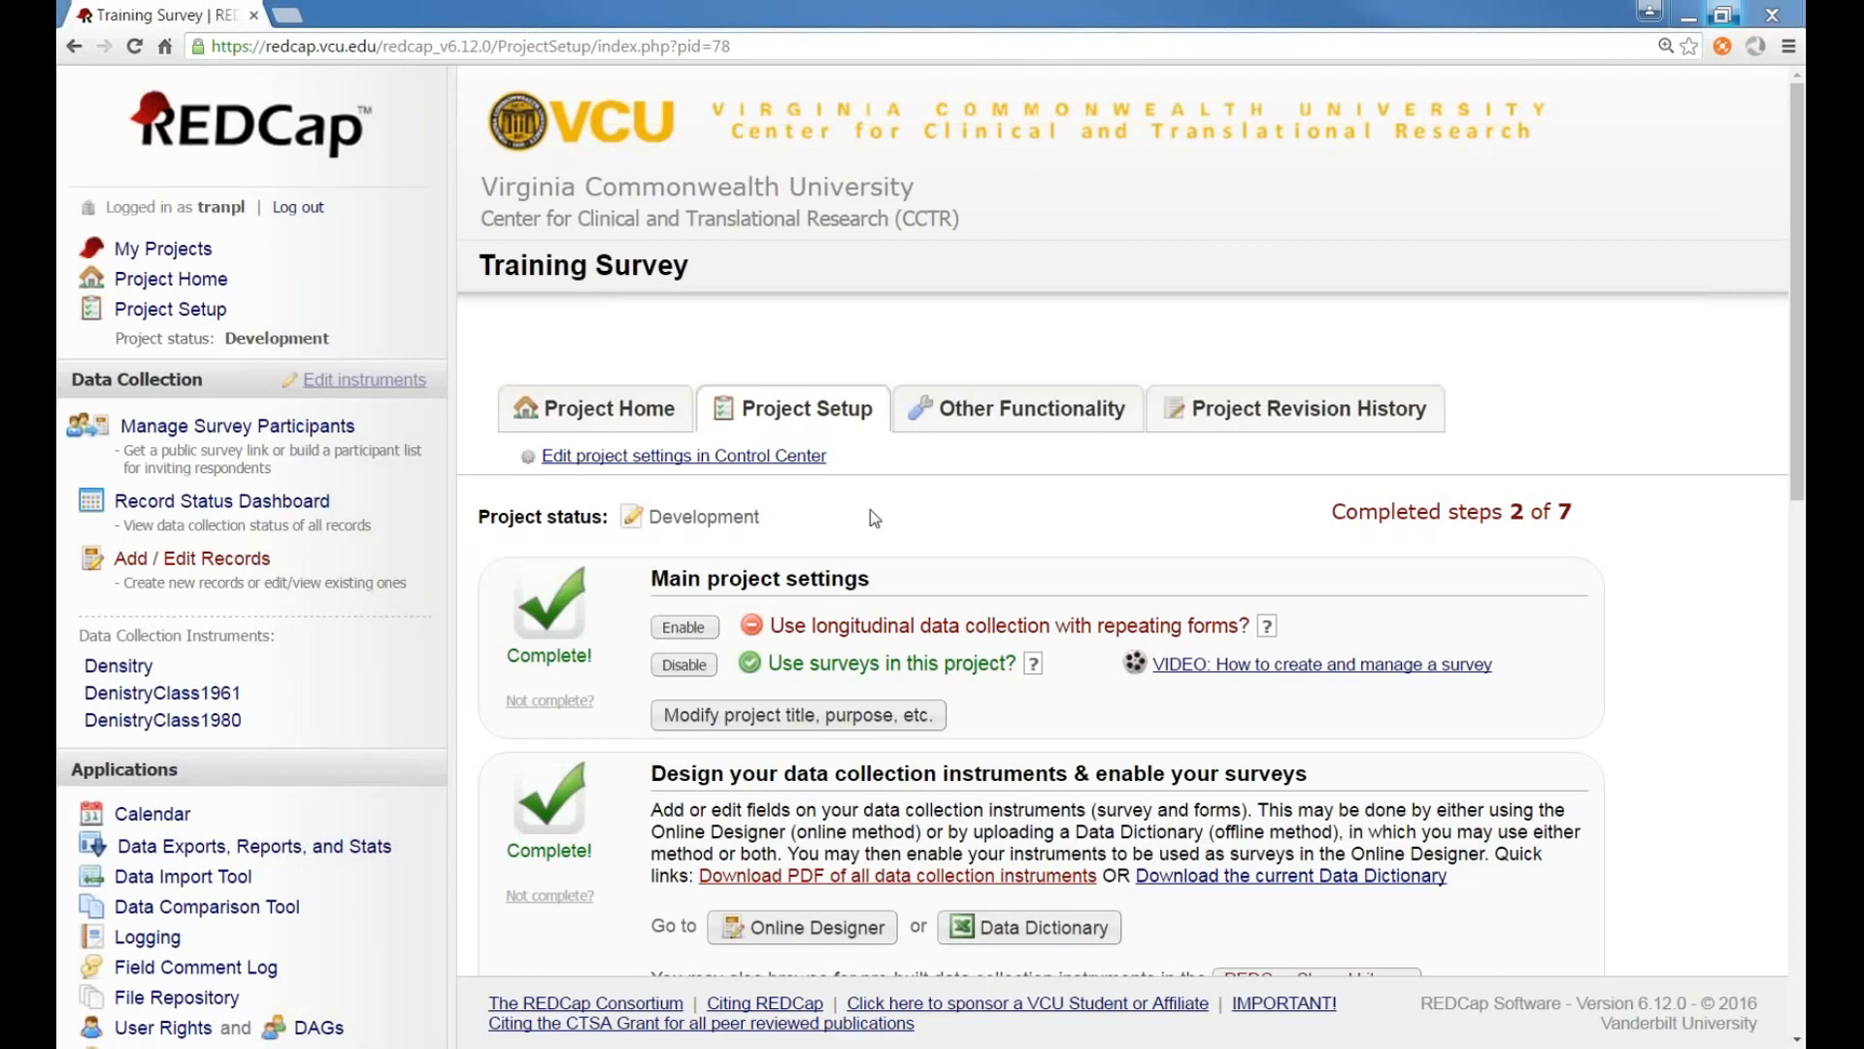
# Open the Density instrument in the Online Designer from the project setup page
pyautogui.scroll(-2, 819, 691)
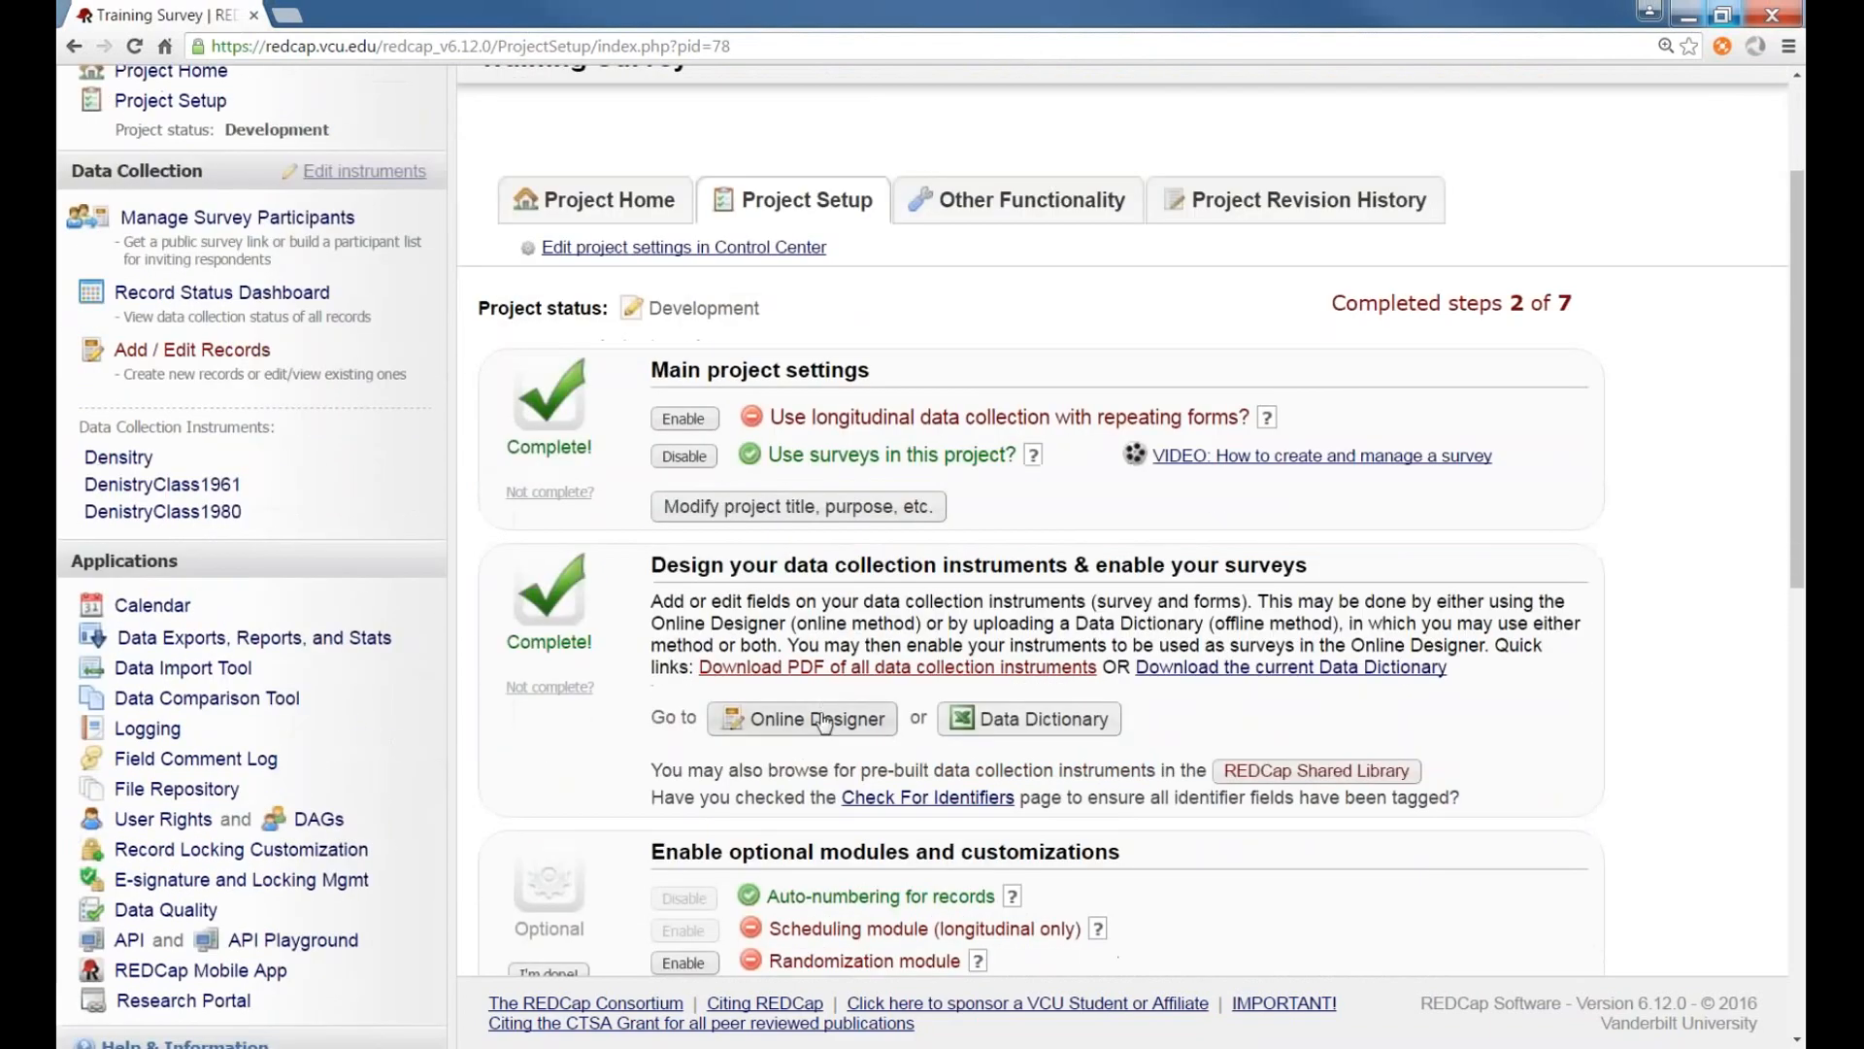
pyautogui.click(823, 720)
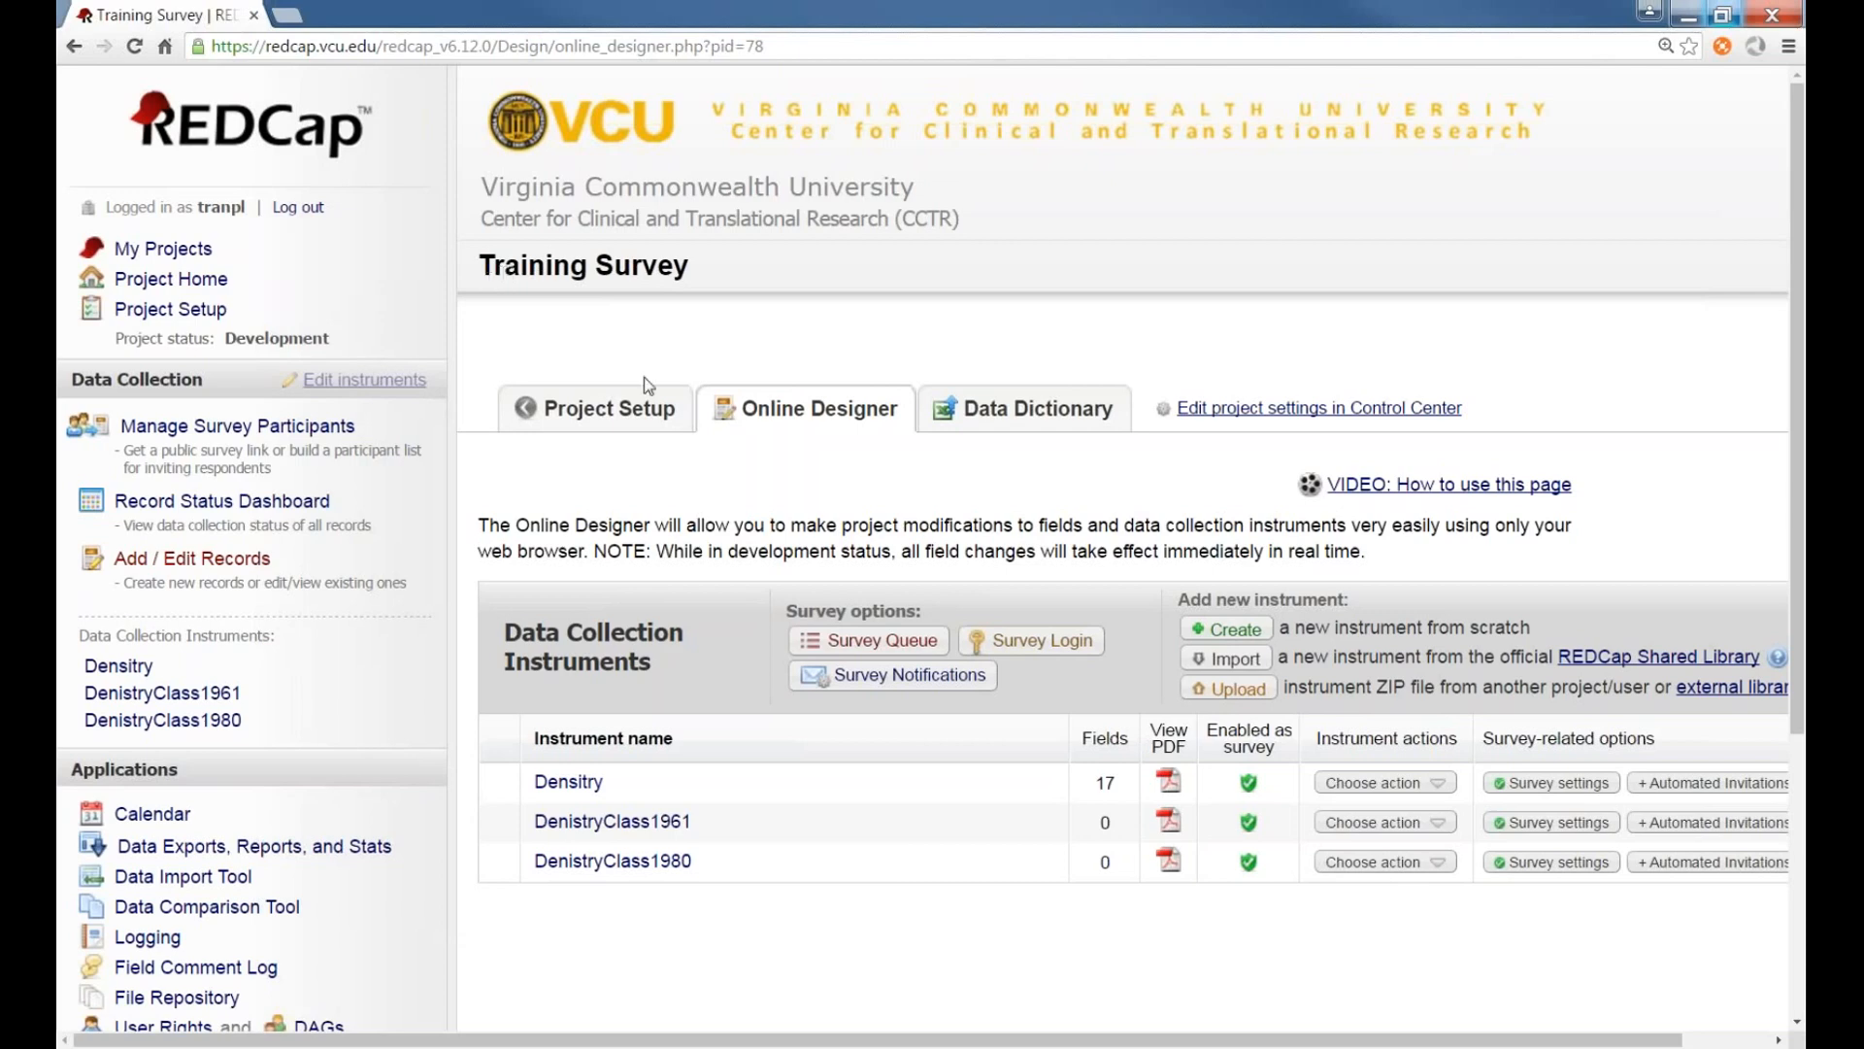
pyautogui.click(568, 783)
pyautogui.scroll(-3, 685, 625)
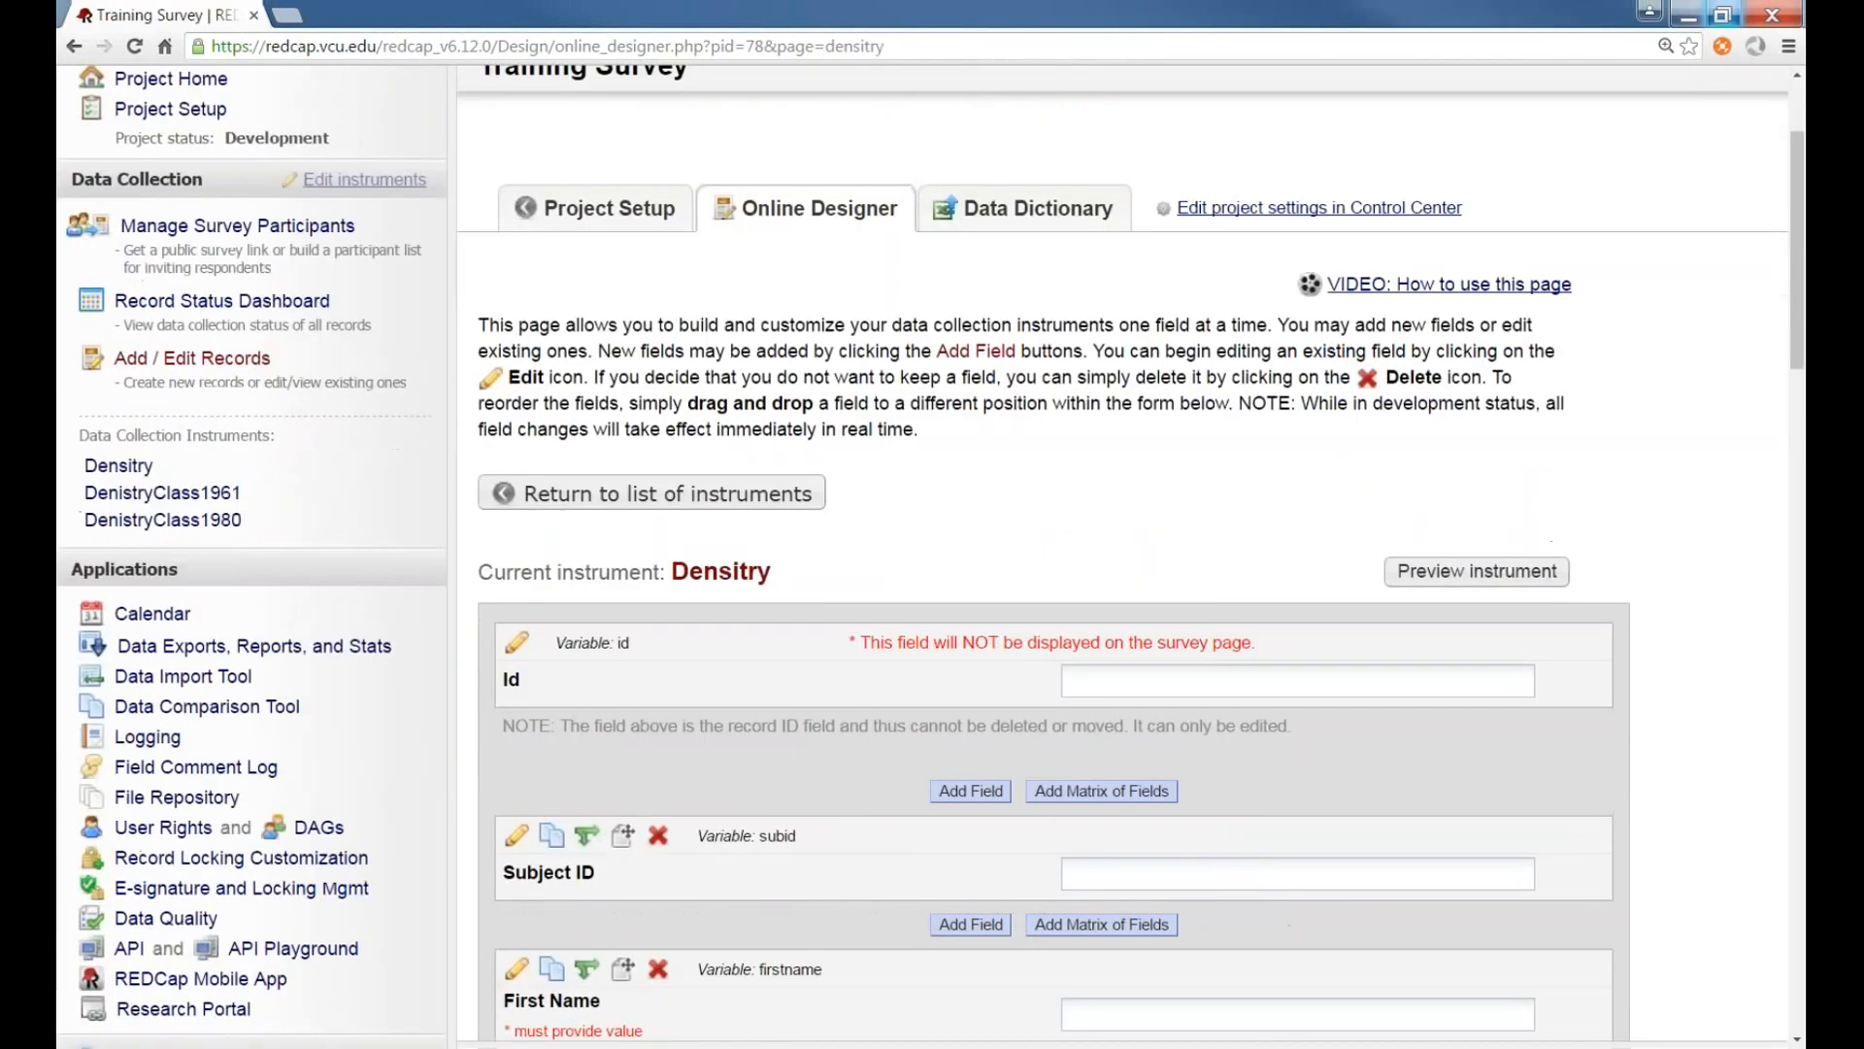
pyautogui.scroll(-2, 685, 626)
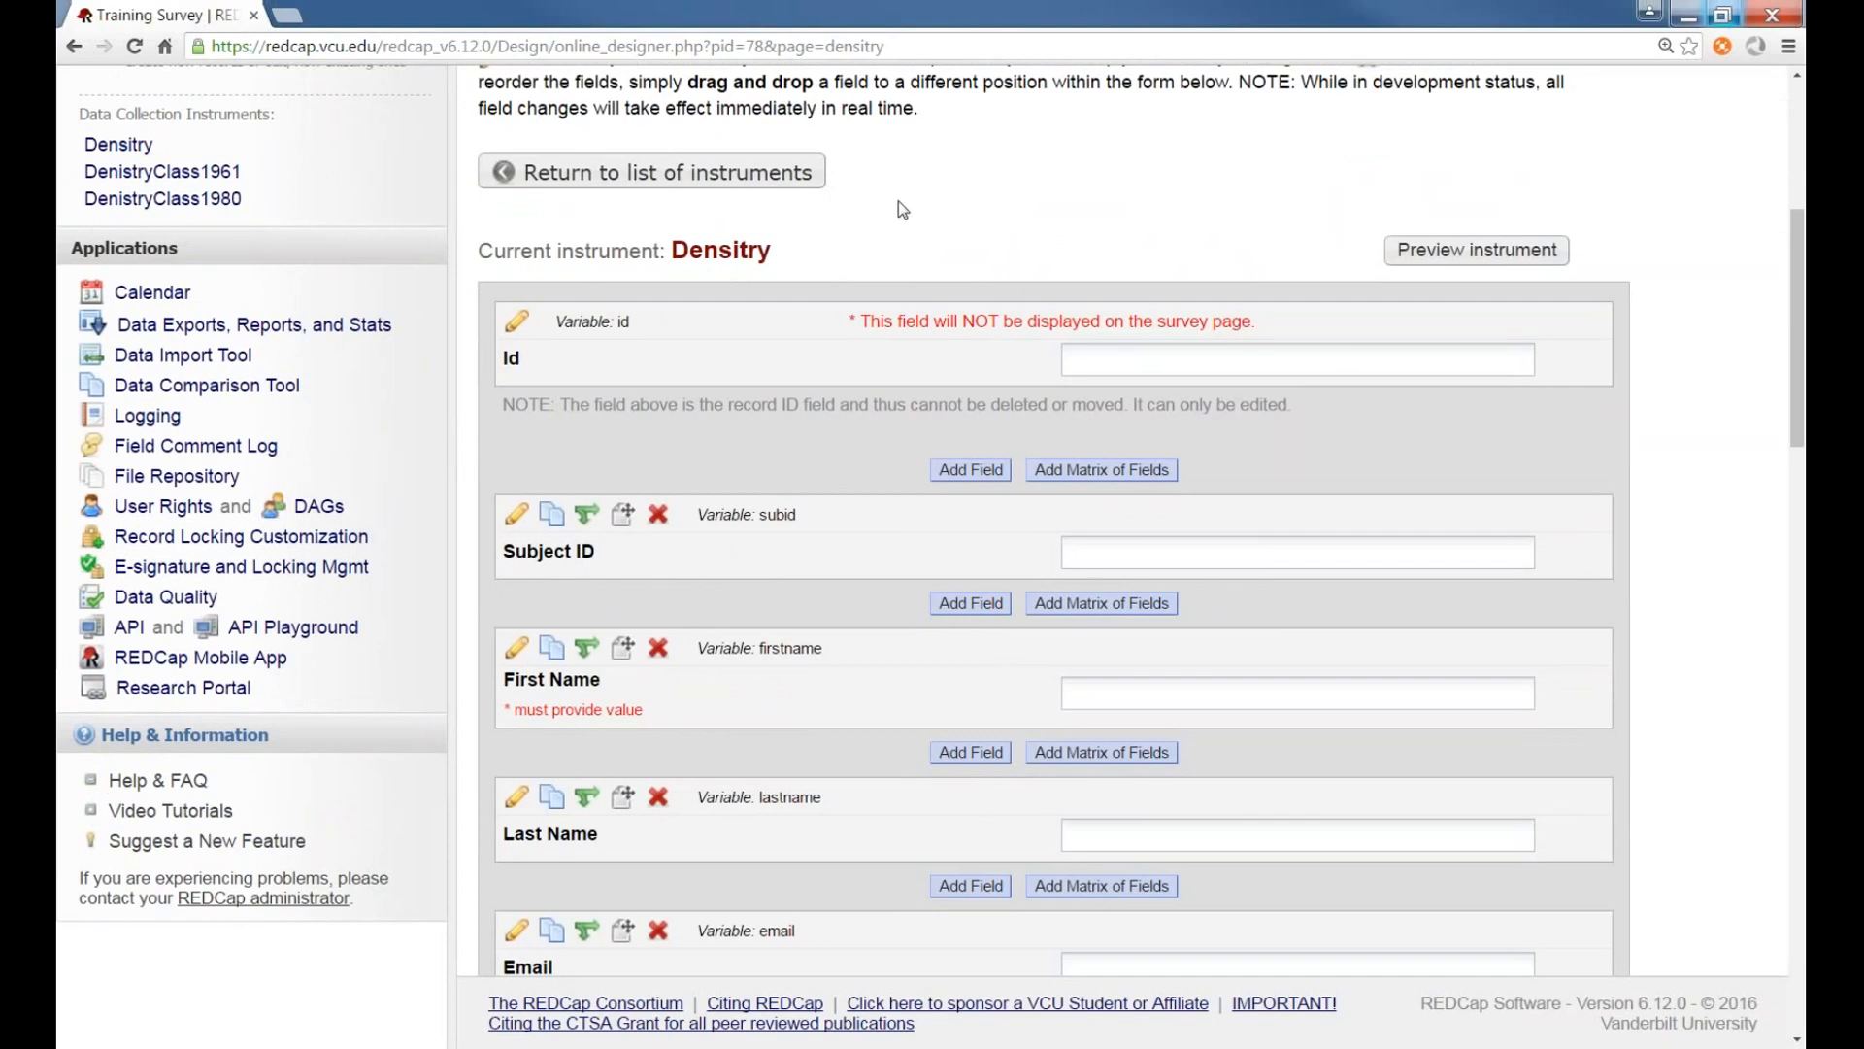
pyautogui.click(961, 607)
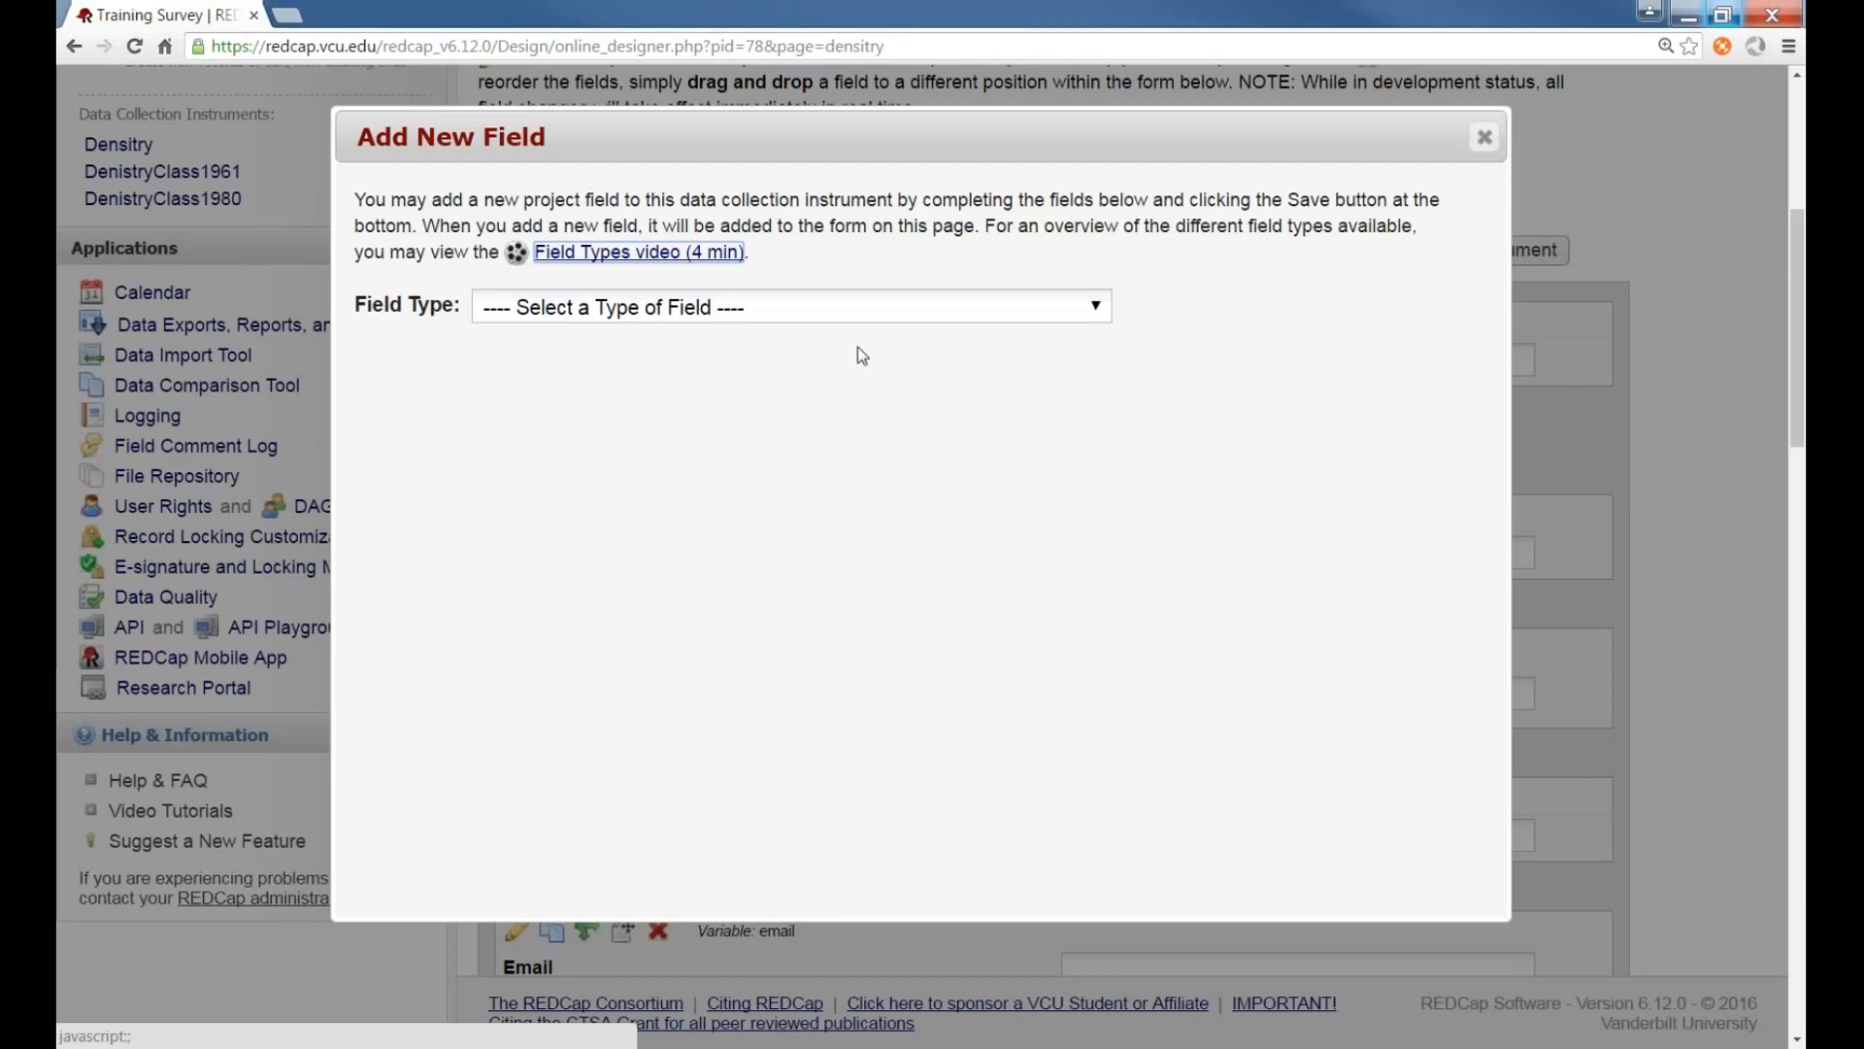
pyautogui.click(863, 310)
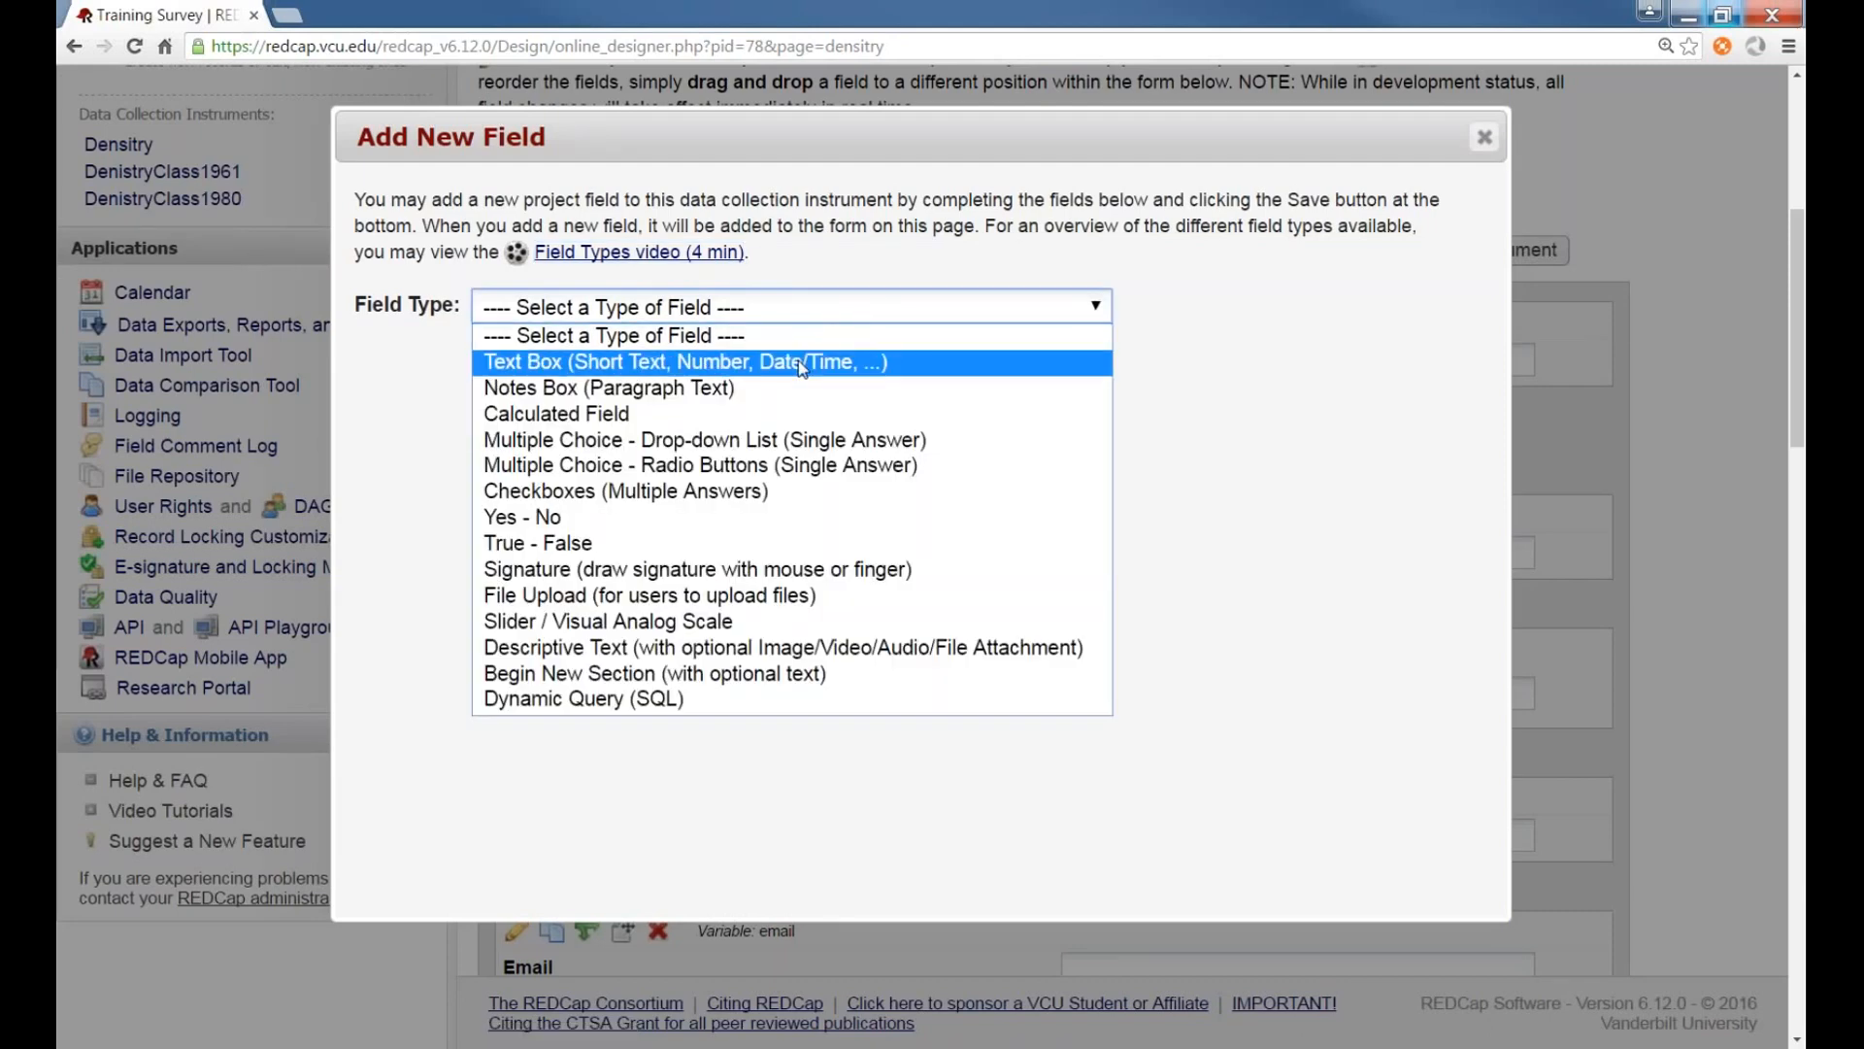
pyautogui.click(802, 363)
pyautogui.click(782, 540)
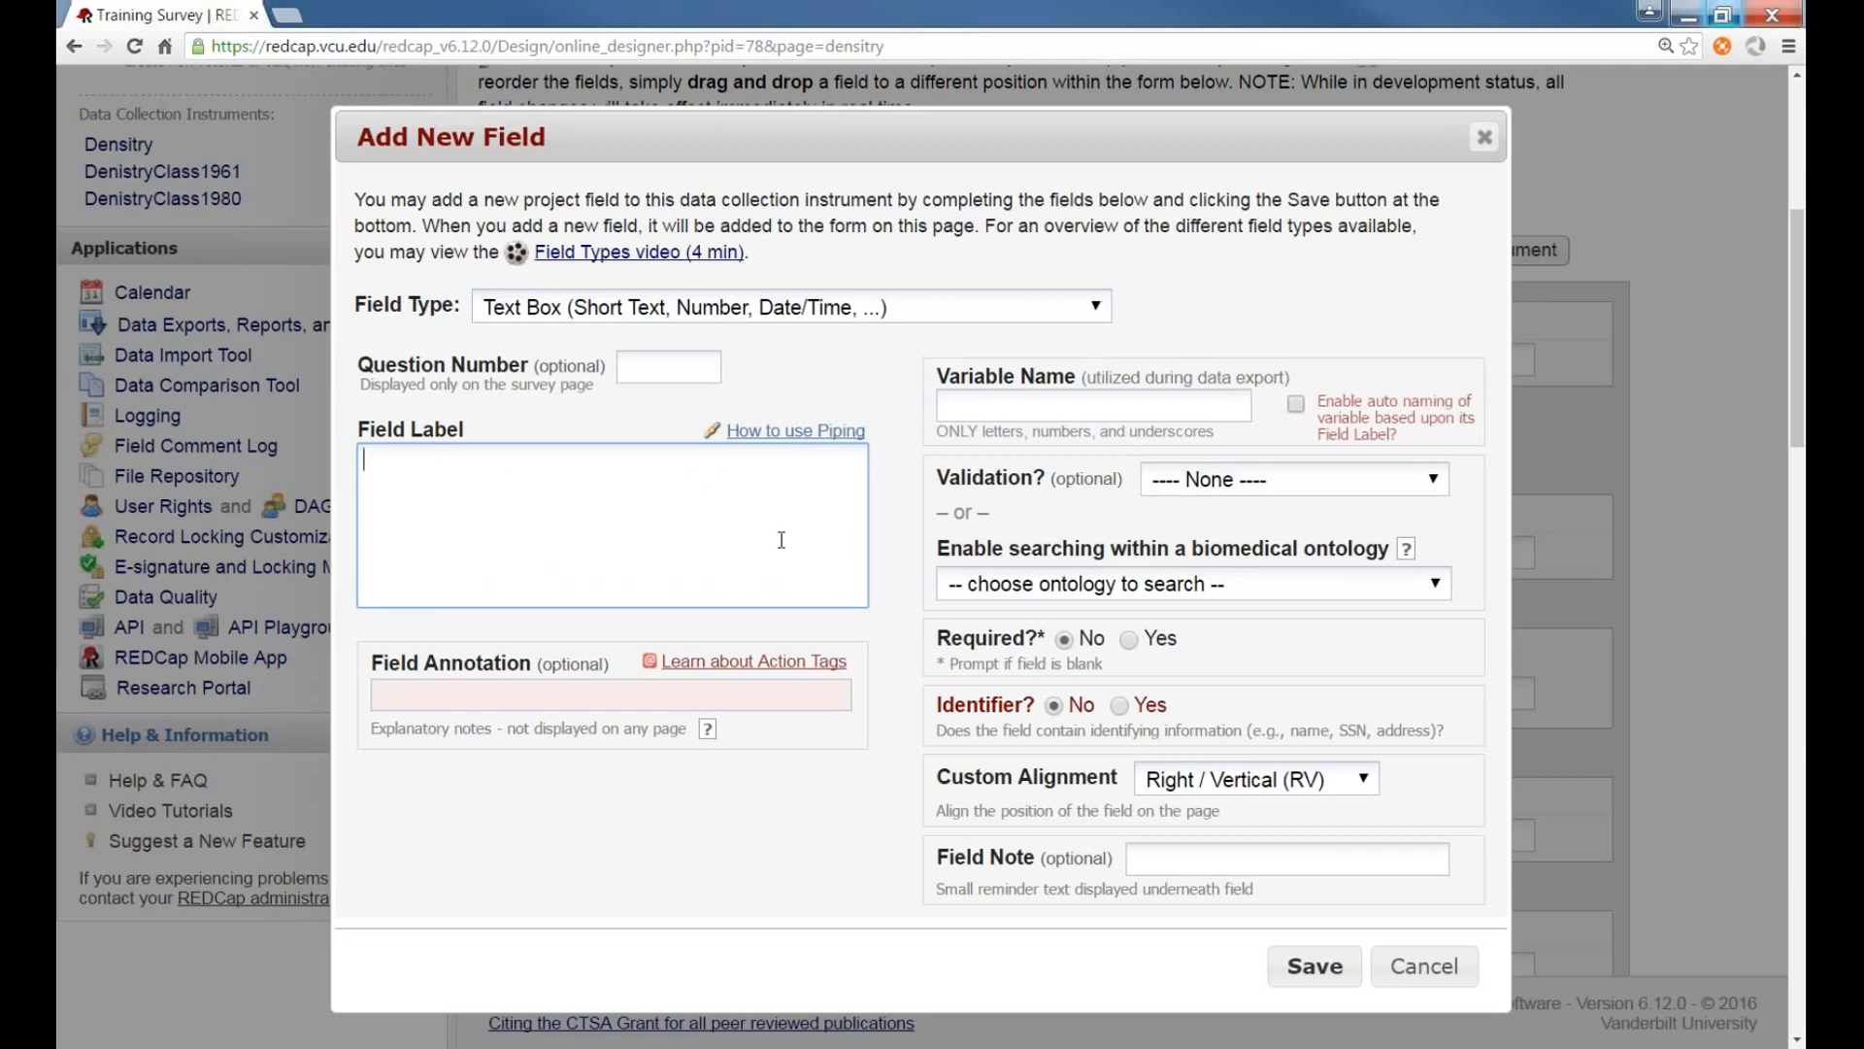
pyautogui.write('First Name')
pyautogui.click(1296, 404)
pyautogui.click(1083, 841)
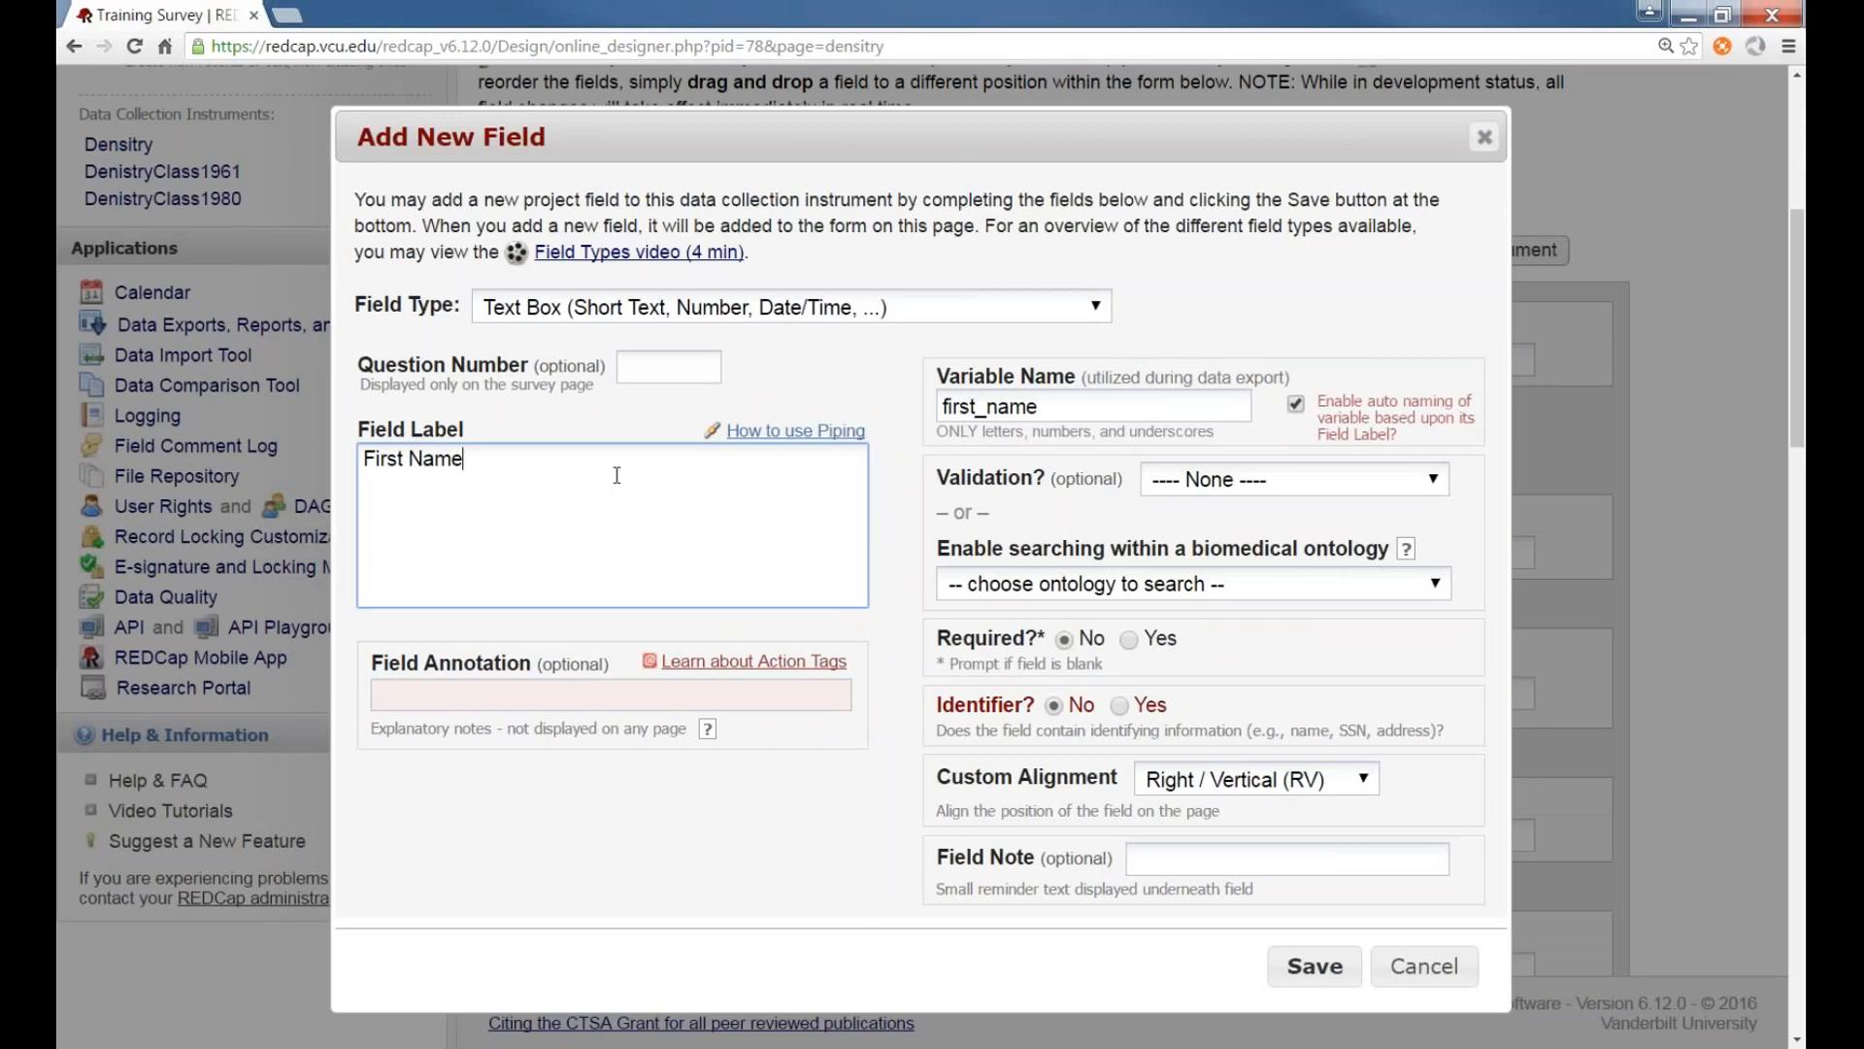
pyautogui.write('Test Now')
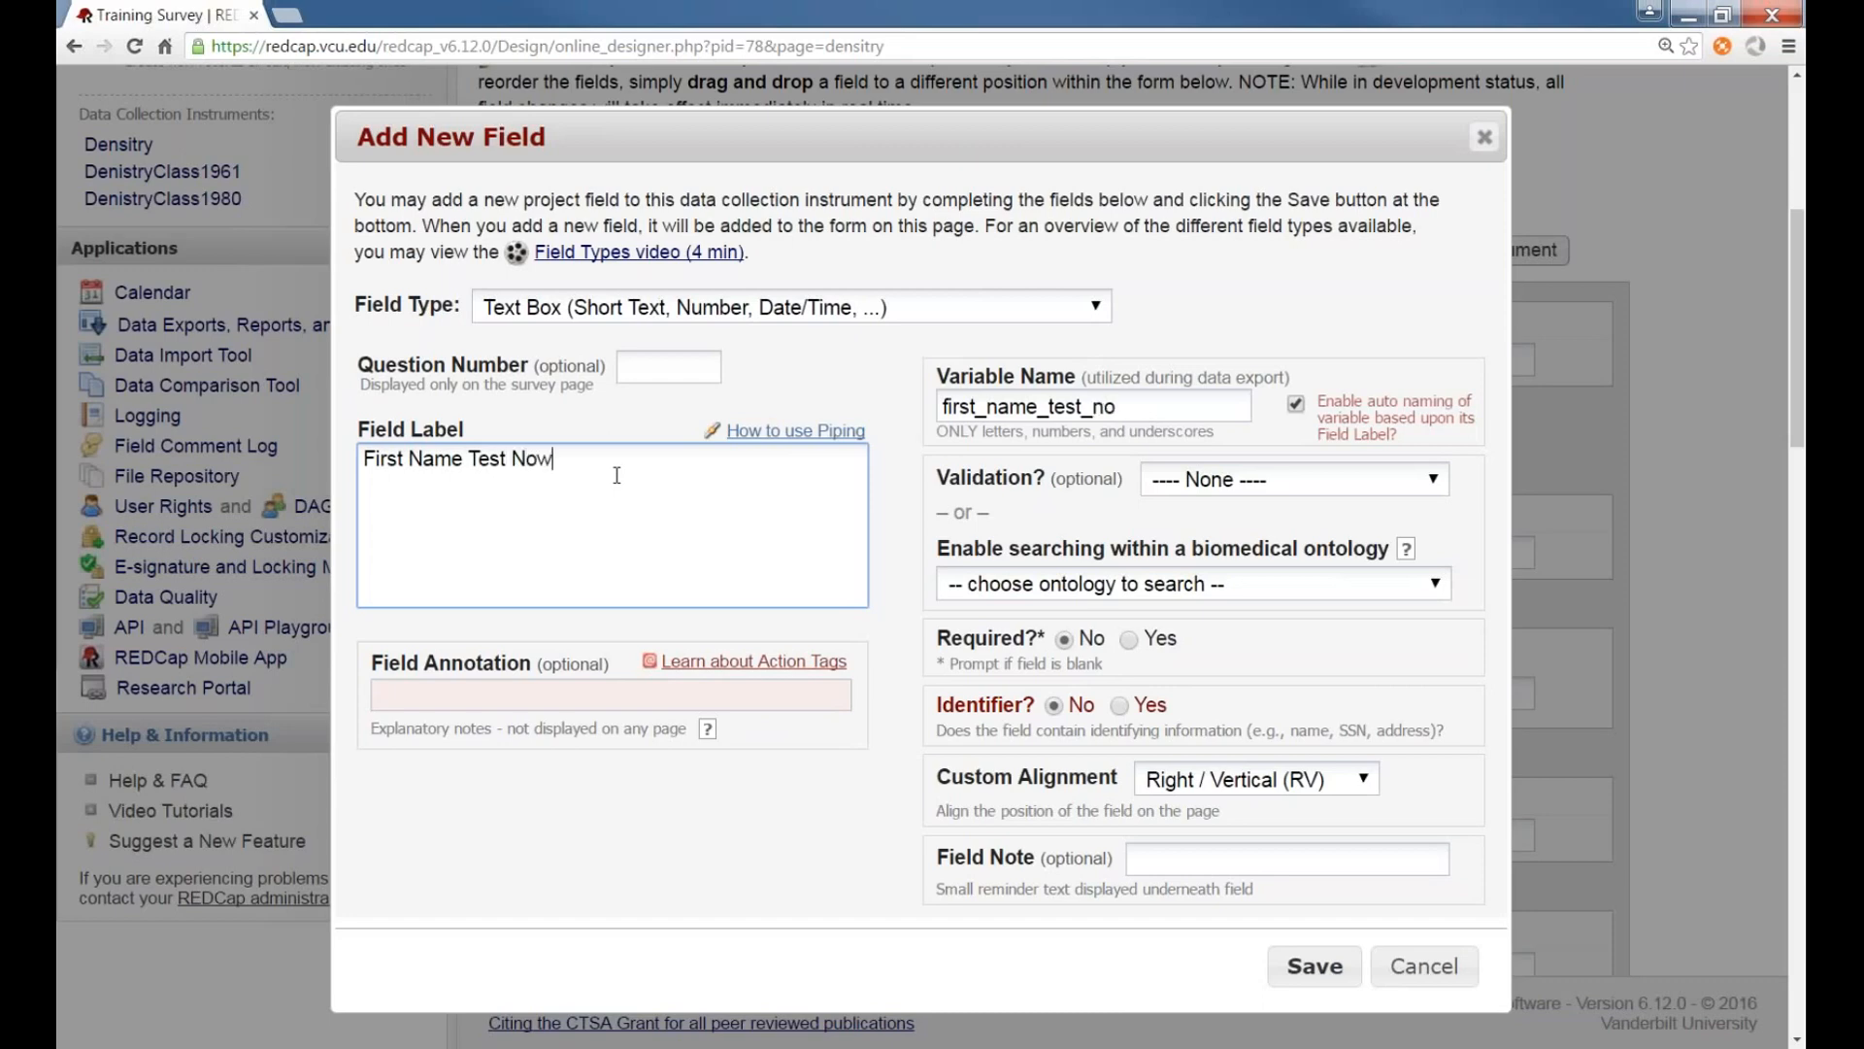
pyautogui.write(' OK')
pyautogui.click(1420, 963)
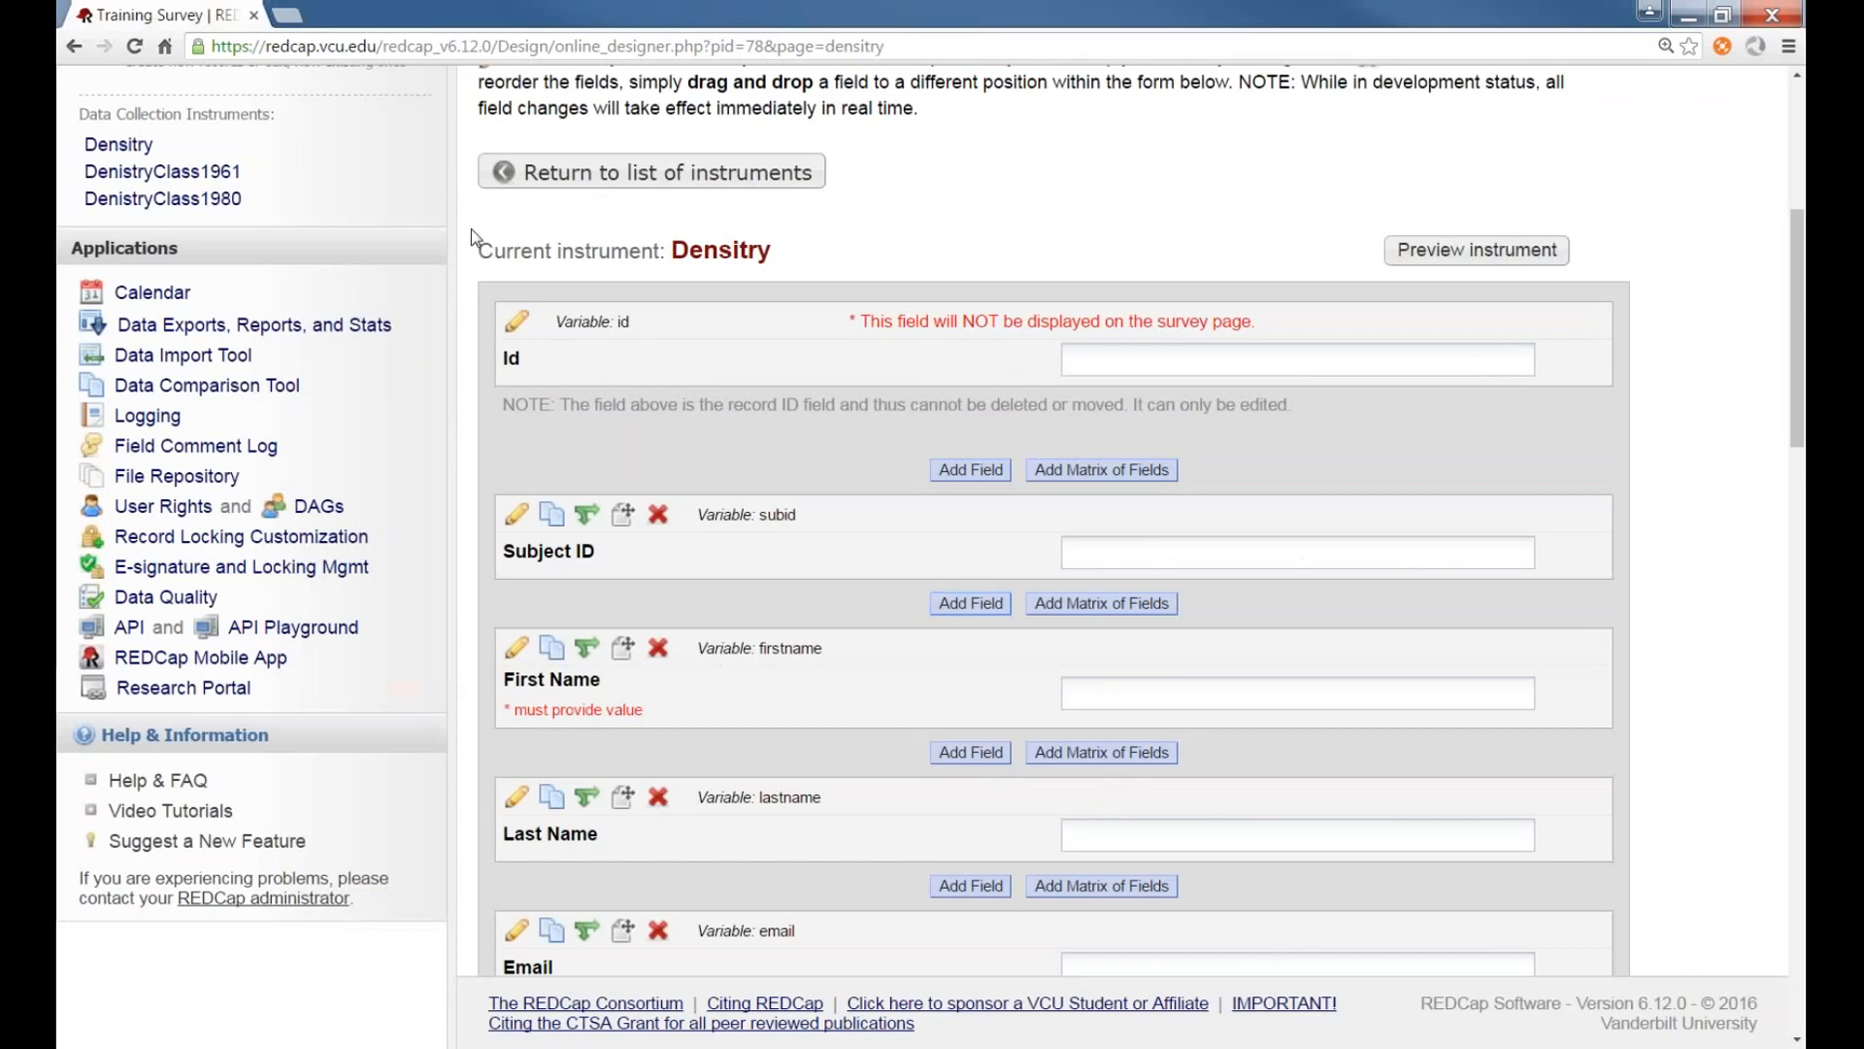
# Open the first complete response record in the Density data entry form to review its field values
pyautogui.scroll(5, 470, 233)
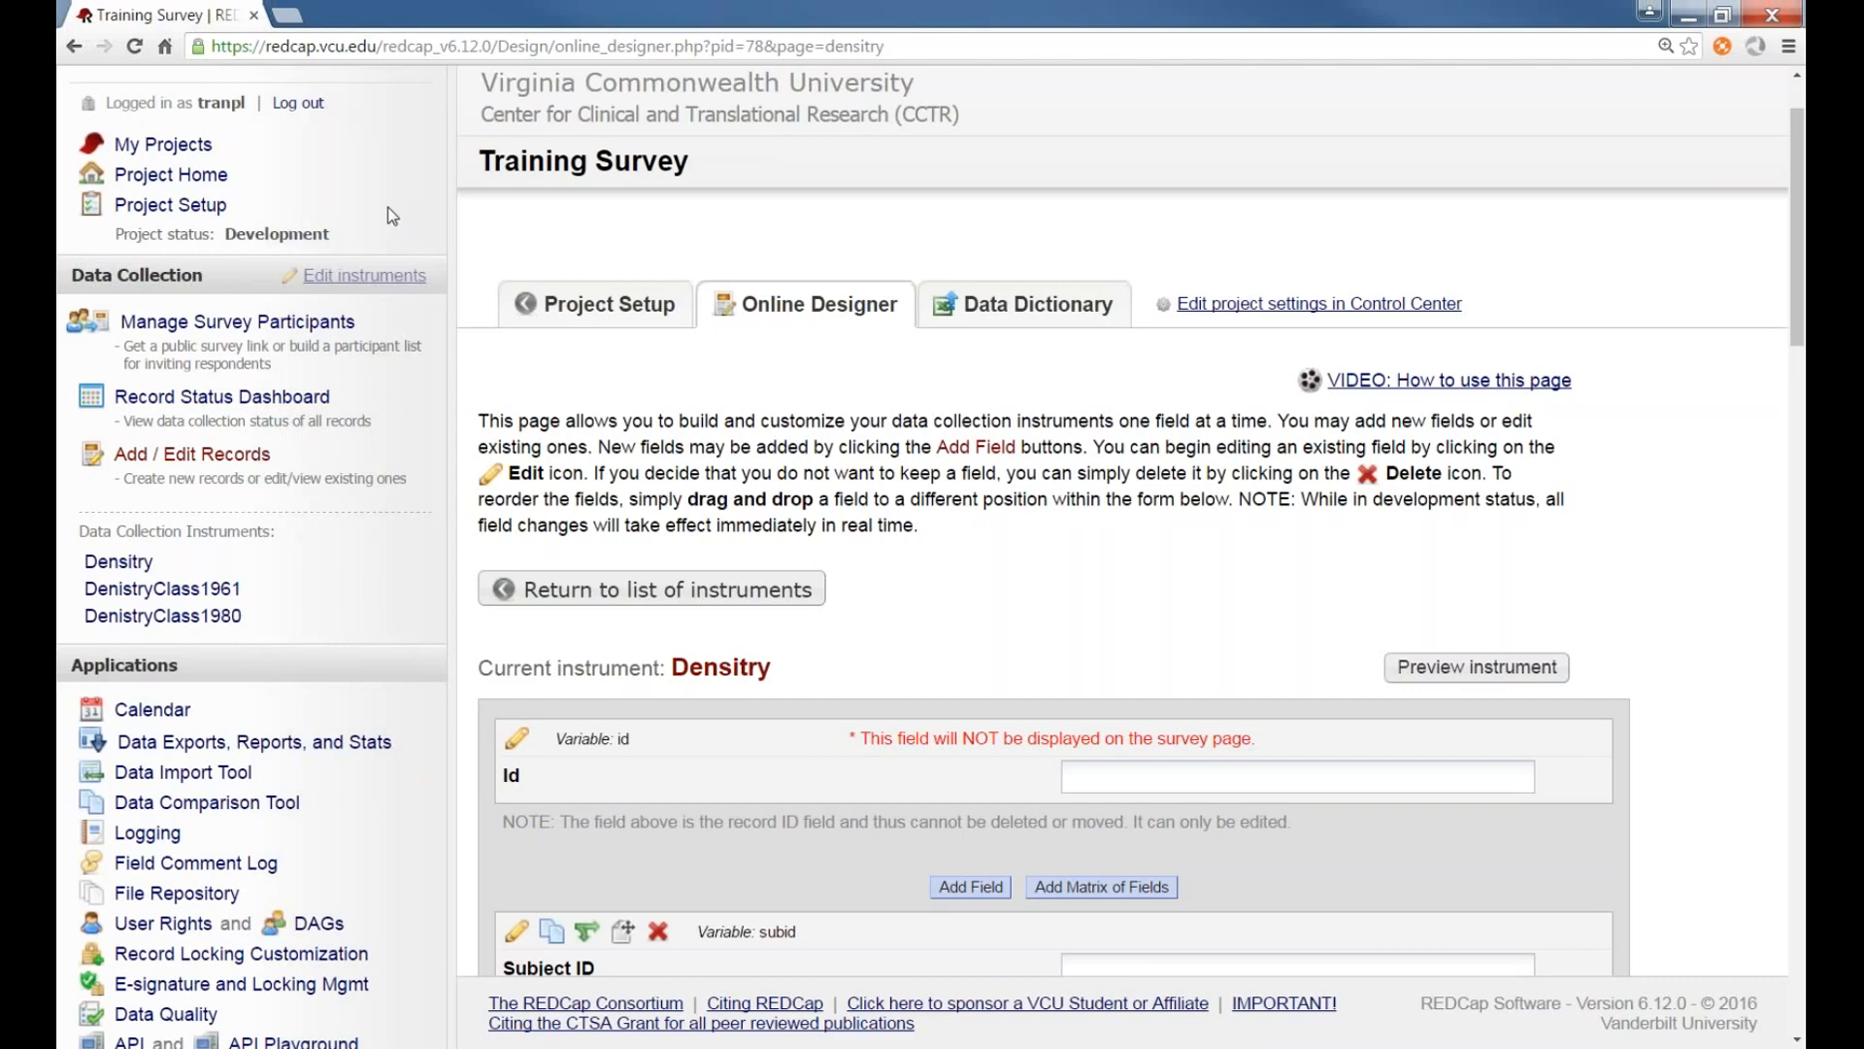
pyautogui.scroll(-1, 915, 581)
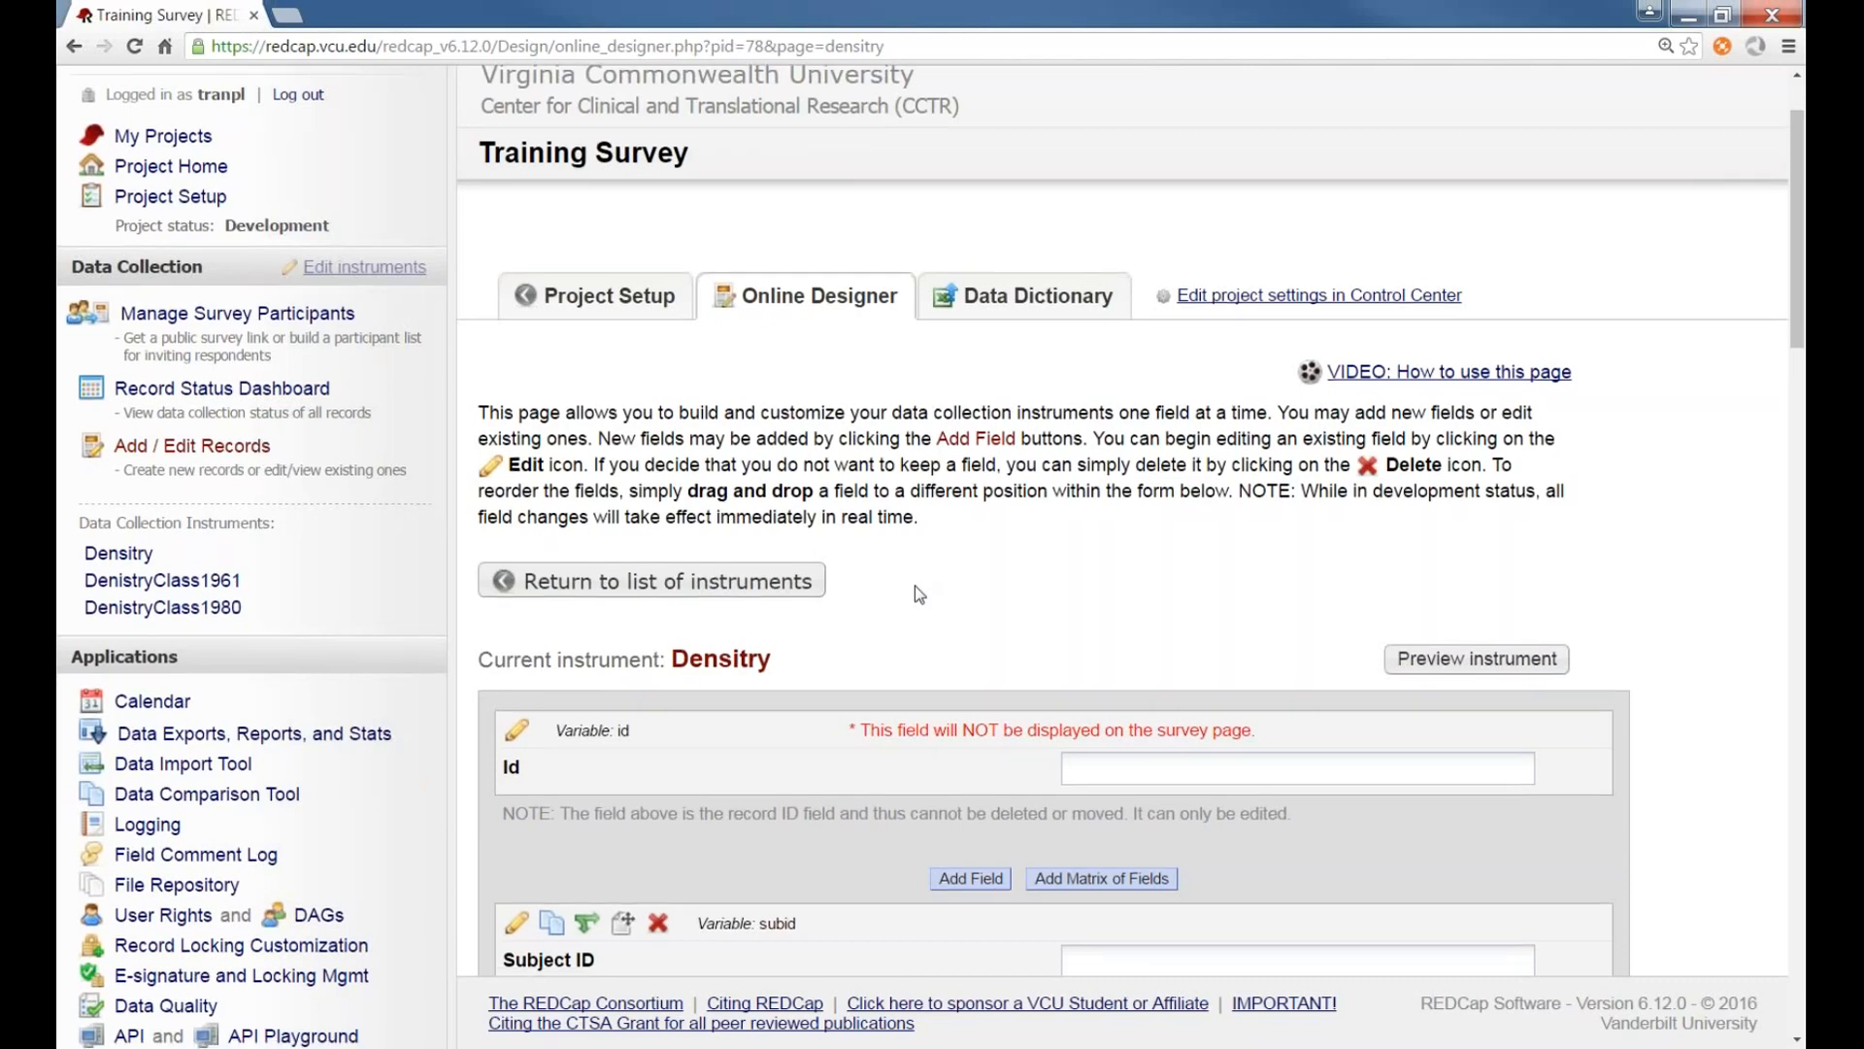
pyautogui.scroll(-3, 914, 586)
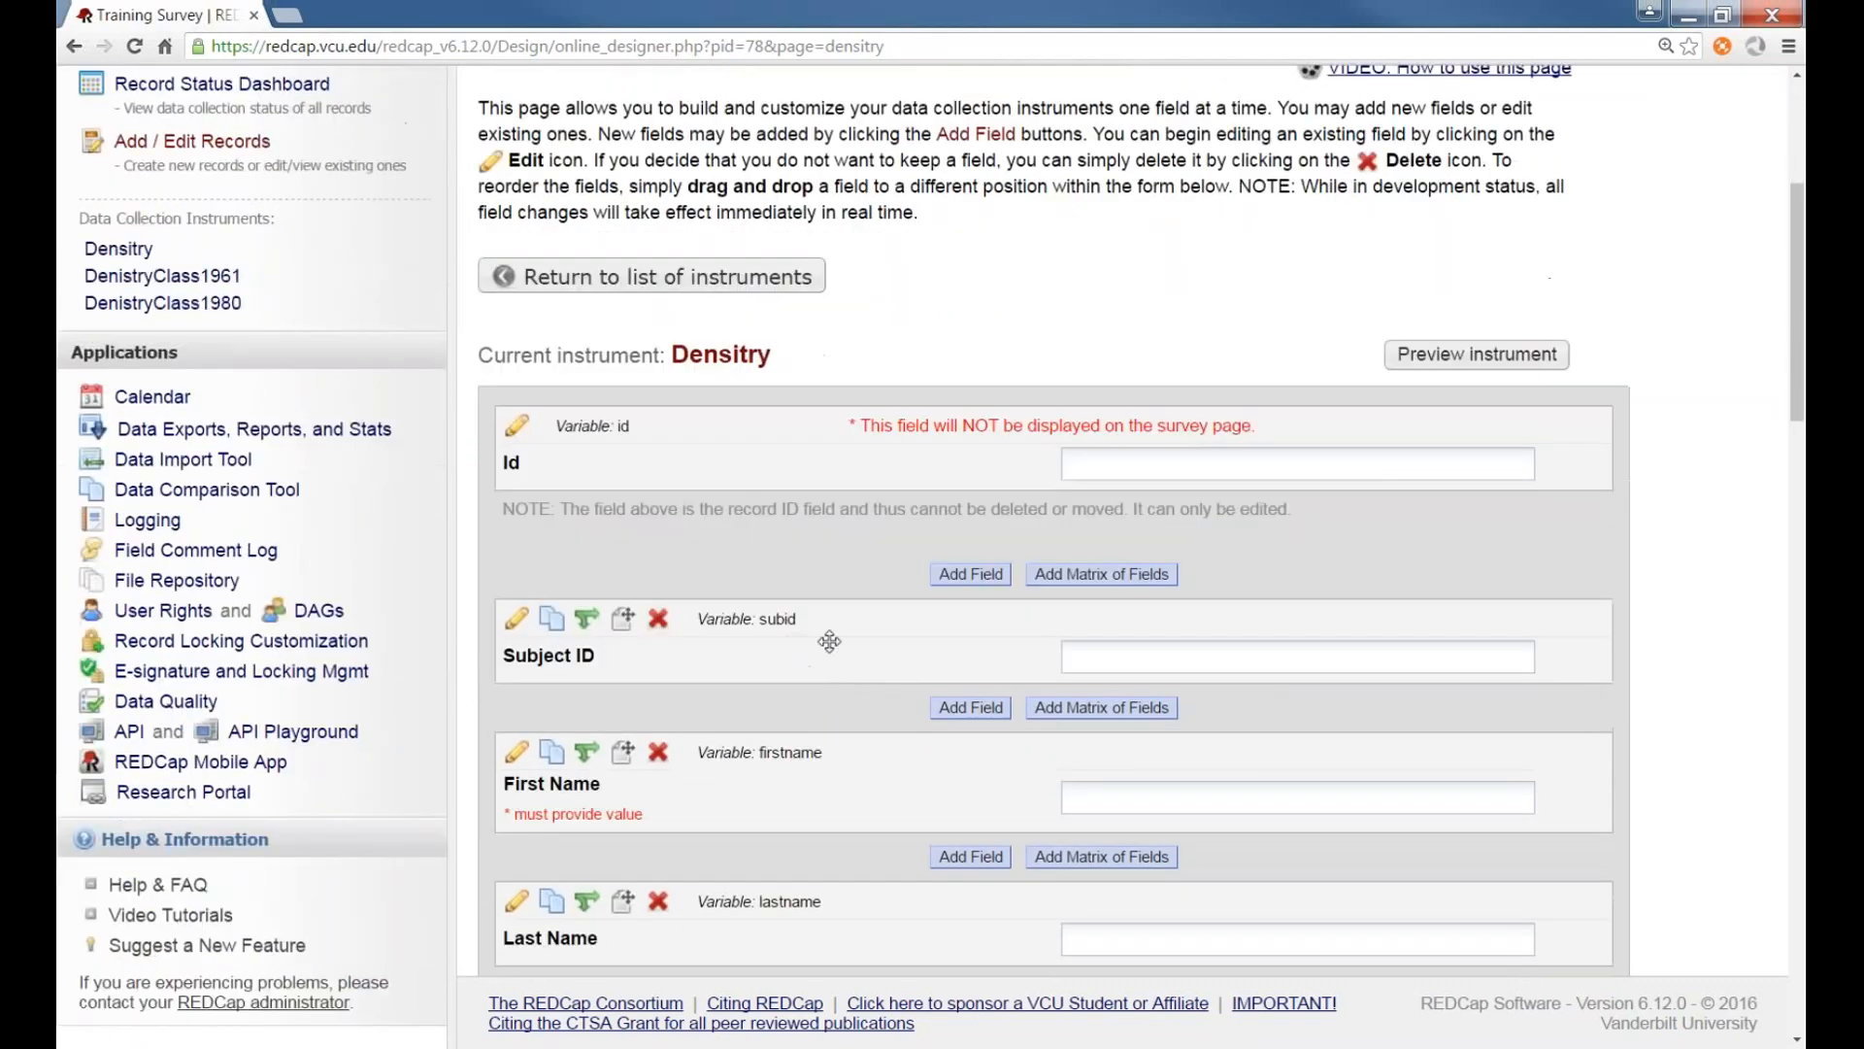
pyautogui.scroll(-1, 830, 642)
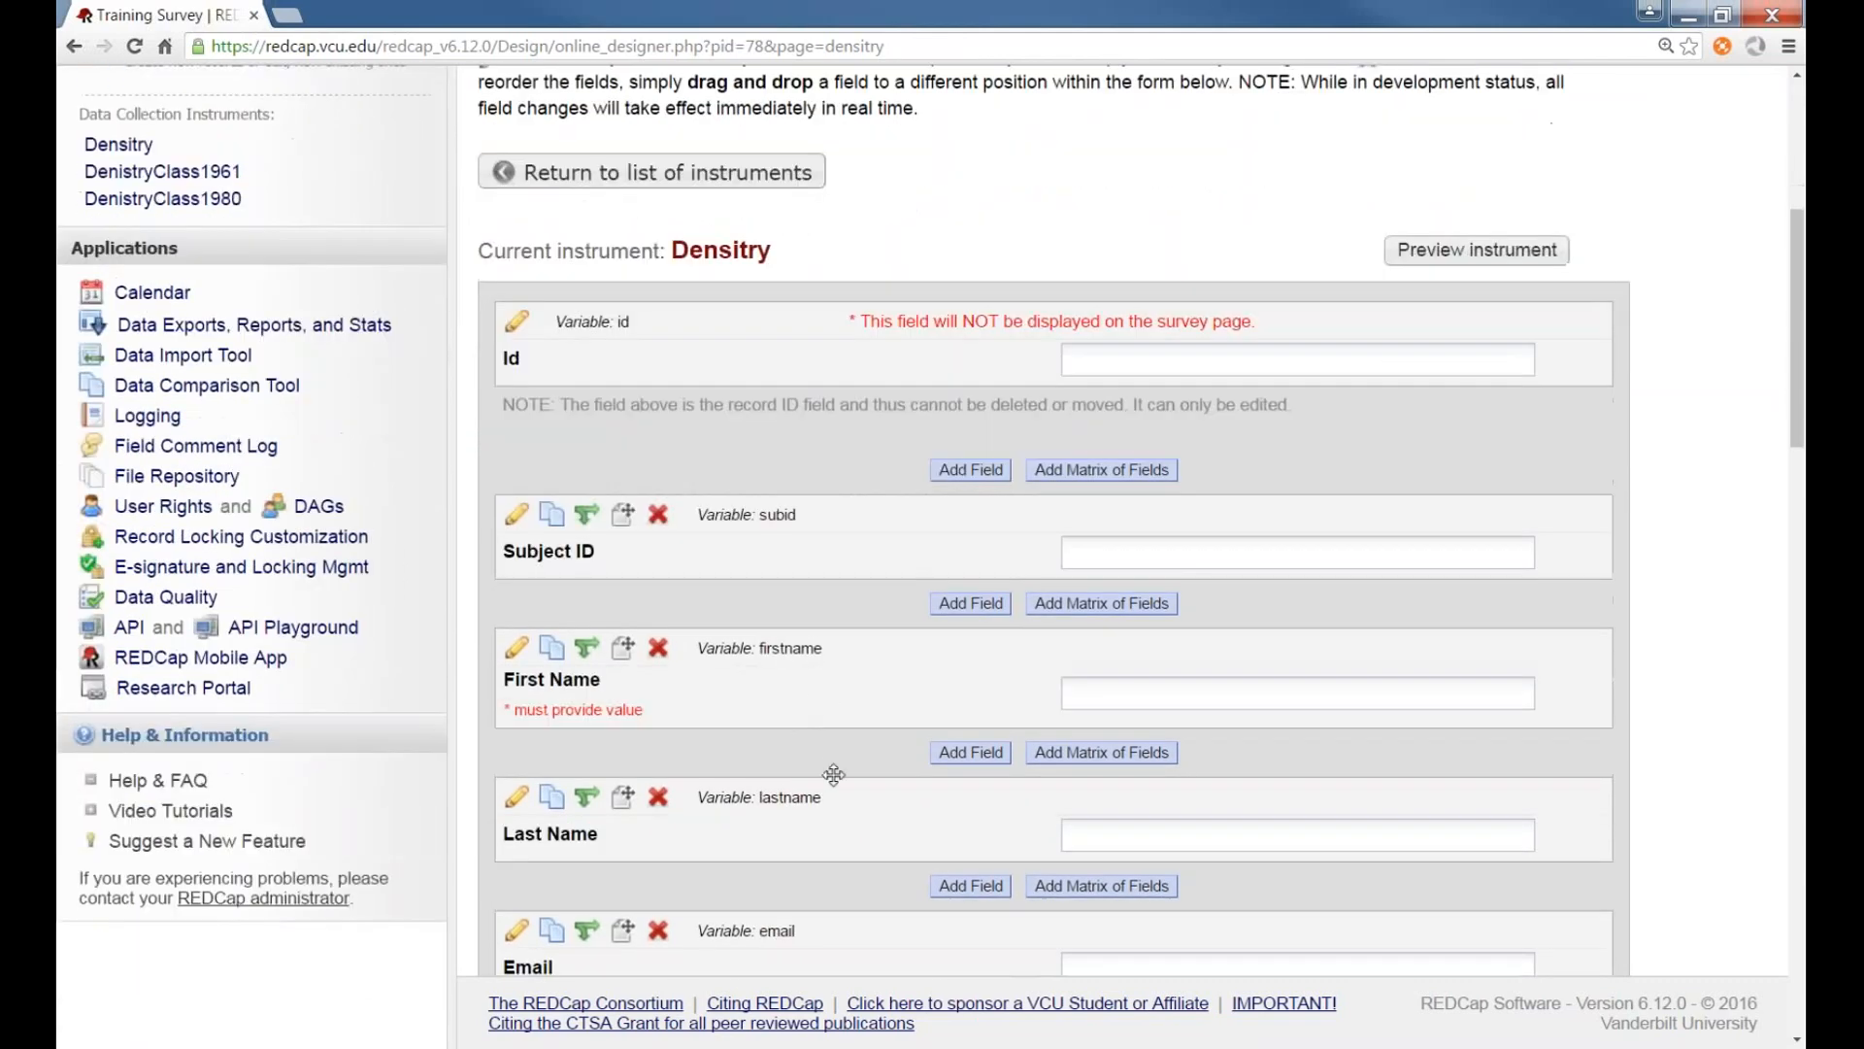
pyautogui.scroll(-1, 832, 787)
pyautogui.scroll(1, 738, 680)
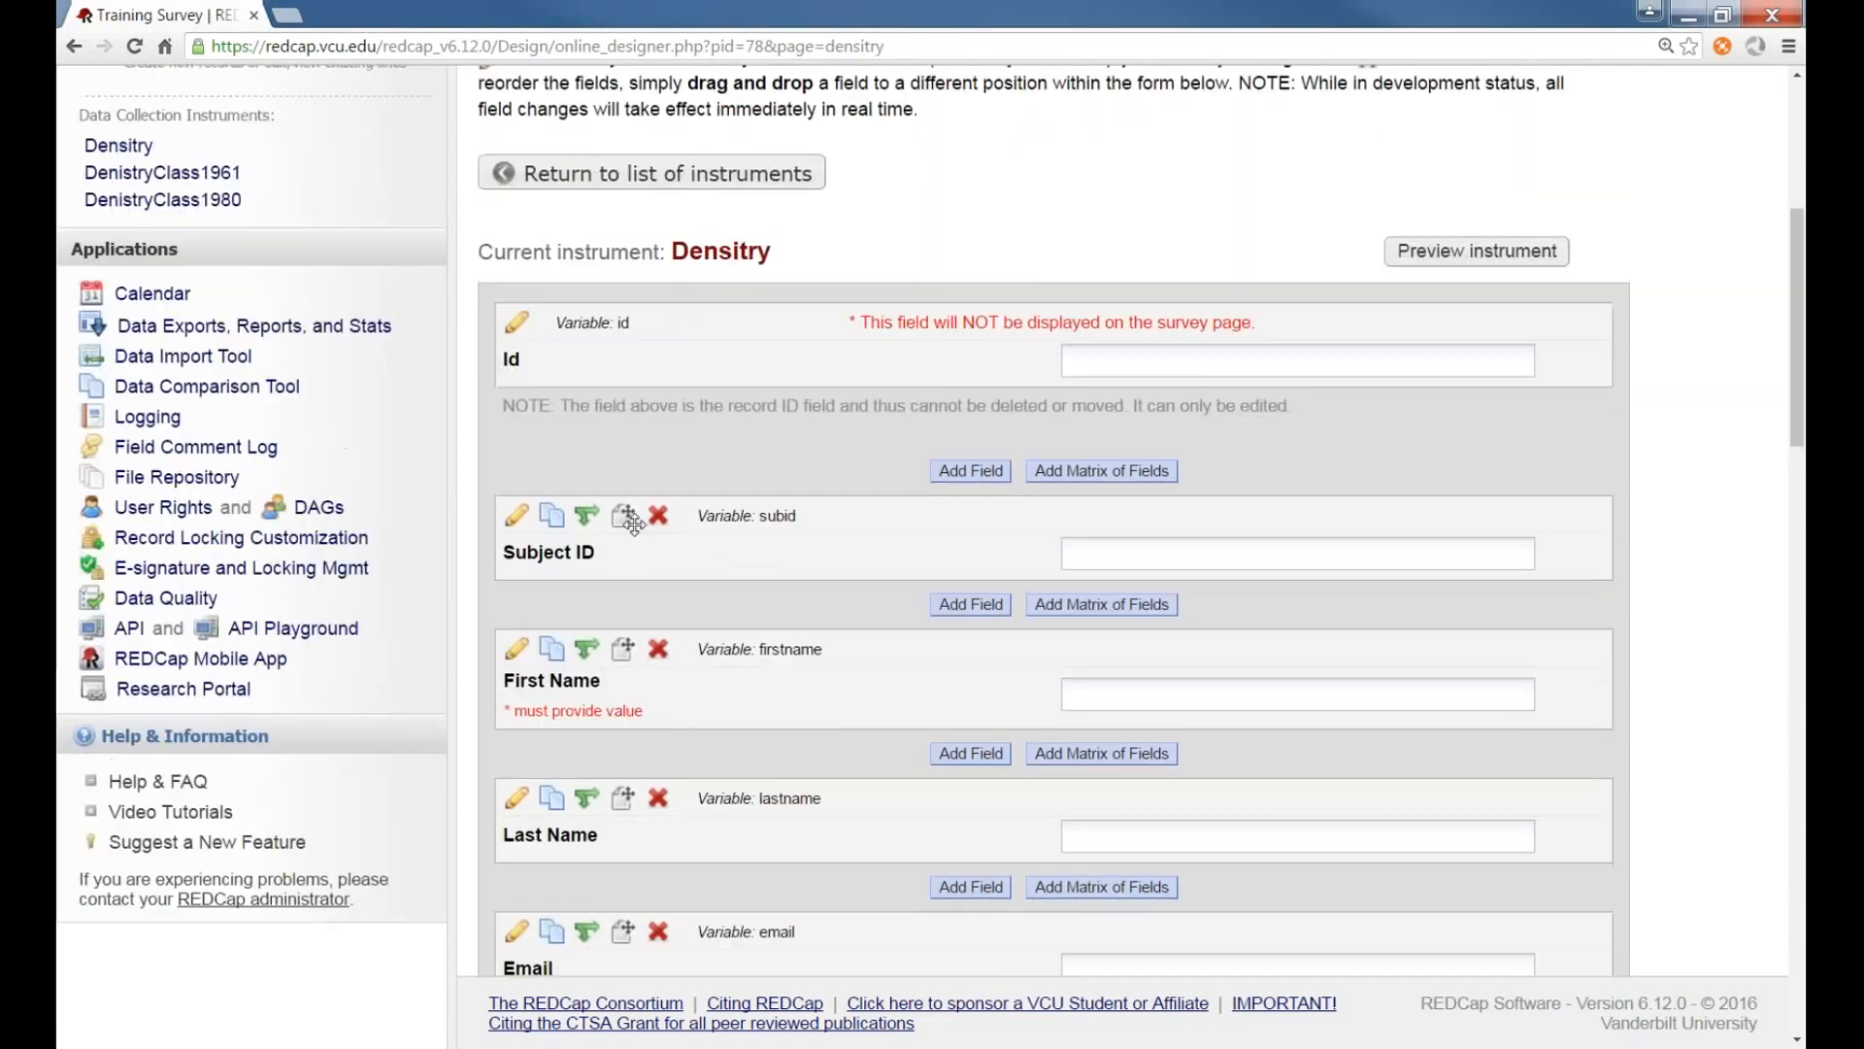
pyautogui.scroll(2, 633, 525)
pyautogui.click(192, 245)
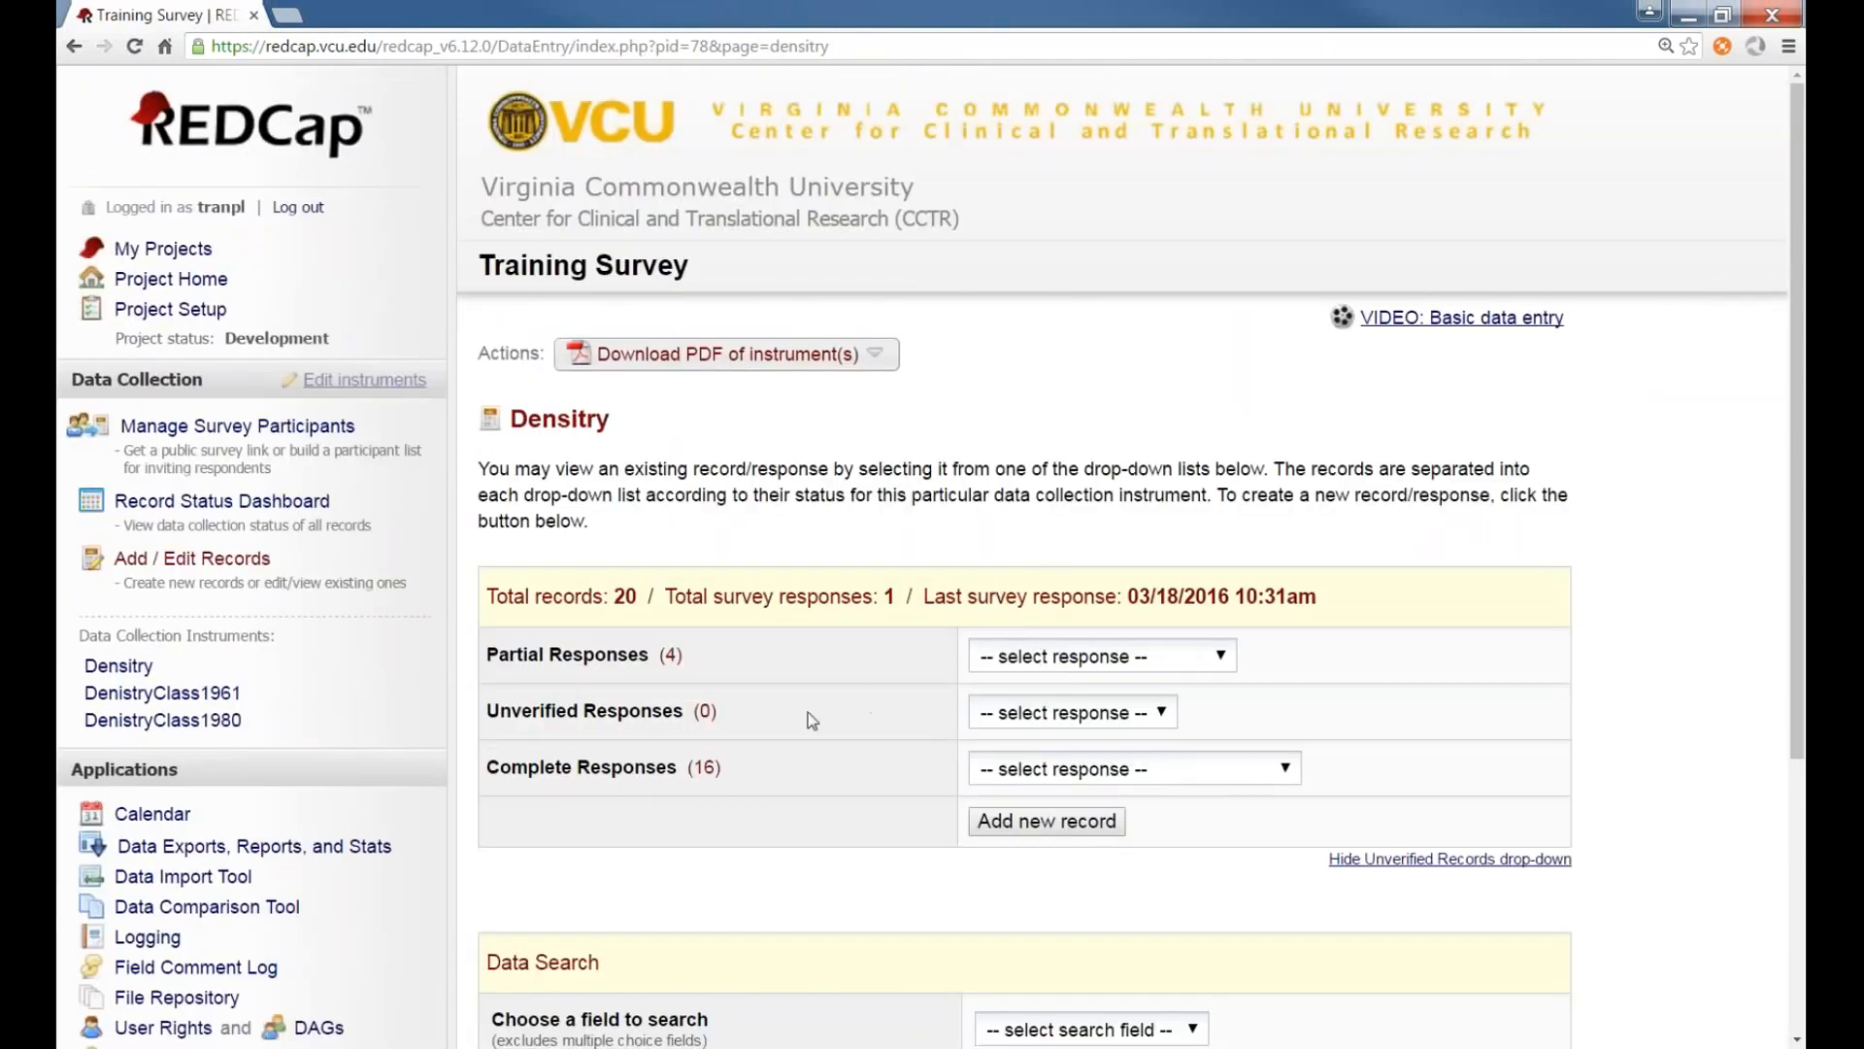
pyautogui.click(1278, 781)
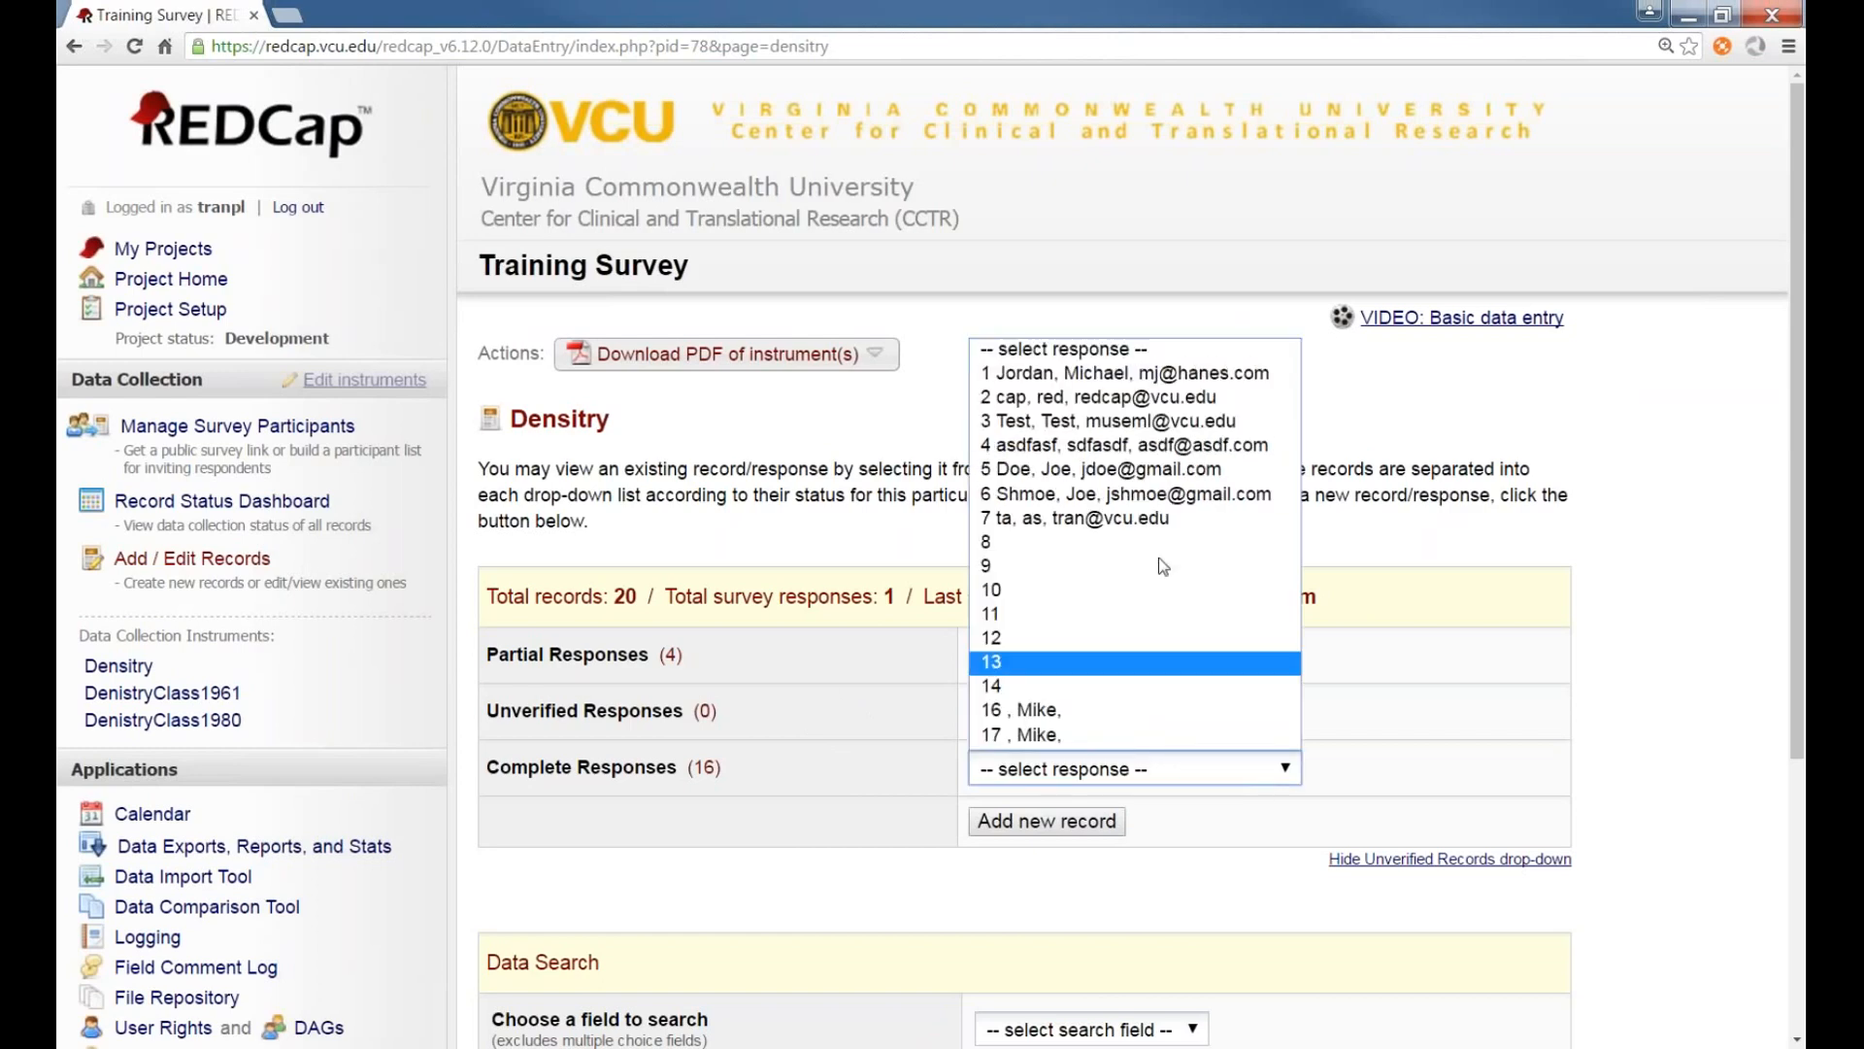
pyautogui.click(1126, 373)
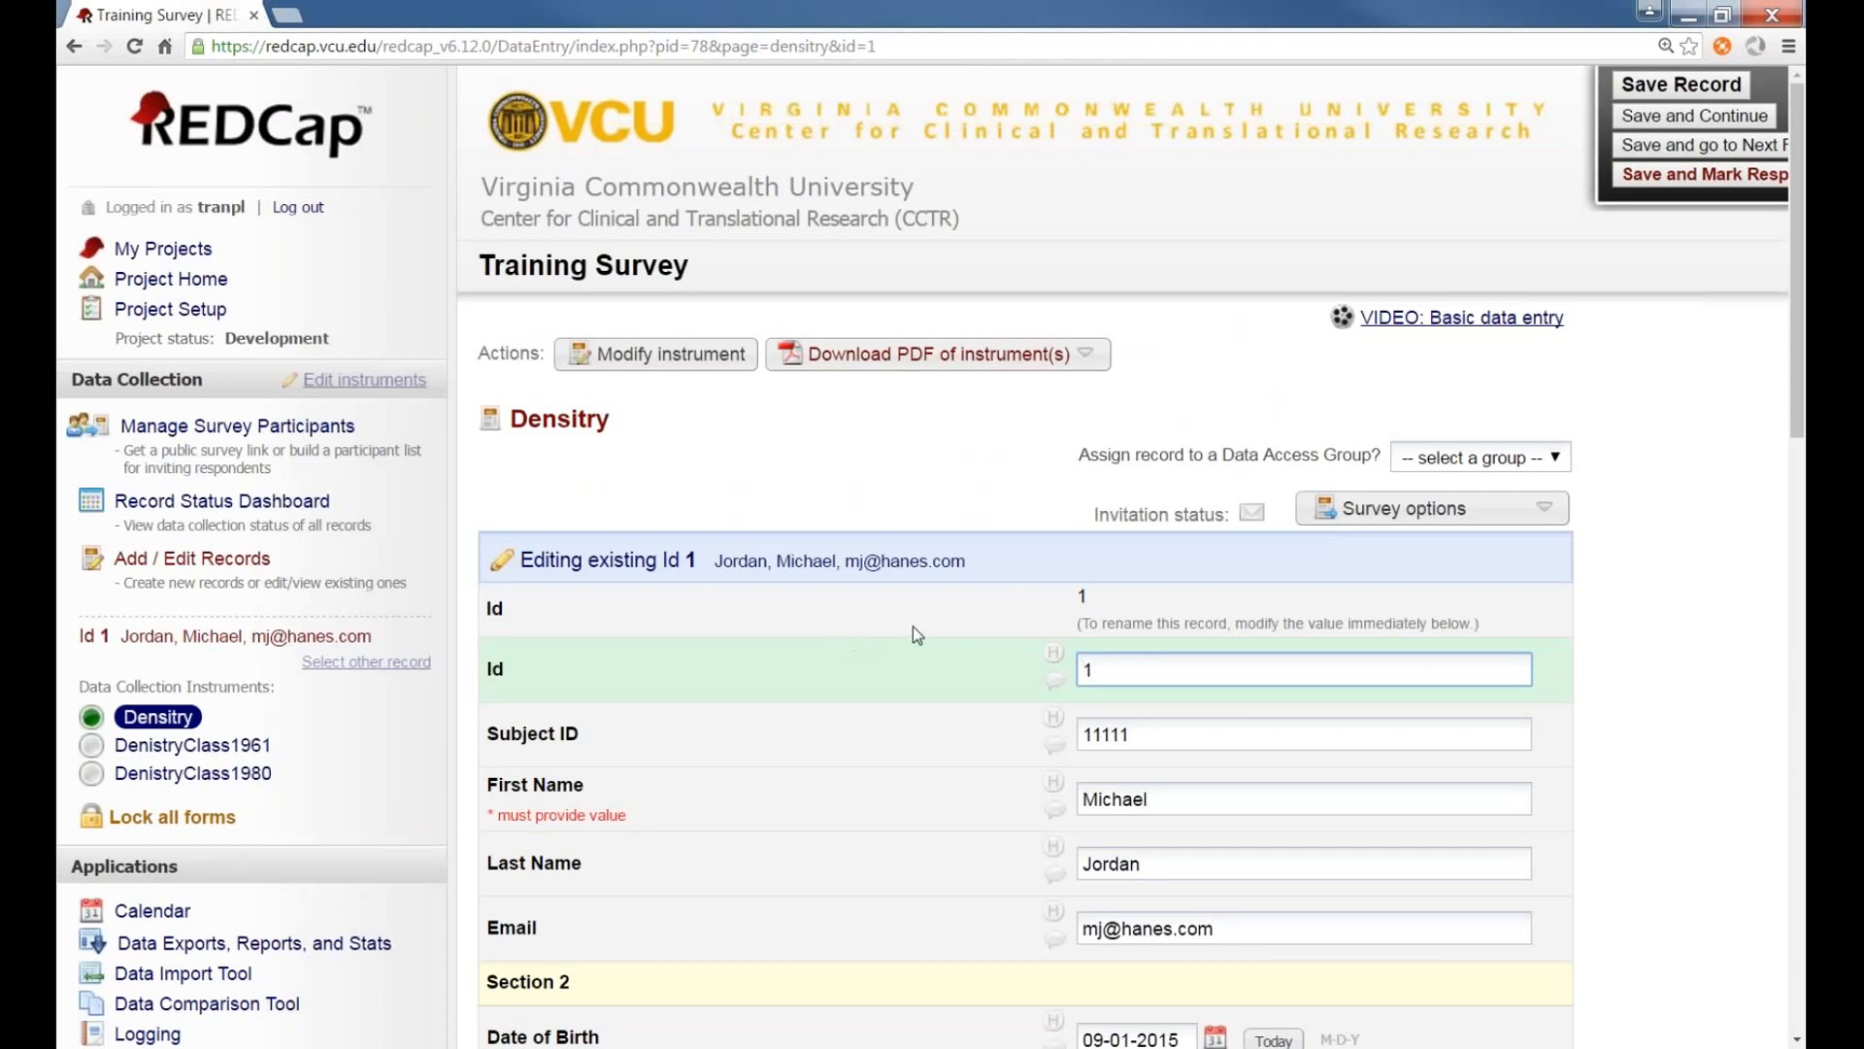
pyautogui.scroll(-1, 913, 627)
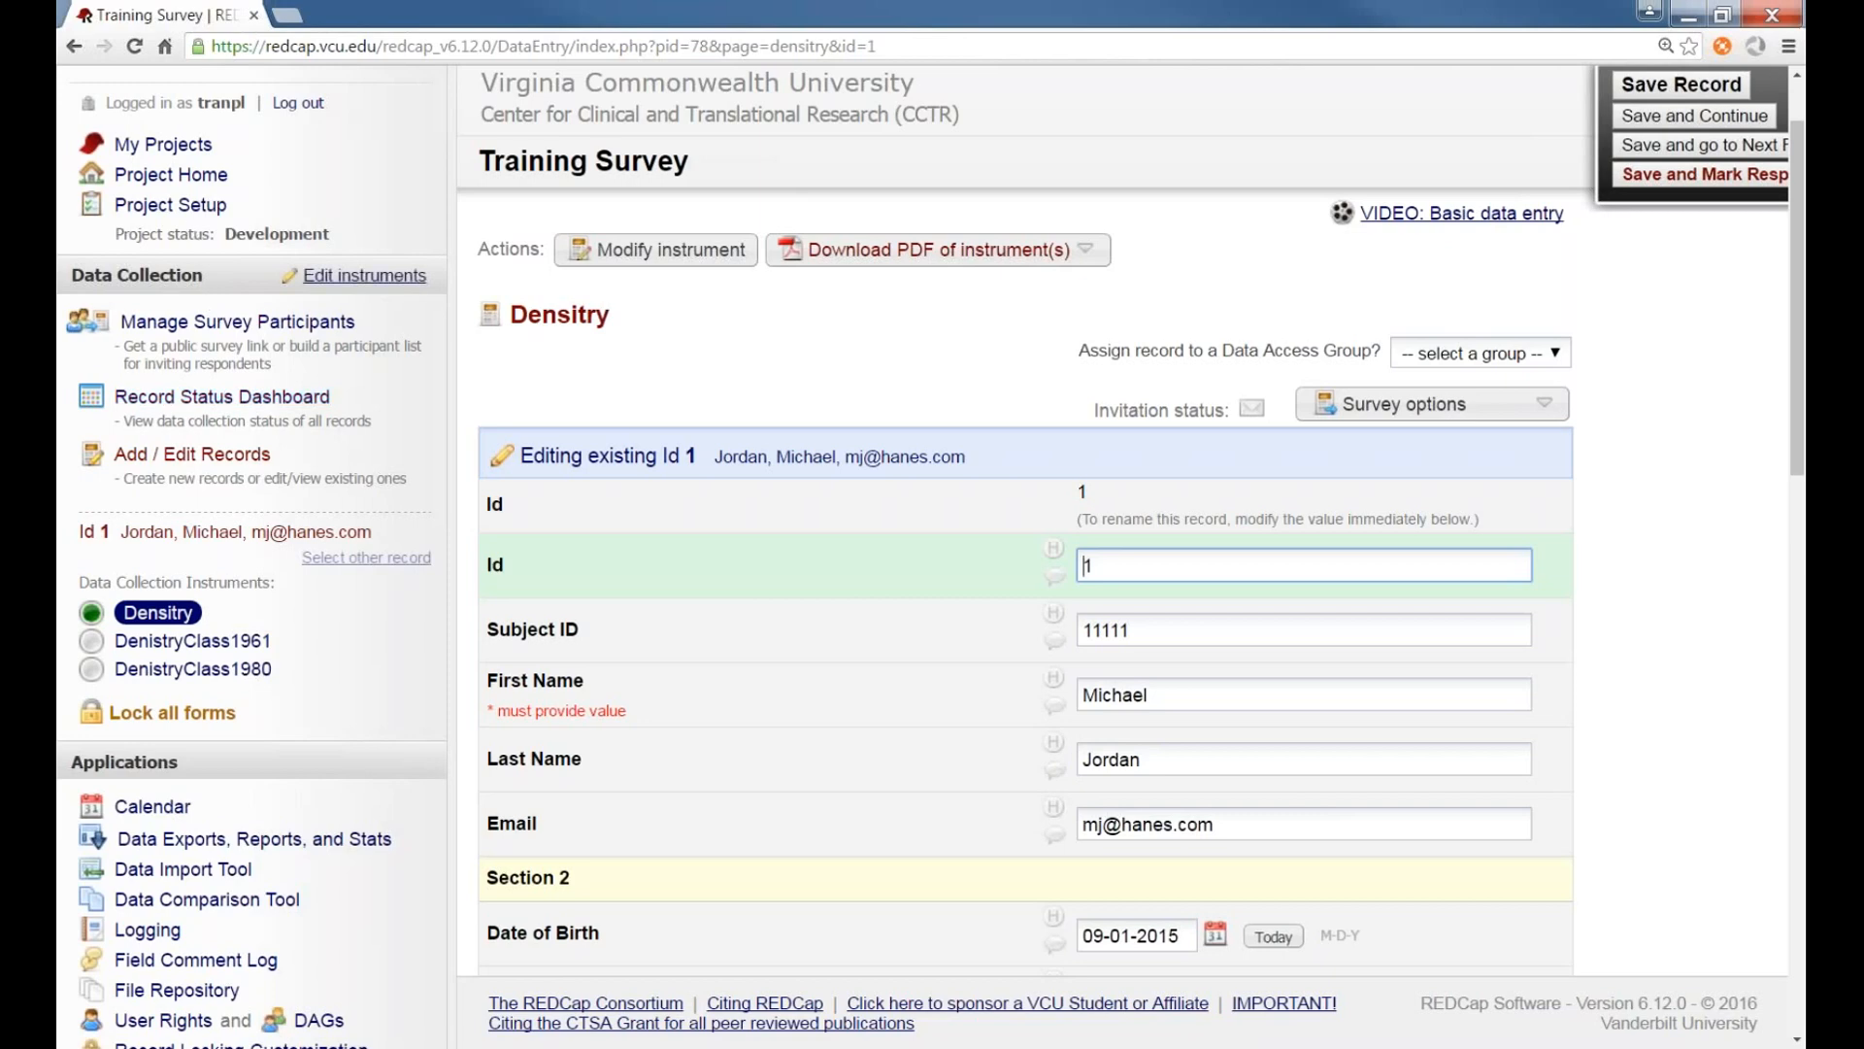
# Return to the Online Designer and reopen the Density instrument's field list
pyautogui.click(170, 205)
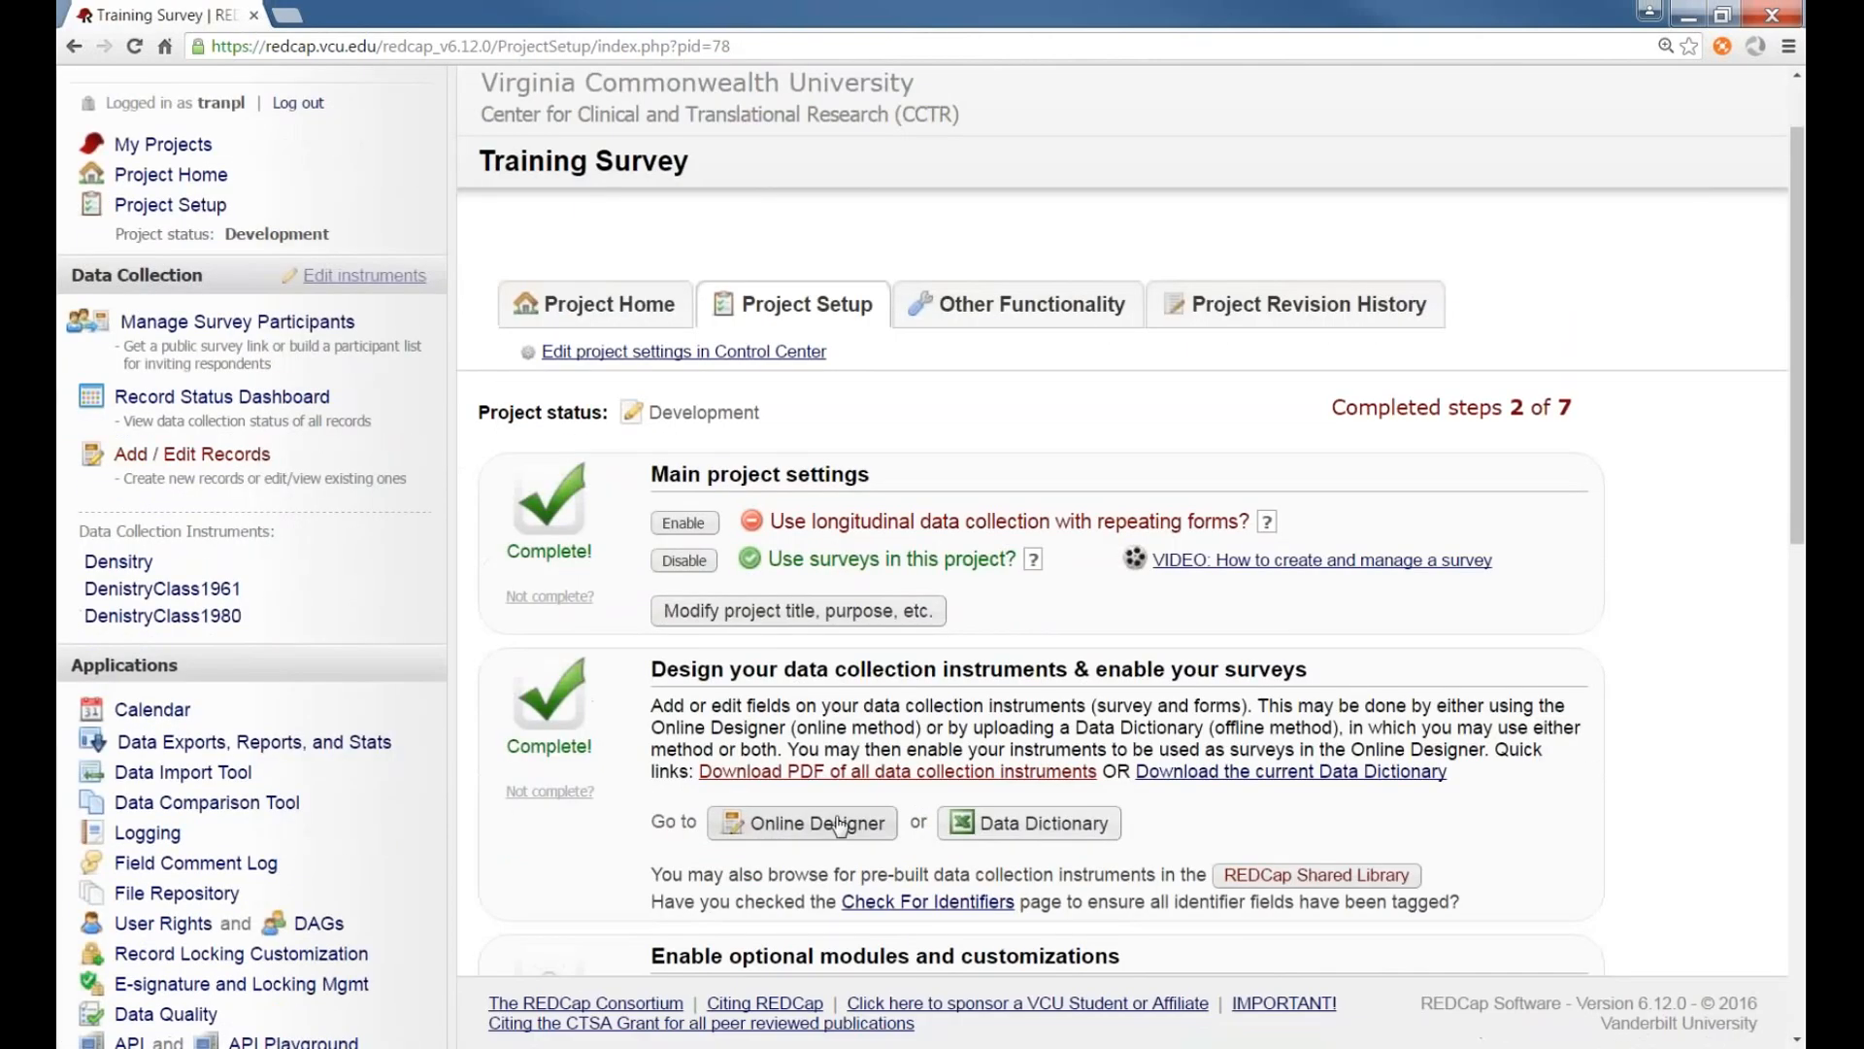
pyautogui.click(841, 825)
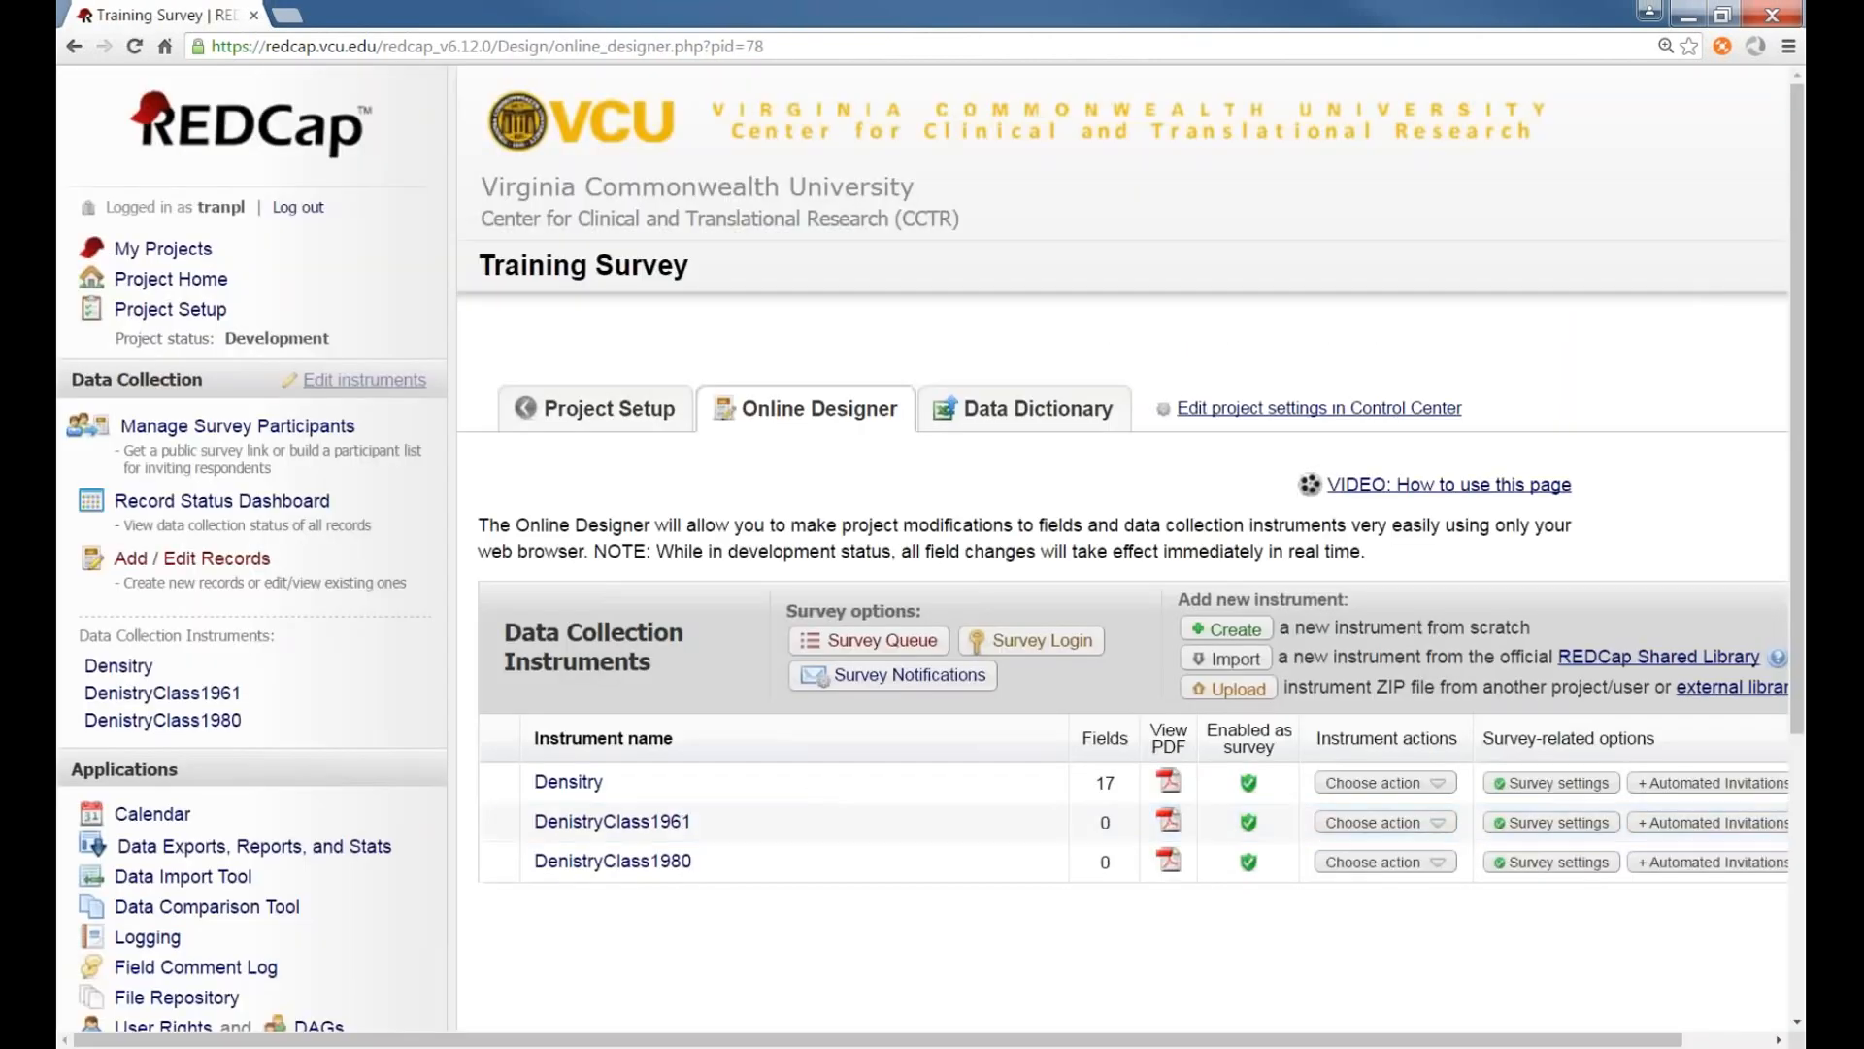
pyautogui.scroll(-1, 932, 582)
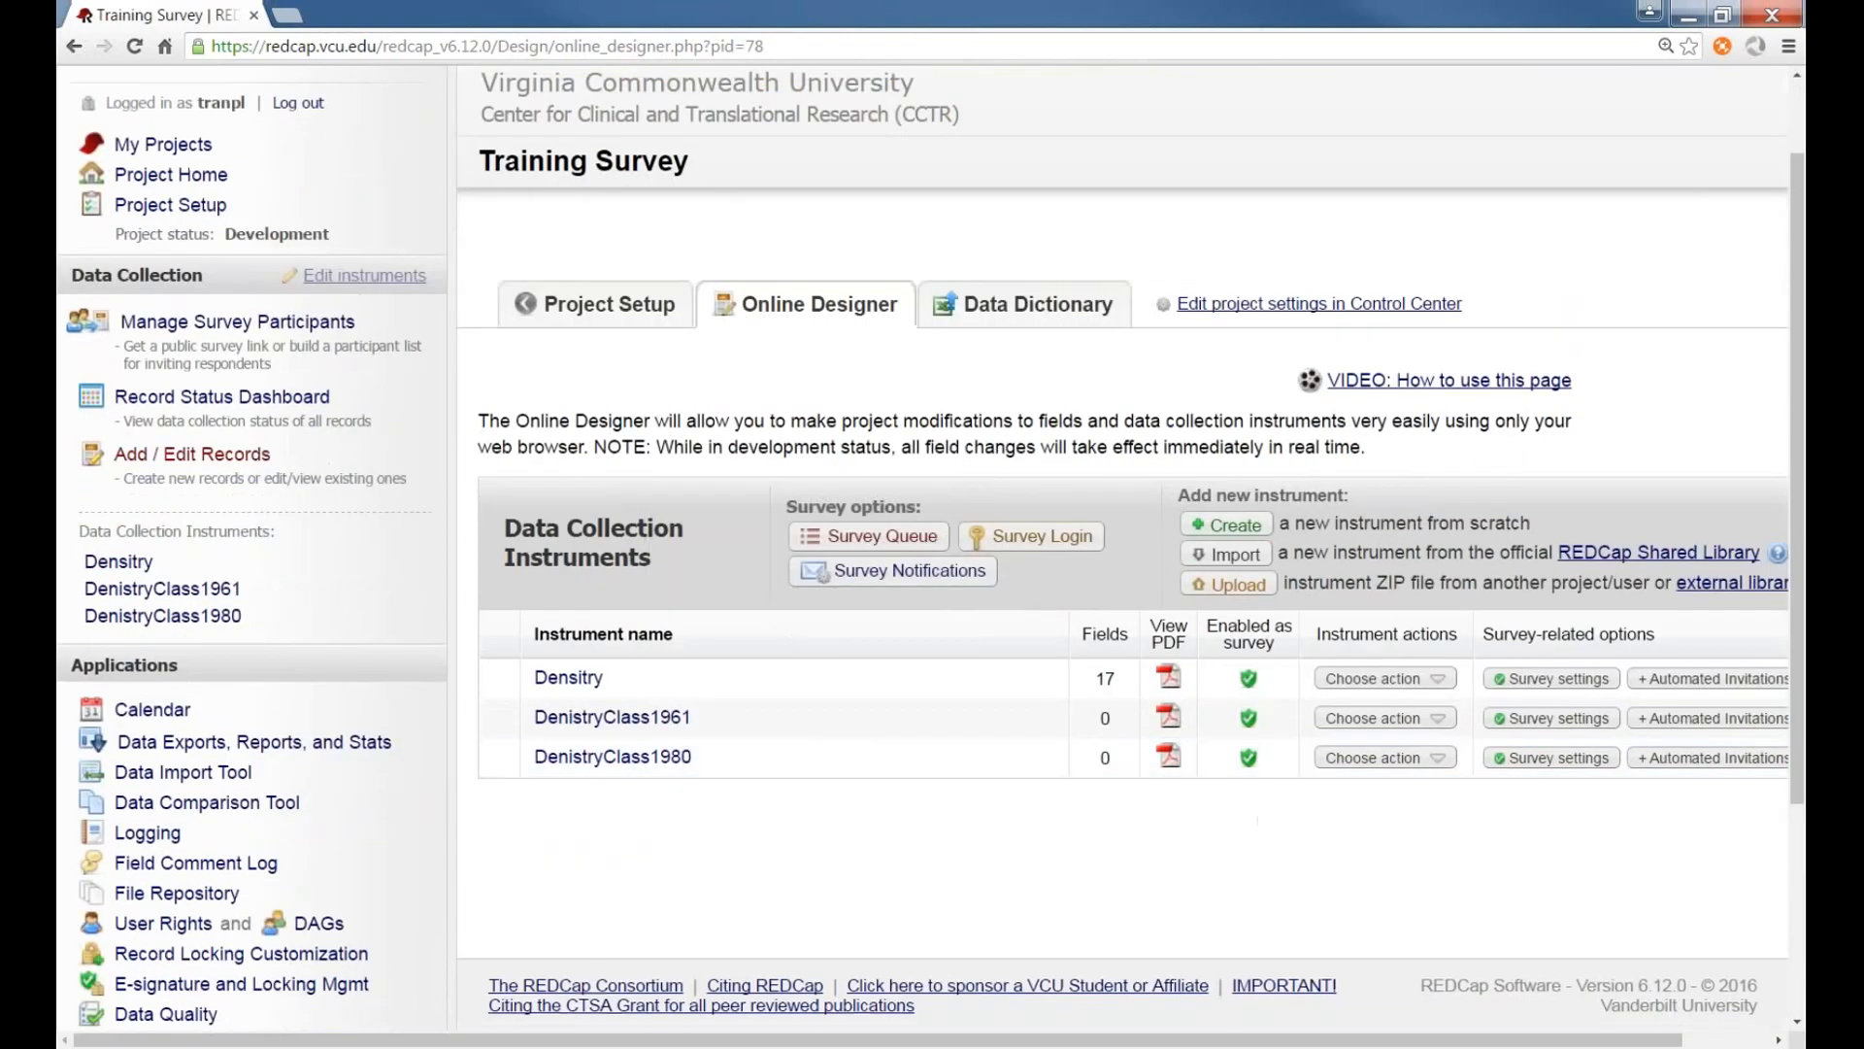
pyautogui.click(569, 678)
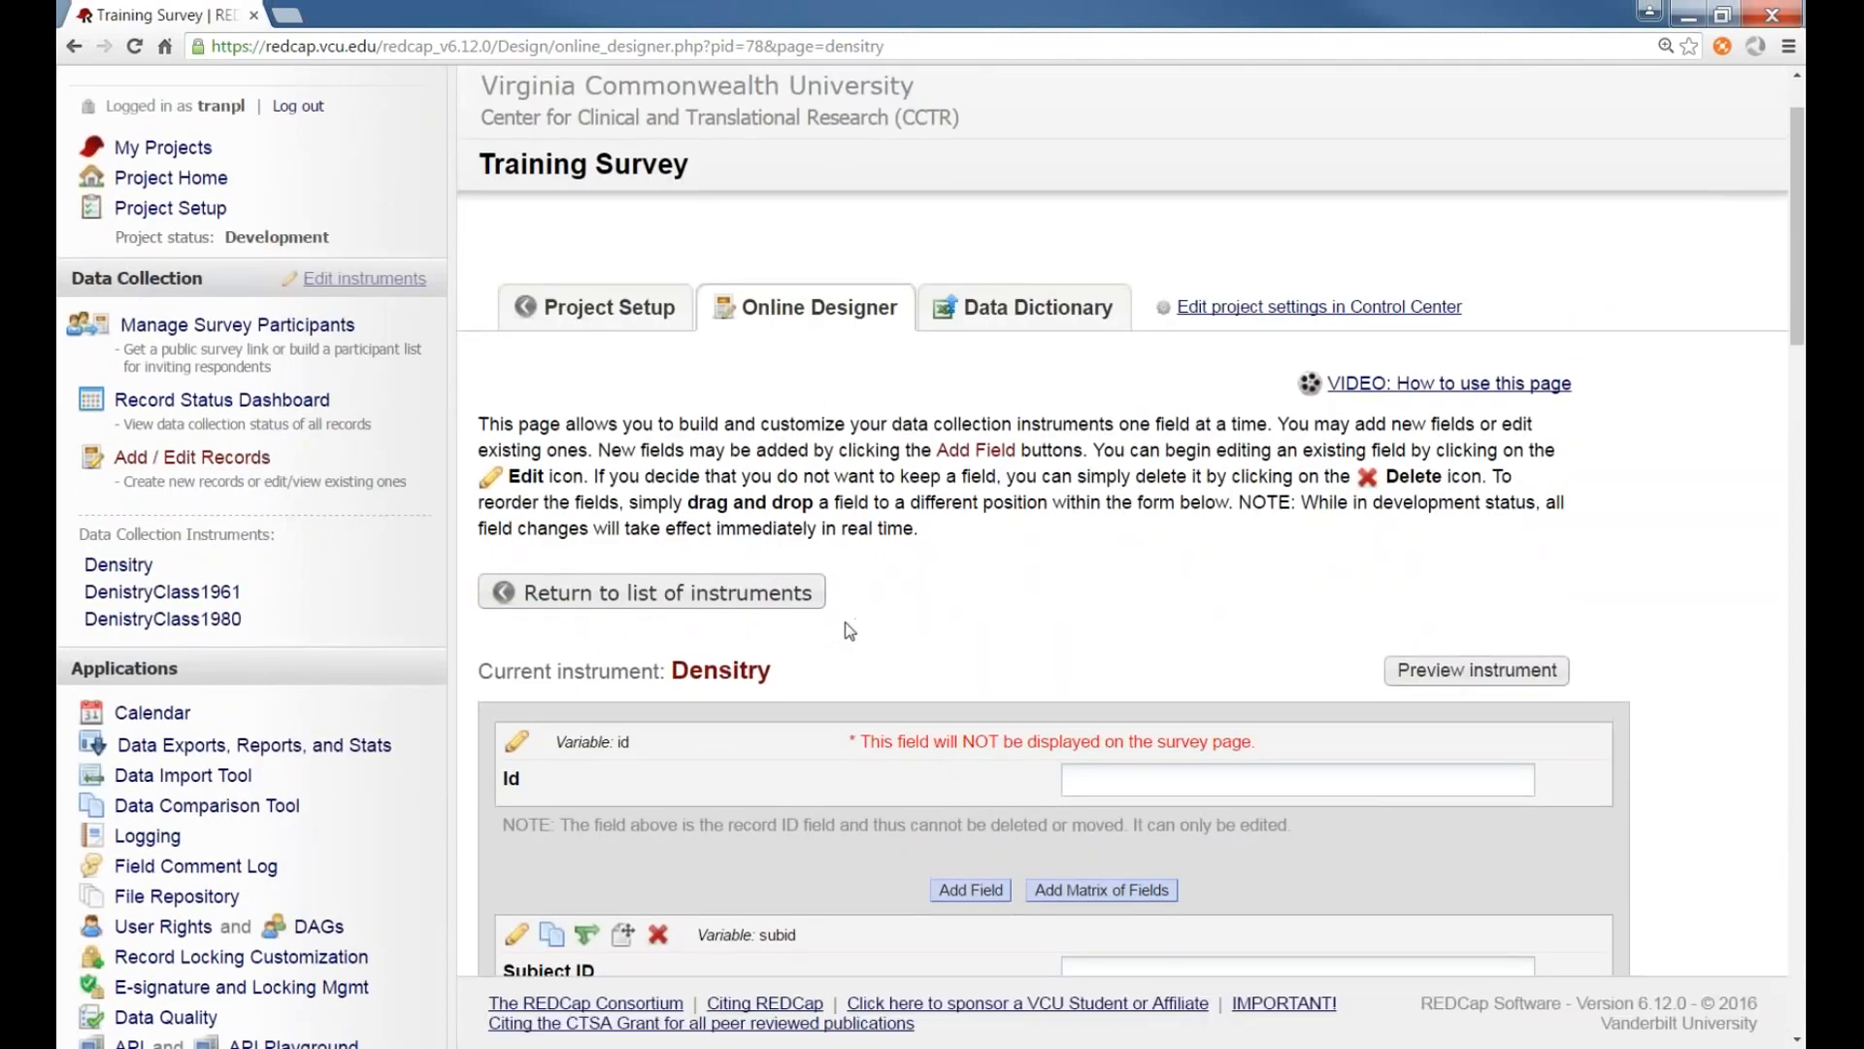
# Edit the First Name field and change its variable name to first_name, then save the field
pyautogui.scroll(-1, 843, 629)
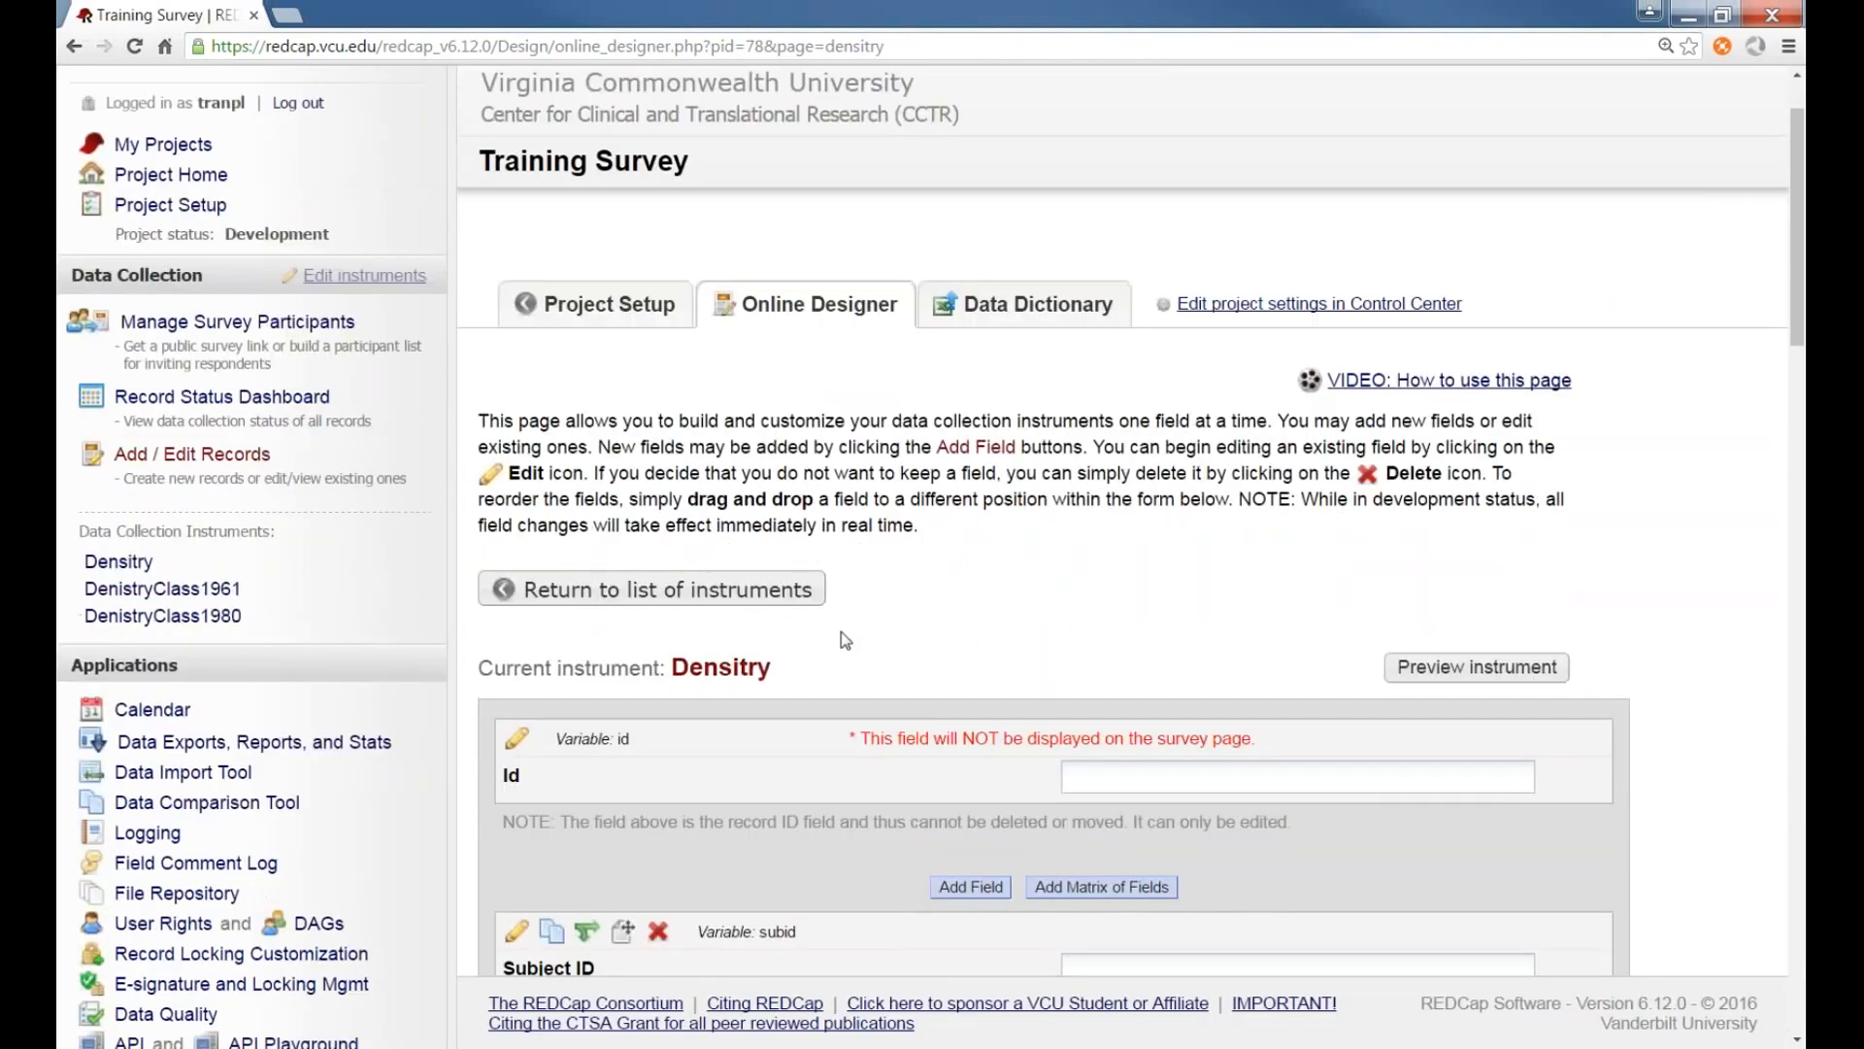
pyautogui.scroll(-1, 841, 640)
pyautogui.scroll(1, 795, 635)
pyautogui.scroll(-2, 795, 632)
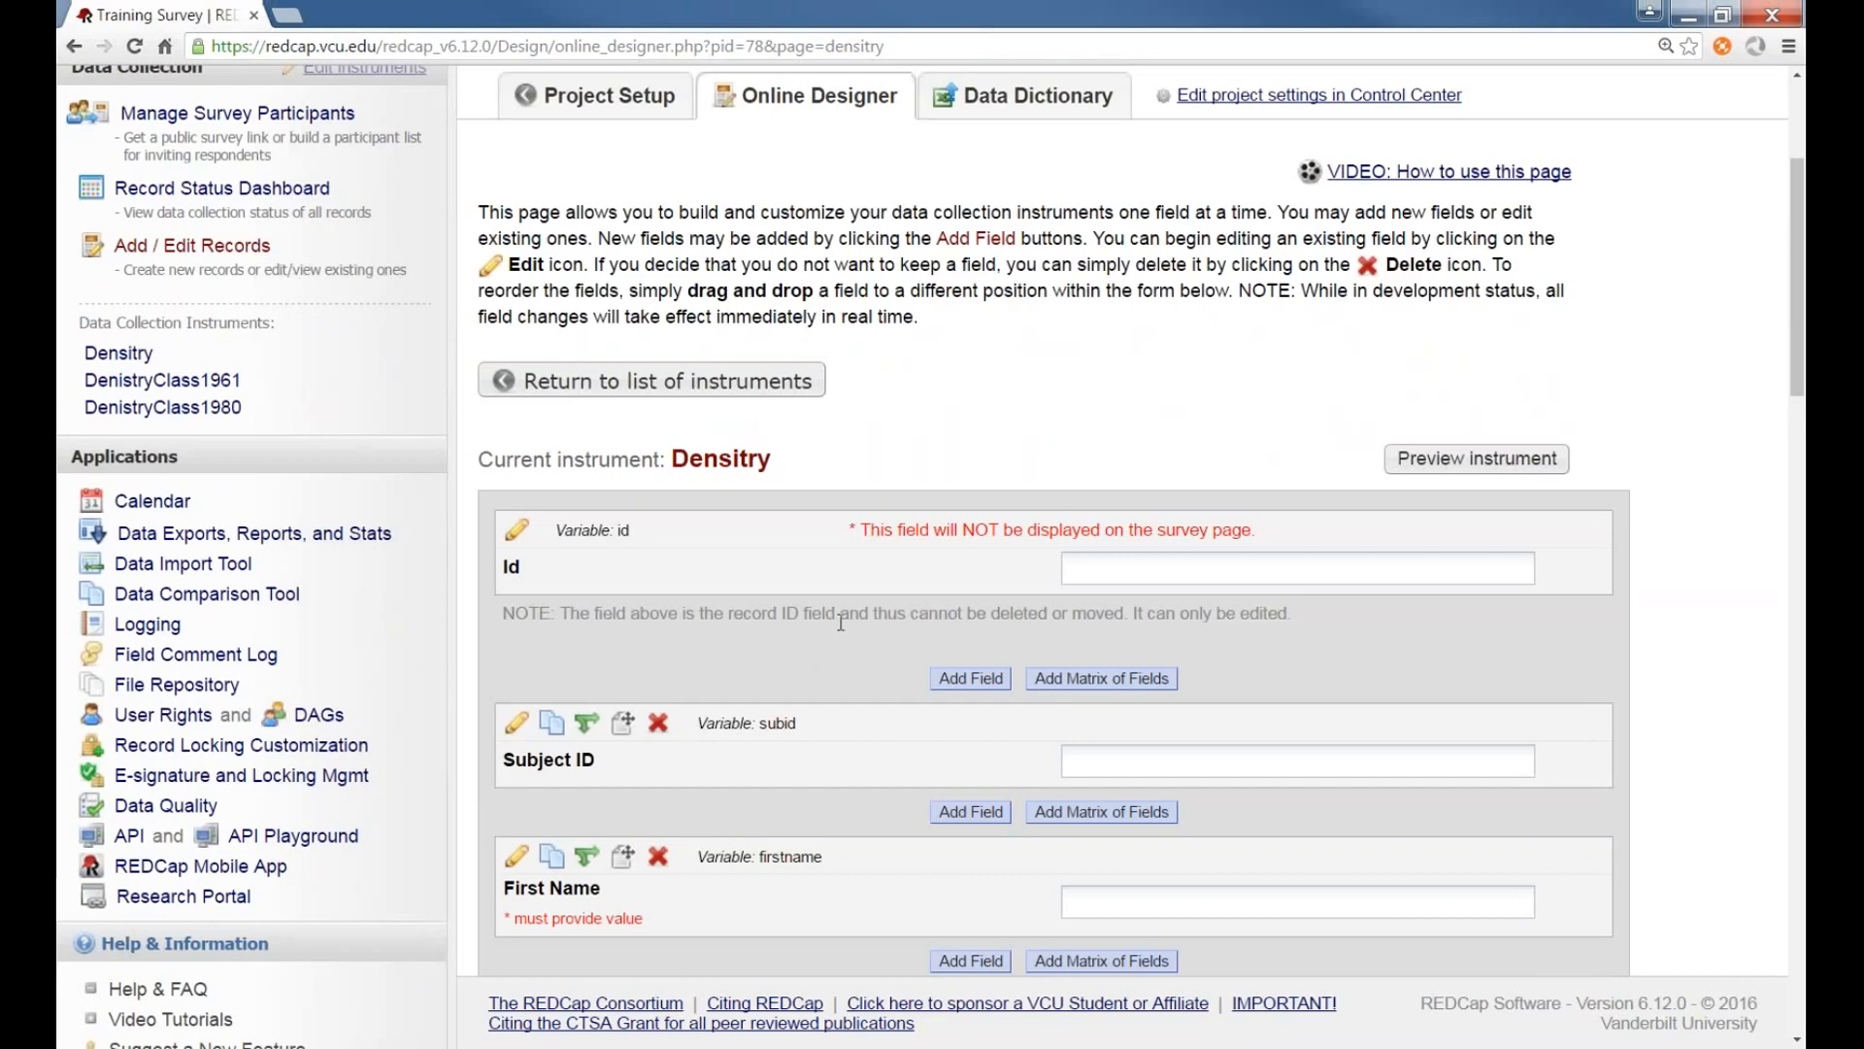
pyautogui.scroll(-2, 841, 621)
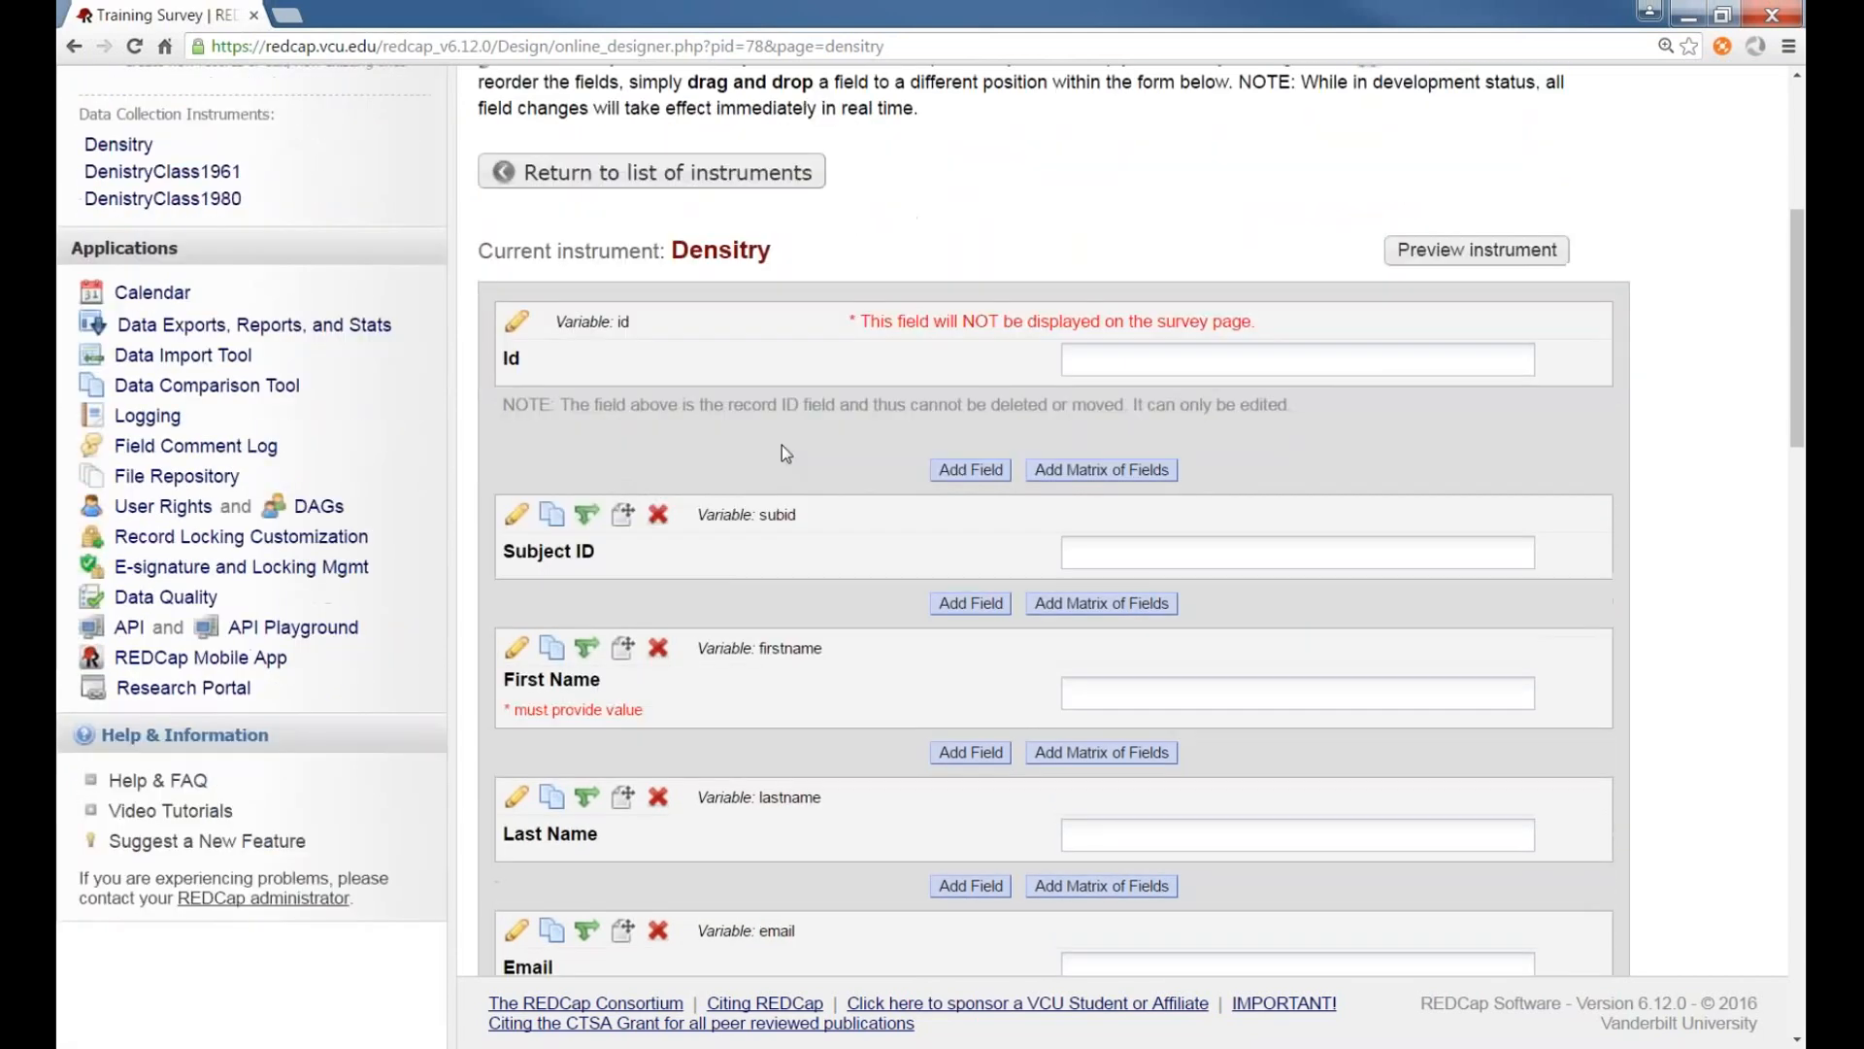
pyautogui.click(517, 651)
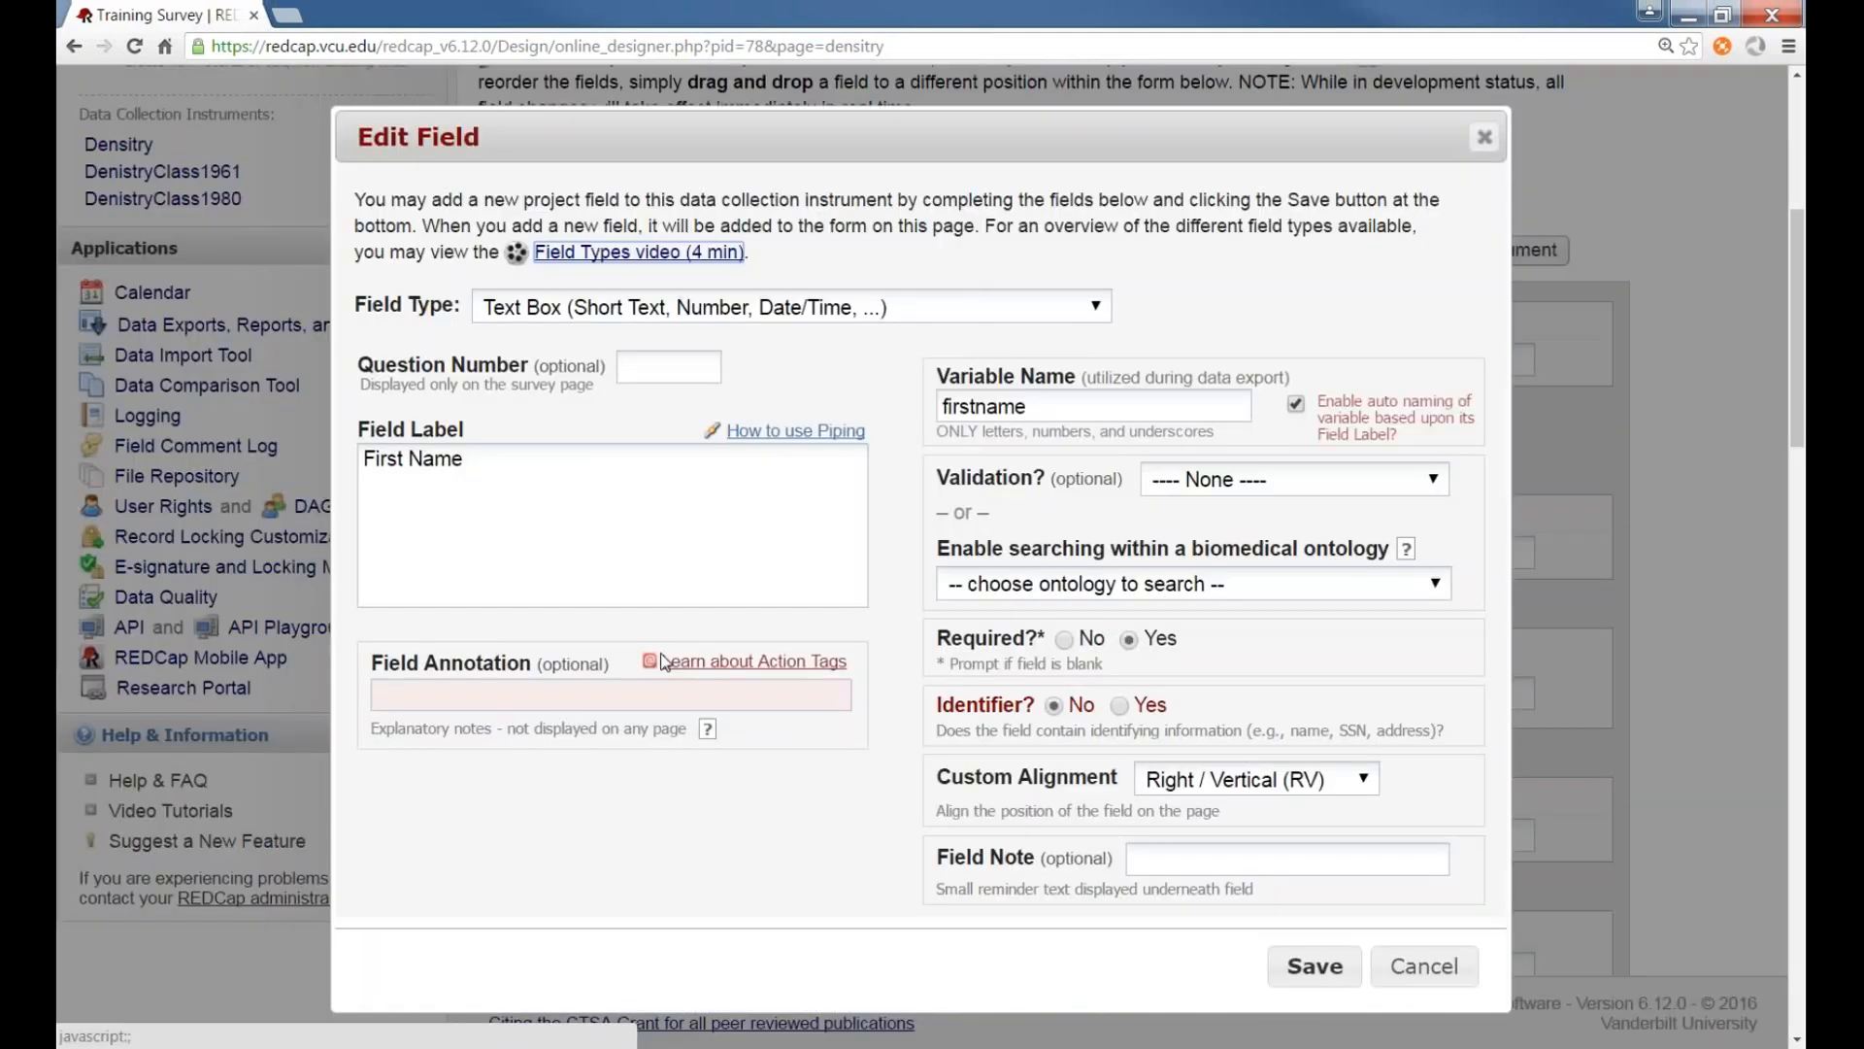
pyautogui.click(1060, 404)
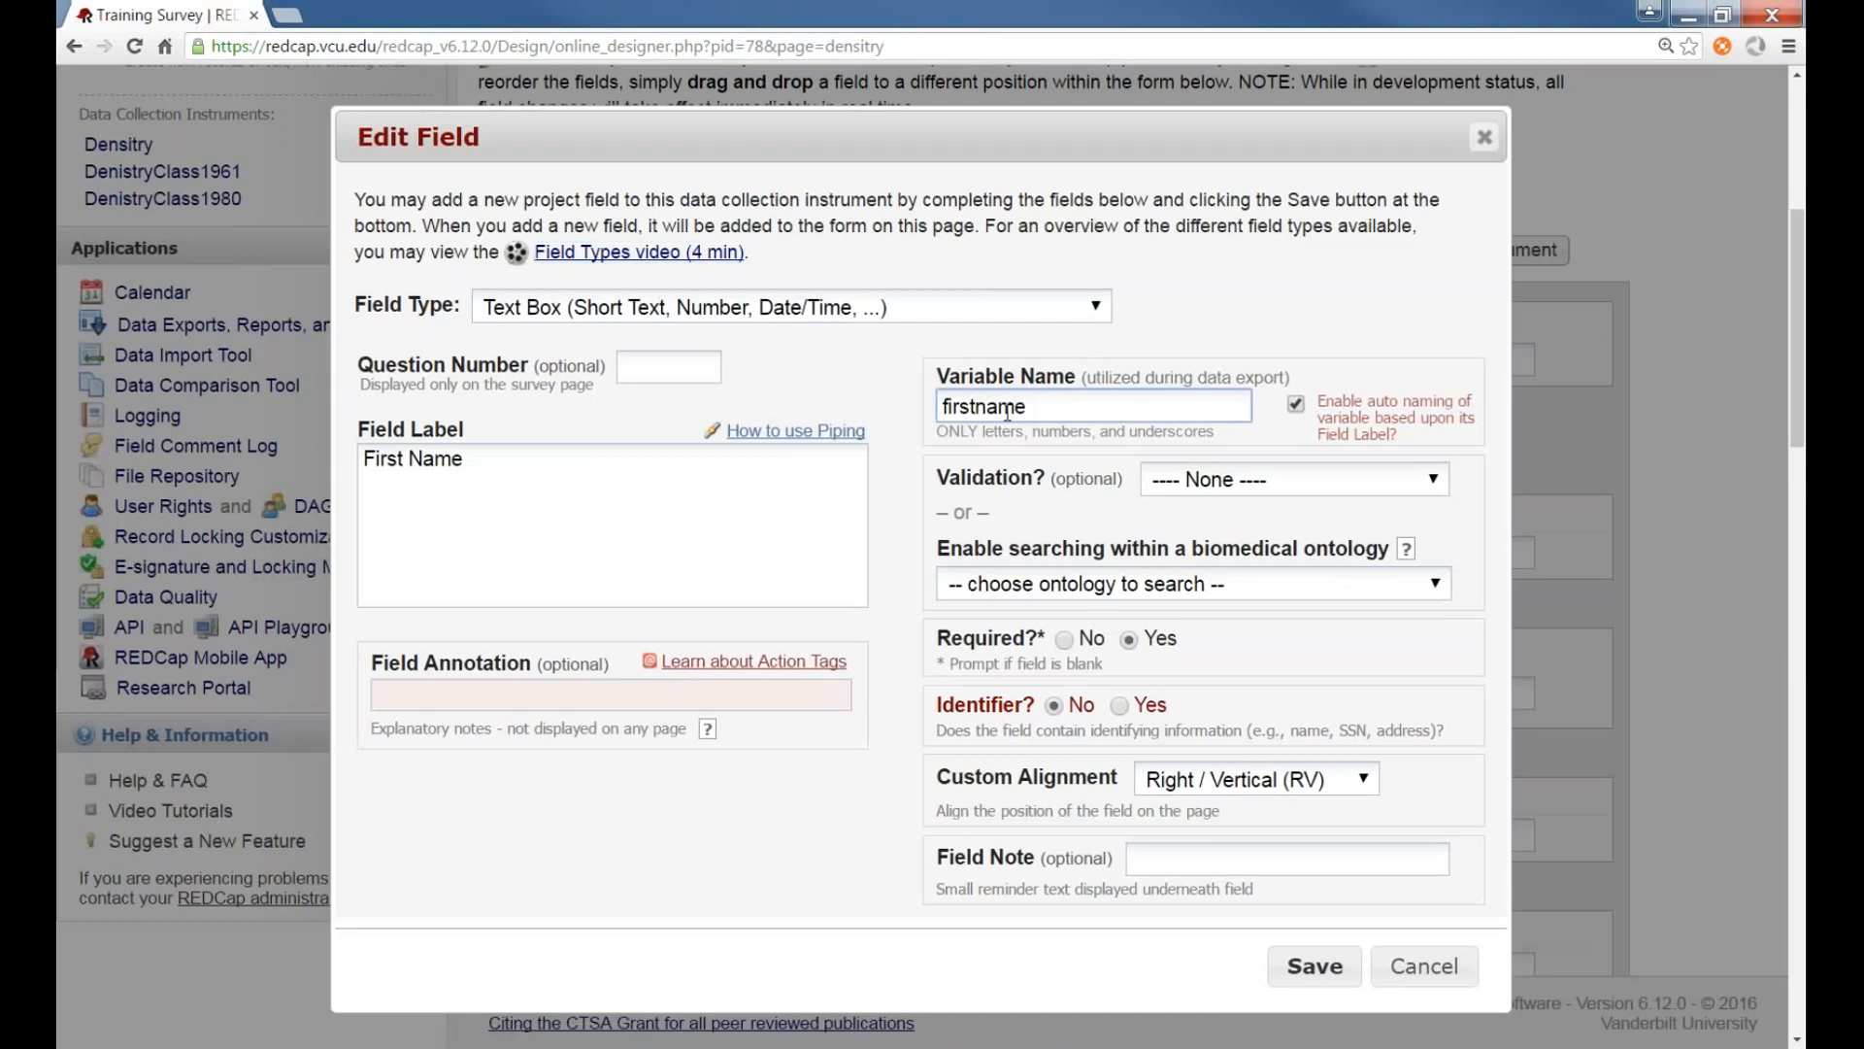
pyautogui.click(976, 406)
pyautogui.write('_')
pyautogui.click(805, 508)
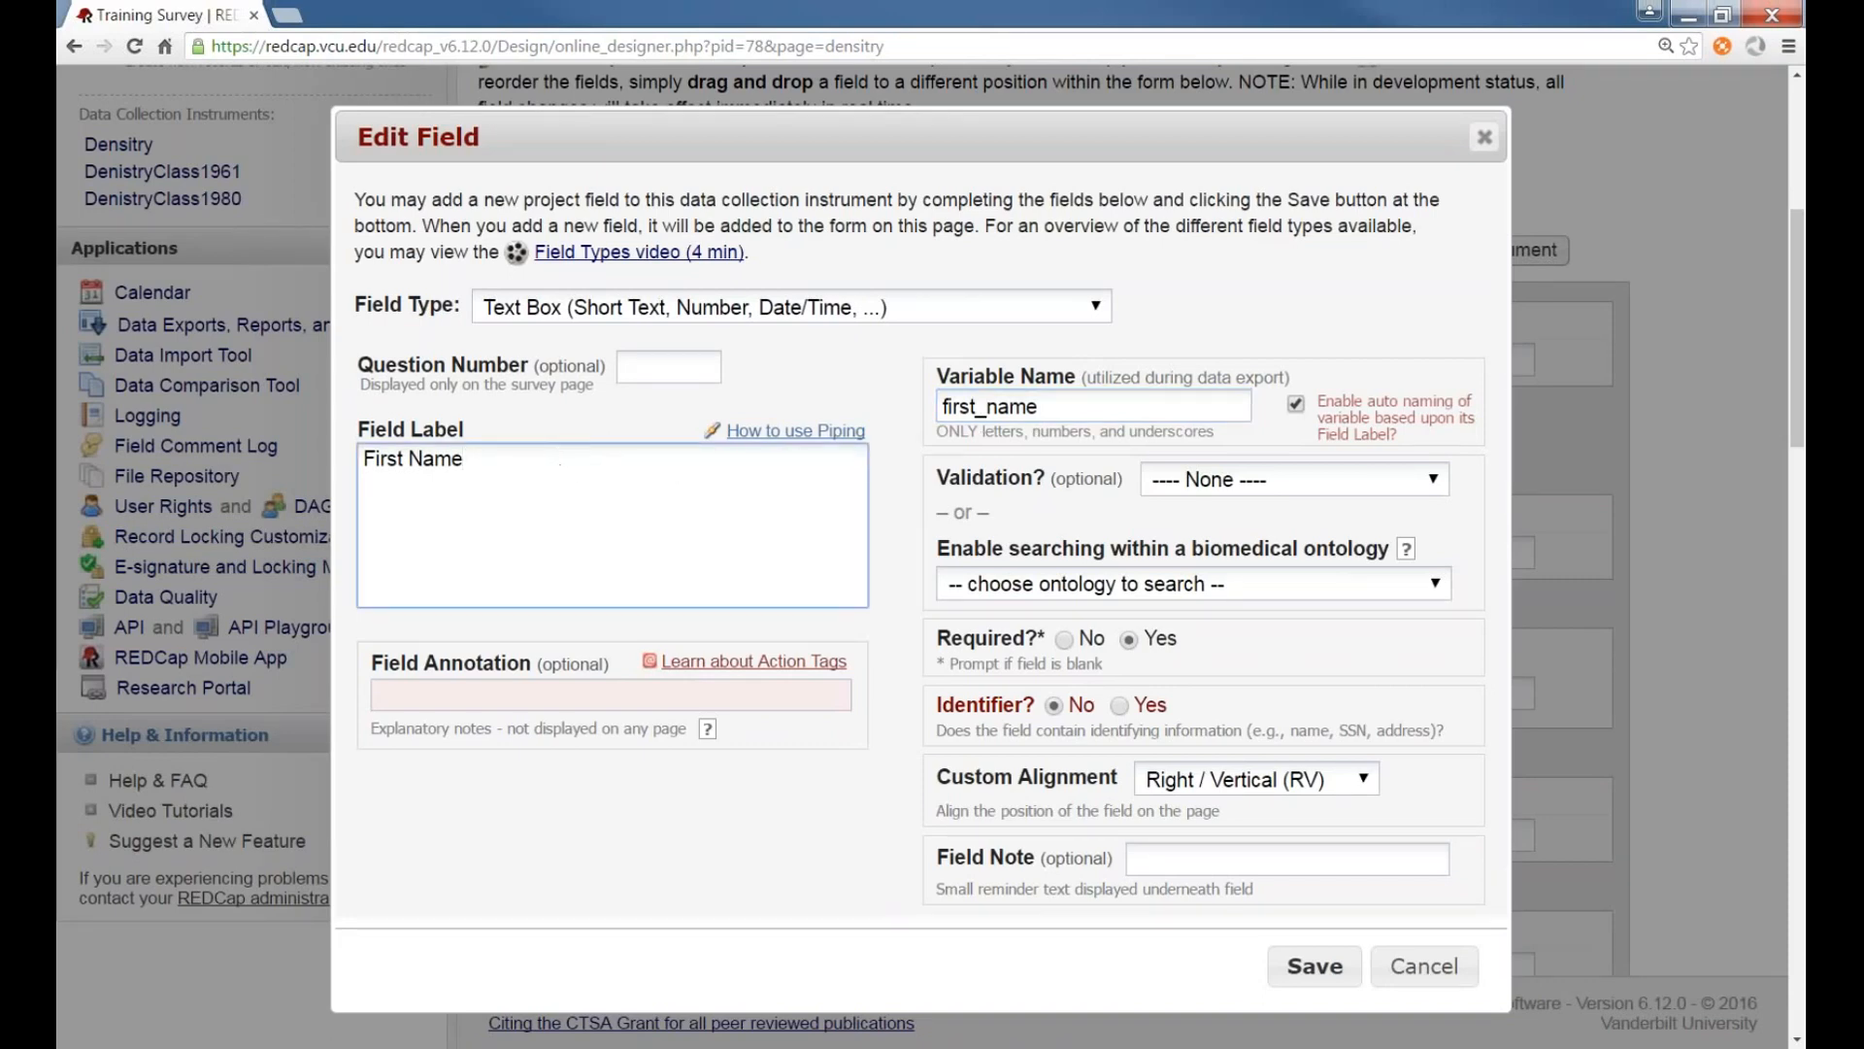
pyautogui.click(1330, 975)
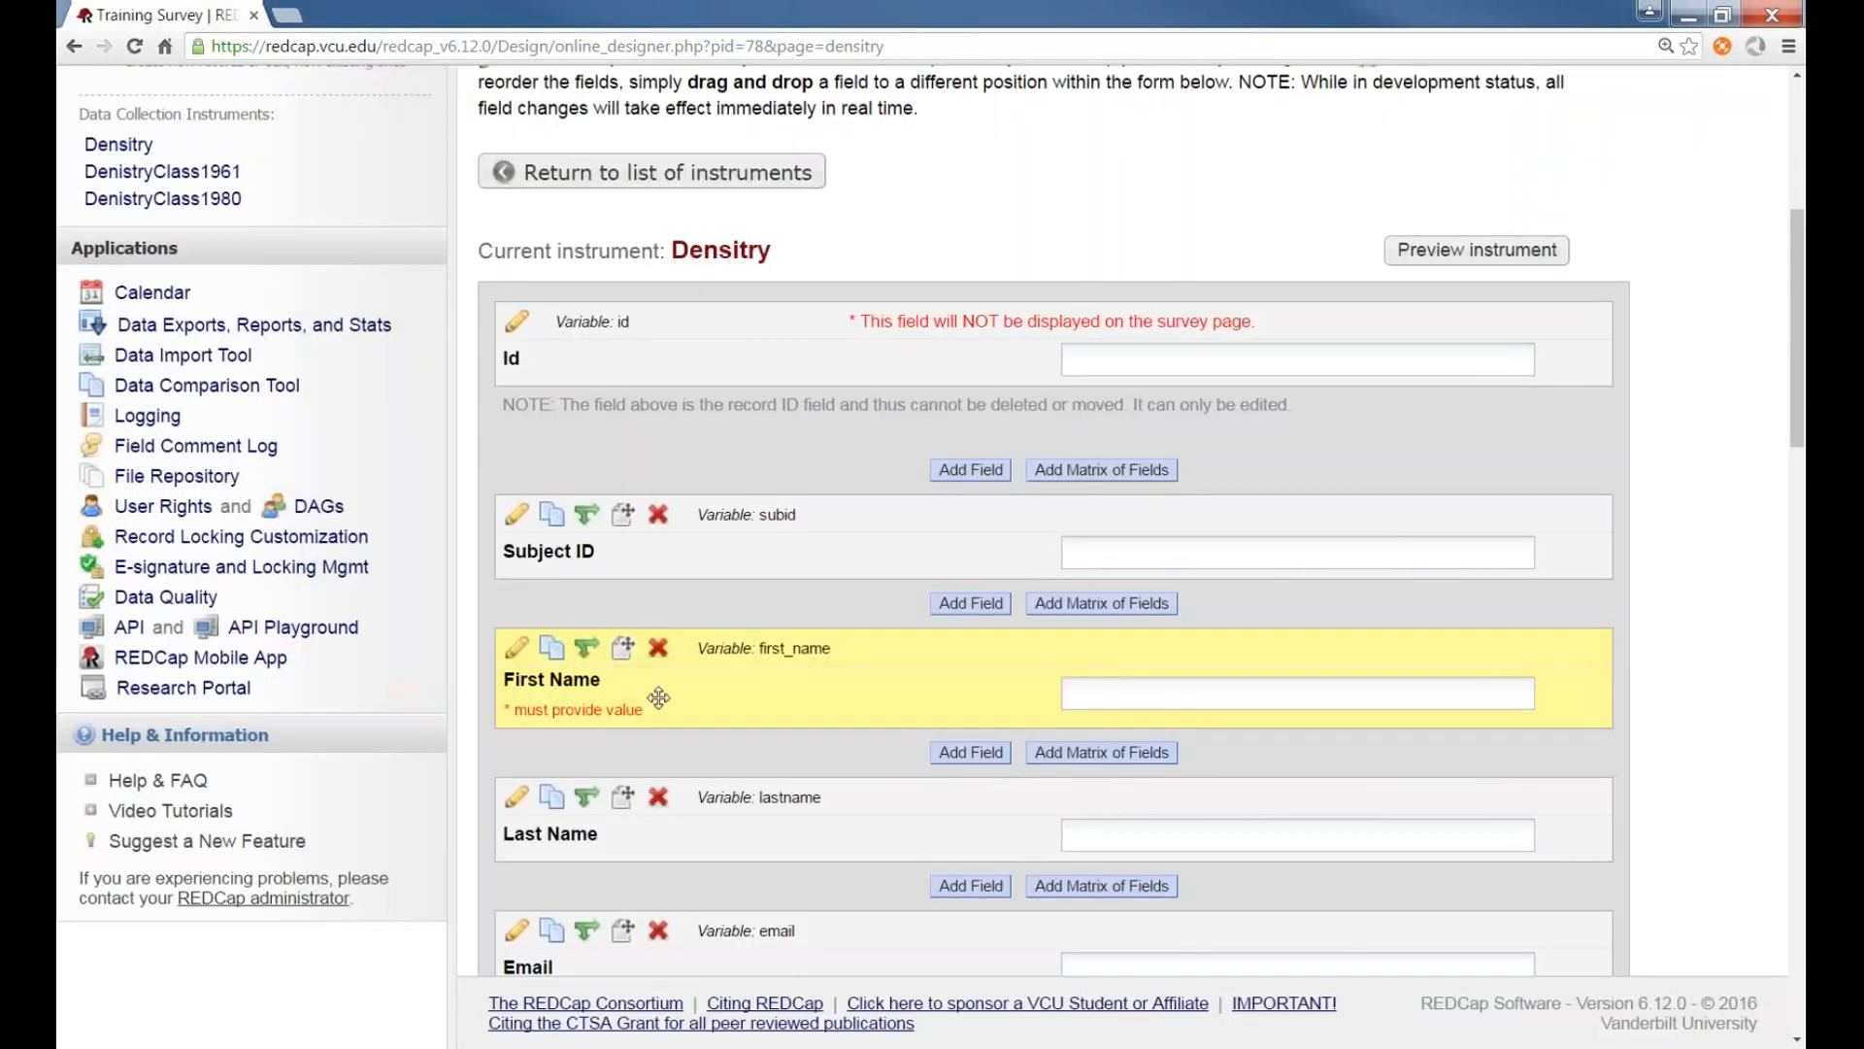
# Reopen the first complete response record in the Density form to check its First Name field
pyautogui.scroll(5, 492, 649)
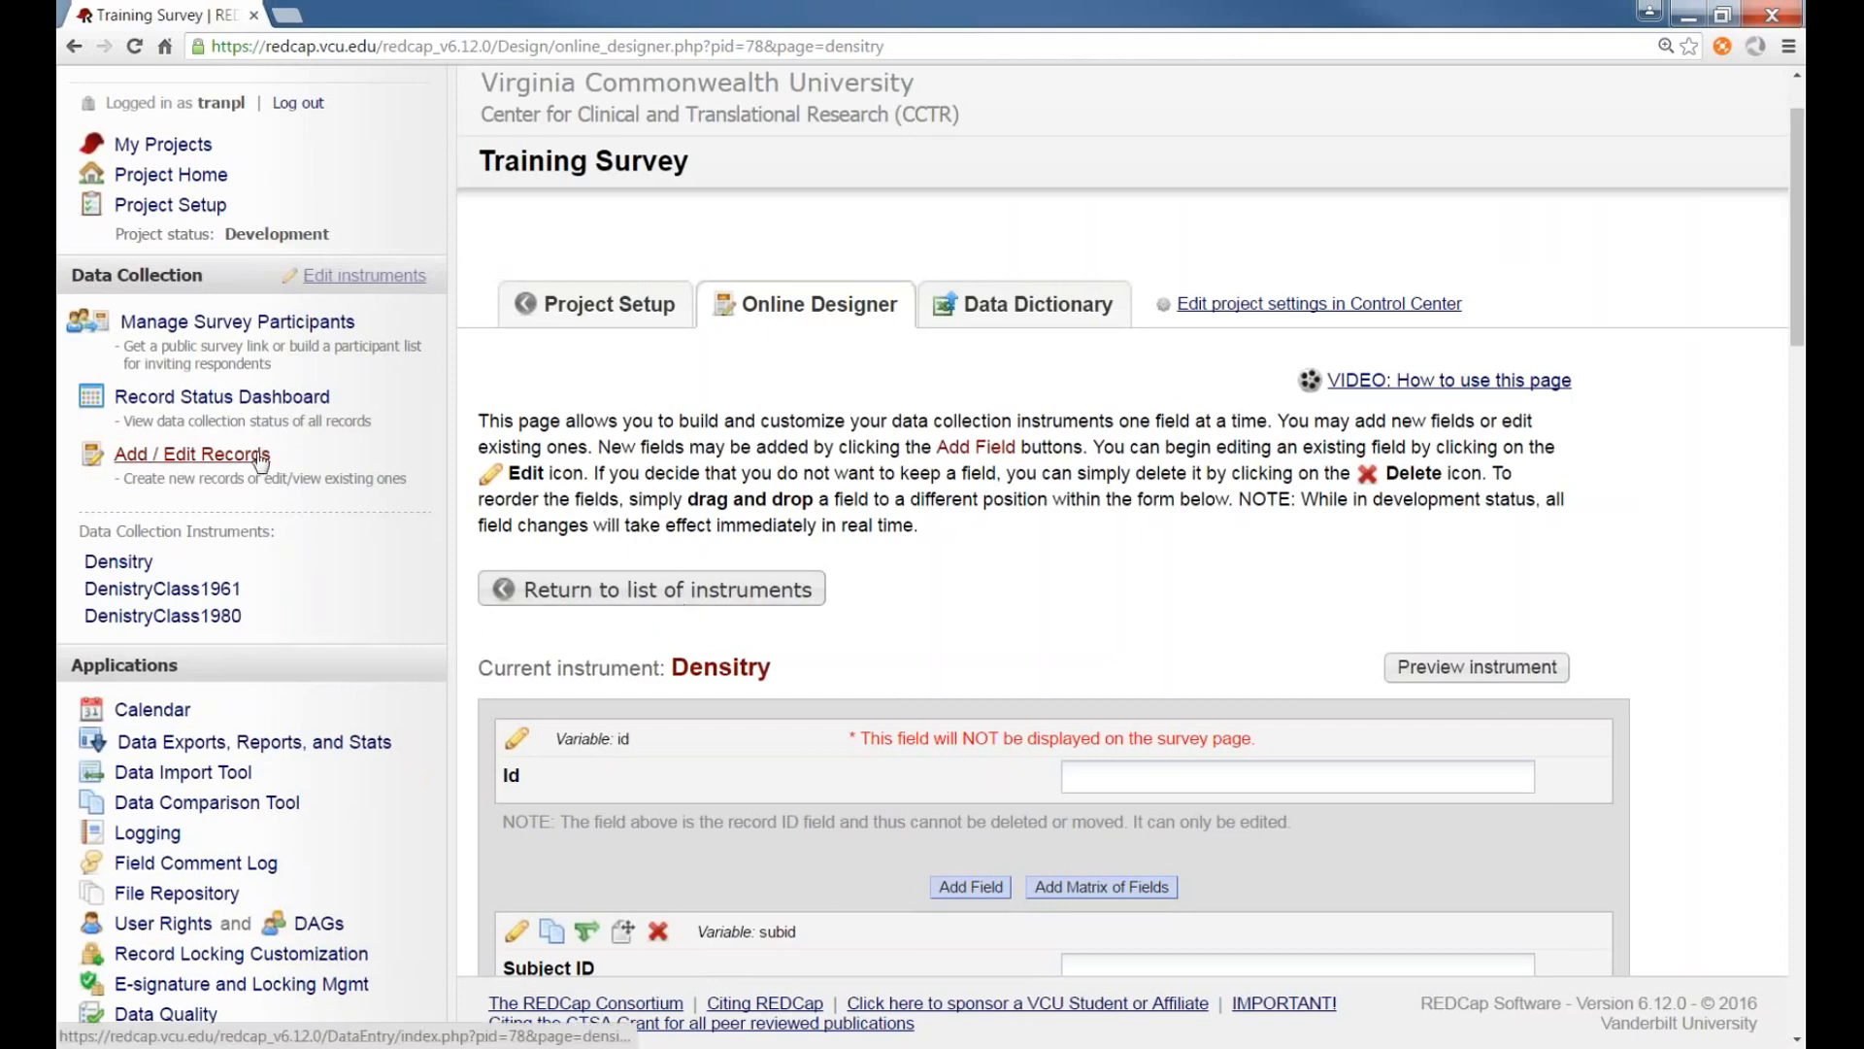
pyautogui.click(194, 453)
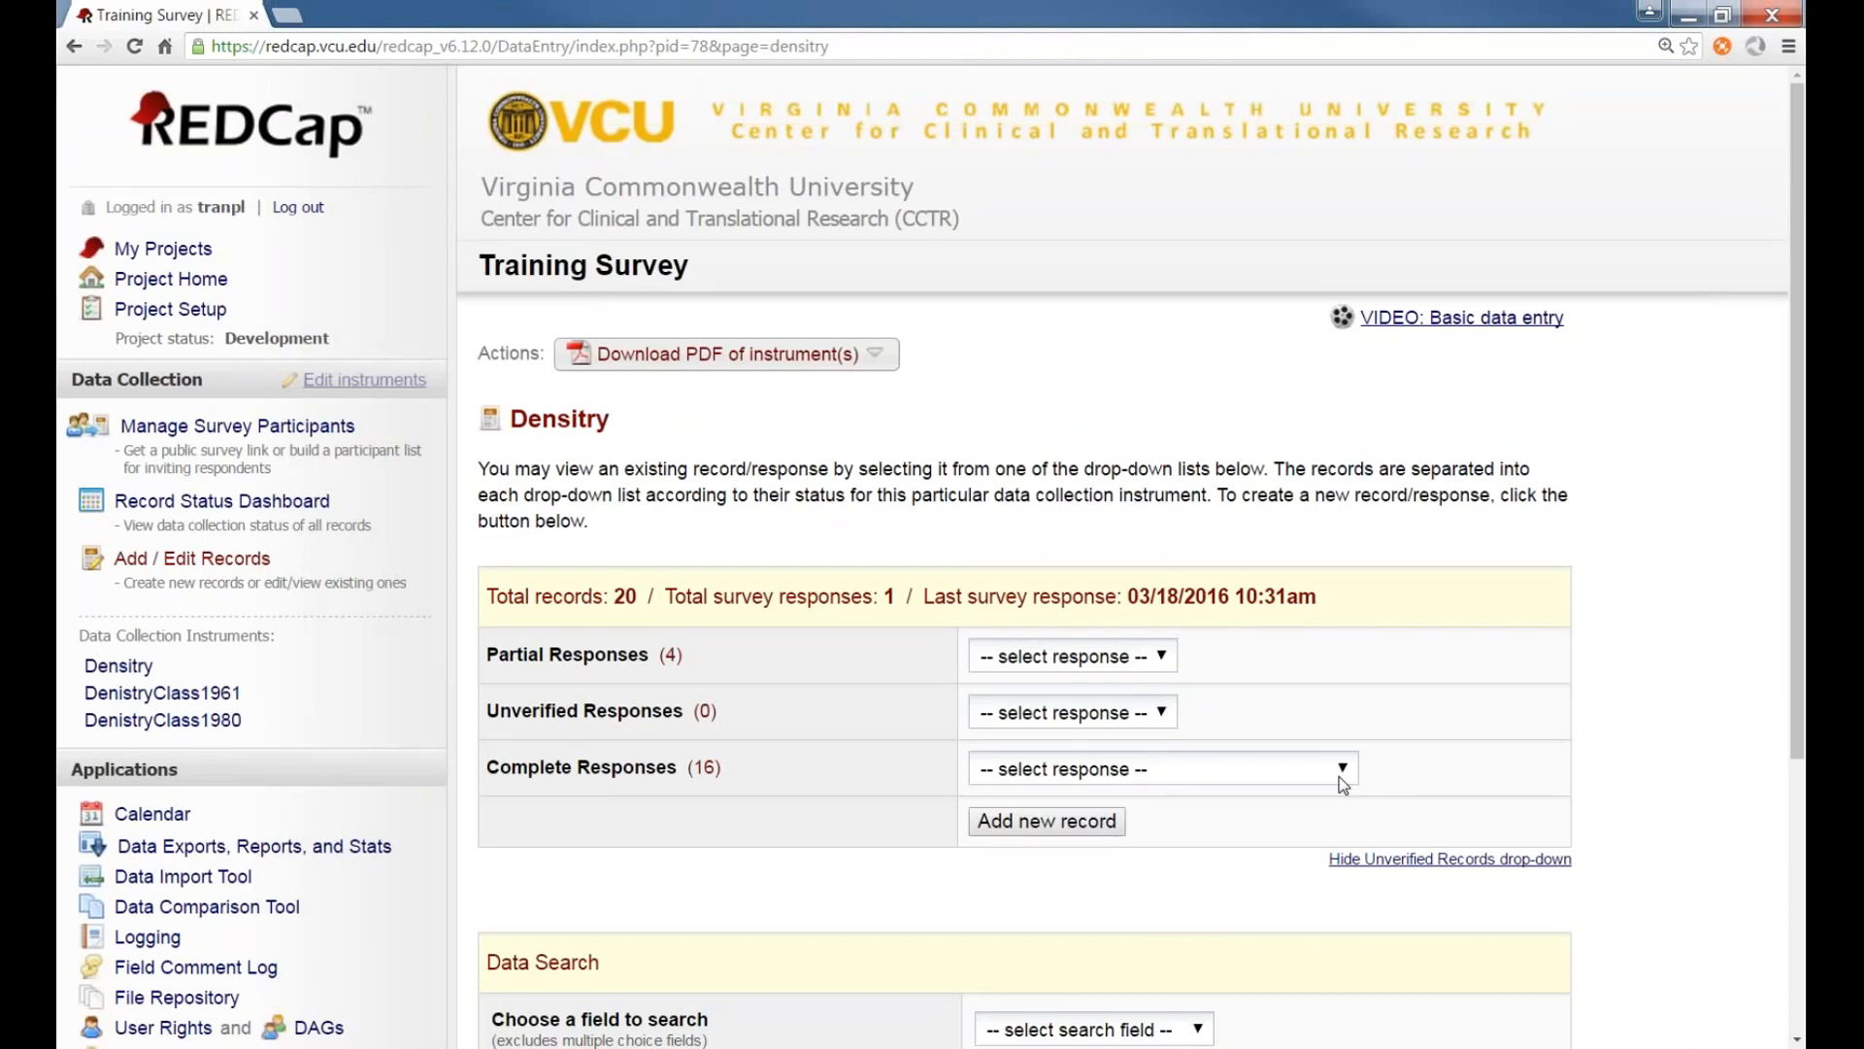
pyautogui.click(1341, 776)
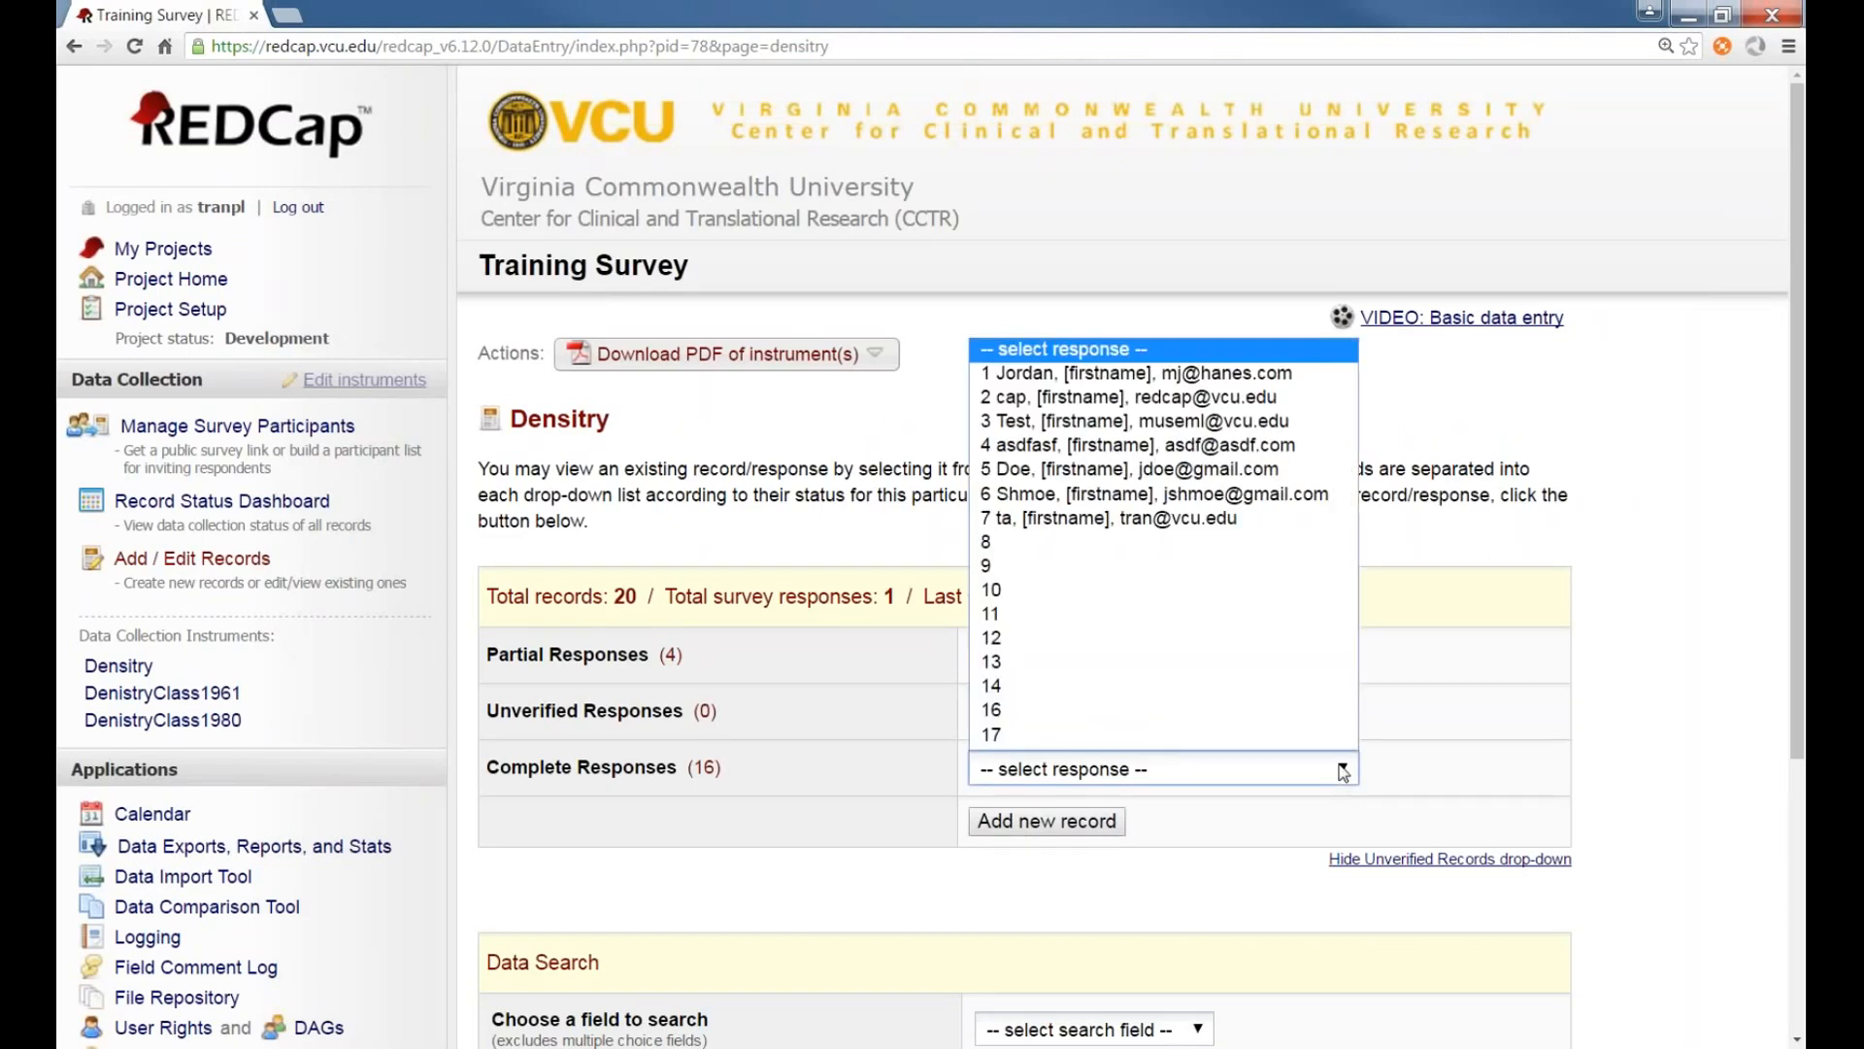
pyautogui.click(1221, 377)
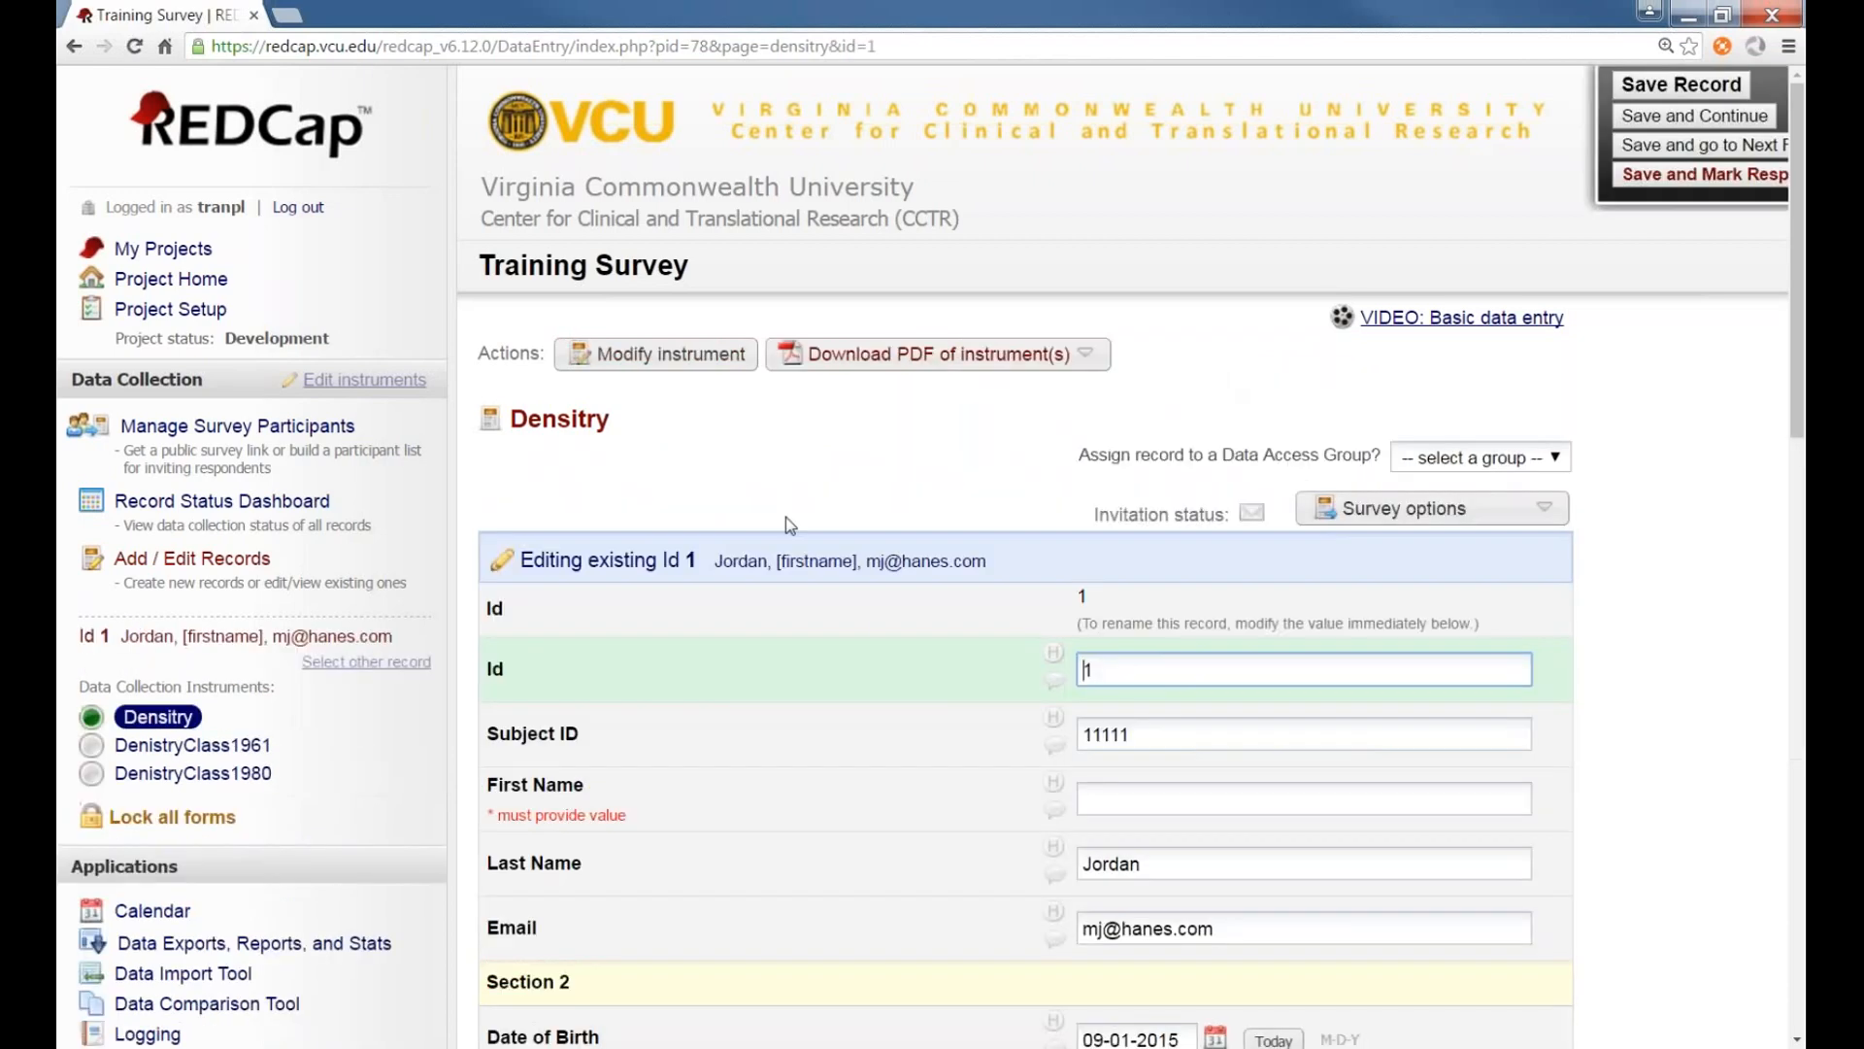
pyautogui.scroll(-2, 1130, 616)
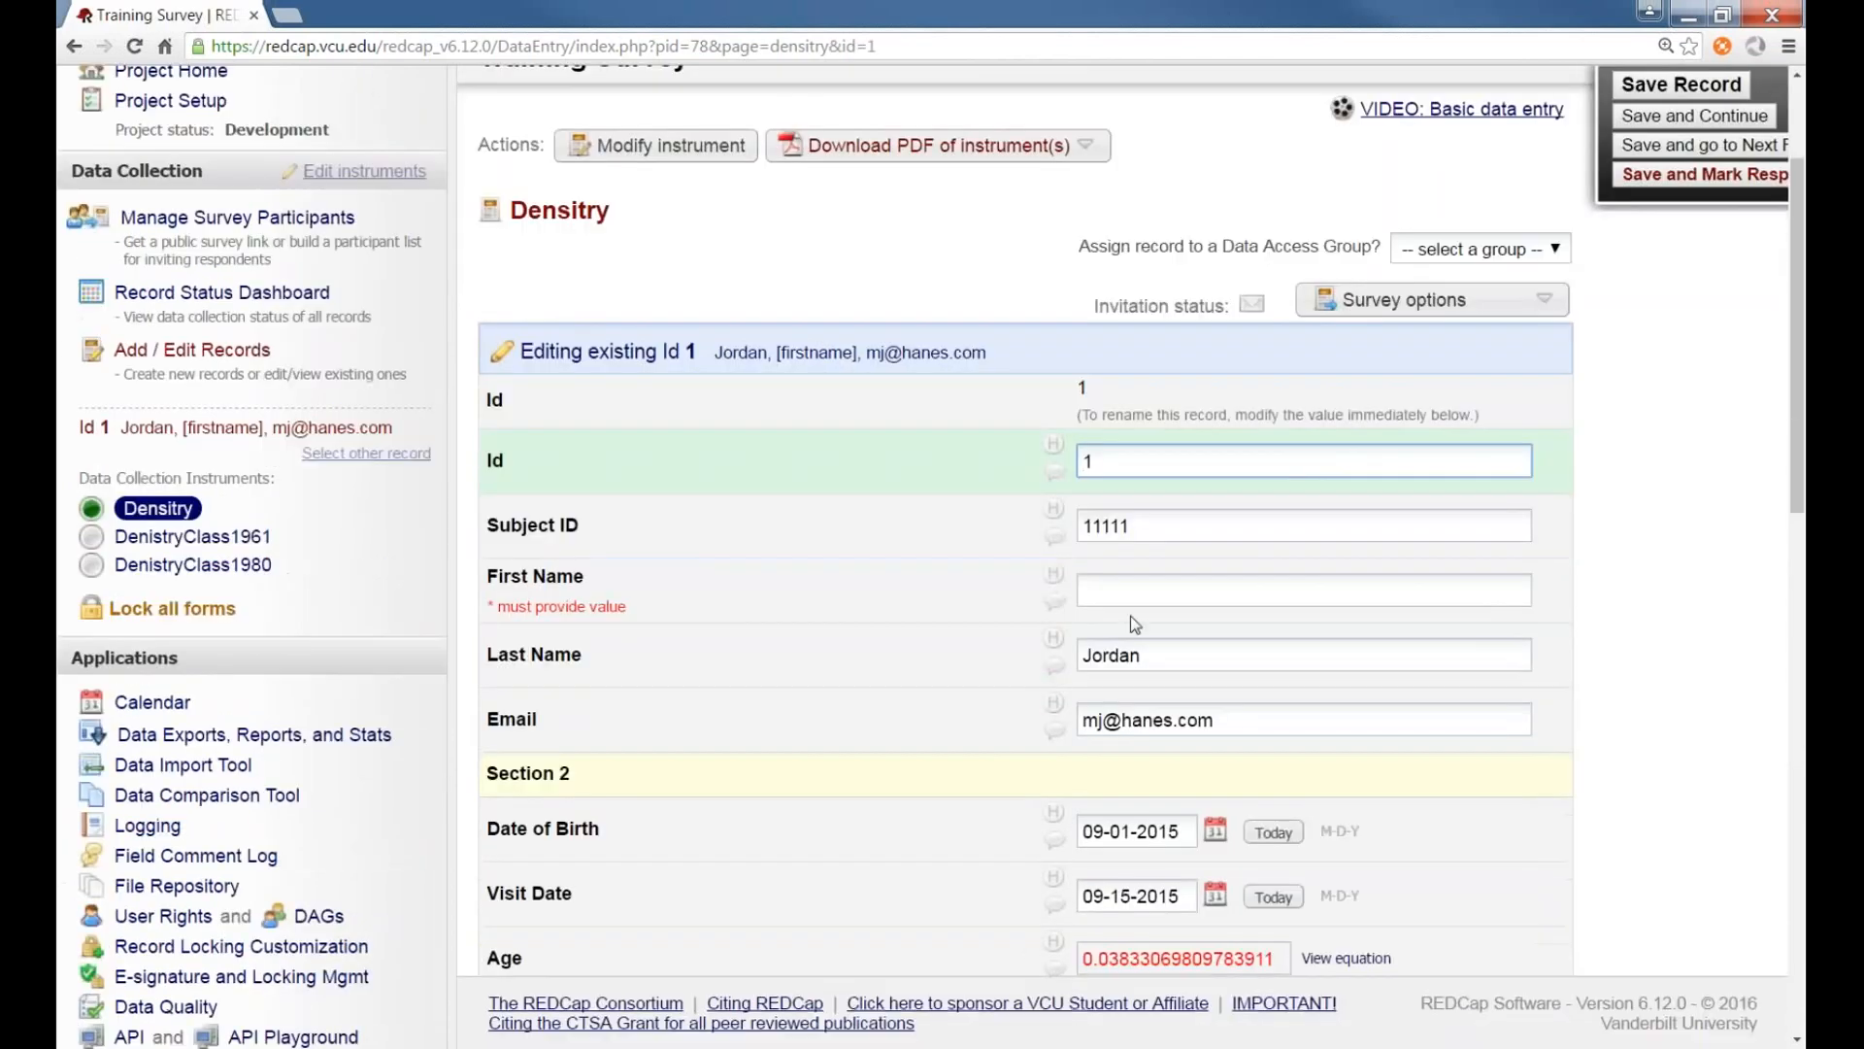
# Edit the First Name field in the Online Designer, change its variable name to firstname, and save the field
pyautogui.click(1175, 594)
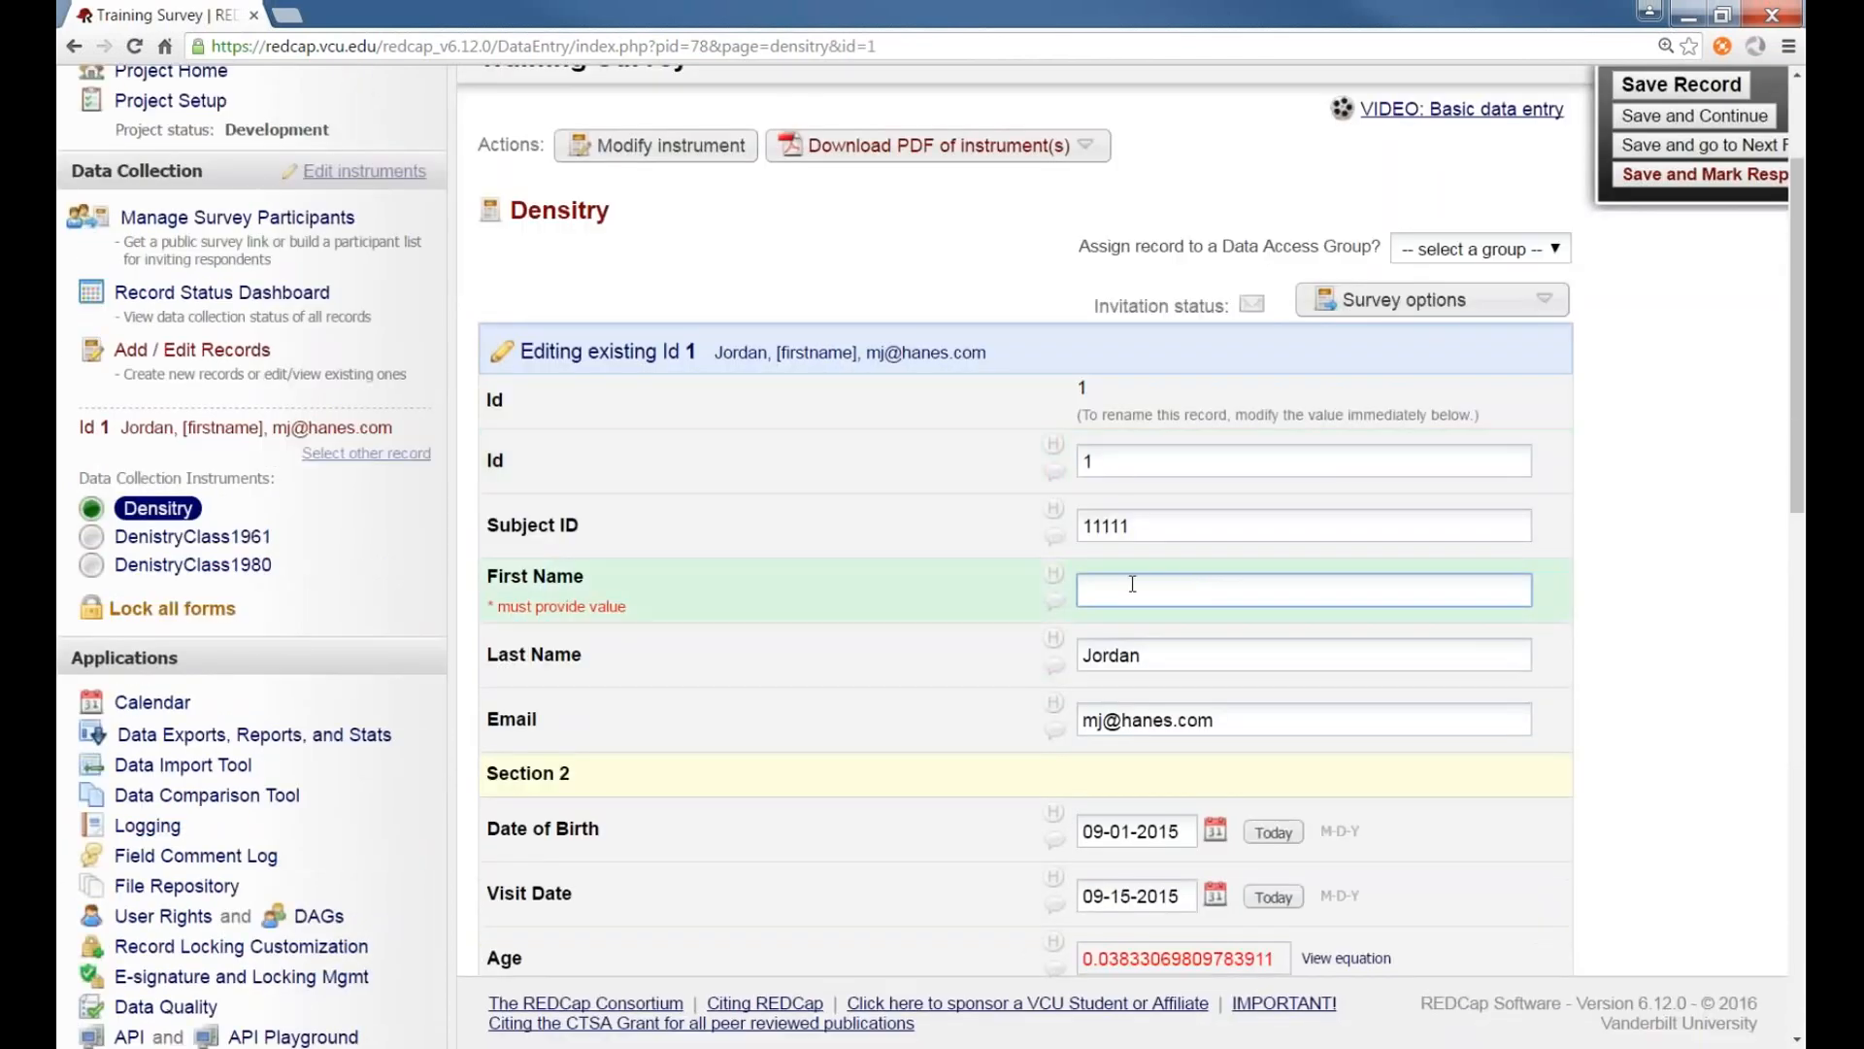
pyautogui.click(979, 597)
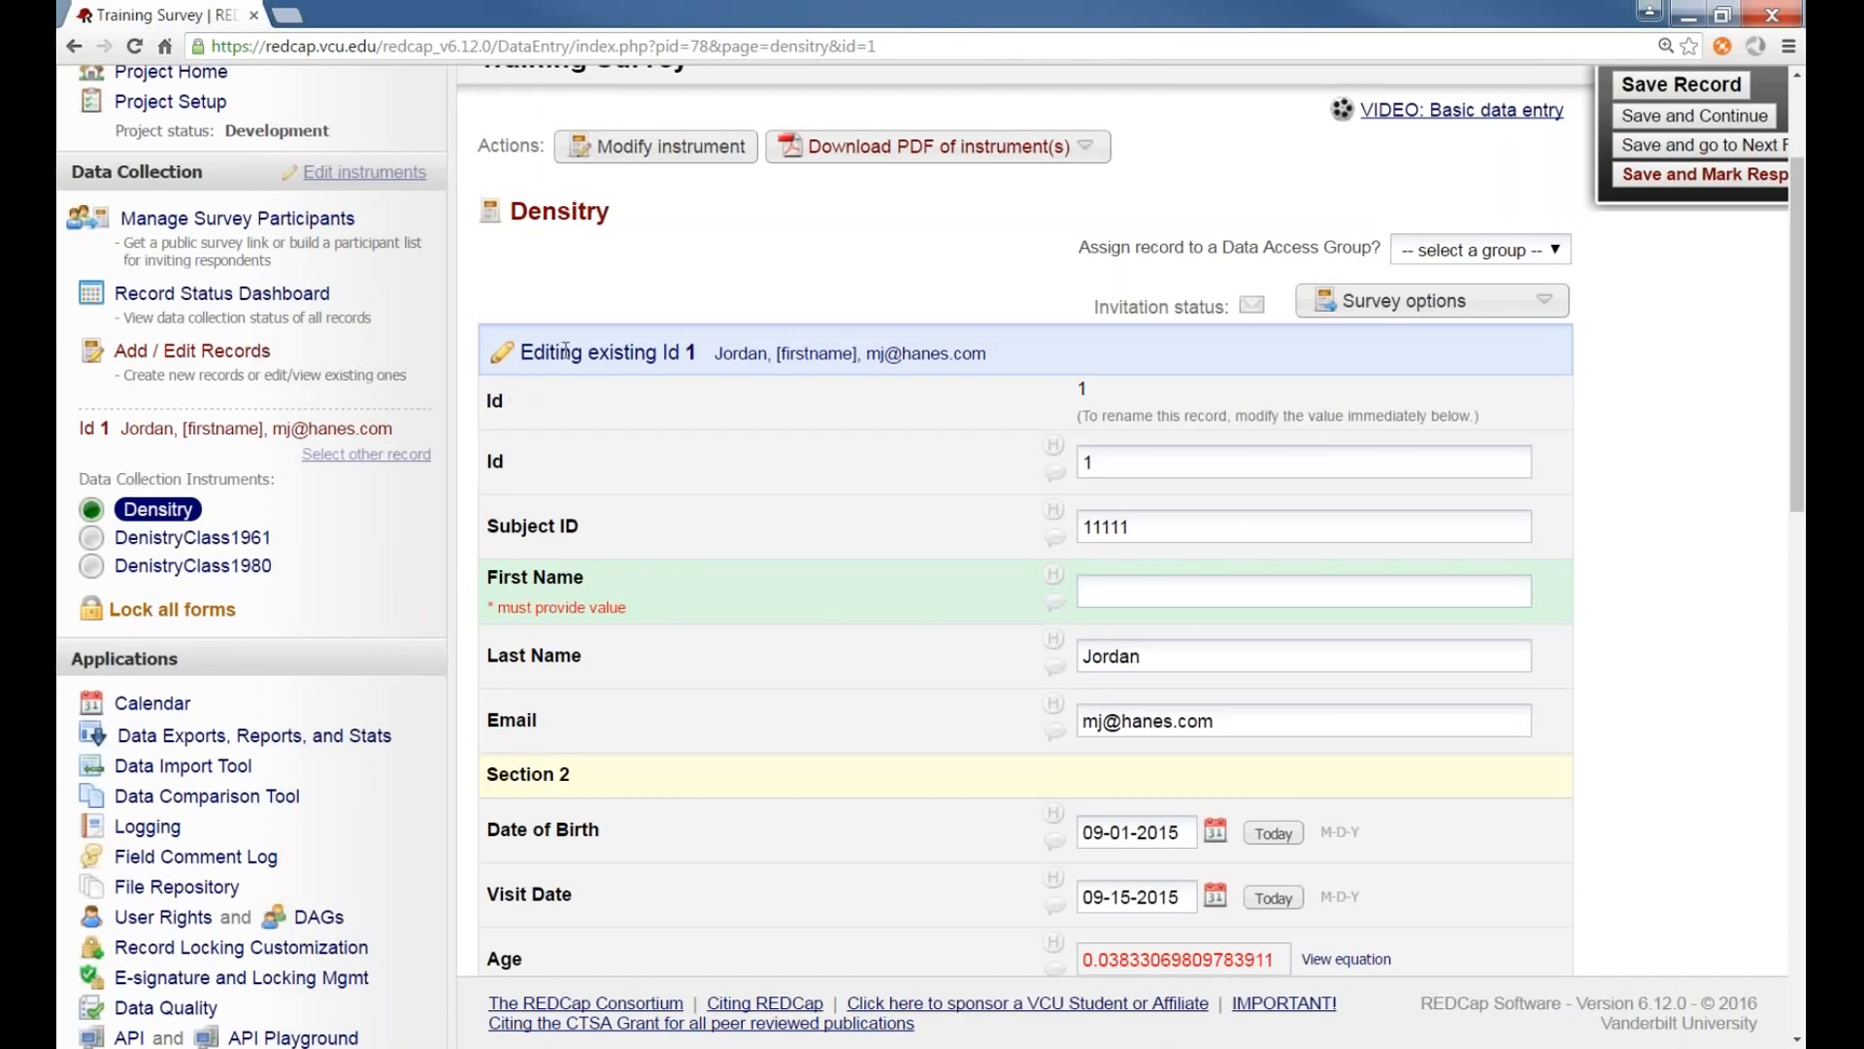
pyautogui.scroll(1, 583, 311)
pyautogui.click(670, 248)
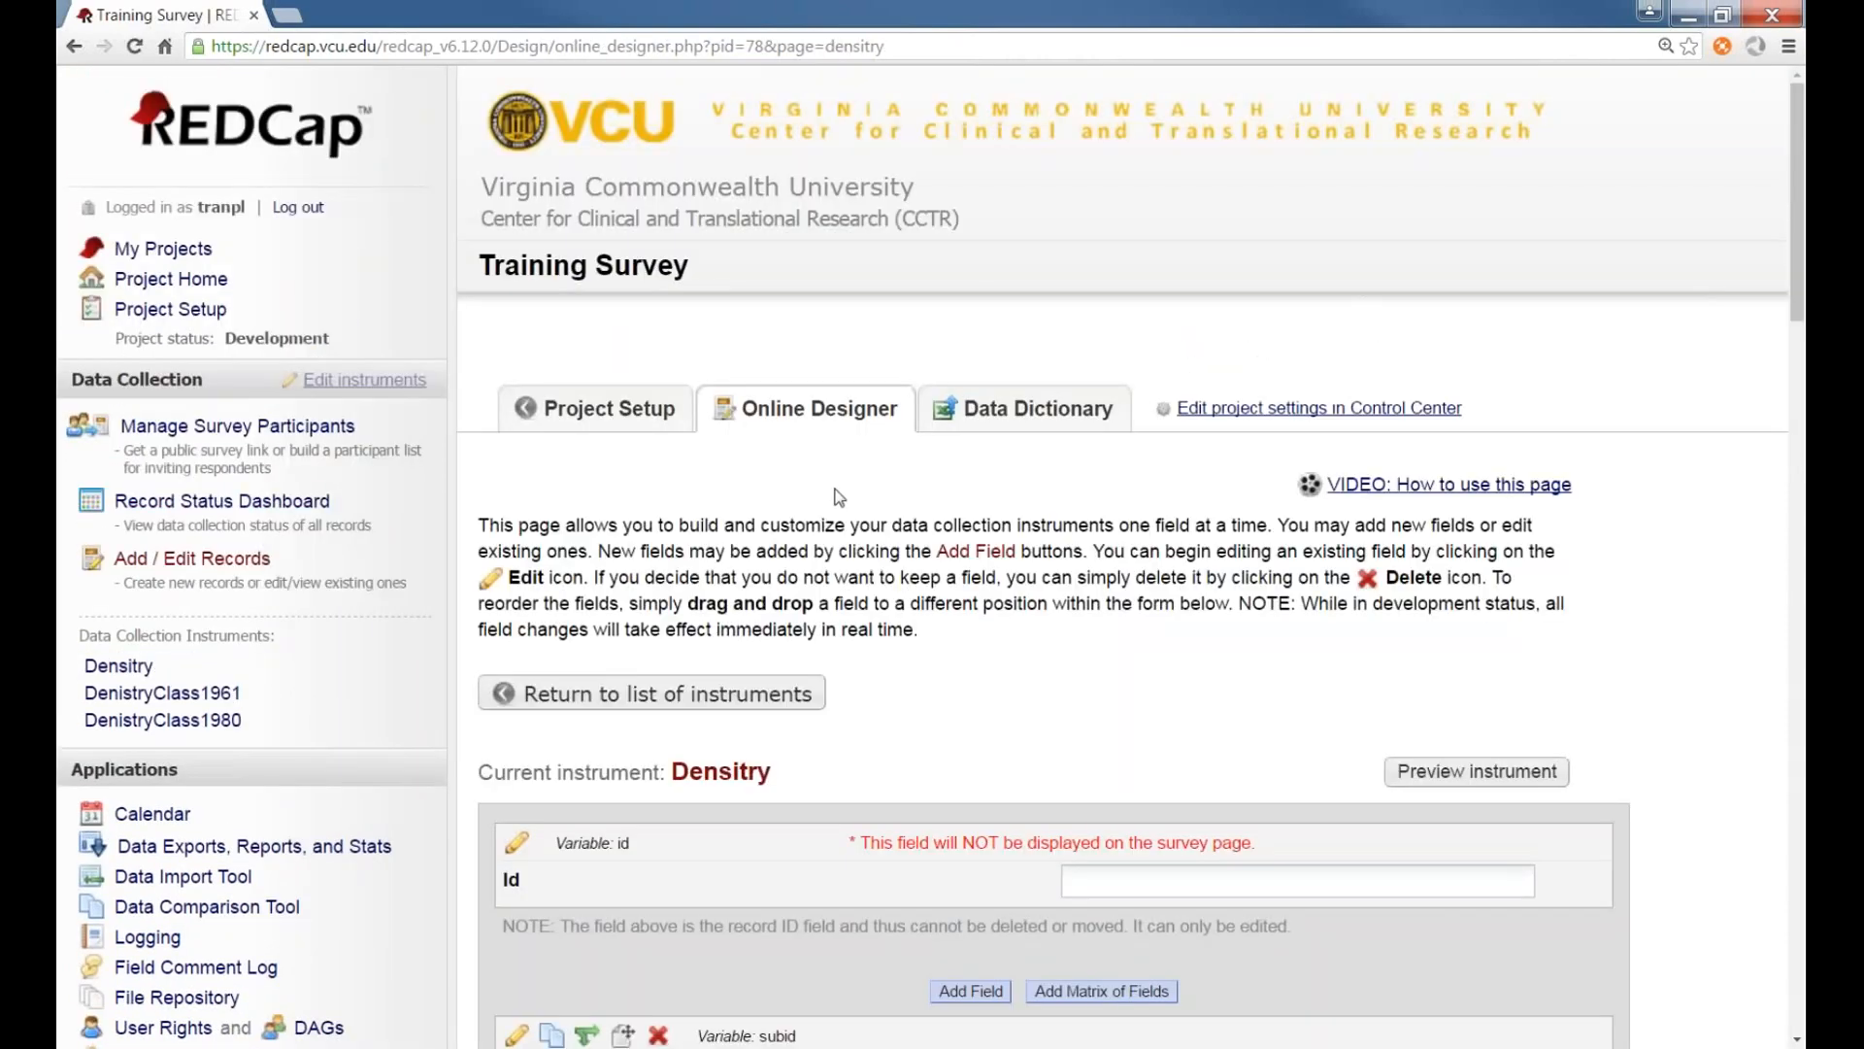
pyautogui.scroll(-4, 836, 492)
pyautogui.scroll(-2, 837, 492)
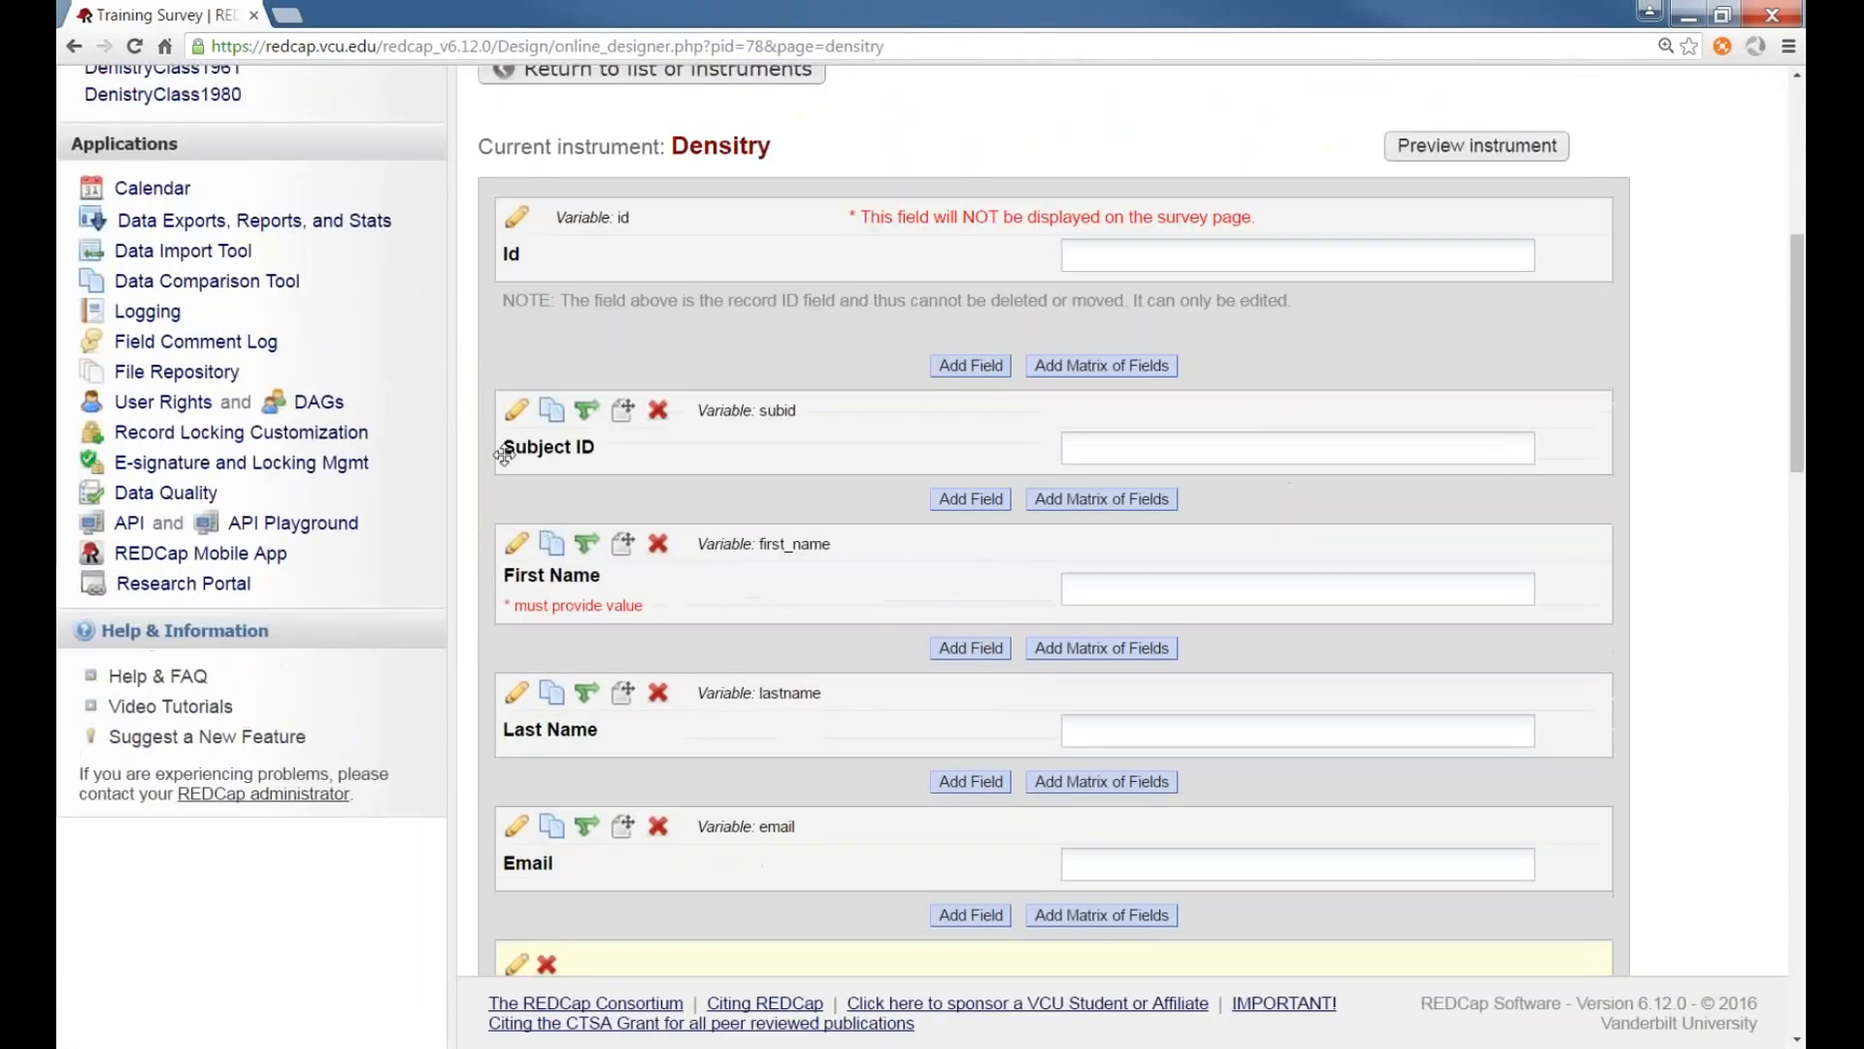
pyautogui.click(519, 550)
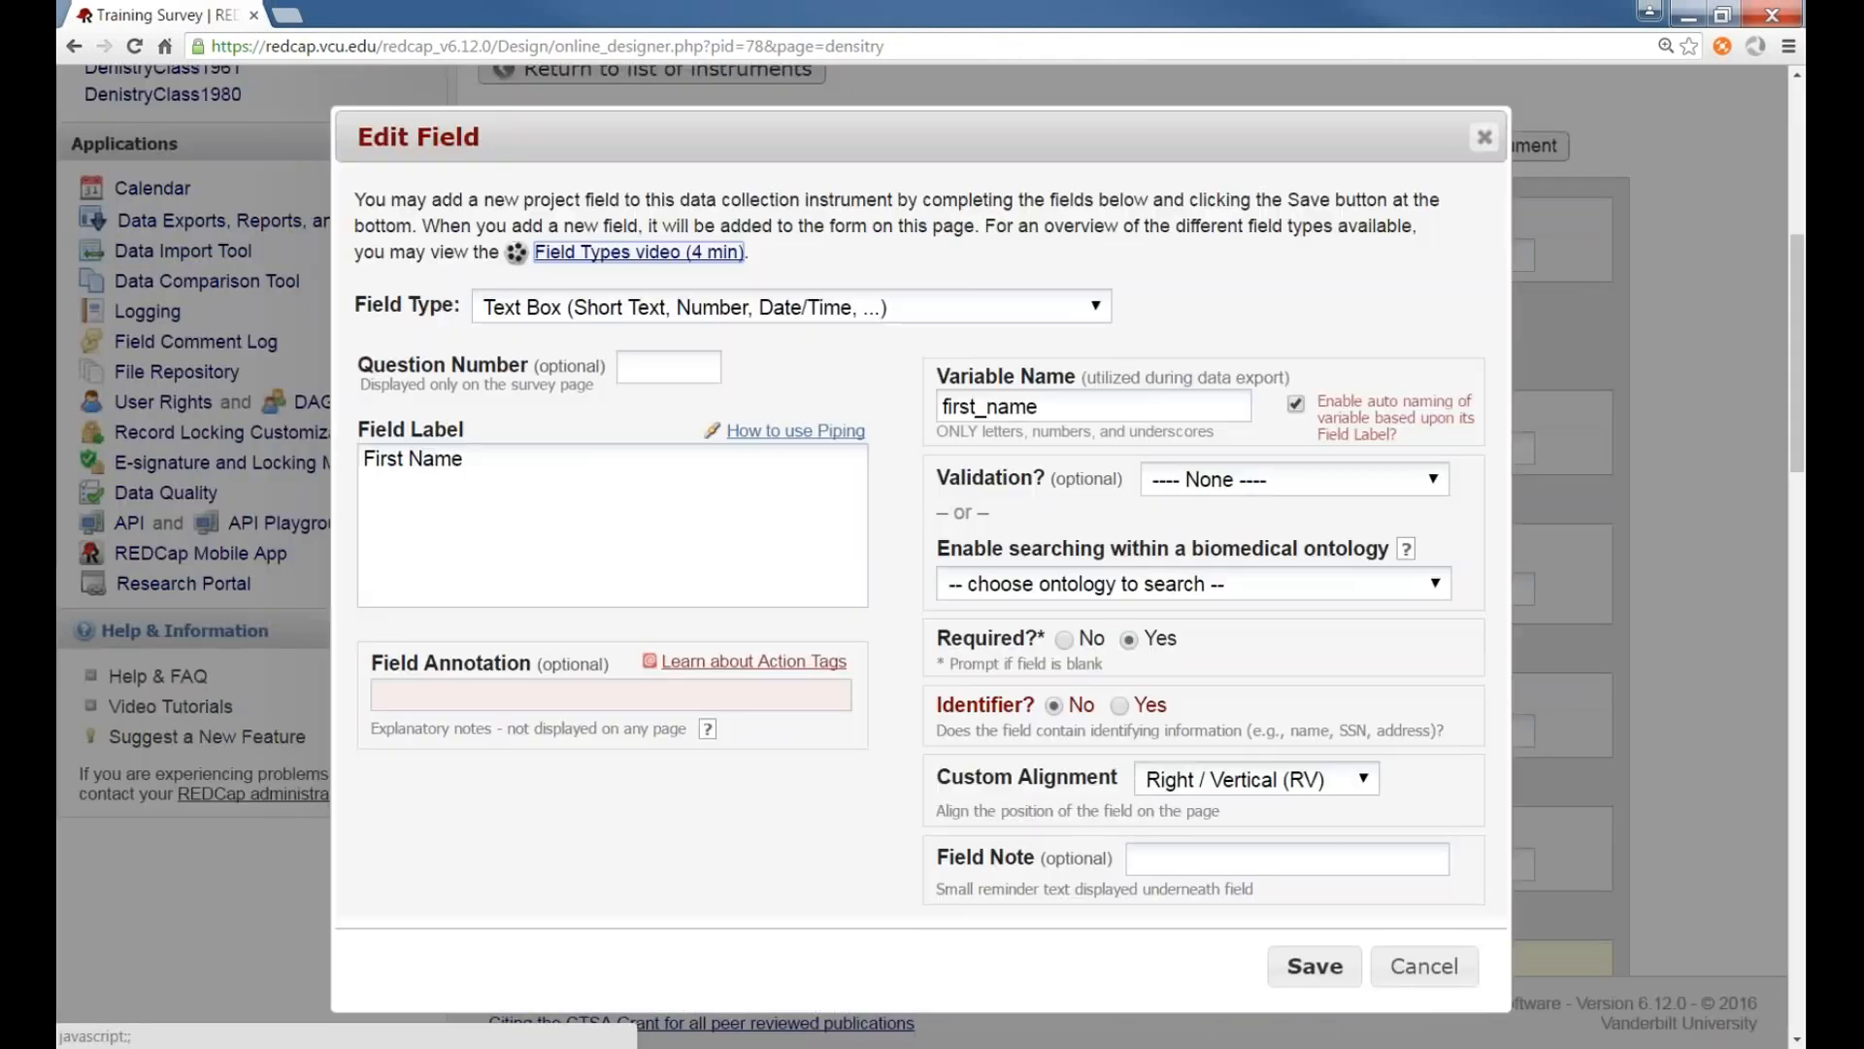
pyautogui.click(988, 406)
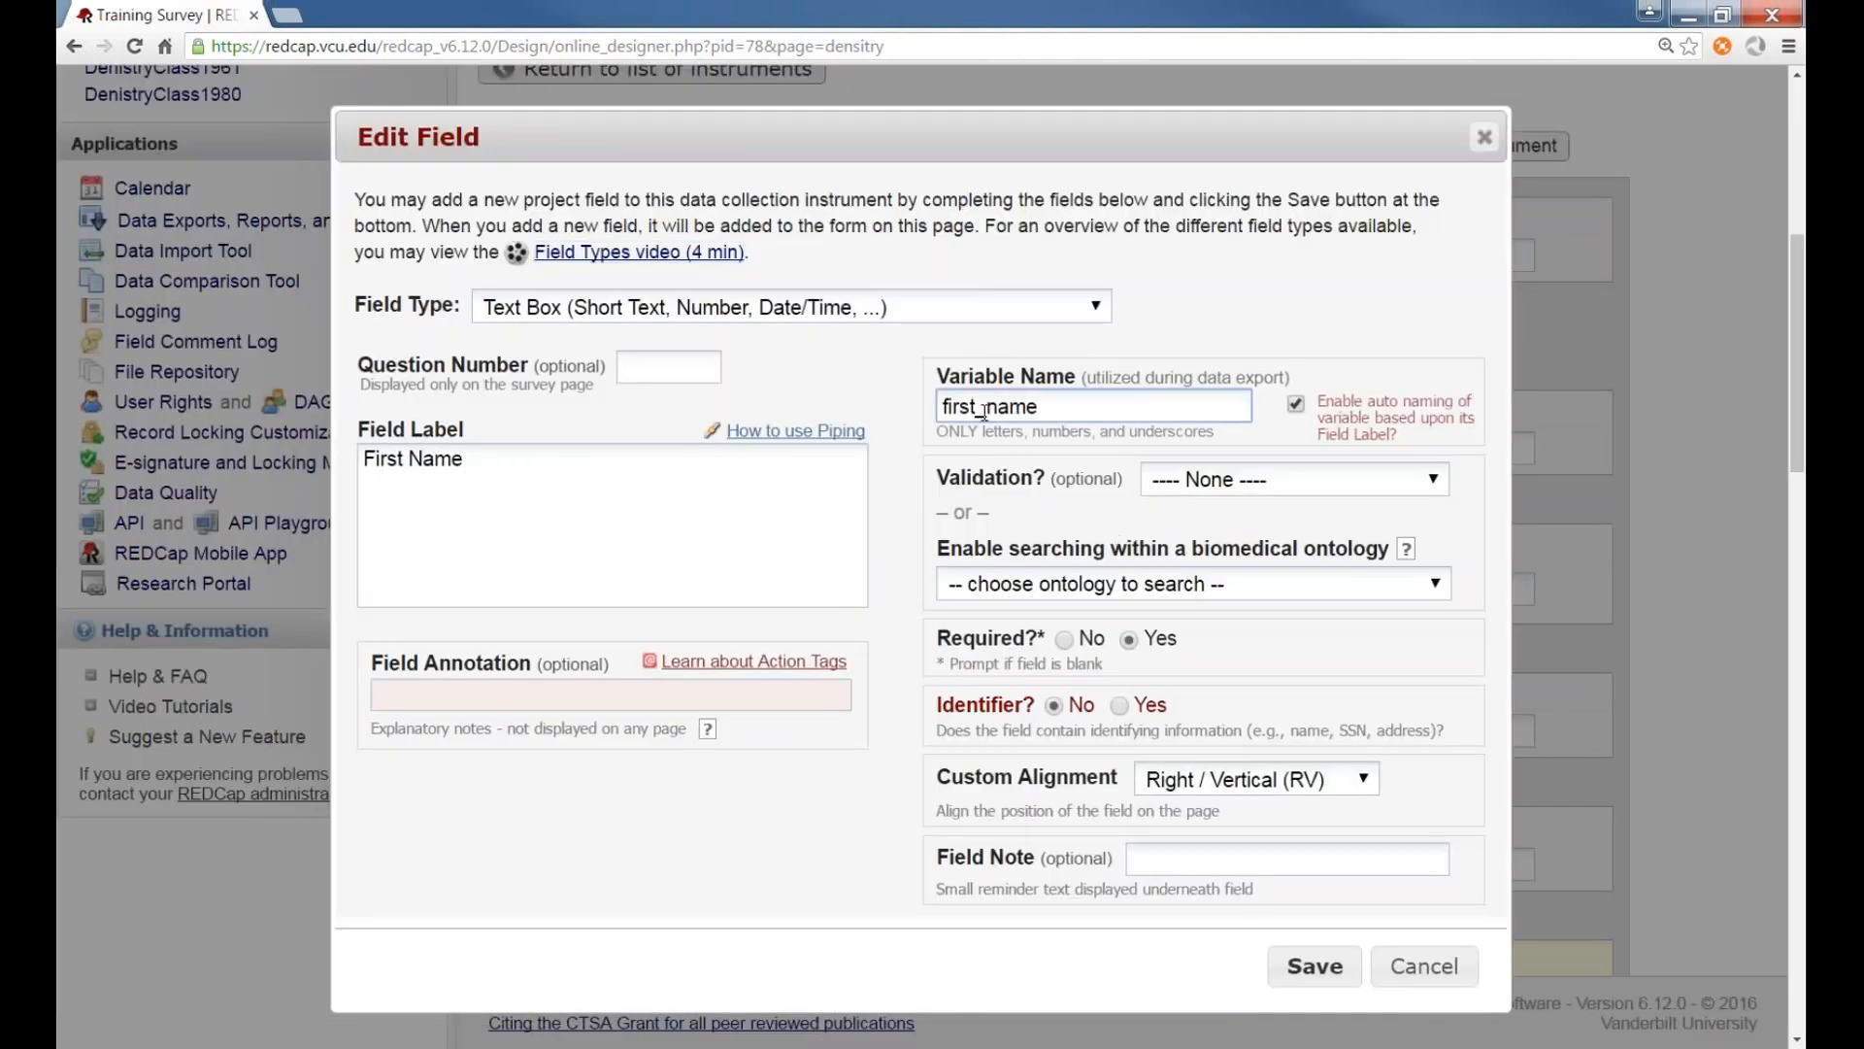
pyautogui.press('BackSpace')
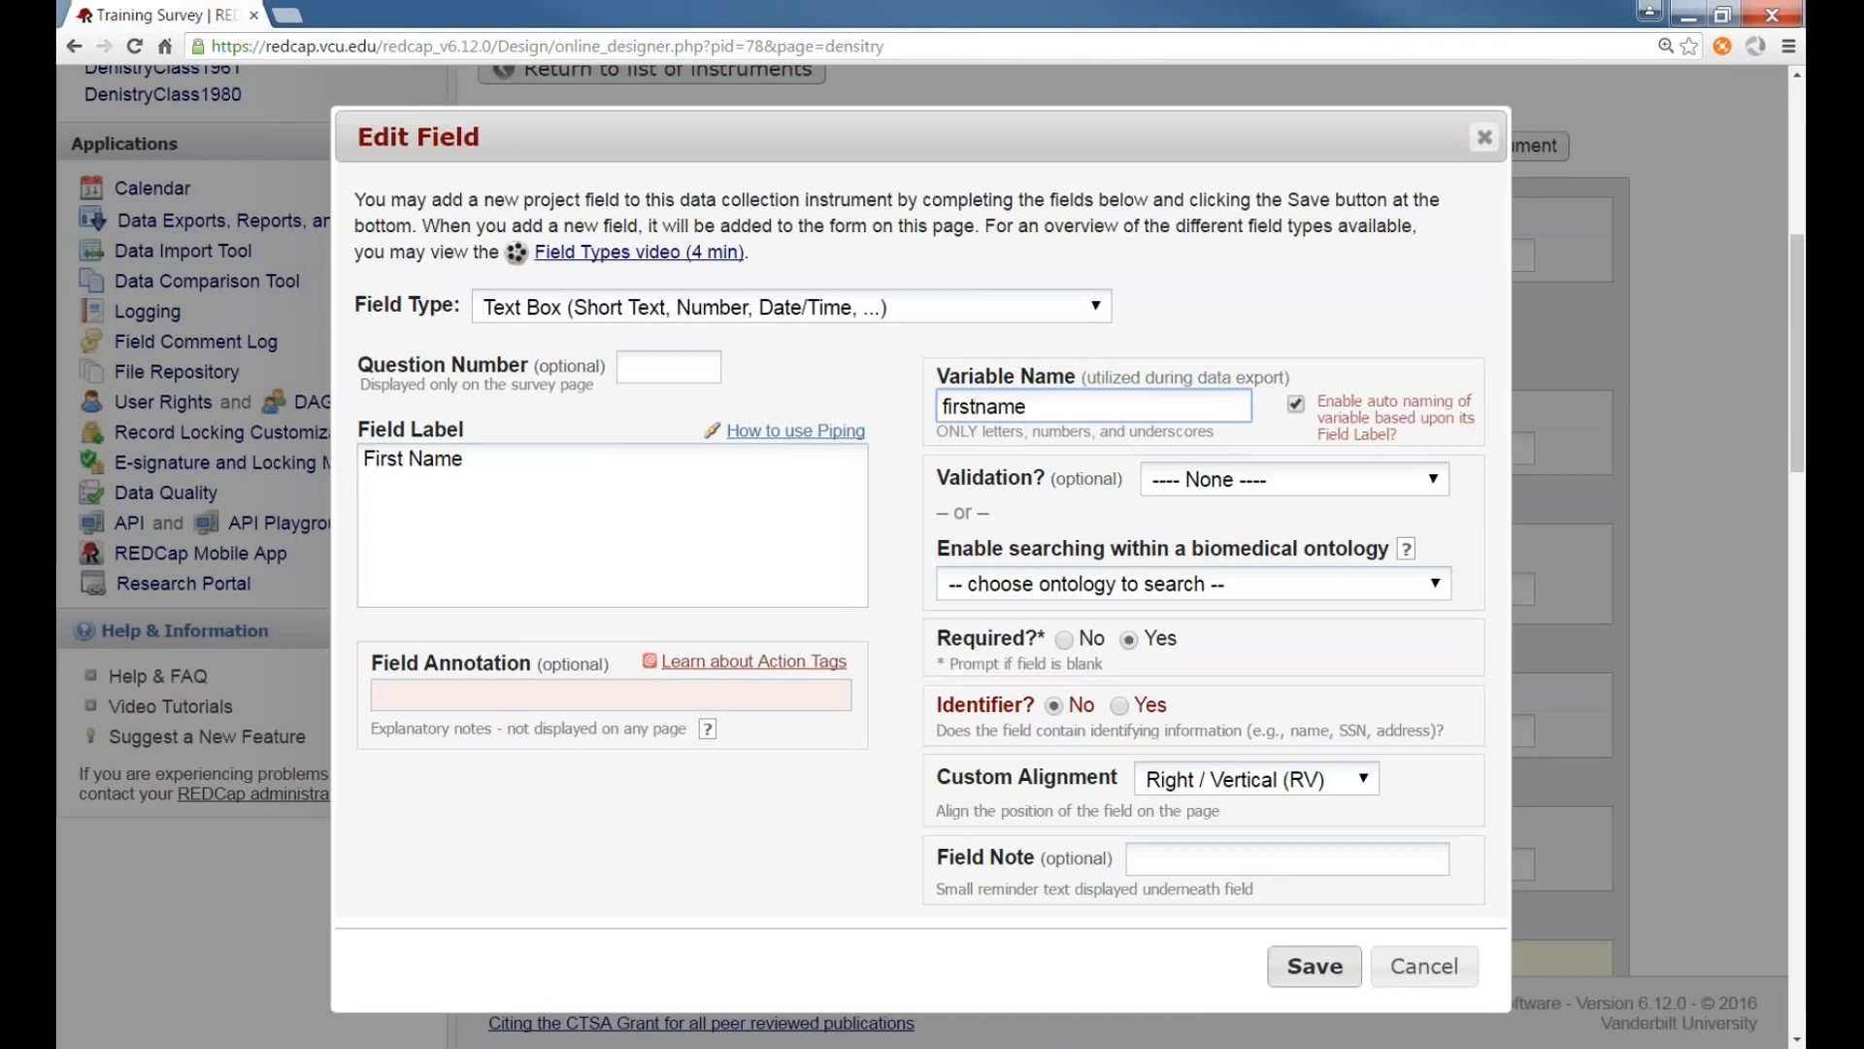
pyautogui.click(1307, 966)
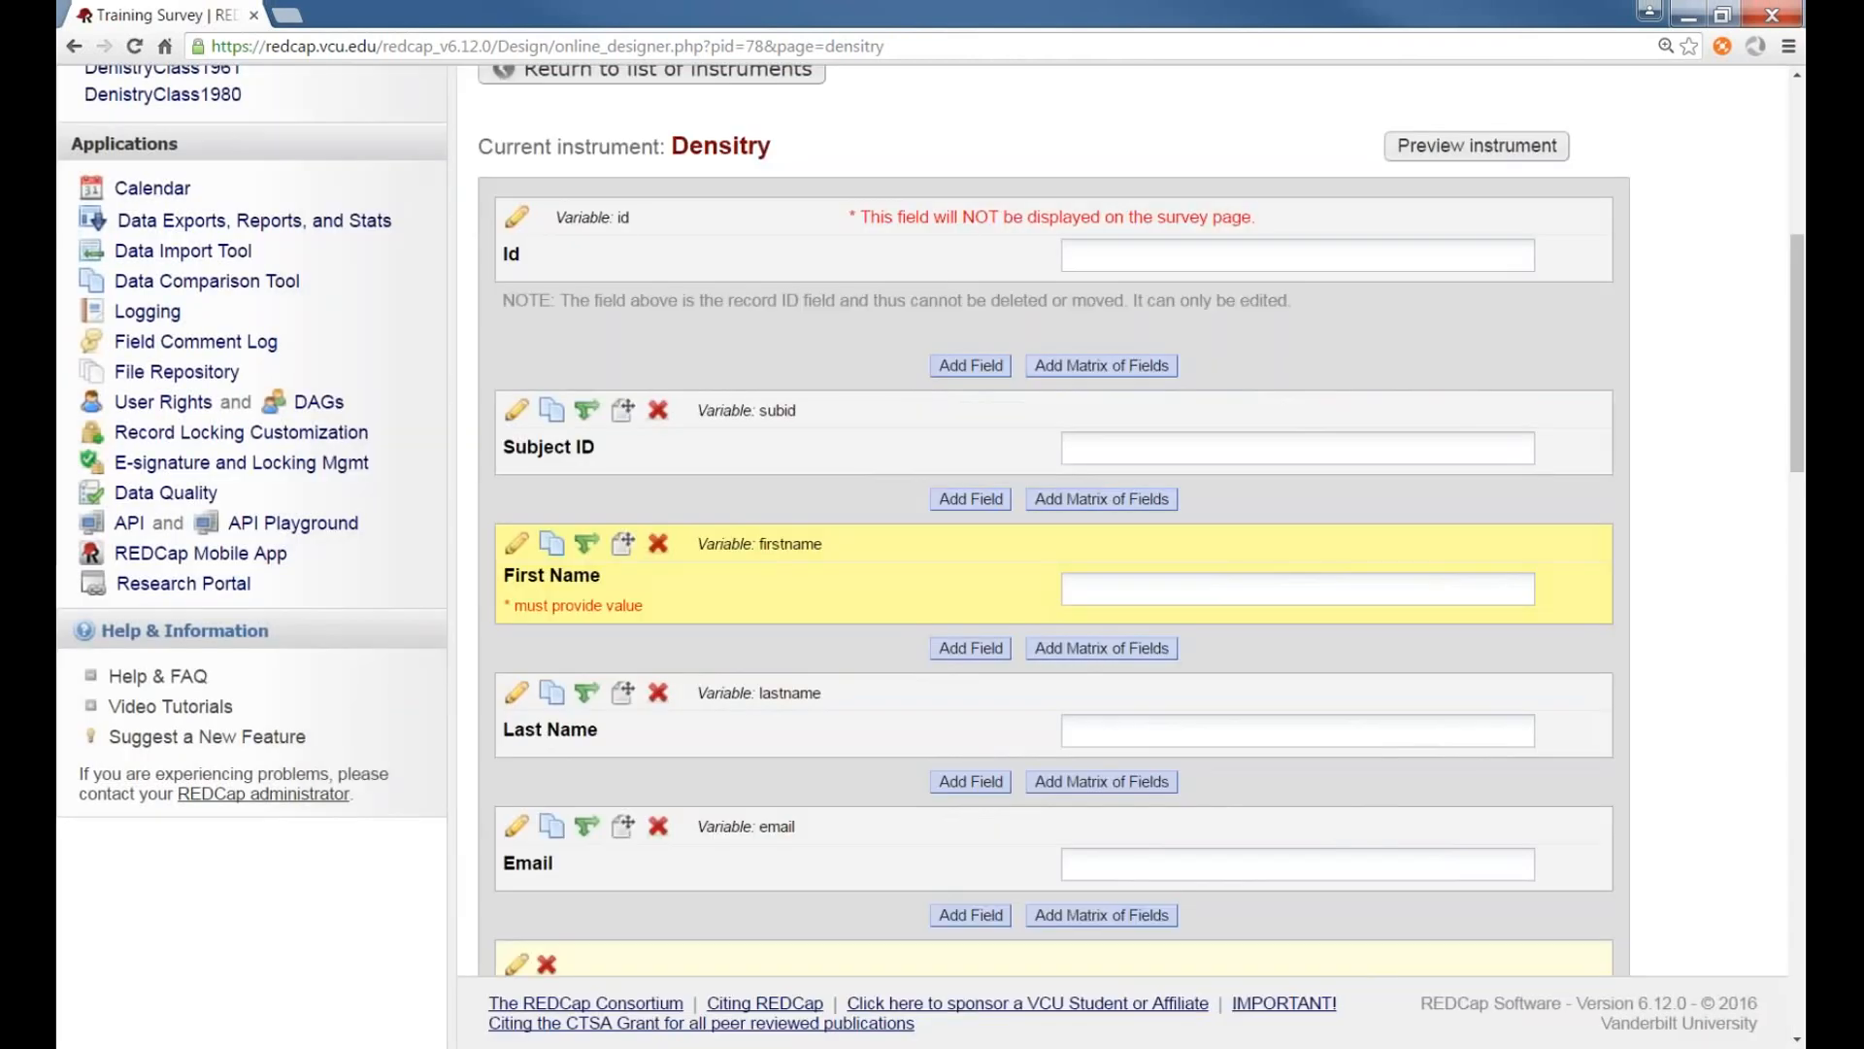
# Open the first complete response record in the Density form to check its First Name value
pyautogui.scroll(3, 738, 666)
pyautogui.scroll(3, 738, 666)
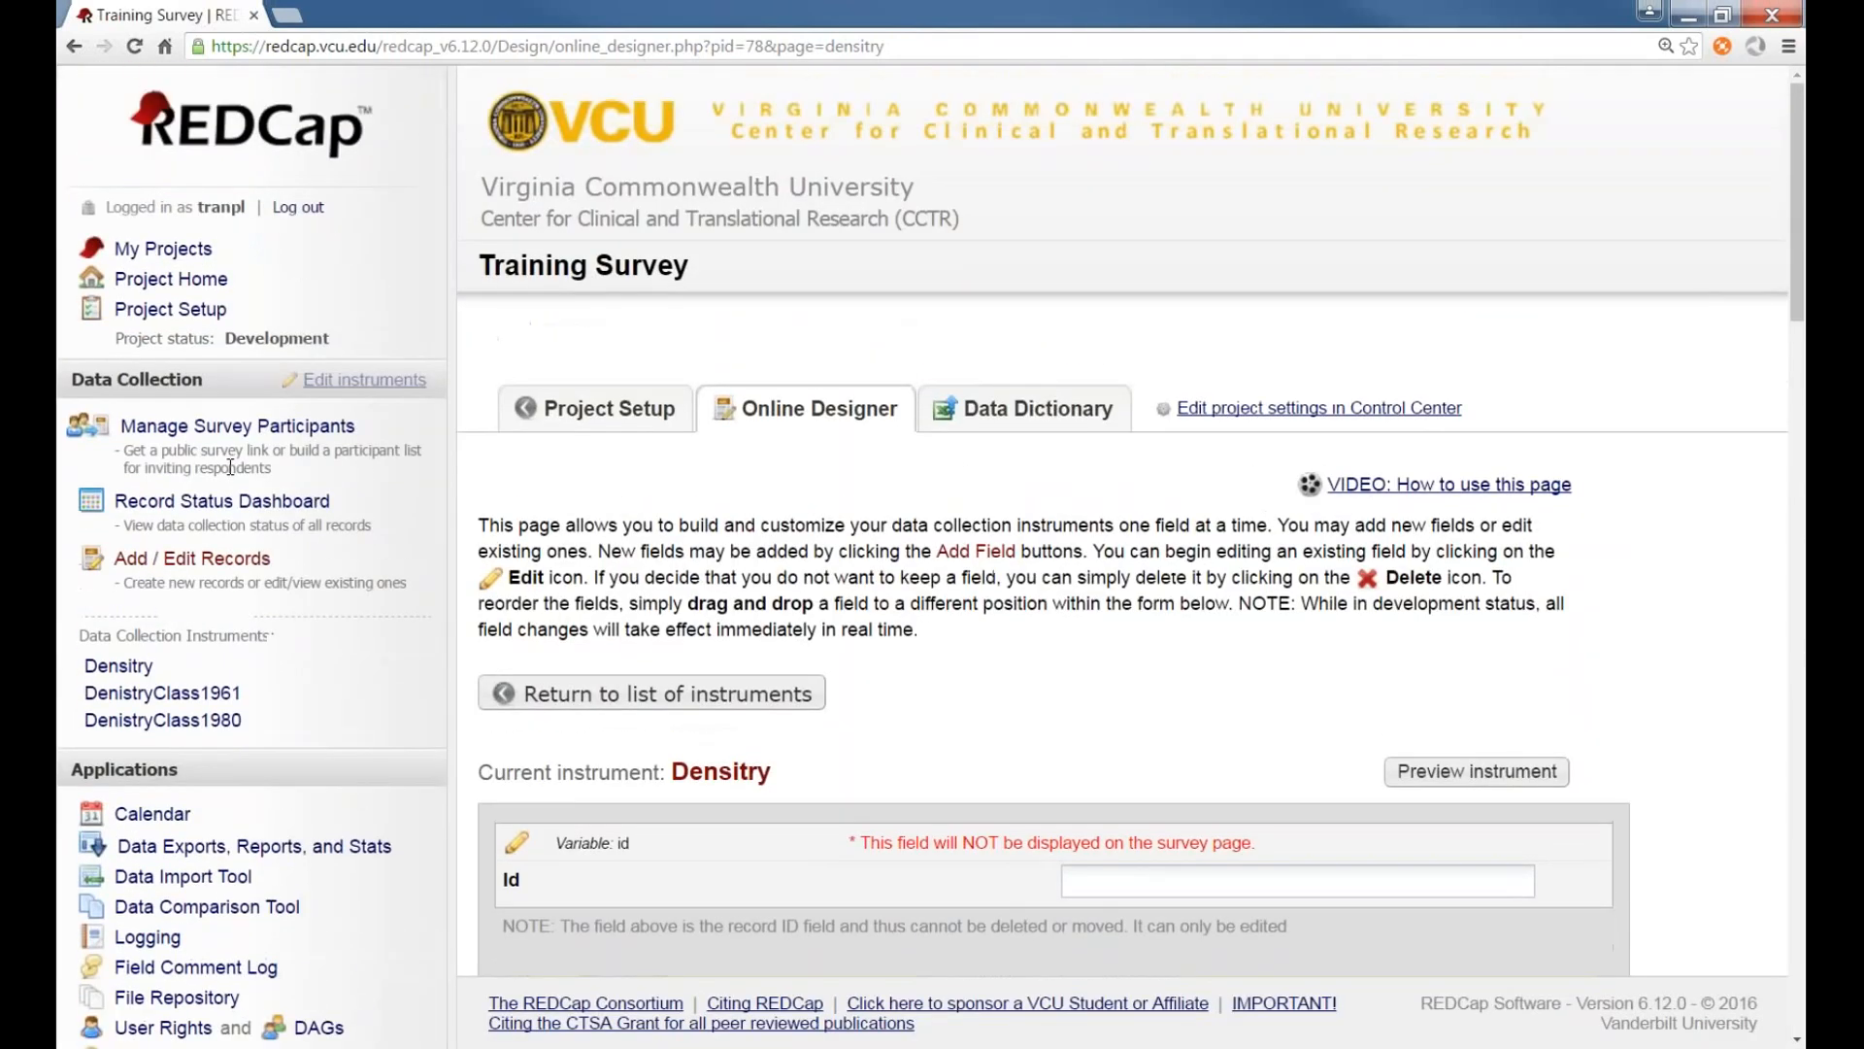
pyautogui.click(238, 561)
pyautogui.click(1175, 767)
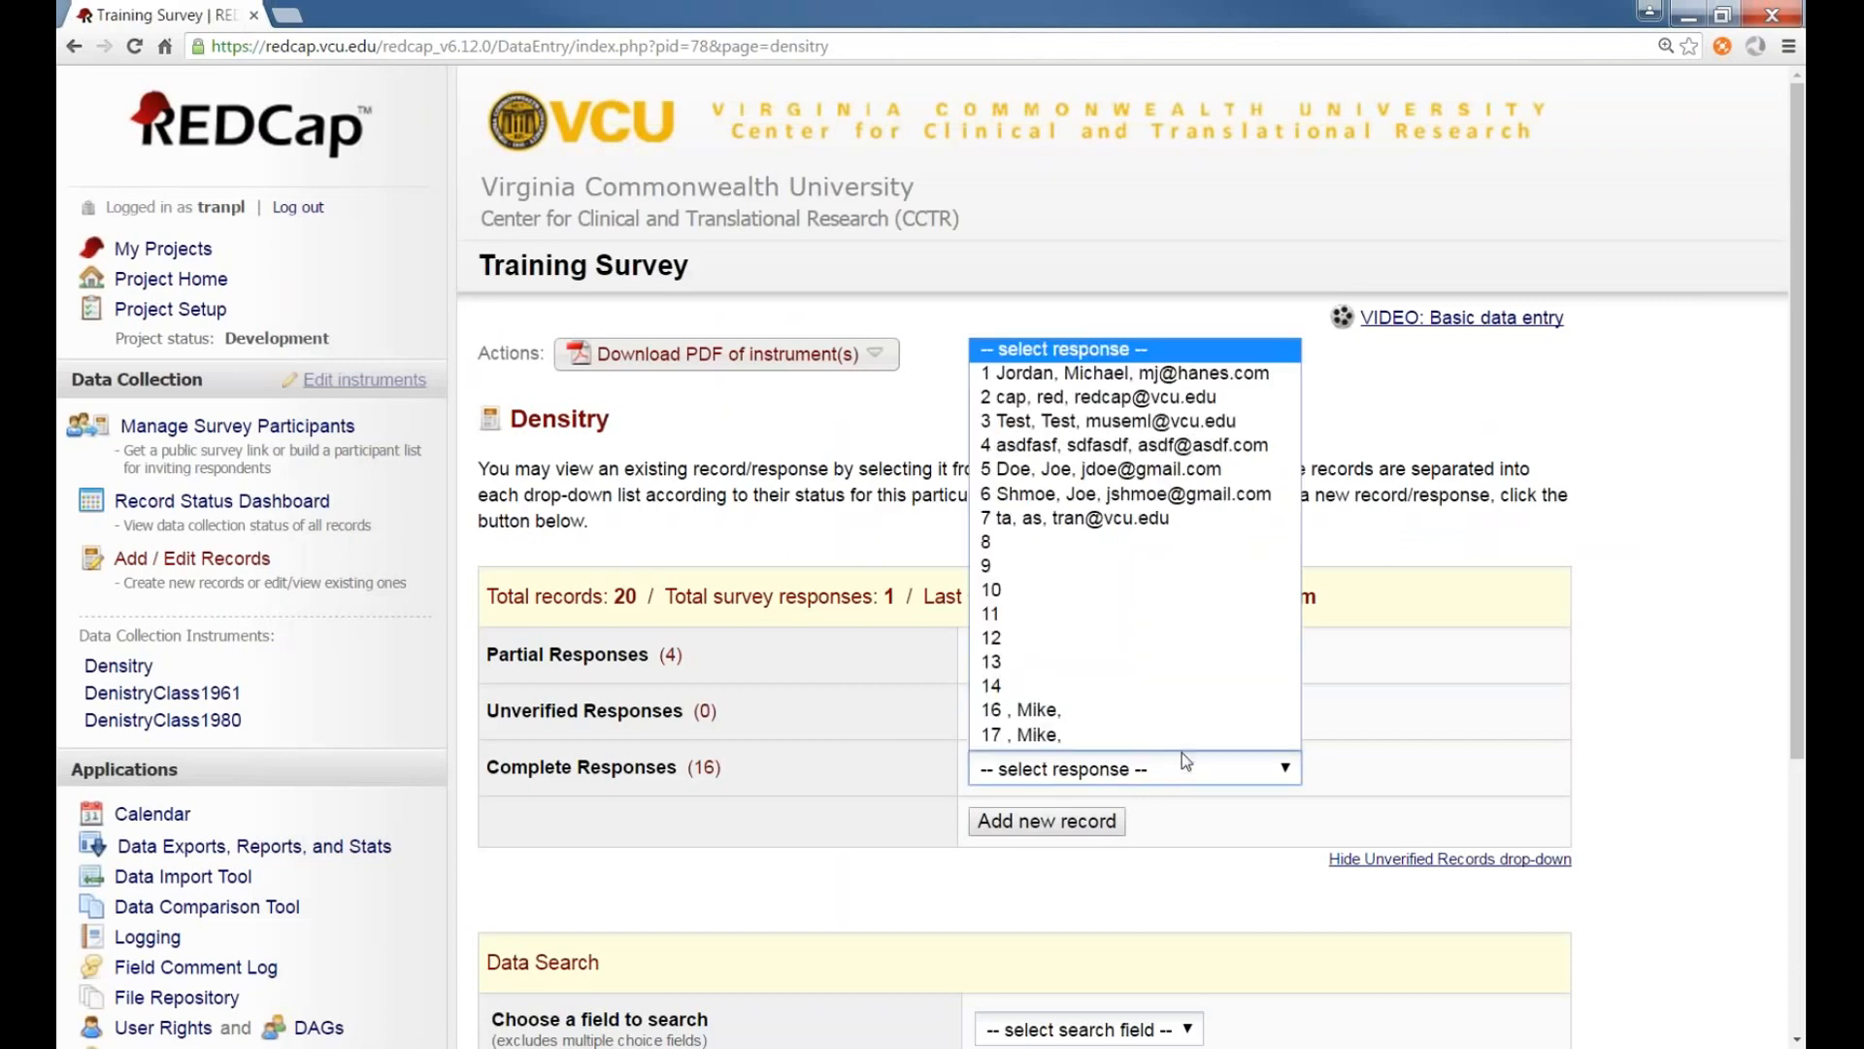
pyautogui.click(1068, 362)
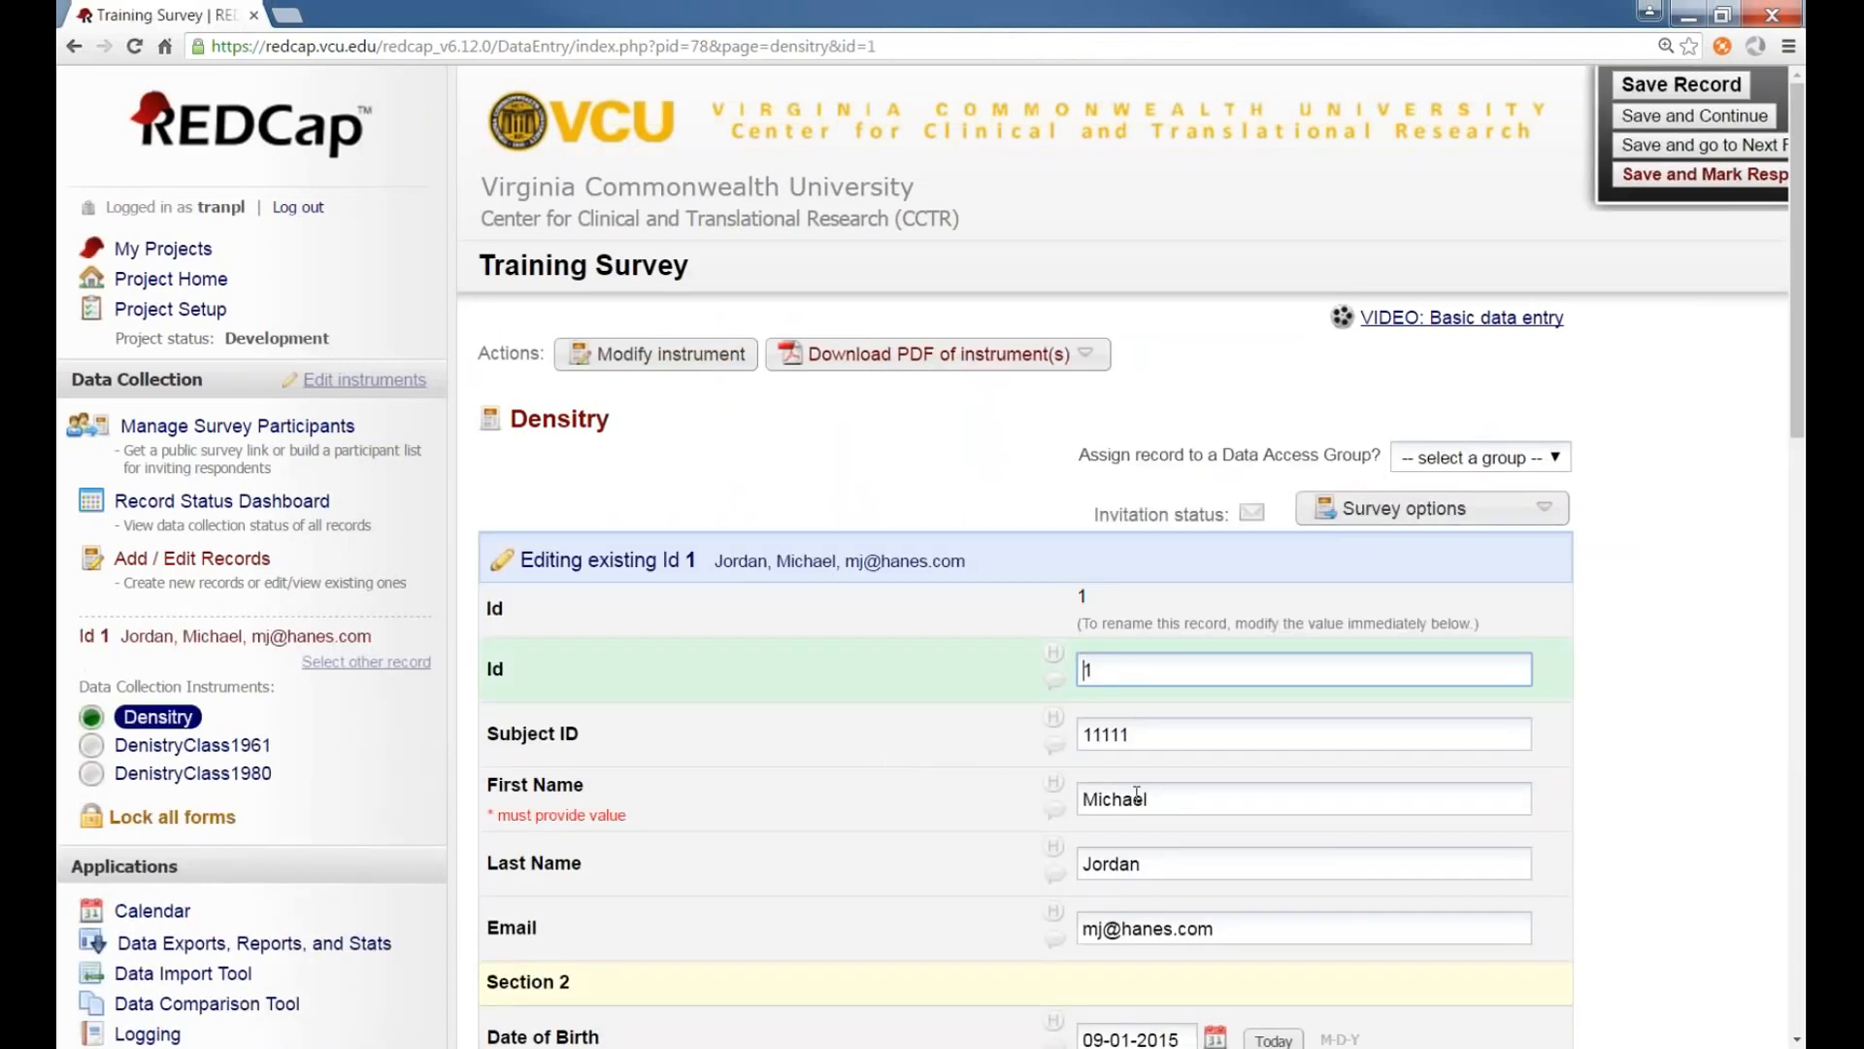
pyautogui.click(935, 790)
pyautogui.scroll(-1, 938, 783)
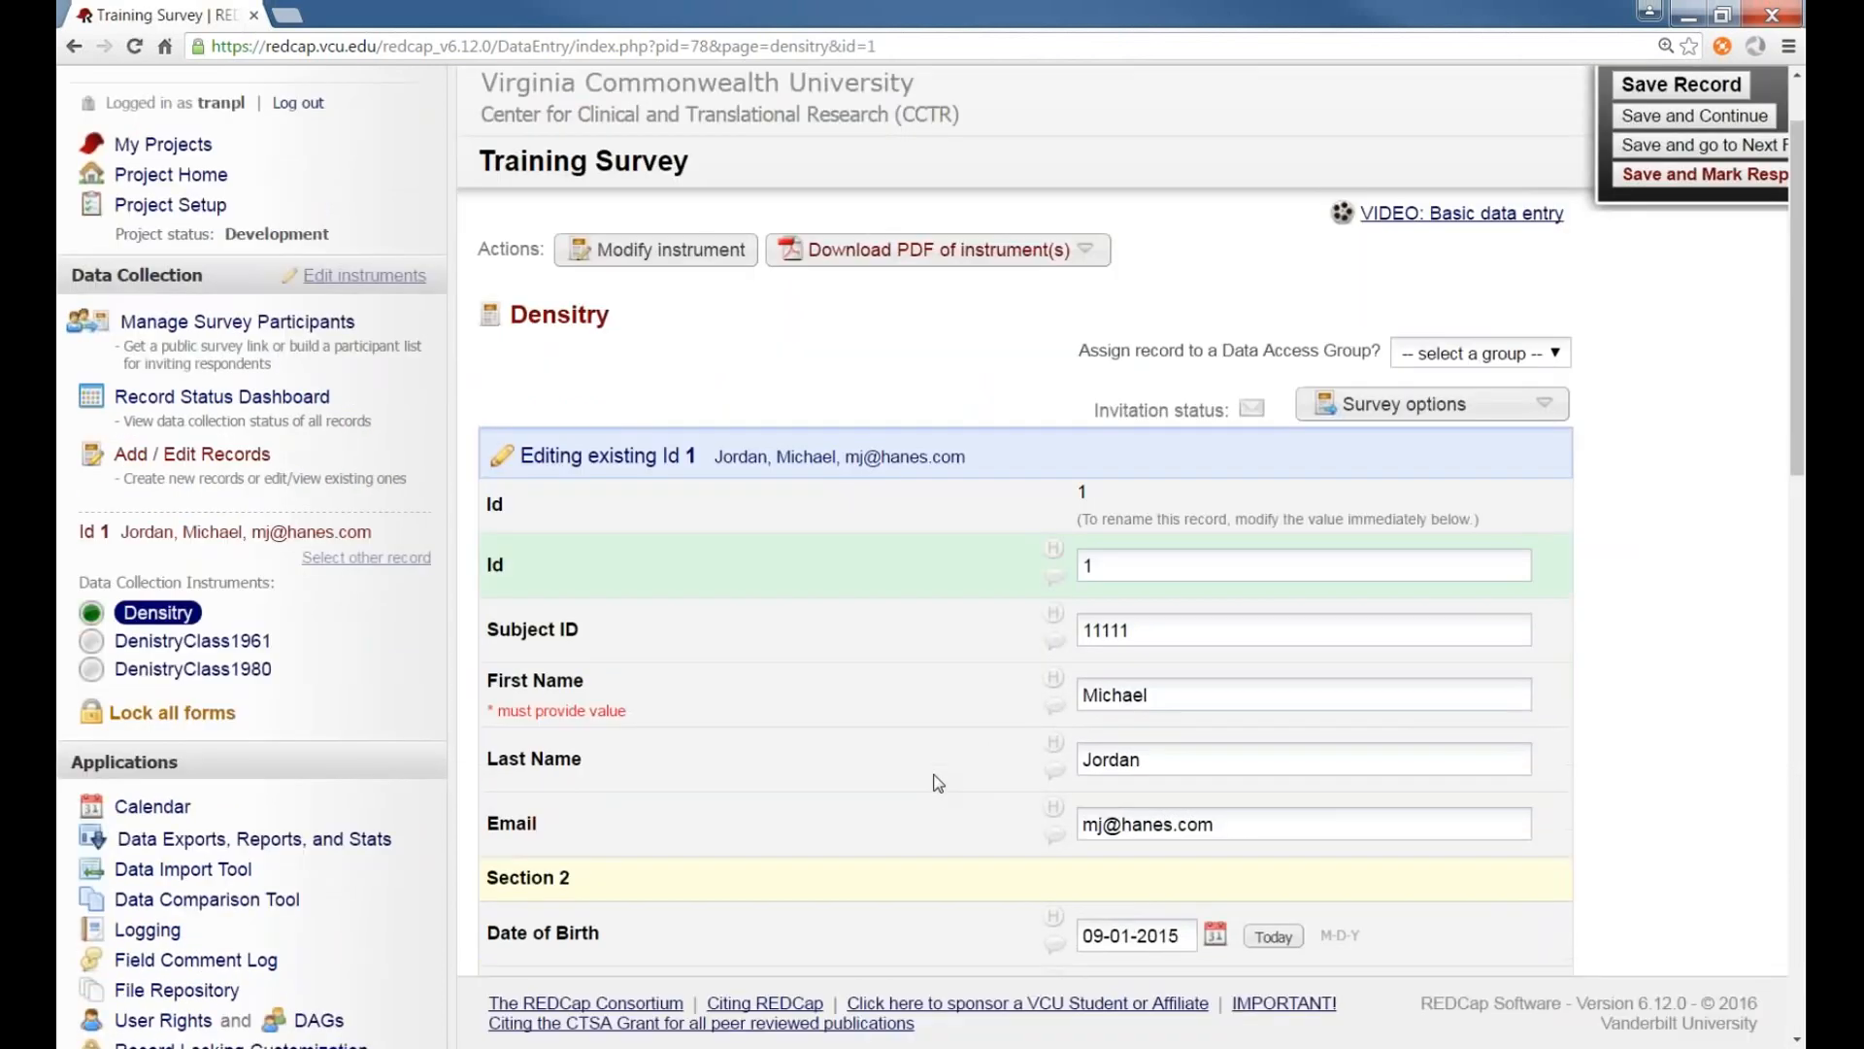
pyautogui.scroll(1, 941, 780)
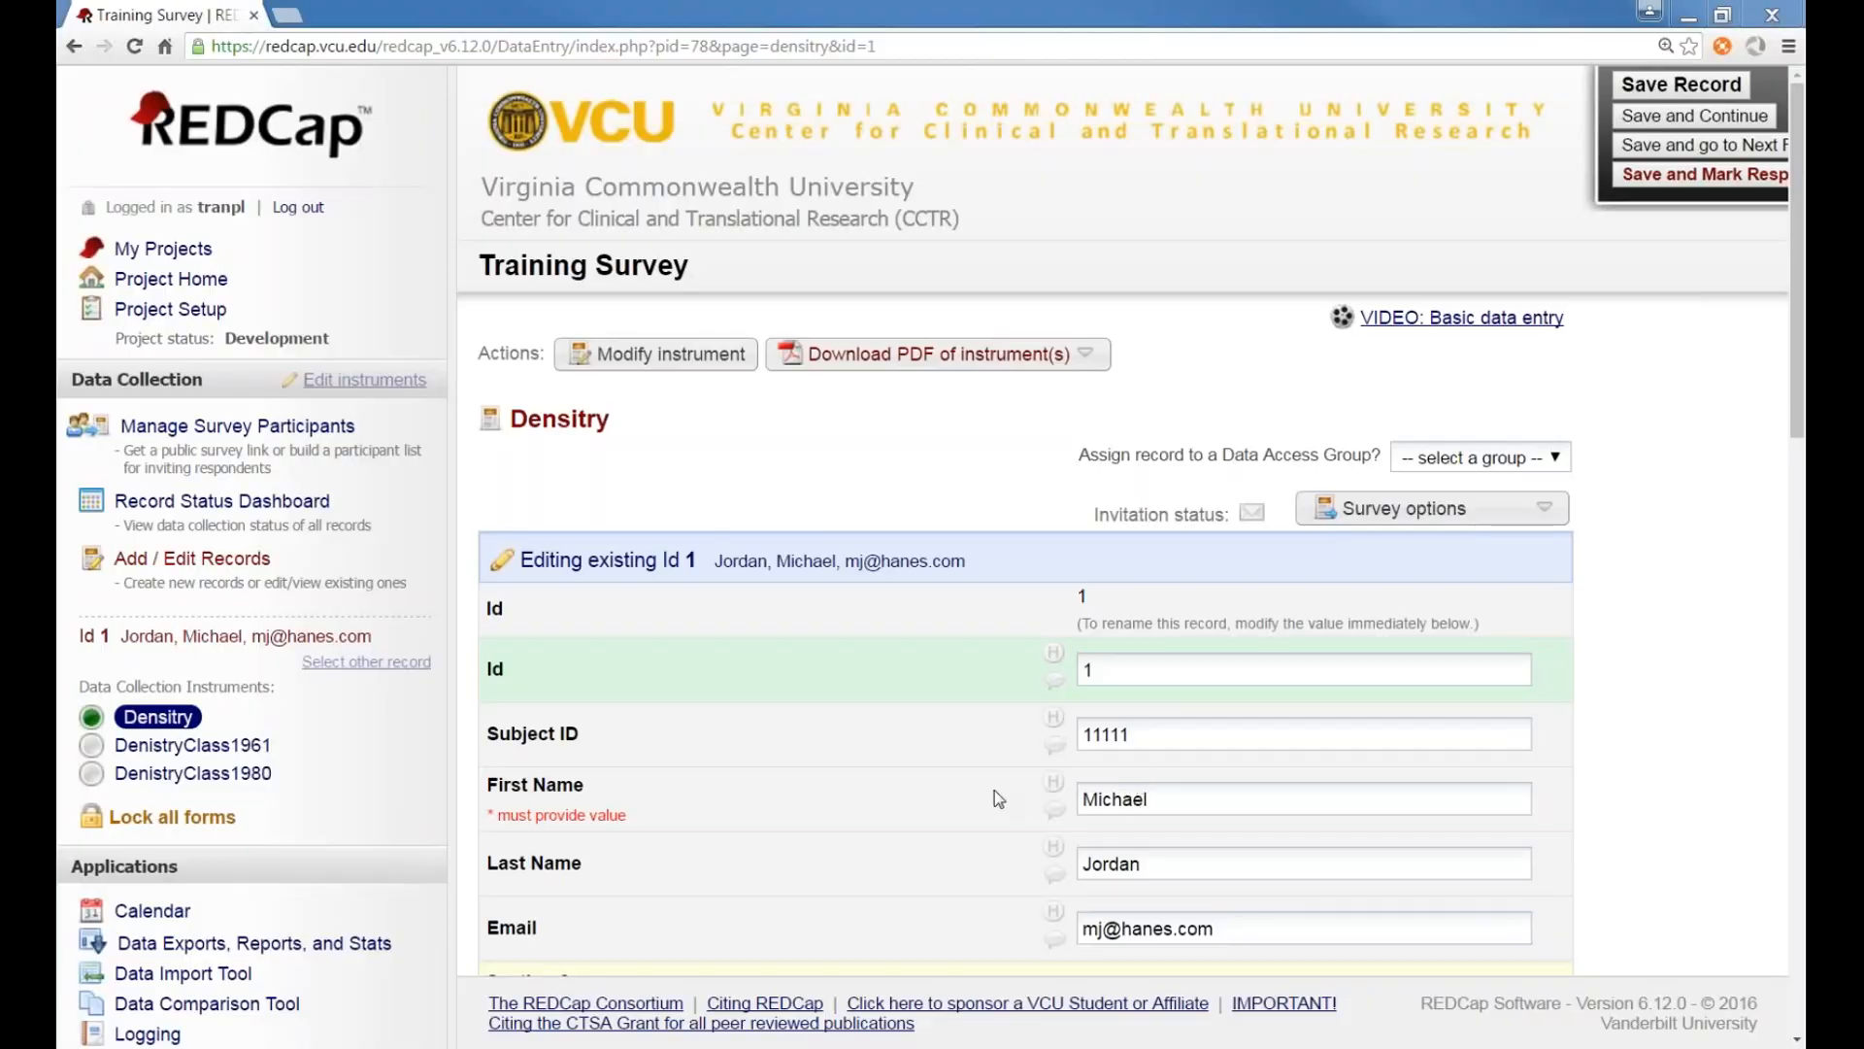
pyautogui.click(994, 790)
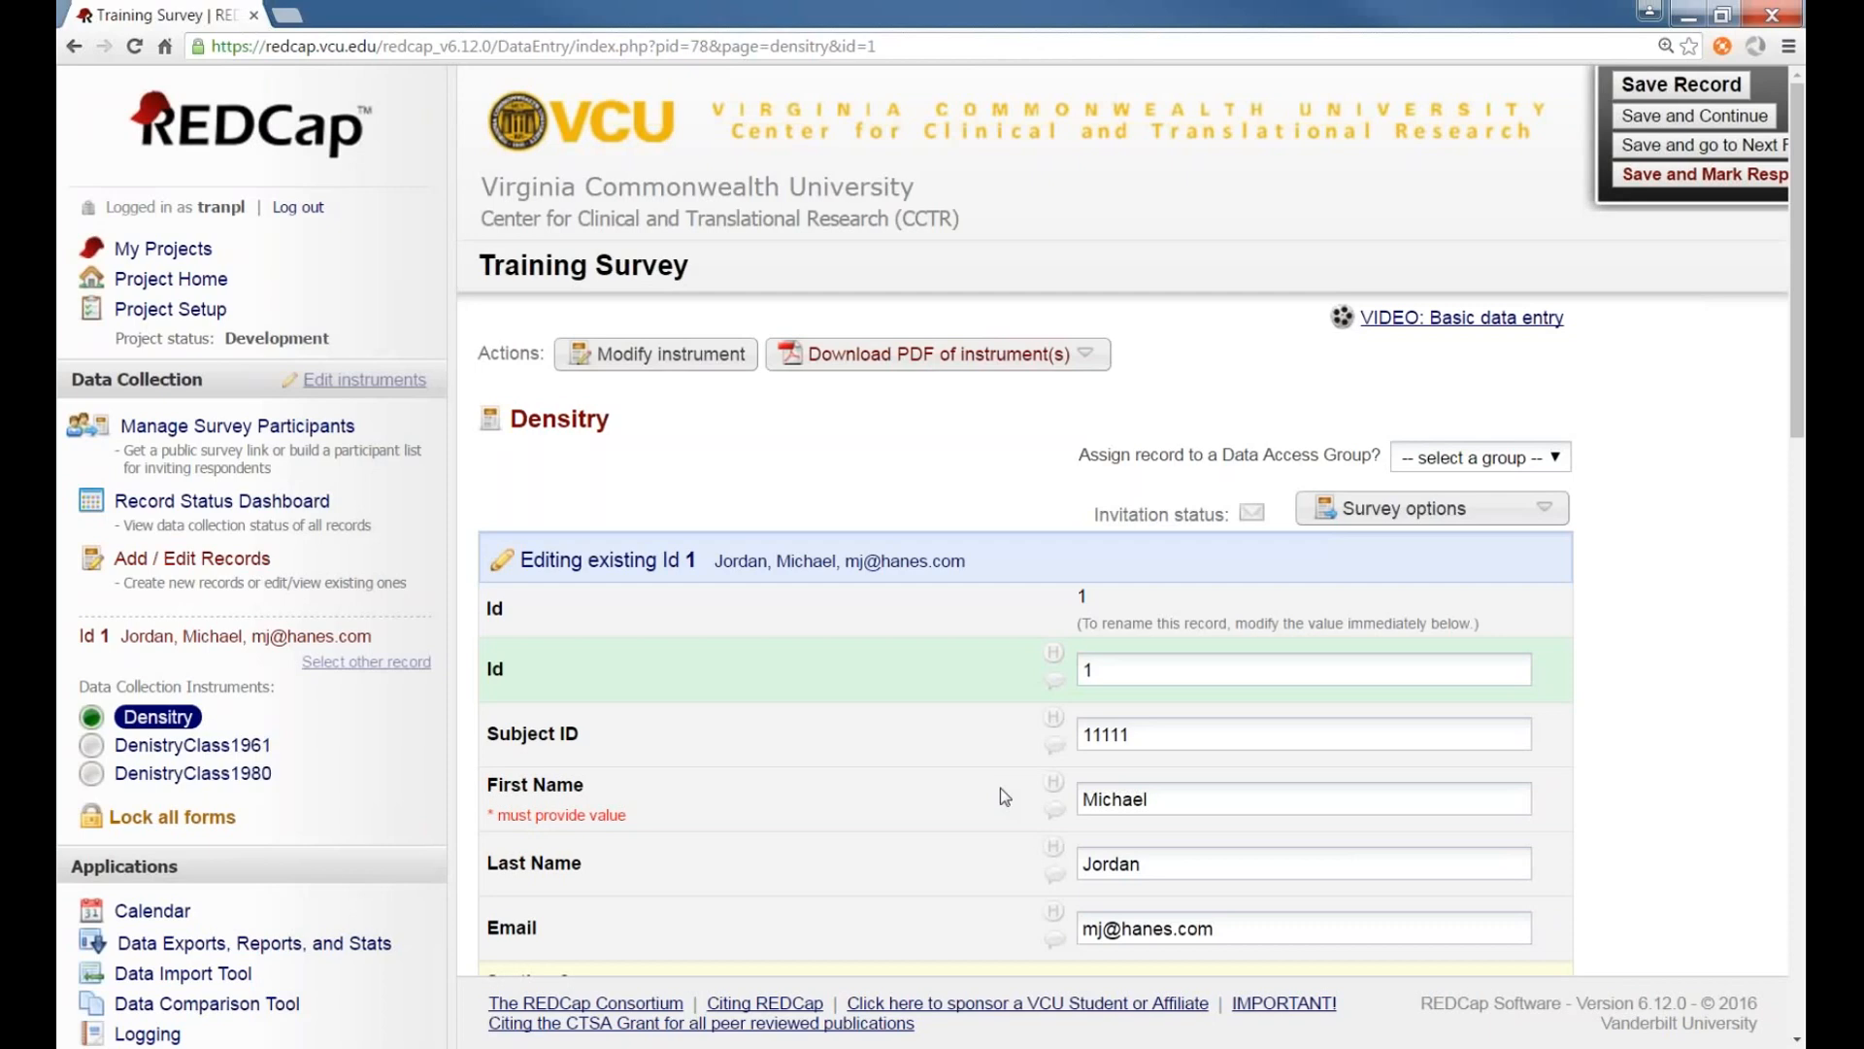
pyautogui.scroll(-1, 961, 789)
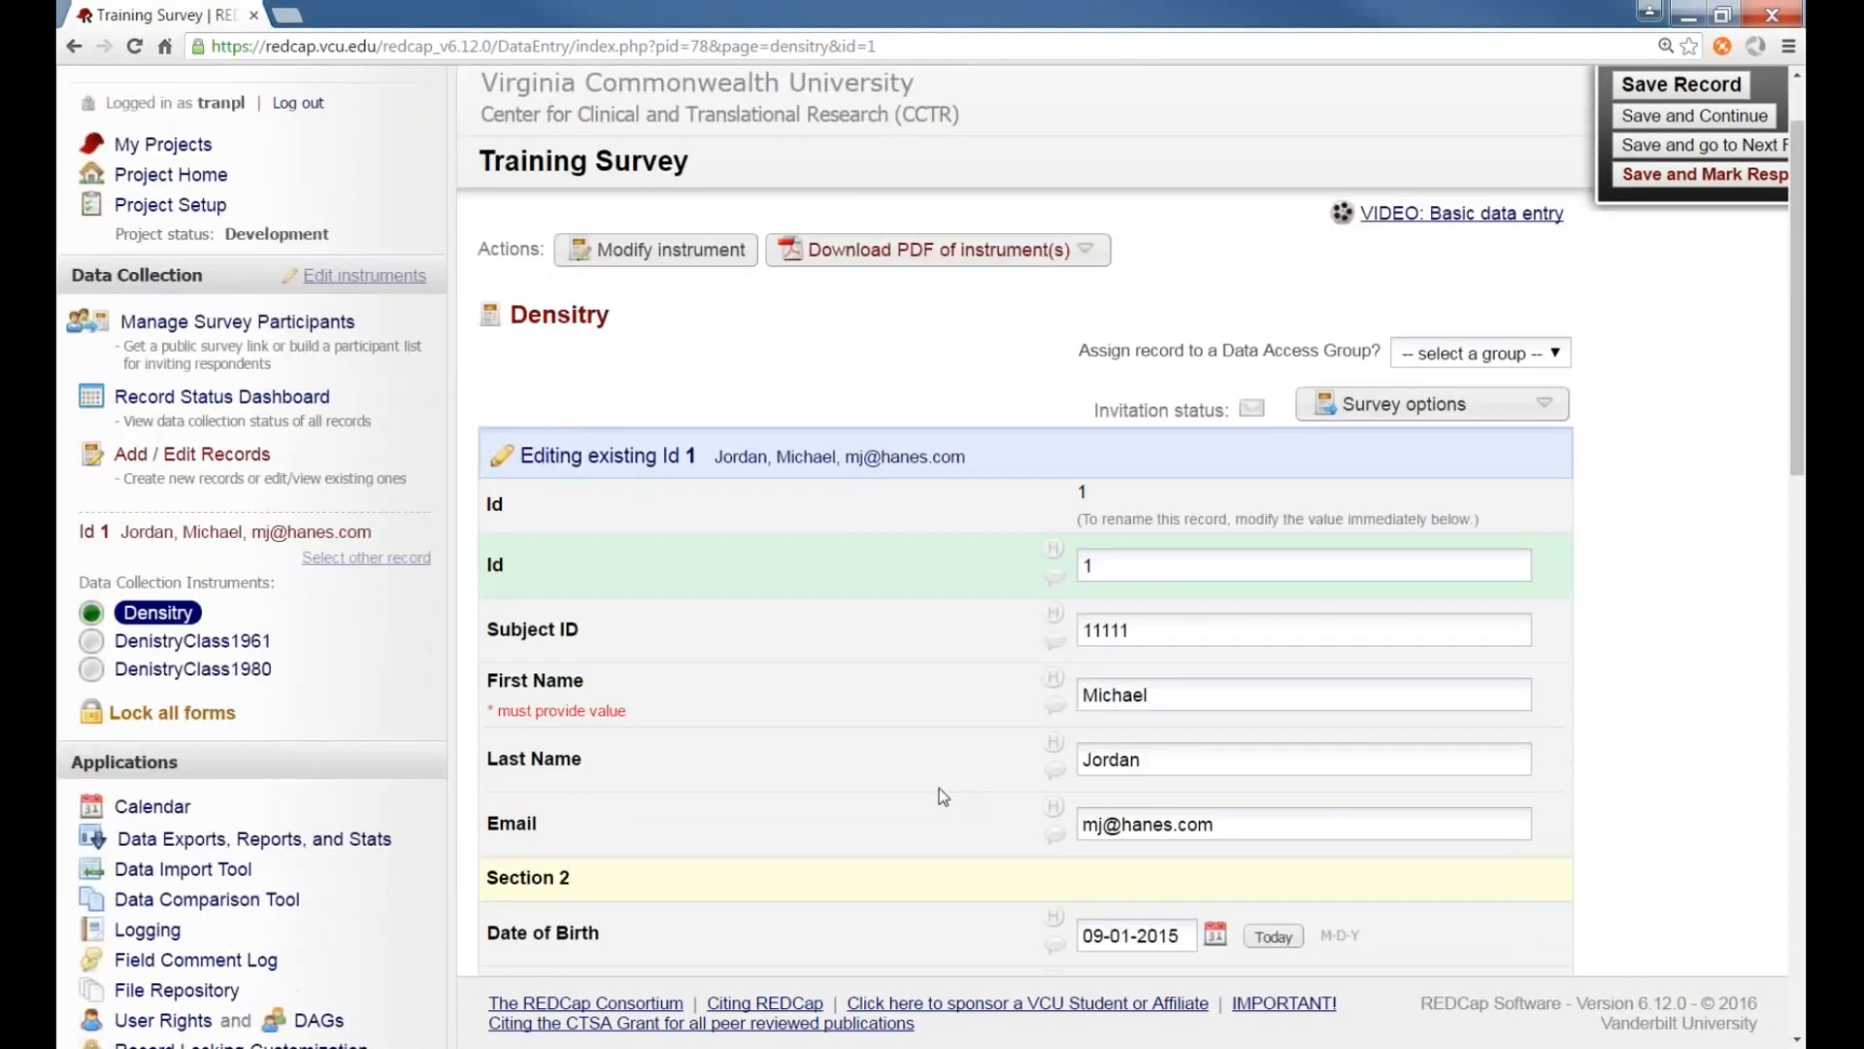
pyautogui.scroll(-1, 937, 788)
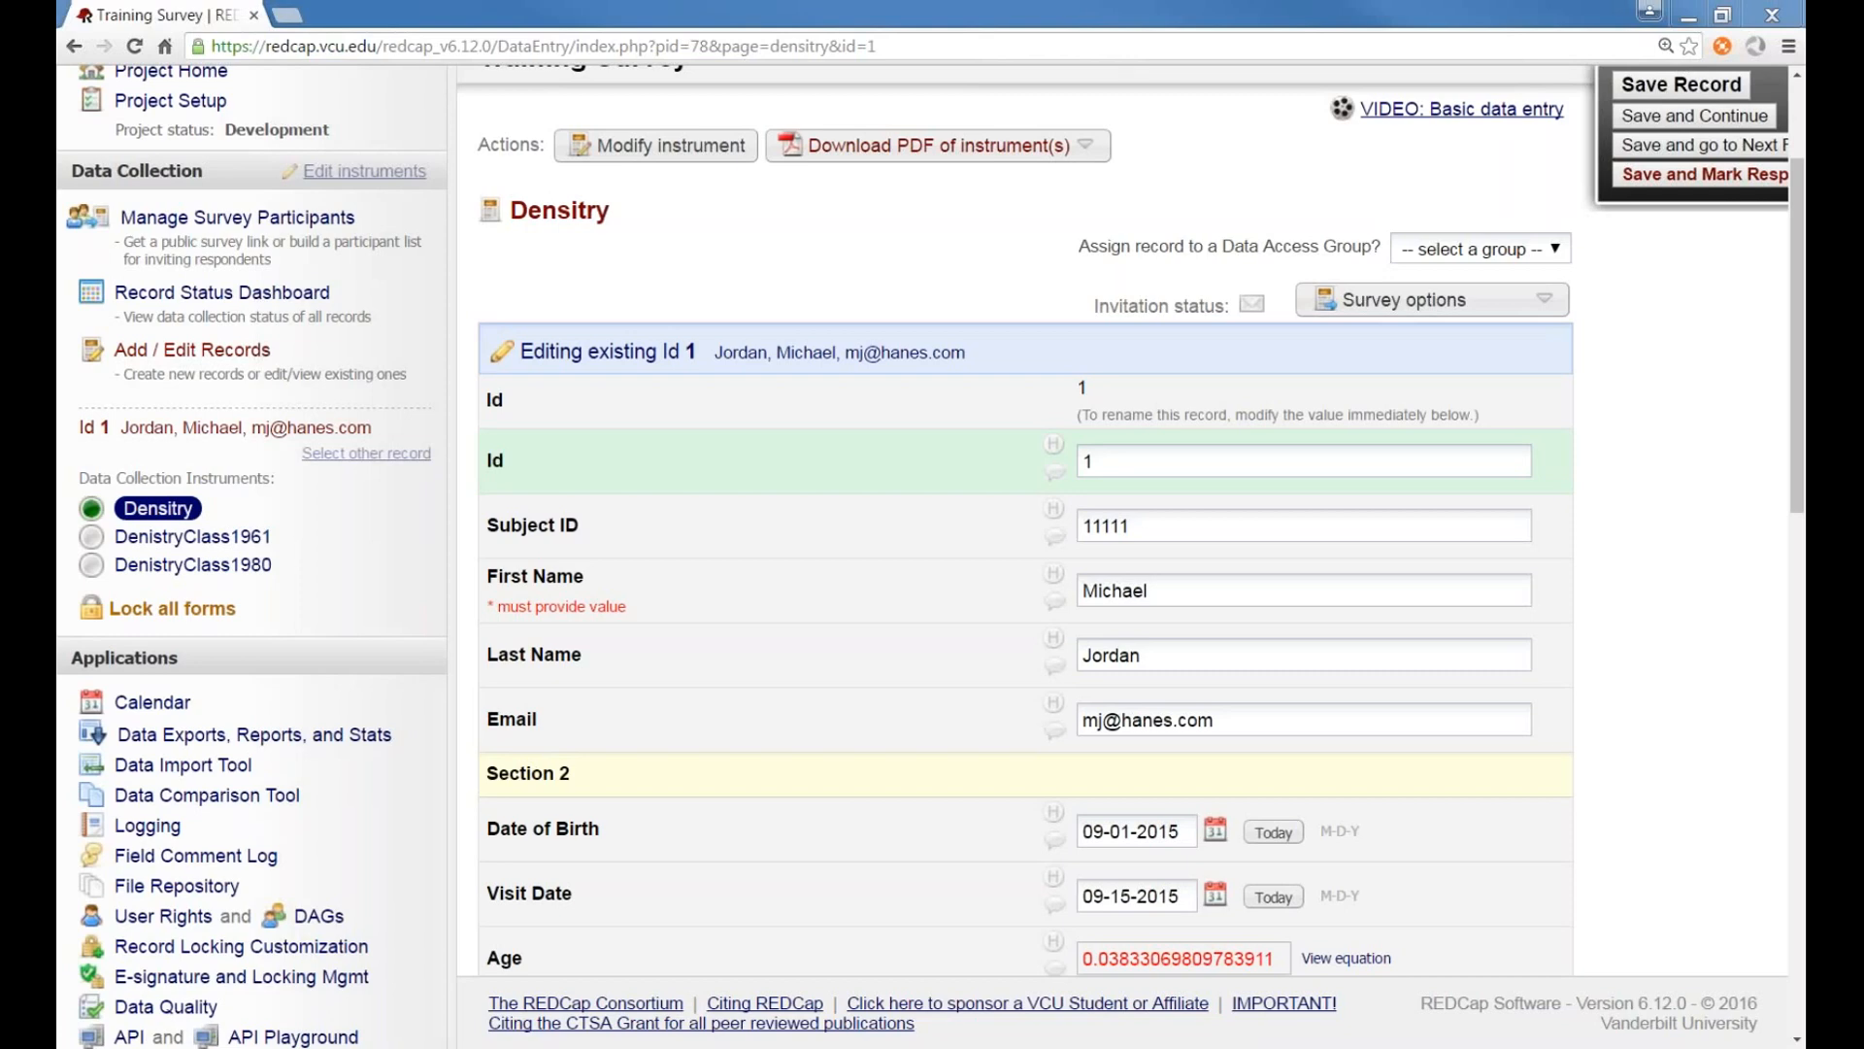
pyautogui.scroll(2, 392, 521)
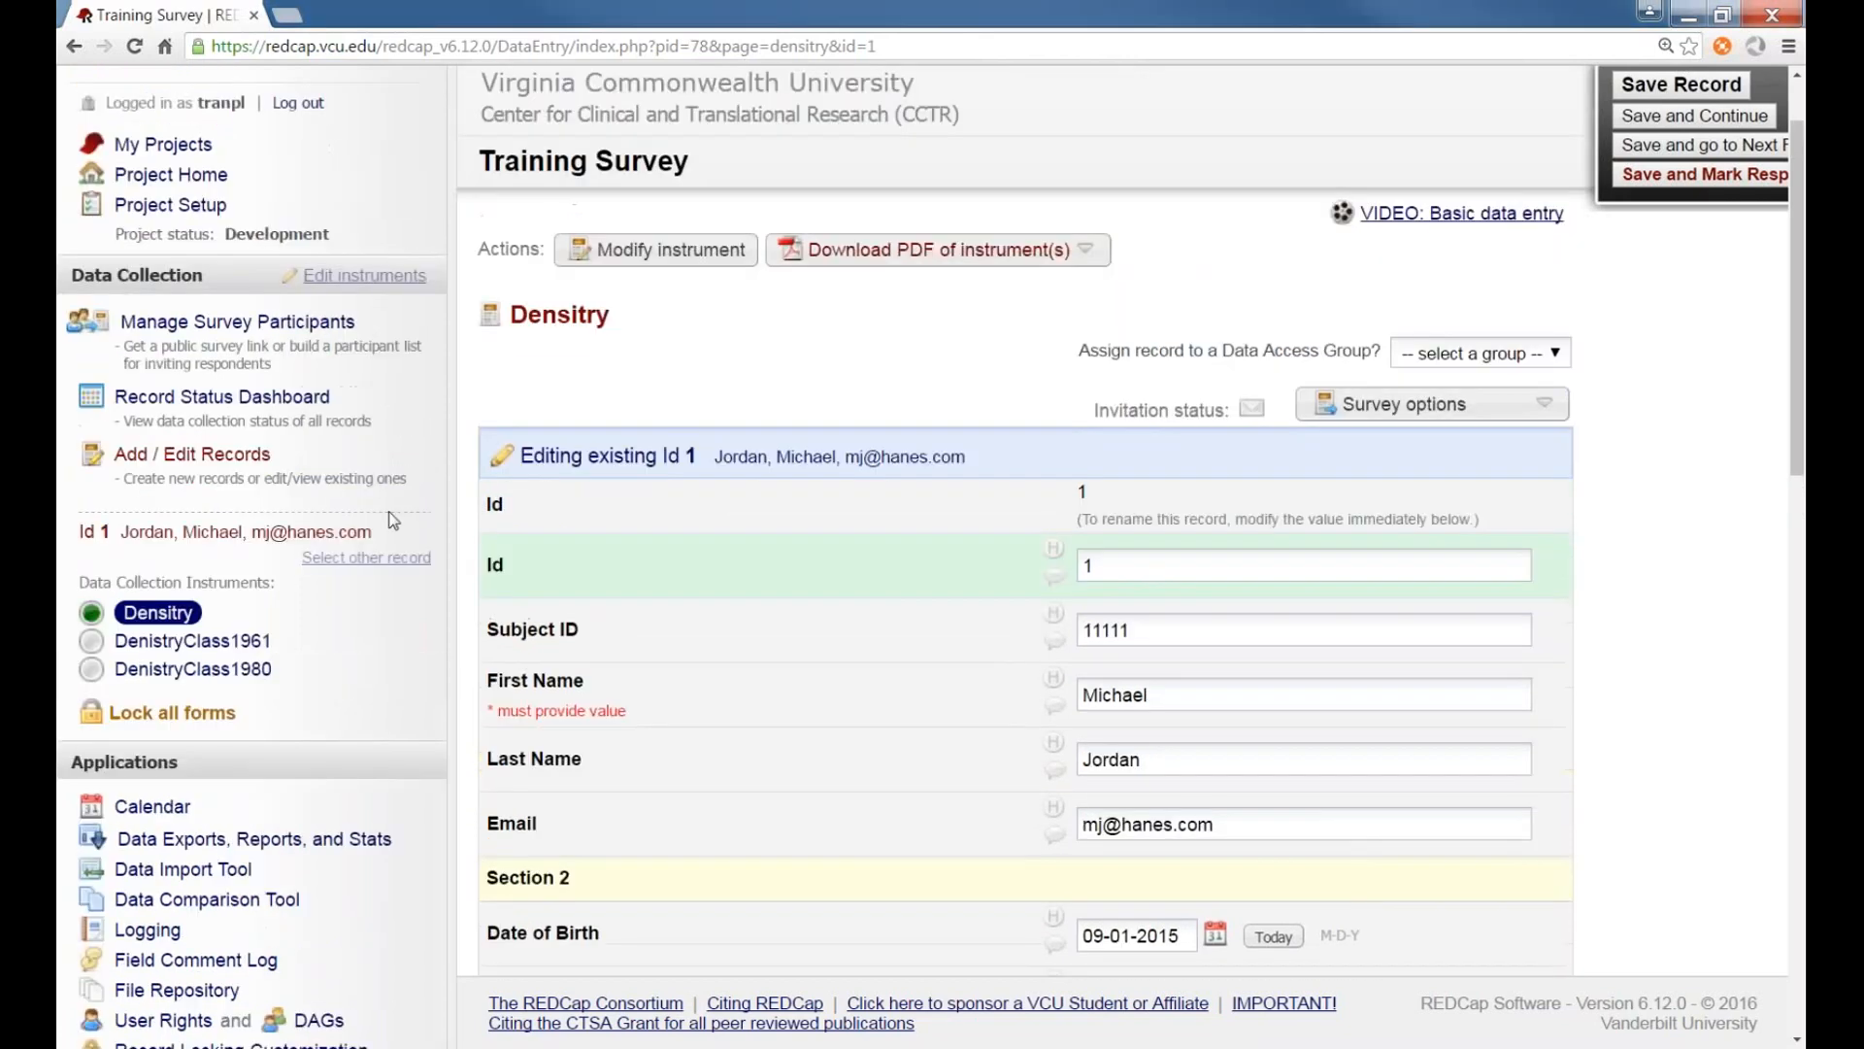
# Open the project's additional customizations from Project Setup to examine the custom record label, then close the dialog
pyautogui.click(199, 209)
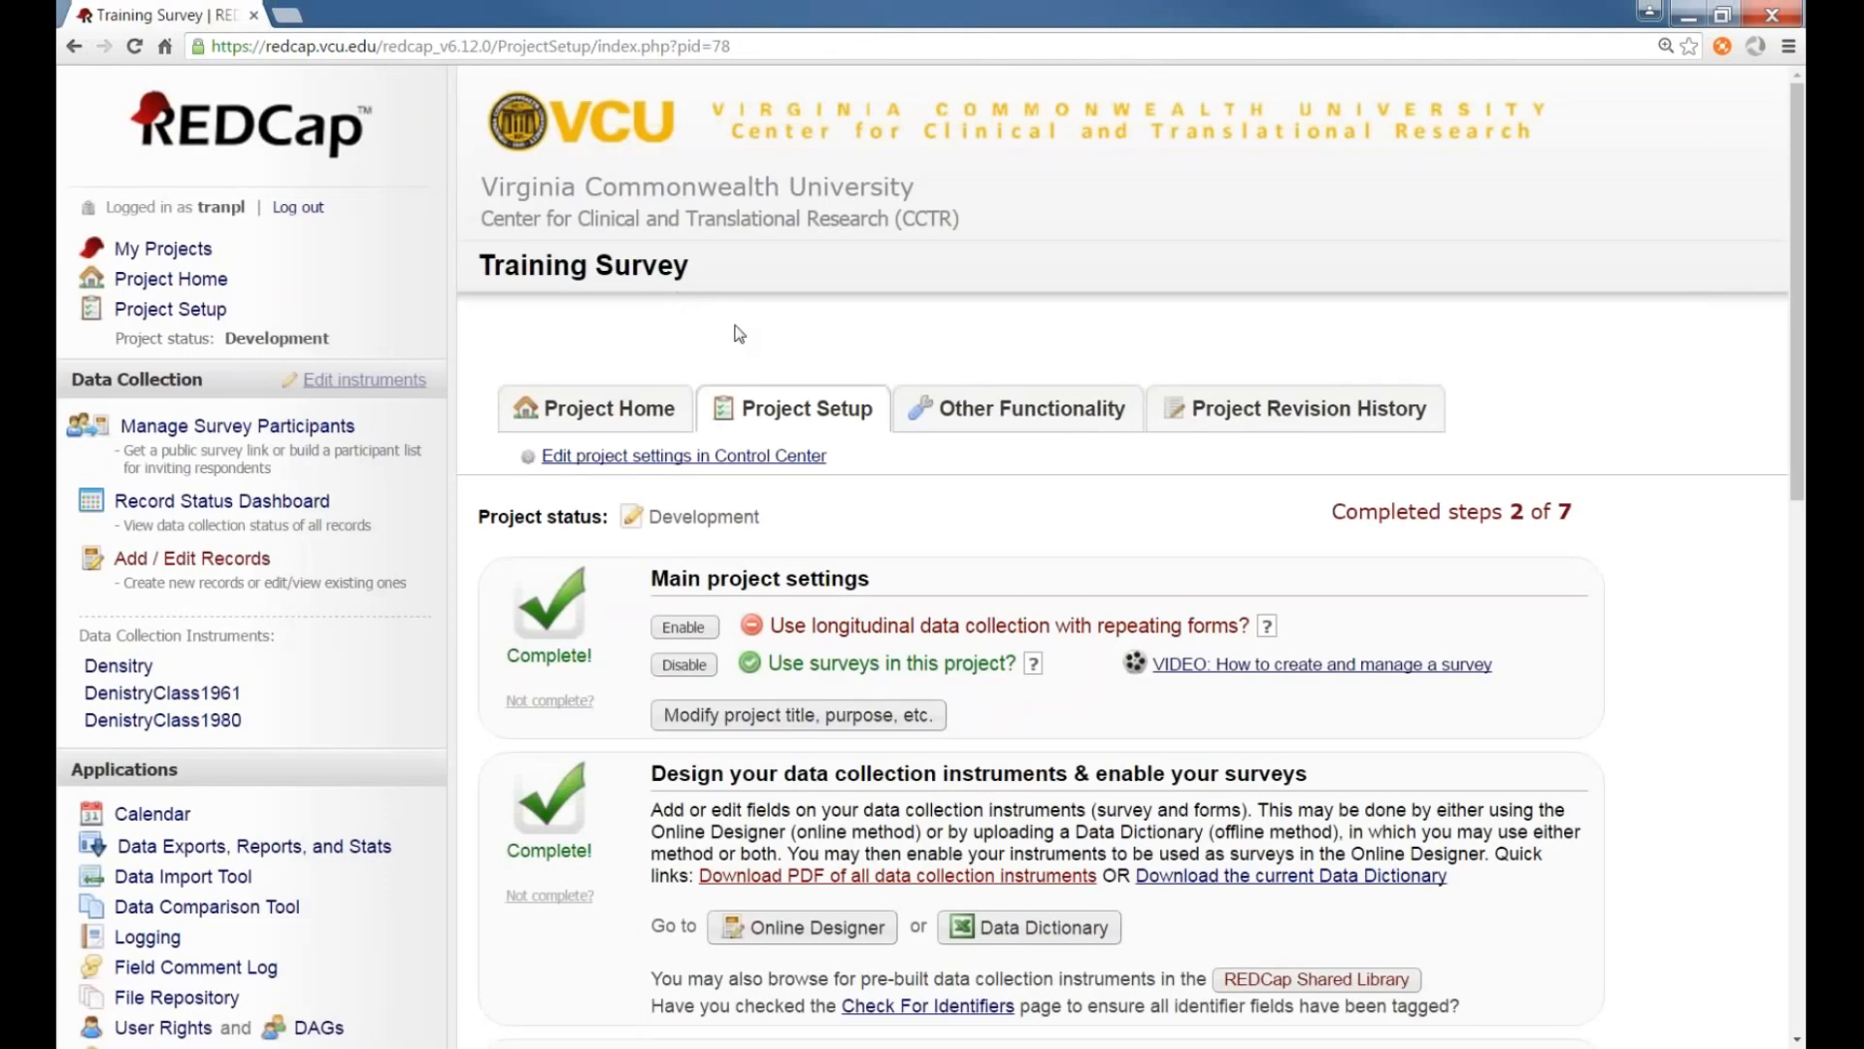
pyautogui.scroll(-2, 740, 334)
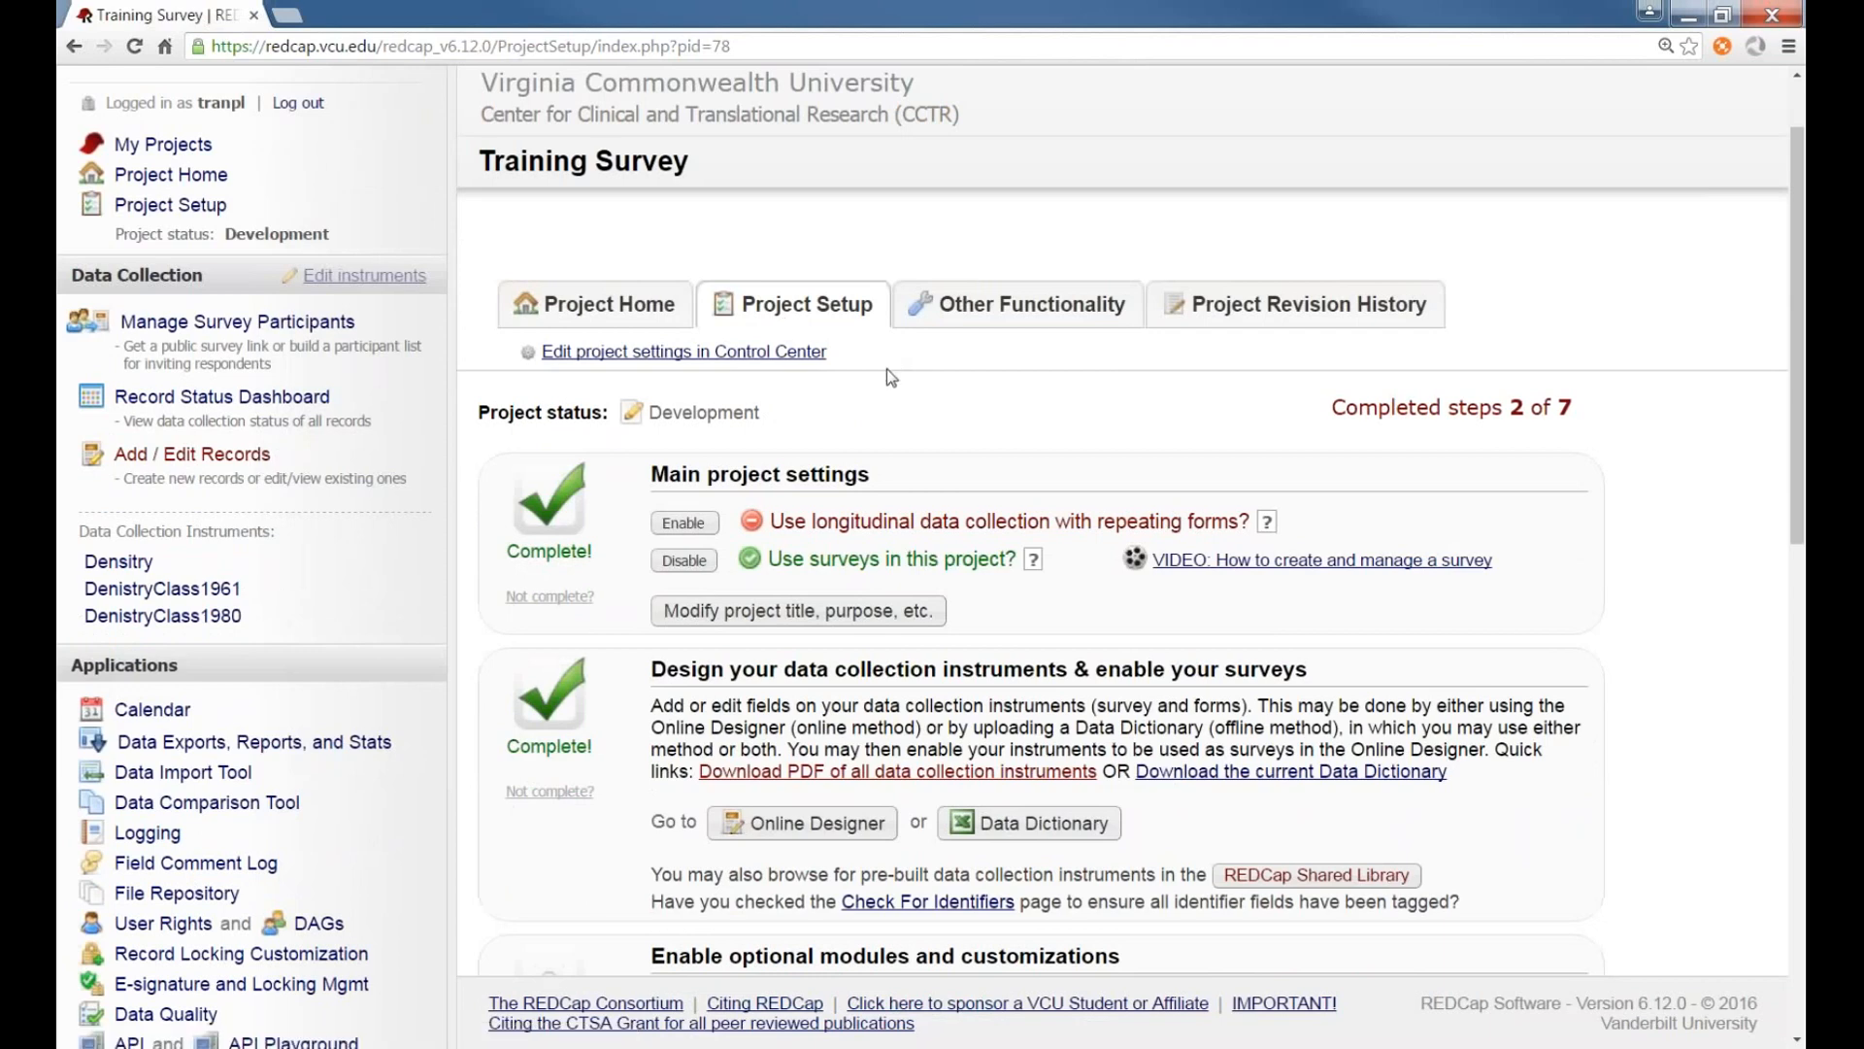
pyautogui.scroll(-1, 845, 476)
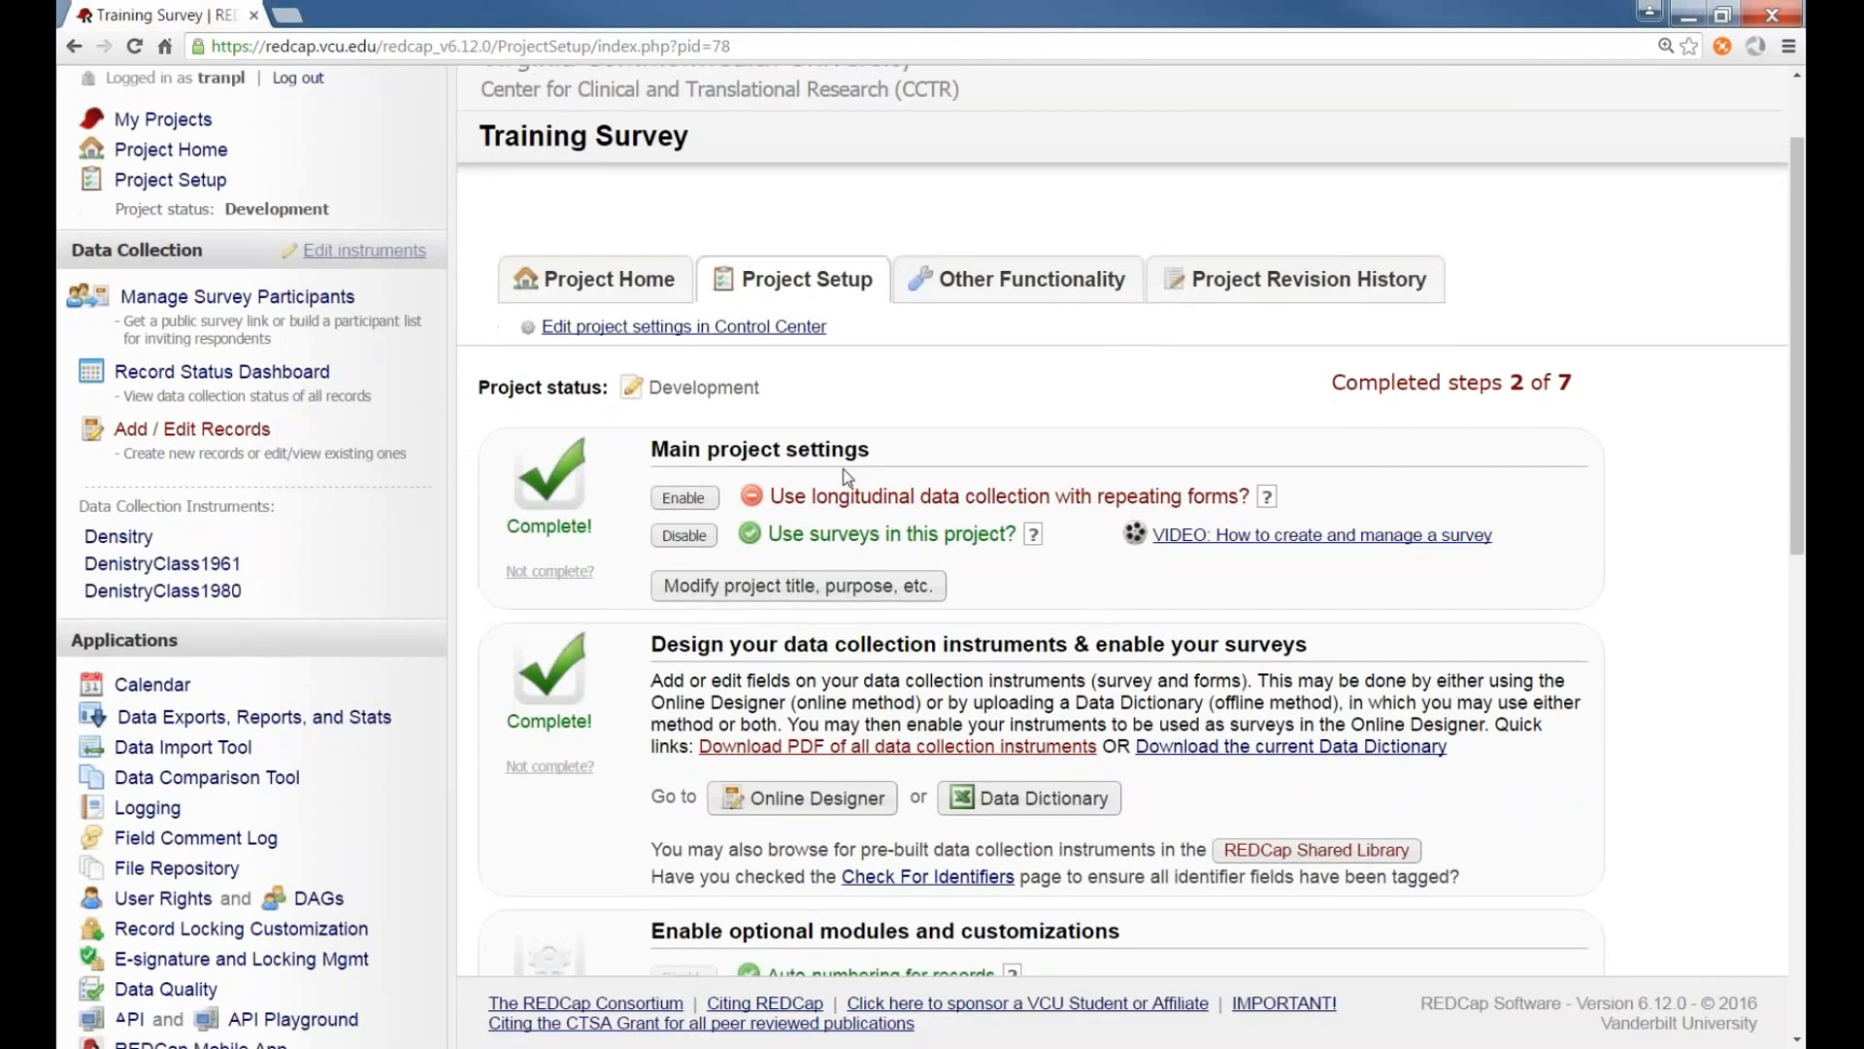
pyautogui.scroll(-1, 844, 475)
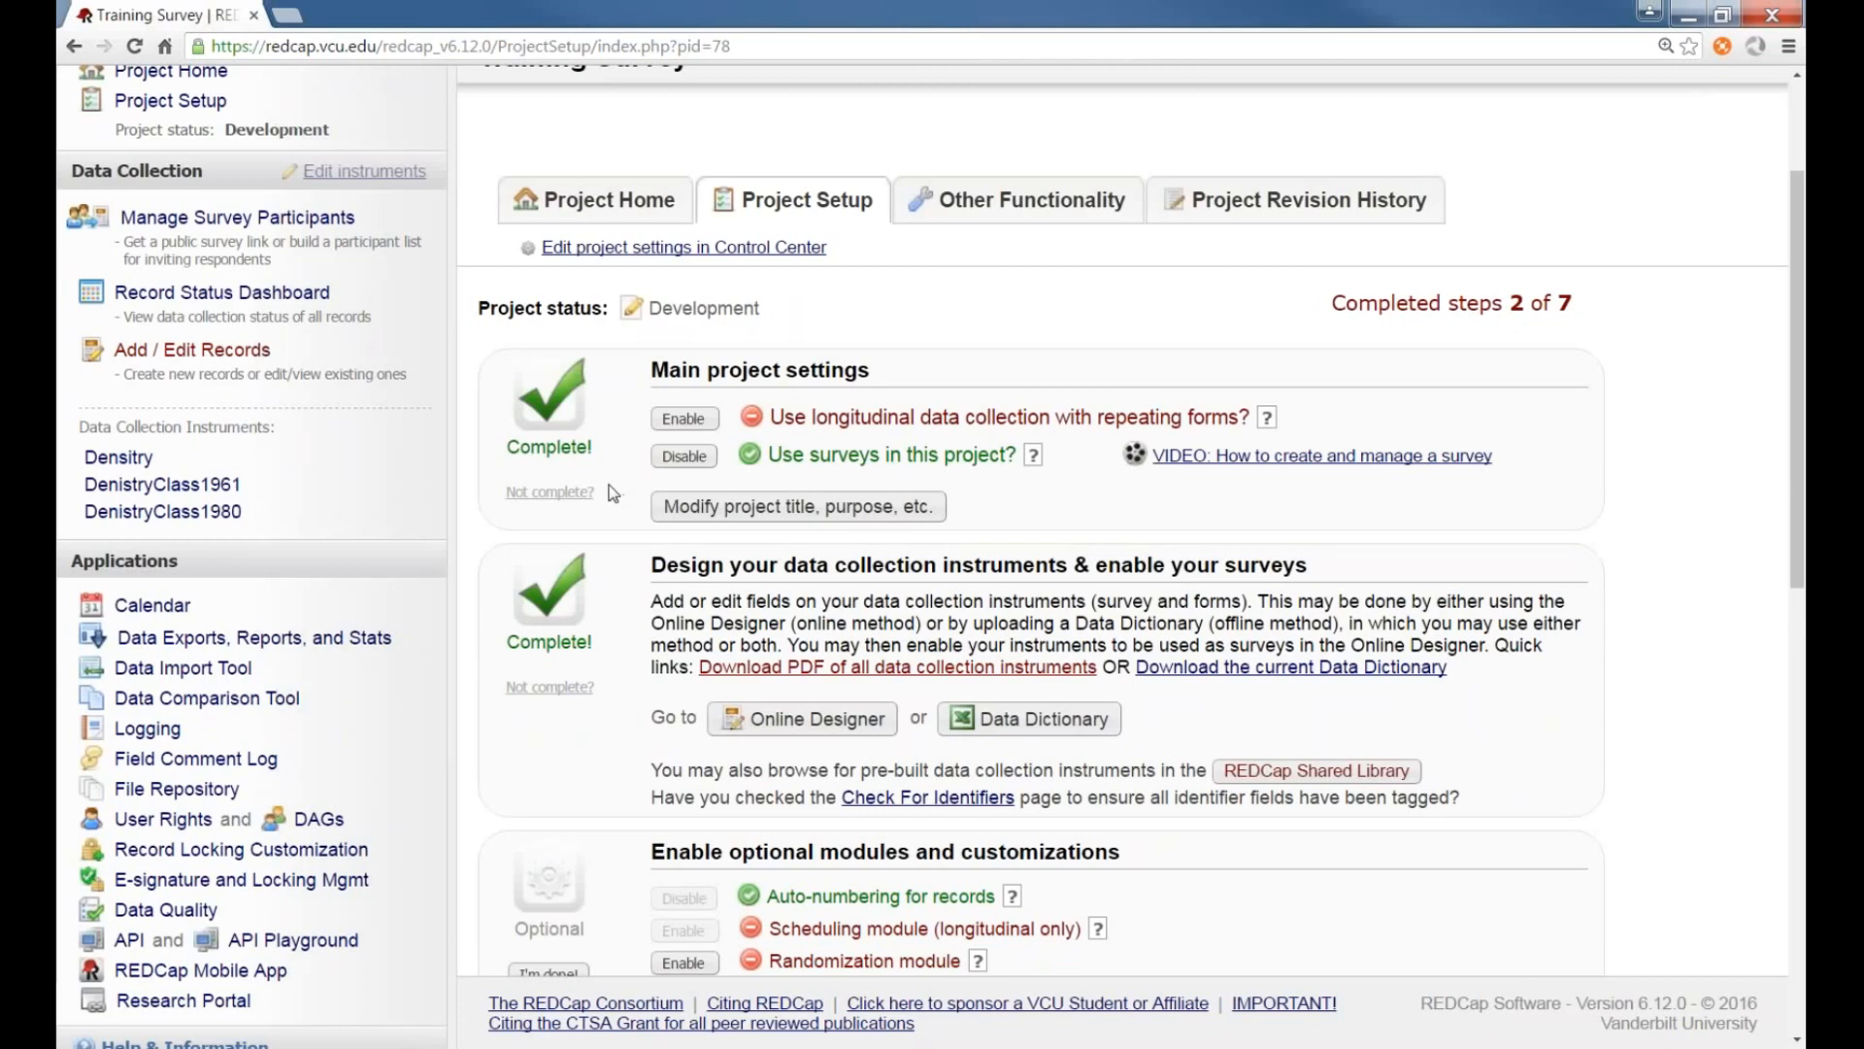
pyautogui.scroll(-3, 612, 485)
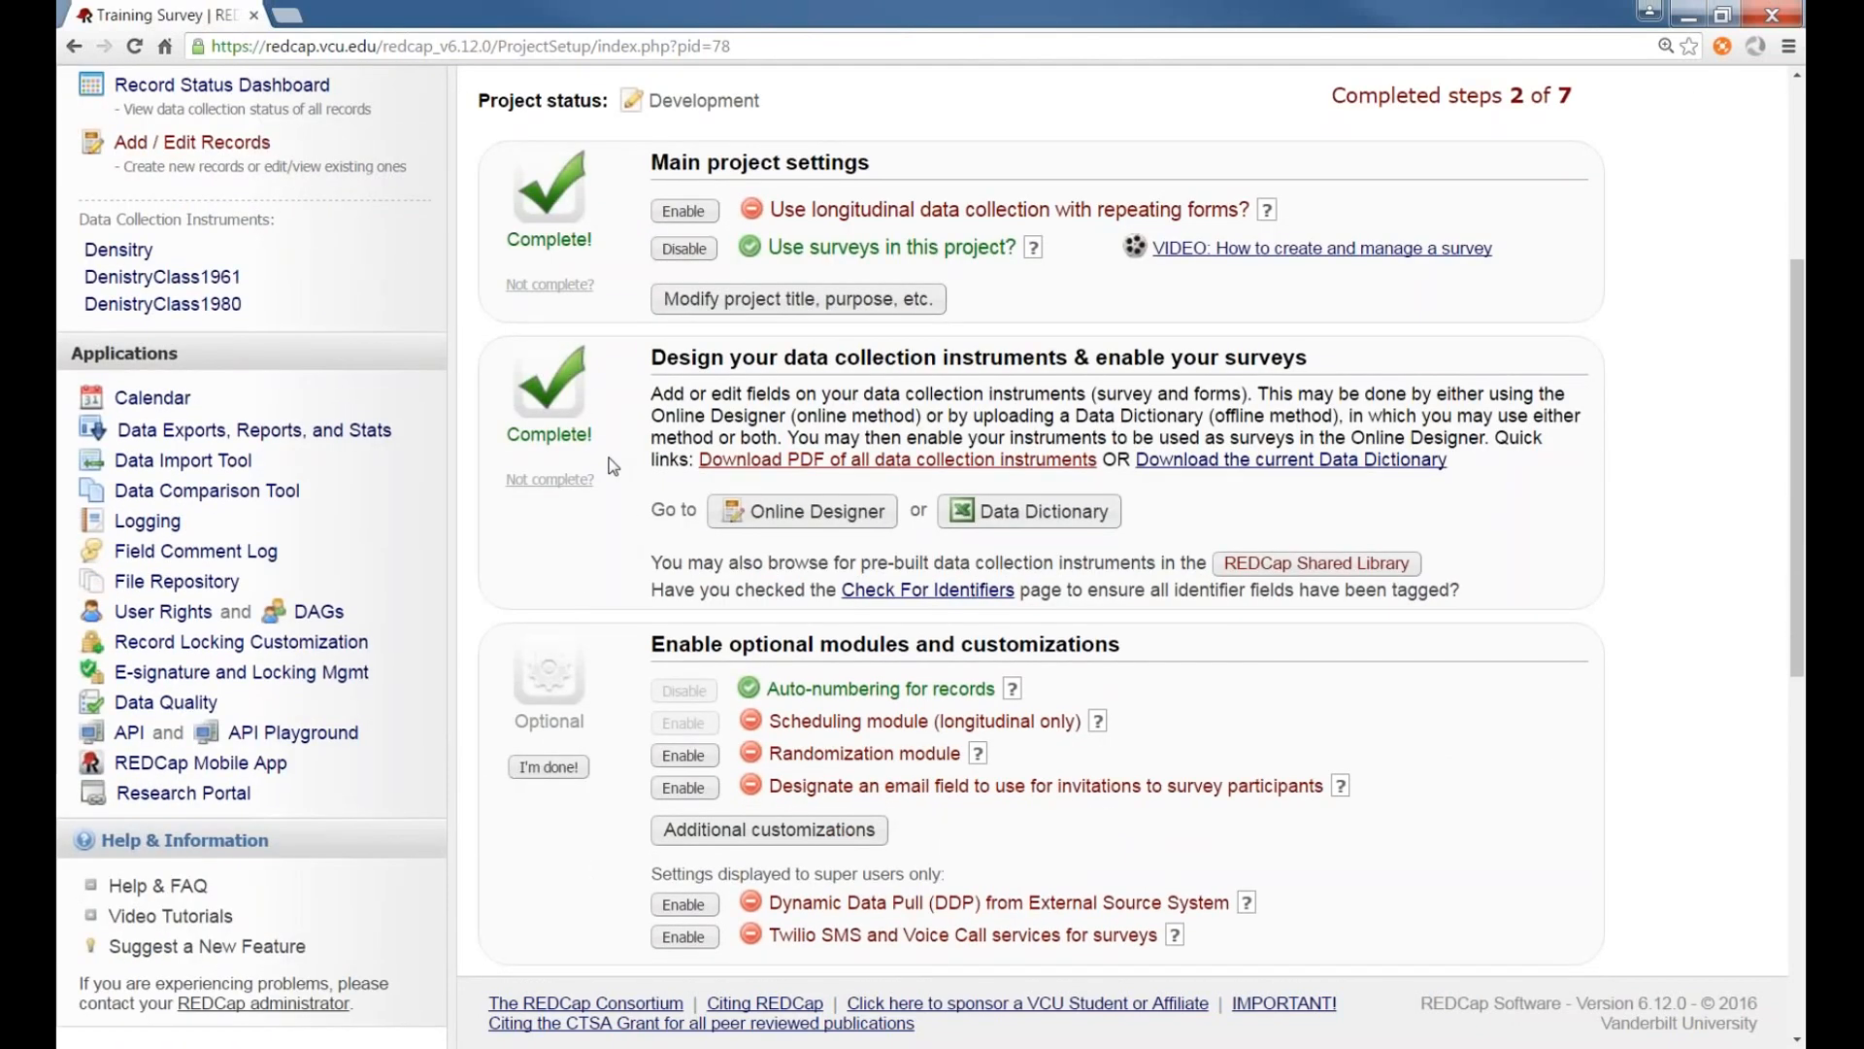
pyautogui.scroll(1, 592, 475)
pyautogui.scroll(-1, 579, 483)
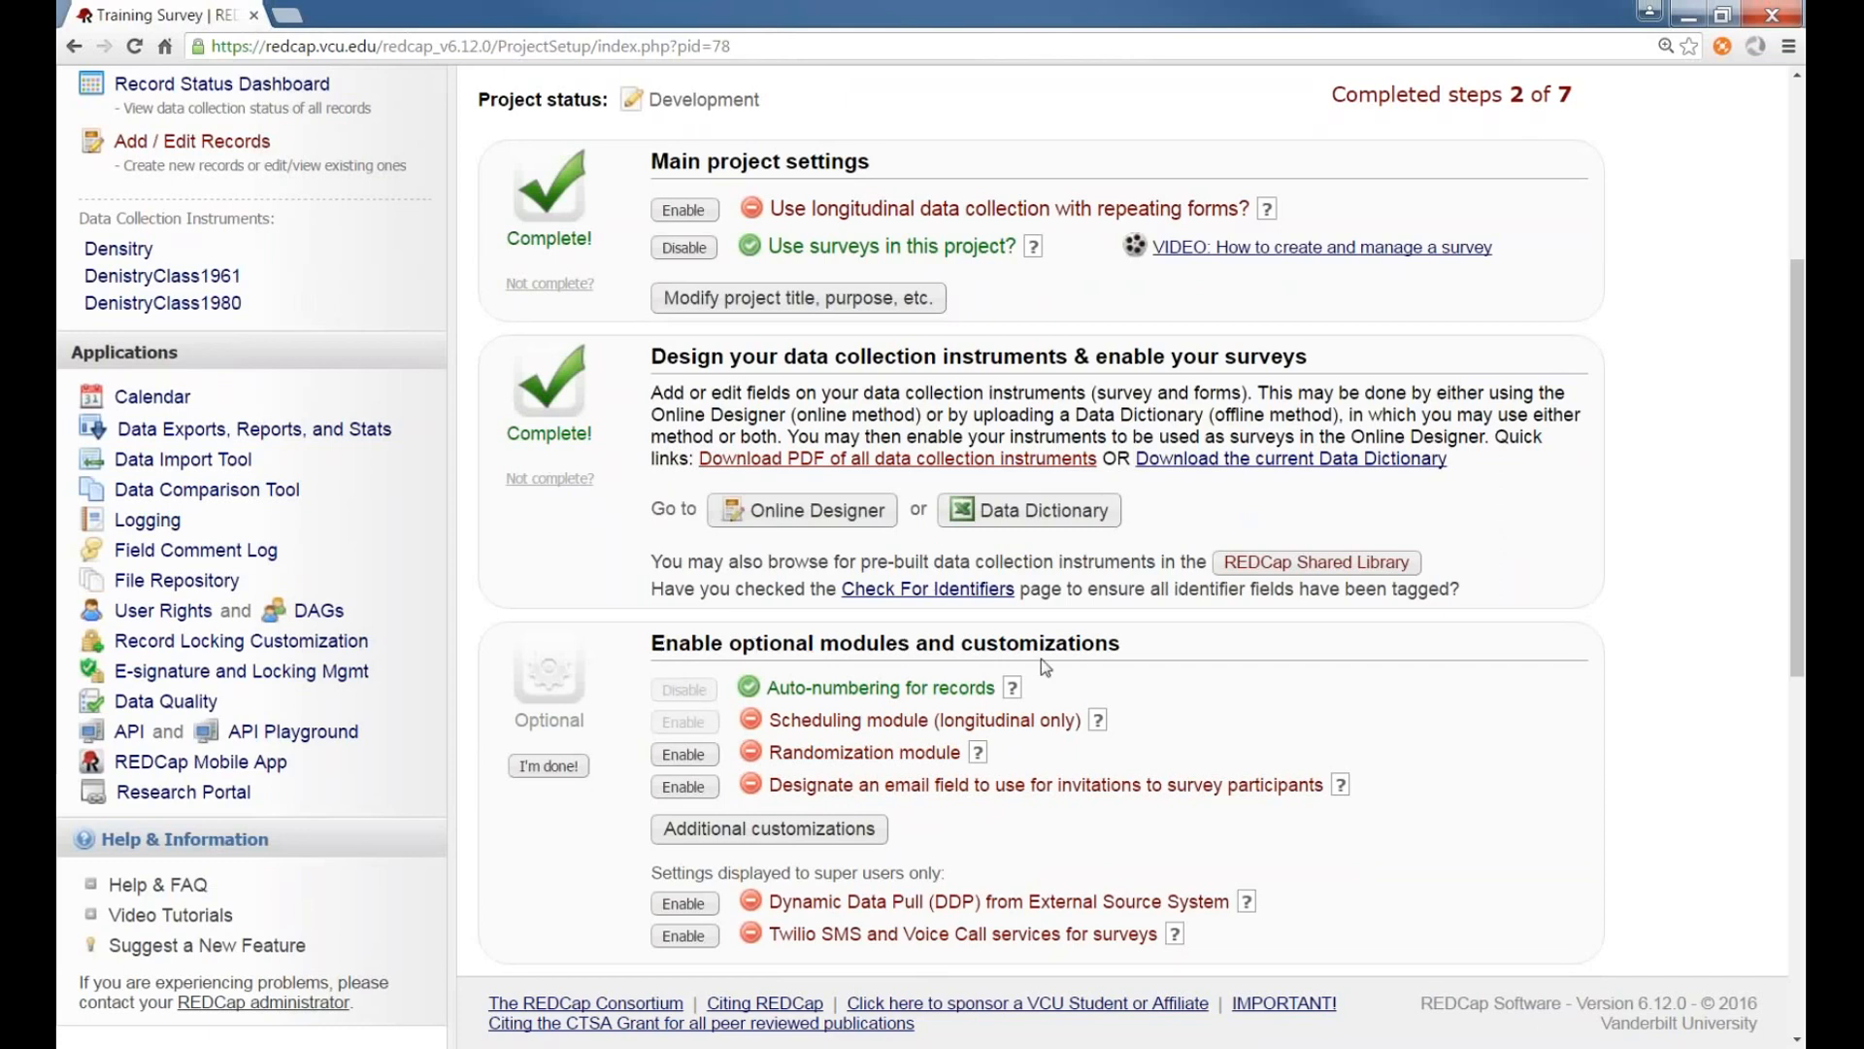
pyautogui.click(780, 833)
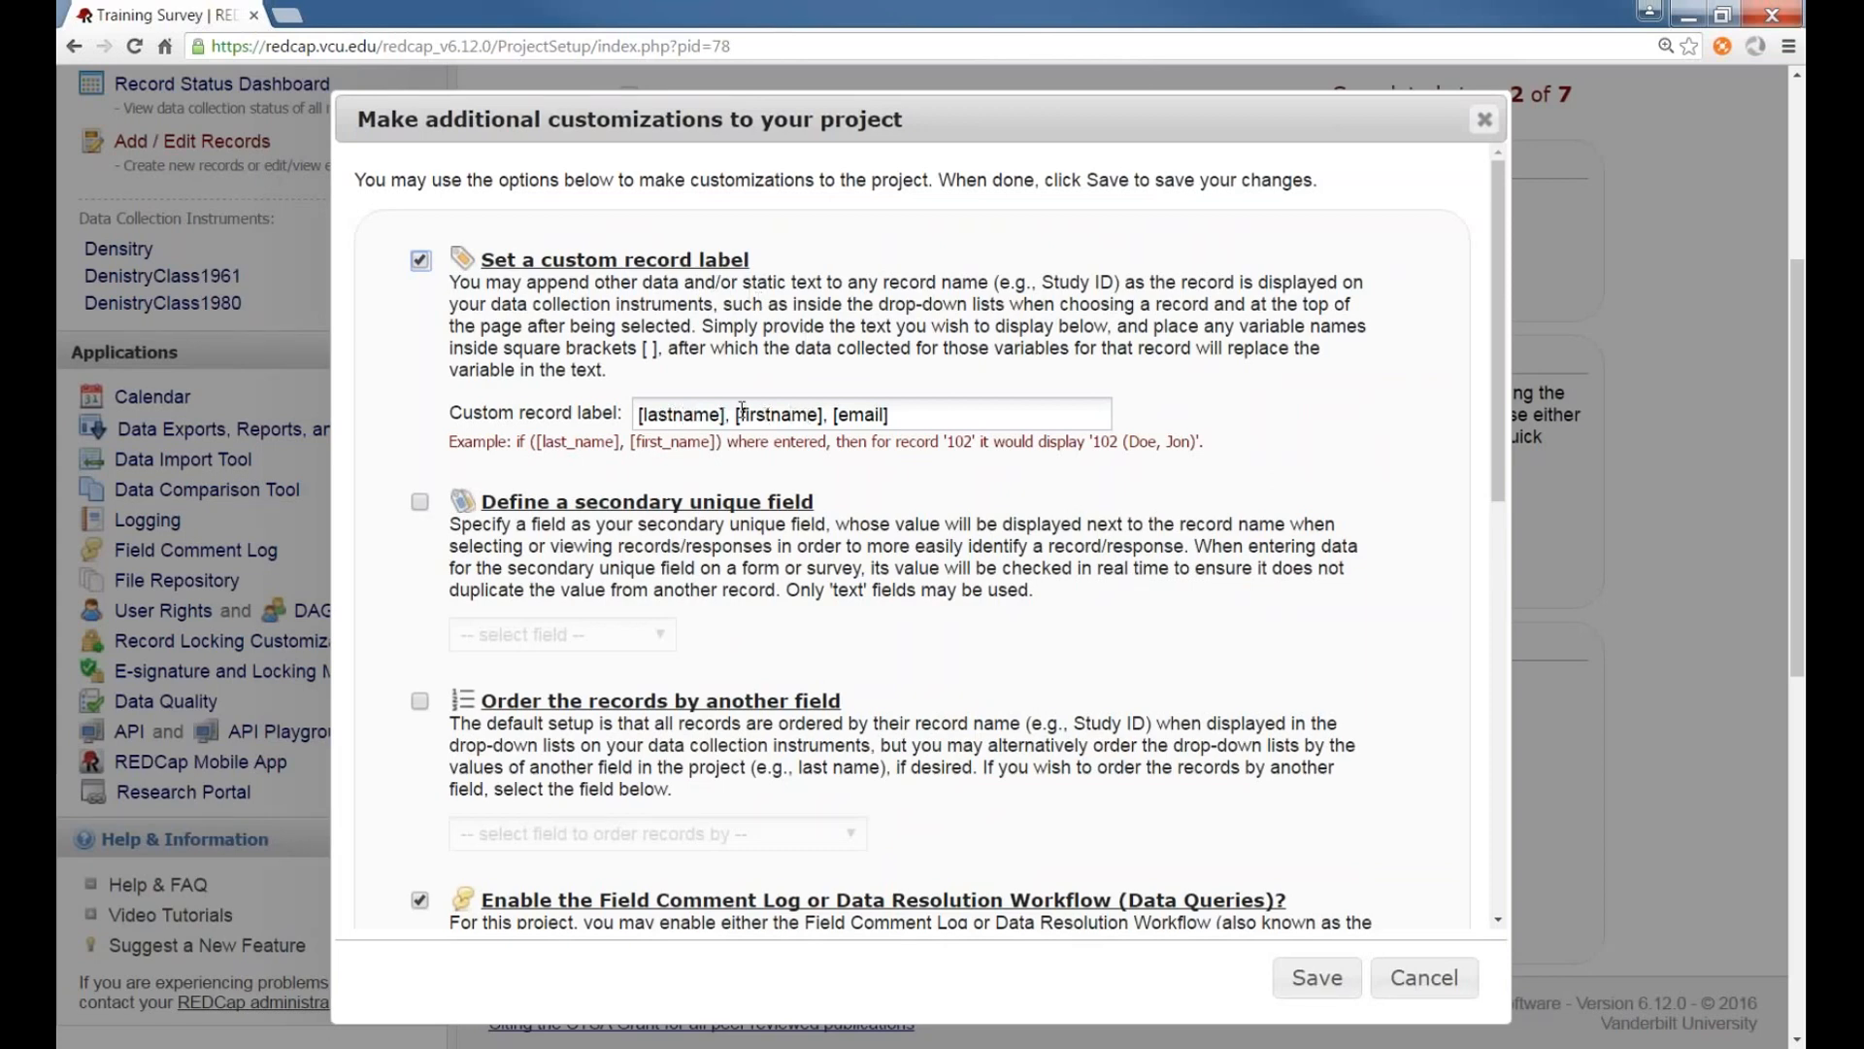
pyautogui.click(1425, 977)
# View the Density form's complete responses list, then return to Project Setup
pyautogui.click(198, 145)
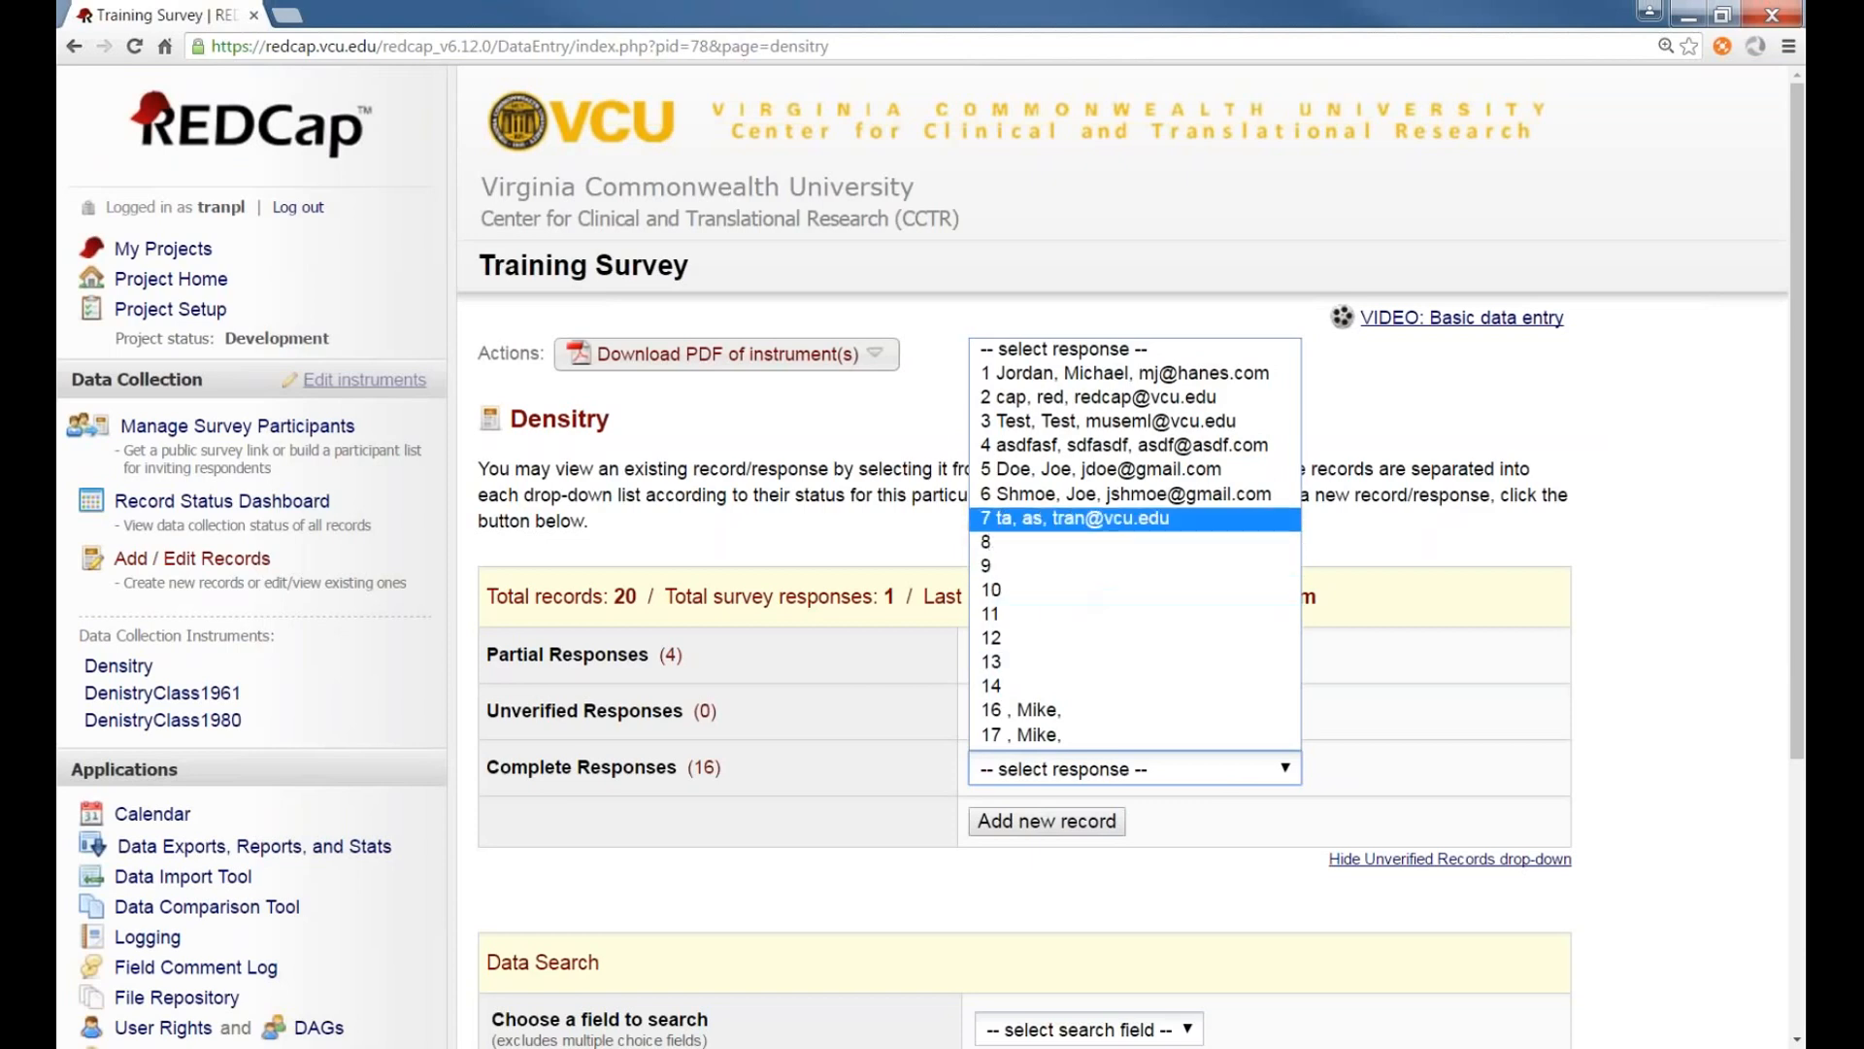
pyautogui.click(835, 427)
pyautogui.click(170, 309)
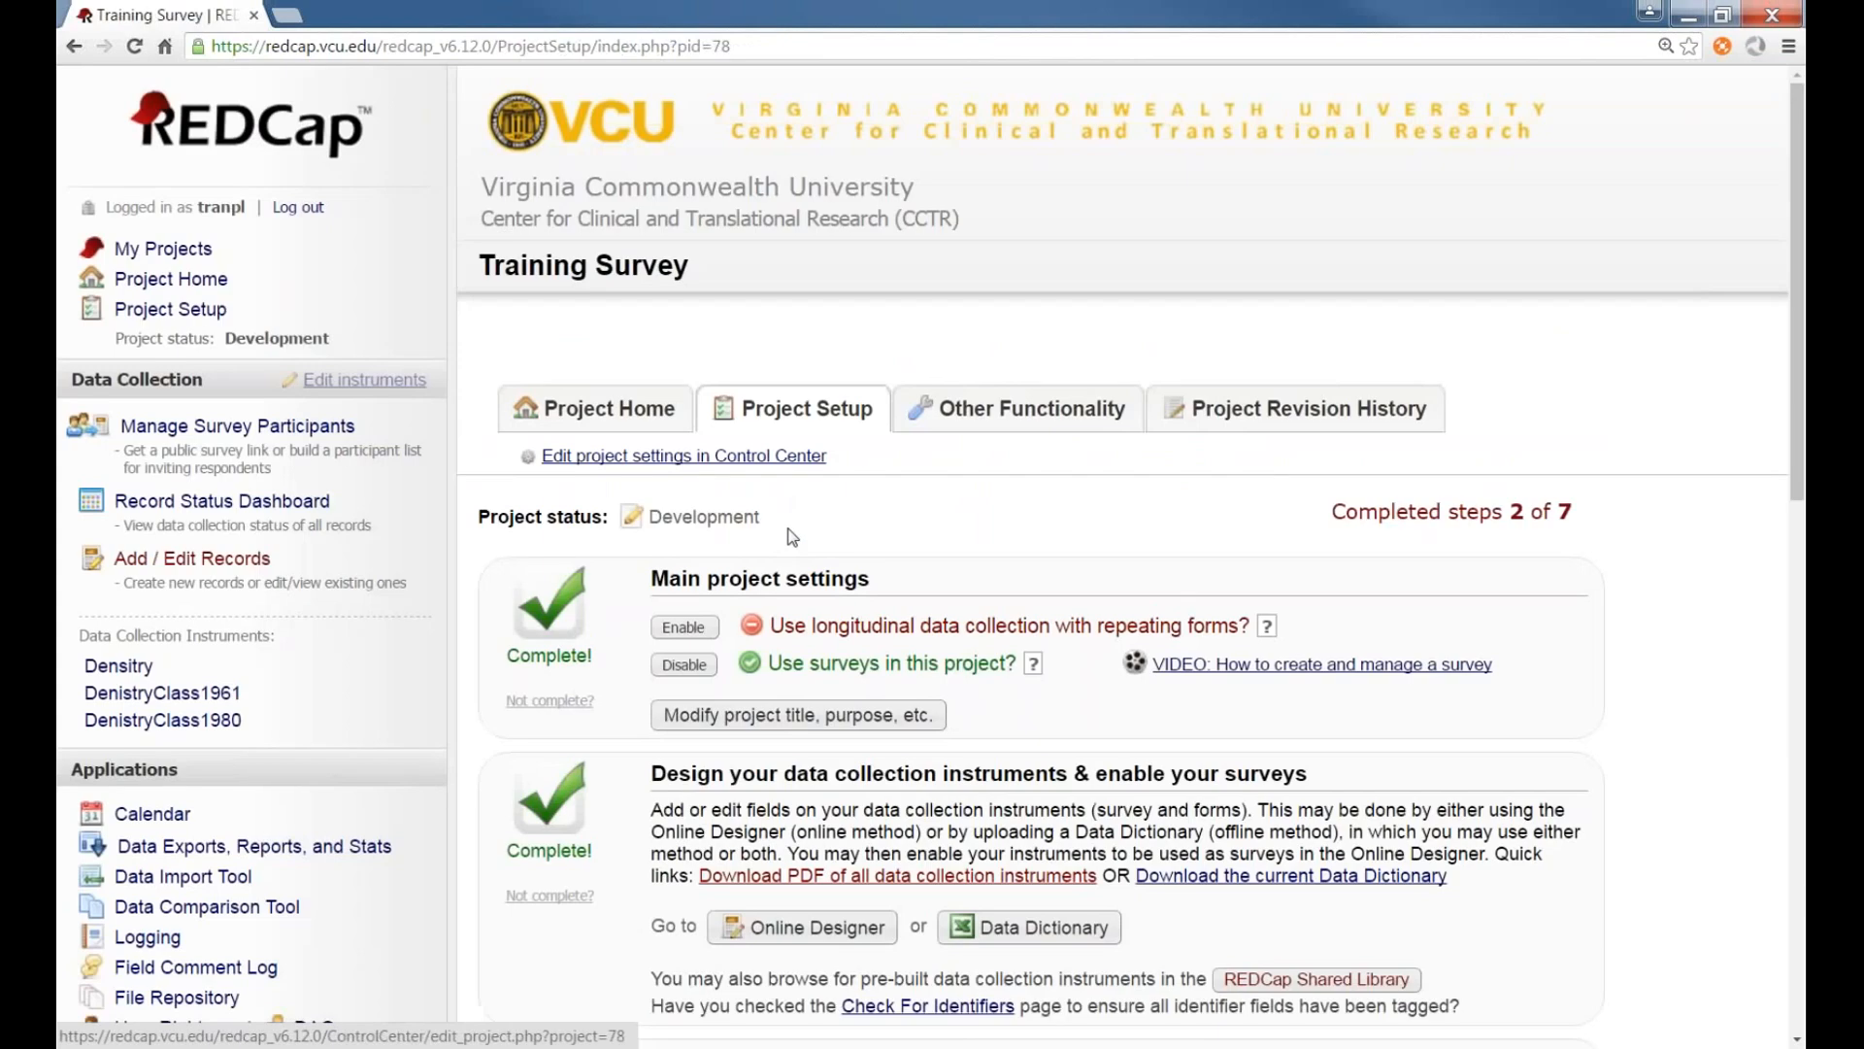
# Change the custom record label to [lastname] - [firstname] : [email] in the additional customizations and save
pyautogui.scroll(-5, 765, 499)
pyautogui.click(769, 829)
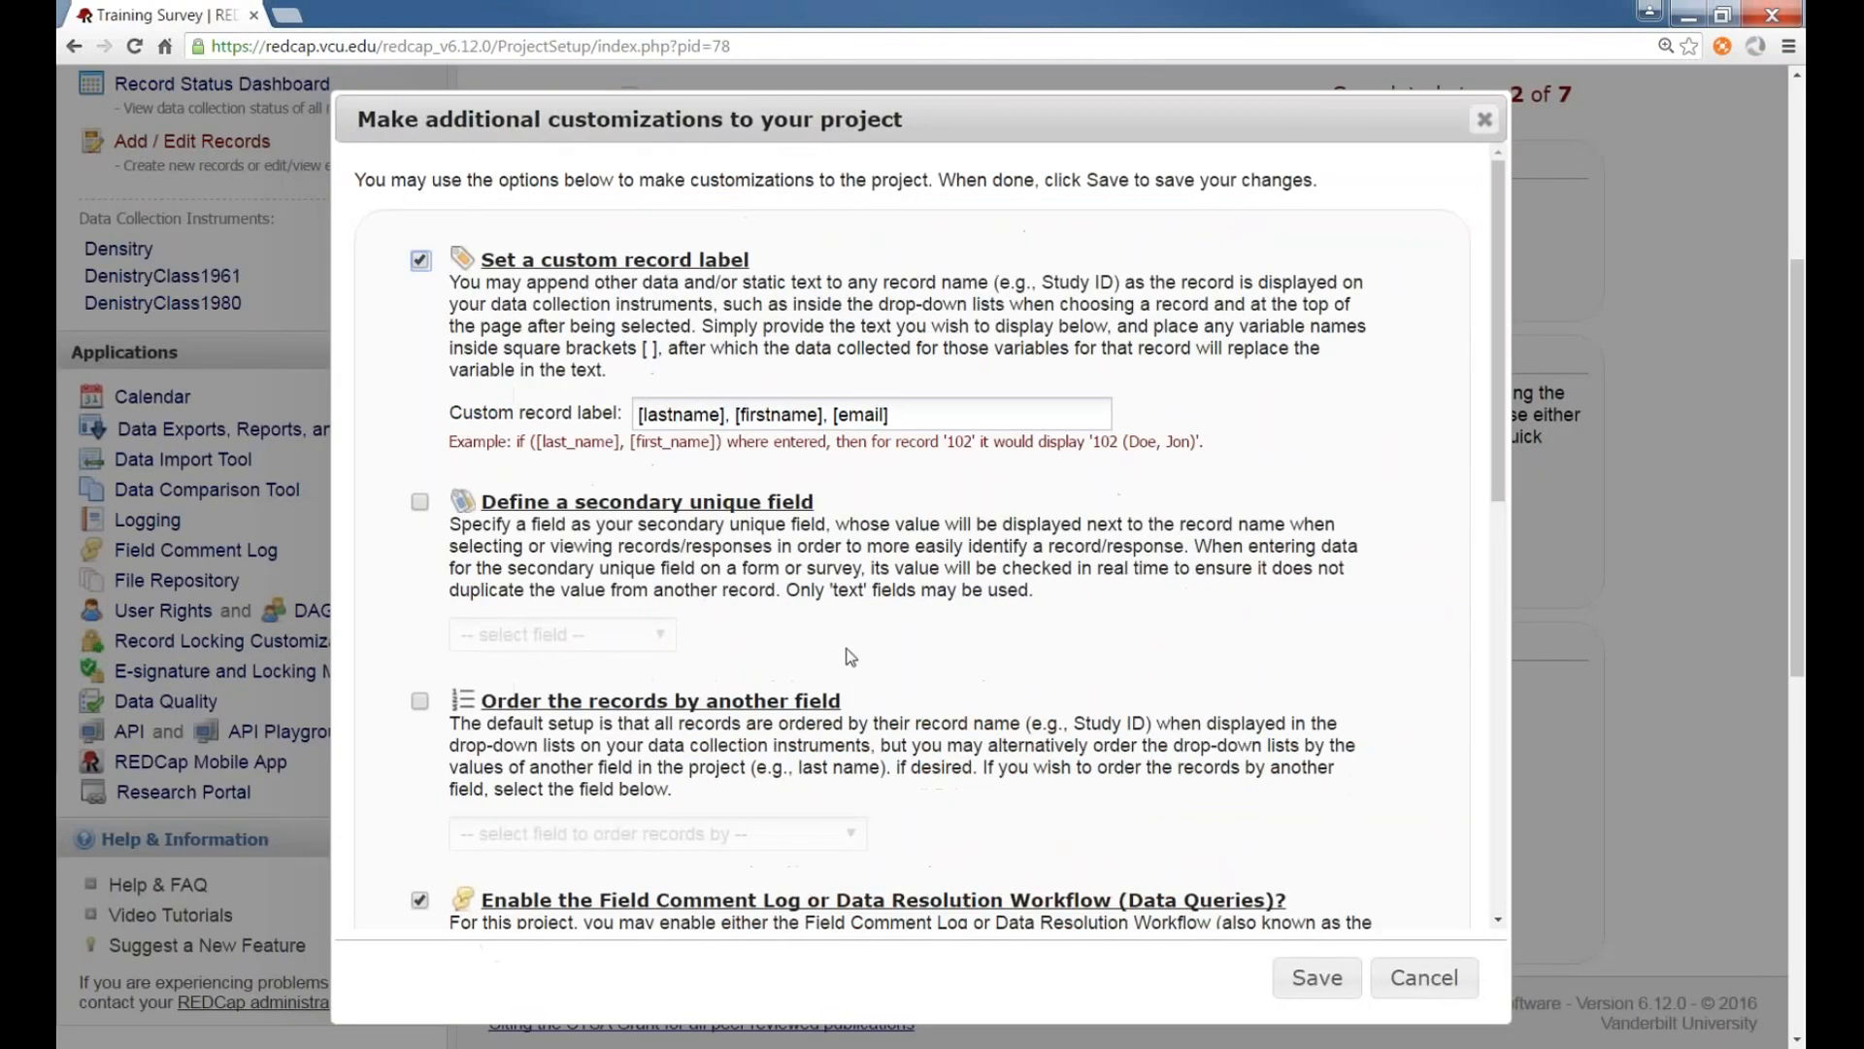
pyautogui.click(913, 410)
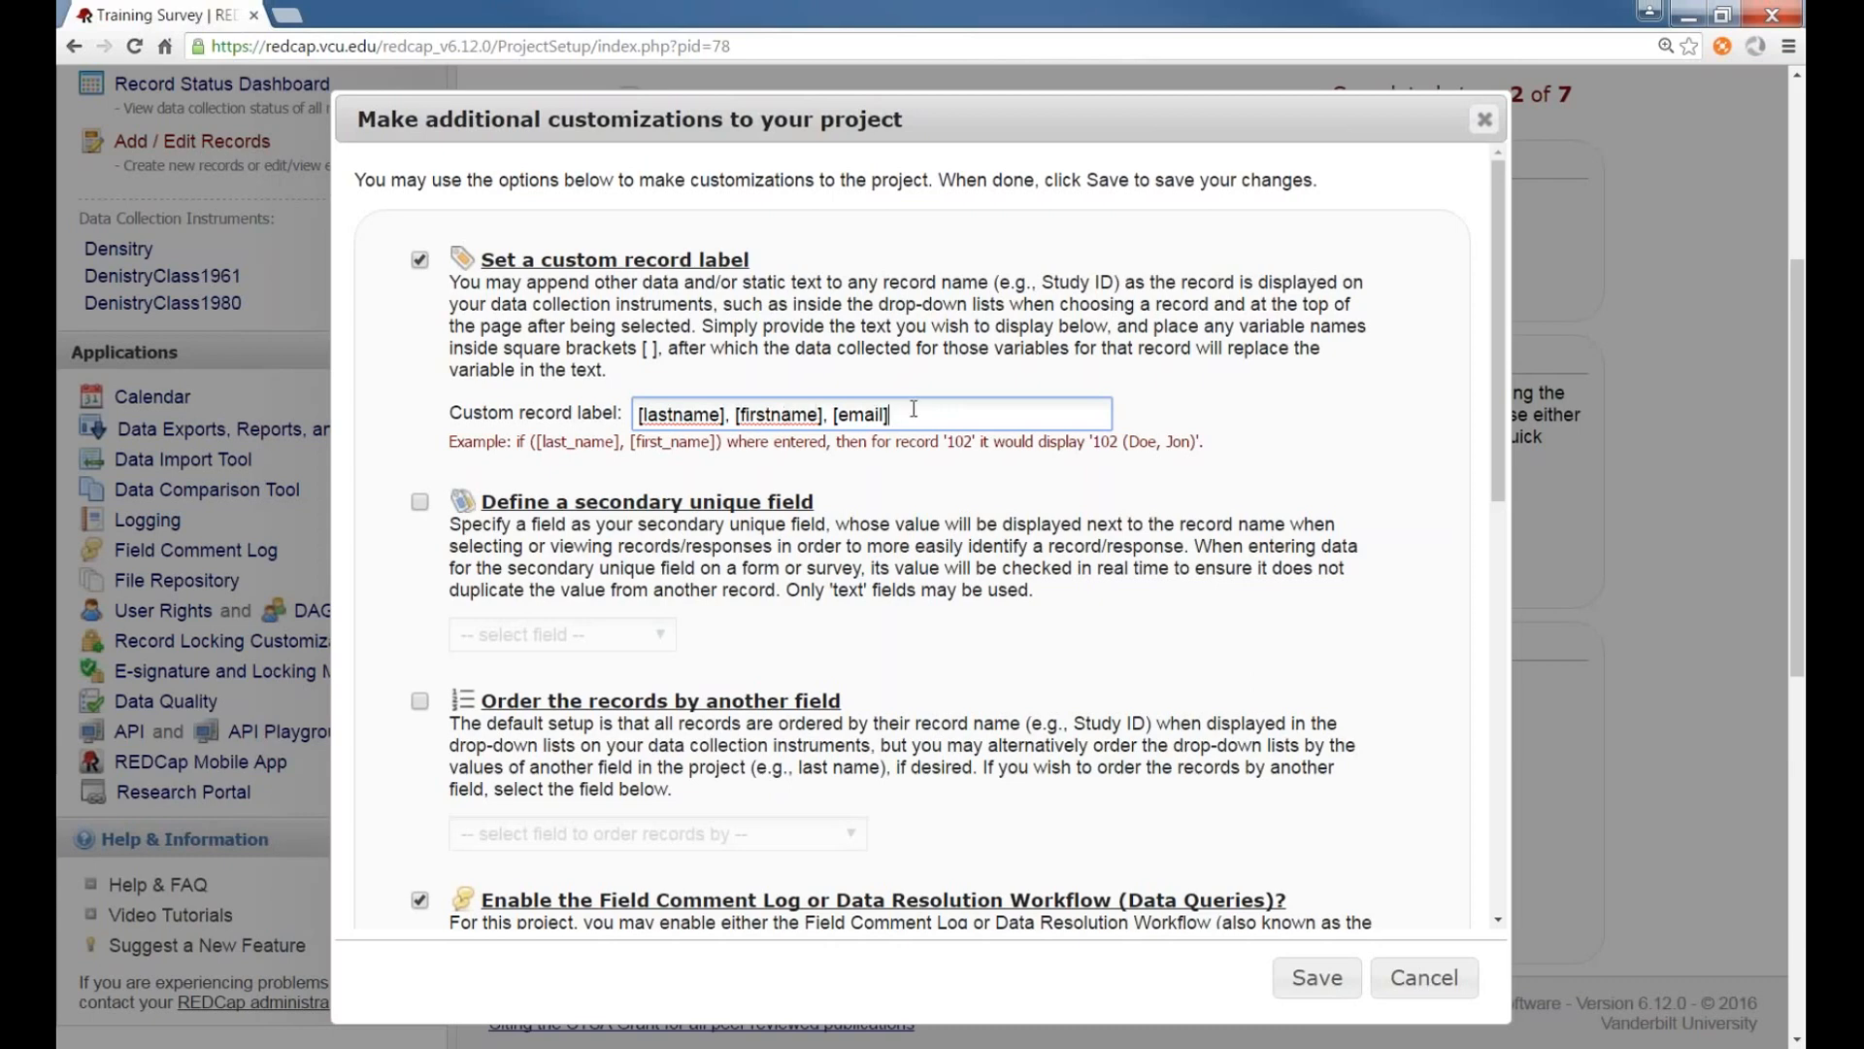
pyautogui.moveTo(917, 411); pyautogui.dragTo(583, 408)
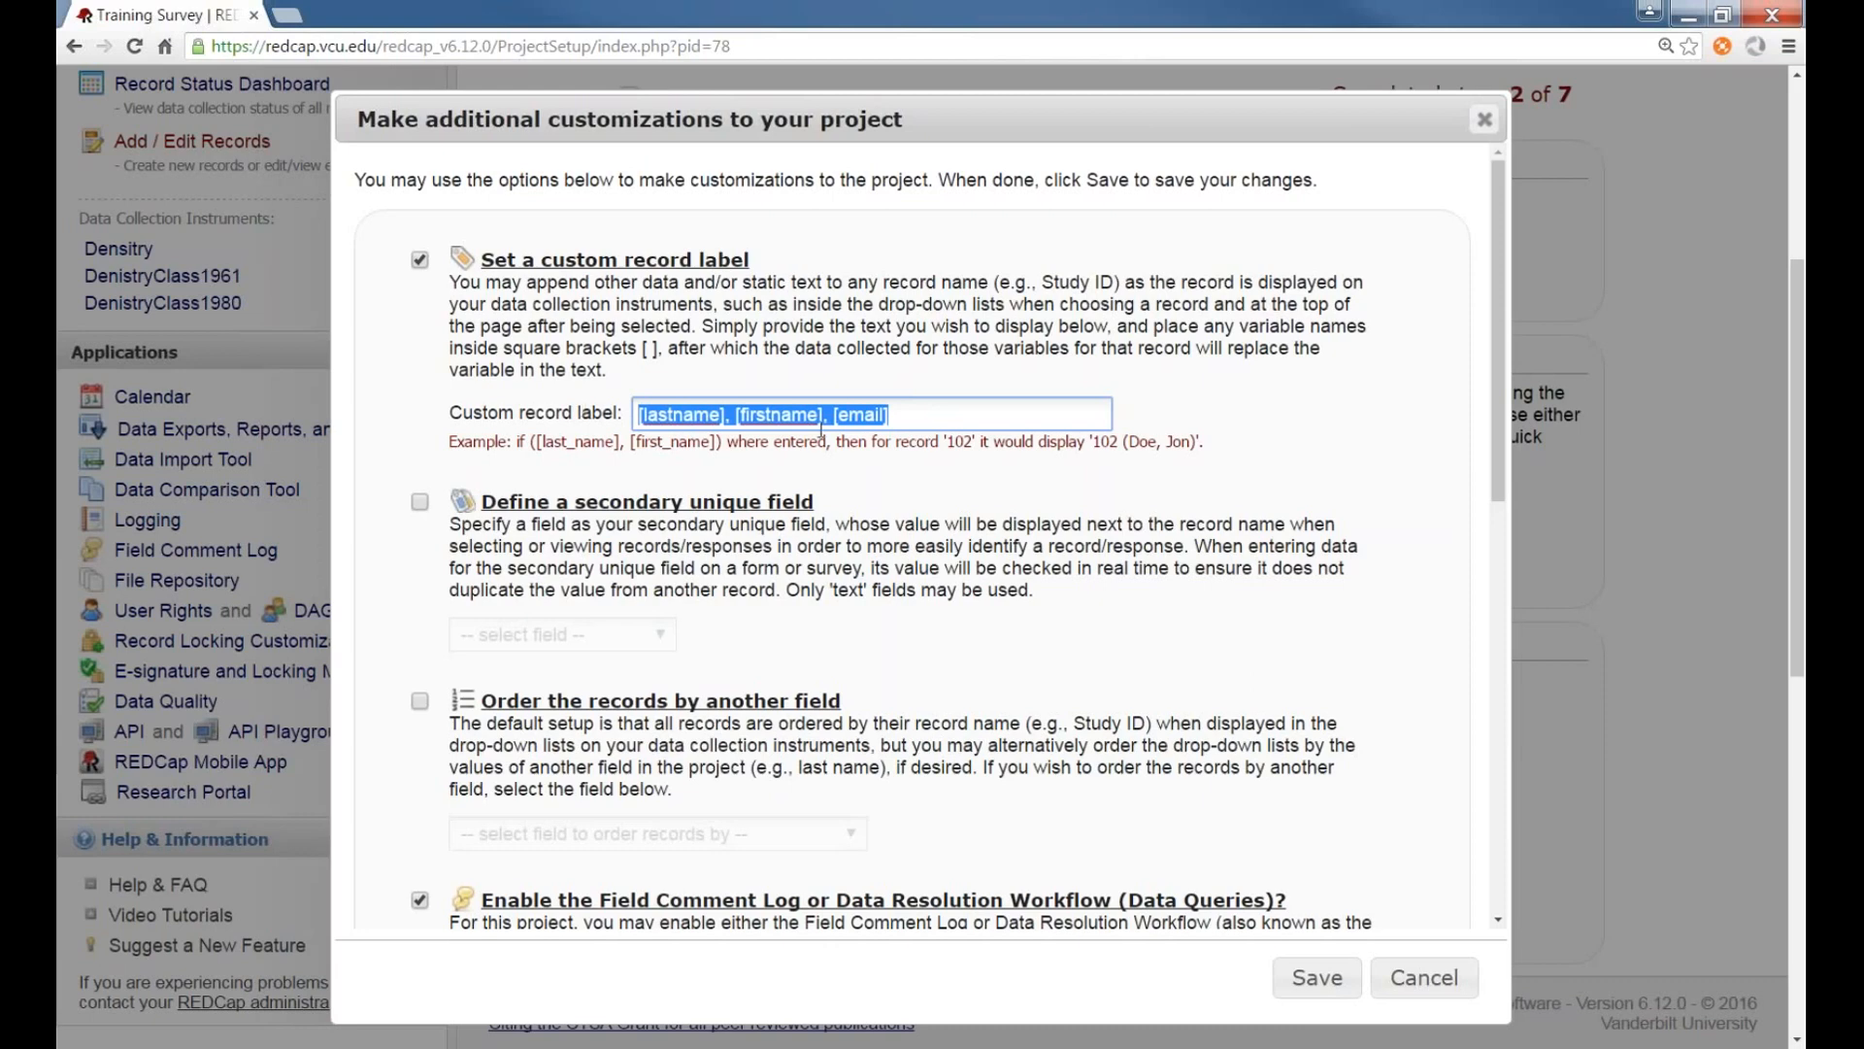
pyautogui.click(953, 422)
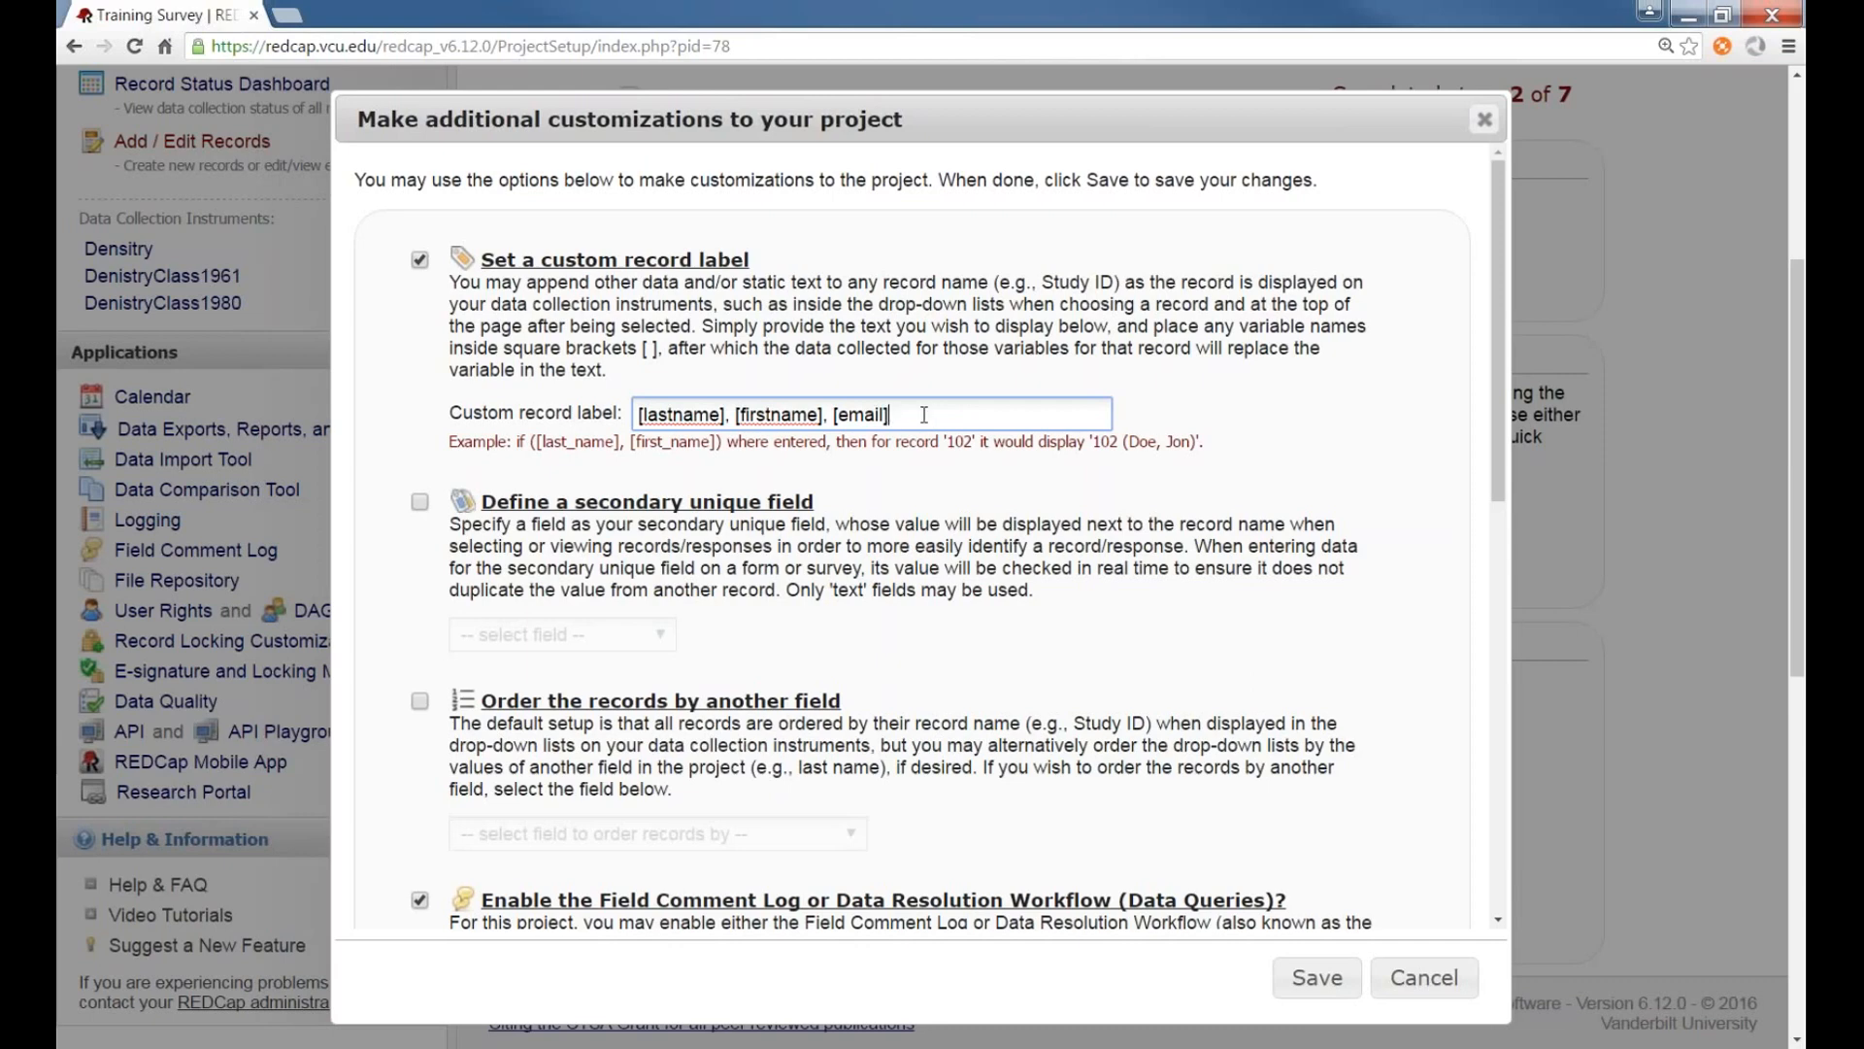
pyautogui.moveTo(898, 416); pyautogui.dragTo(617, 393)
pyautogui.click(956, 415)
pyautogui.doubleClick(680, 415)
pyautogui.click(785, 415)
pyautogui.press('BackSpace')
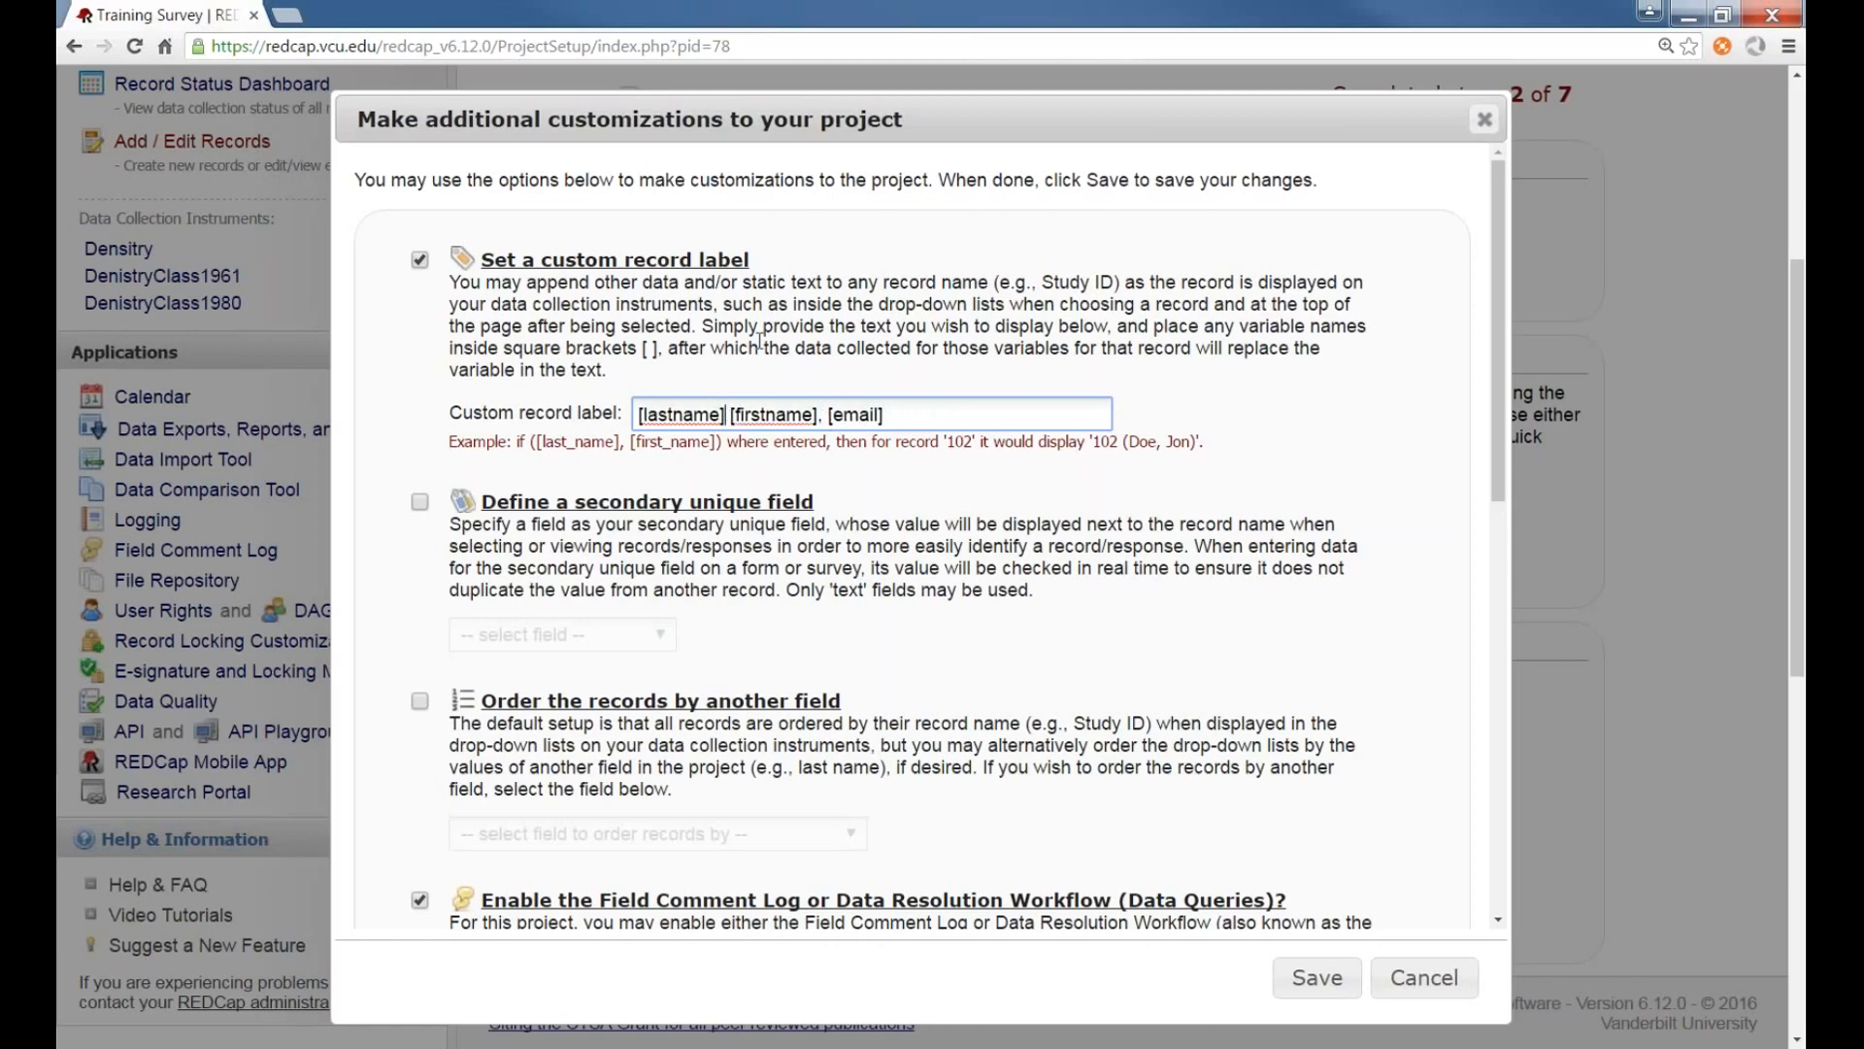
pyautogui.write('-')
pyautogui.click(843, 414)
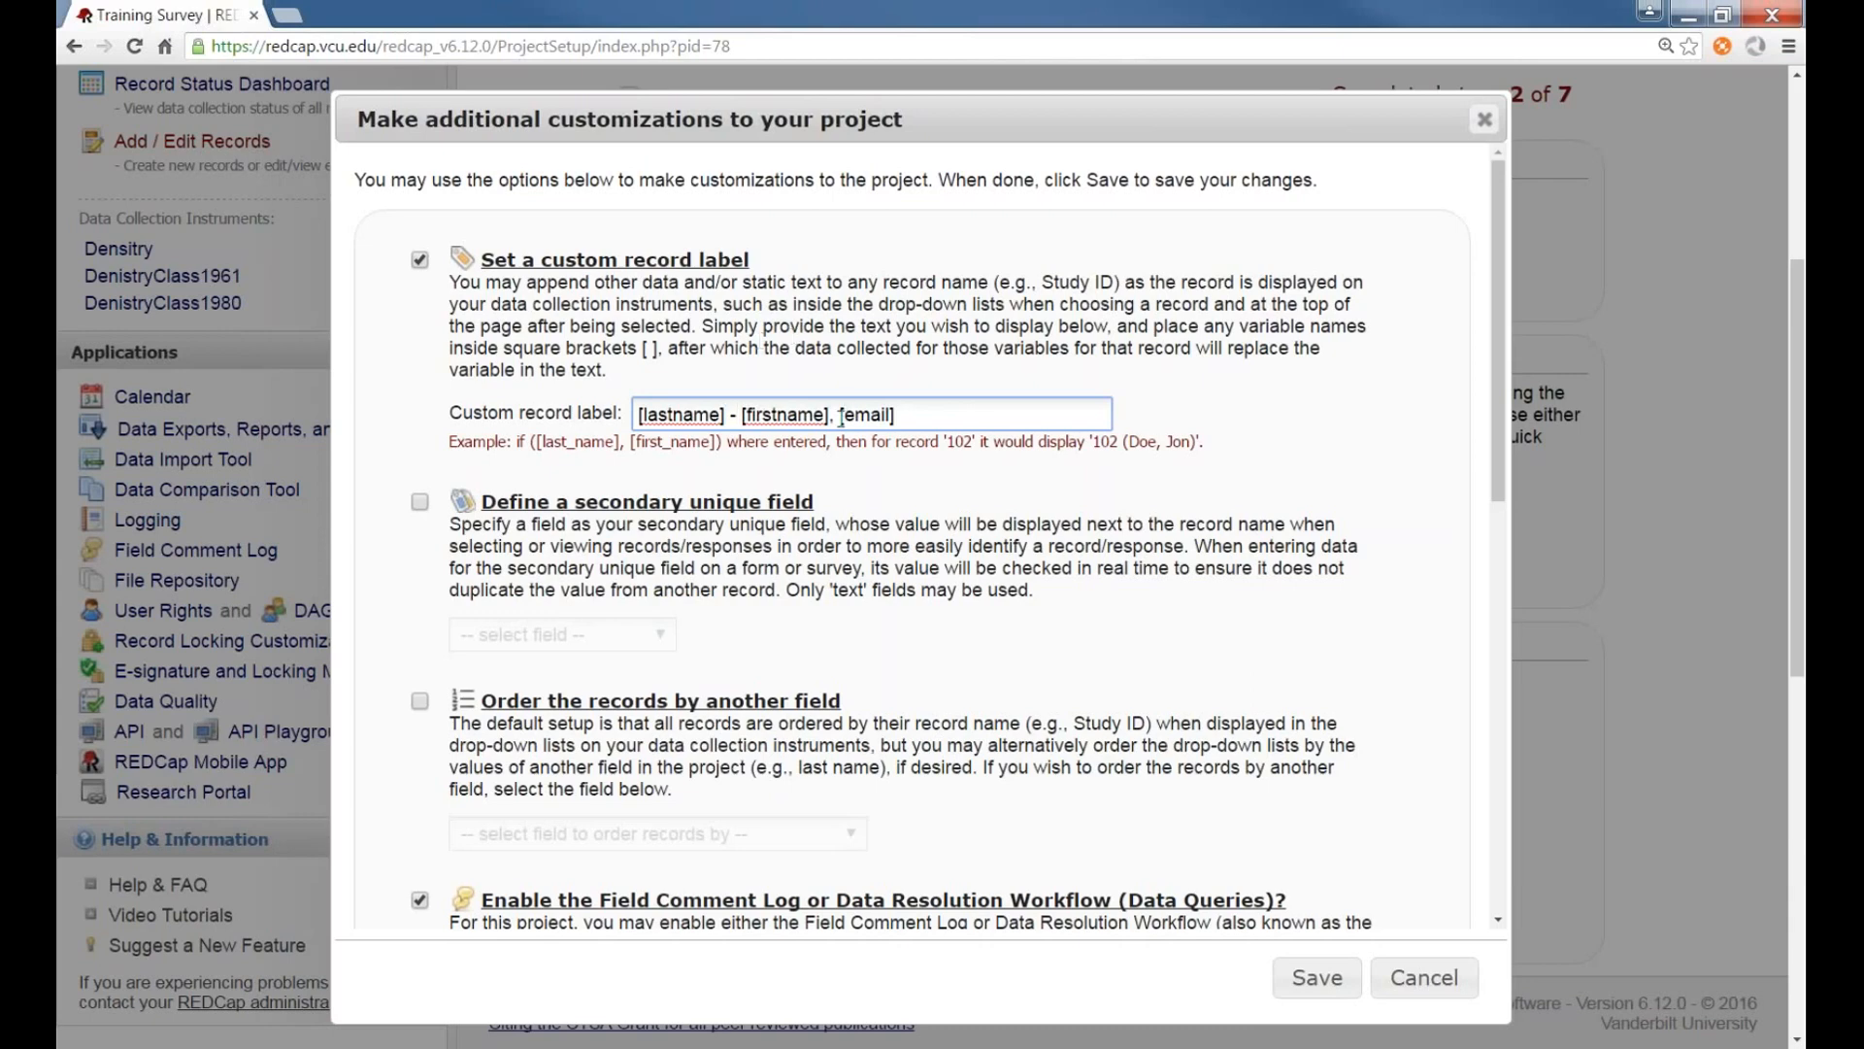
pyautogui.press('BackSpace')
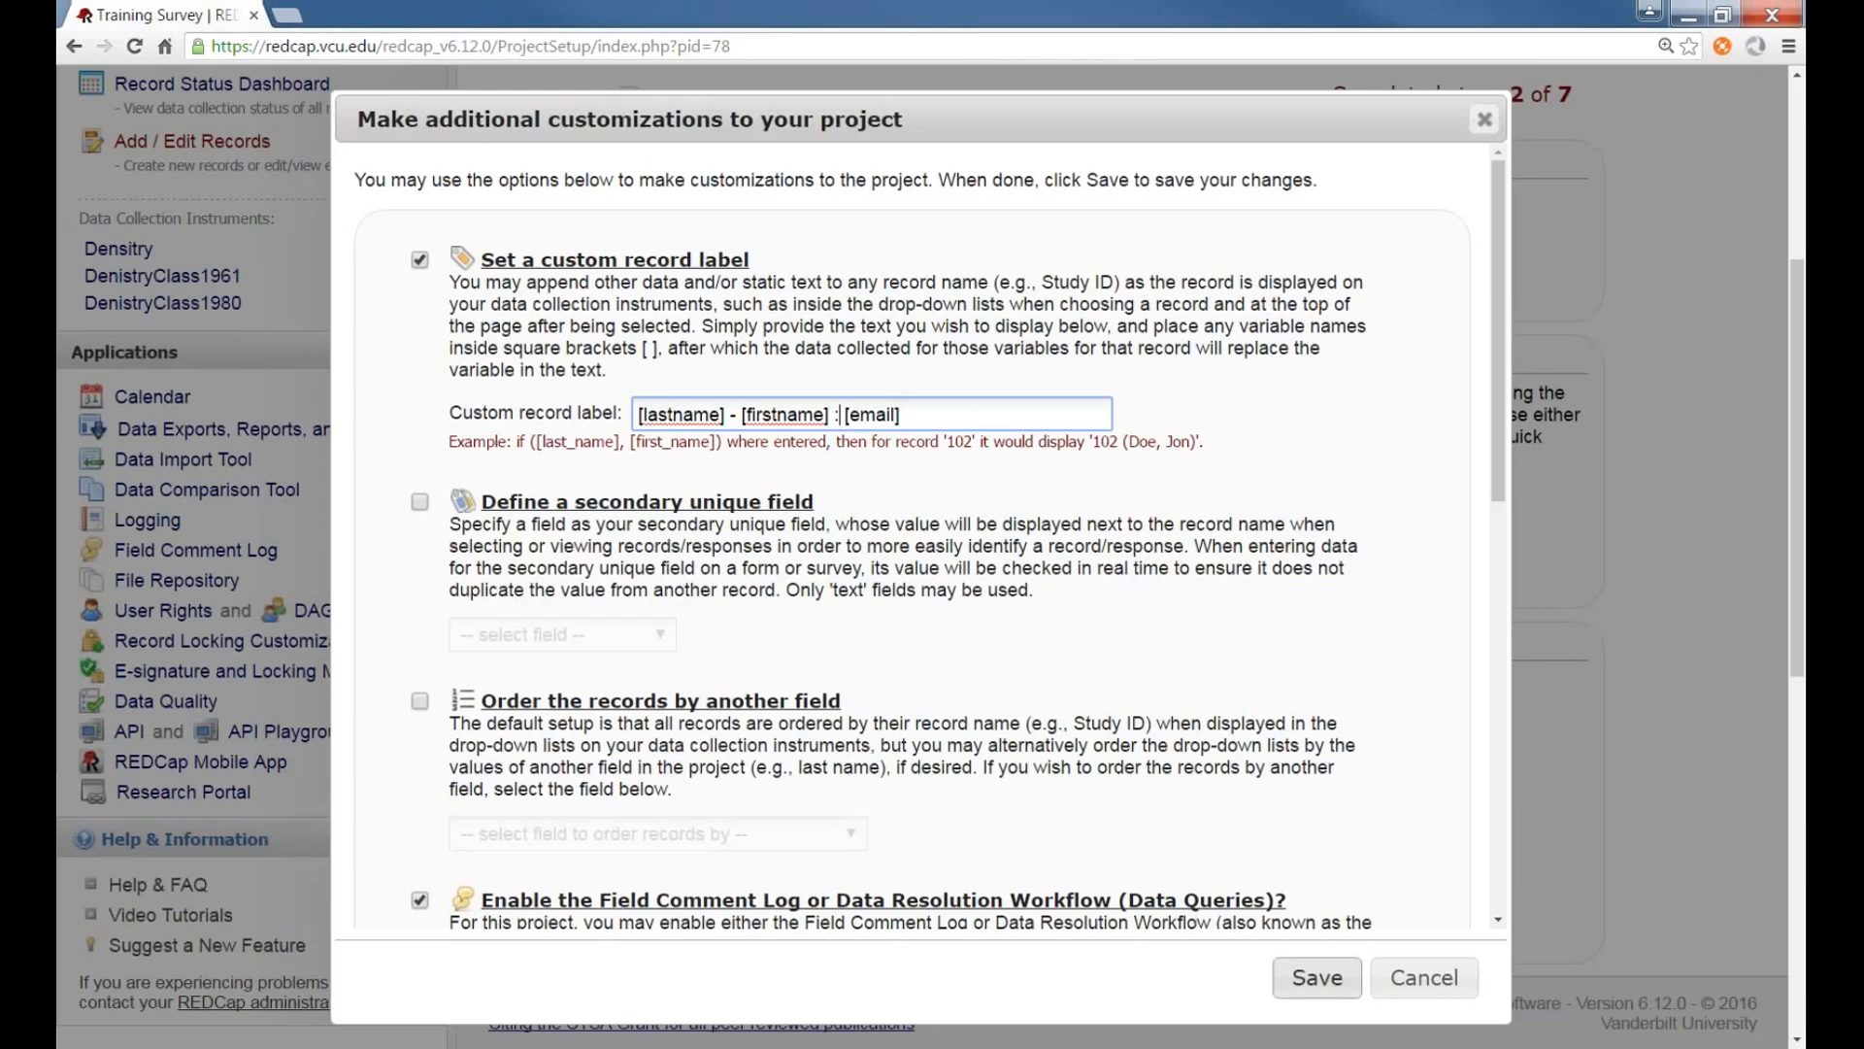
pyautogui.click(1317, 977)
# Open the Density form's complete responses list to check how records are labelled
pyautogui.click(119, 665)
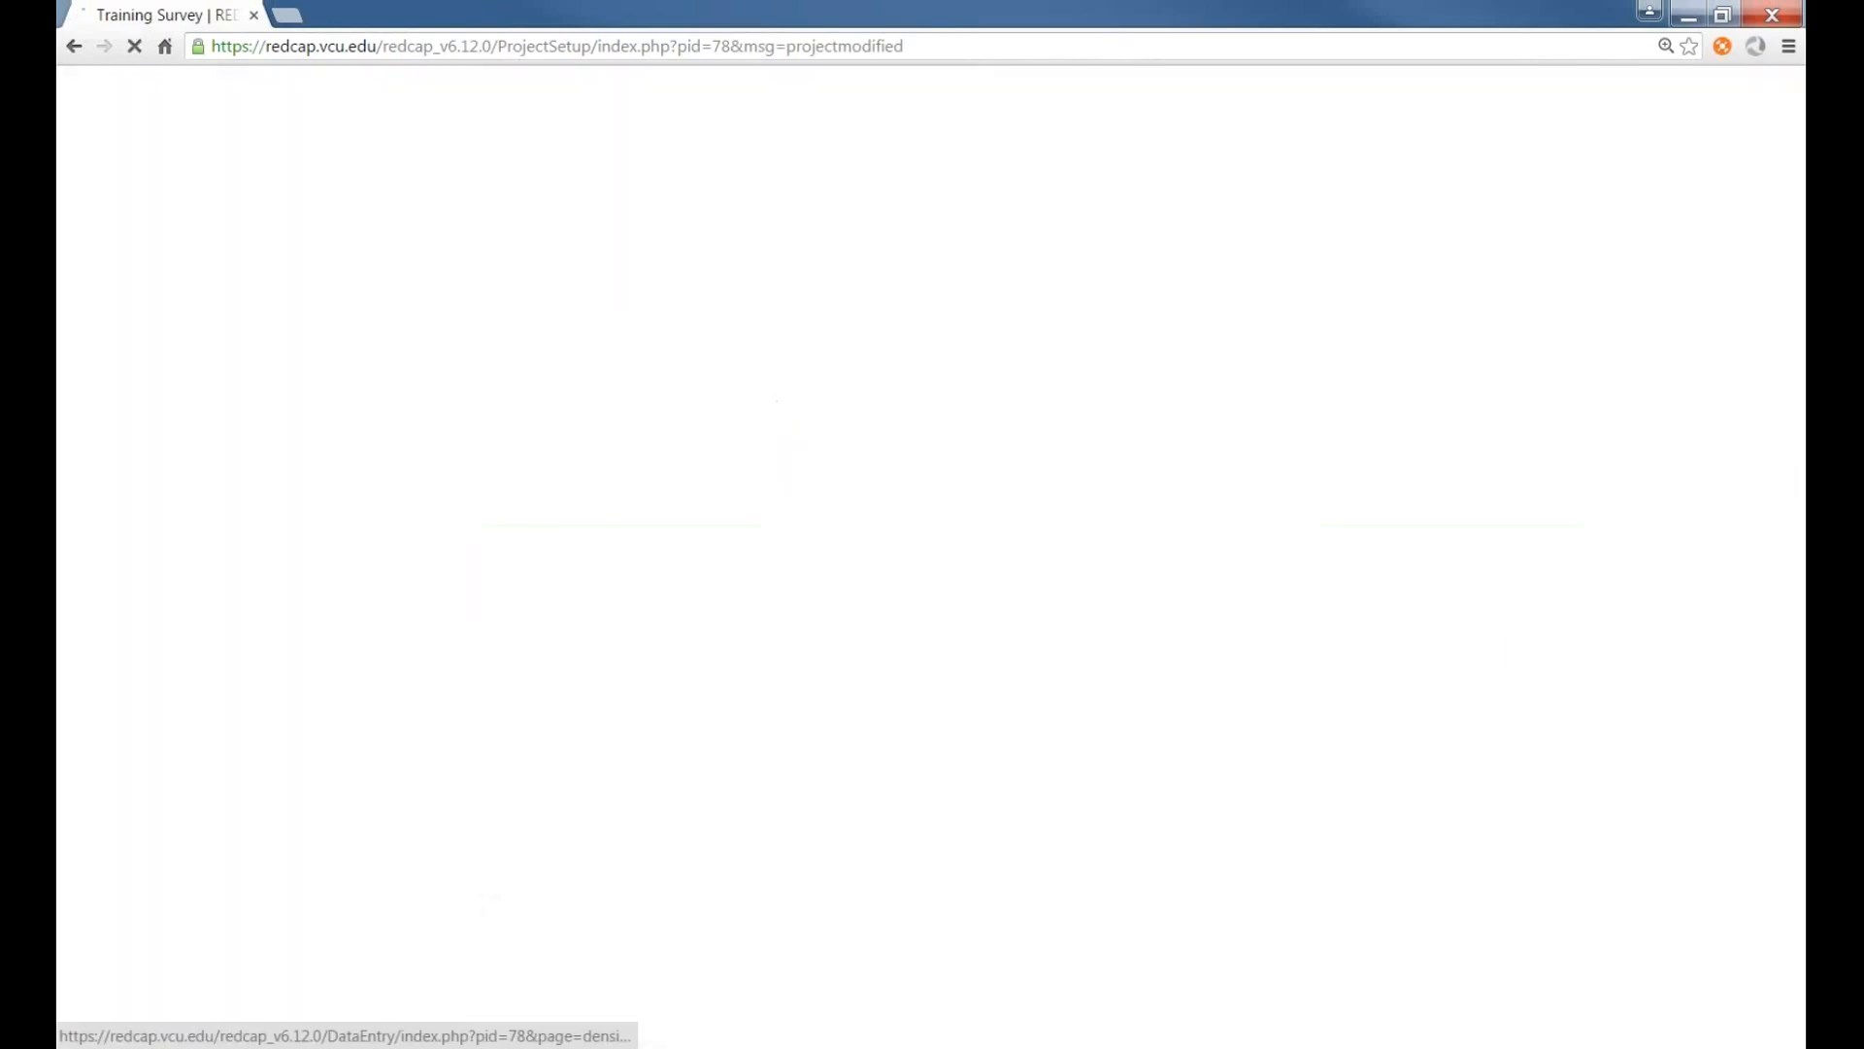
pyautogui.click(1209, 768)
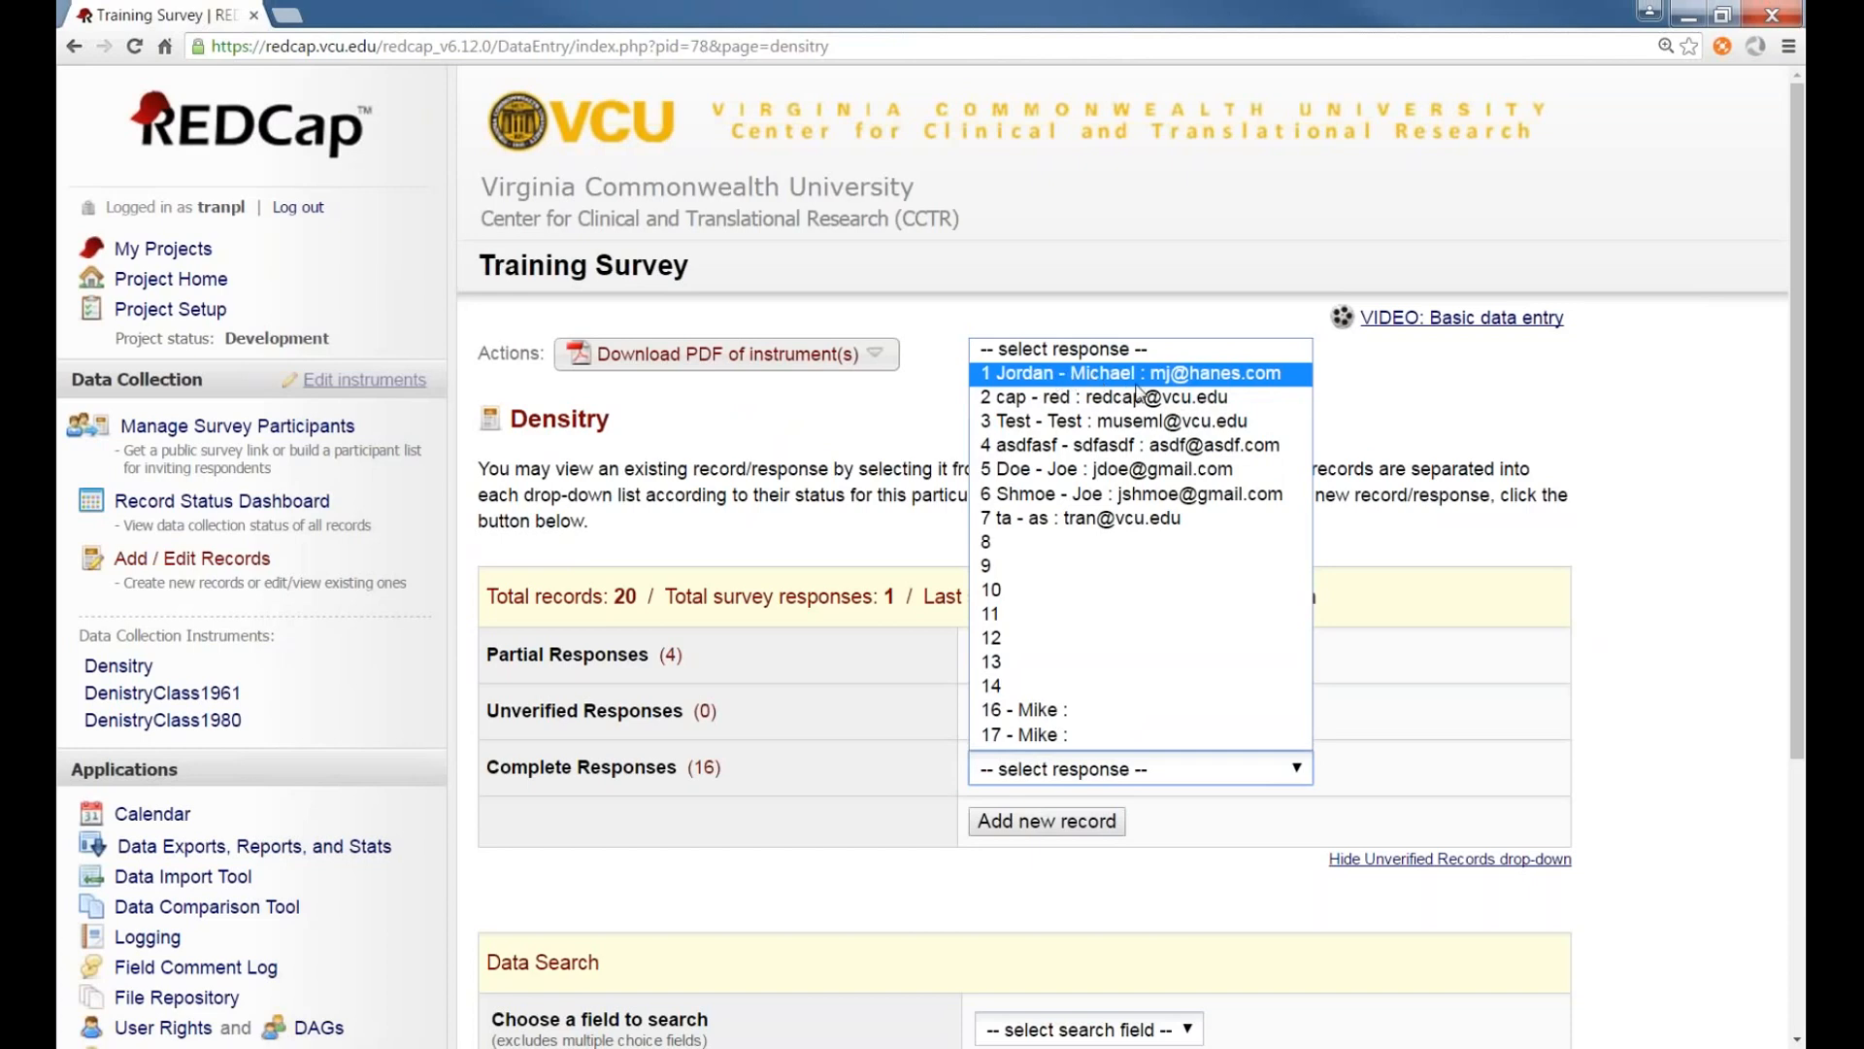
# Close the complete responses list and return to Project Setup
pyautogui.click(1405, 551)
pyautogui.click(1405, 550)
pyautogui.scroll(-2, 604, 575)
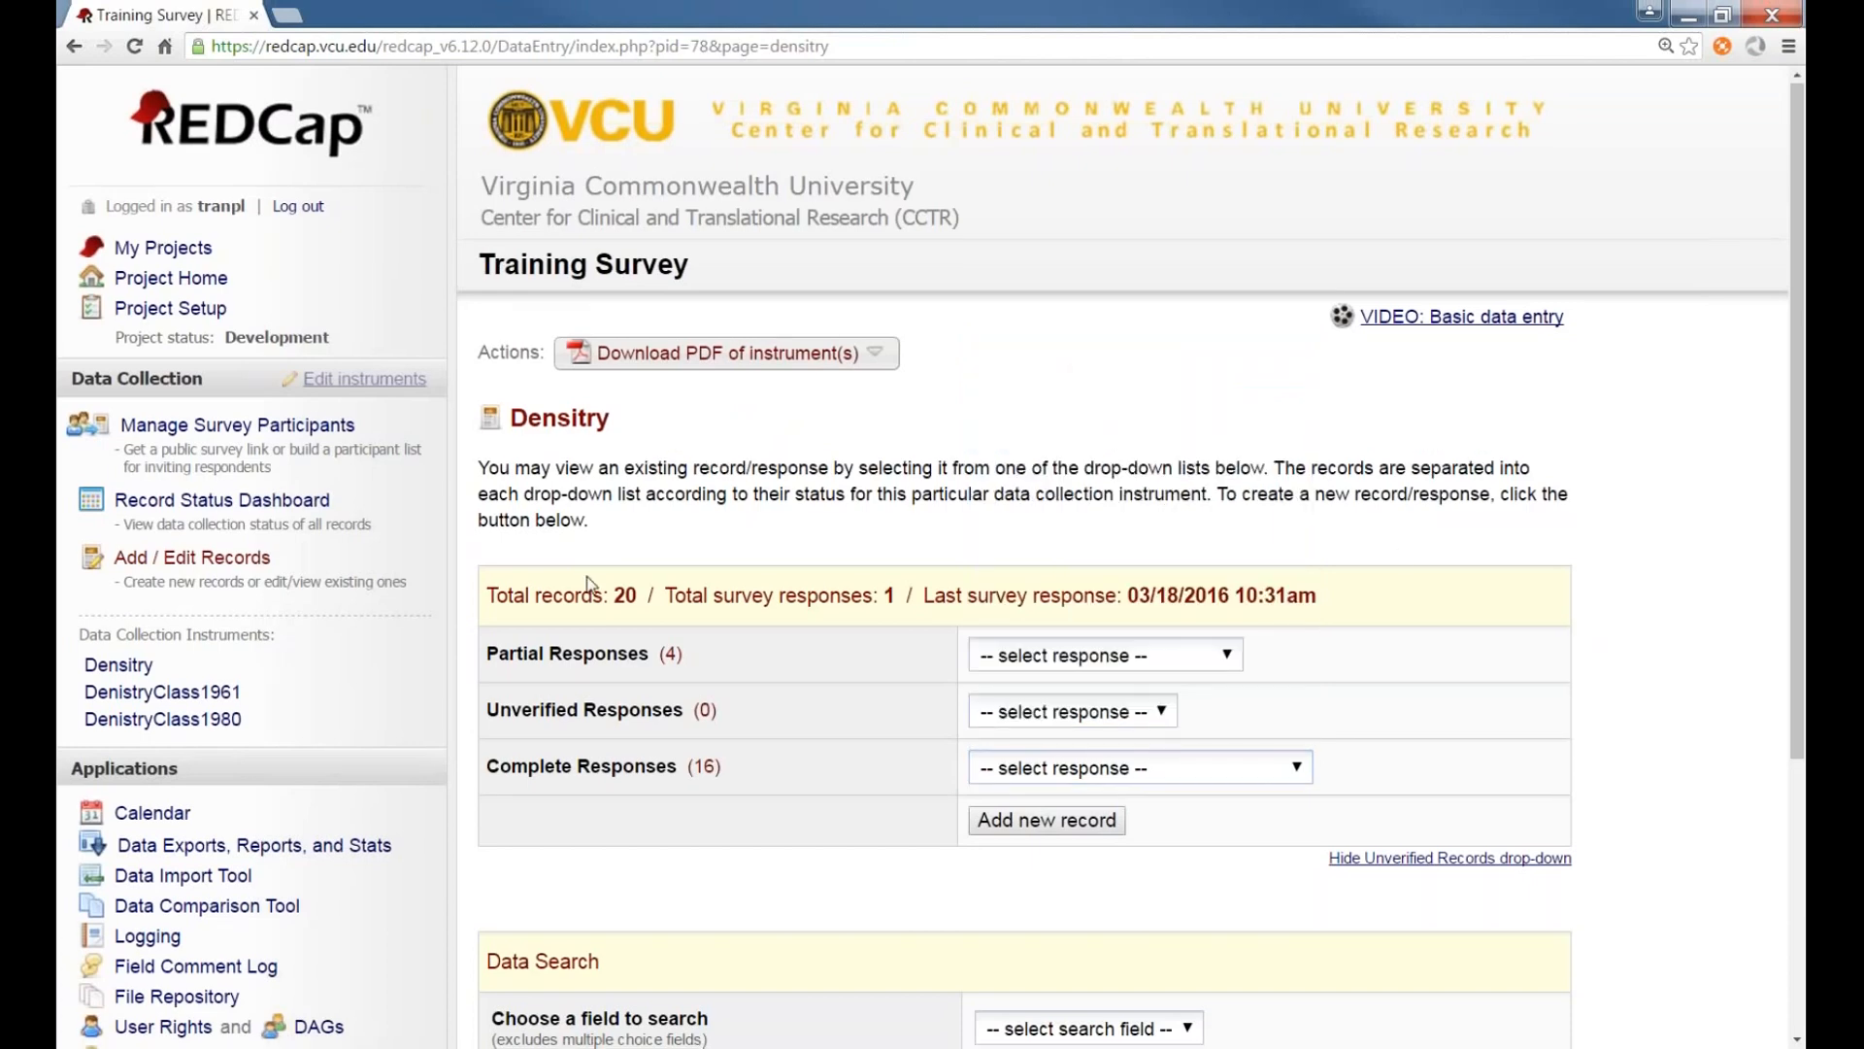
pyautogui.scroll(-1, 607, 582)
pyautogui.click(170, 103)
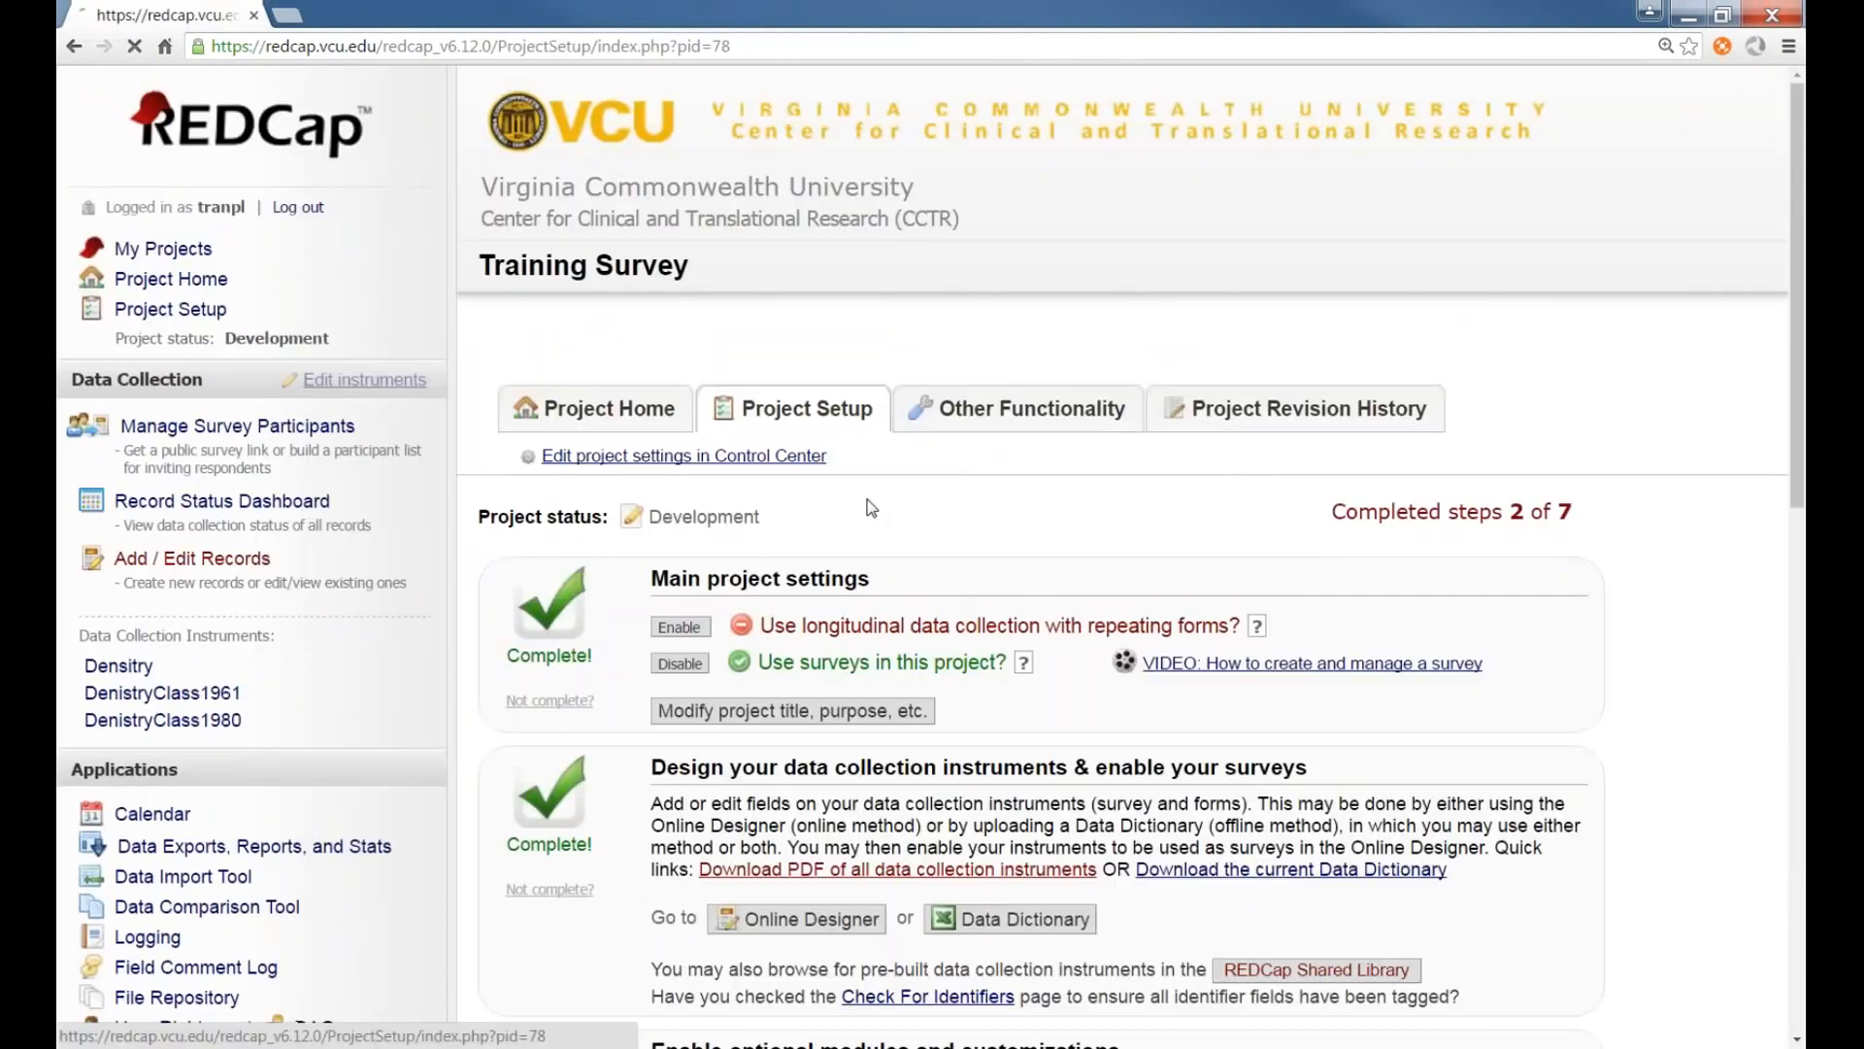
# Open the additional customizations dialog to review its options, then cancel it
pyautogui.scroll(-5, 1007, 604)
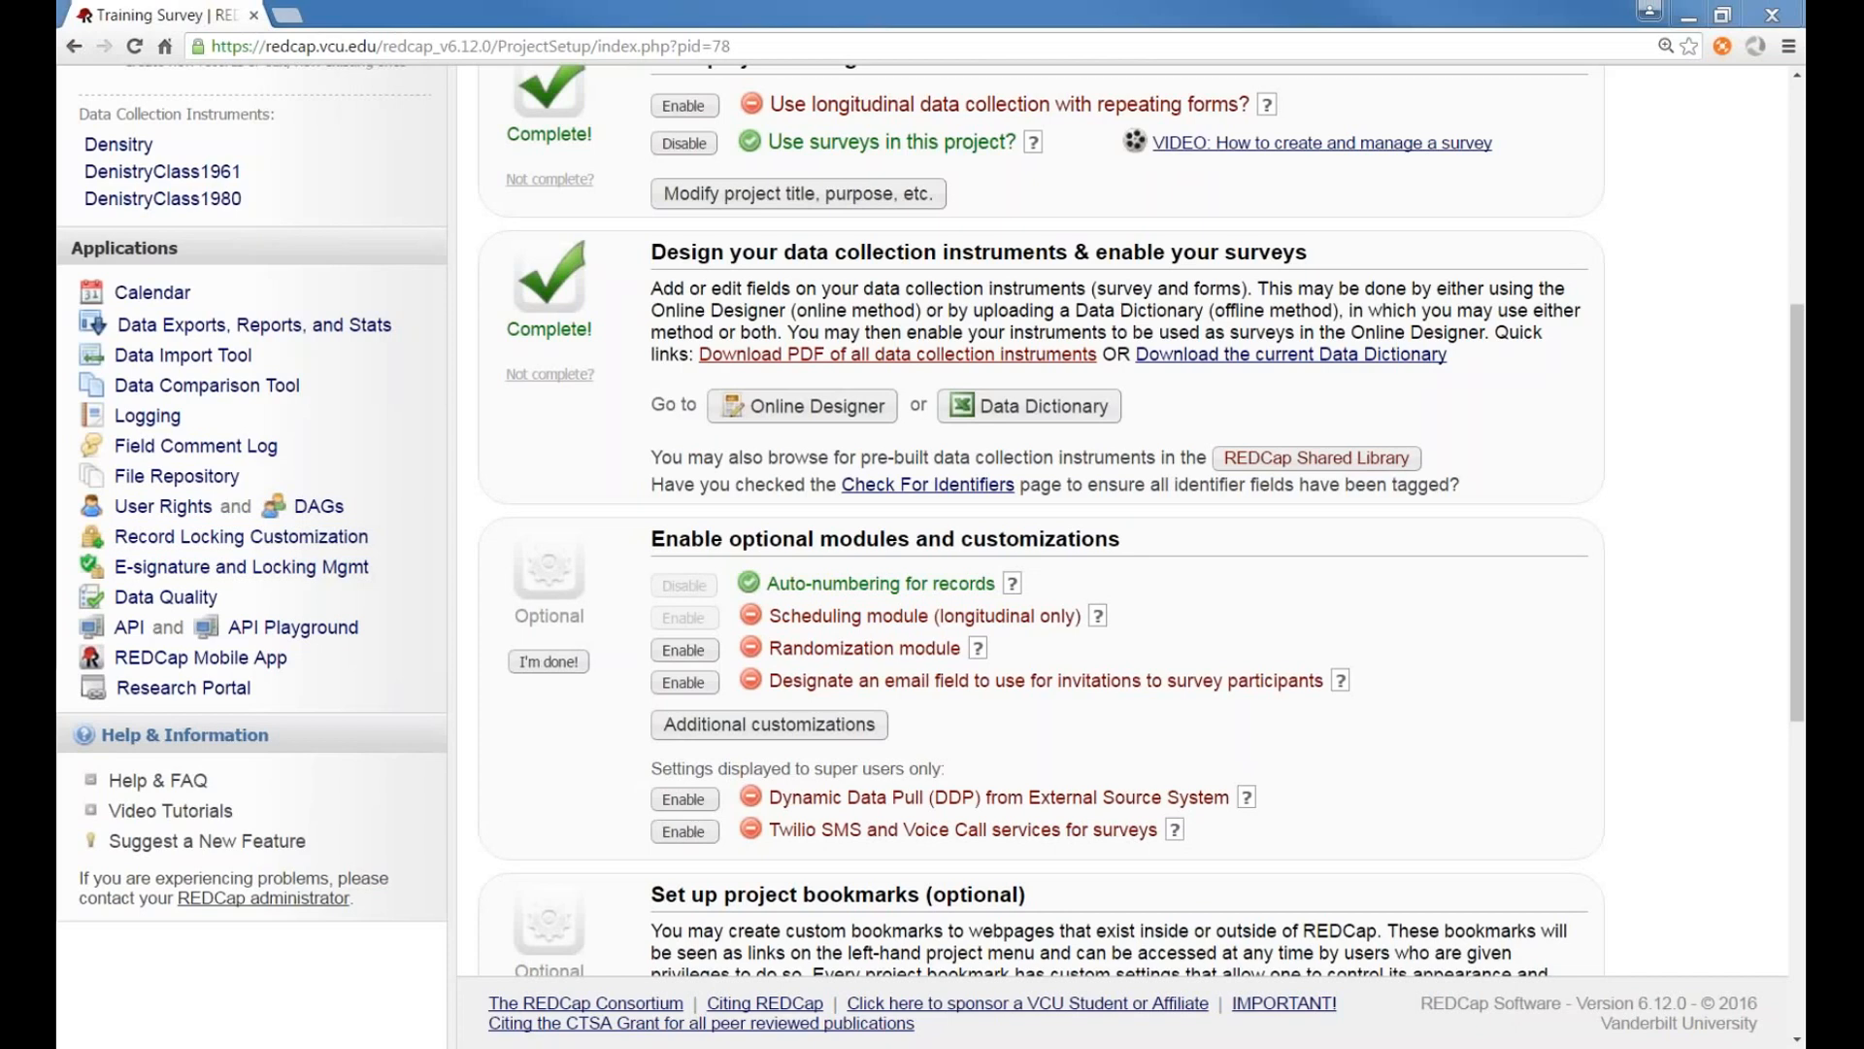
pyautogui.click(804, 740)
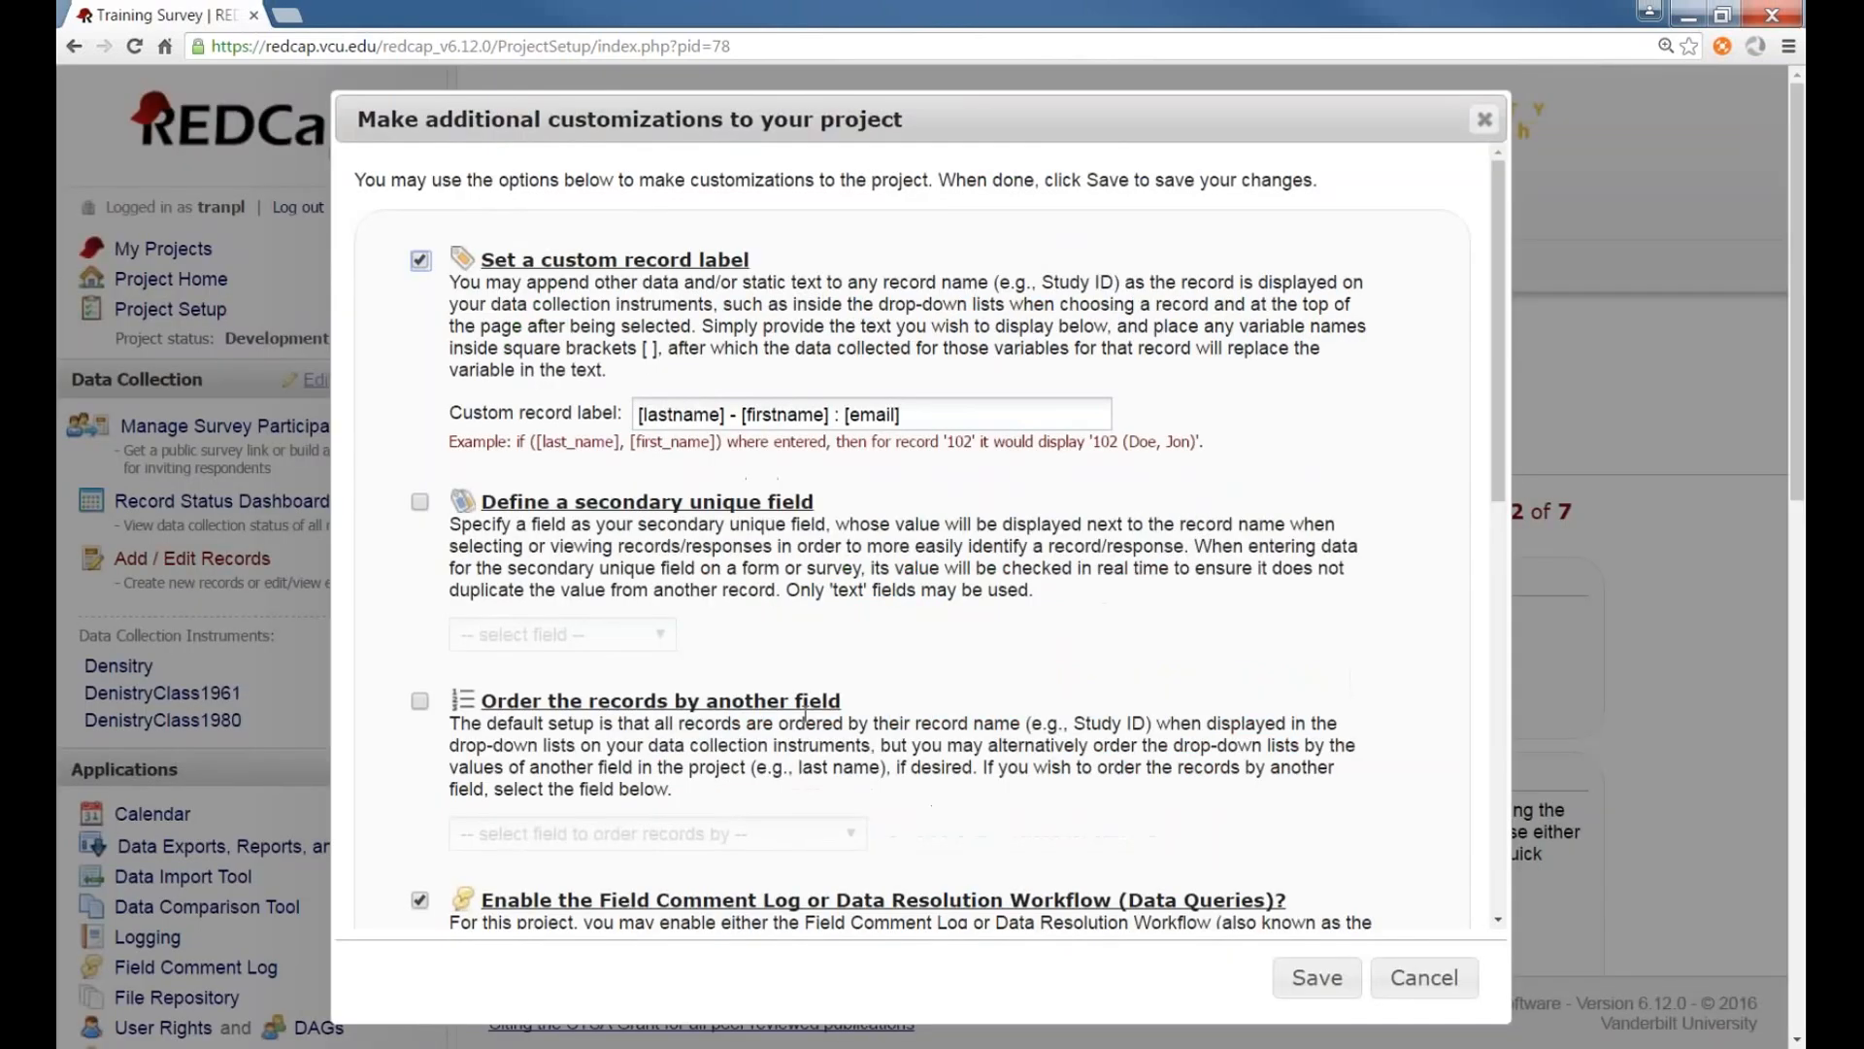
pyautogui.scroll(-5, 806, 706)
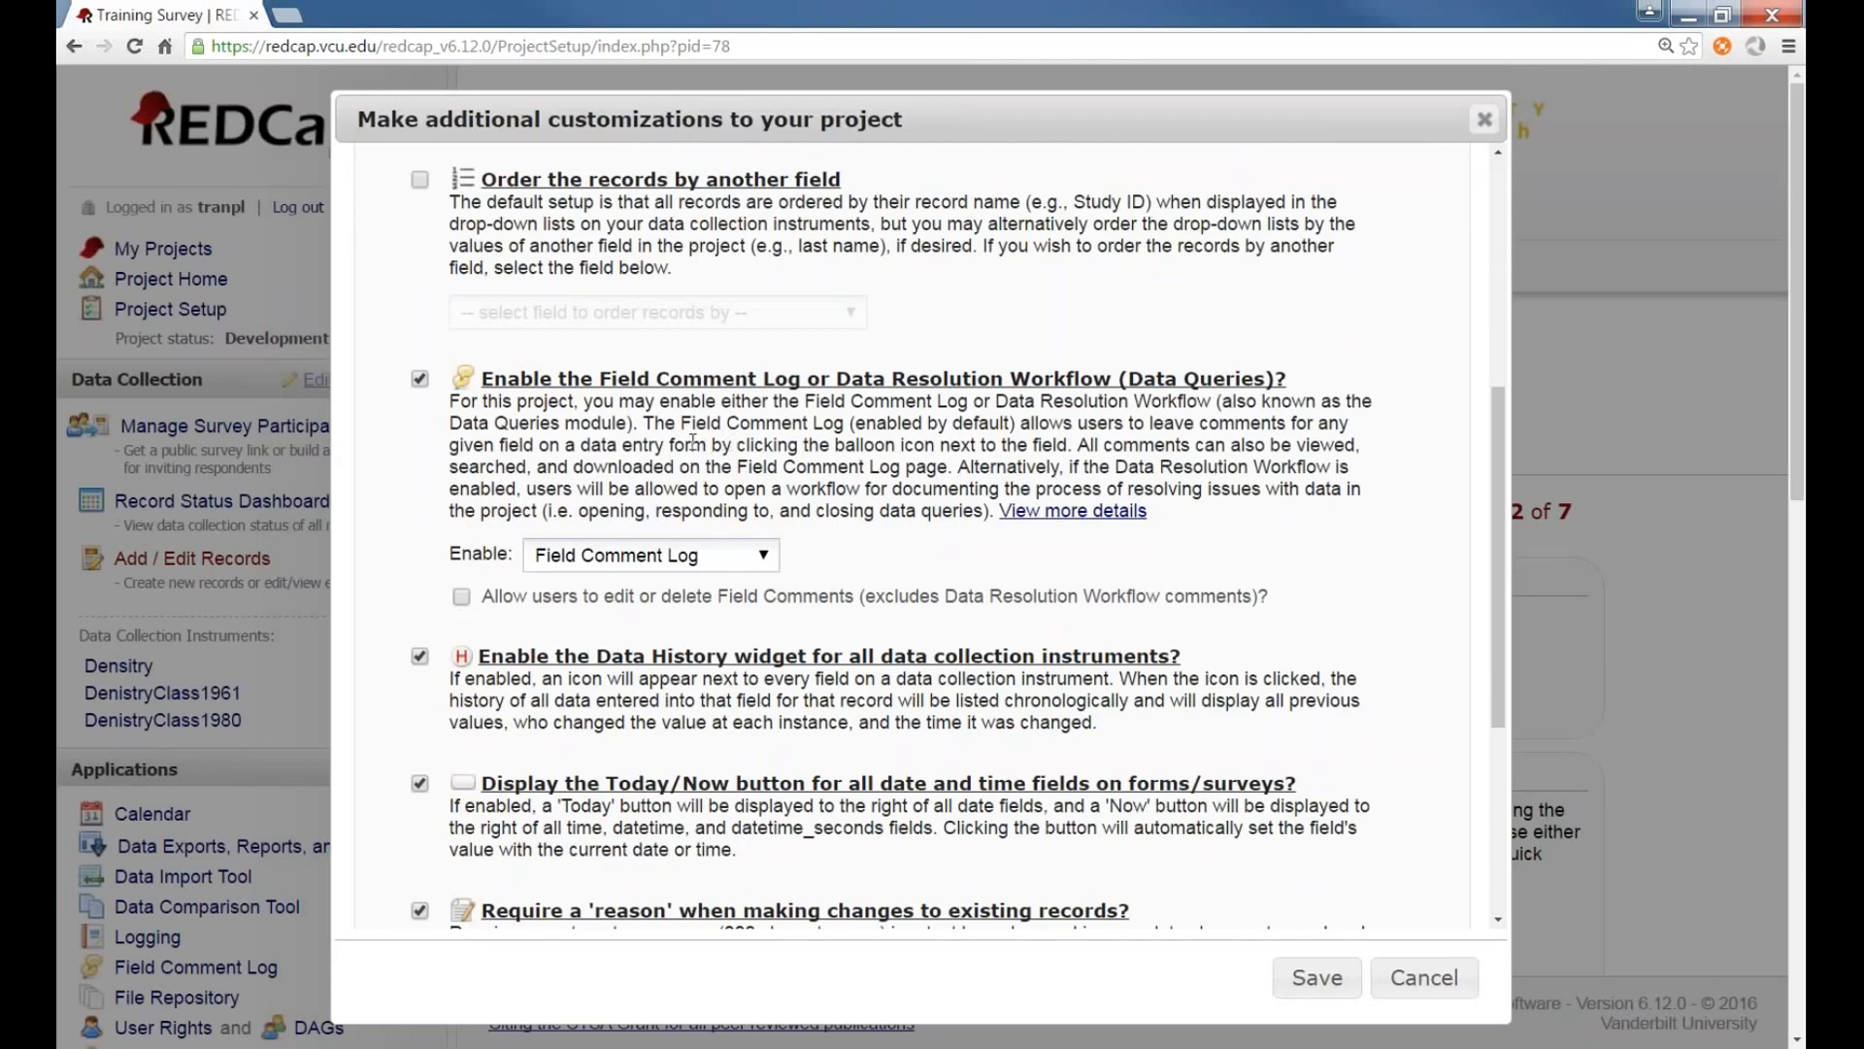
pyautogui.scroll(-3, 491, 648)
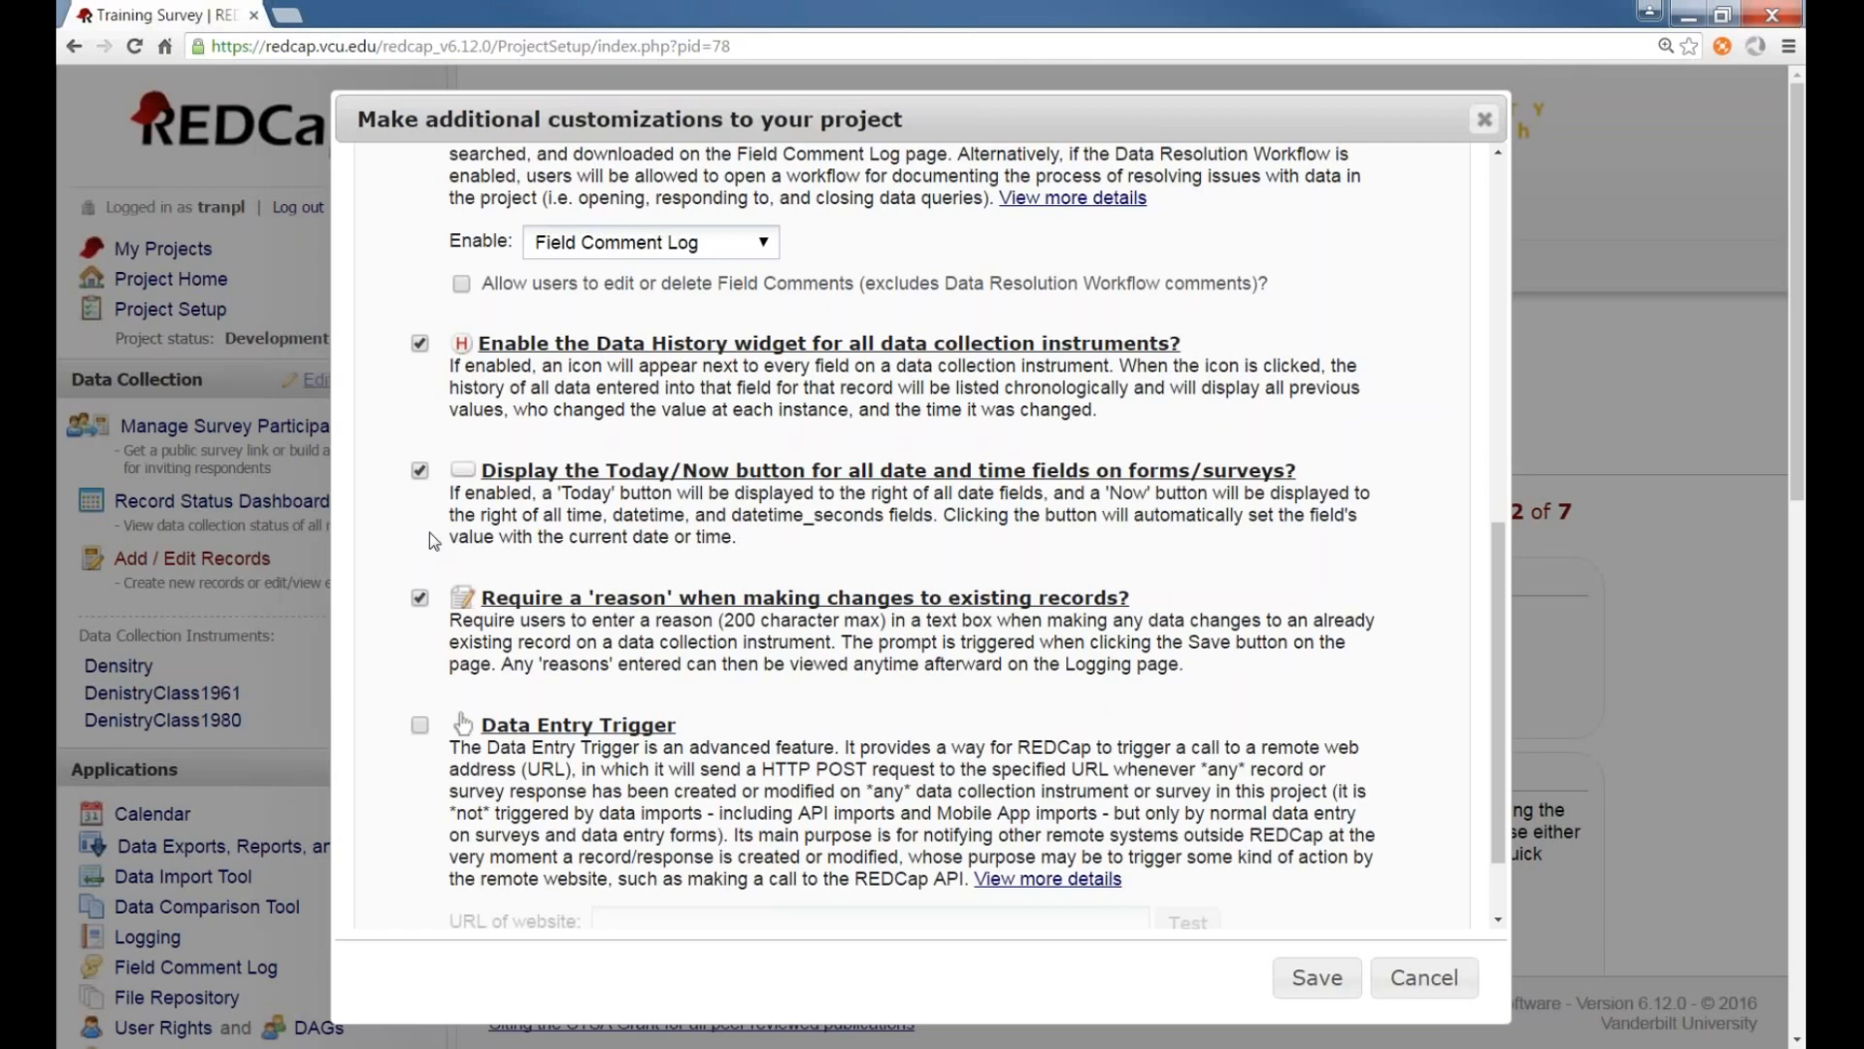
pyautogui.scroll(2, 450, 540)
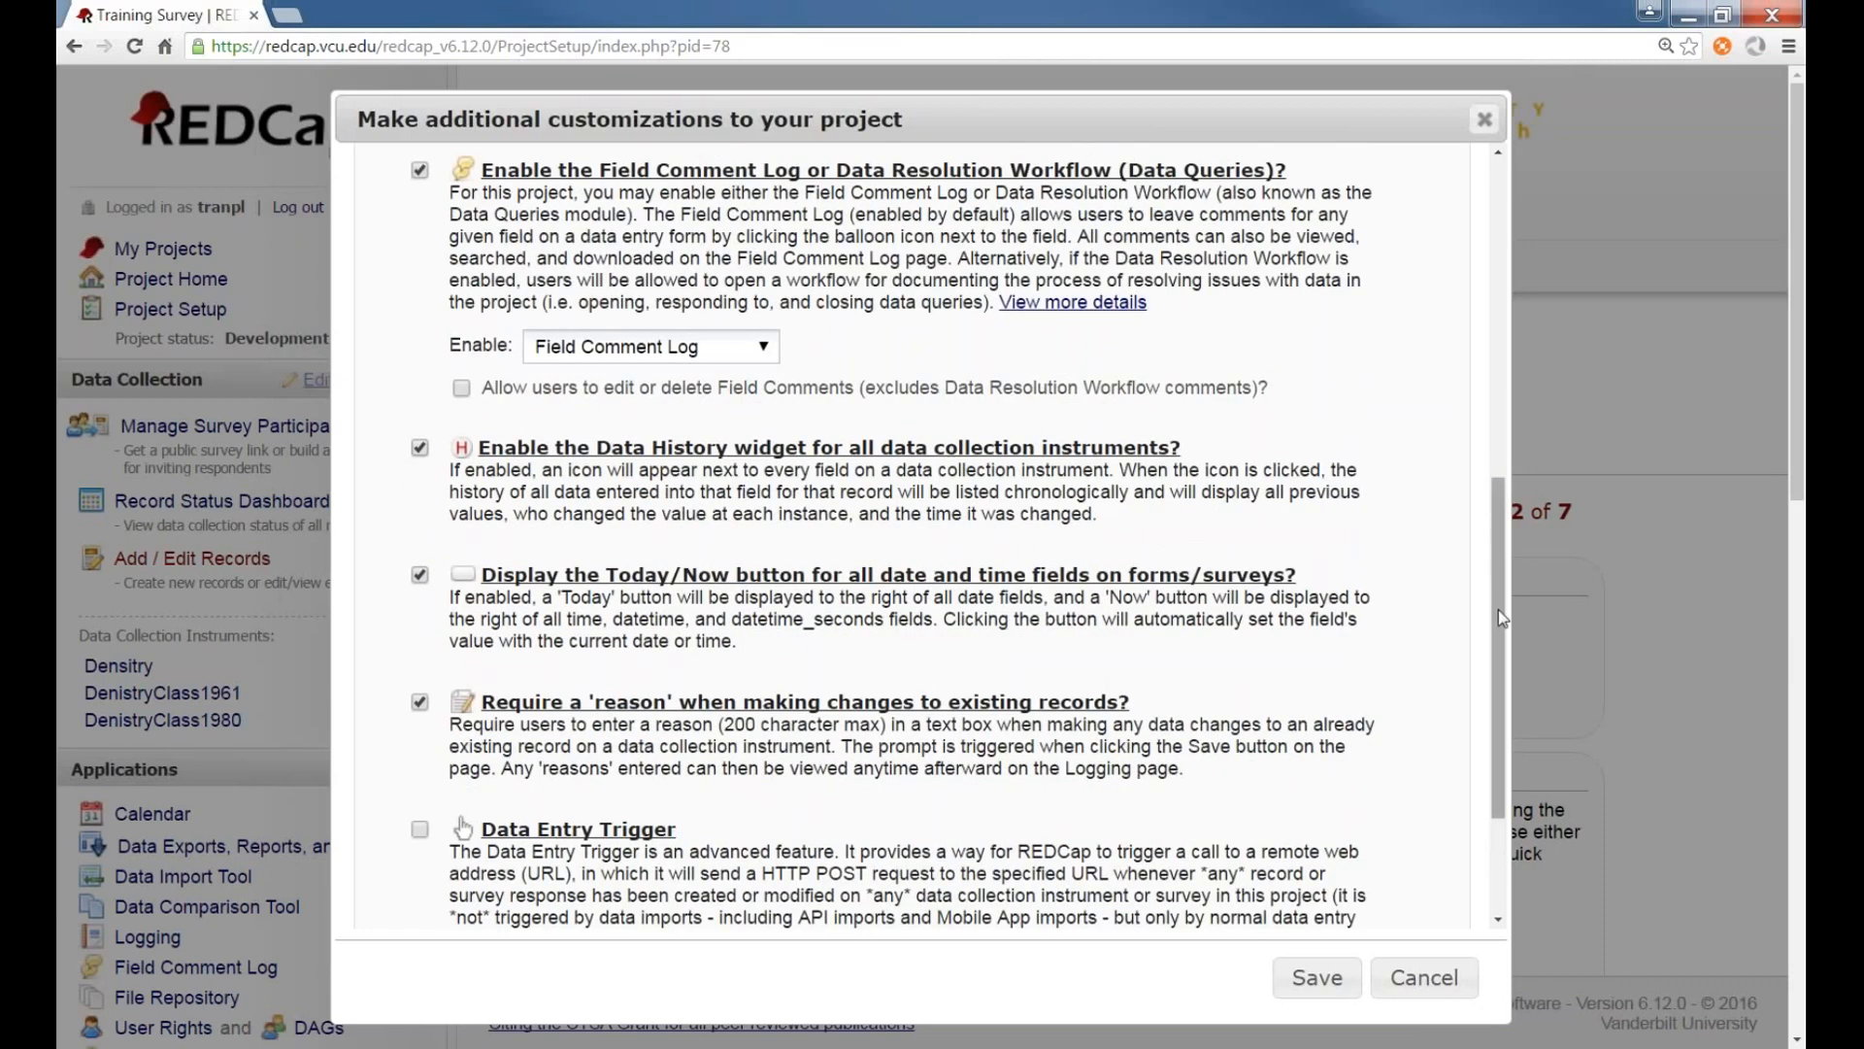
pyautogui.moveTo(1499, 610); pyautogui.dragTo(1496, 549)
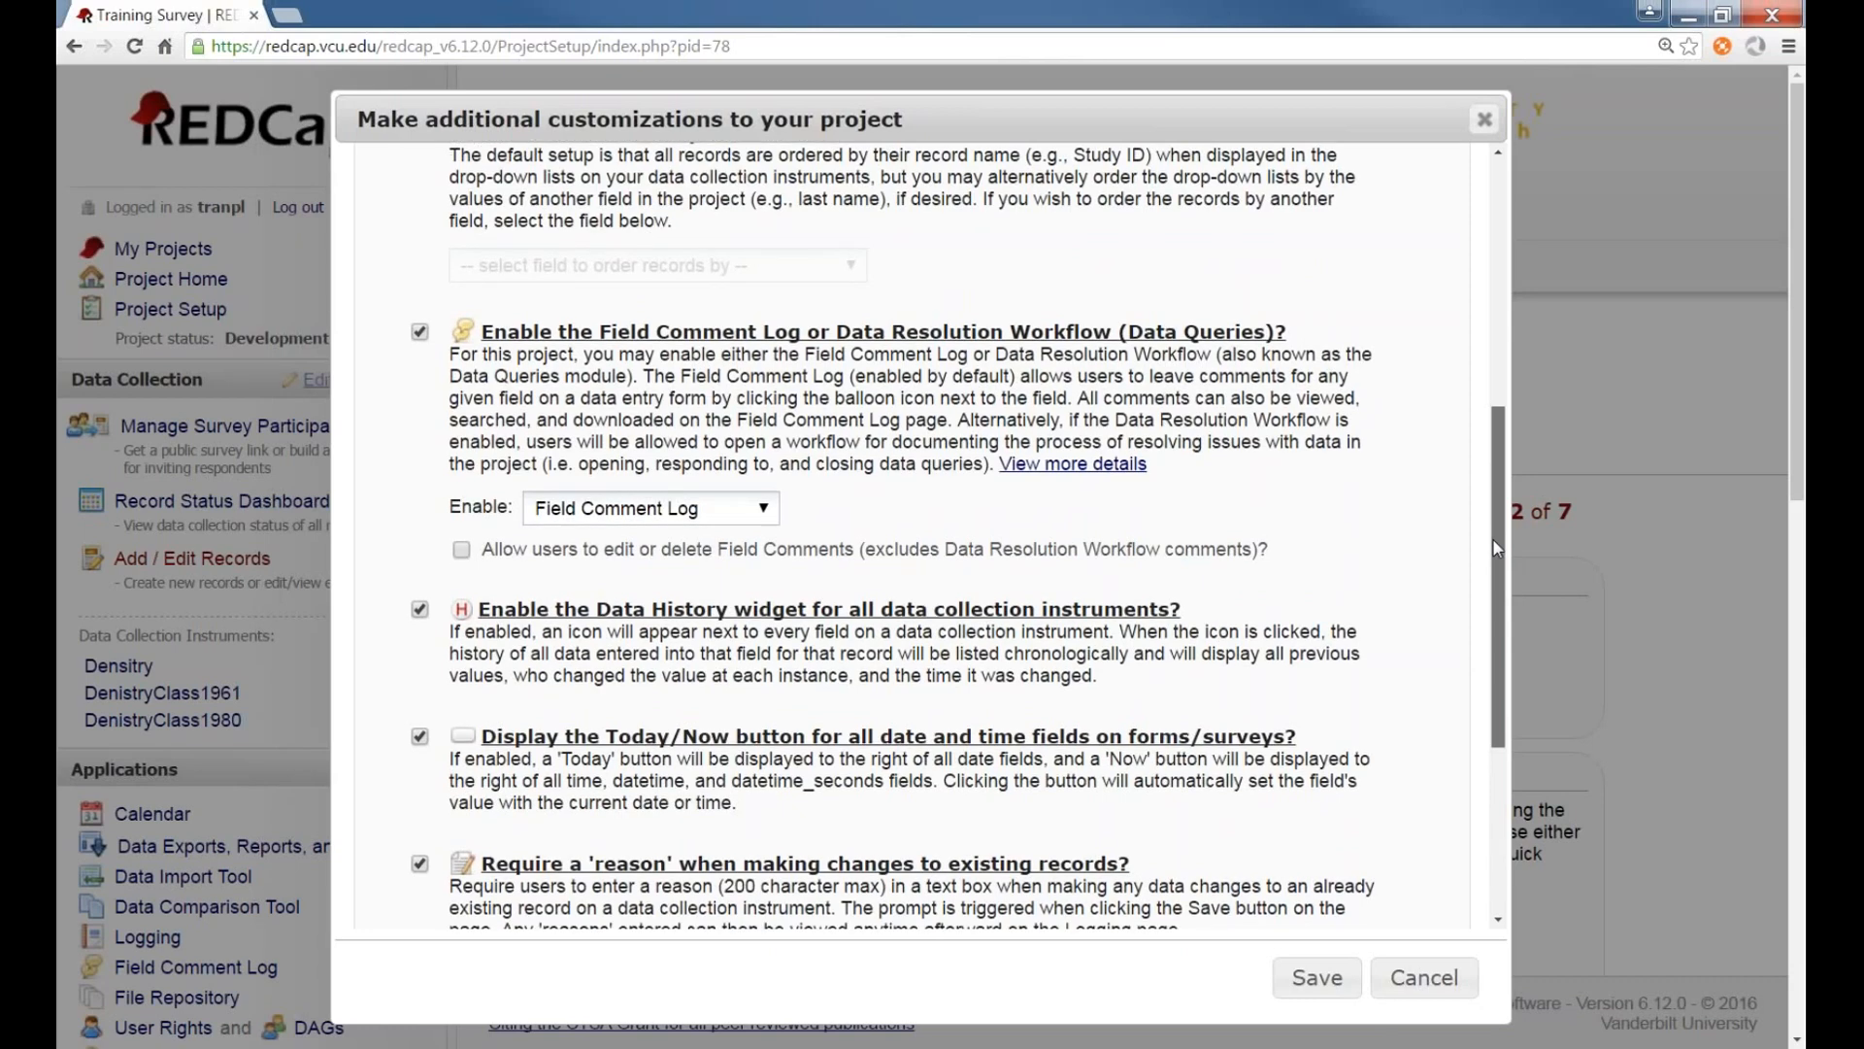
pyautogui.moveTo(1493, 539); pyautogui.dragTo(1492, 546)
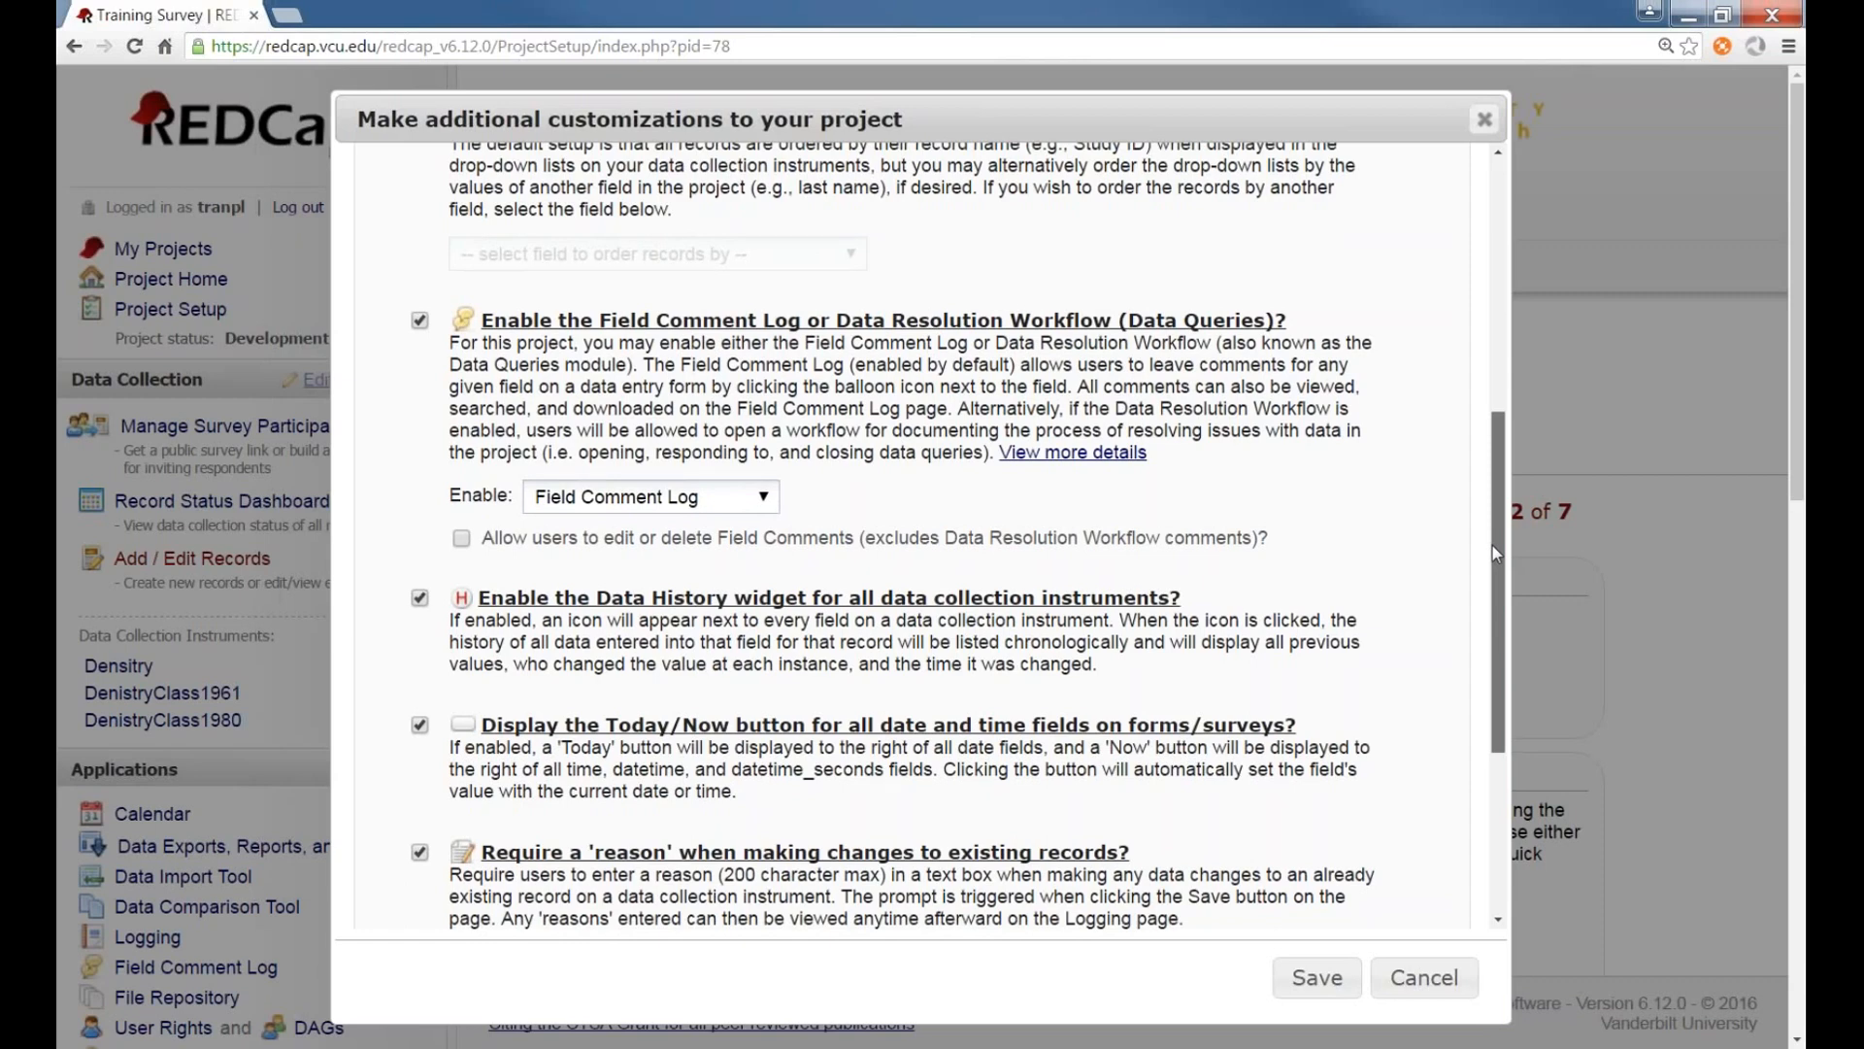
pyautogui.click(1419, 978)
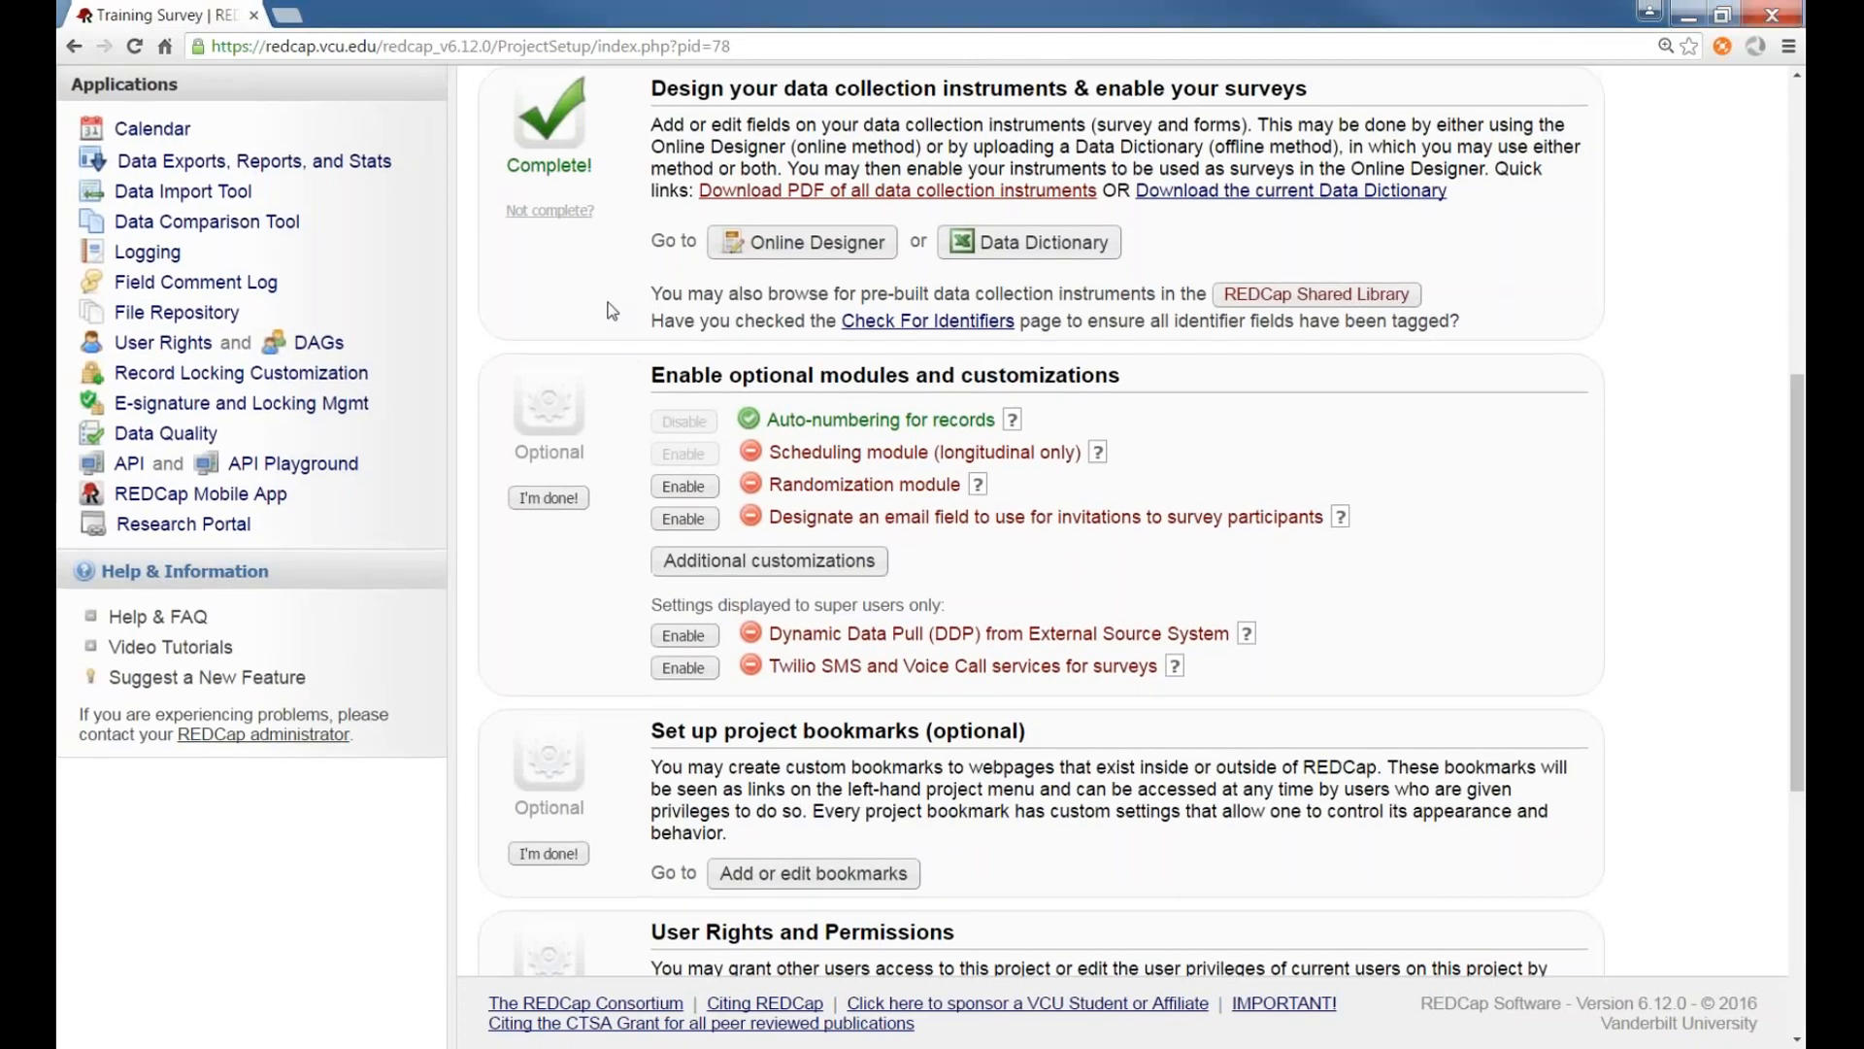
# Open Other Functionality and review its API, copy/backup and project management sections
pyautogui.scroll(2, 626, 307)
pyautogui.scroll(2, 626, 307)
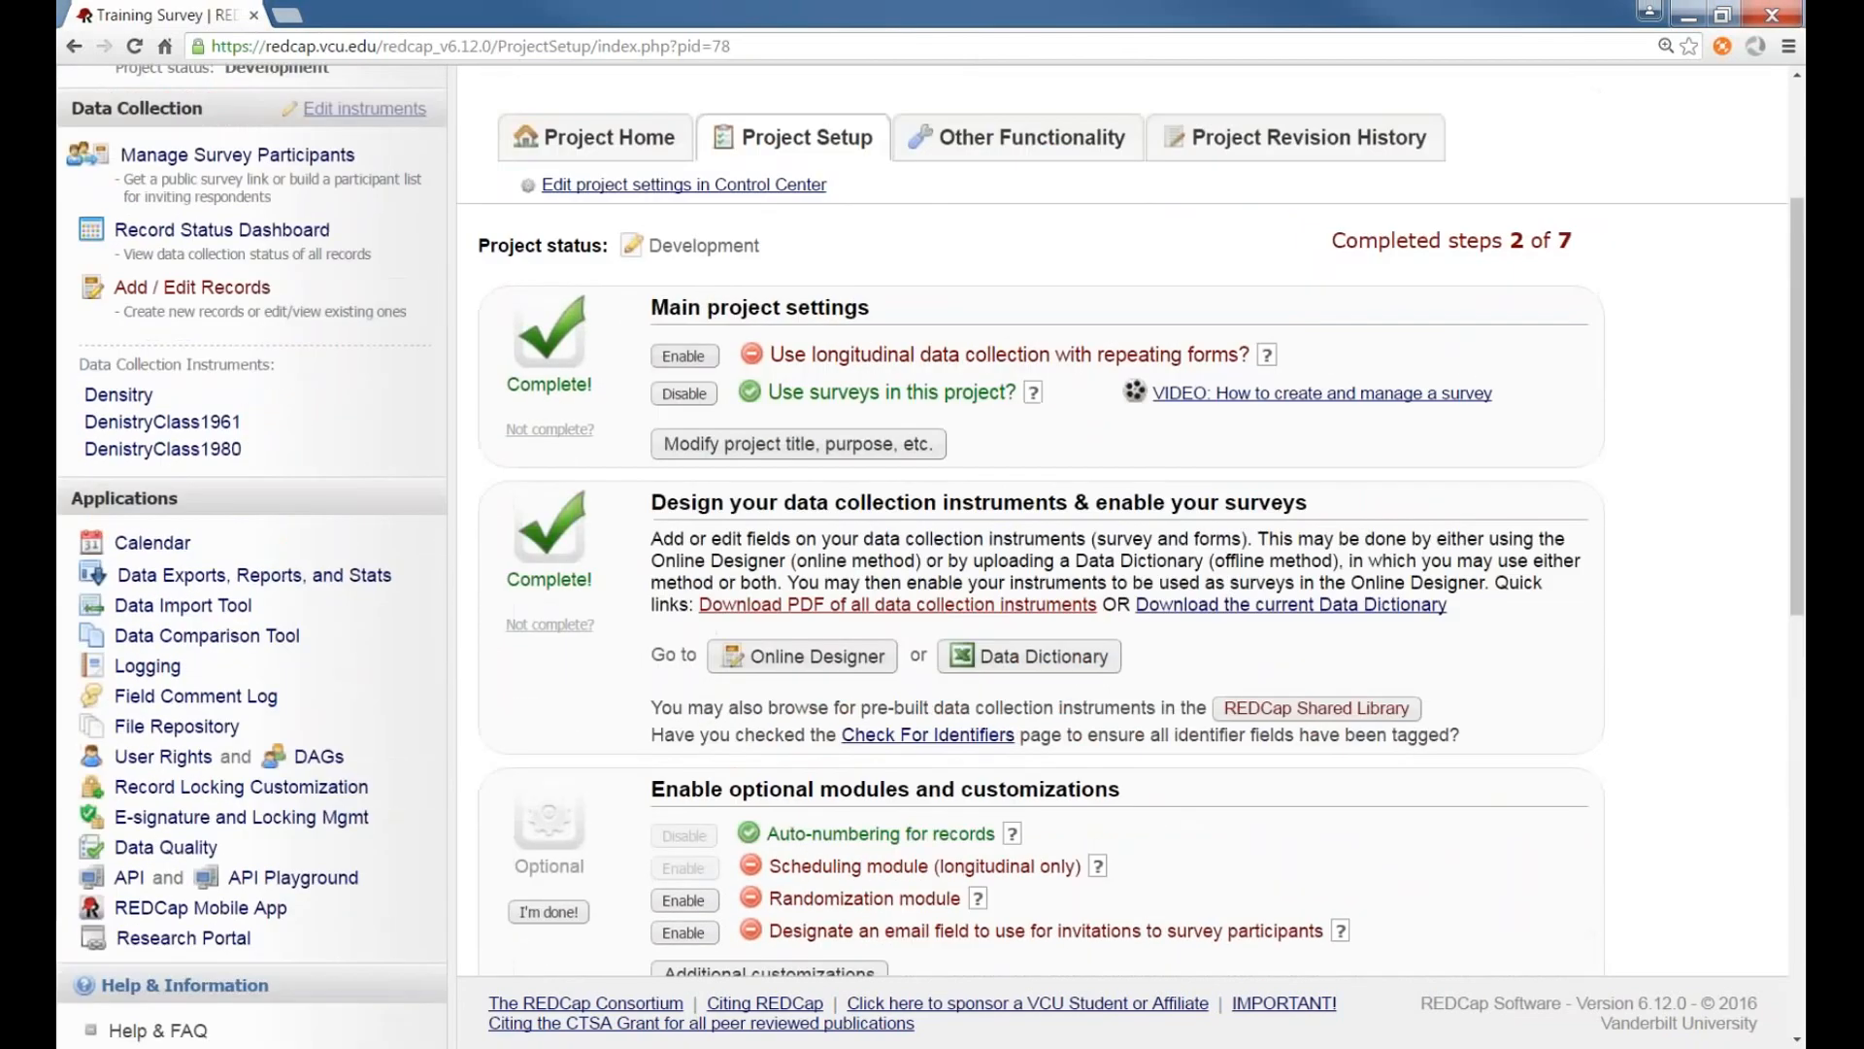
pyautogui.click(975, 161)
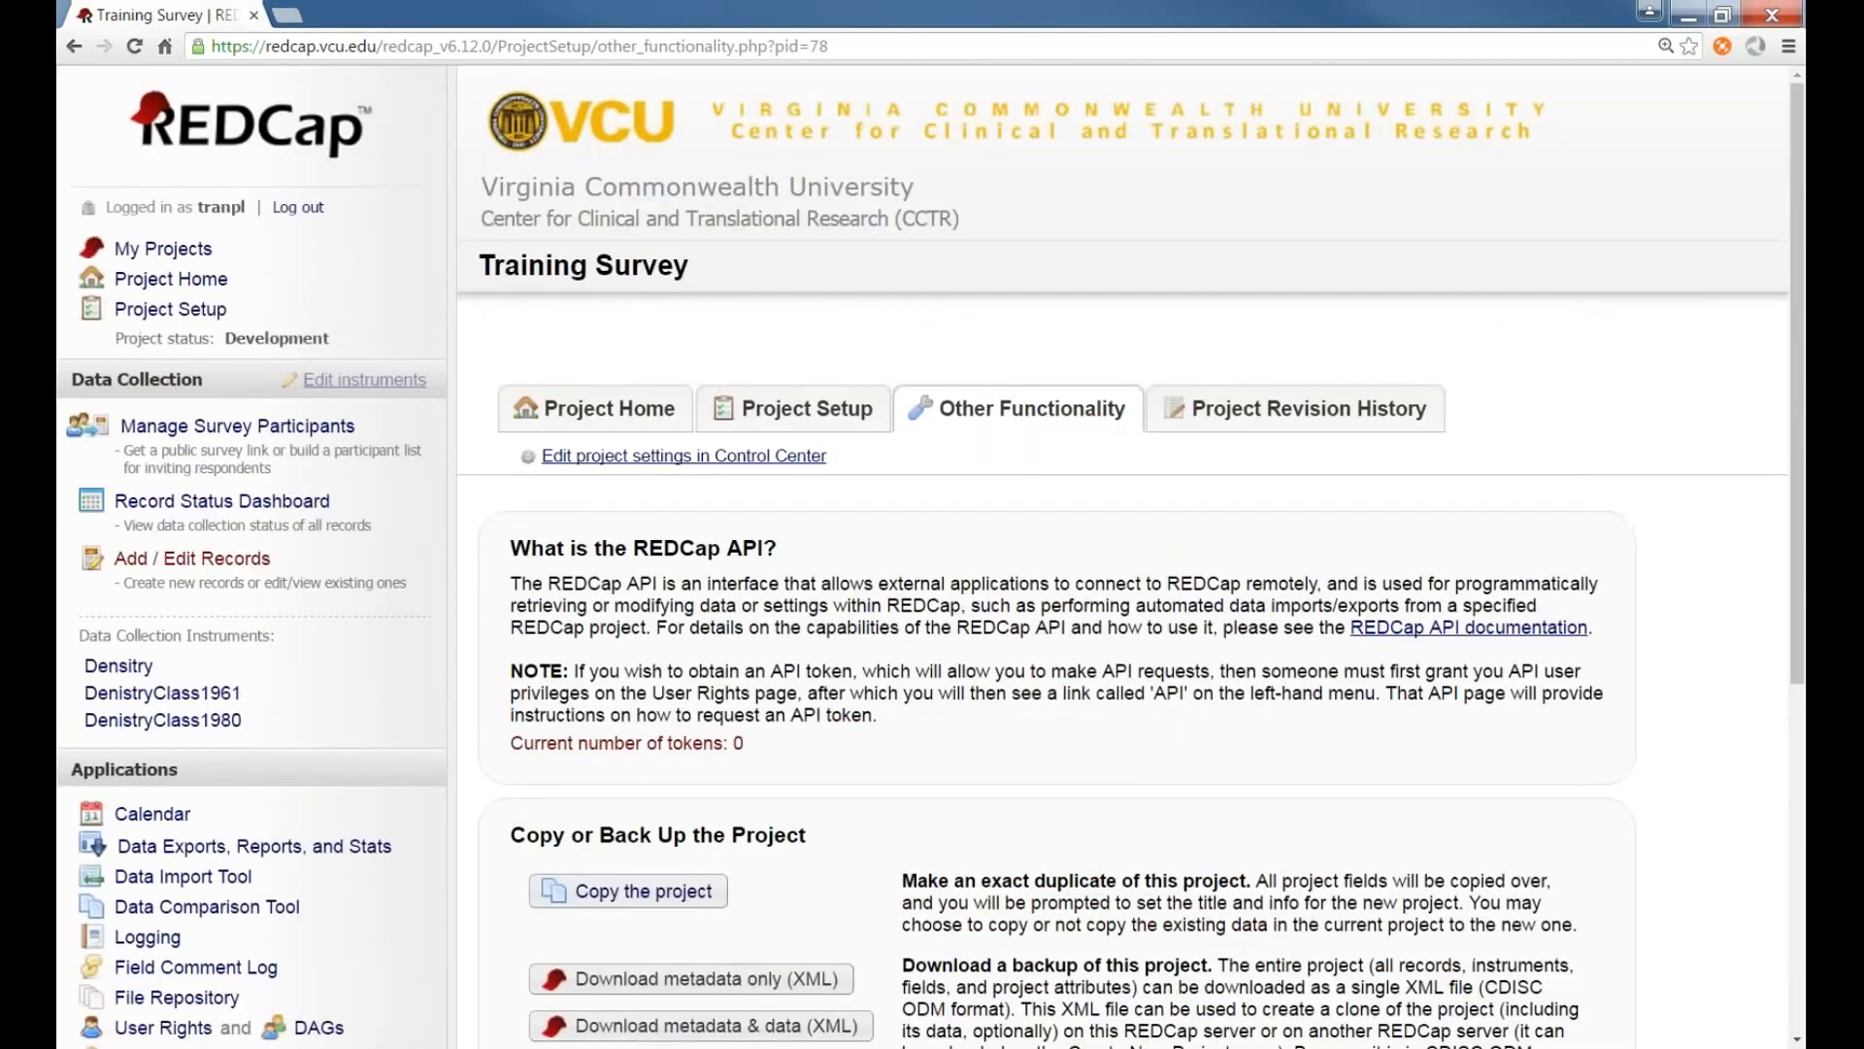
pyautogui.scroll(-1, 804, 468)
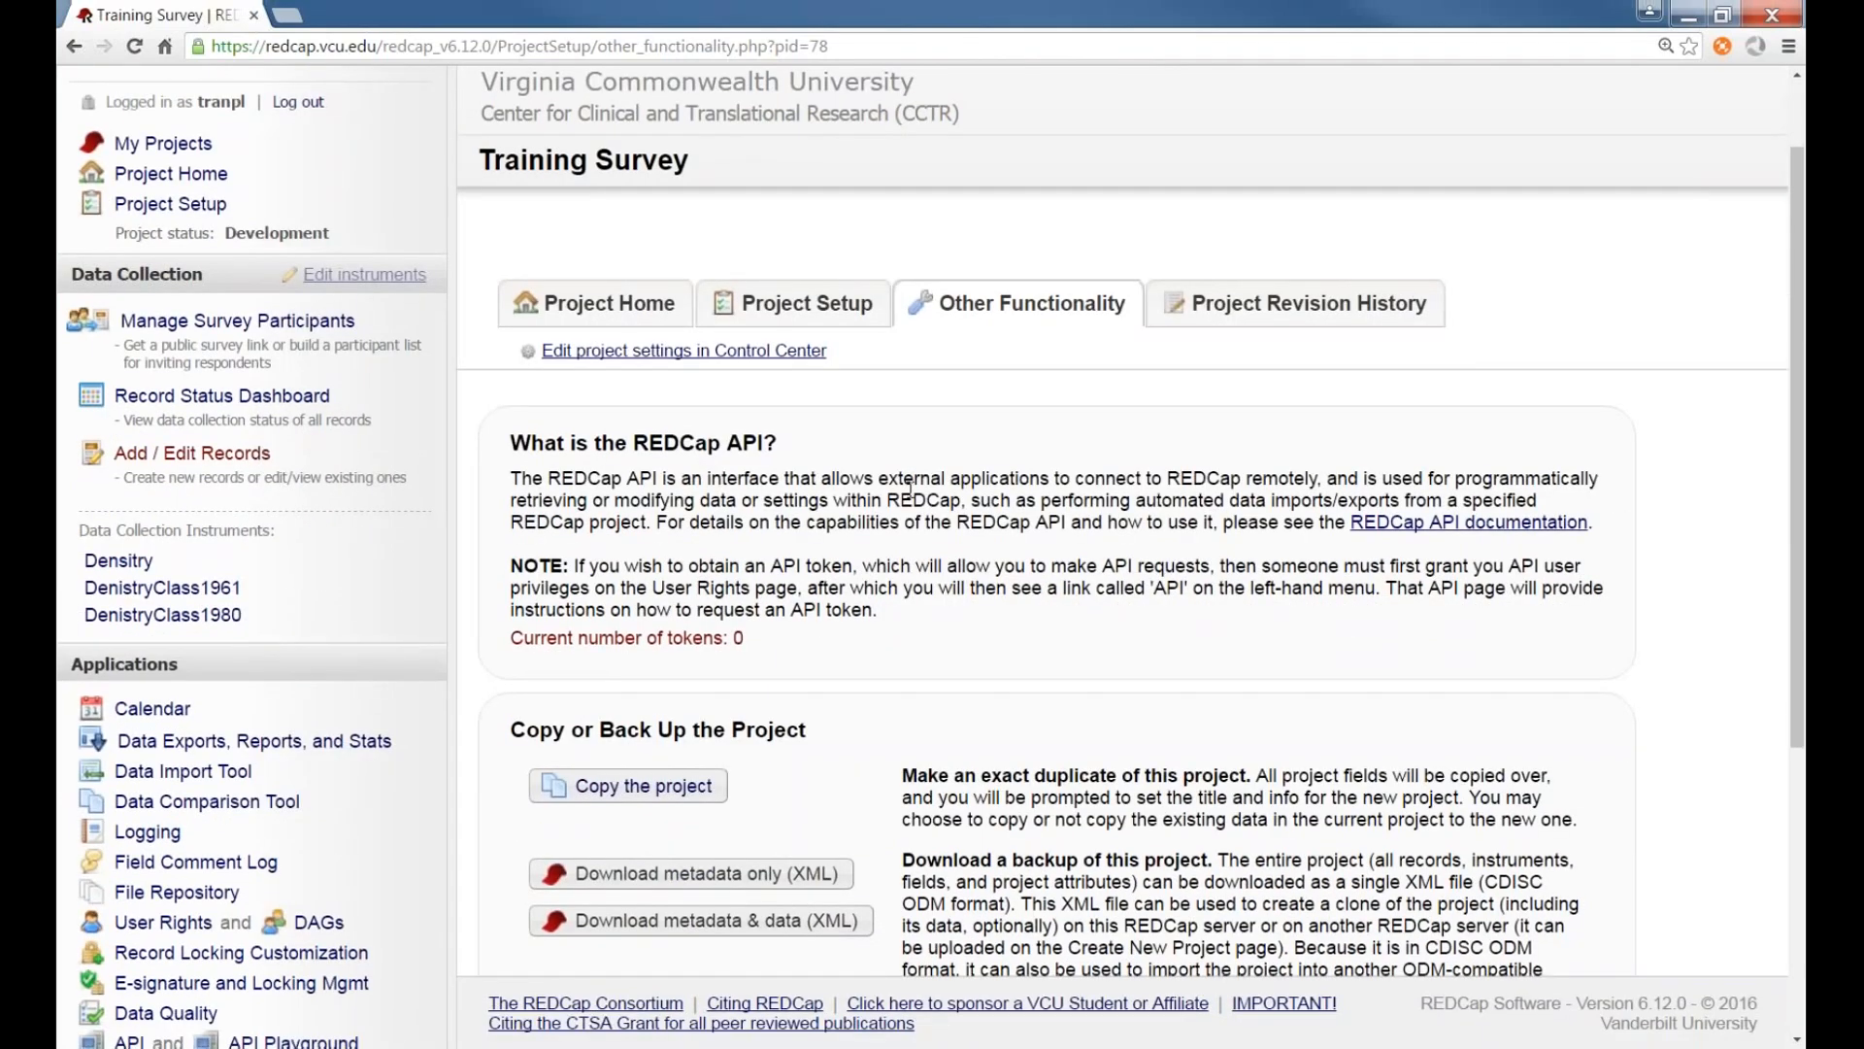
pyautogui.scroll(-1, 910, 485)
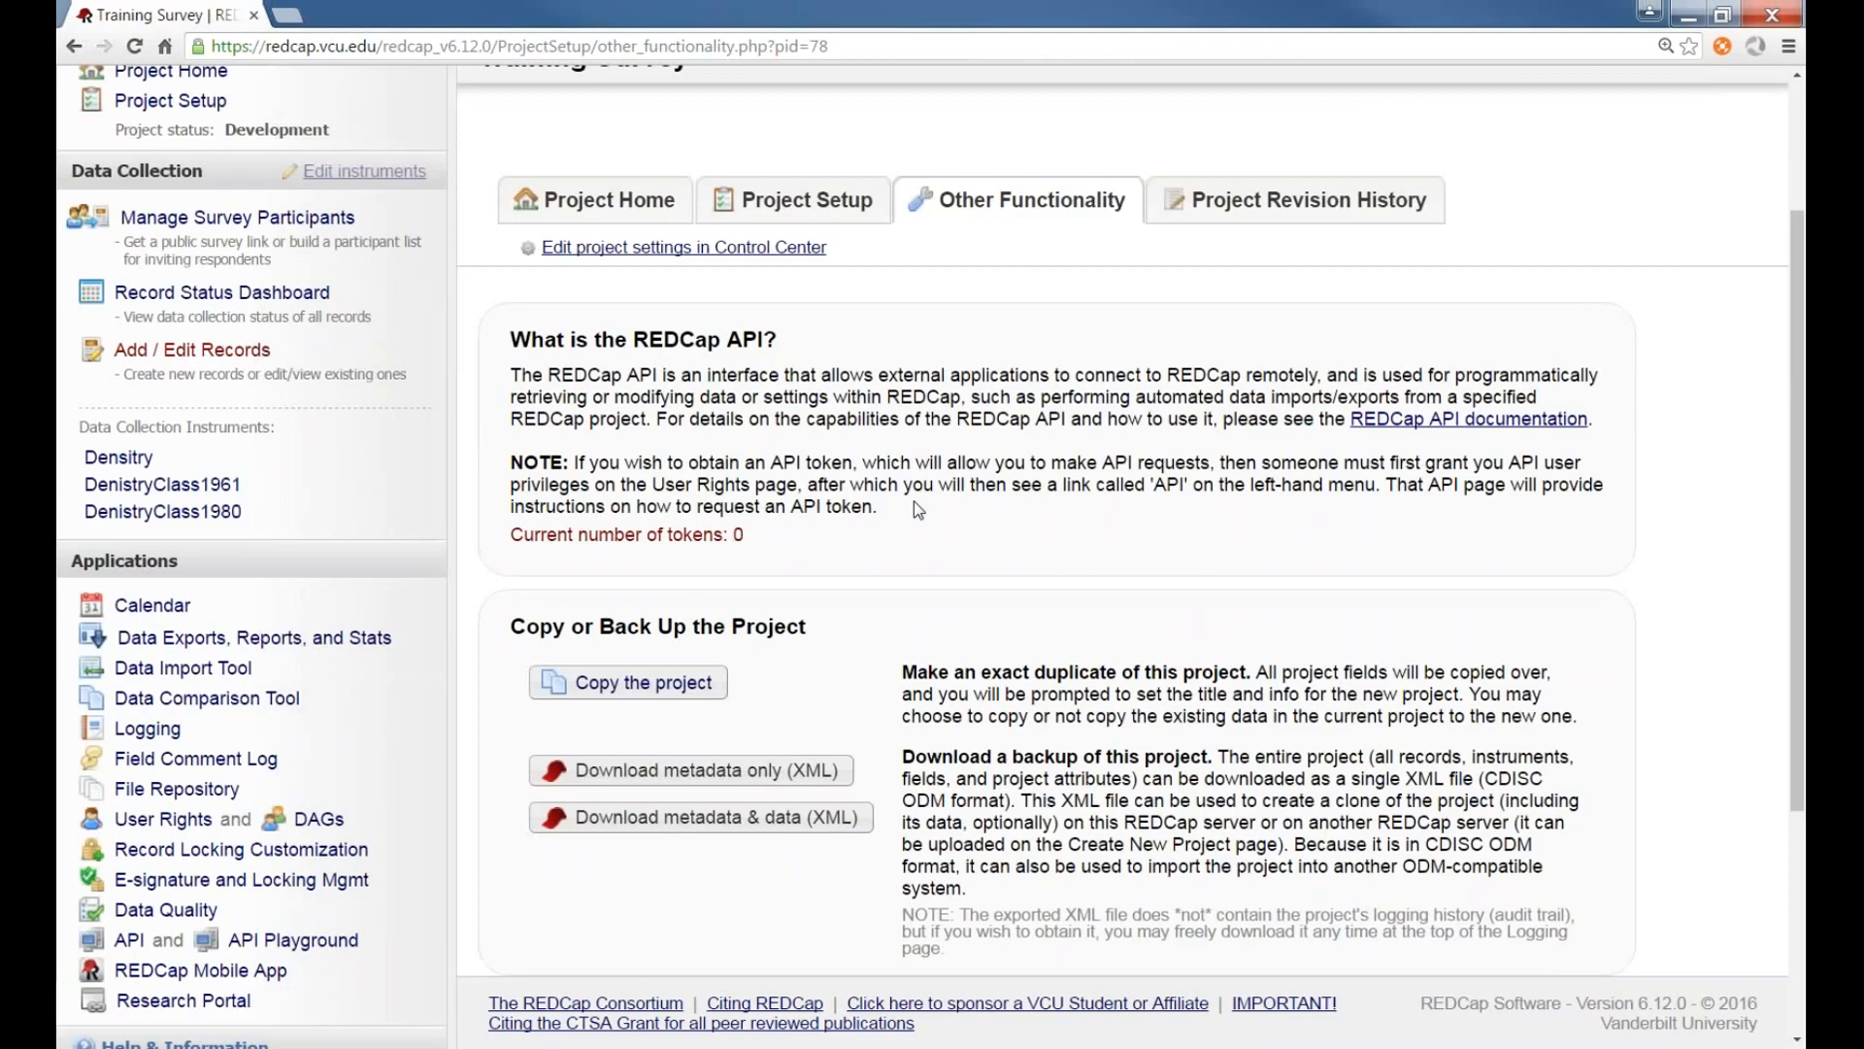
pyautogui.scroll(-2, 913, 501)
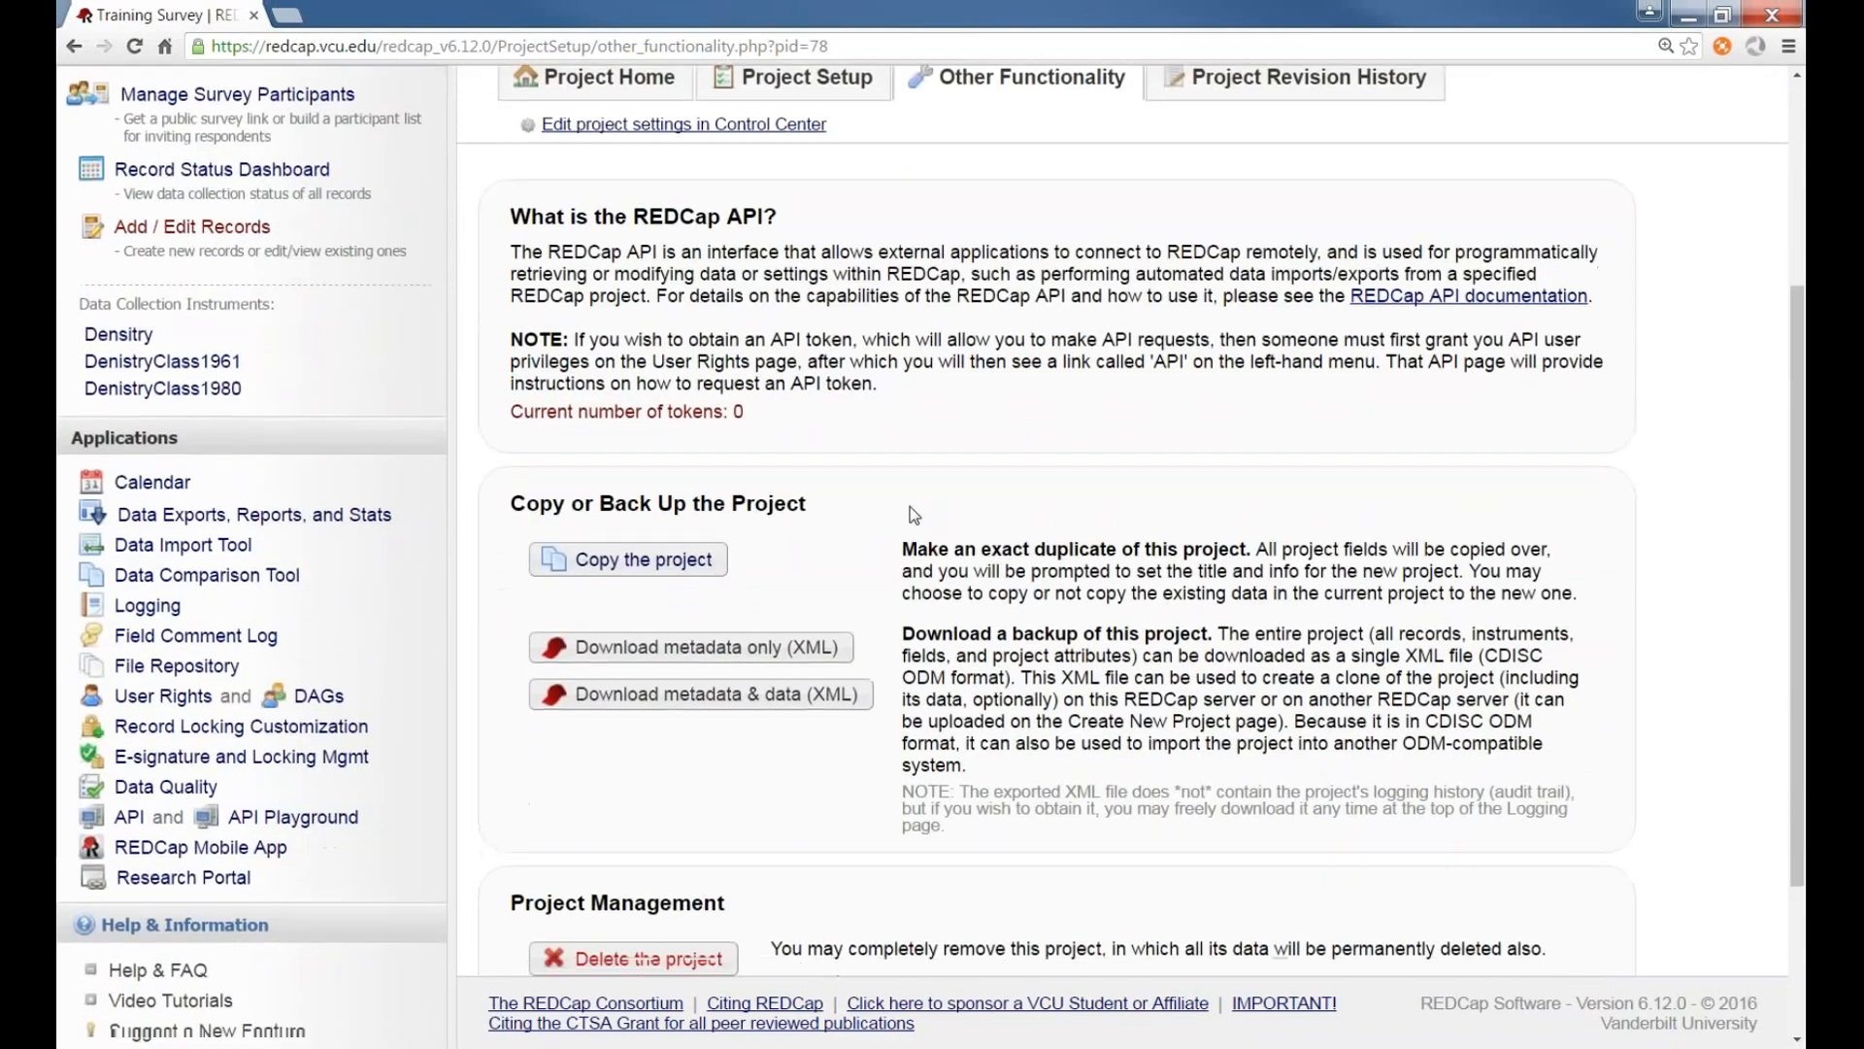
pyautogui.scroll(-2, 911, 505)
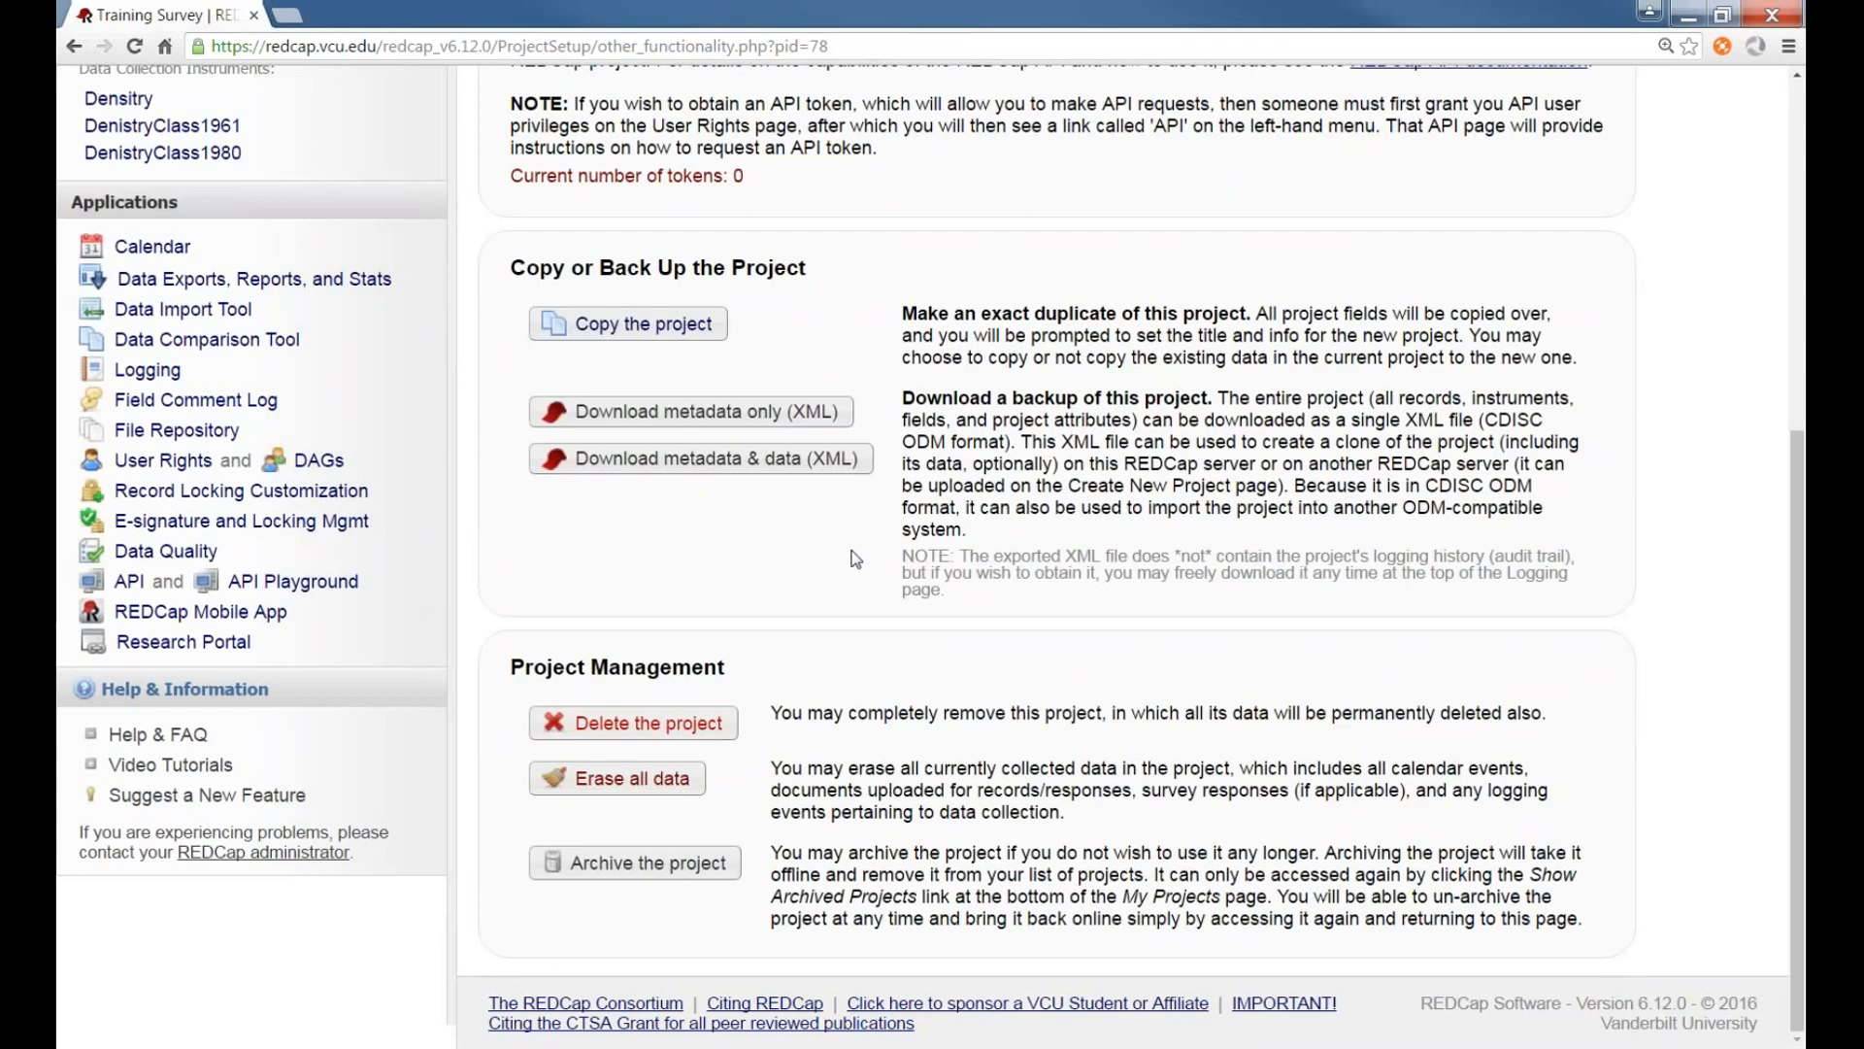
pyautogui.scroll(6, 507, 505)
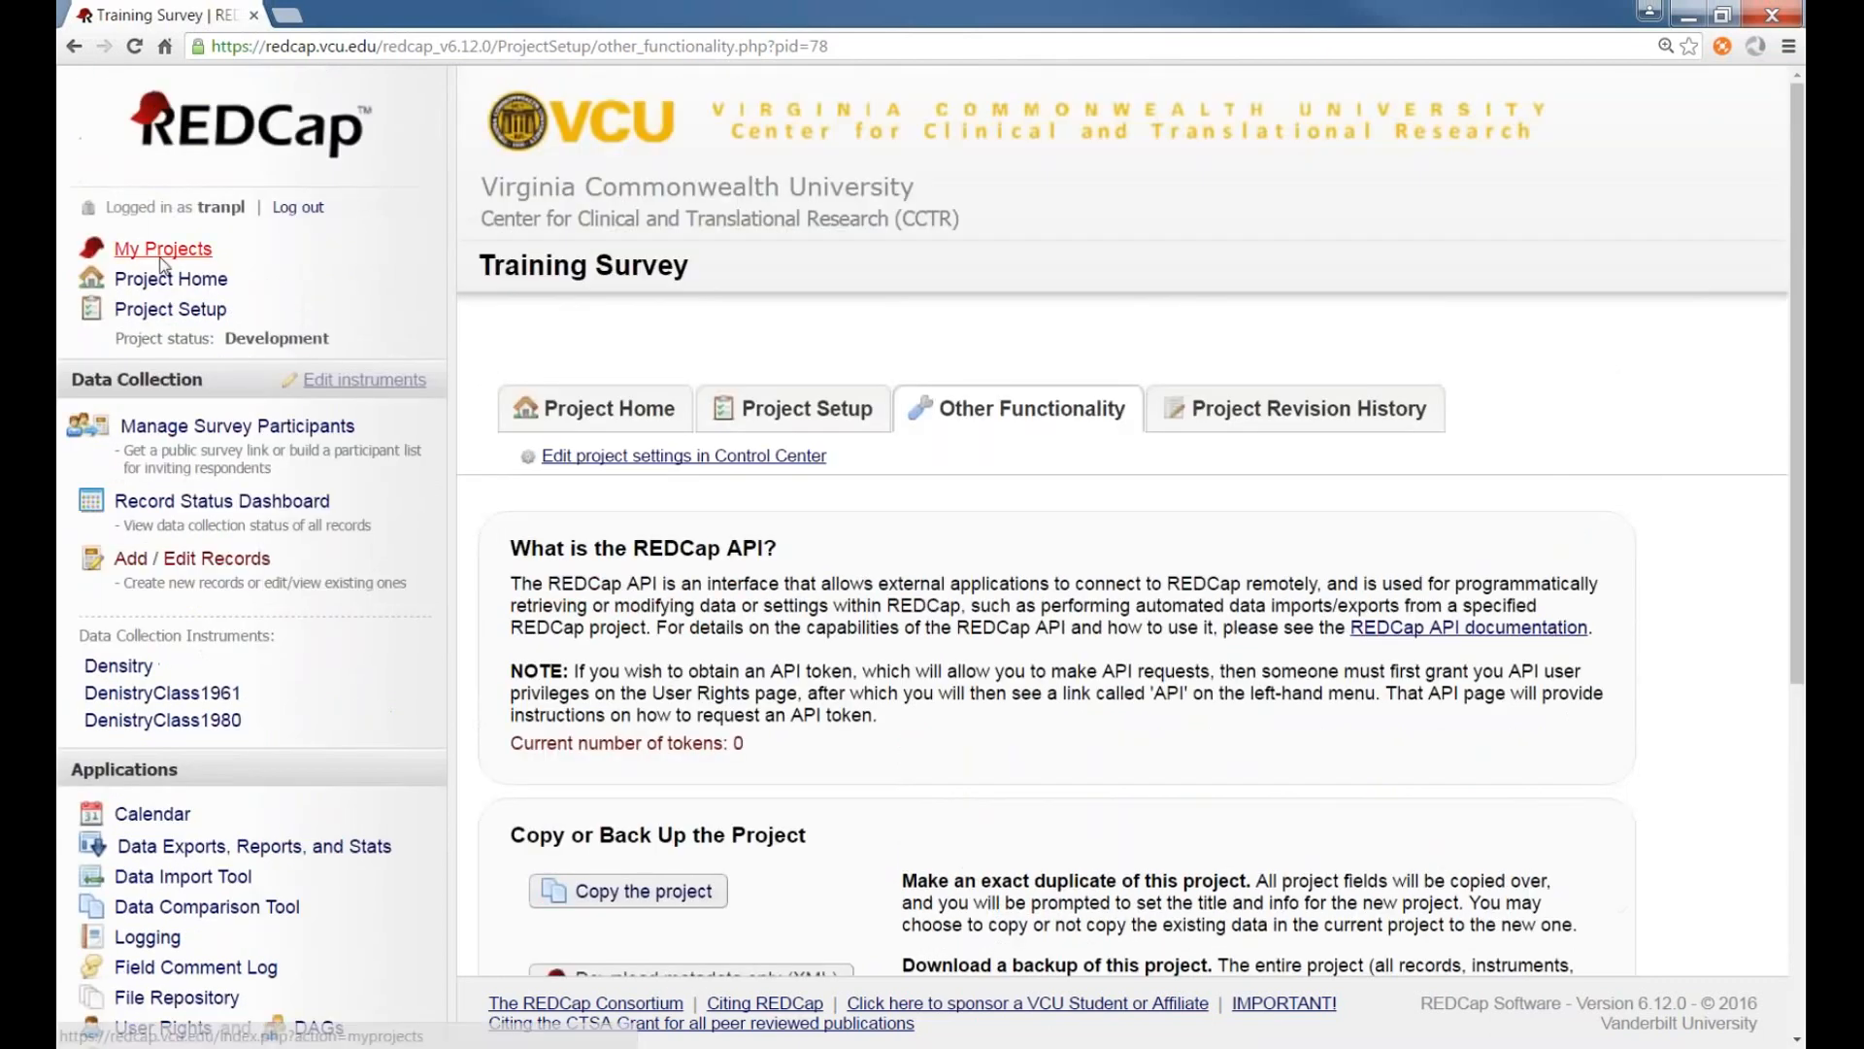
# Go to My Projects, collapse and expand the project folder, and reopen the Training Survey project
pyautogui.click(161, 255)
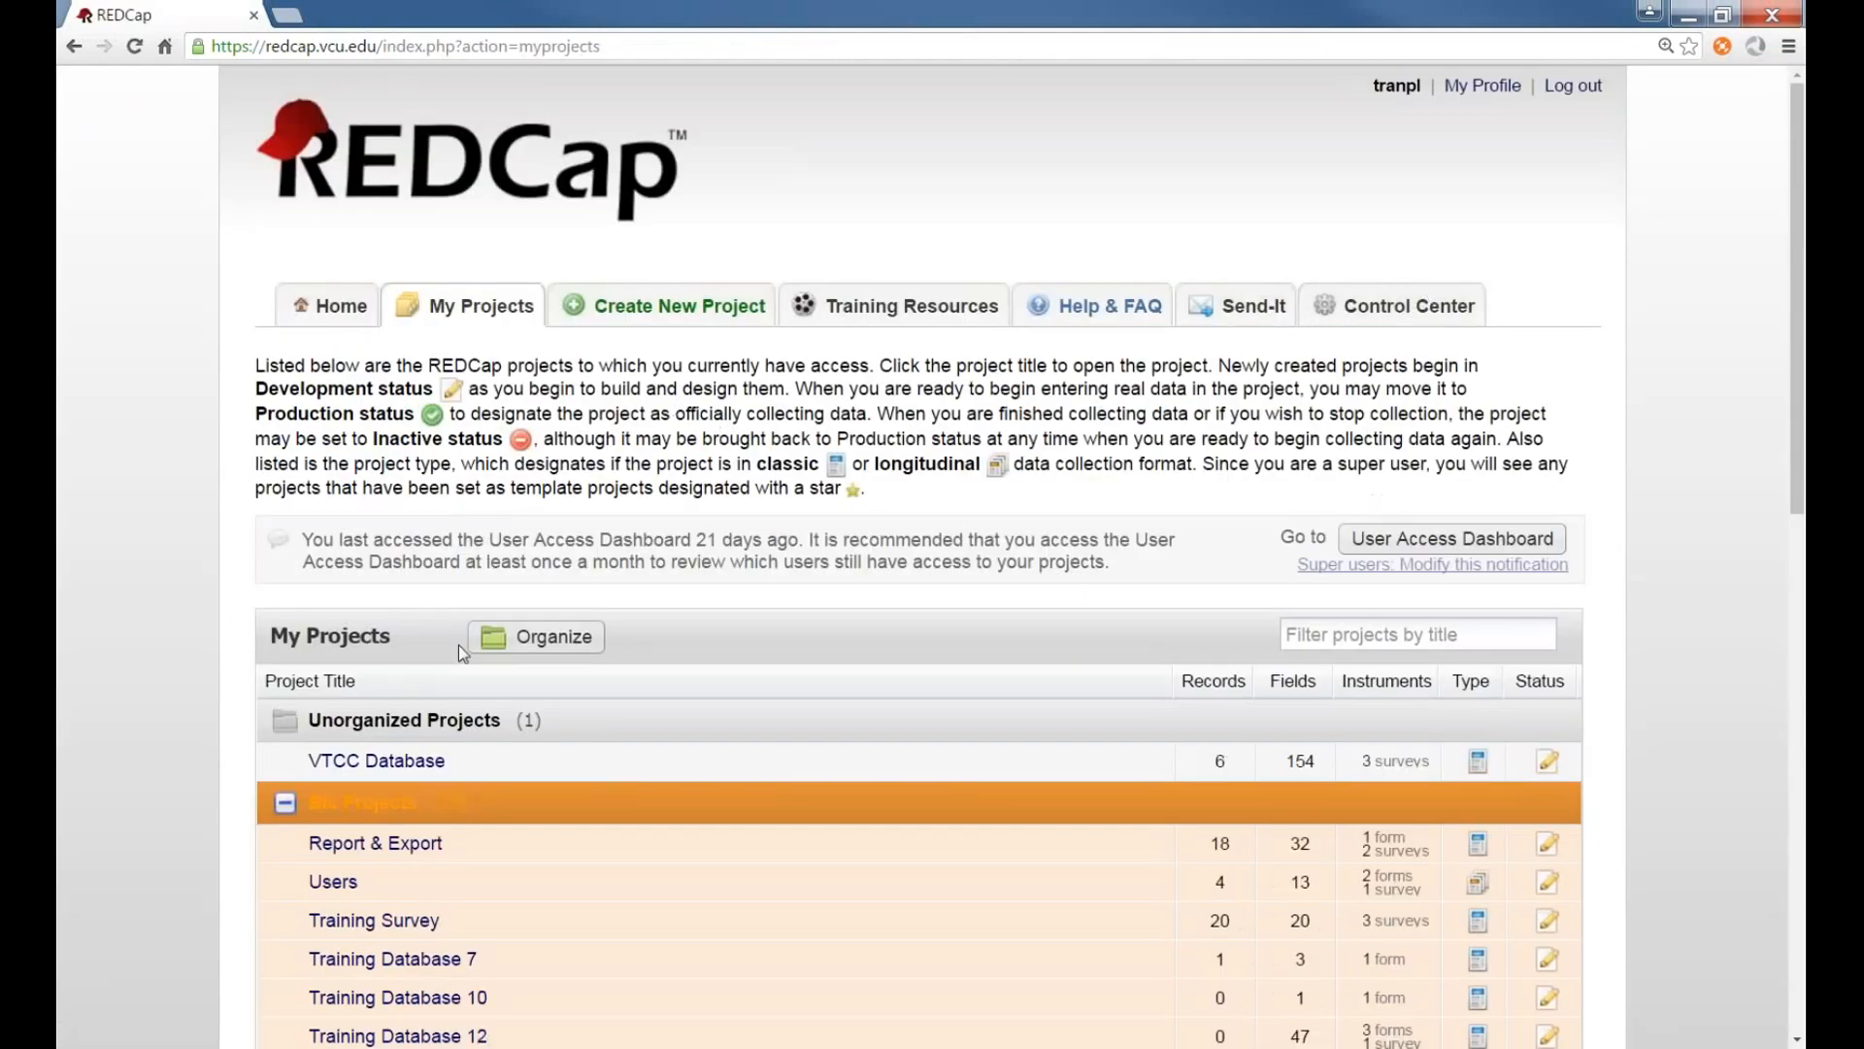
pyautogui.scroll(-2, 200, 611)
pyautogui.scroll(-10, 201, 614)
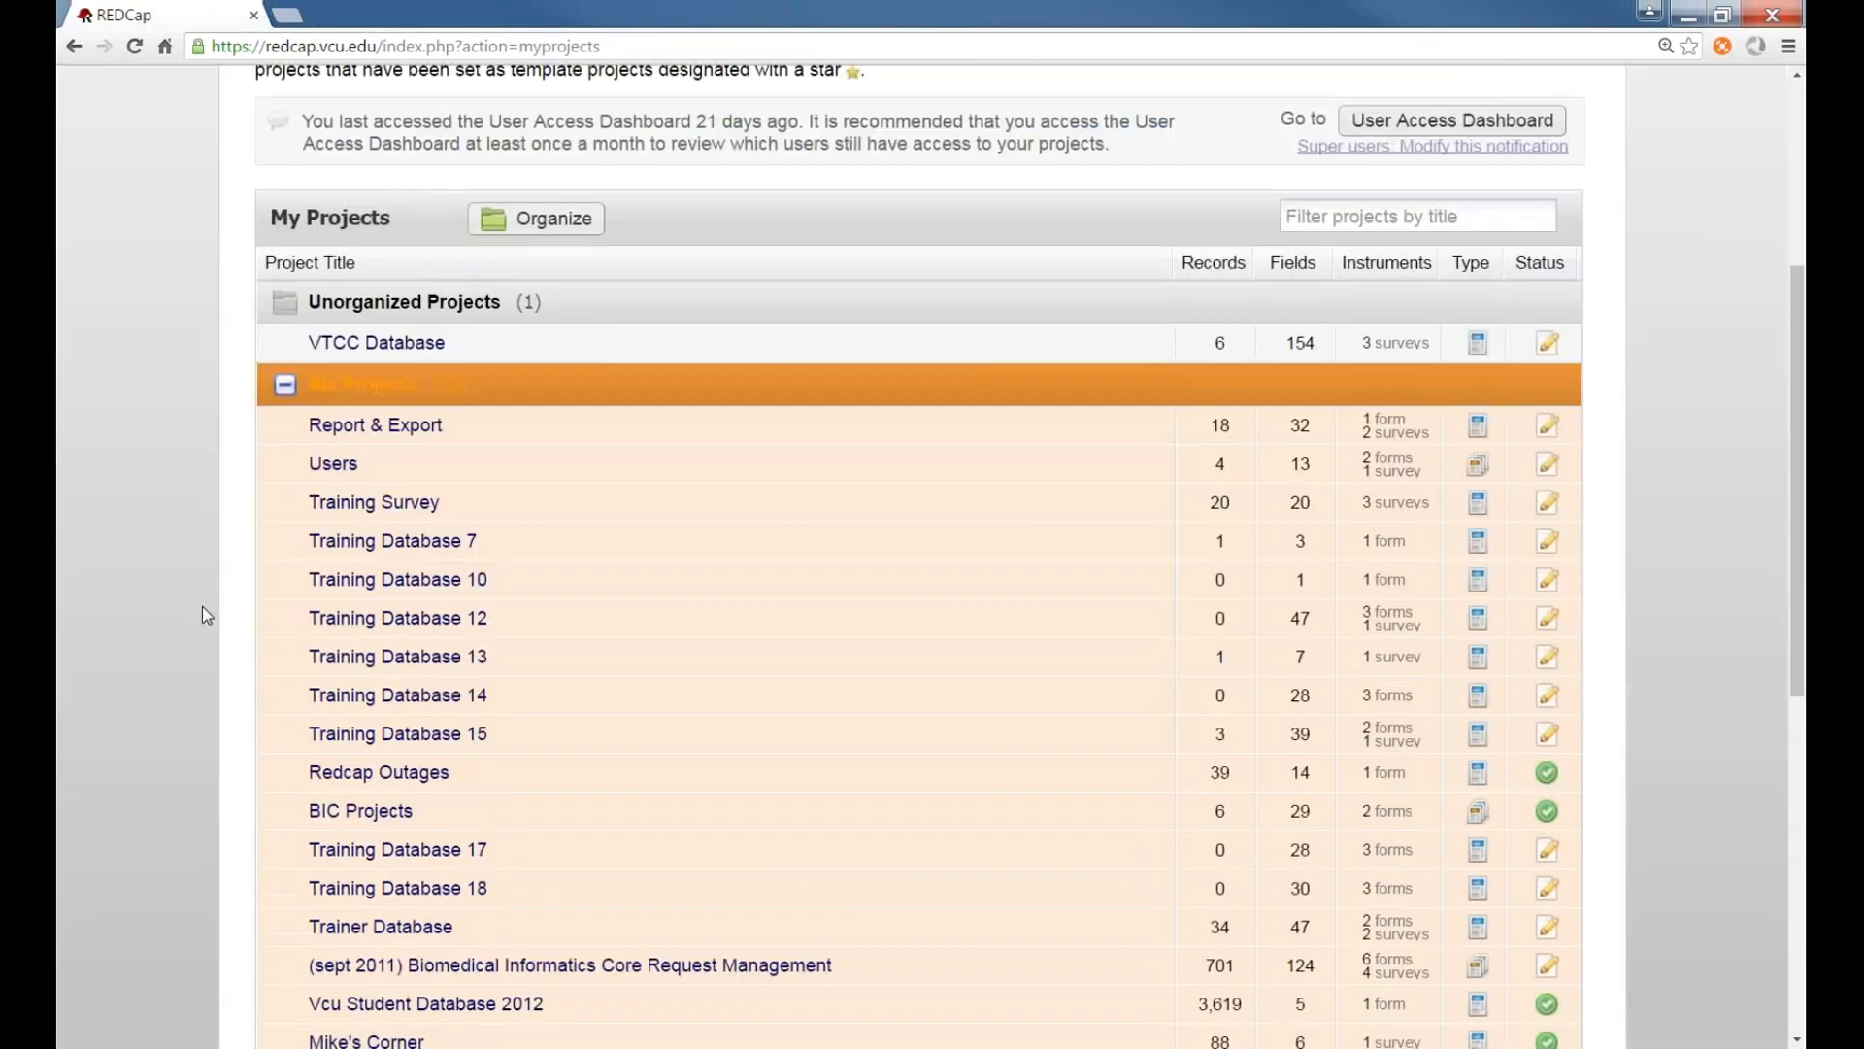
pyautogui.scroll(5, 225, 451)
pyautogui.scroll(2, 223, 450)
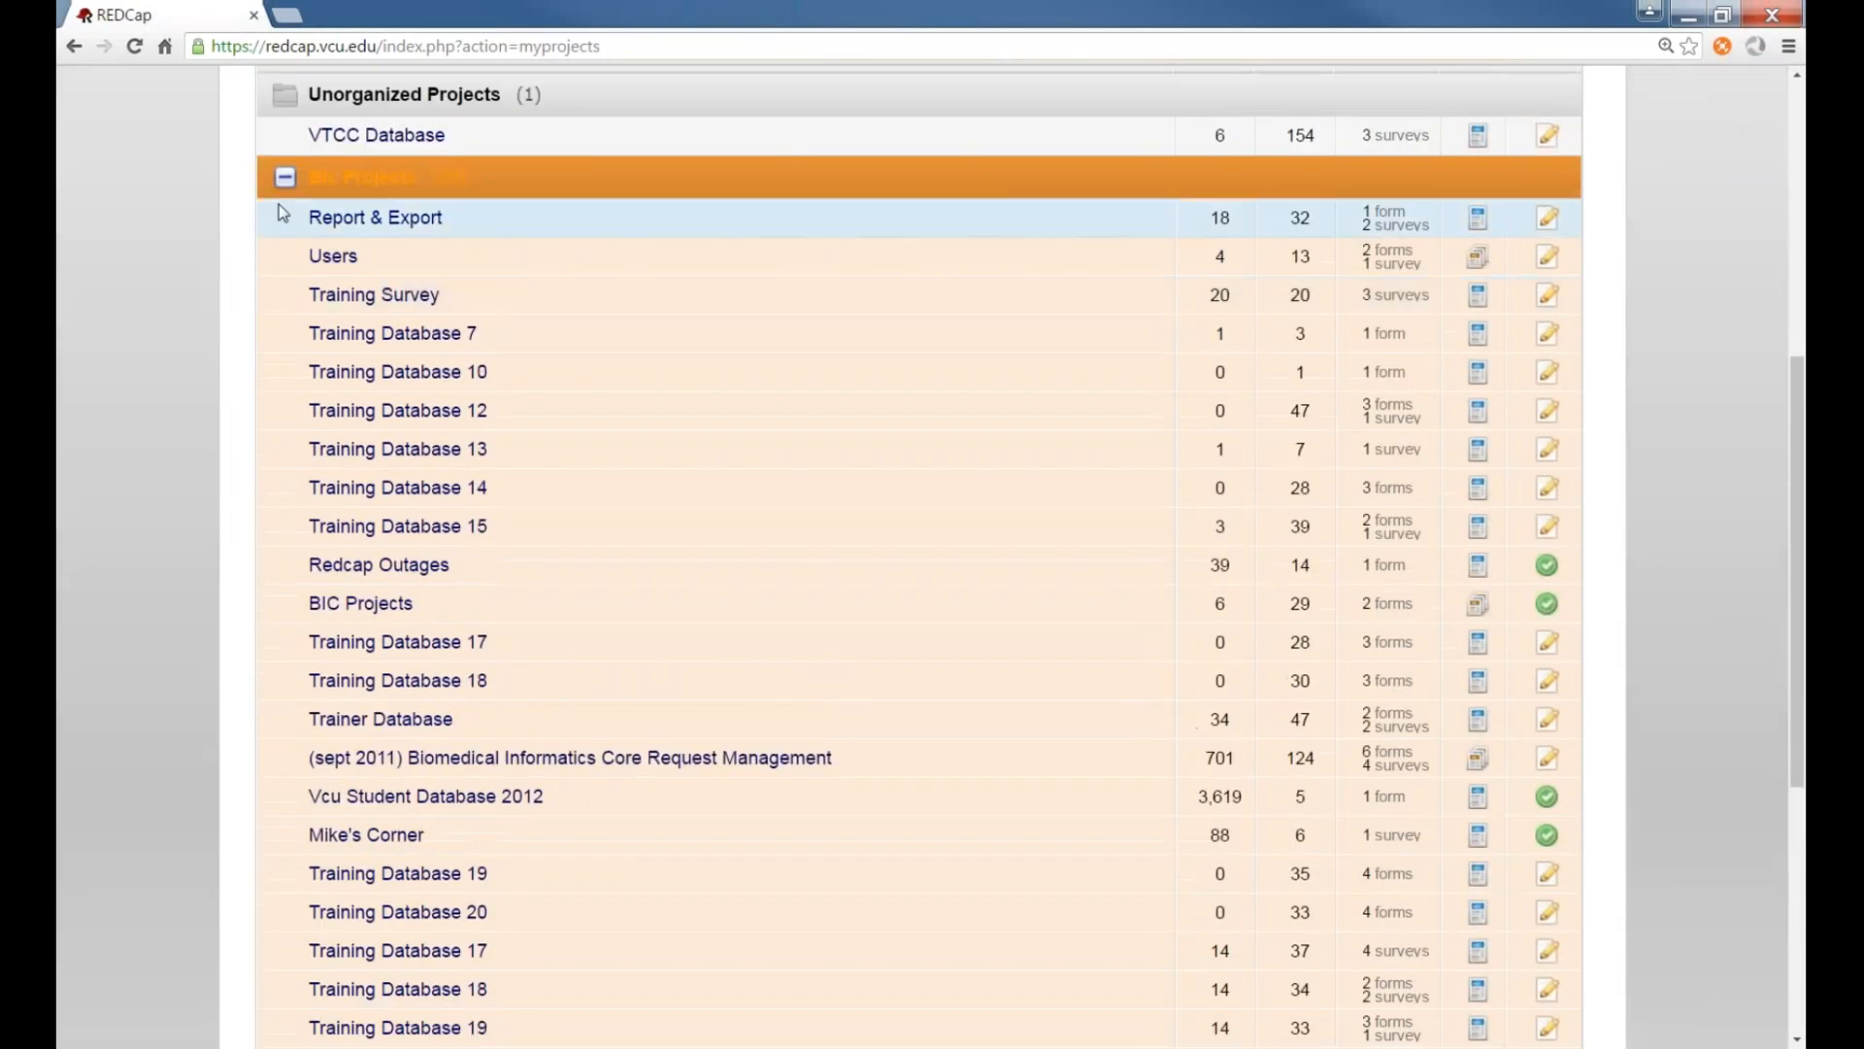
pyautogui.click(283, 172)
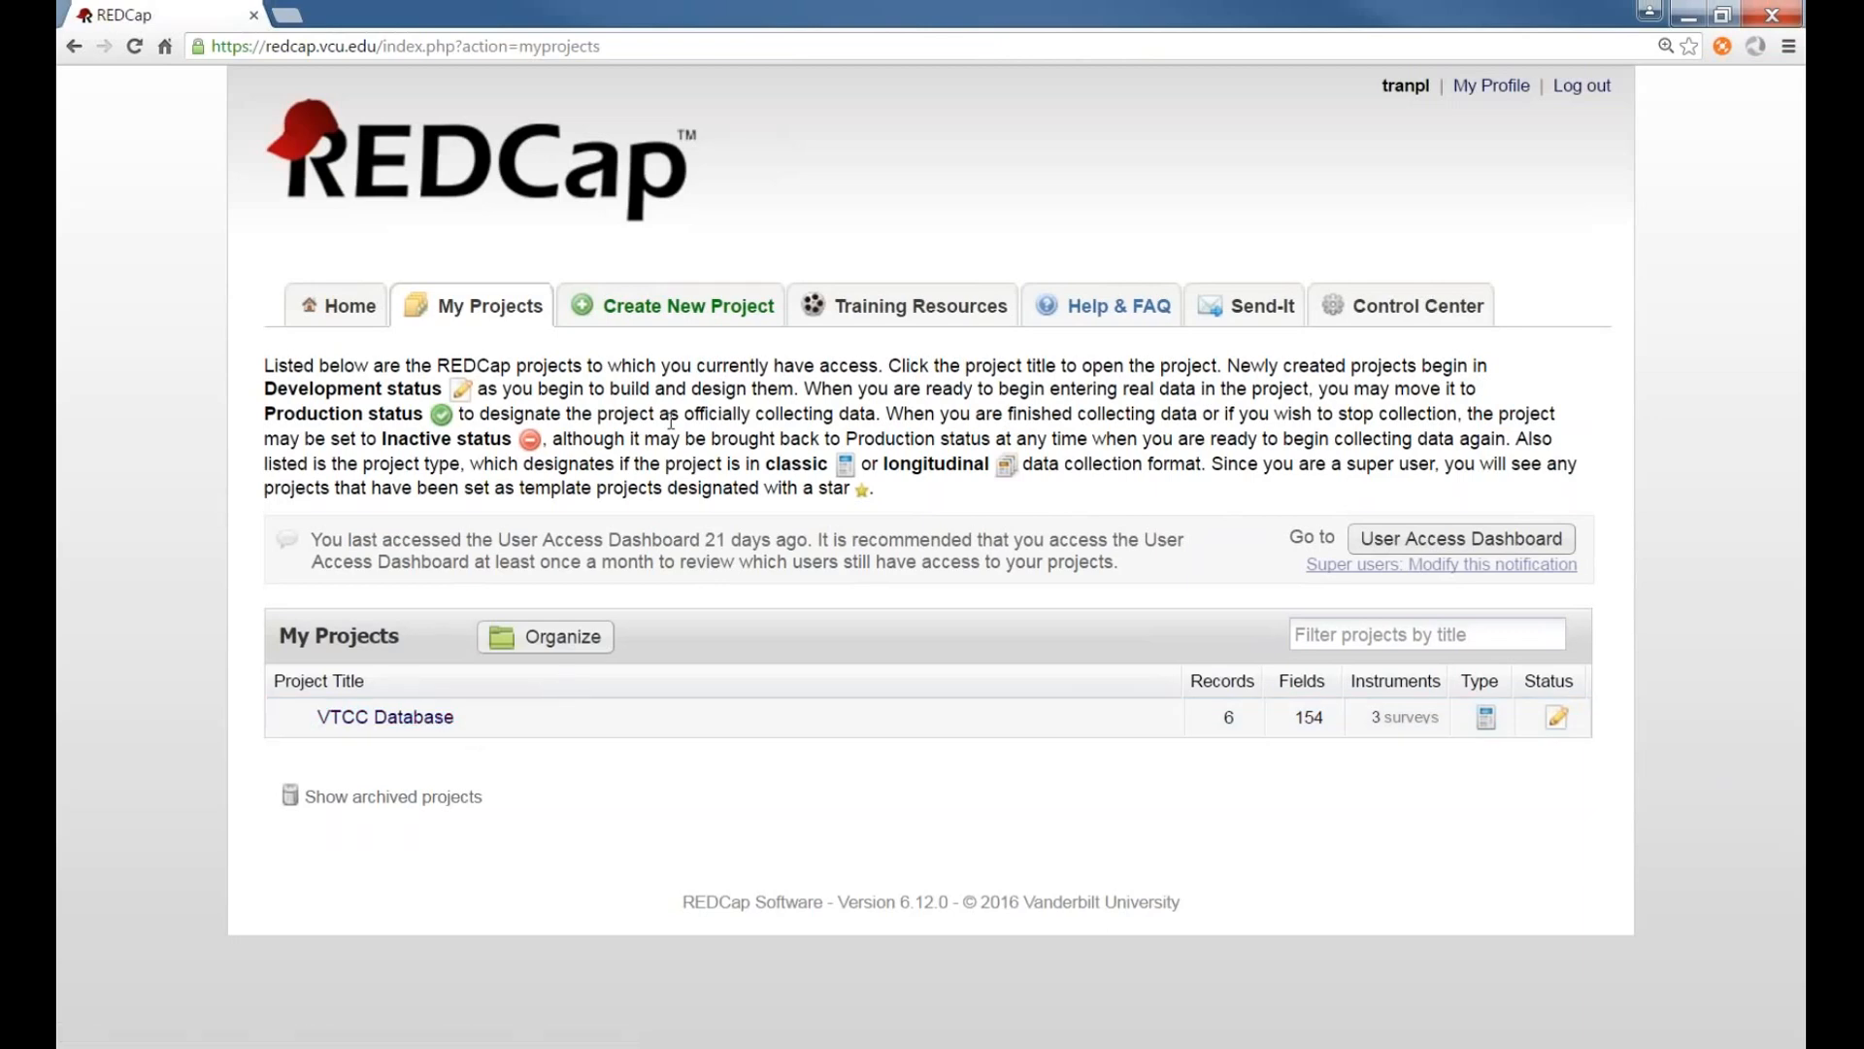
pyautogui.click(499, 312)
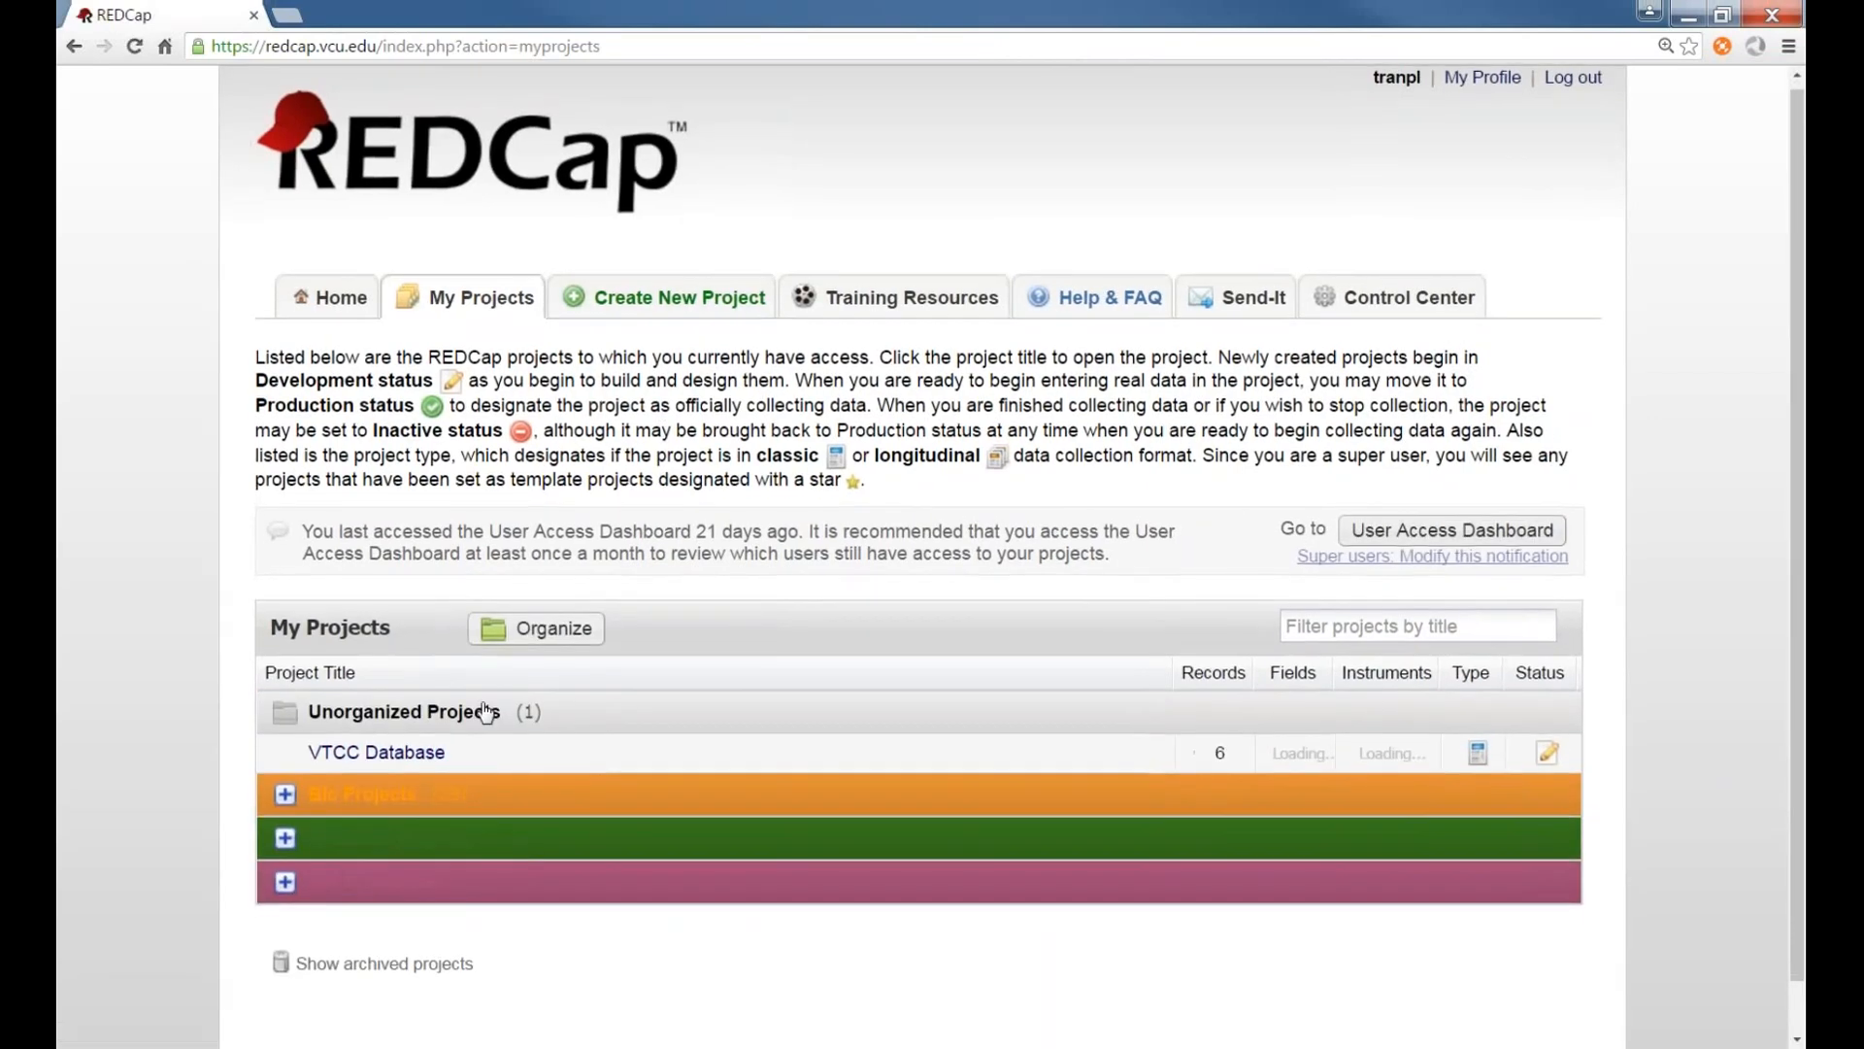
pyautogui.scroll(-1, 437, 729)
pyautogui.click(393, 749)
pyautogui.scroll(-1, 535, 754)
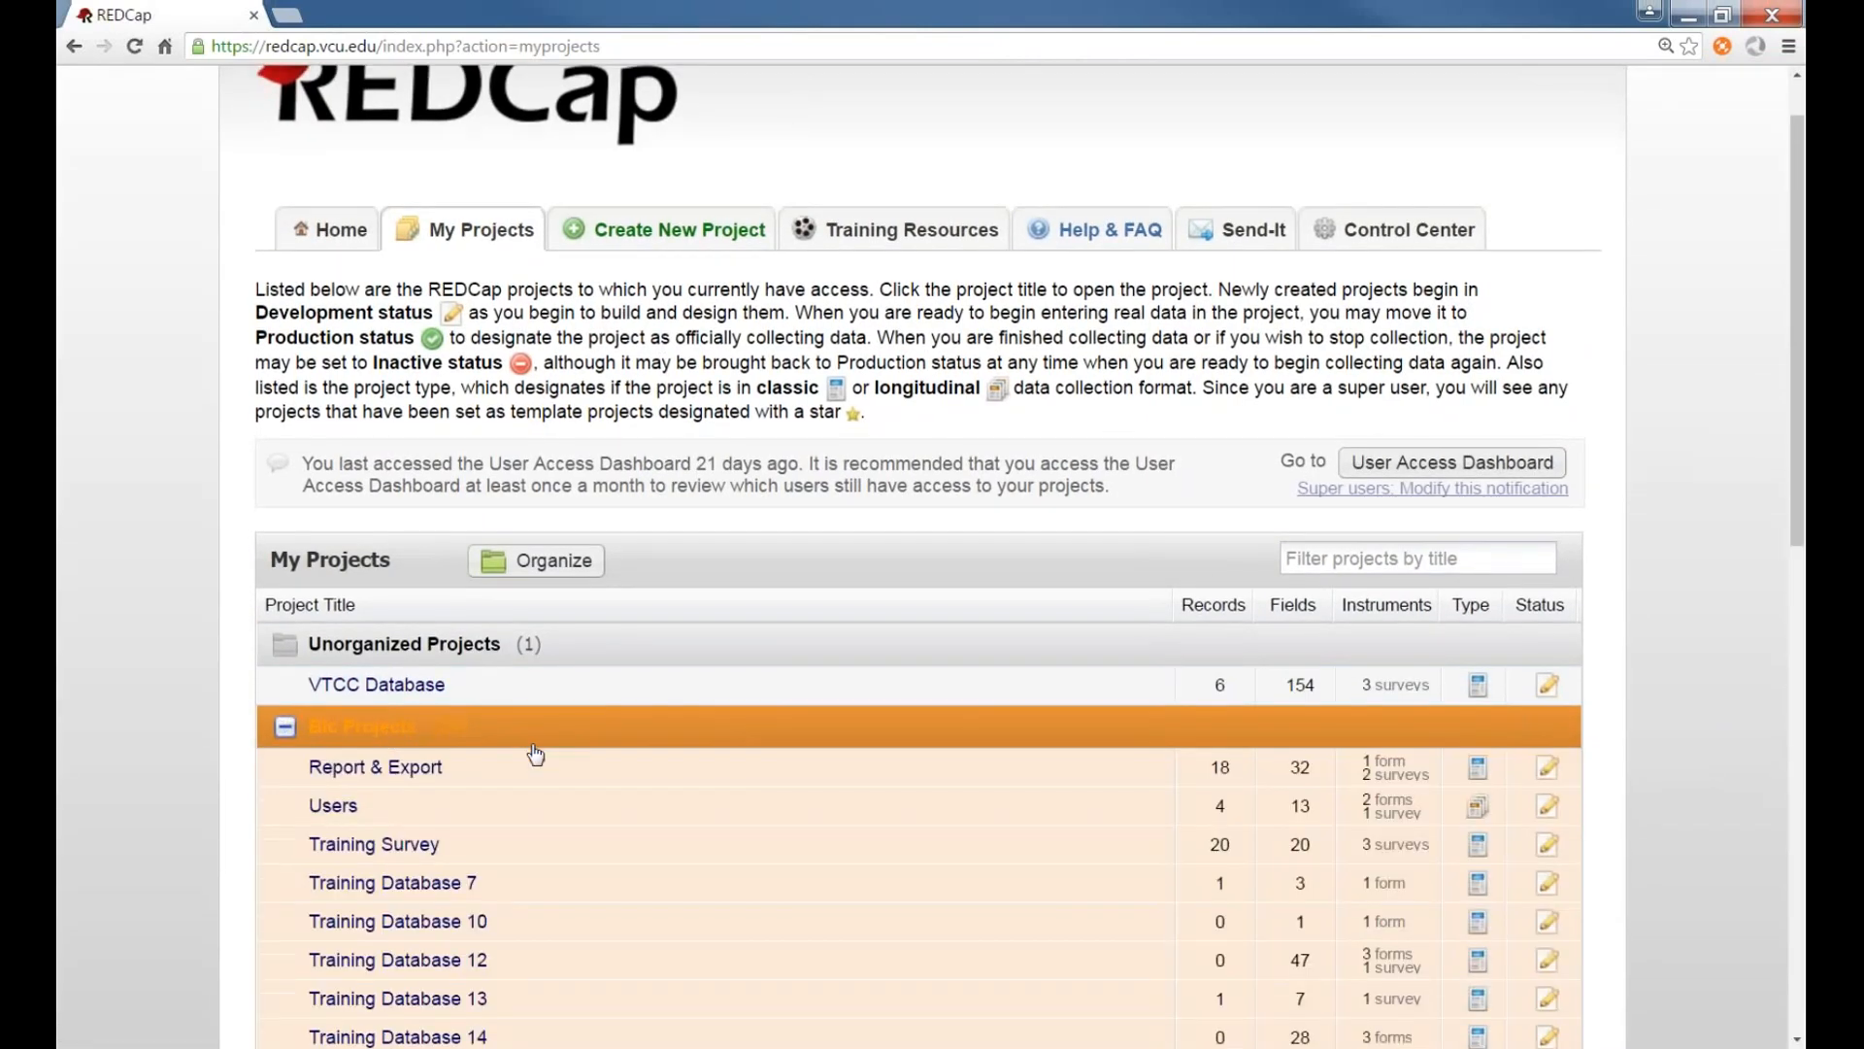
pyautogui.scroll(-6, 535, 755)
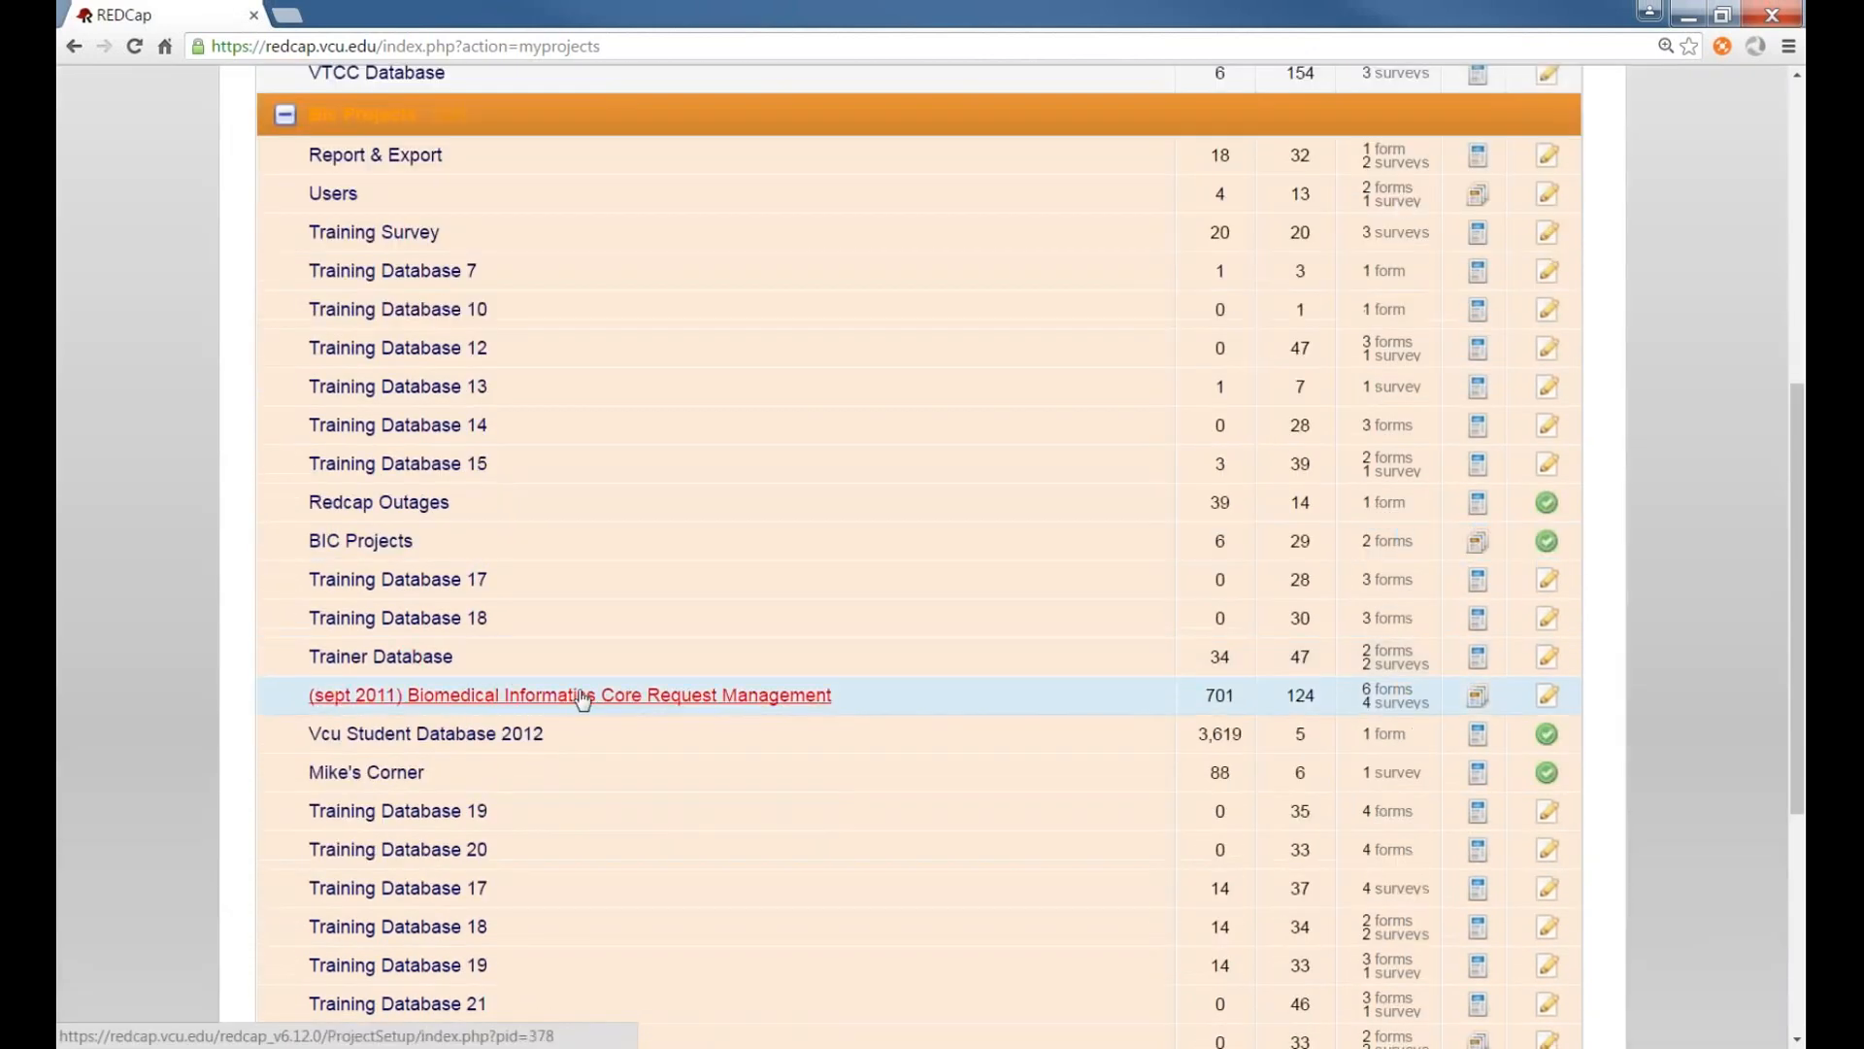
pyautogui.scroll(-5, 582, 694)
pyautogui.scroll(6, 486, 641)
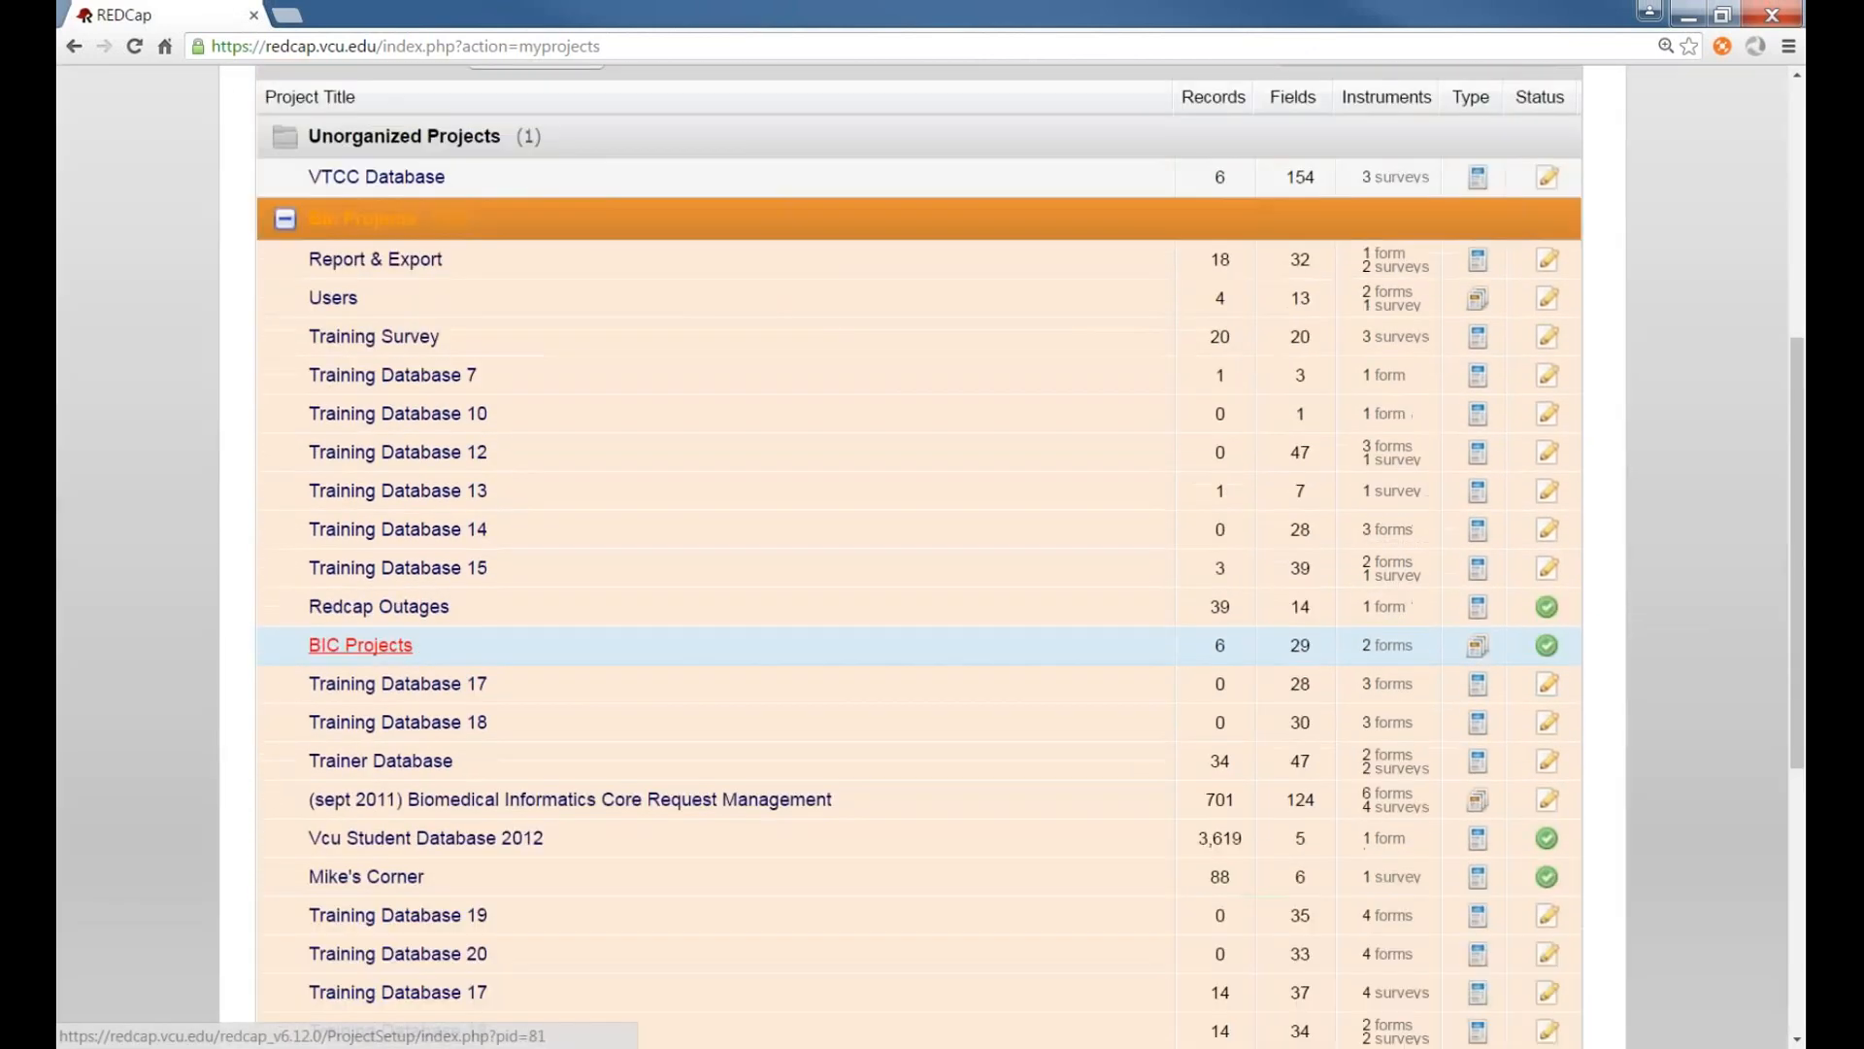
pyautogui.click(420, 340)
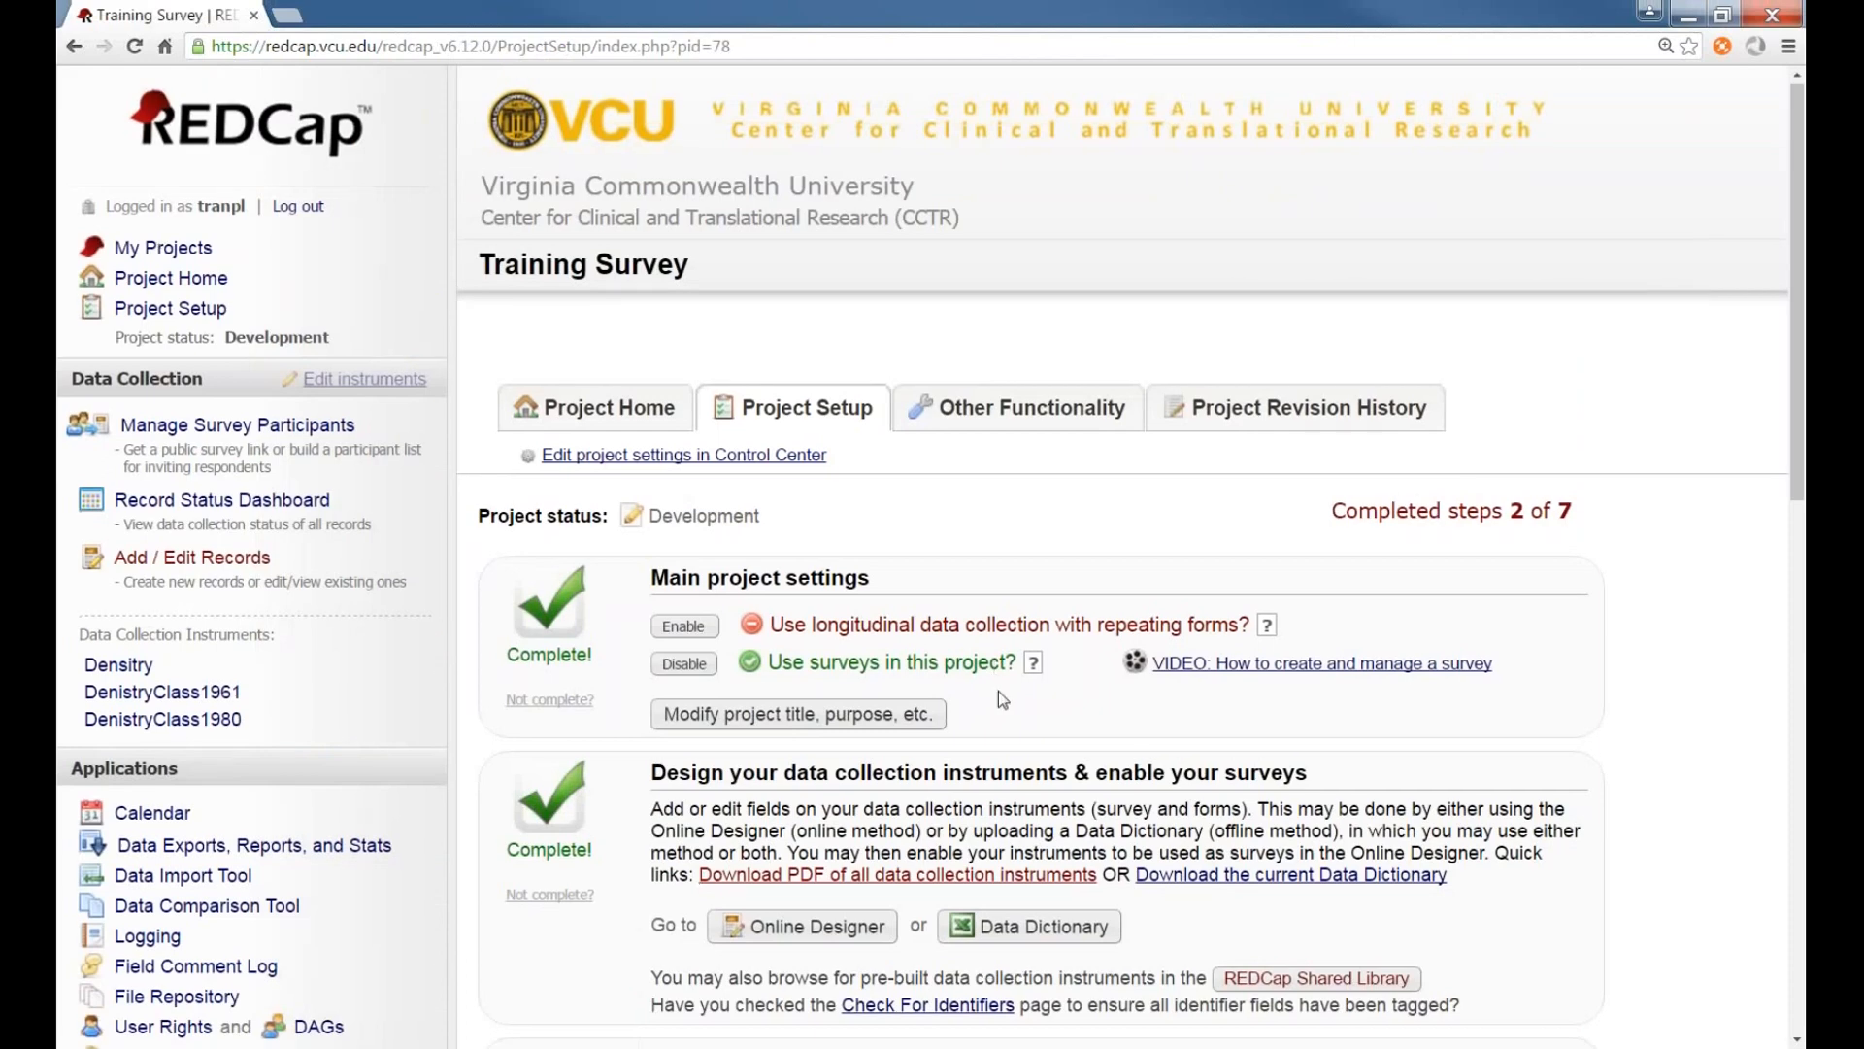
# Start moving the project to production and agree to the citing notice
pyautogui.scroll(-1, 998, 690)
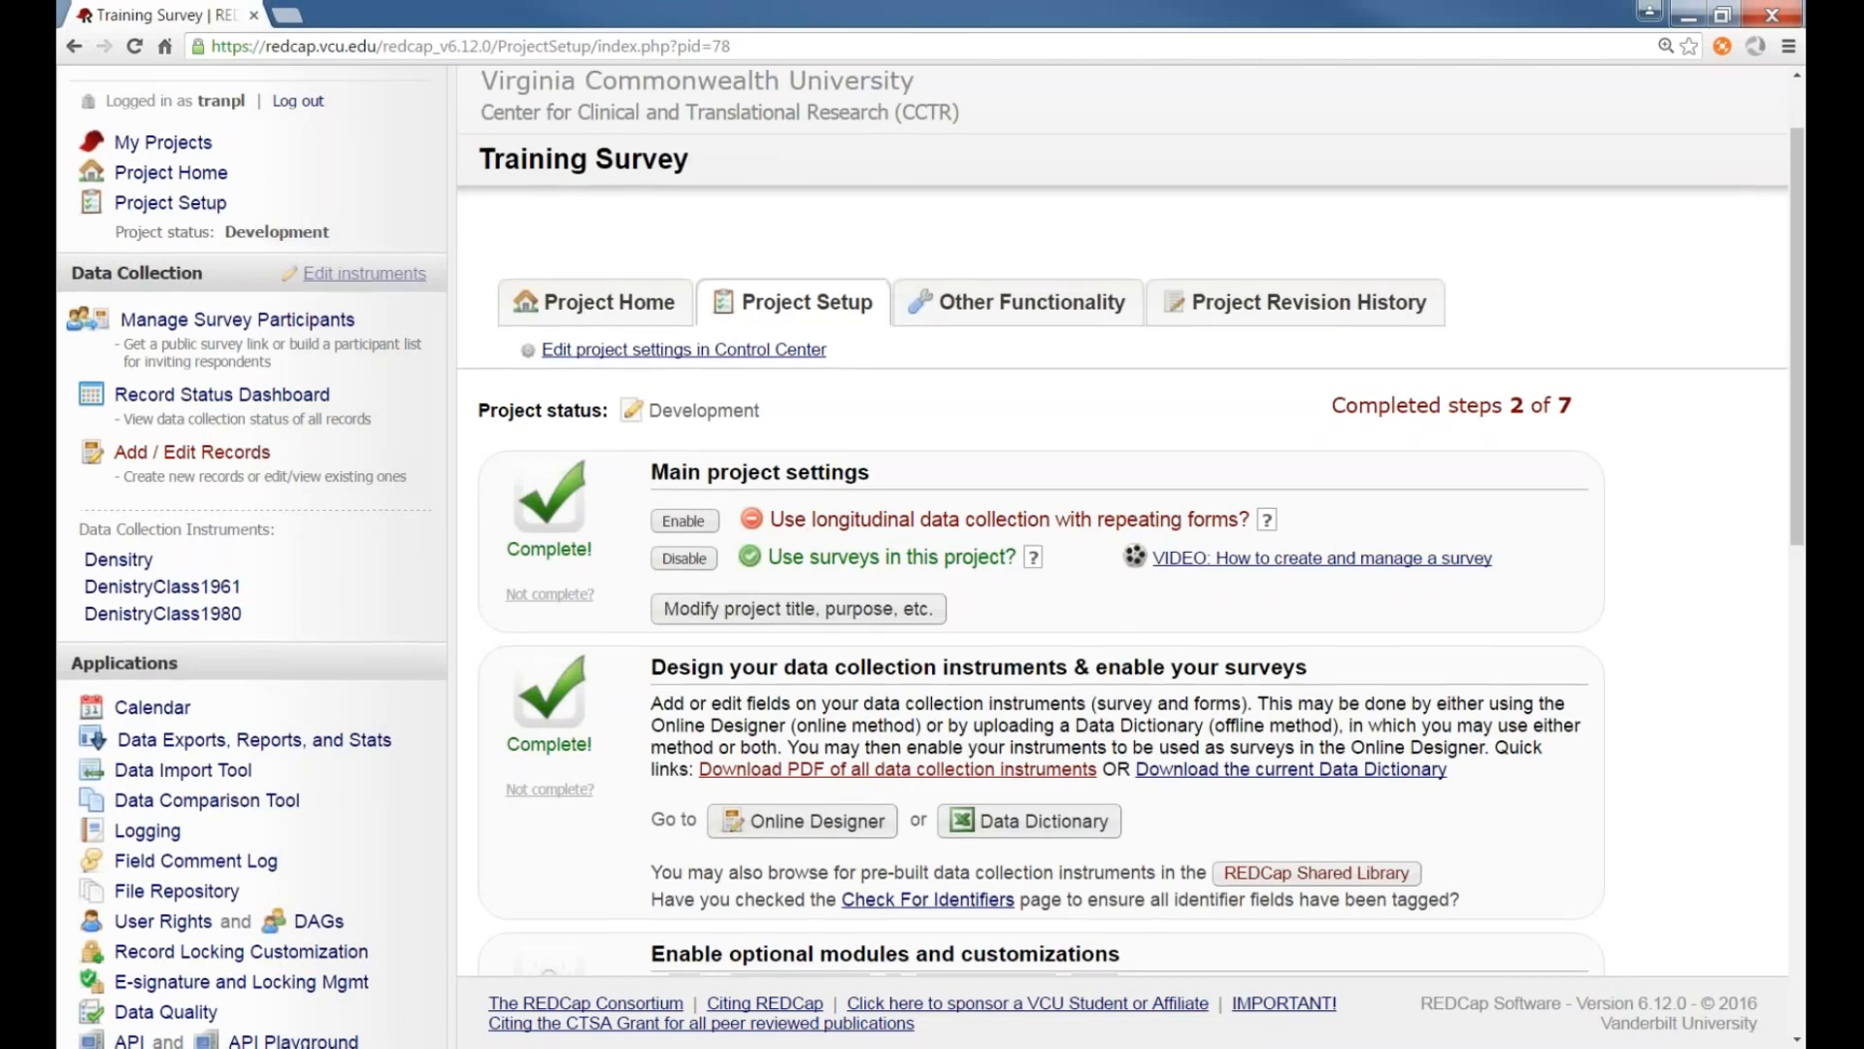
pyautogui.scroll(-2, 383, 463)
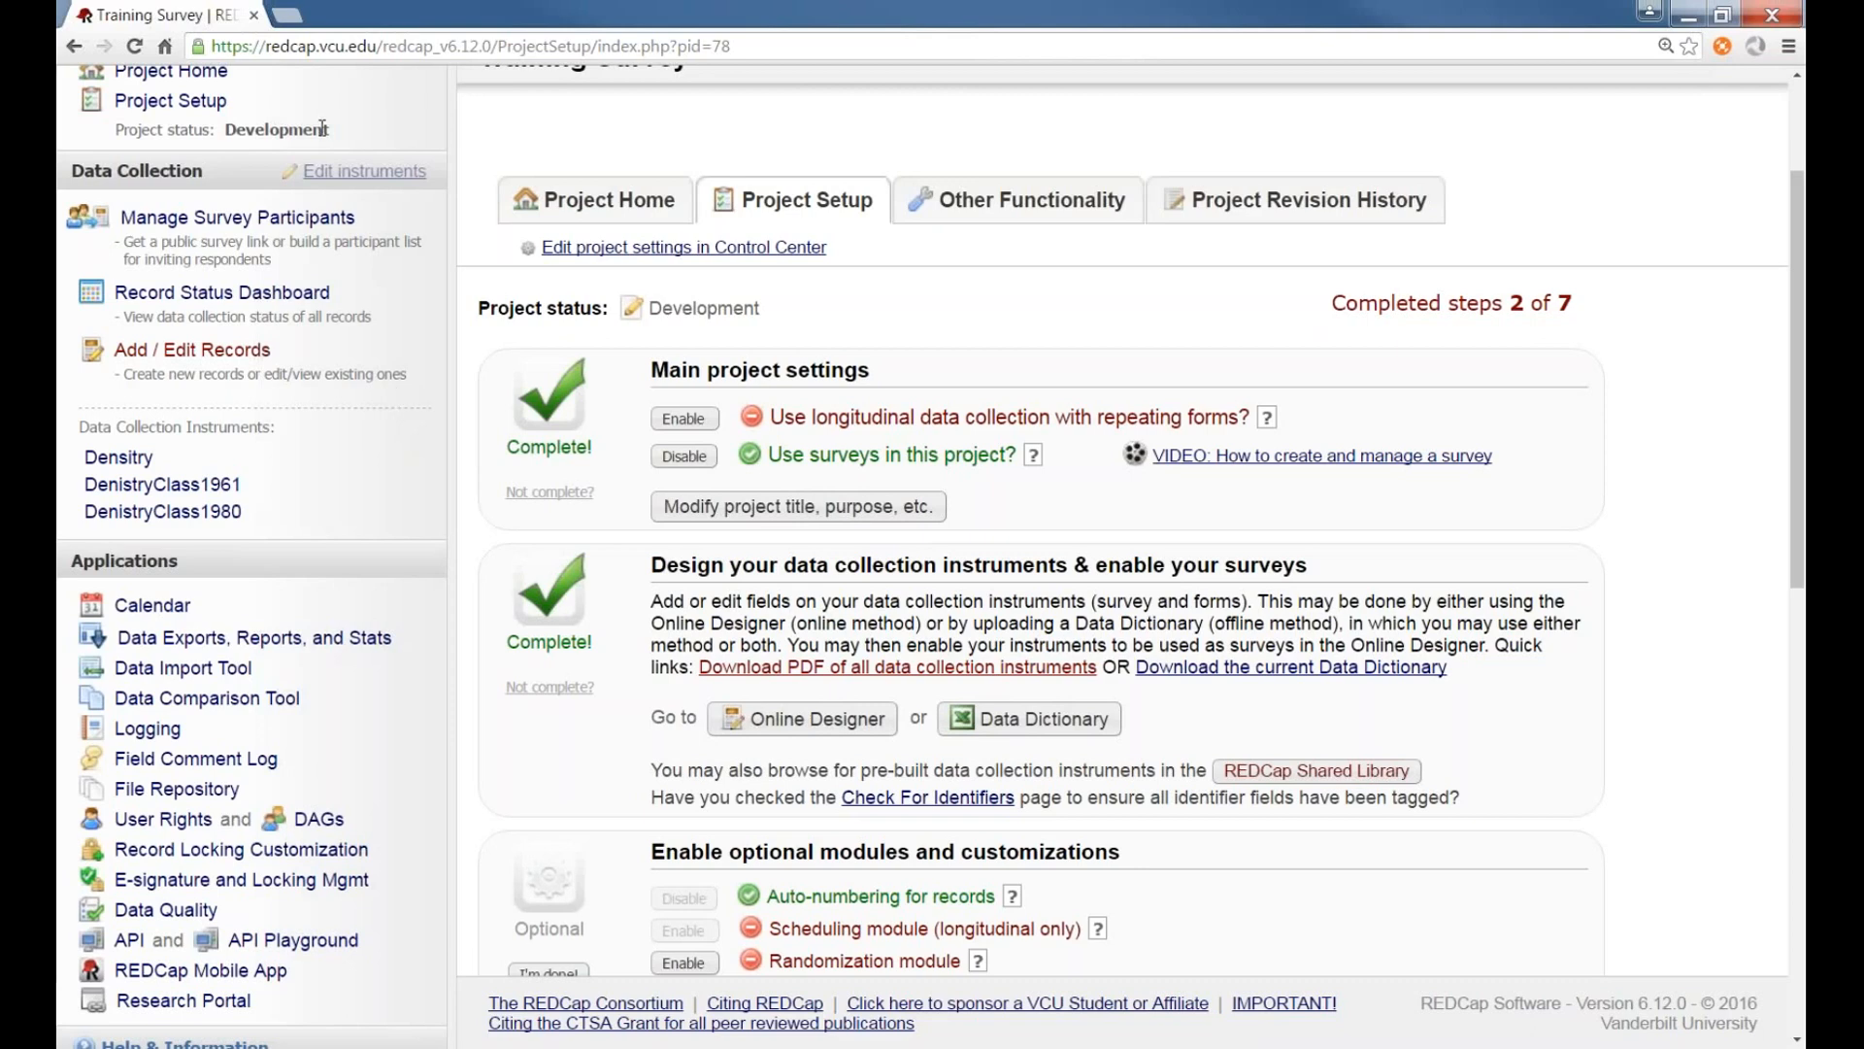
pyautogui.scroll(2, 322, 128)
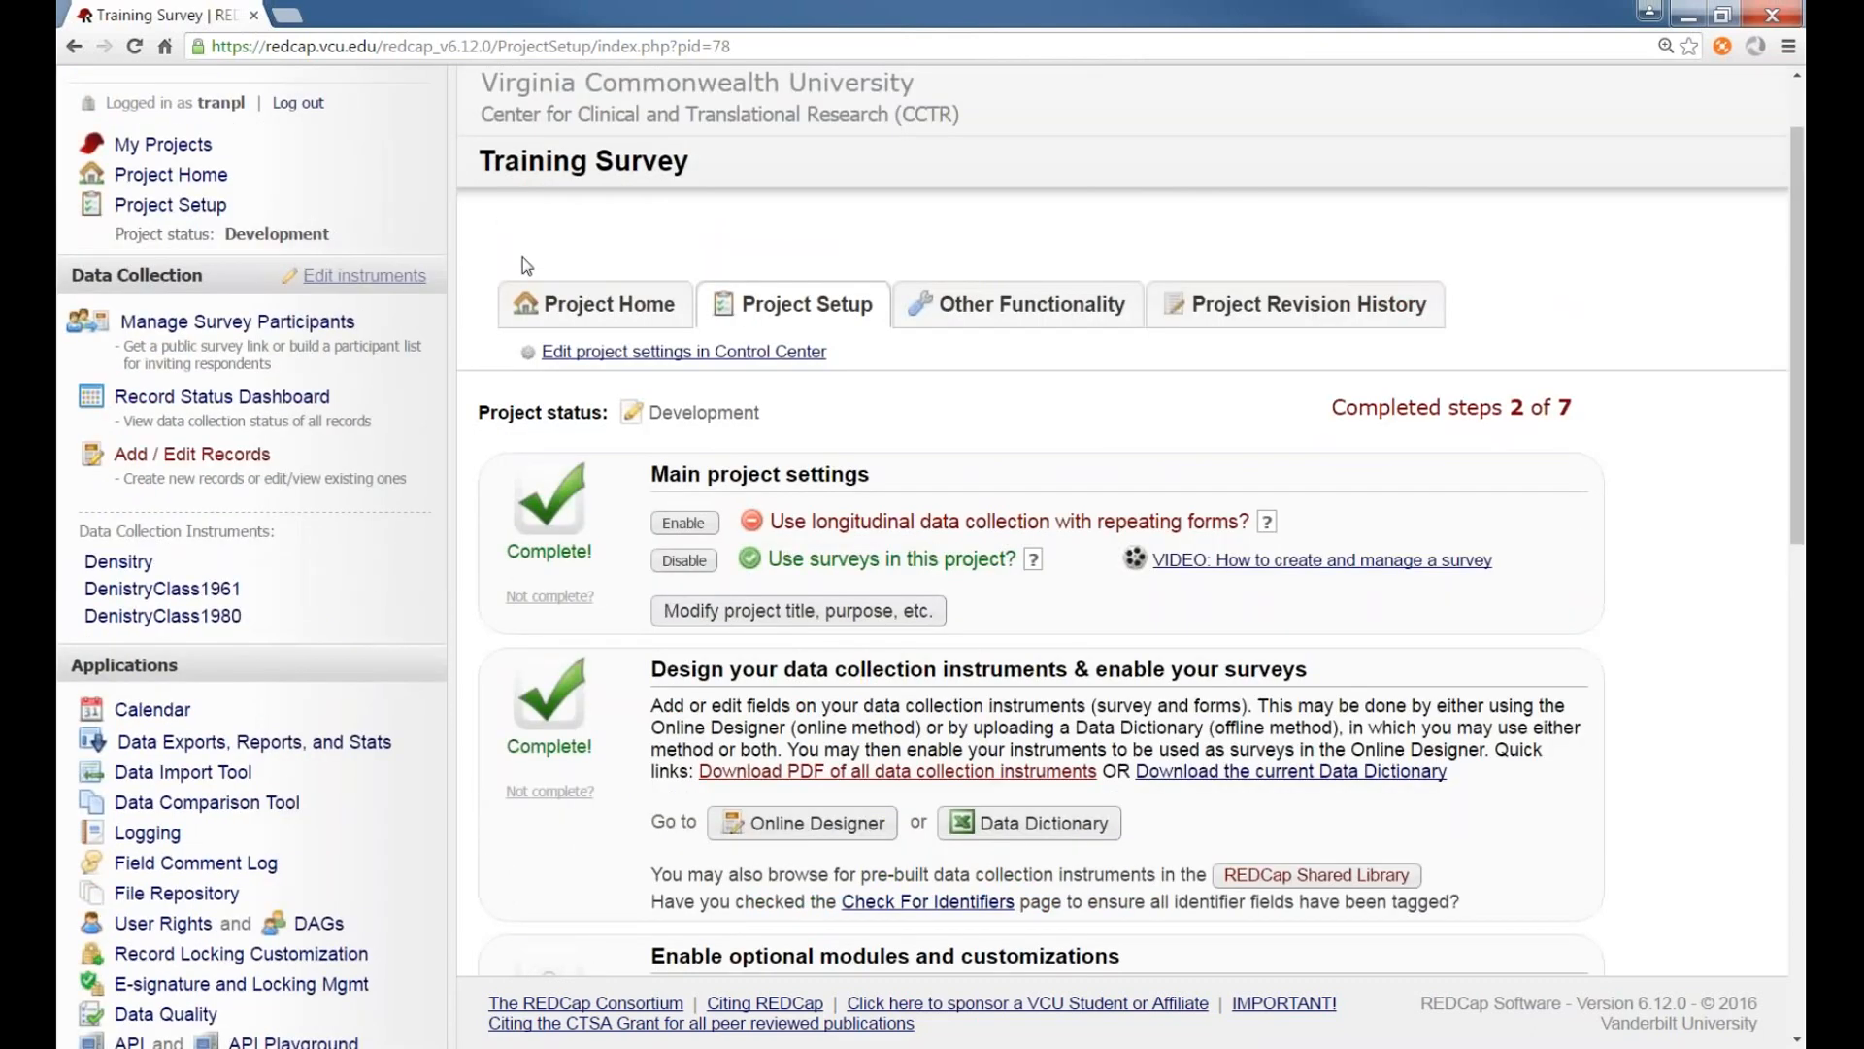
pyautogui.scroll(-1, 475, 250)
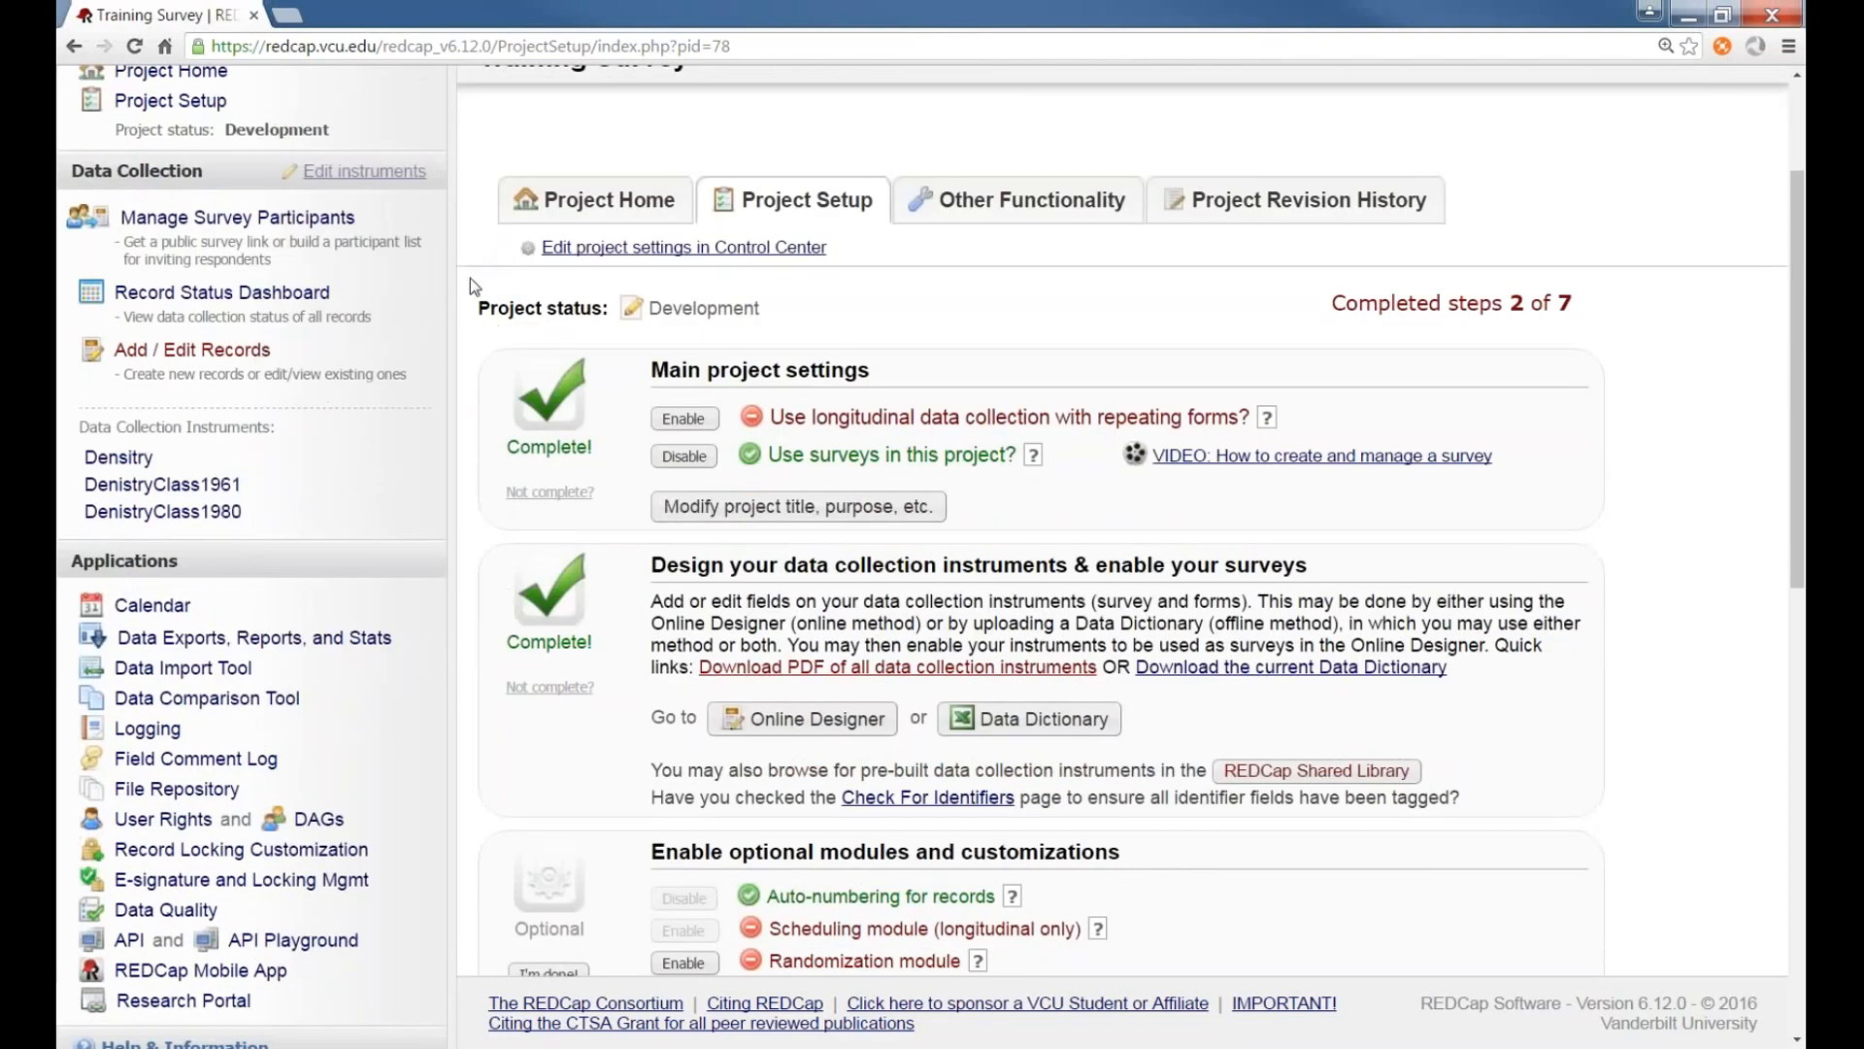
pyautogui.scroll(-7, 472, 291)
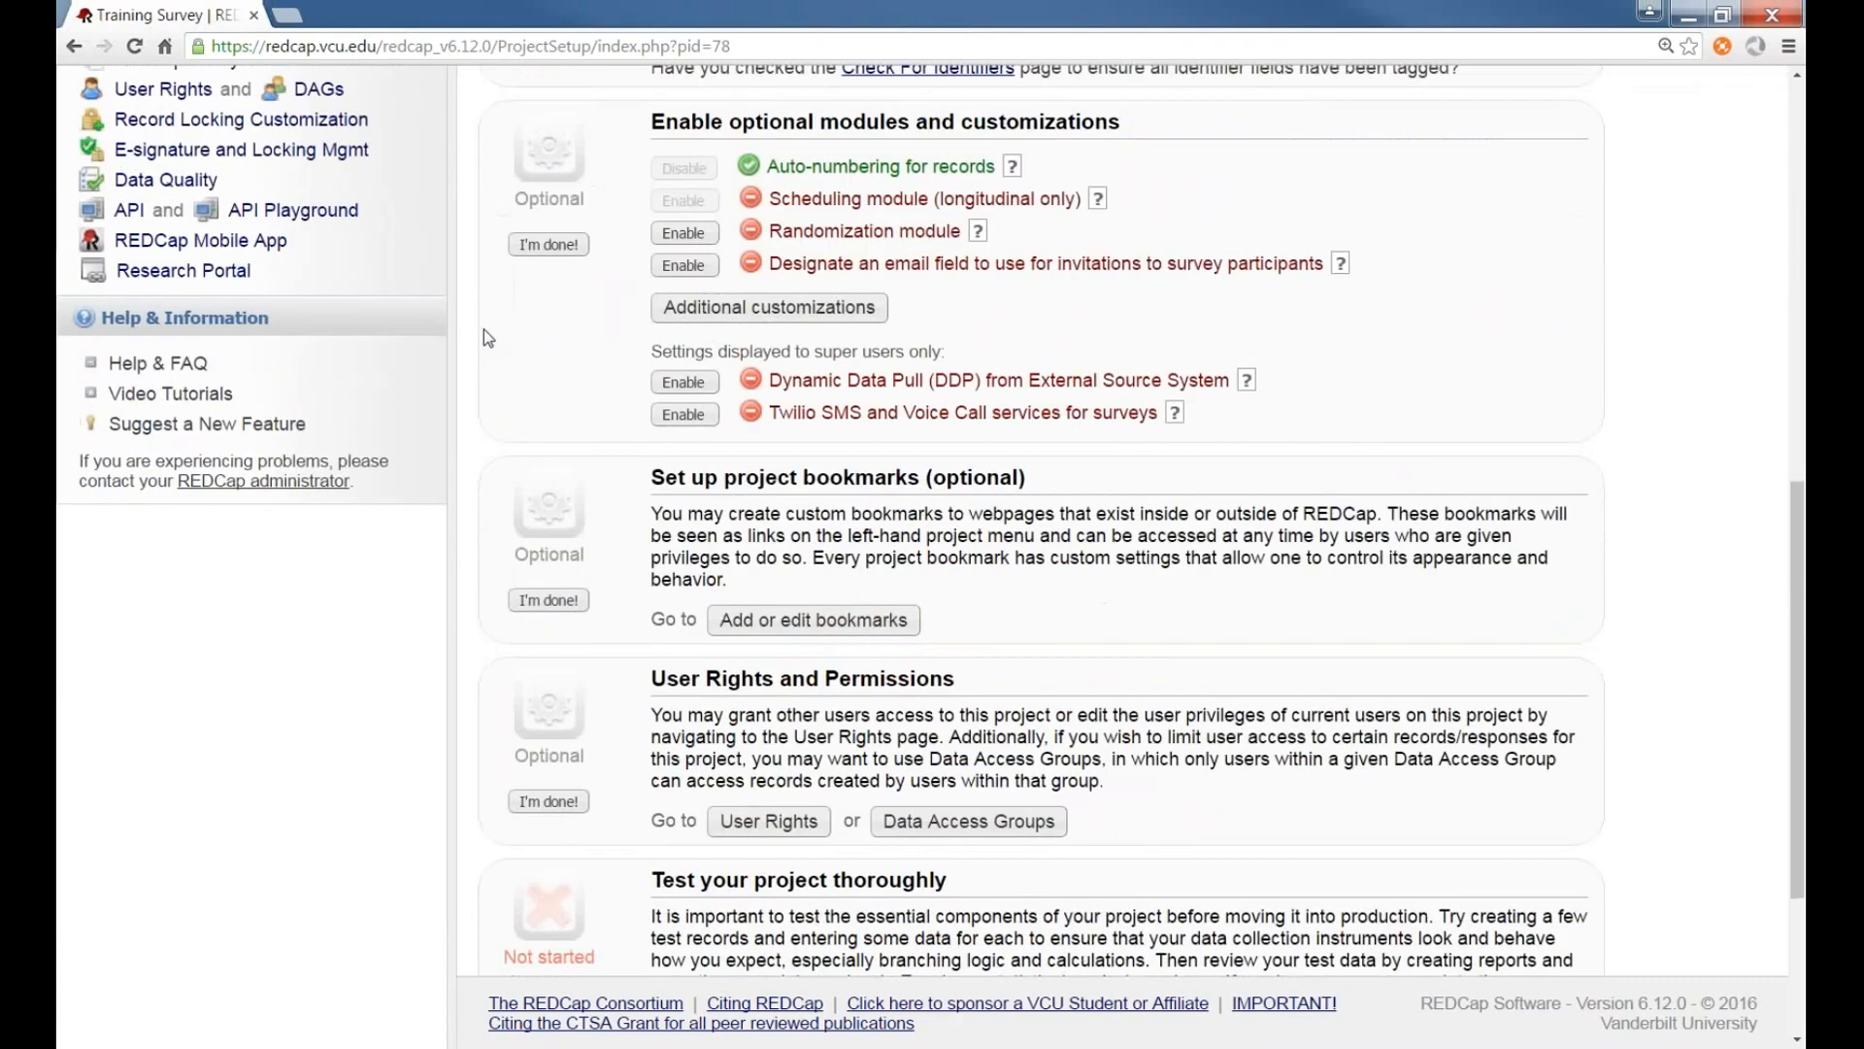
pyautogui.scroll(-3, 483, 330)
pyautogui.click(796, 932)
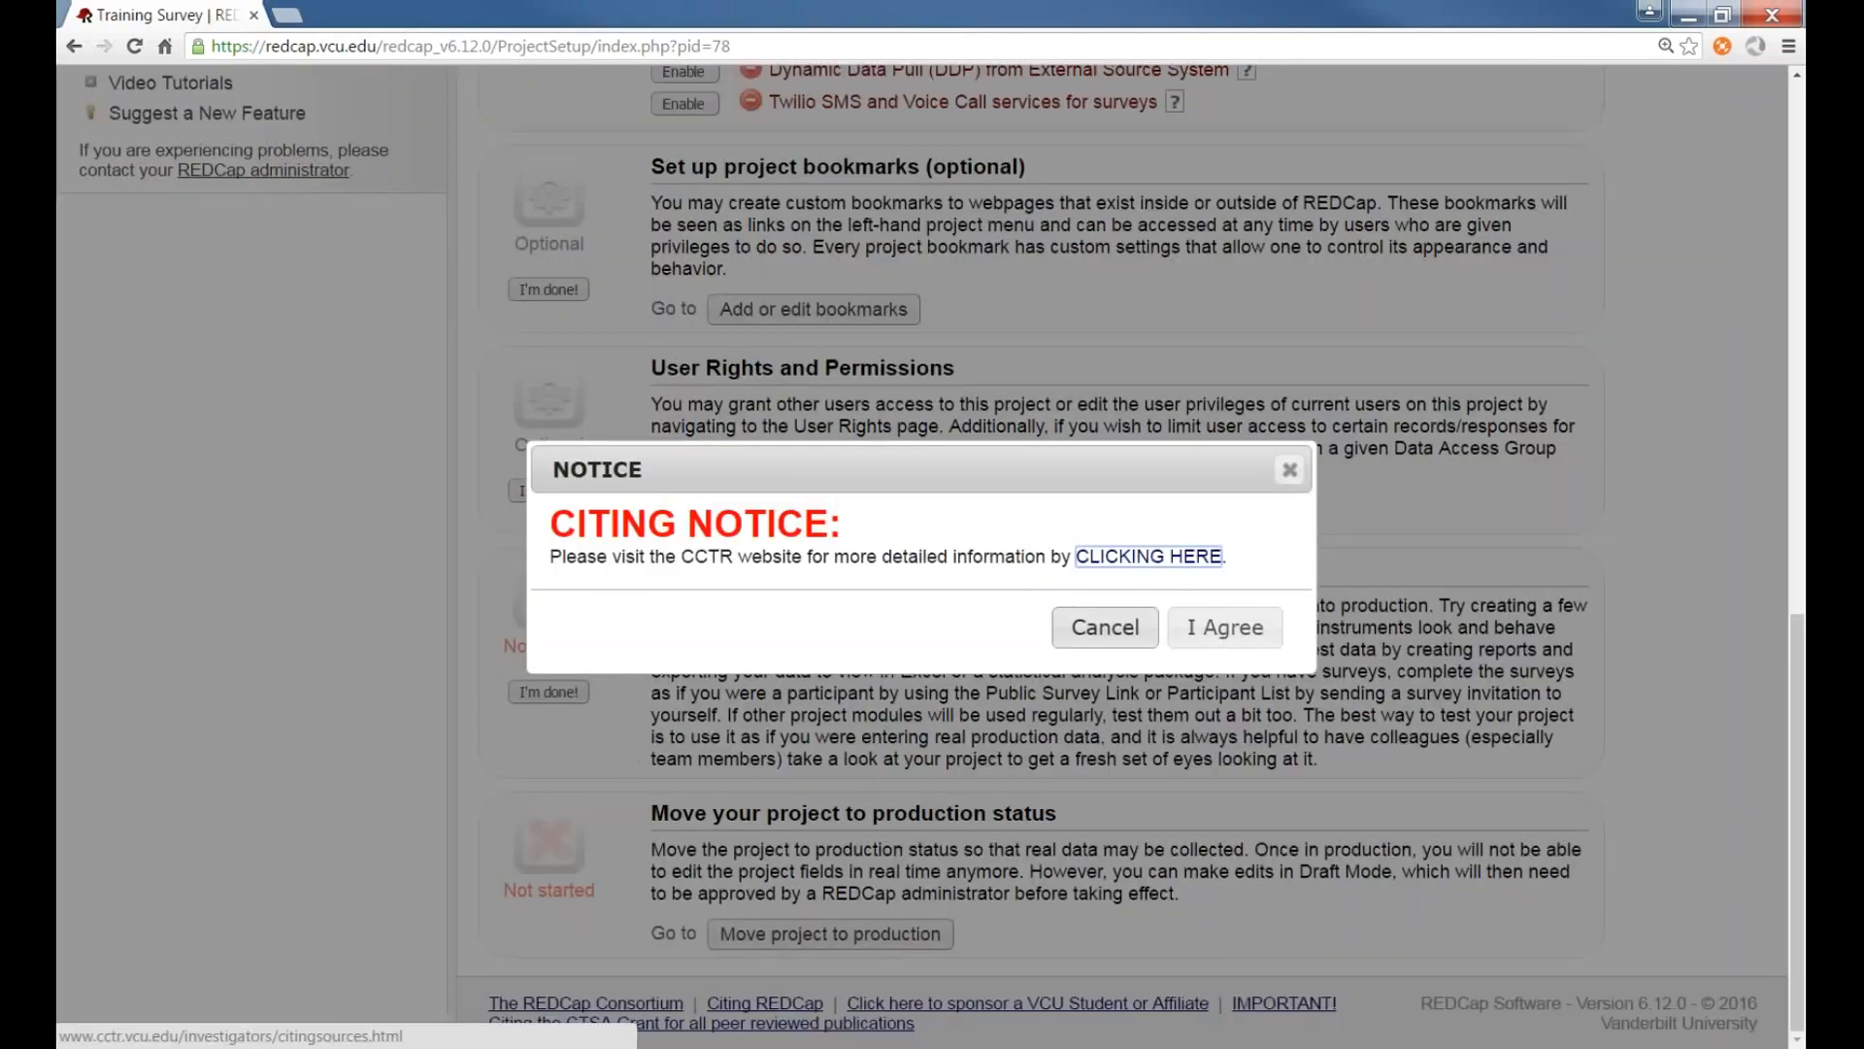
pyautogui.click(1204, 633)
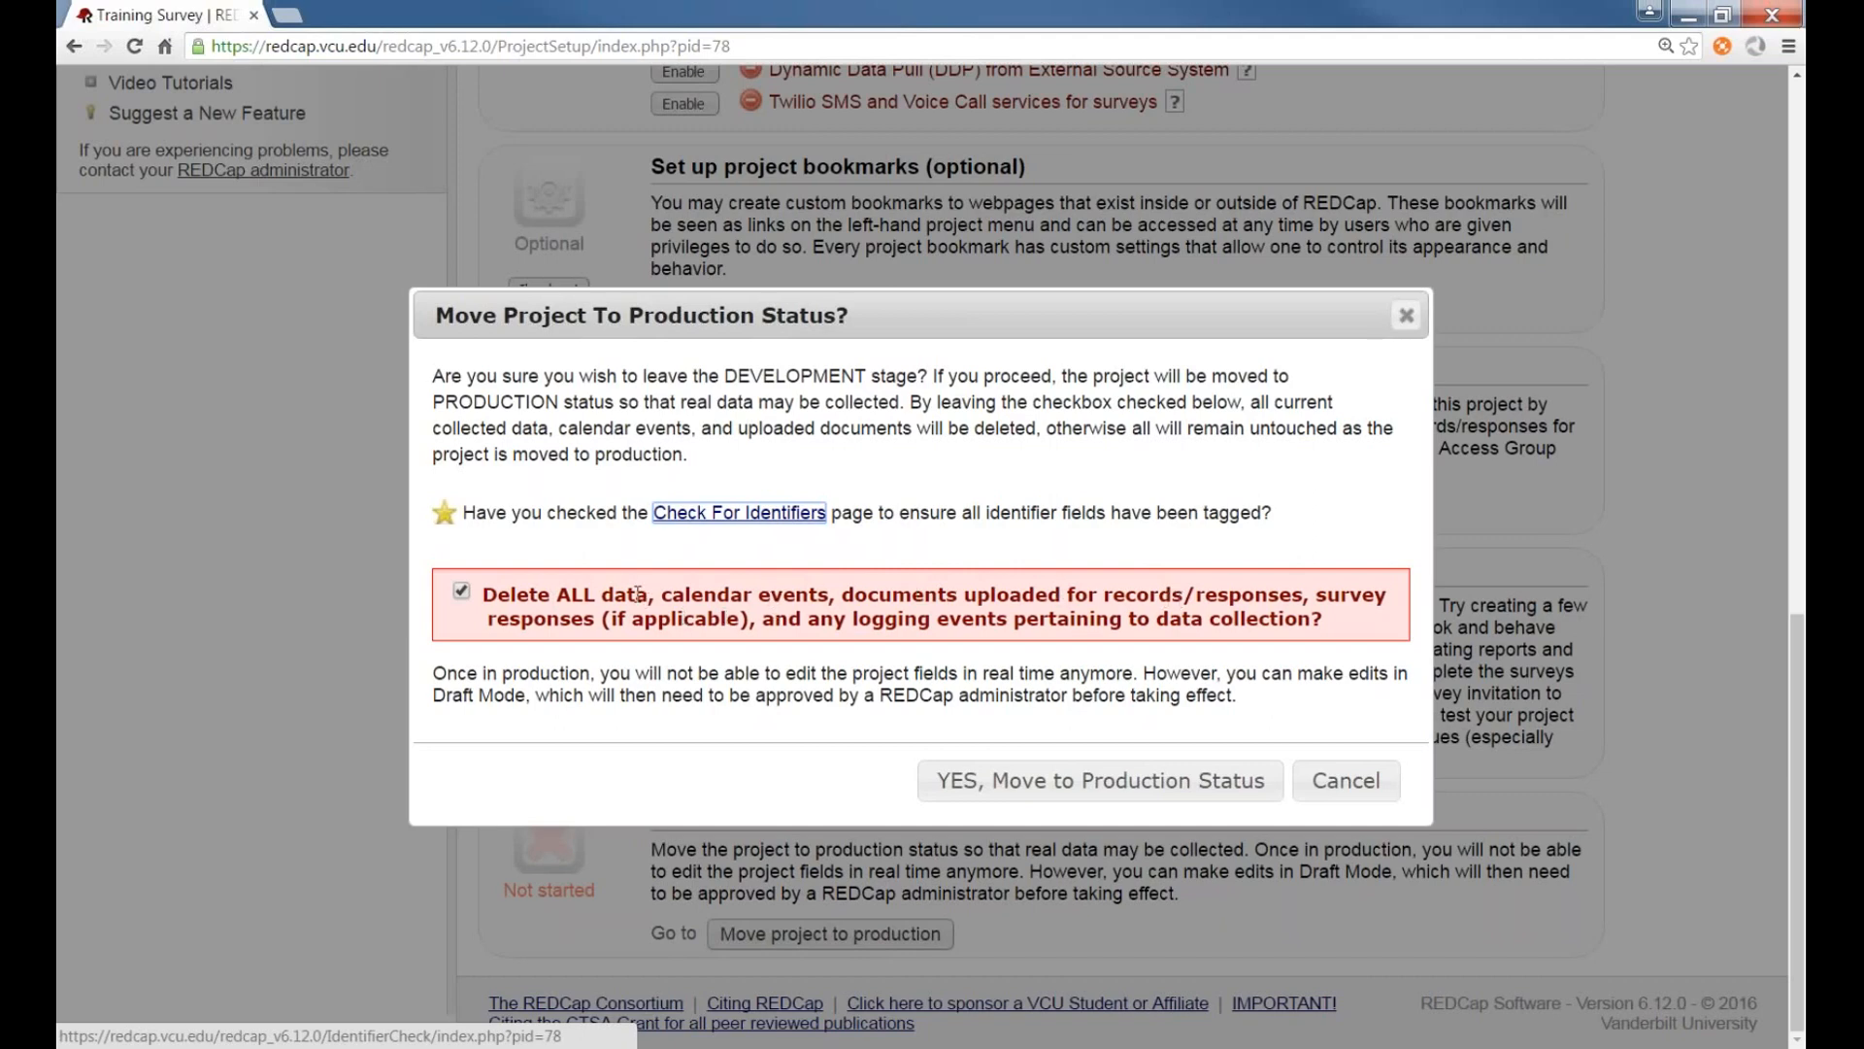
# Uncheck the option to delete all data in the move-to-production dialog and cancel the move
pyautogui.click(461, 592)
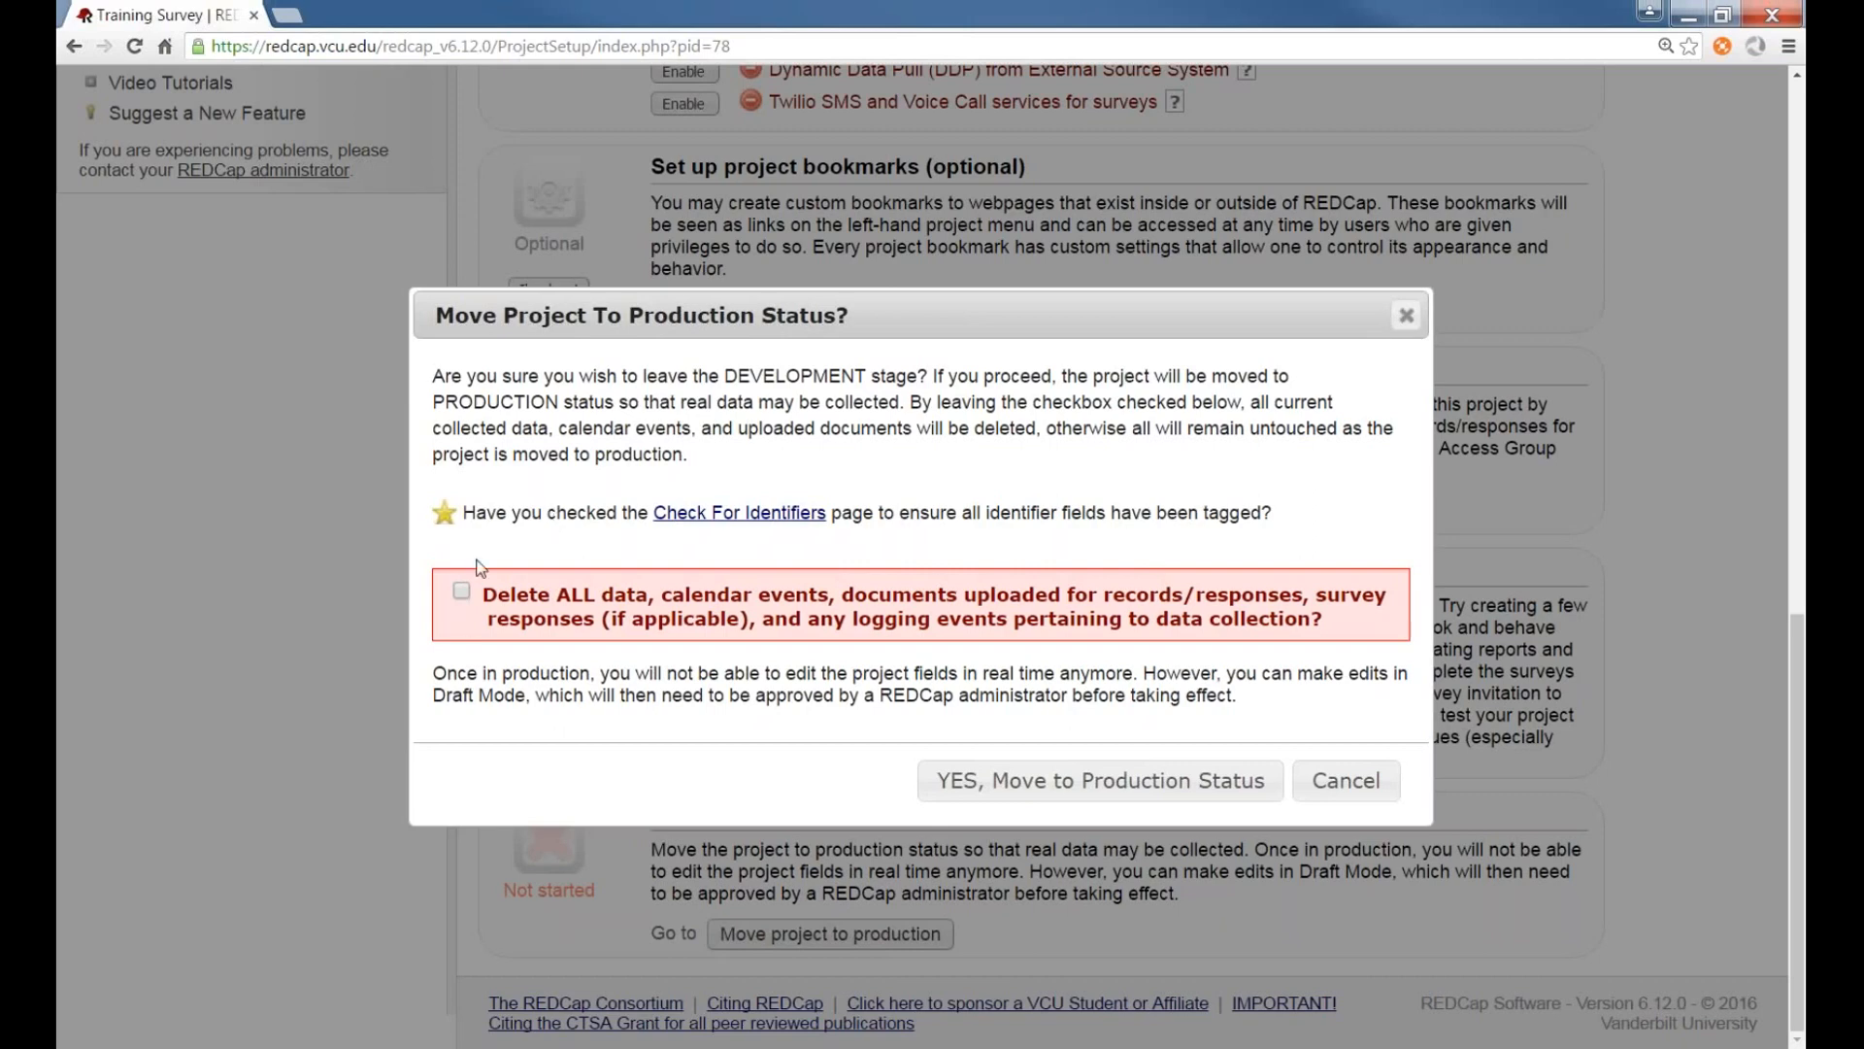
pyautogui.click(1369, 787)
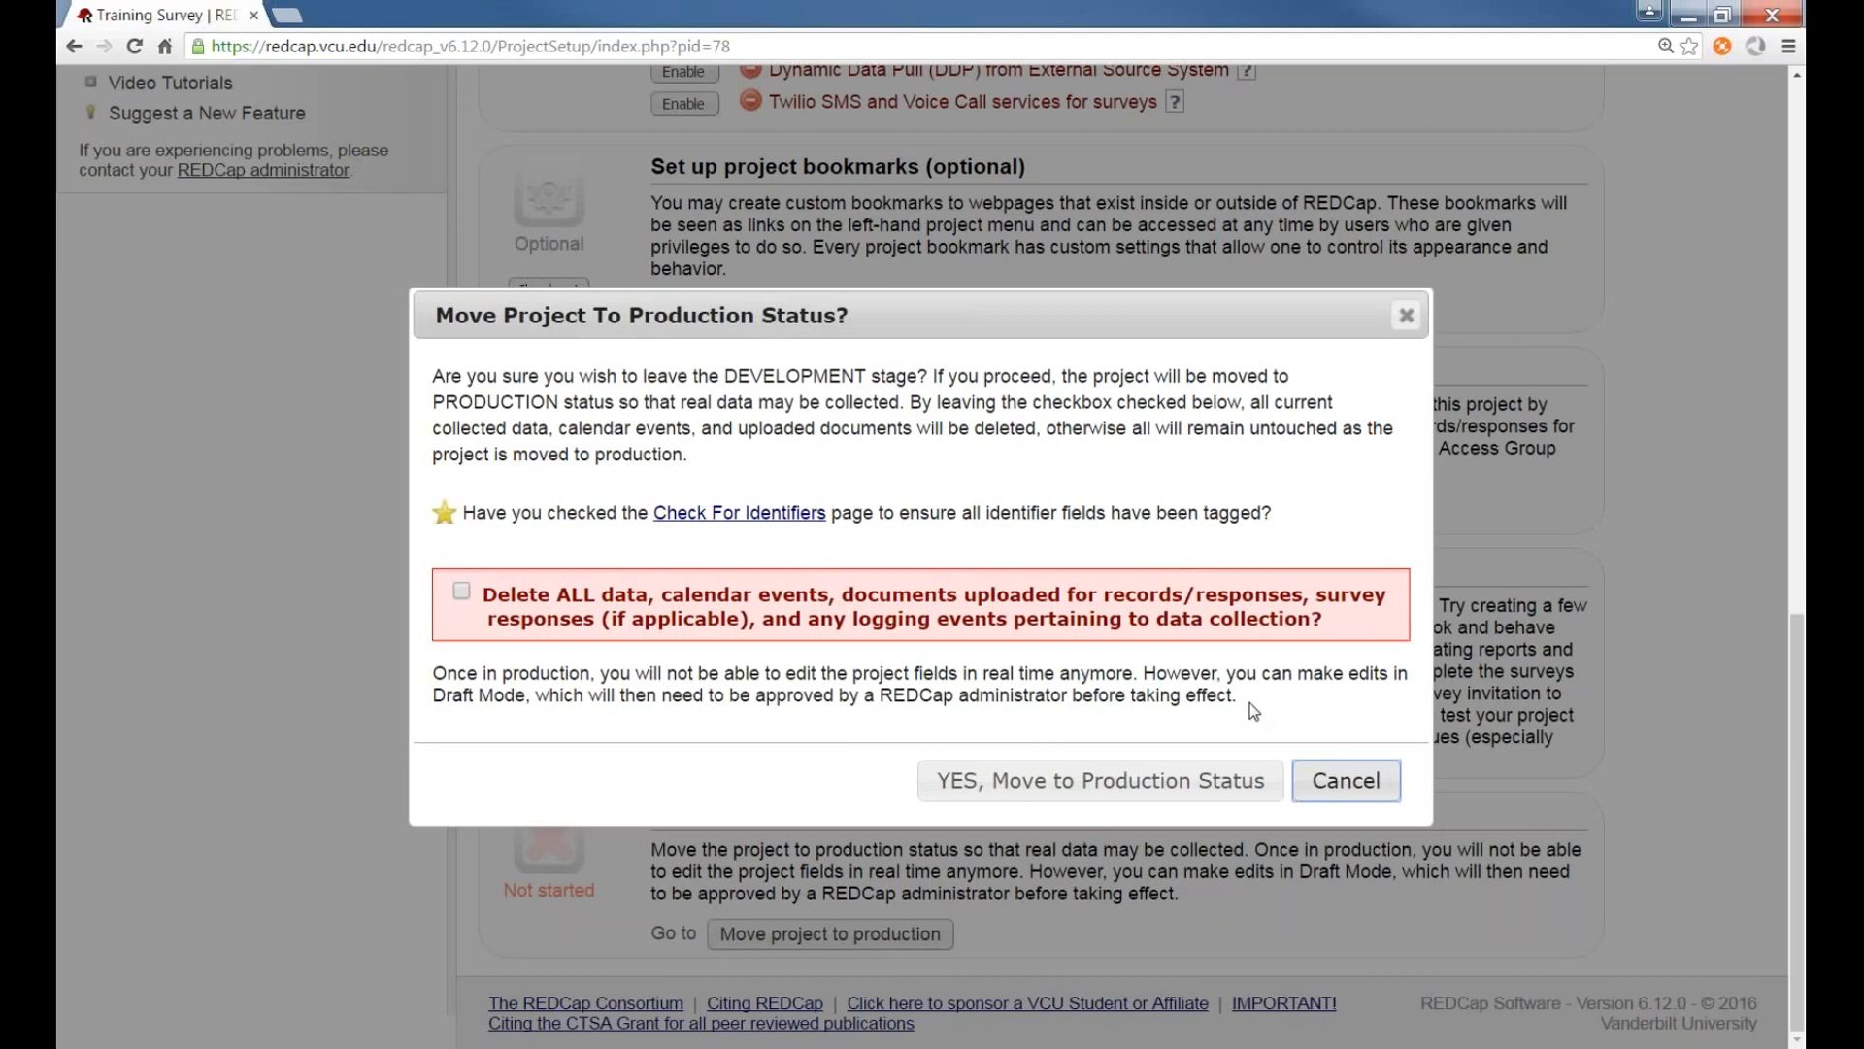
# Close the move-to-production dialog without moving and scroll back up through the project setup steps
pyautogui.click(1346, 780)
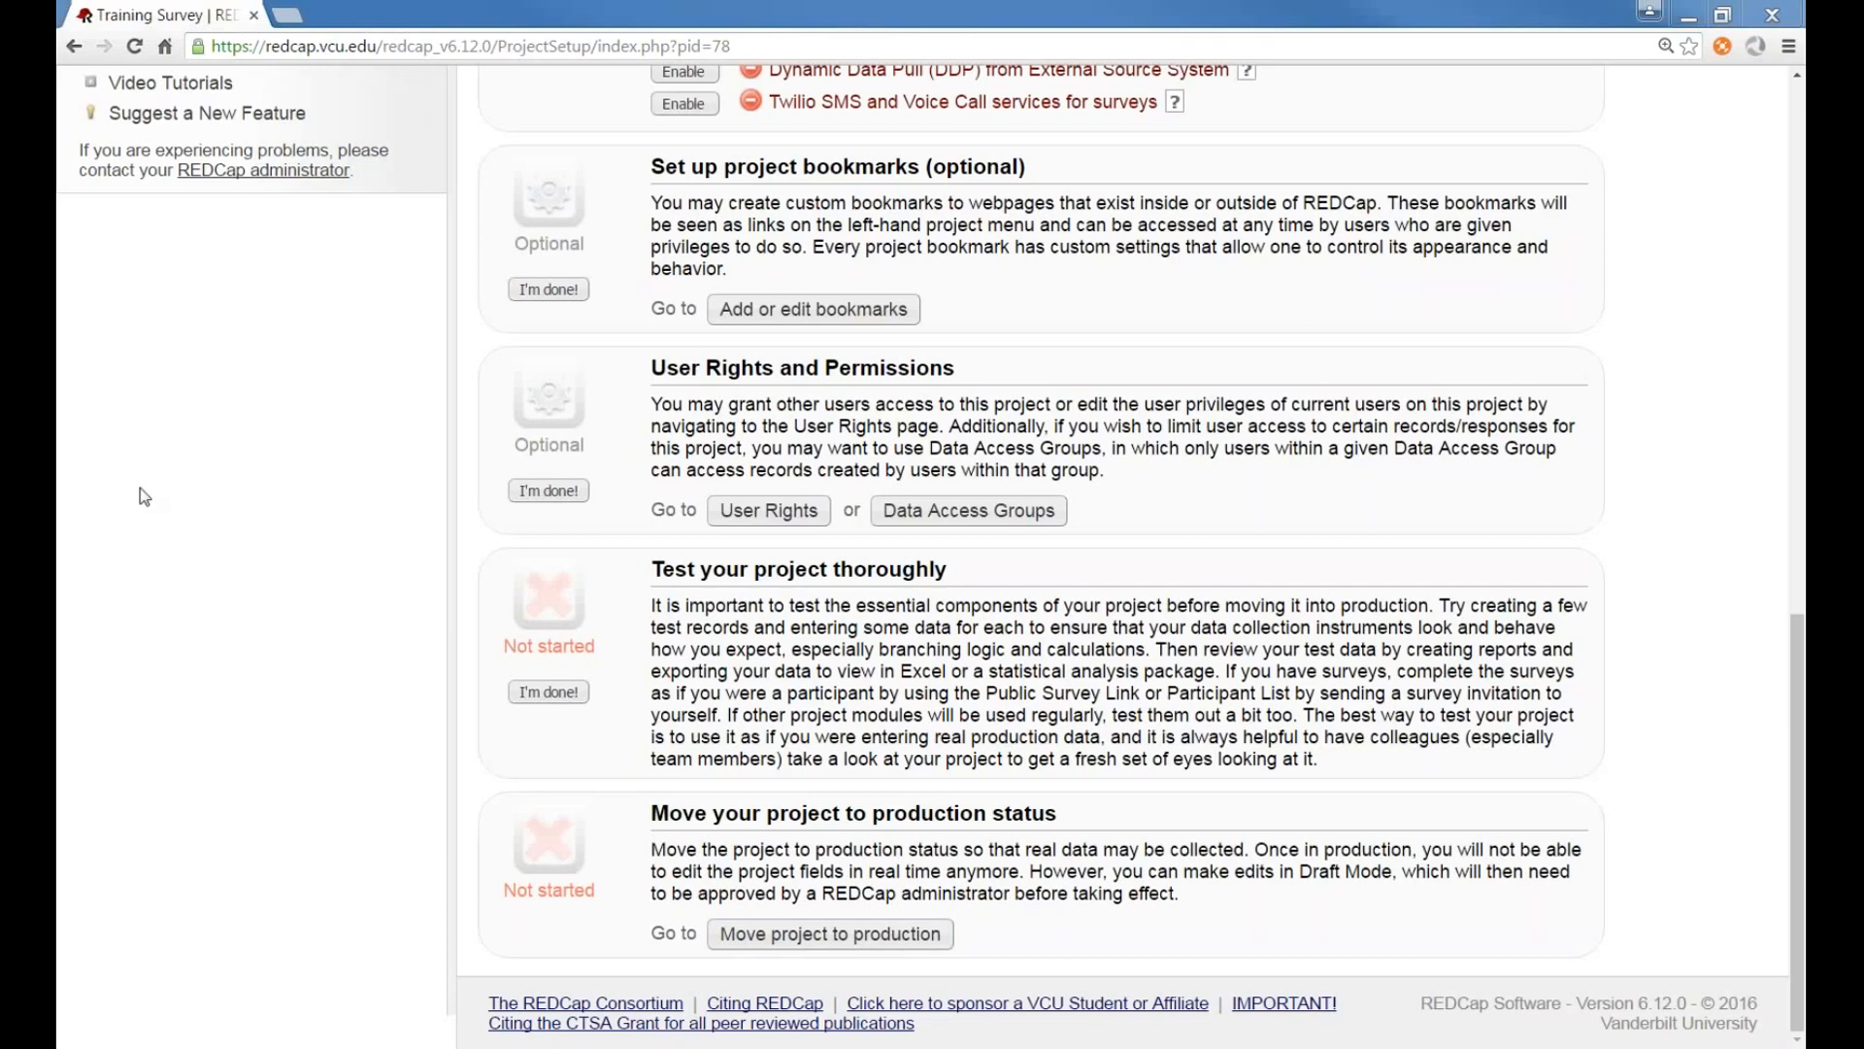
pyautogui.scroll(2, 541, 428)
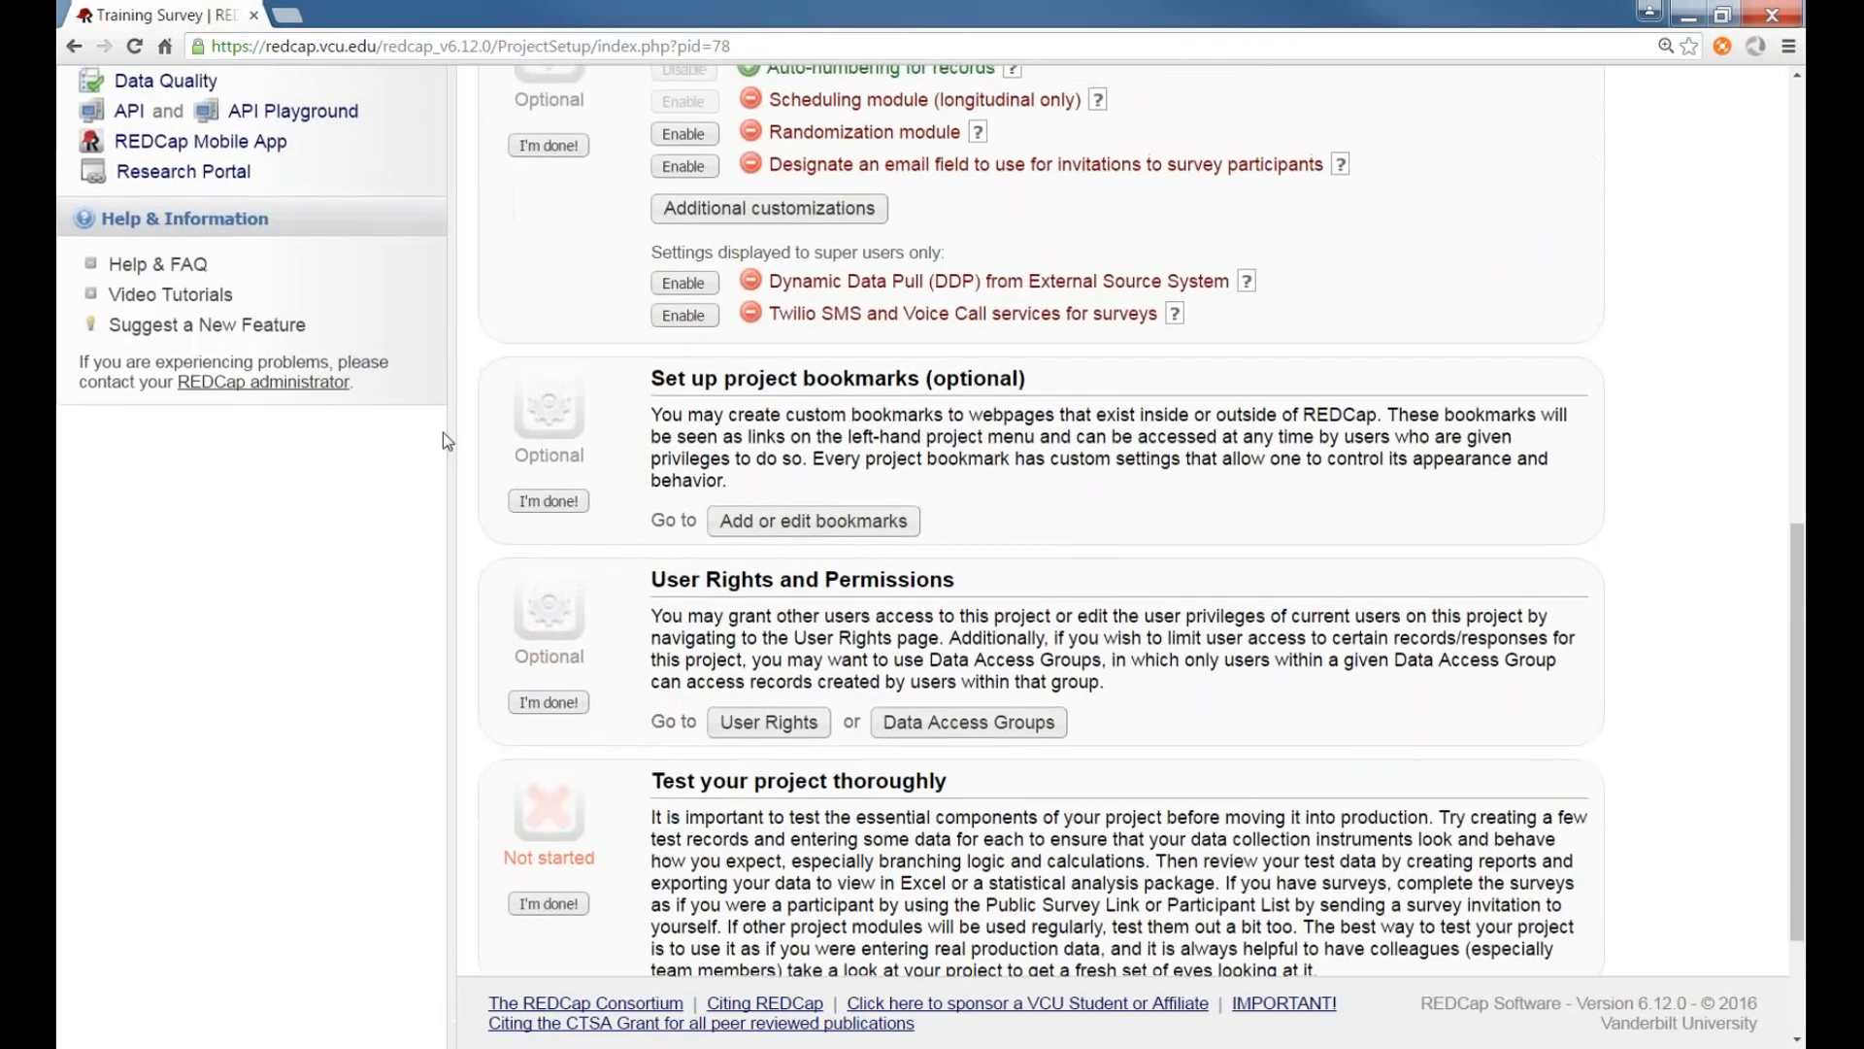
pyautogui.scroll(1, 443, 433)
pyautogui.scroll(1, 379, 432)
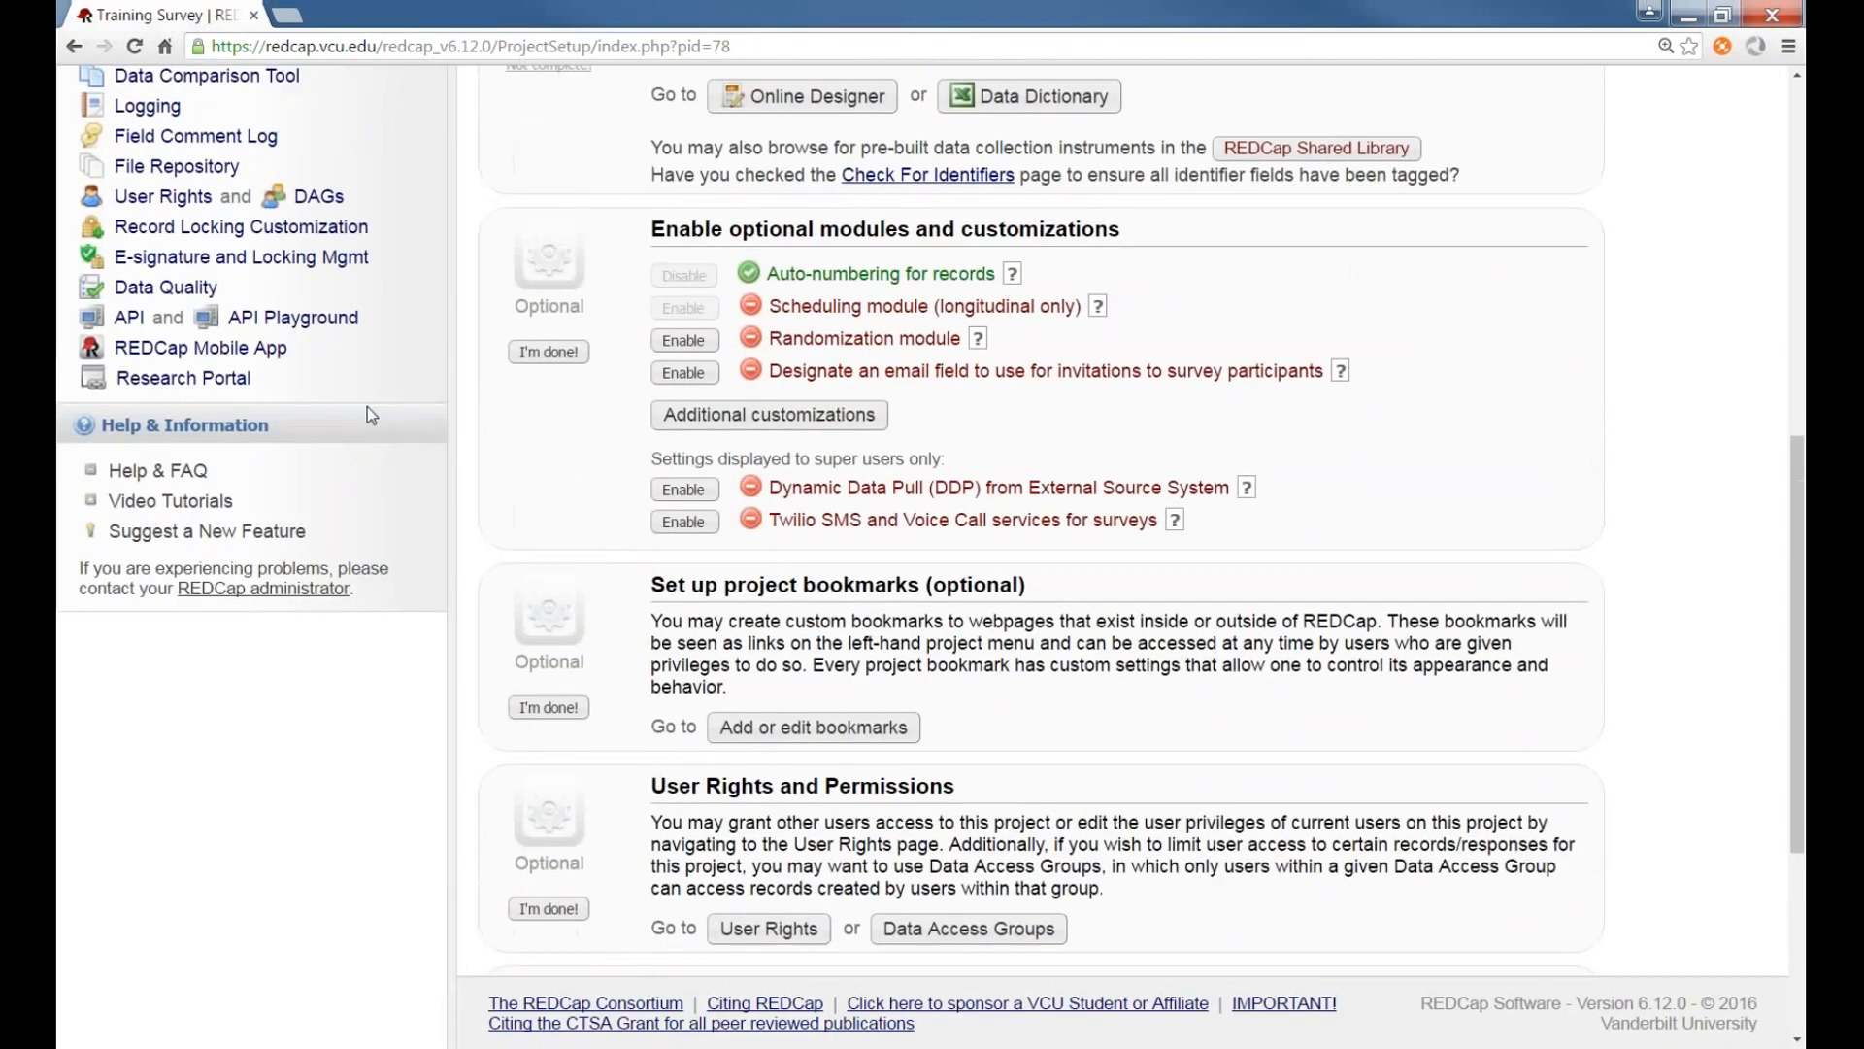
pyautogui.scroll(1, 367, 406)
pyautogui.scroll(1, 364, 412)
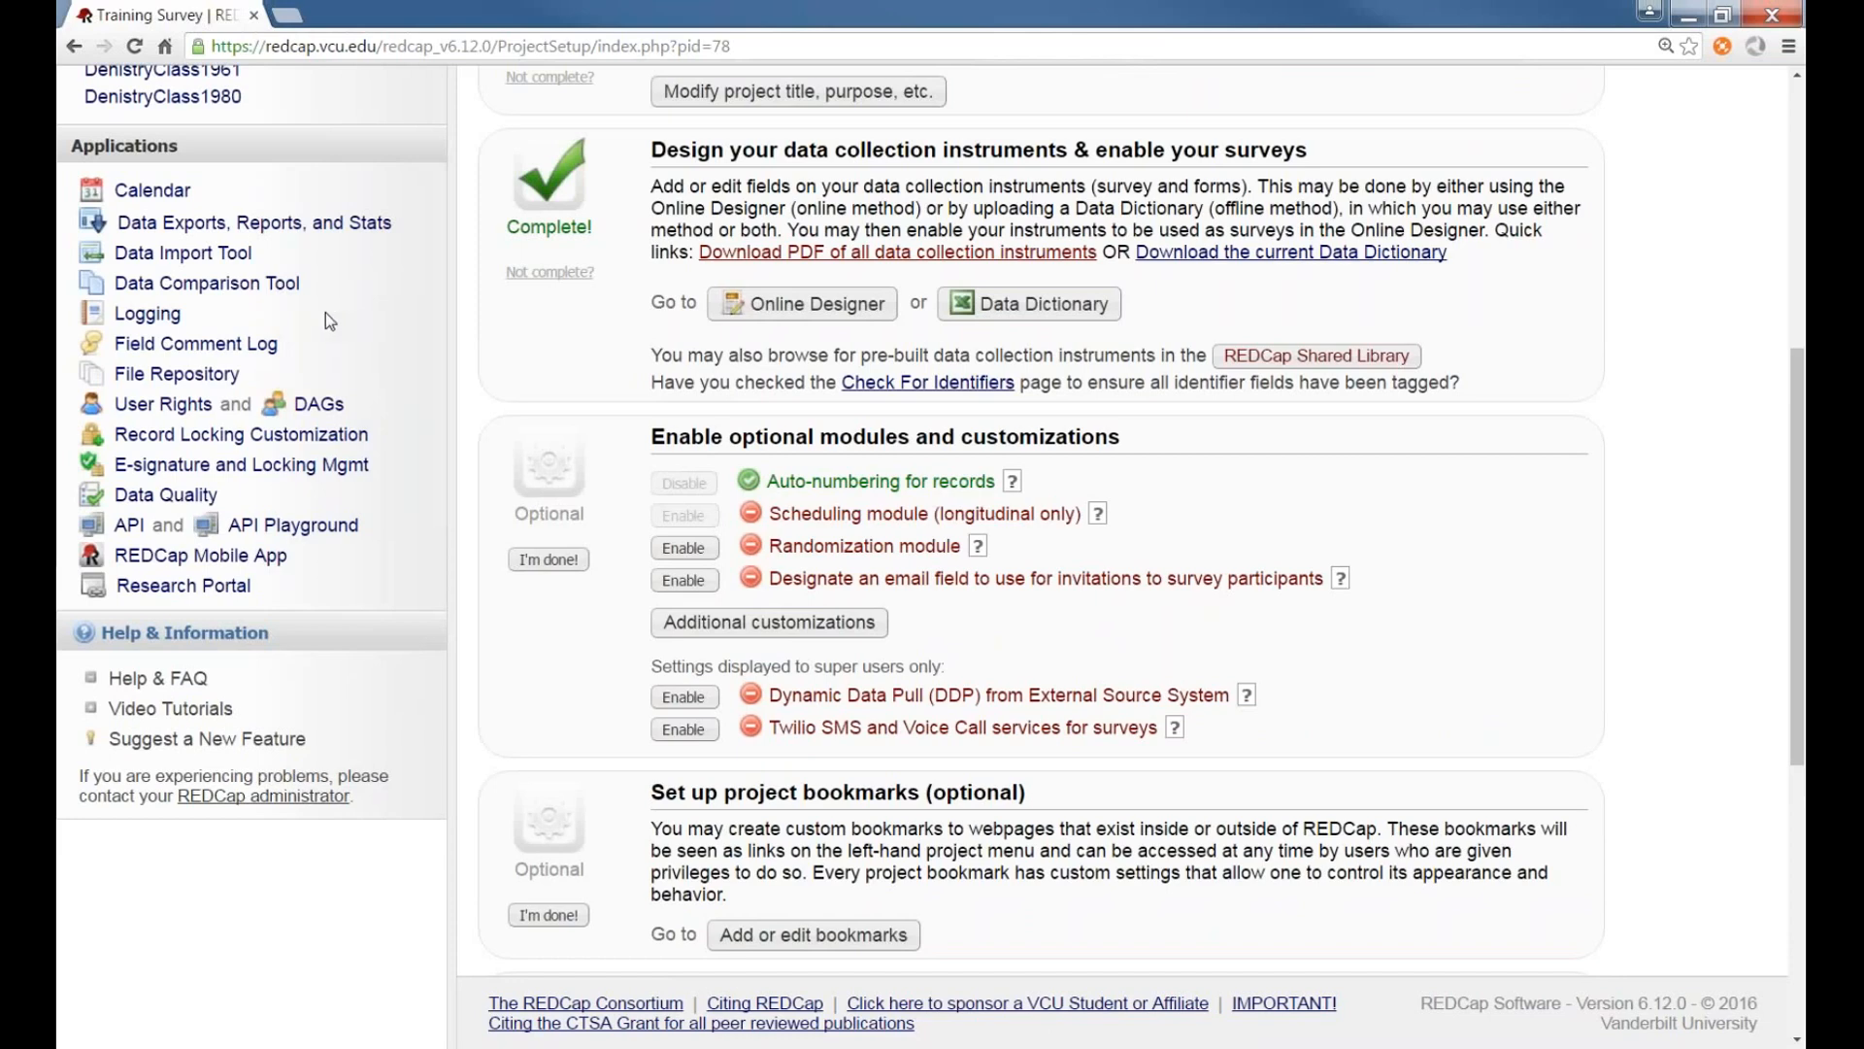
pyautogui.scroll(1, 367, 363)
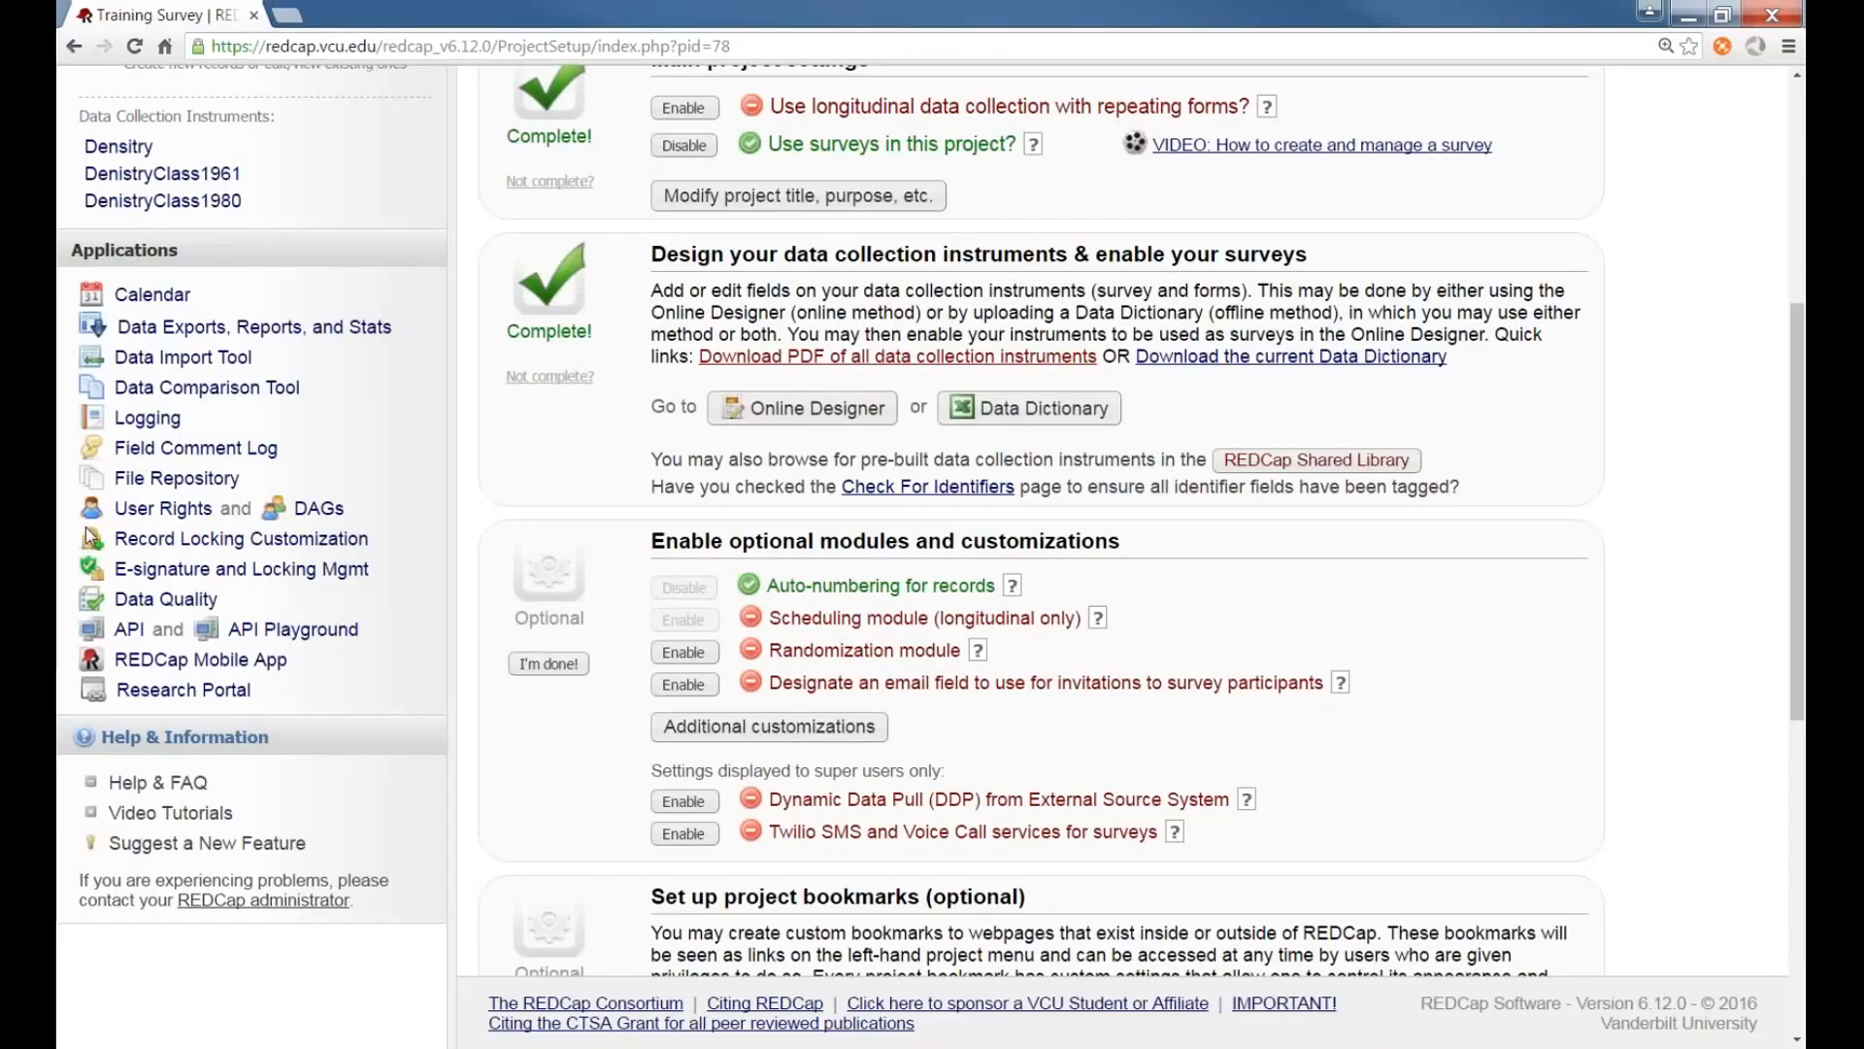
# Open the Logging page and review the list of recorded project changes and data updates
pyautogui.click(147, 427)
pyautogui.scroll(-5, 755, 520)
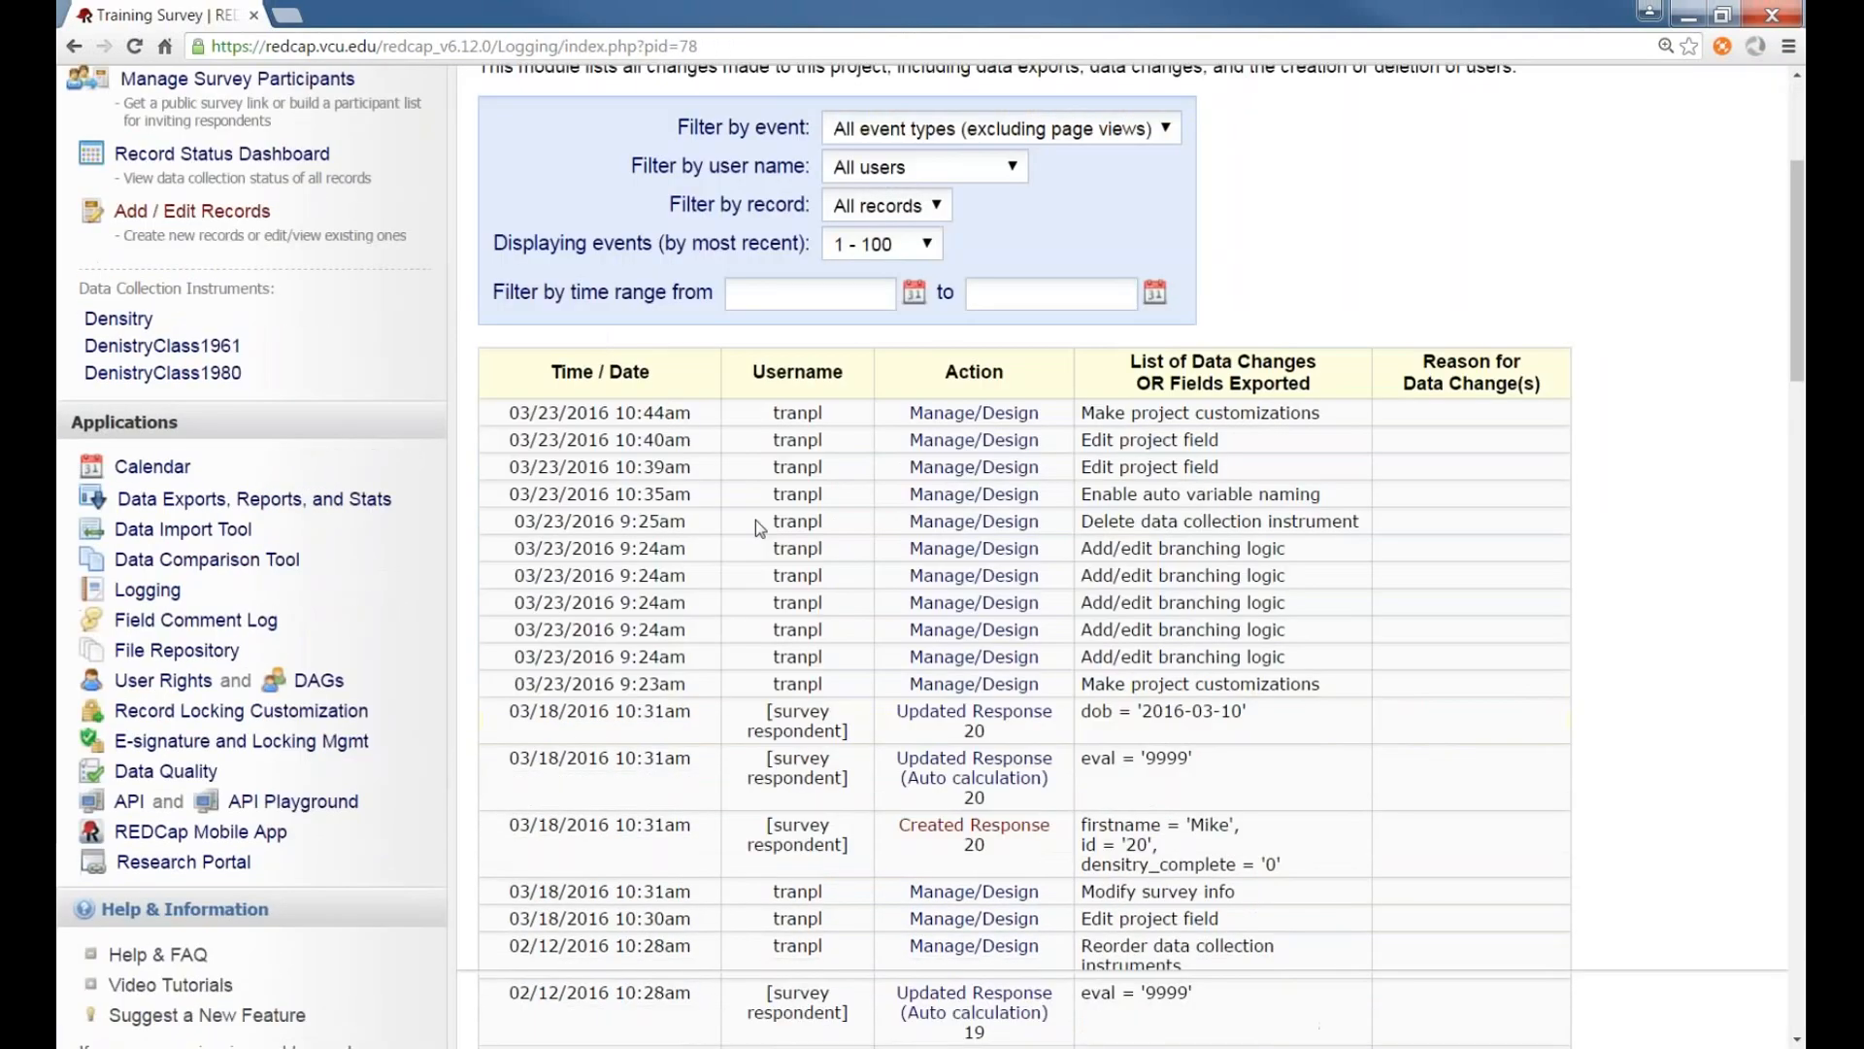
pyautogui.scroll(-1, 755, 520)
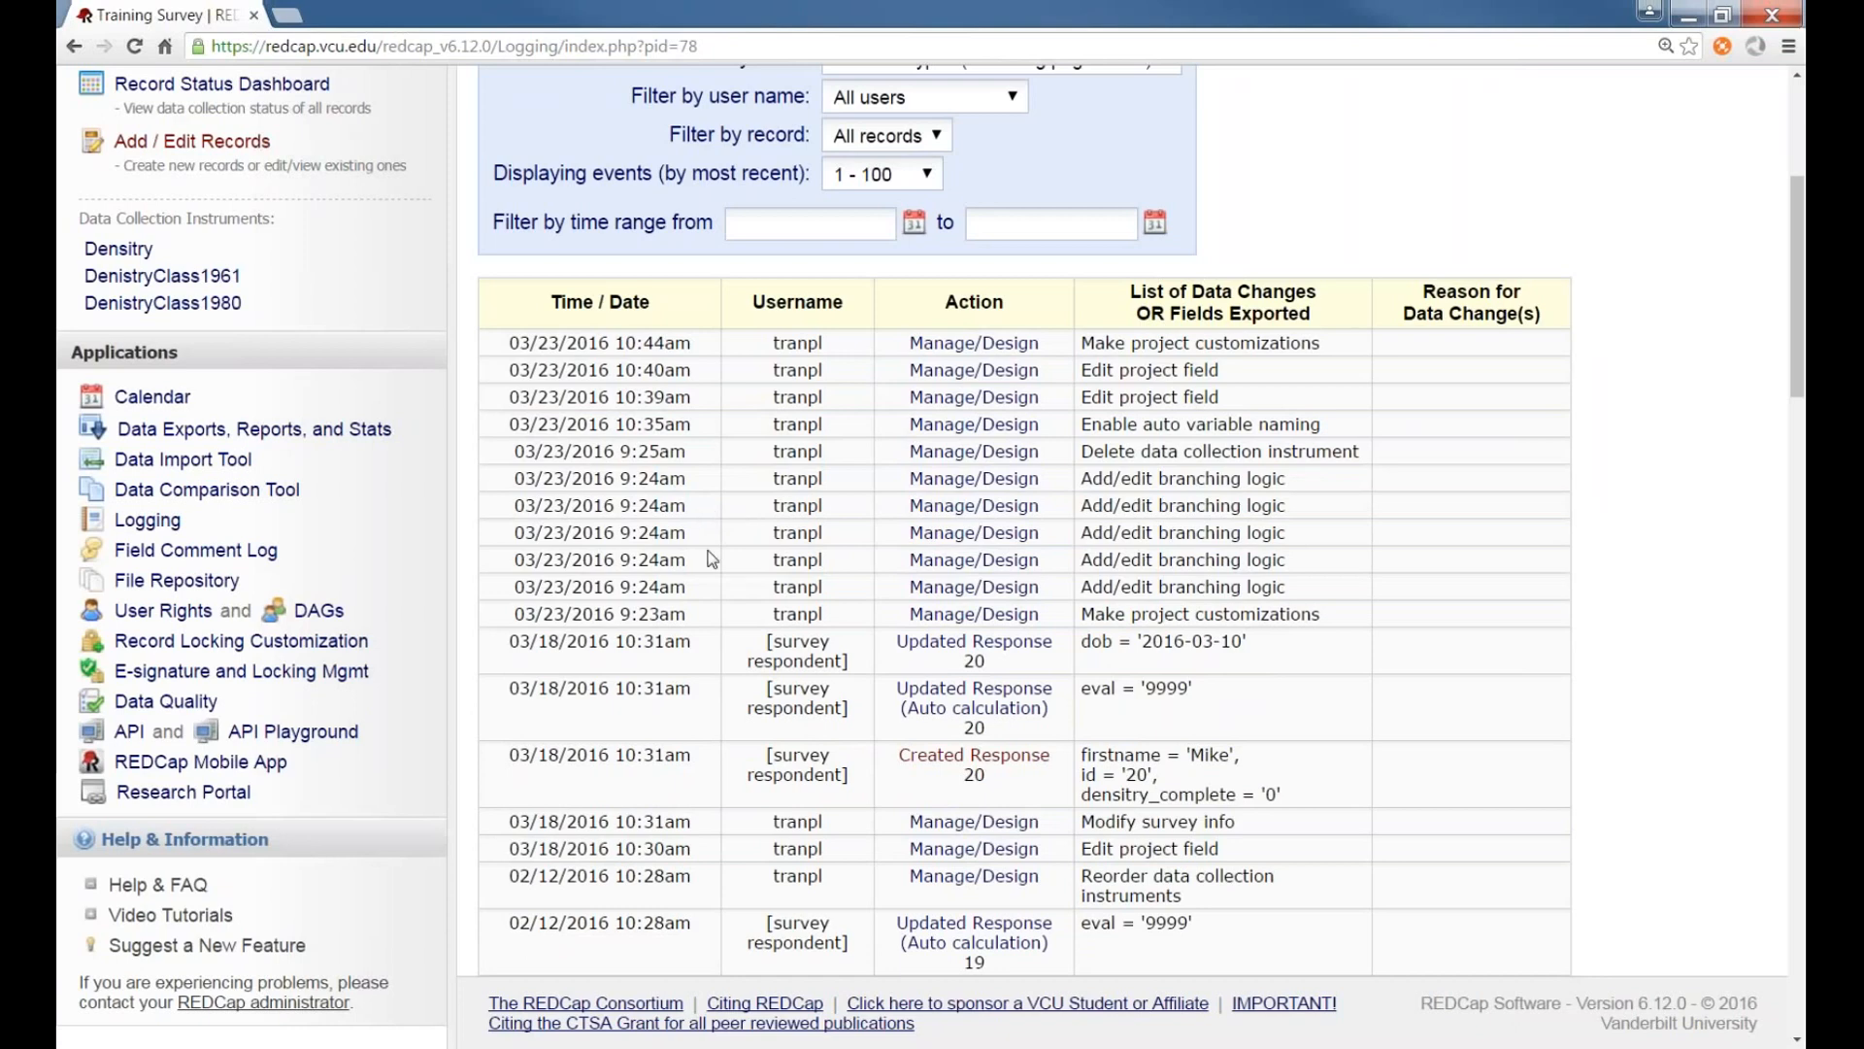
pyautogui.scroll(4, 631, 553)
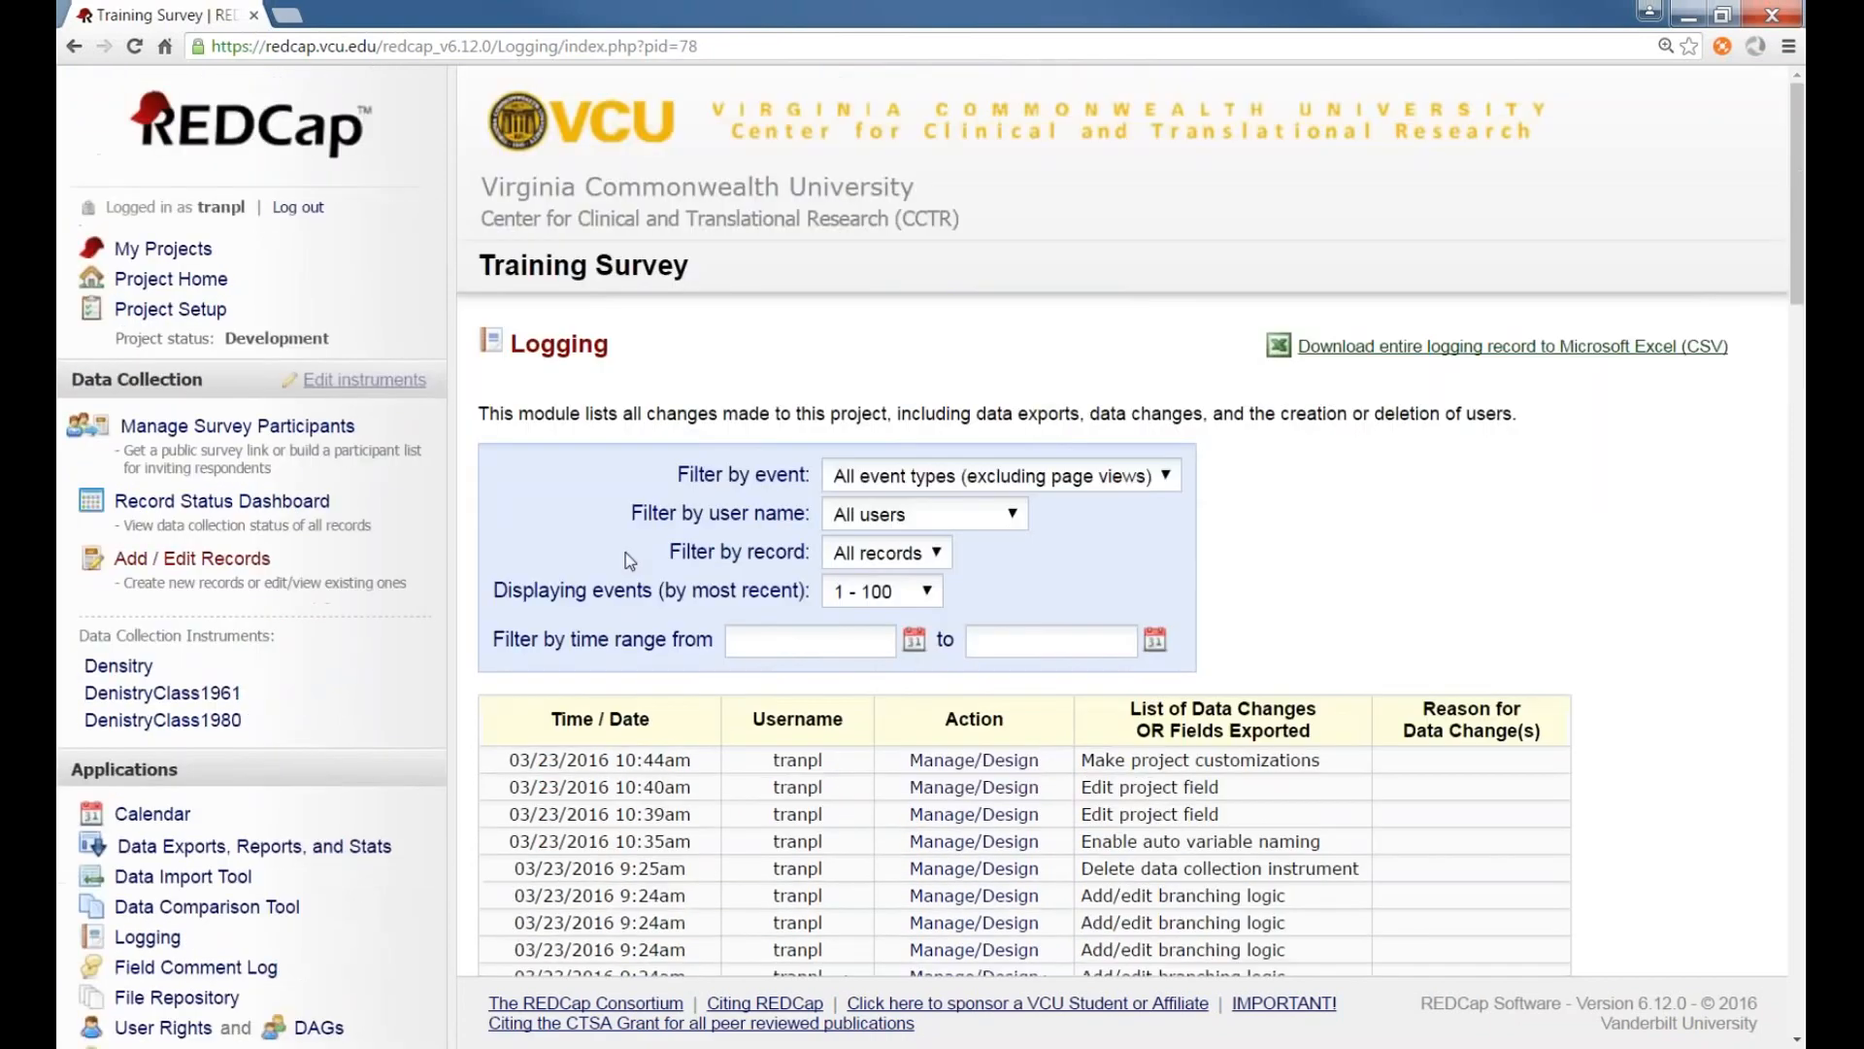
pyautogui.scroll(-4, 625, 551)
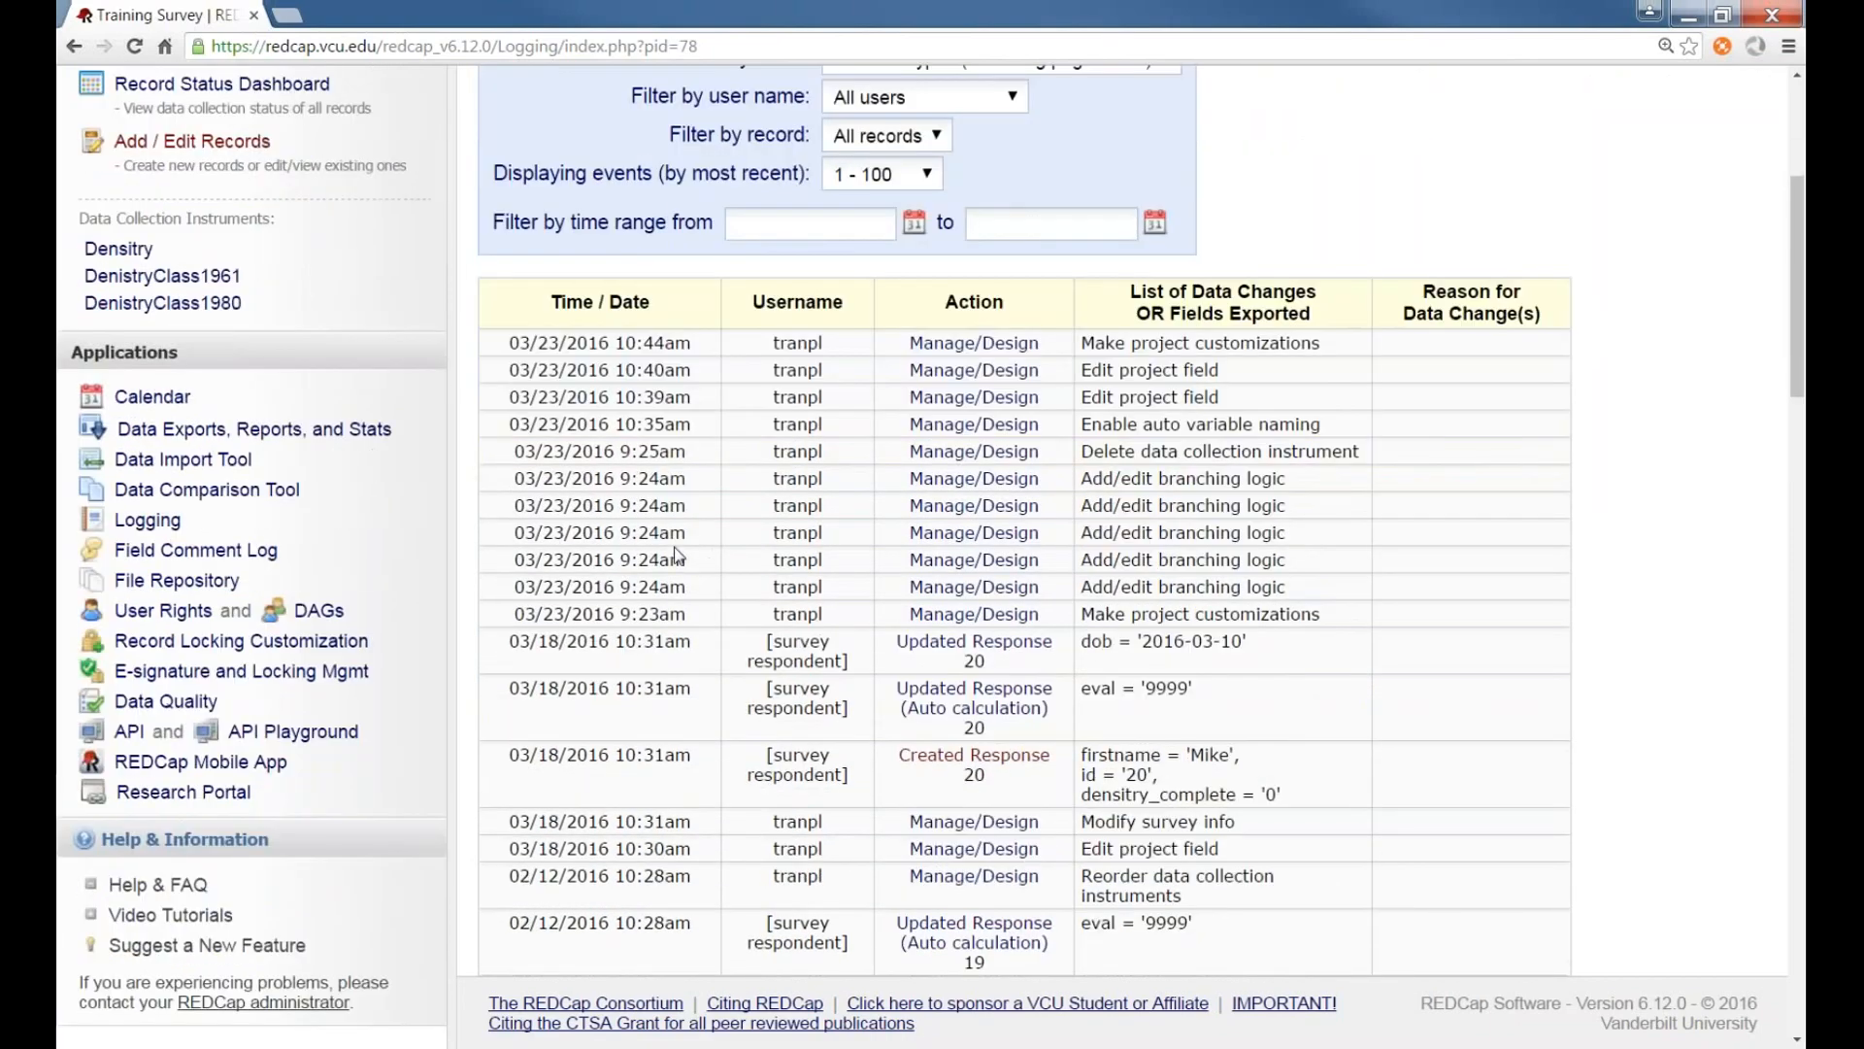
pyautogui.scroll(-2, 1054, 720)
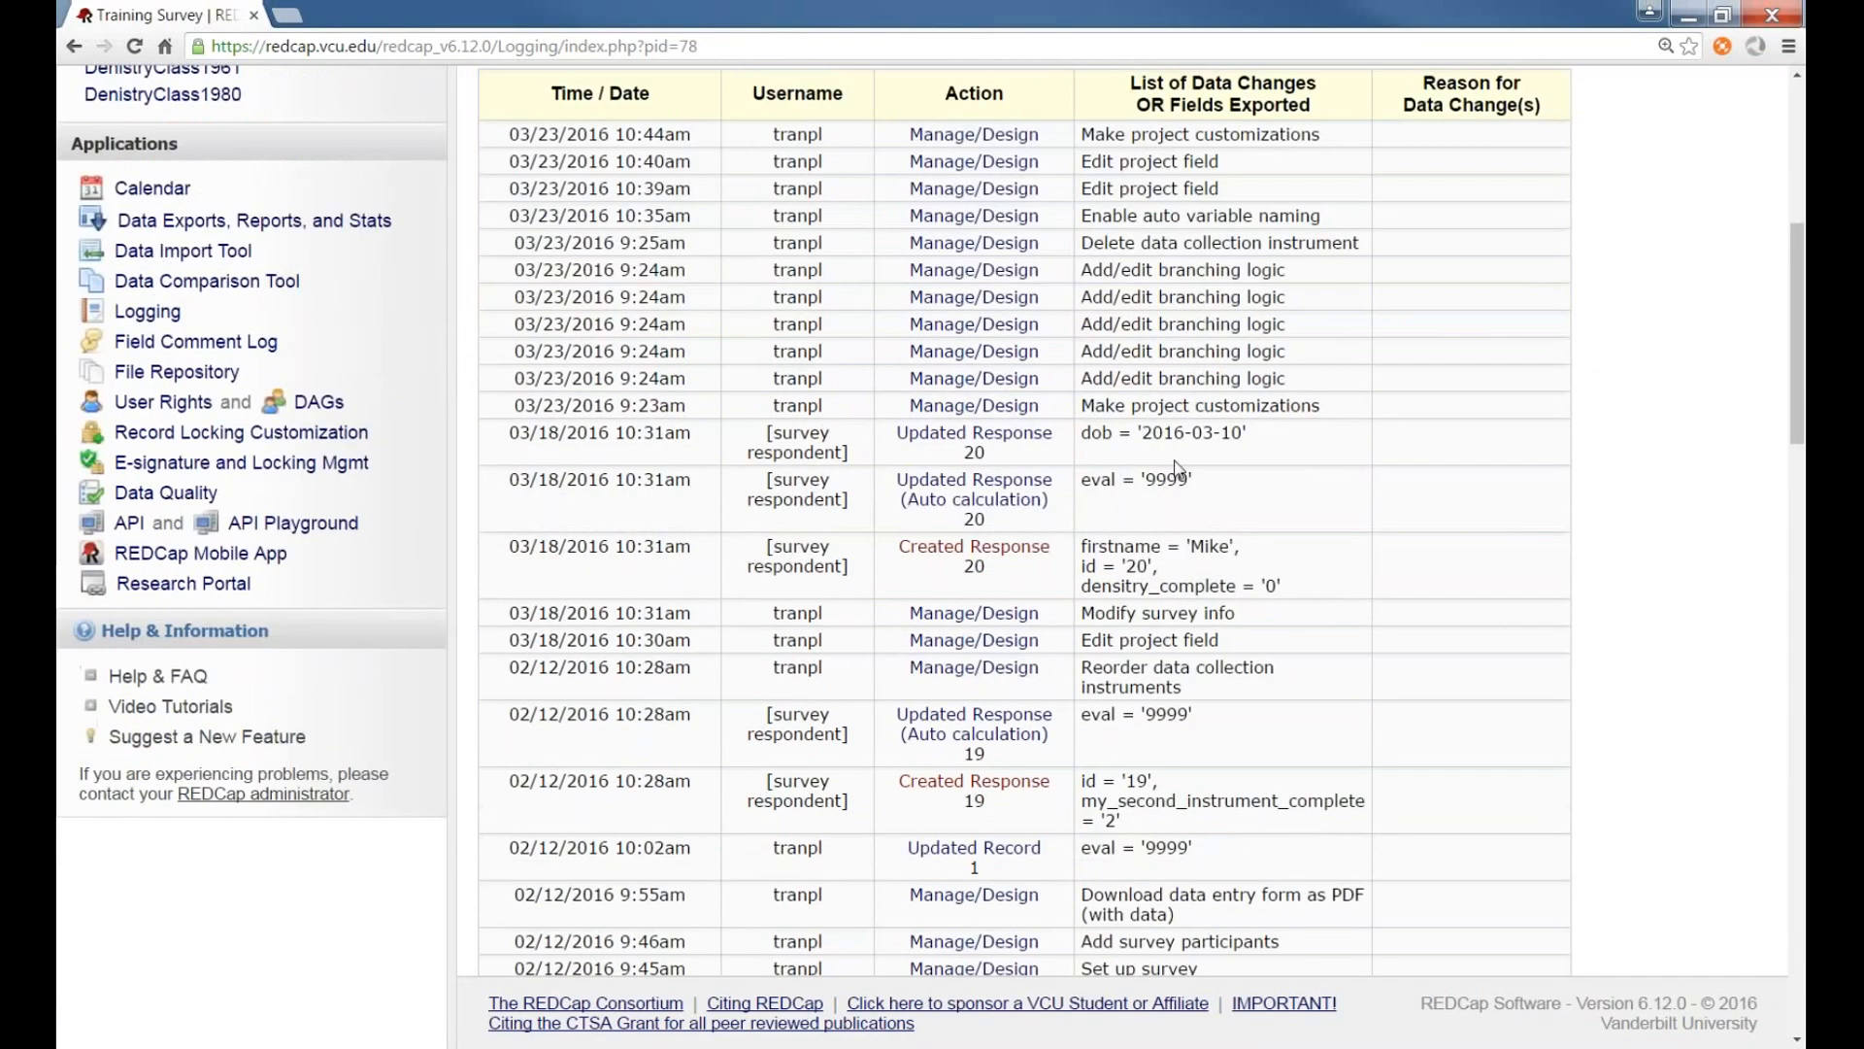
pyautogui.moveTo(1082, 434); pyautogui.dragTo(1255, 435)
pyautogui.click(1084, 436)
pyautogui.moveTo(1141, 433)
pyautogui.mouseDown()
pyautogui.moveTo(1242, 437)
pyautogui.moveTo(1146, 434)
pyautogui.mouseUp()
pyautogui.click(1242, 437)
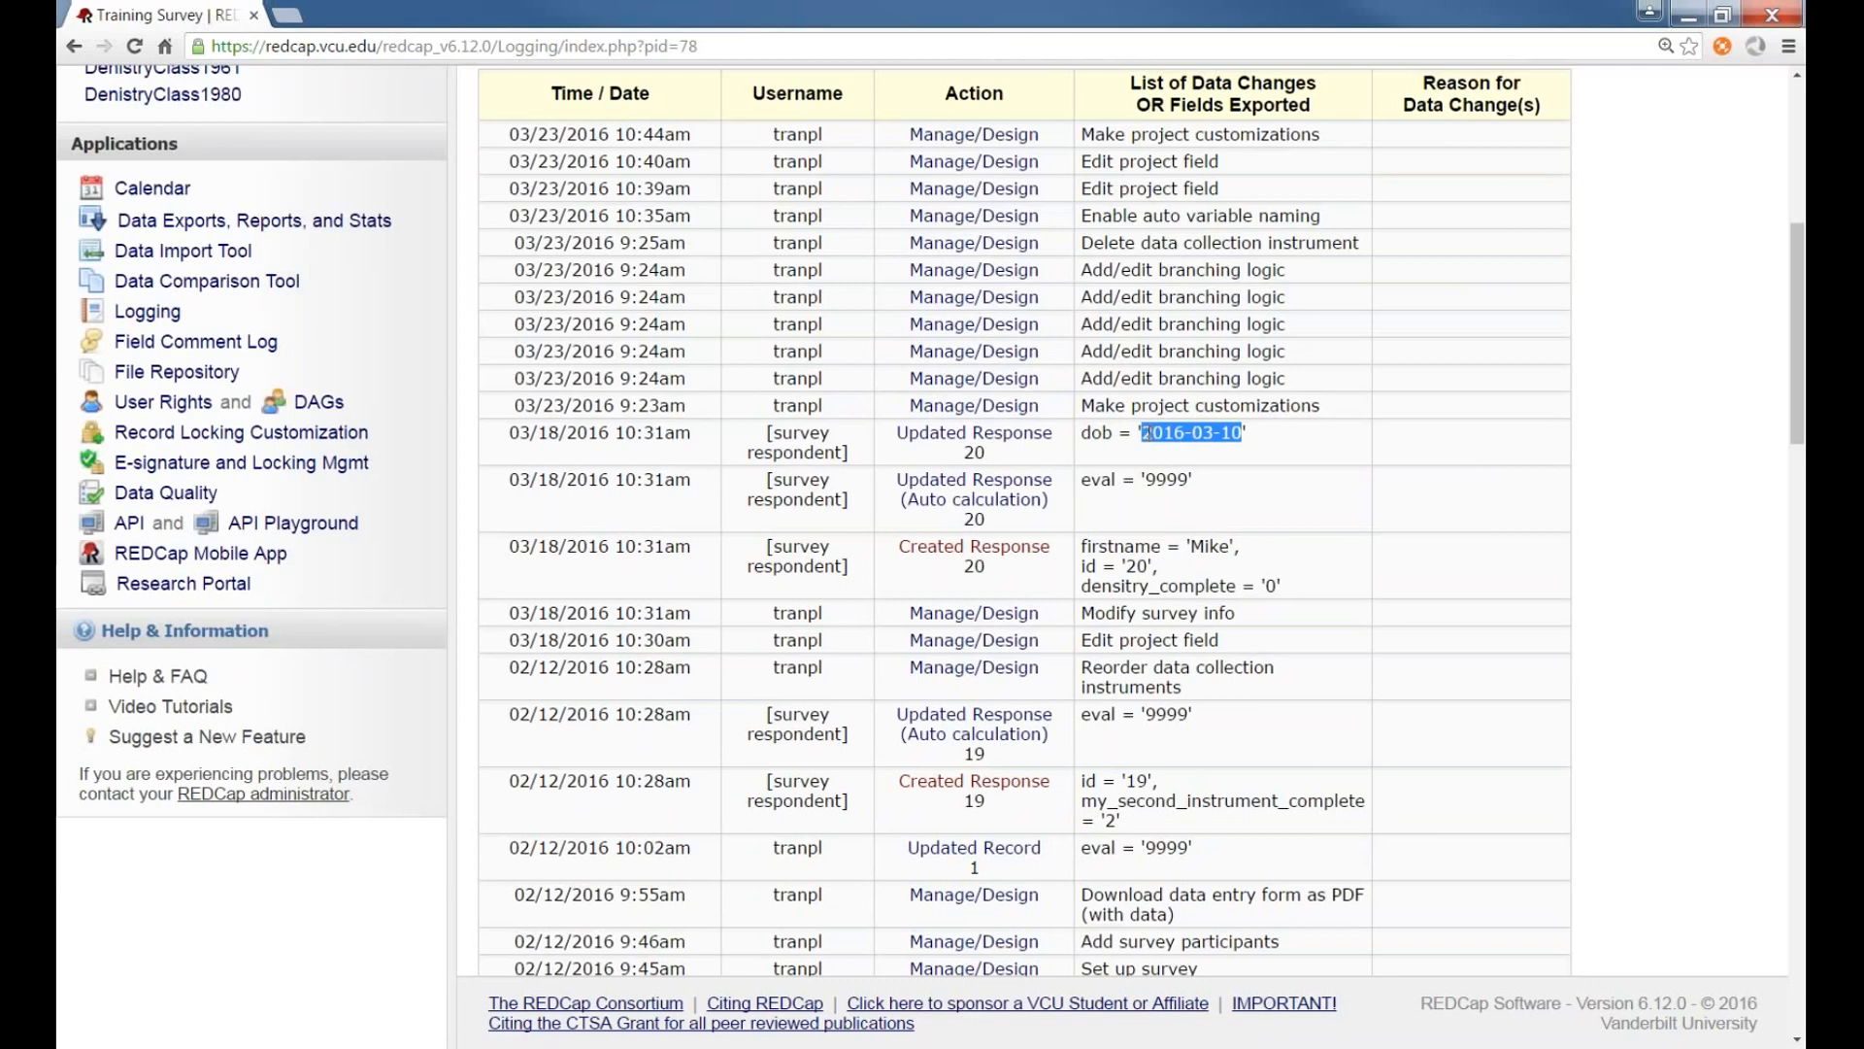
pyautogui.click(1266, 445)
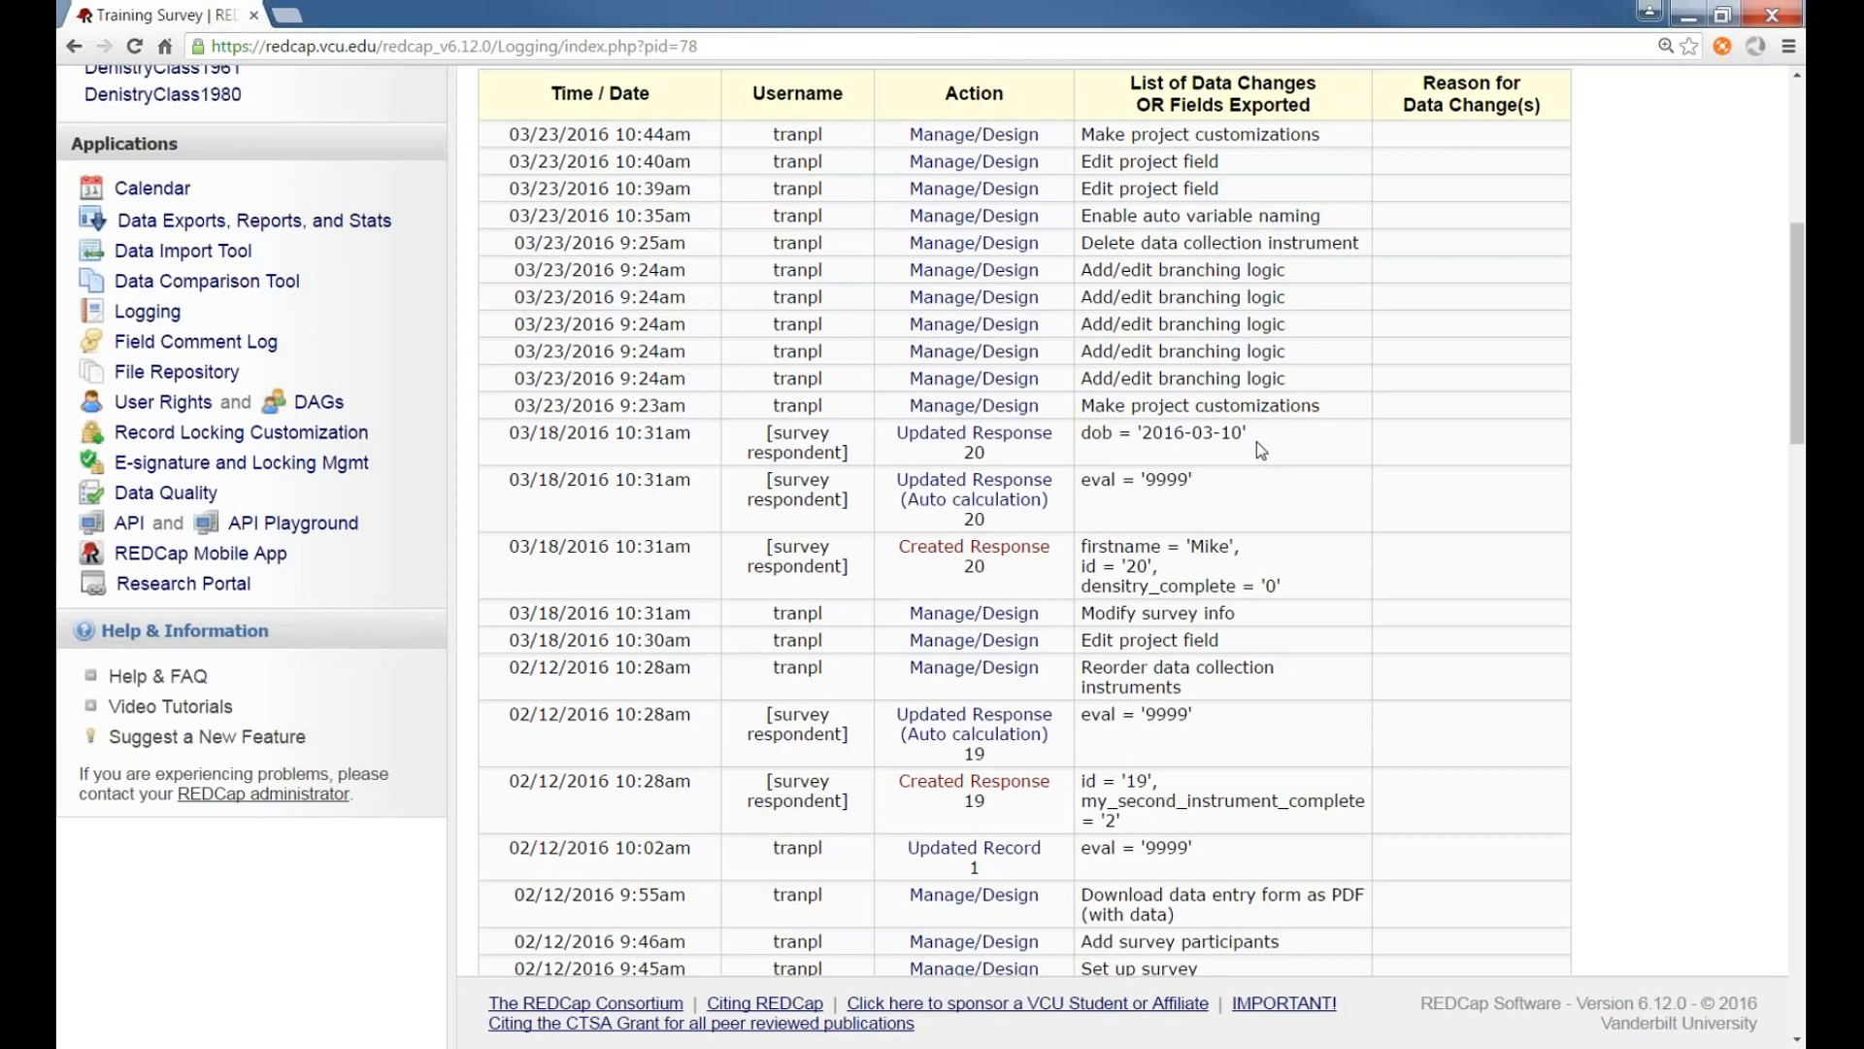
pyautogui.scroll(2, 789, 444)
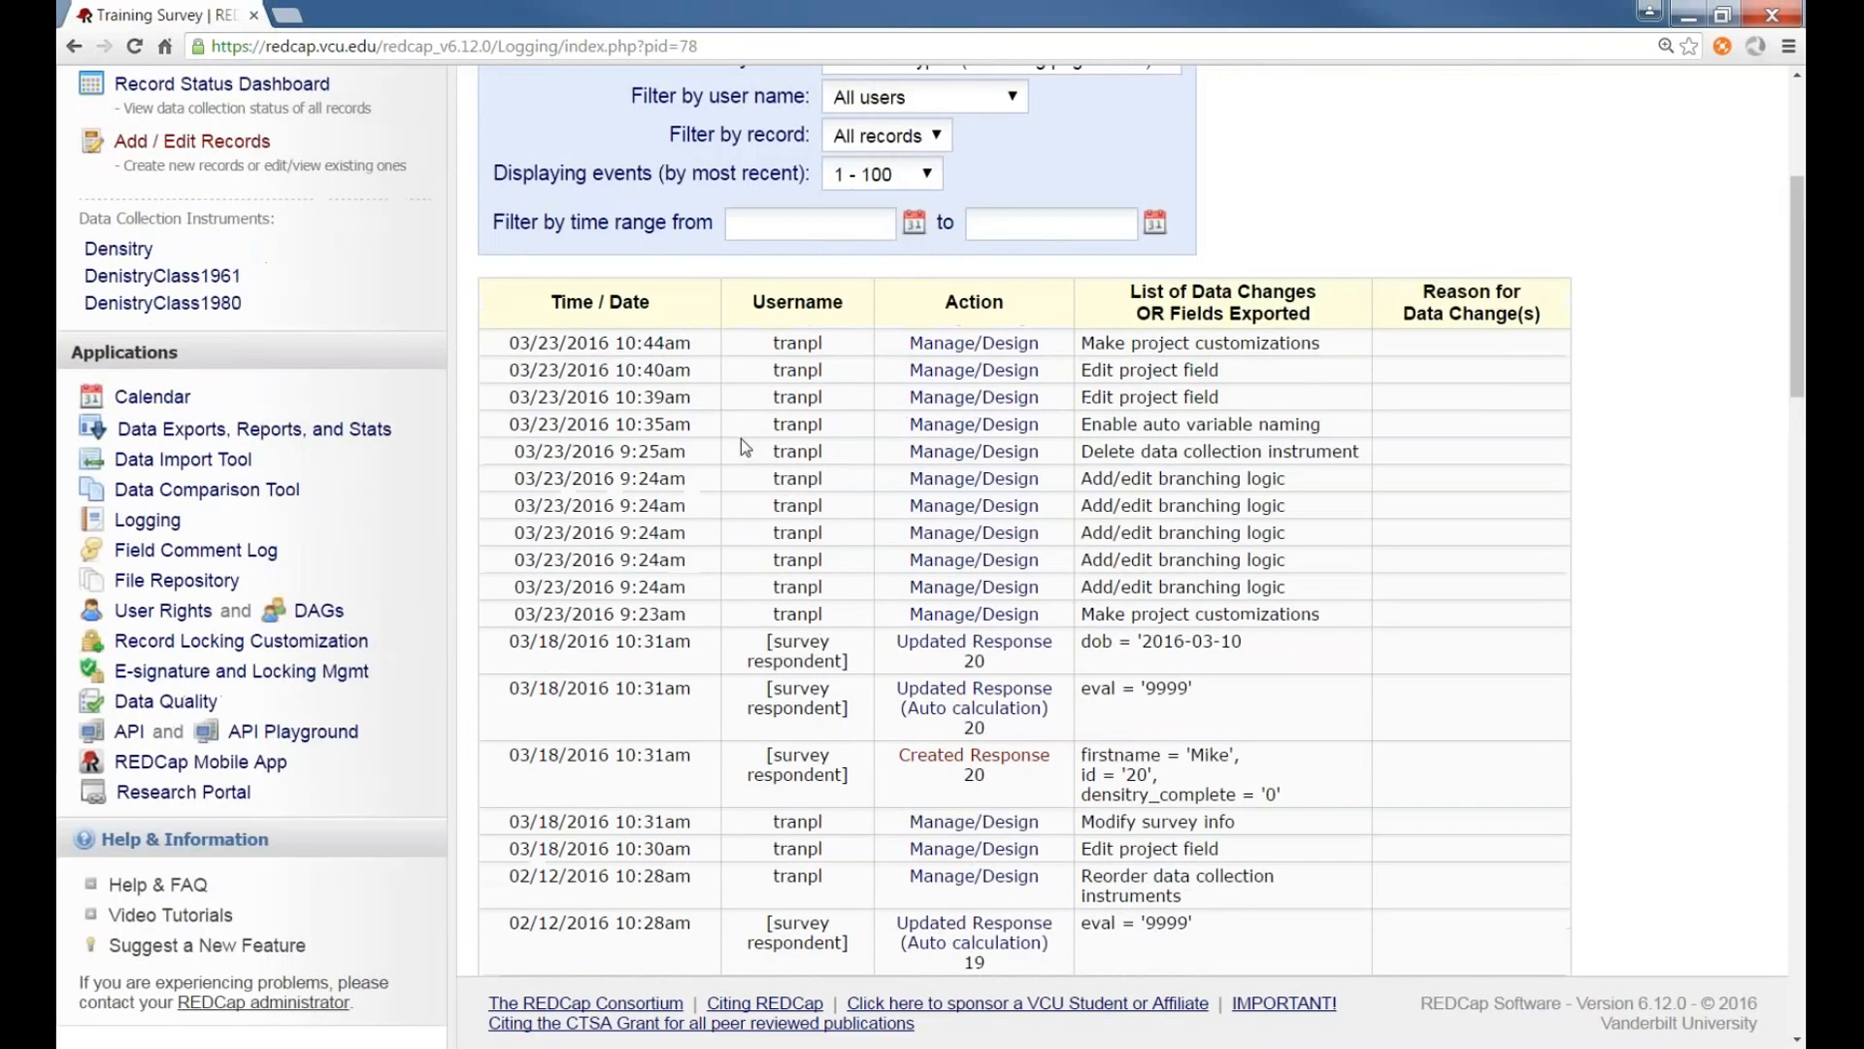
pyautogui.scroll(1, 663, 376)
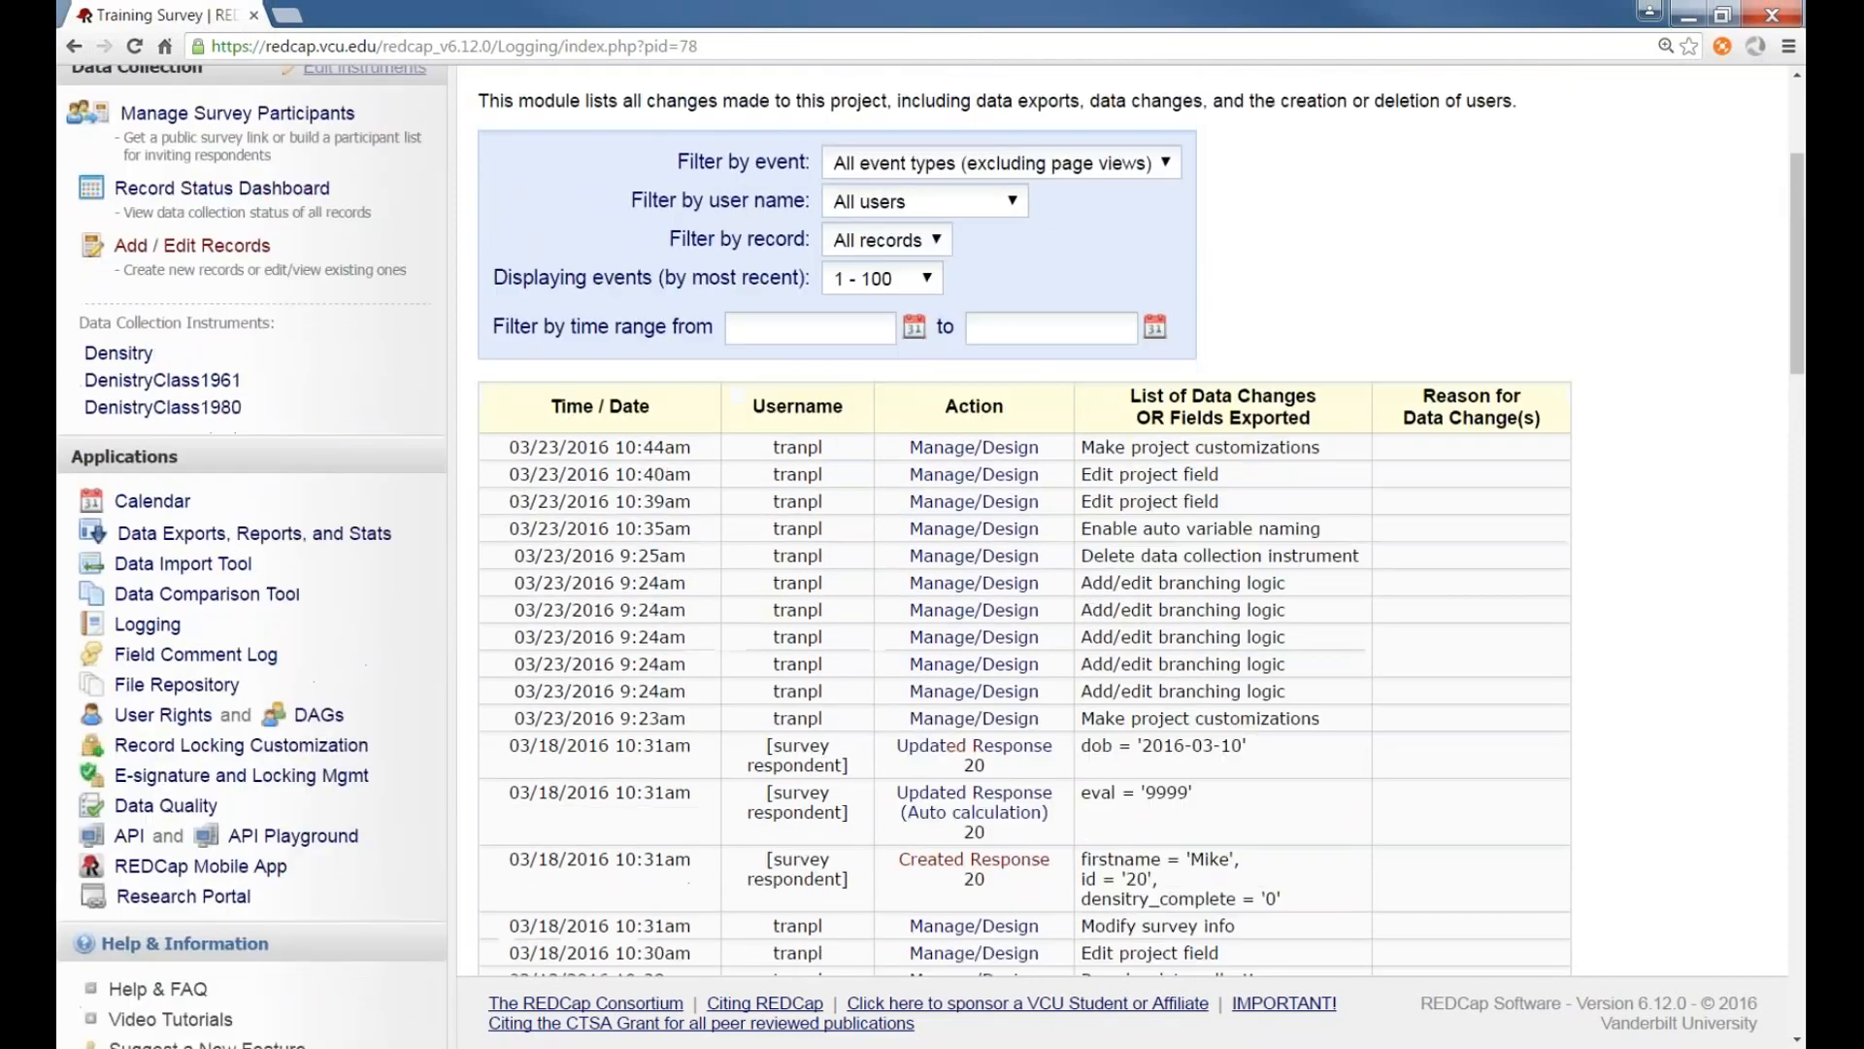
pyautogui.scroll(-1, 474, 308)
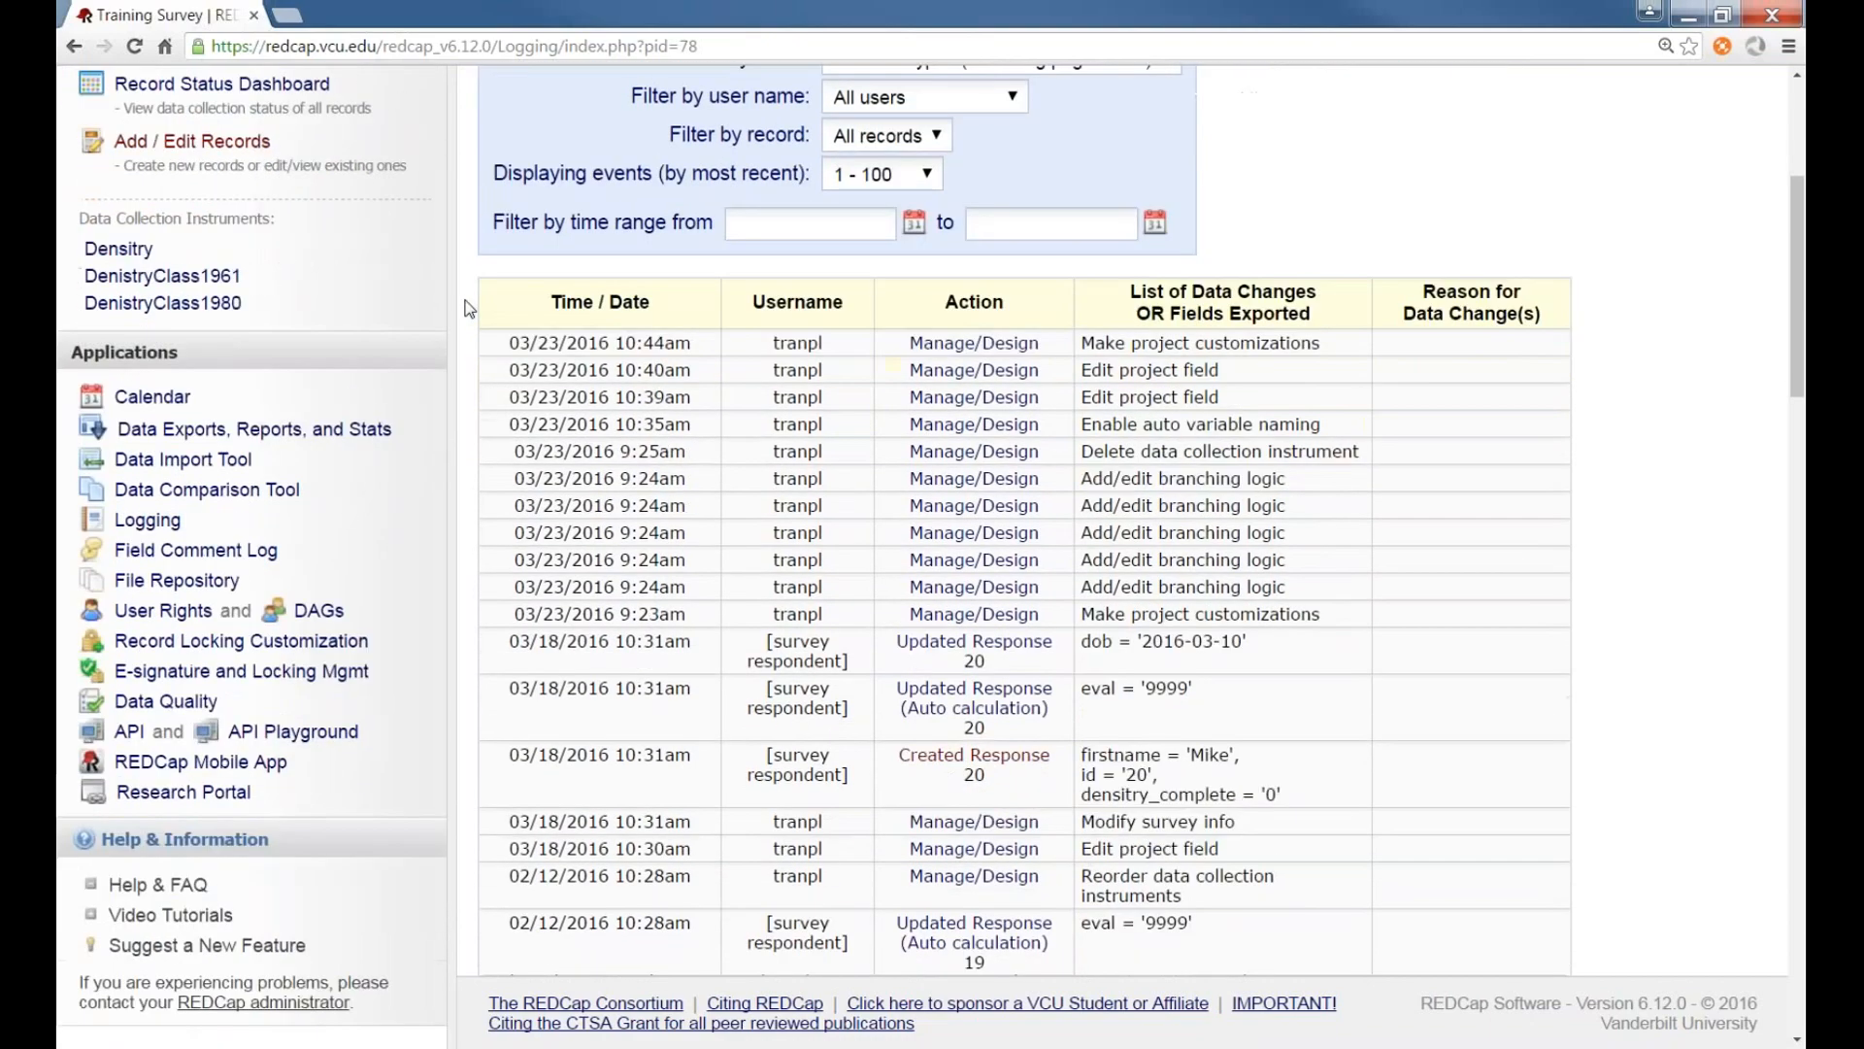
pyautogui.scroll(2, 470, 309)
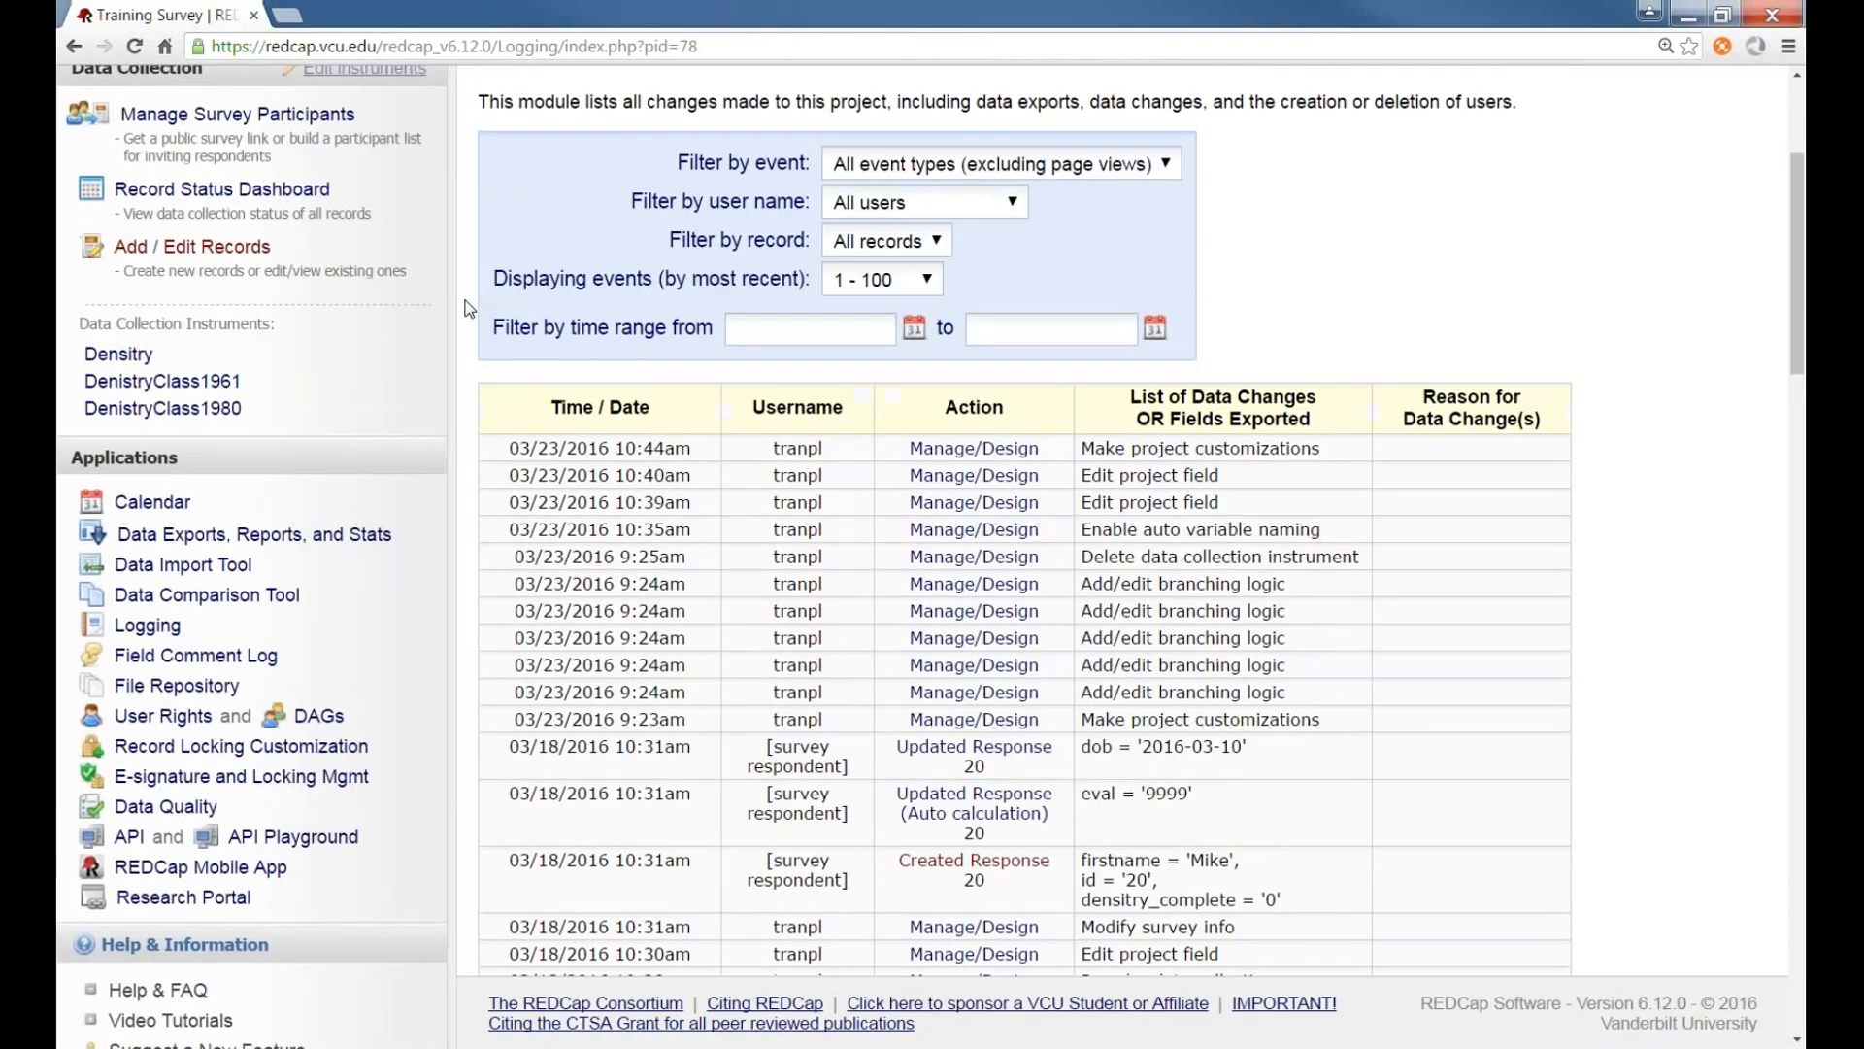
pyautogui.scroll(3, 470, 309)
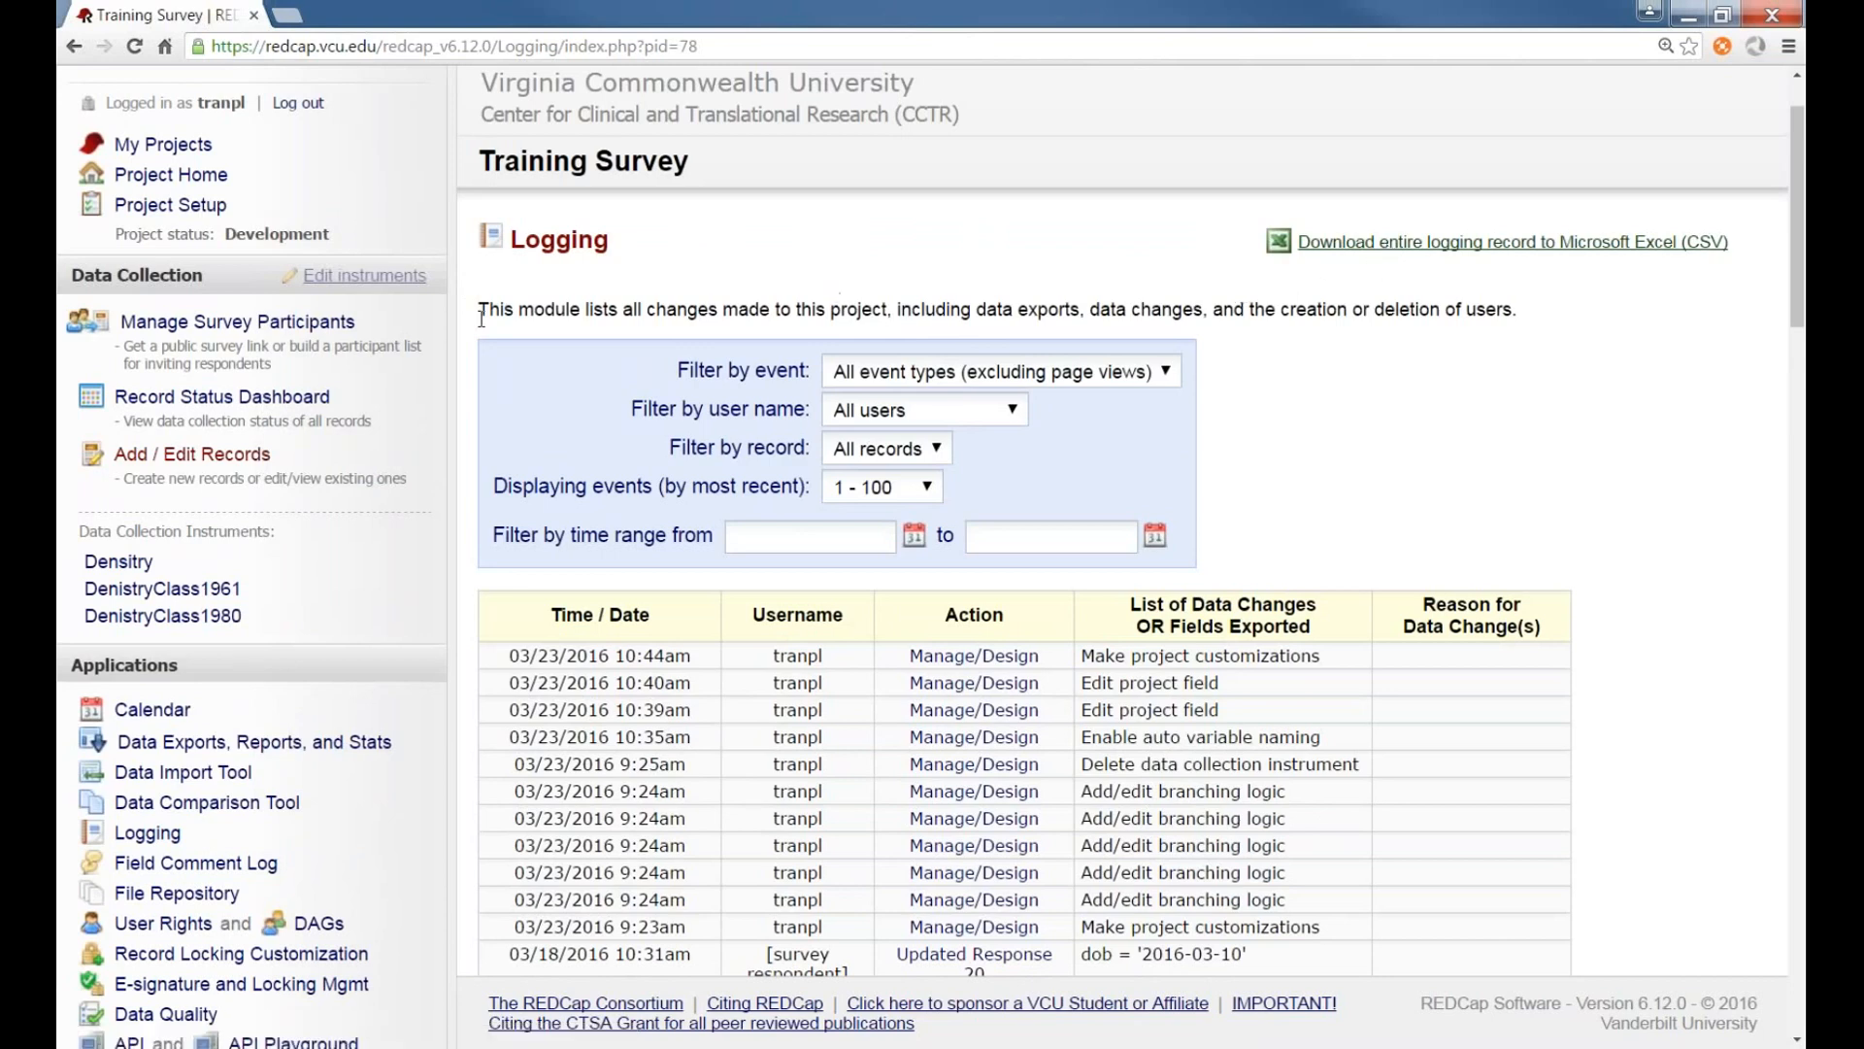
pyautogui.scroll(-1, 468, 357)
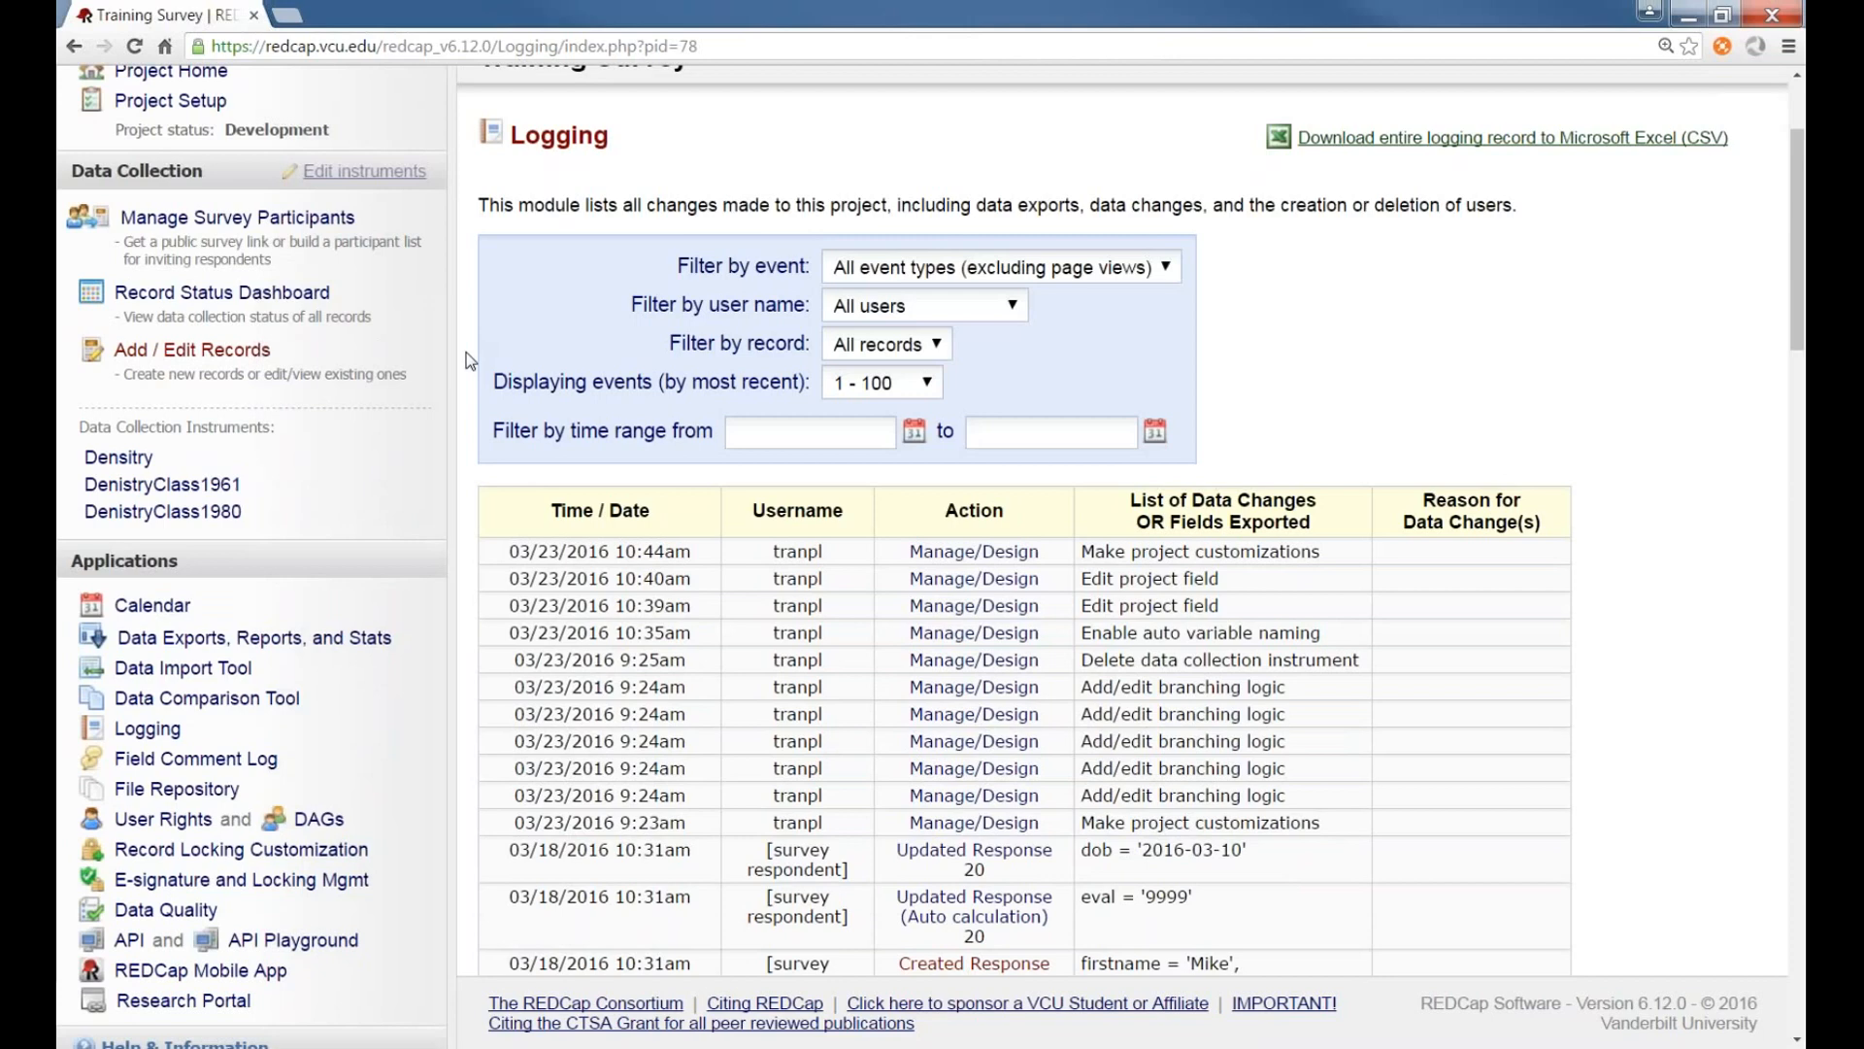
pyautogui.scroll(-1, 468, 360)
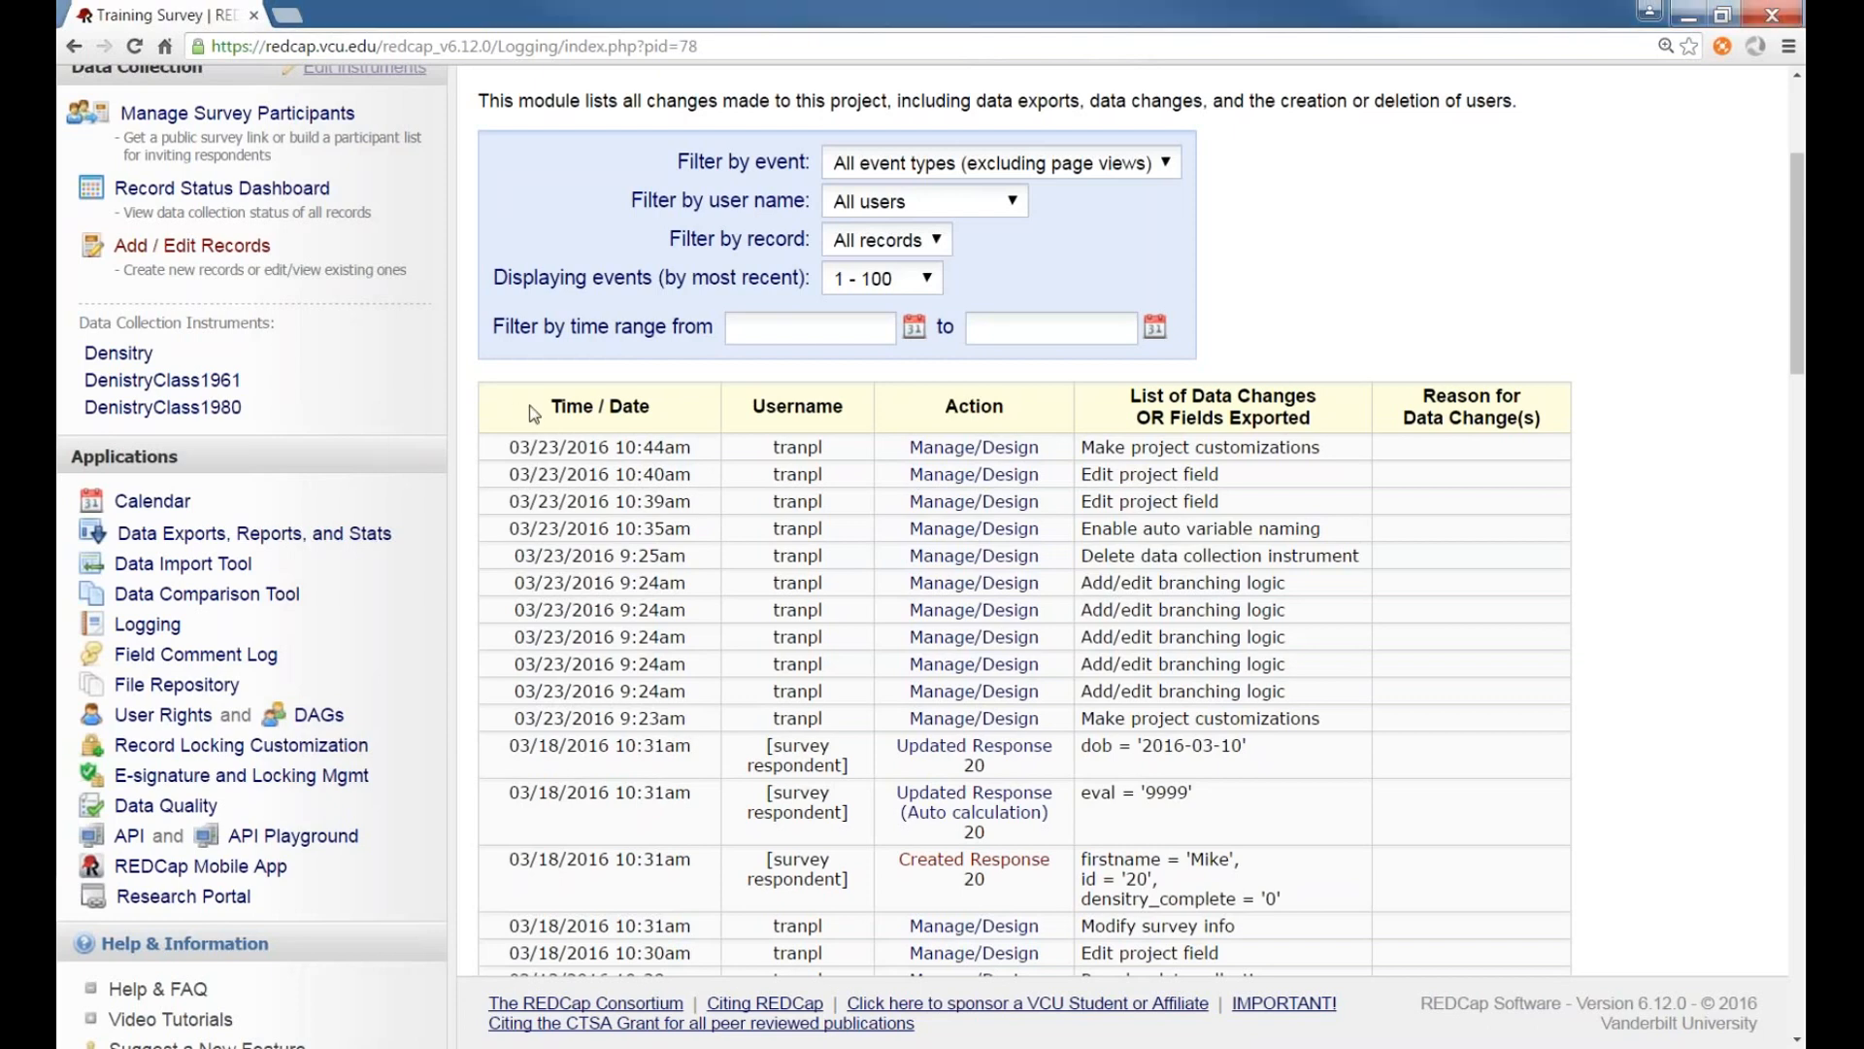
pyautogui.scroll(1, 469, 436)
pyautogui.scroll(1, 468, 436)
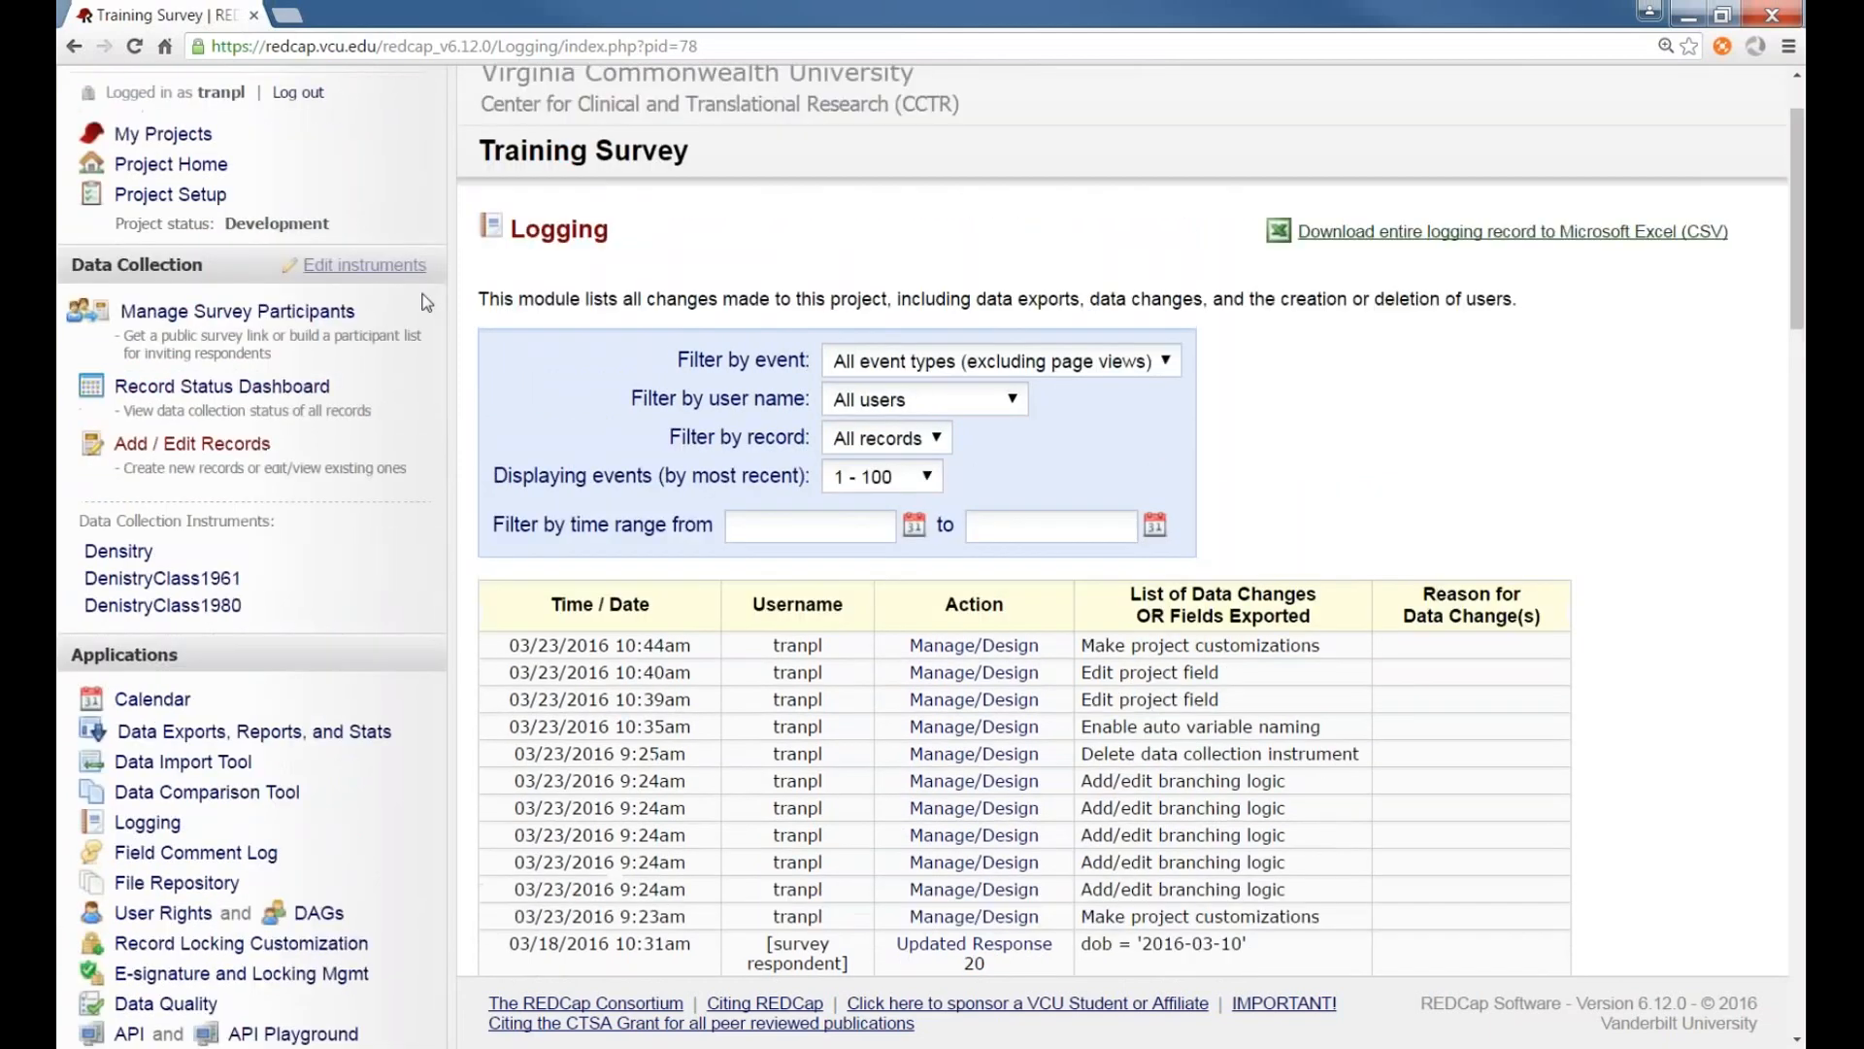
# Open the Densitry instrument in the Online Designer from Project Setup and scroll through its fields
pyautogui.click(169, 199)
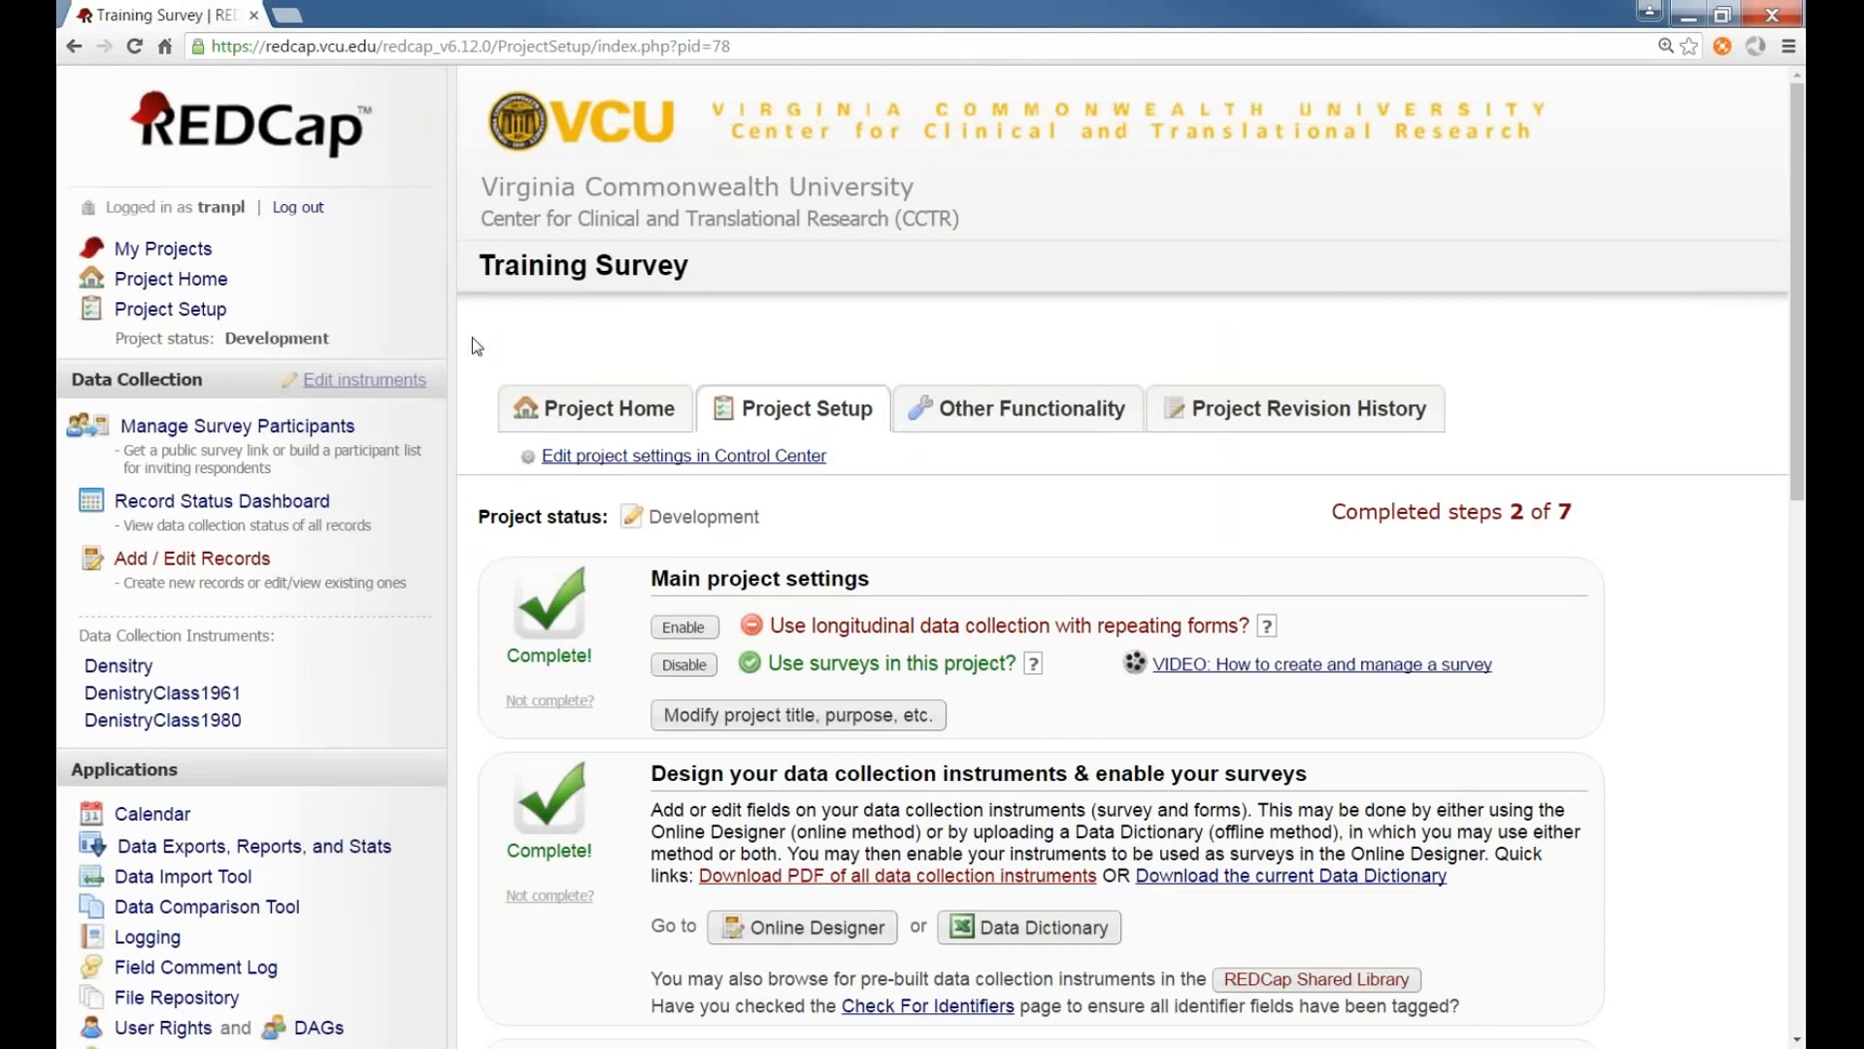
pyautogui.scroll(-1, 471, 336)
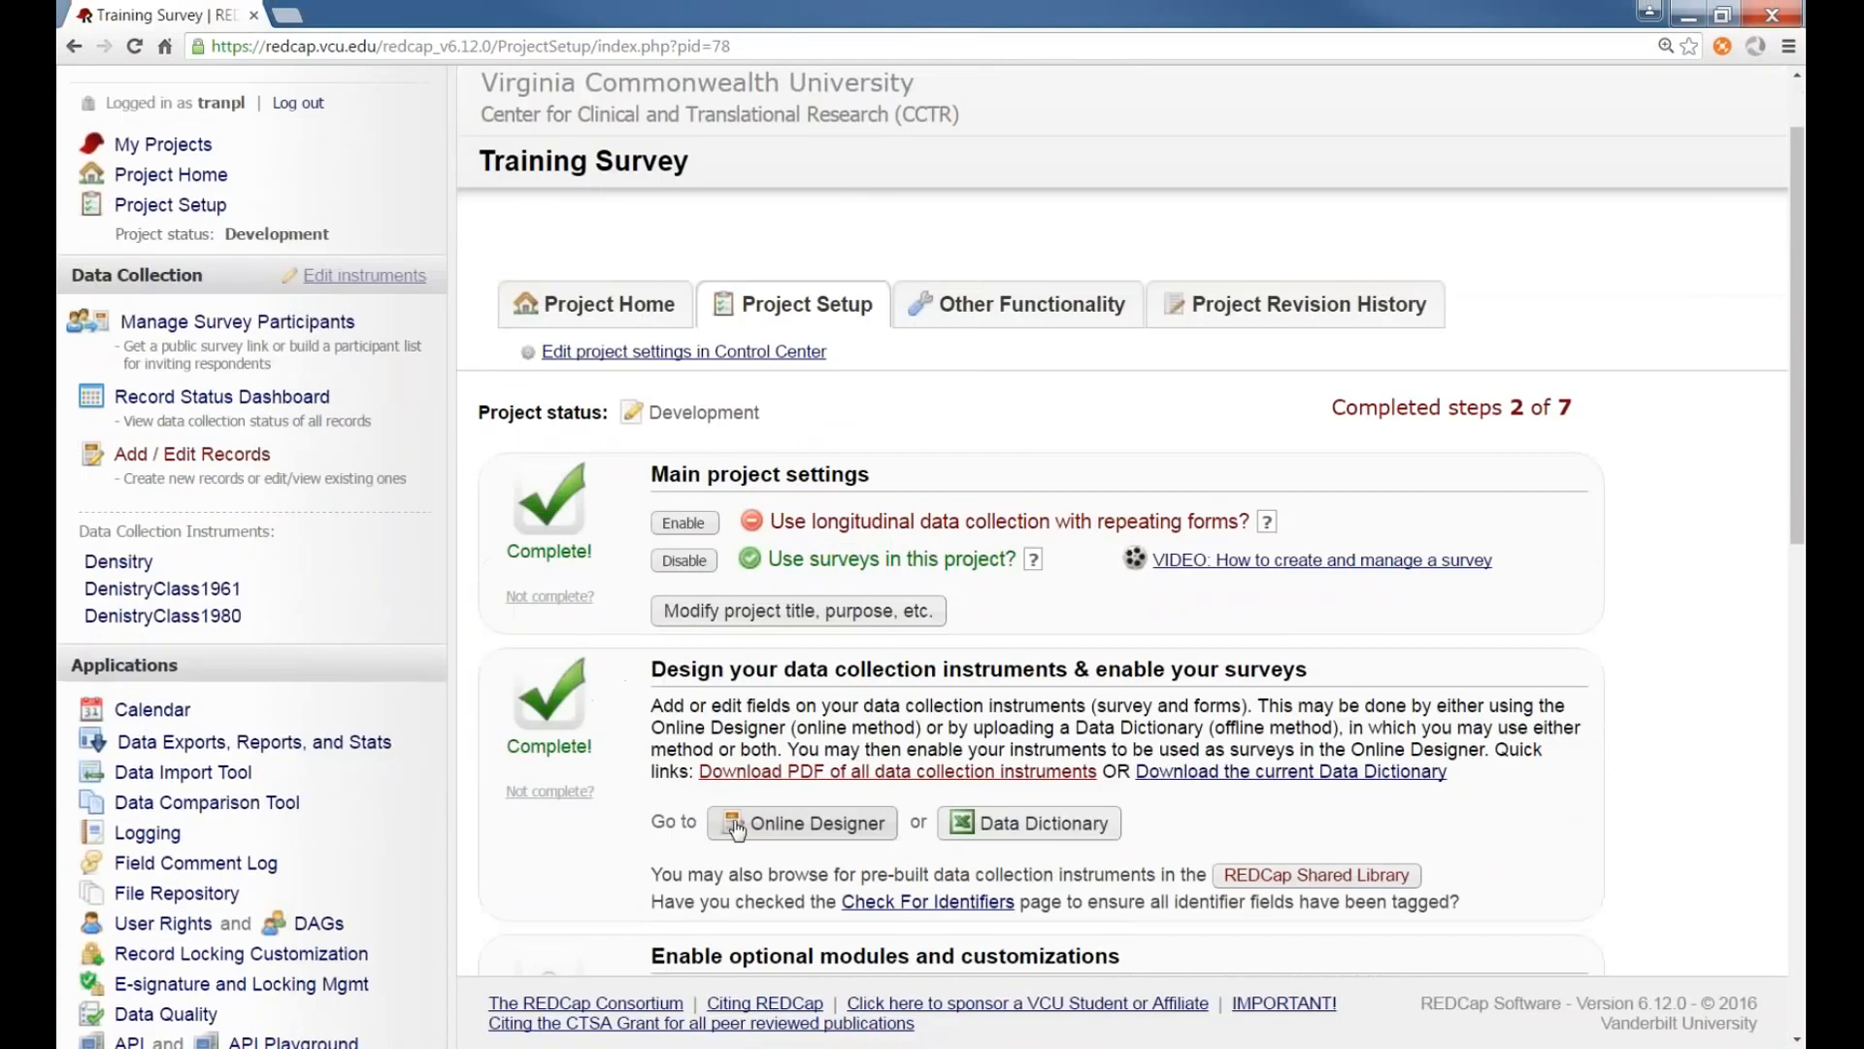
pyautogui.click(802, 822)
pyautogui.scroll(-5, 736, 765)
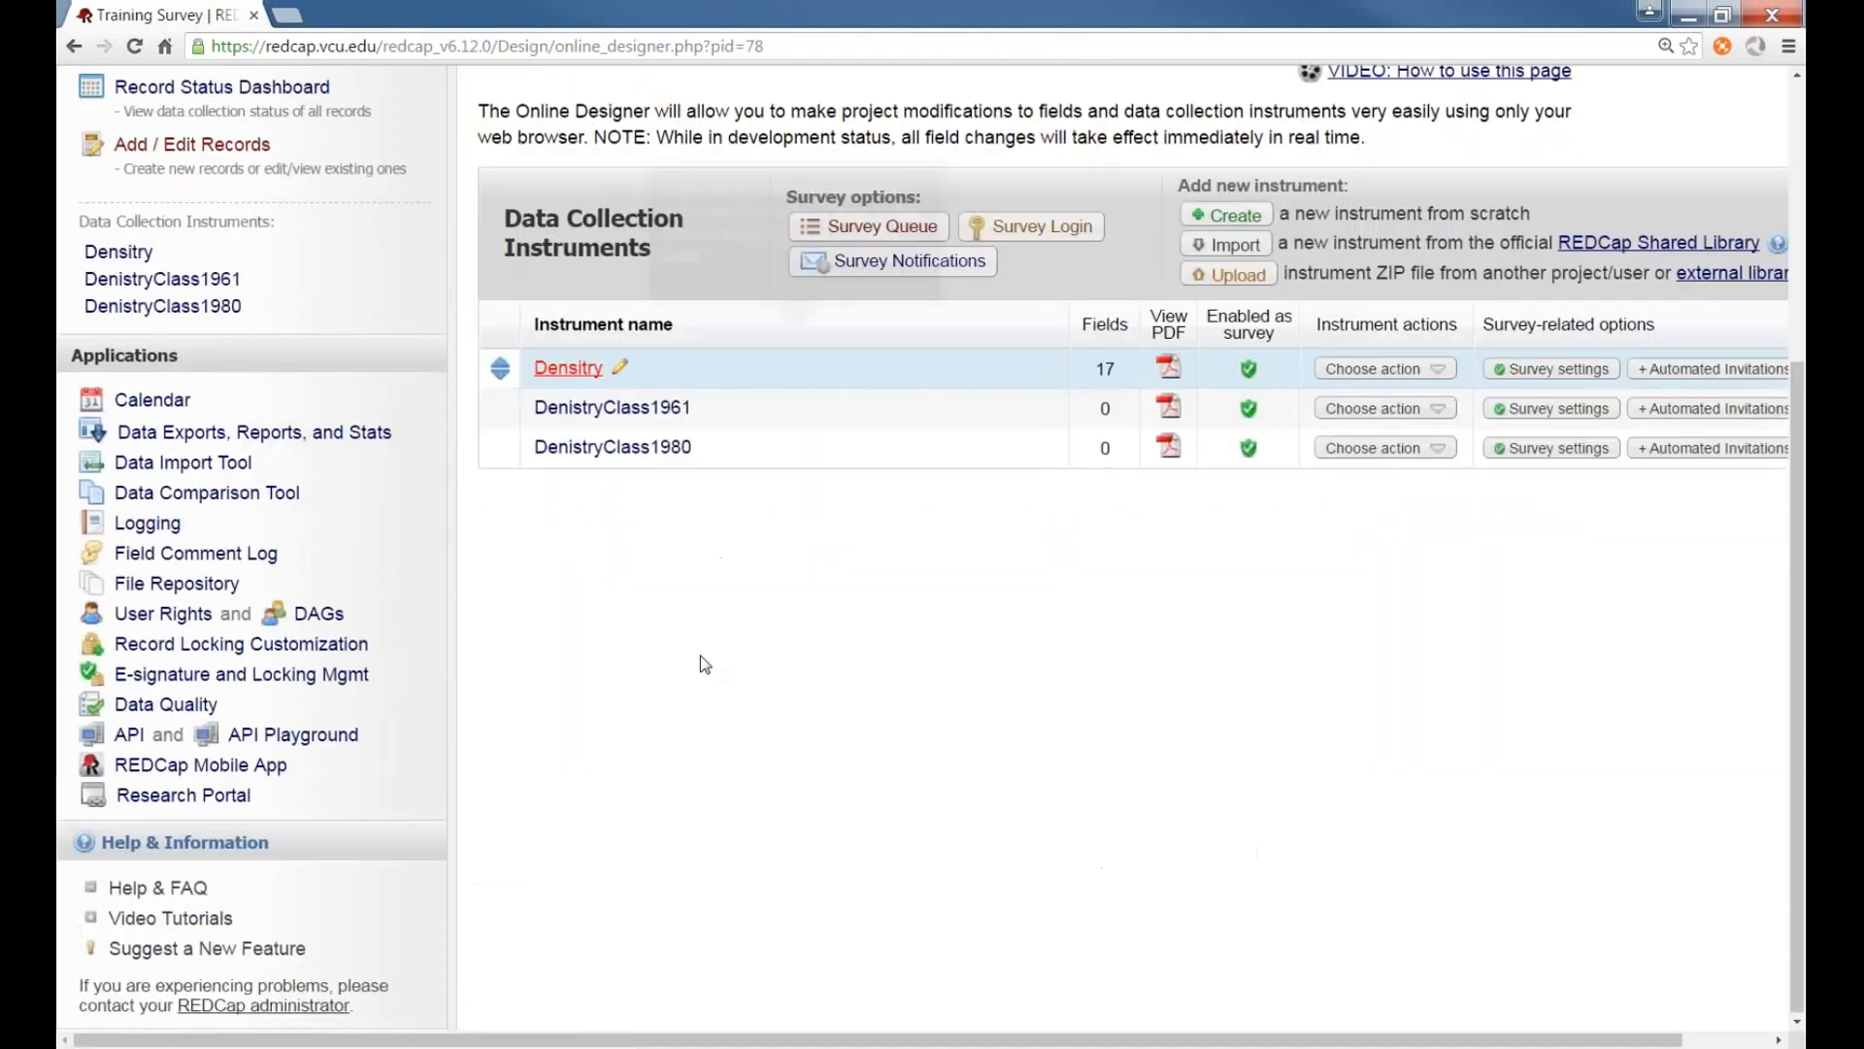
pyautogui.click(585, 368)
pyautogui.scroll(-15, 812, 605)
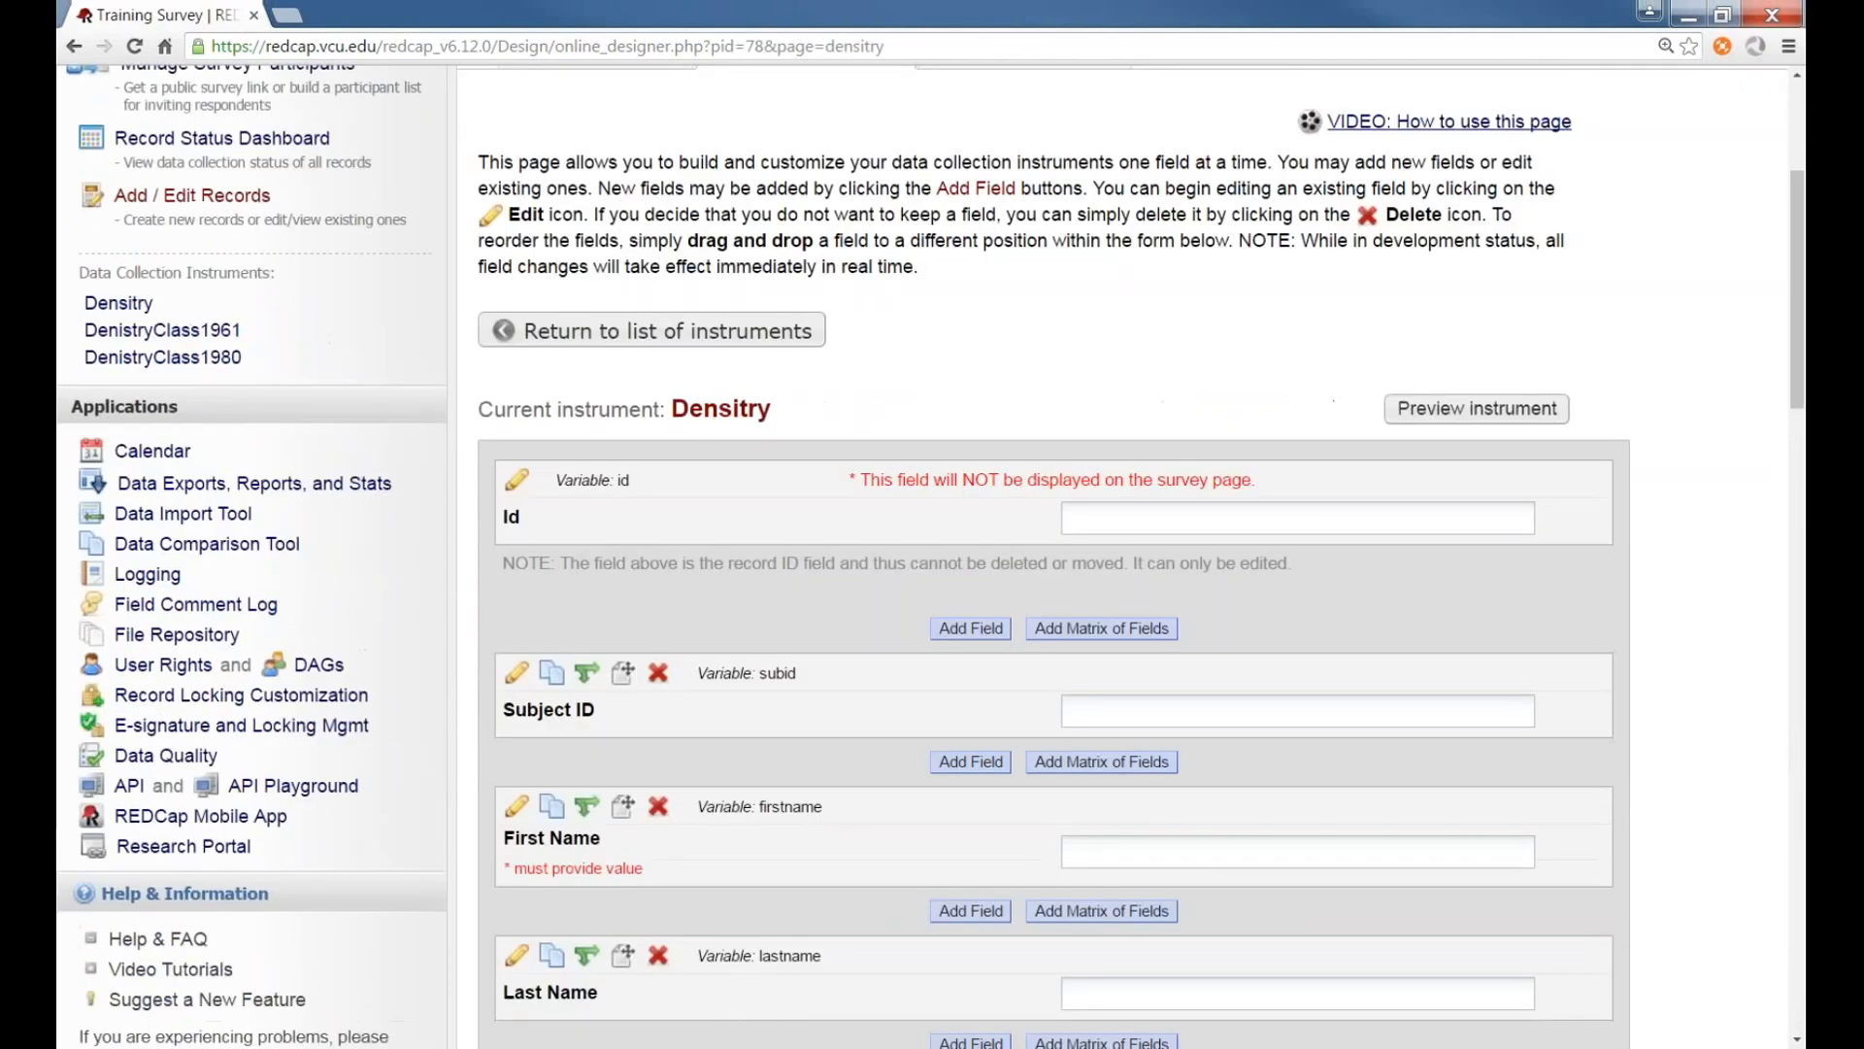
pyautogui.scroll(-4, 812, 605)
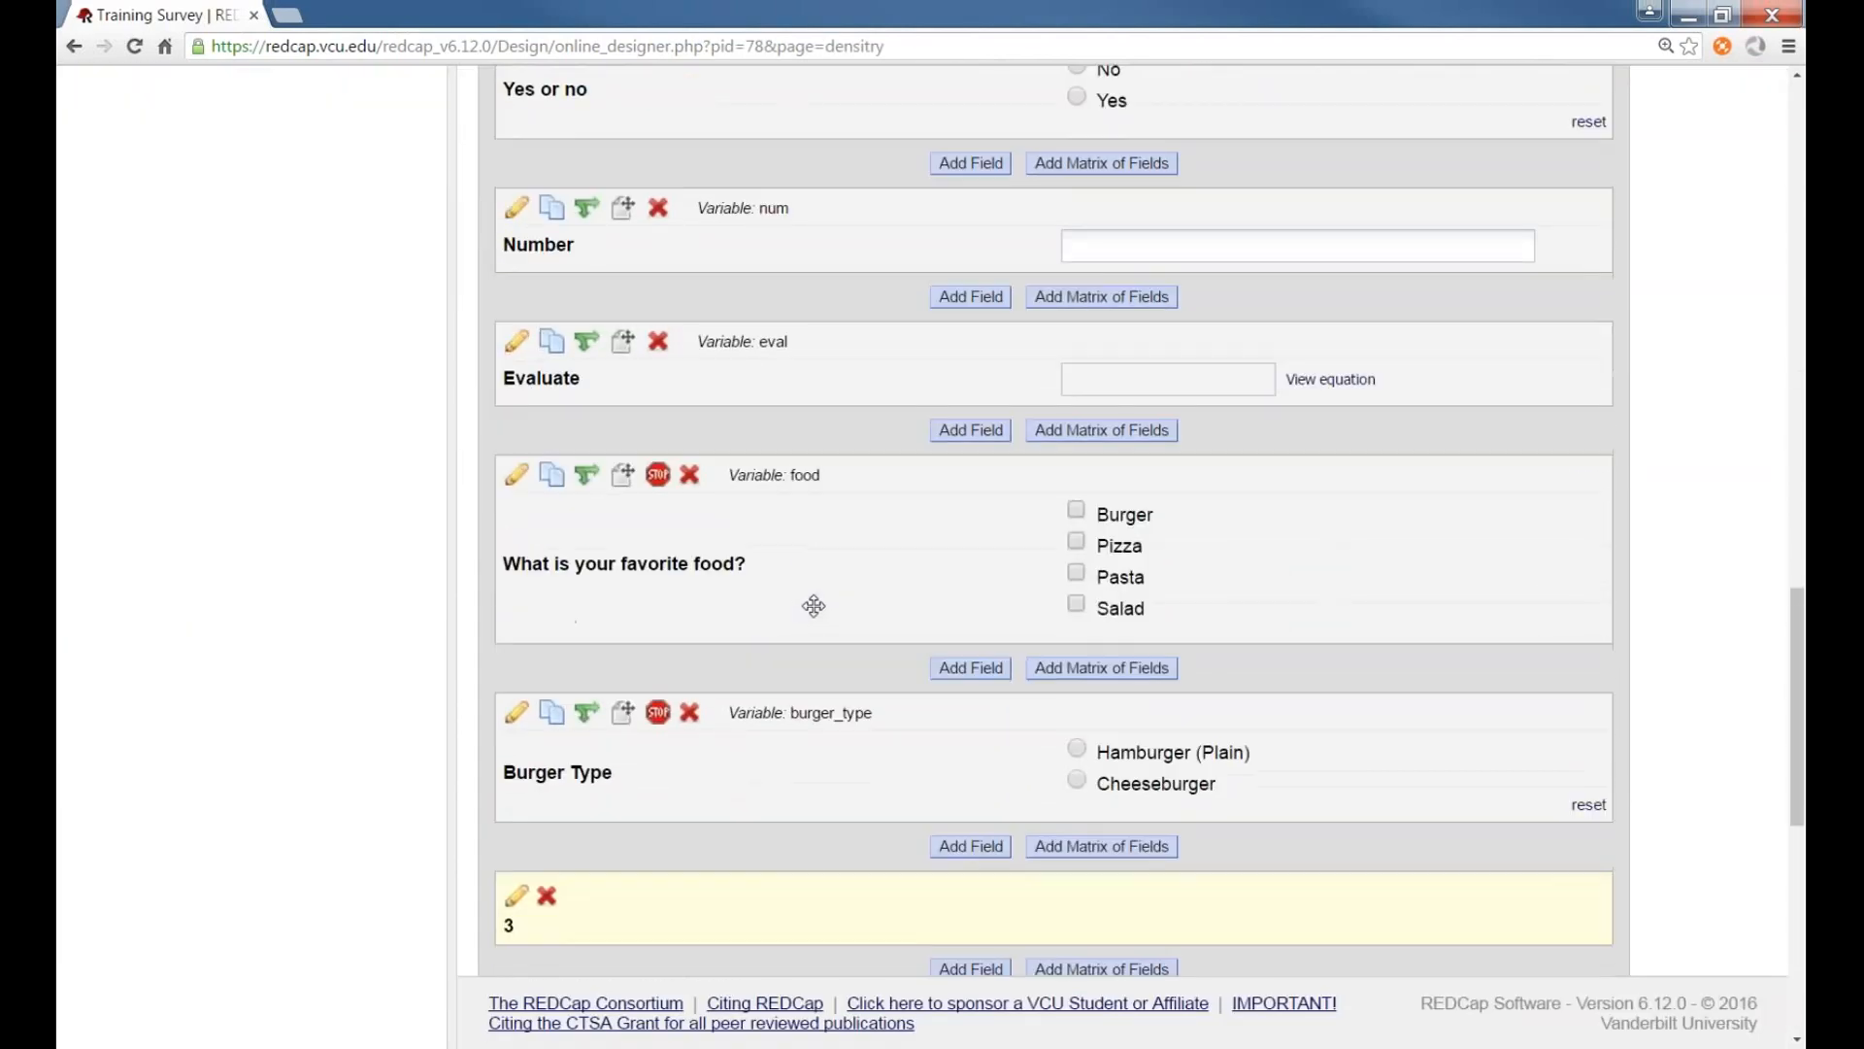
pyautogui.scroll(4, 869, 570)
pyautogui.scroll(-4, 875, 569)
pyautogui.scroll(-9, 875, 569)
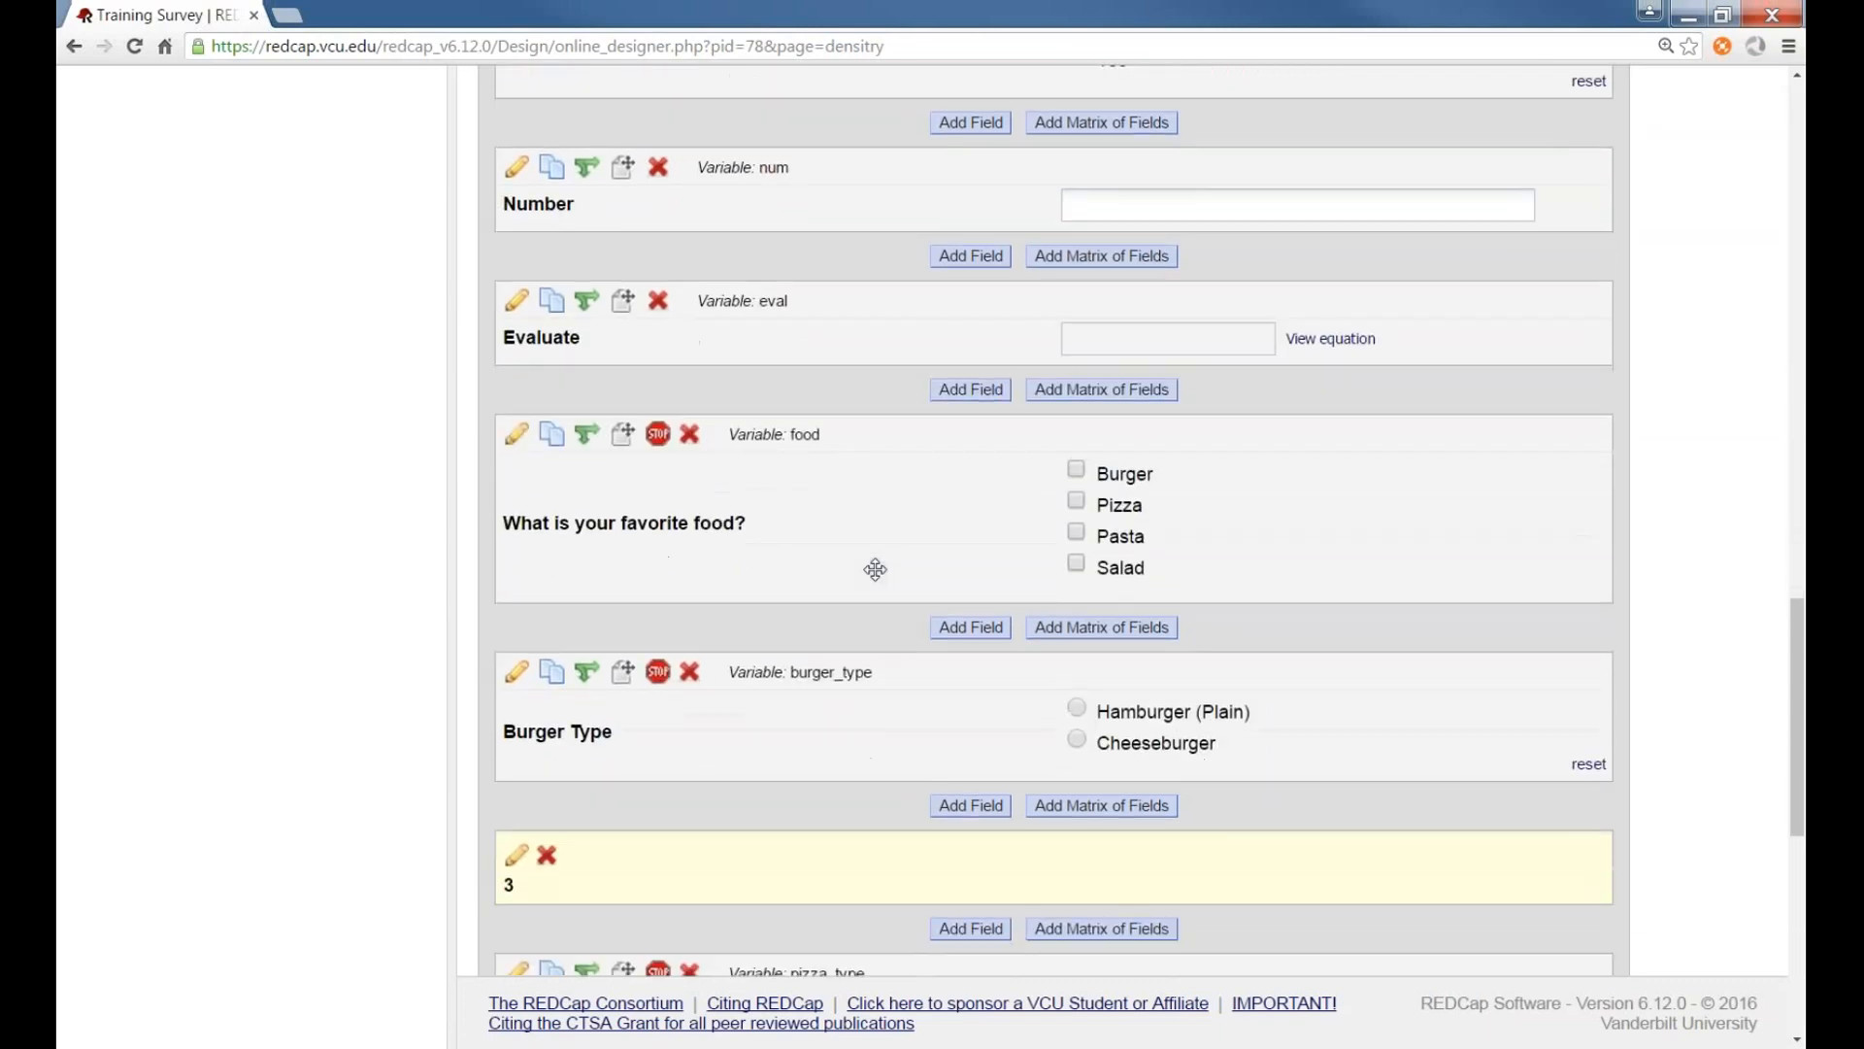
pyautogui.scroll(12, 875, 569)
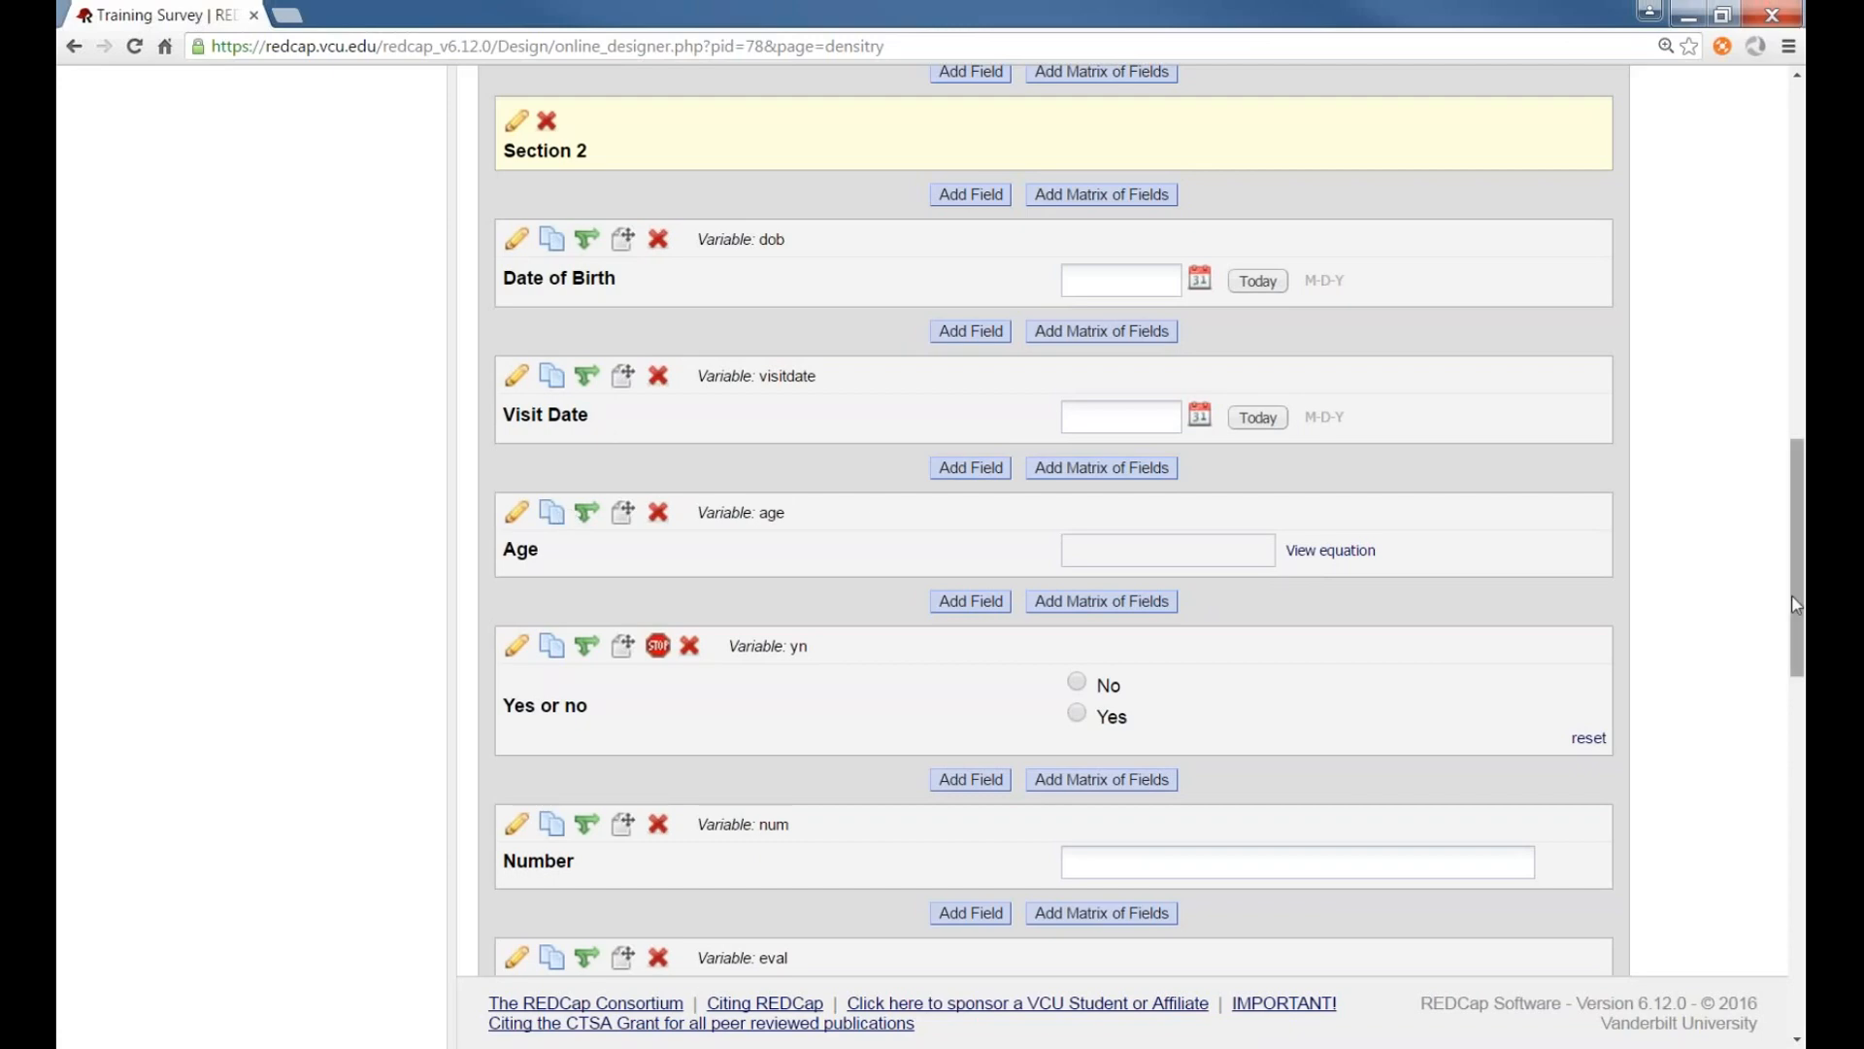
pyautogui.moveTo(1796, 600); pyautogui.dragTo(1783, 214)
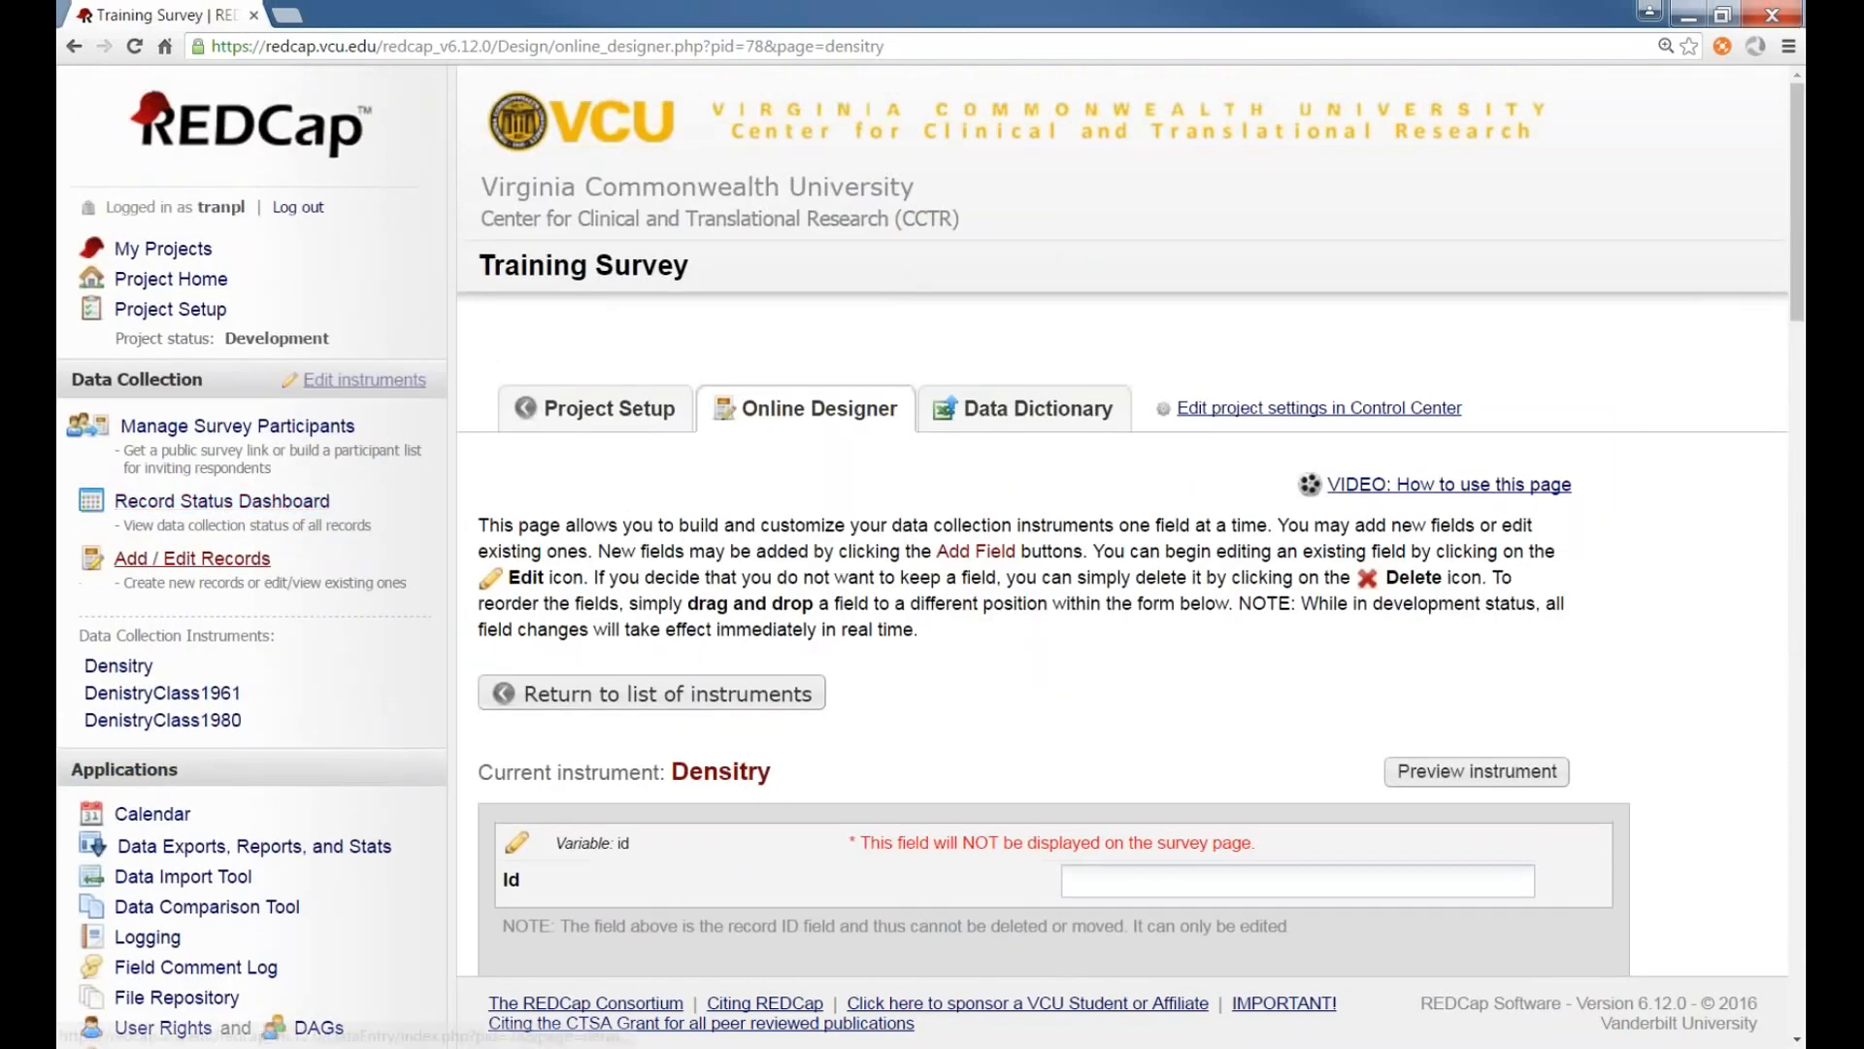
# Add a new Densitry record with Subject ID Test and a sample first and last name
pyautogui.click(119, 665)
pyautogui.scroll(-2, 1076, 723)
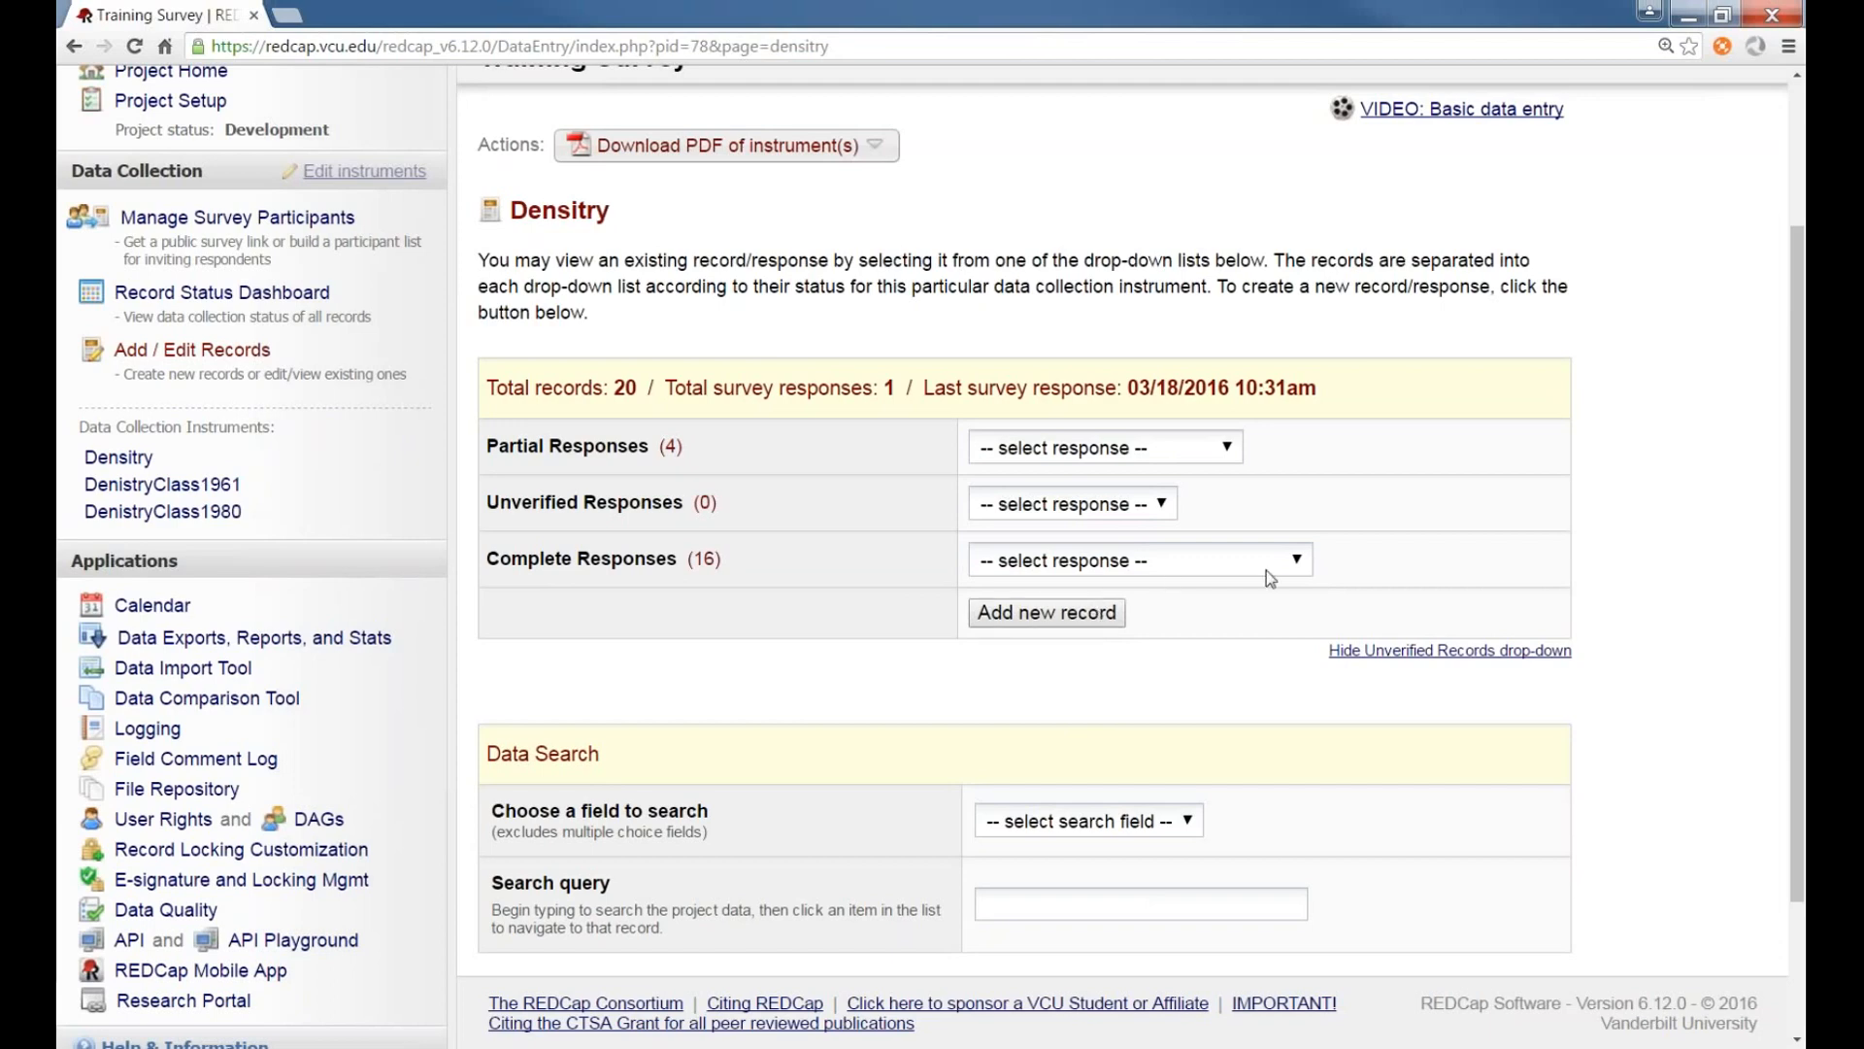
pyautogui.click(1099, 620)
pyautogui.scroll(-2, 954, 538)
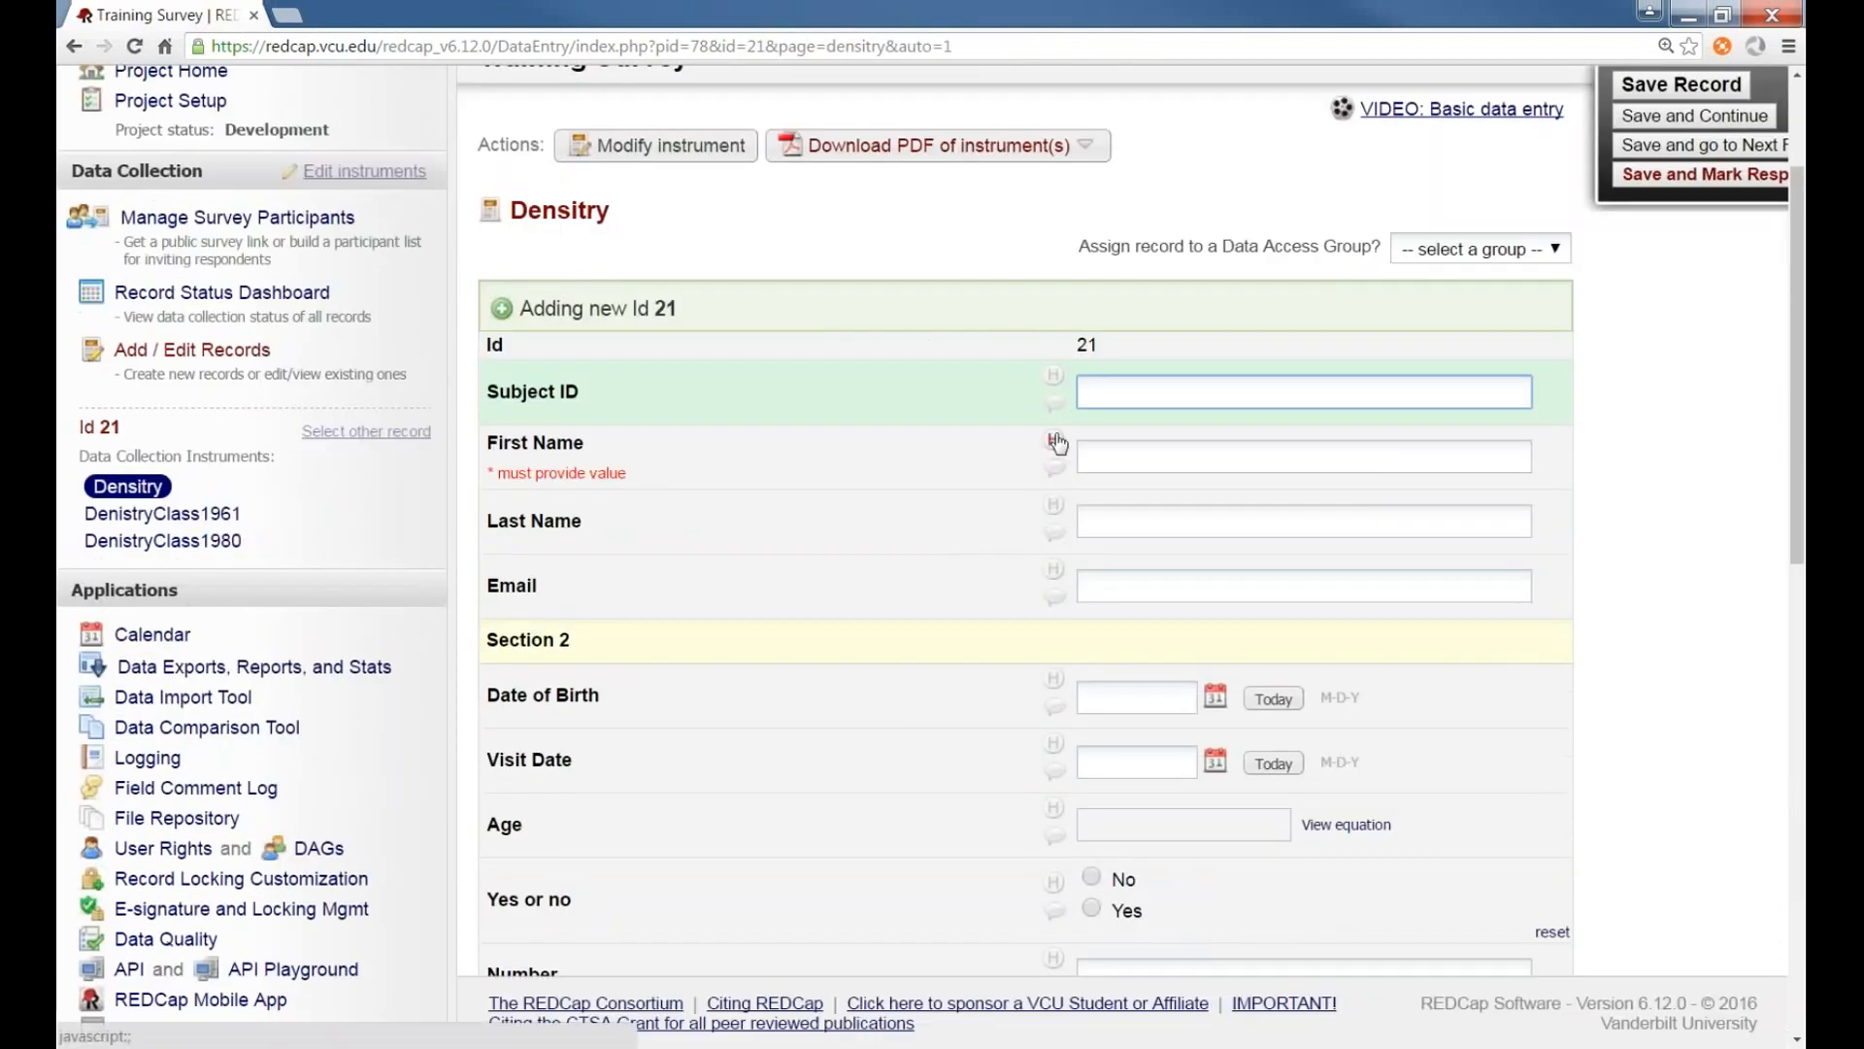
pyautogui.write('Test')
pyautogui.press('Tab')
pyautogui.write('M')
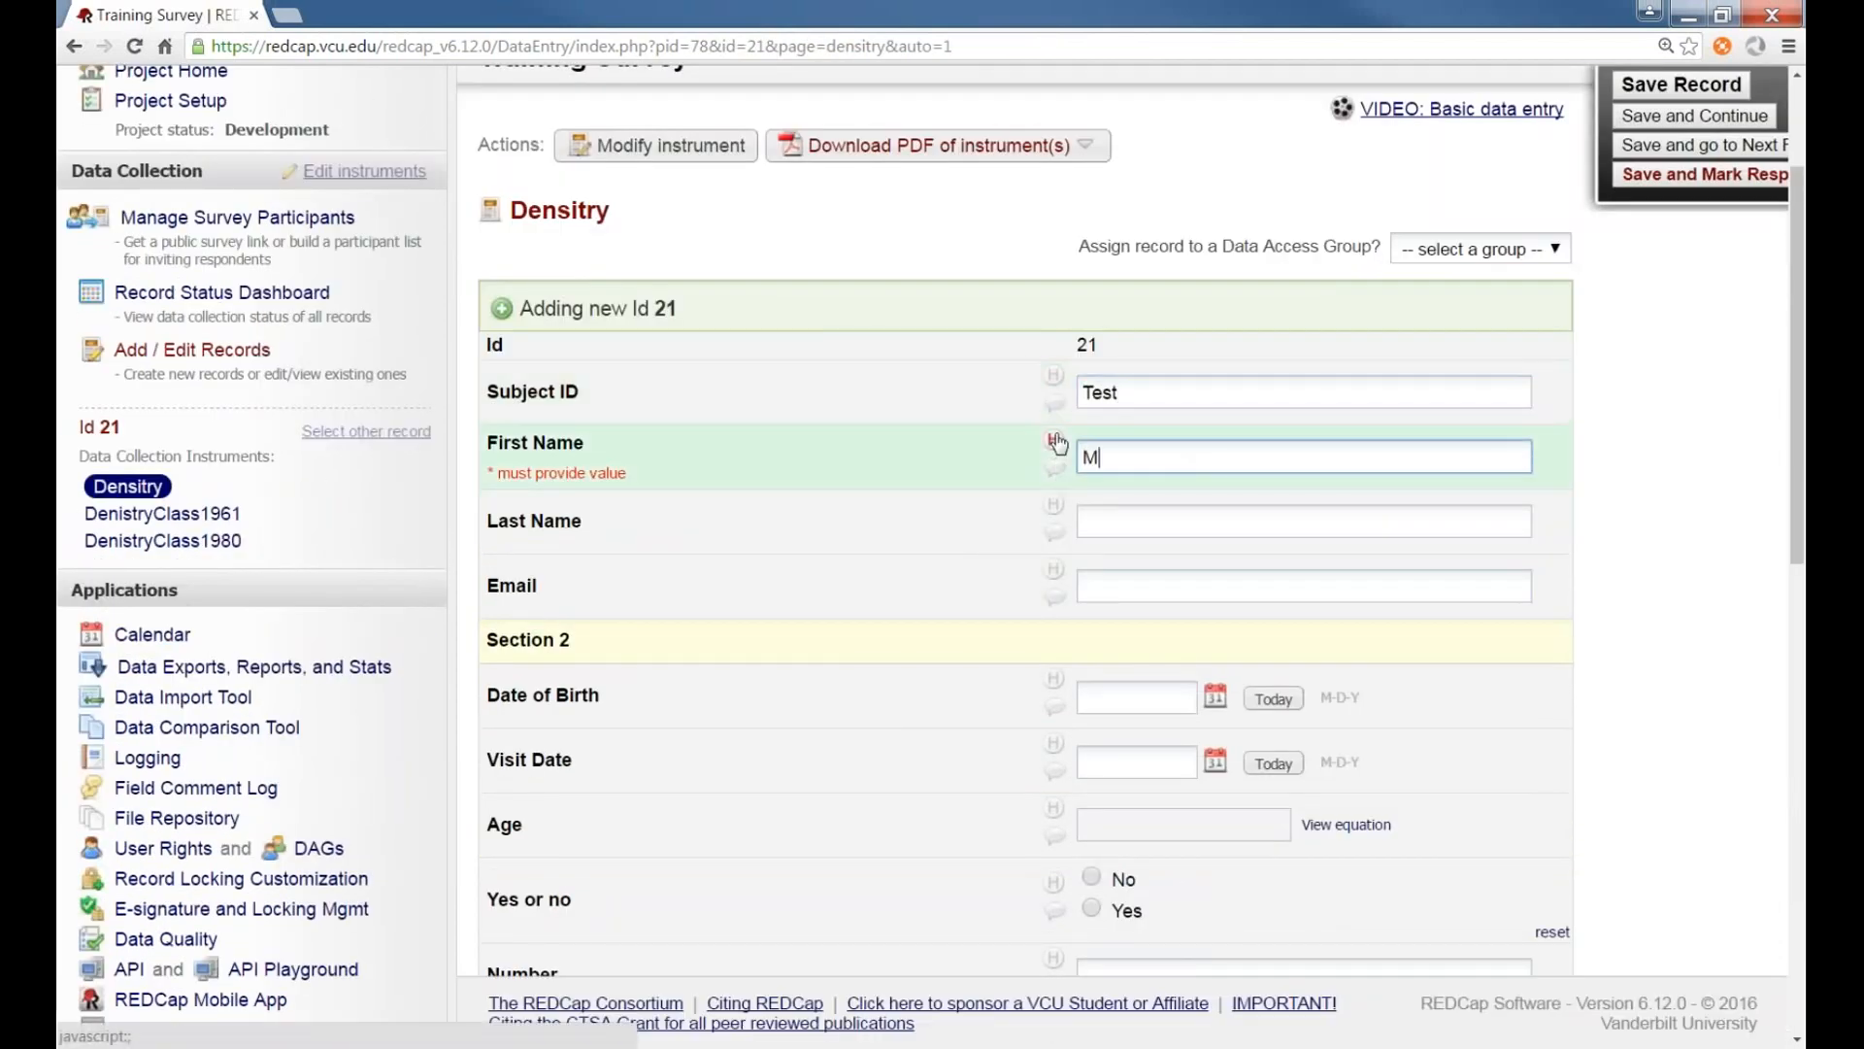
pyautogui.write('ike')
pyautogui.press('Tab')
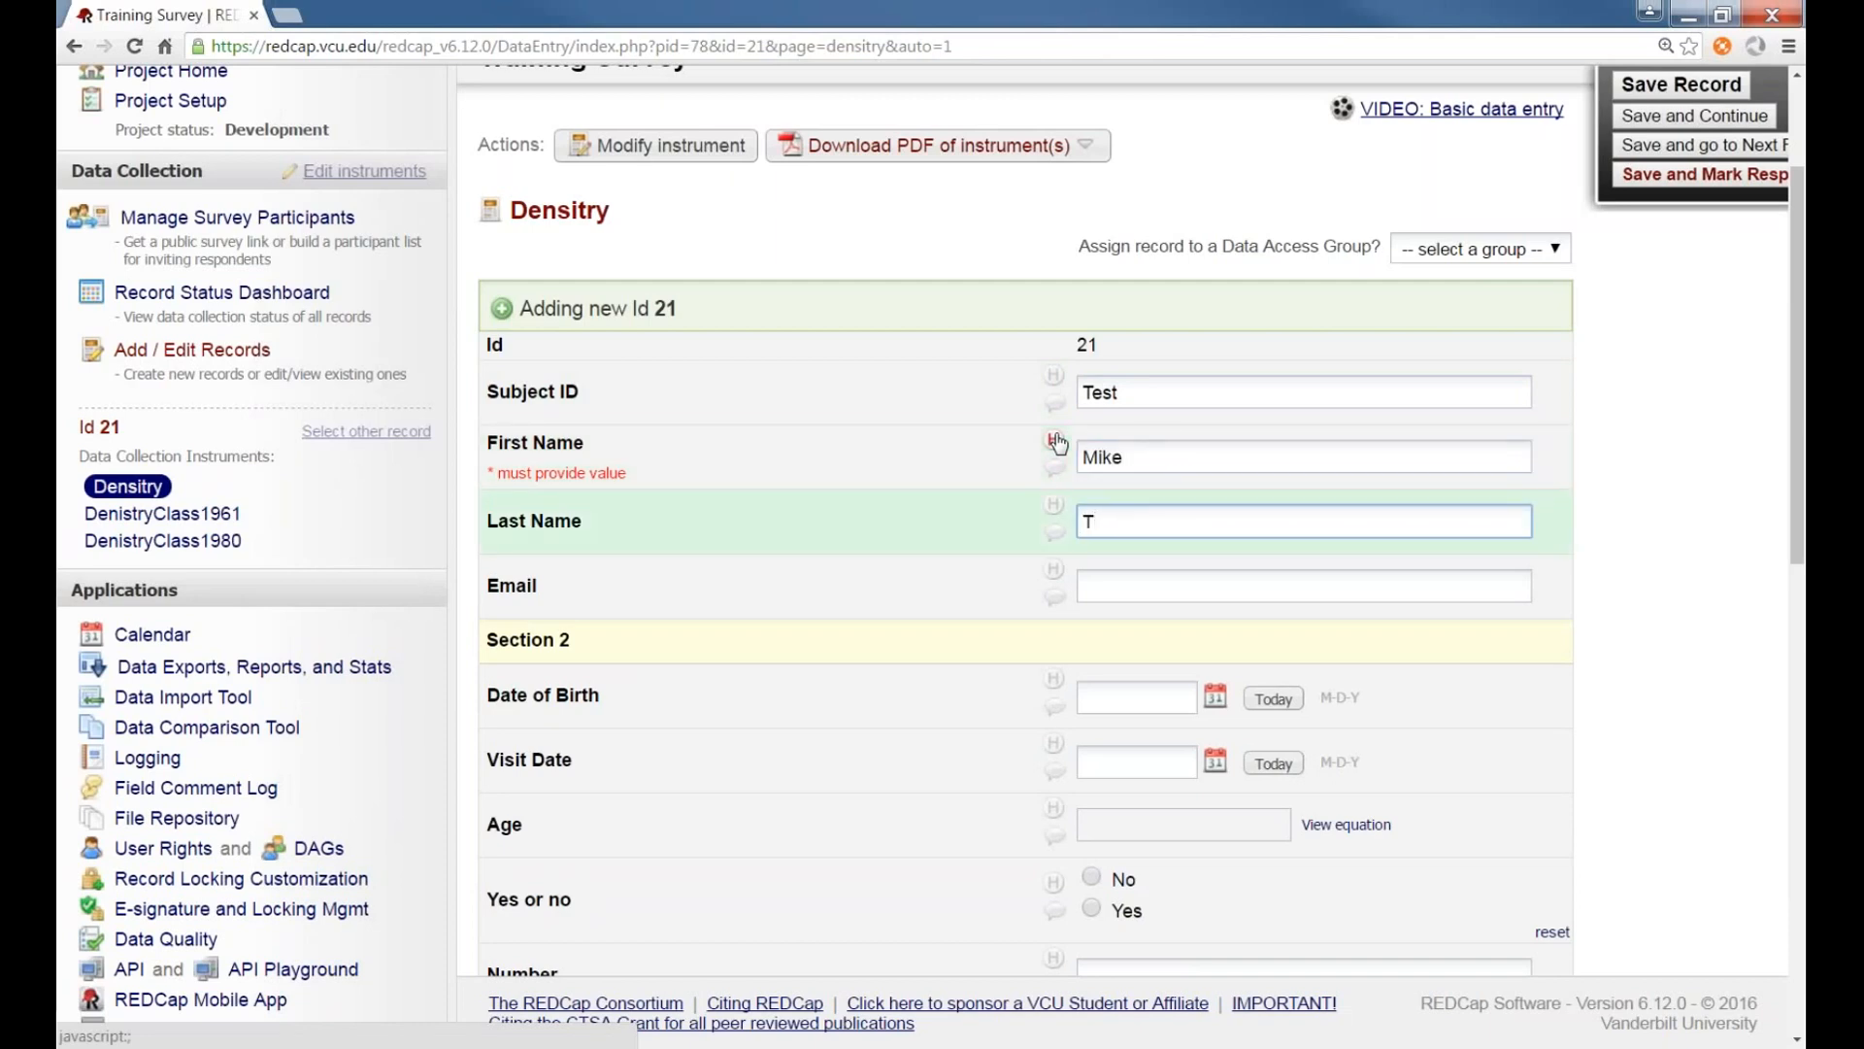
# Fill the Date of Birth and Visit Date fields with today's date
pyautogui.scroll(-1, 1059, 444)
pyautogui.click(1273, 594)
pyautogui.click(1284, 658)
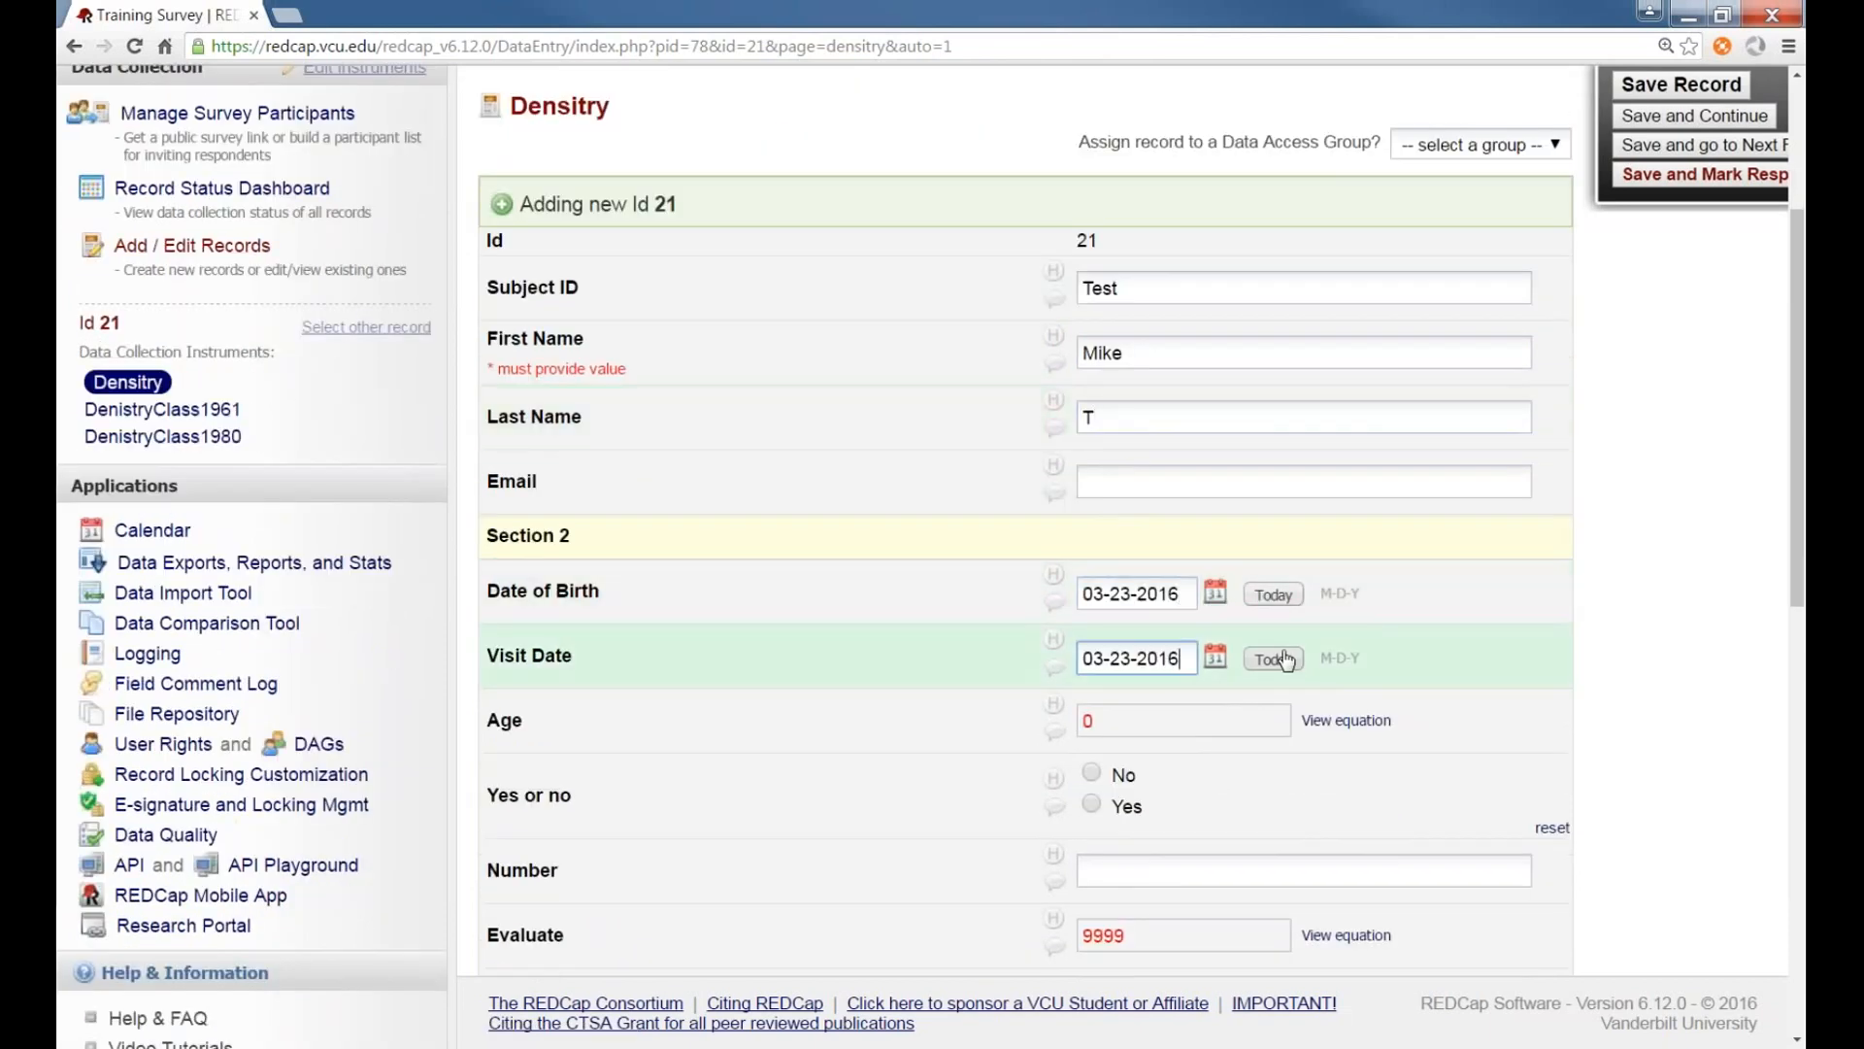
# Pick a different birth year and day for the Date of Birth using the calendar picker
pyautogui.scroll(-2, 1286, 661)
pyautogui.scroll(-2, 1250, 625)
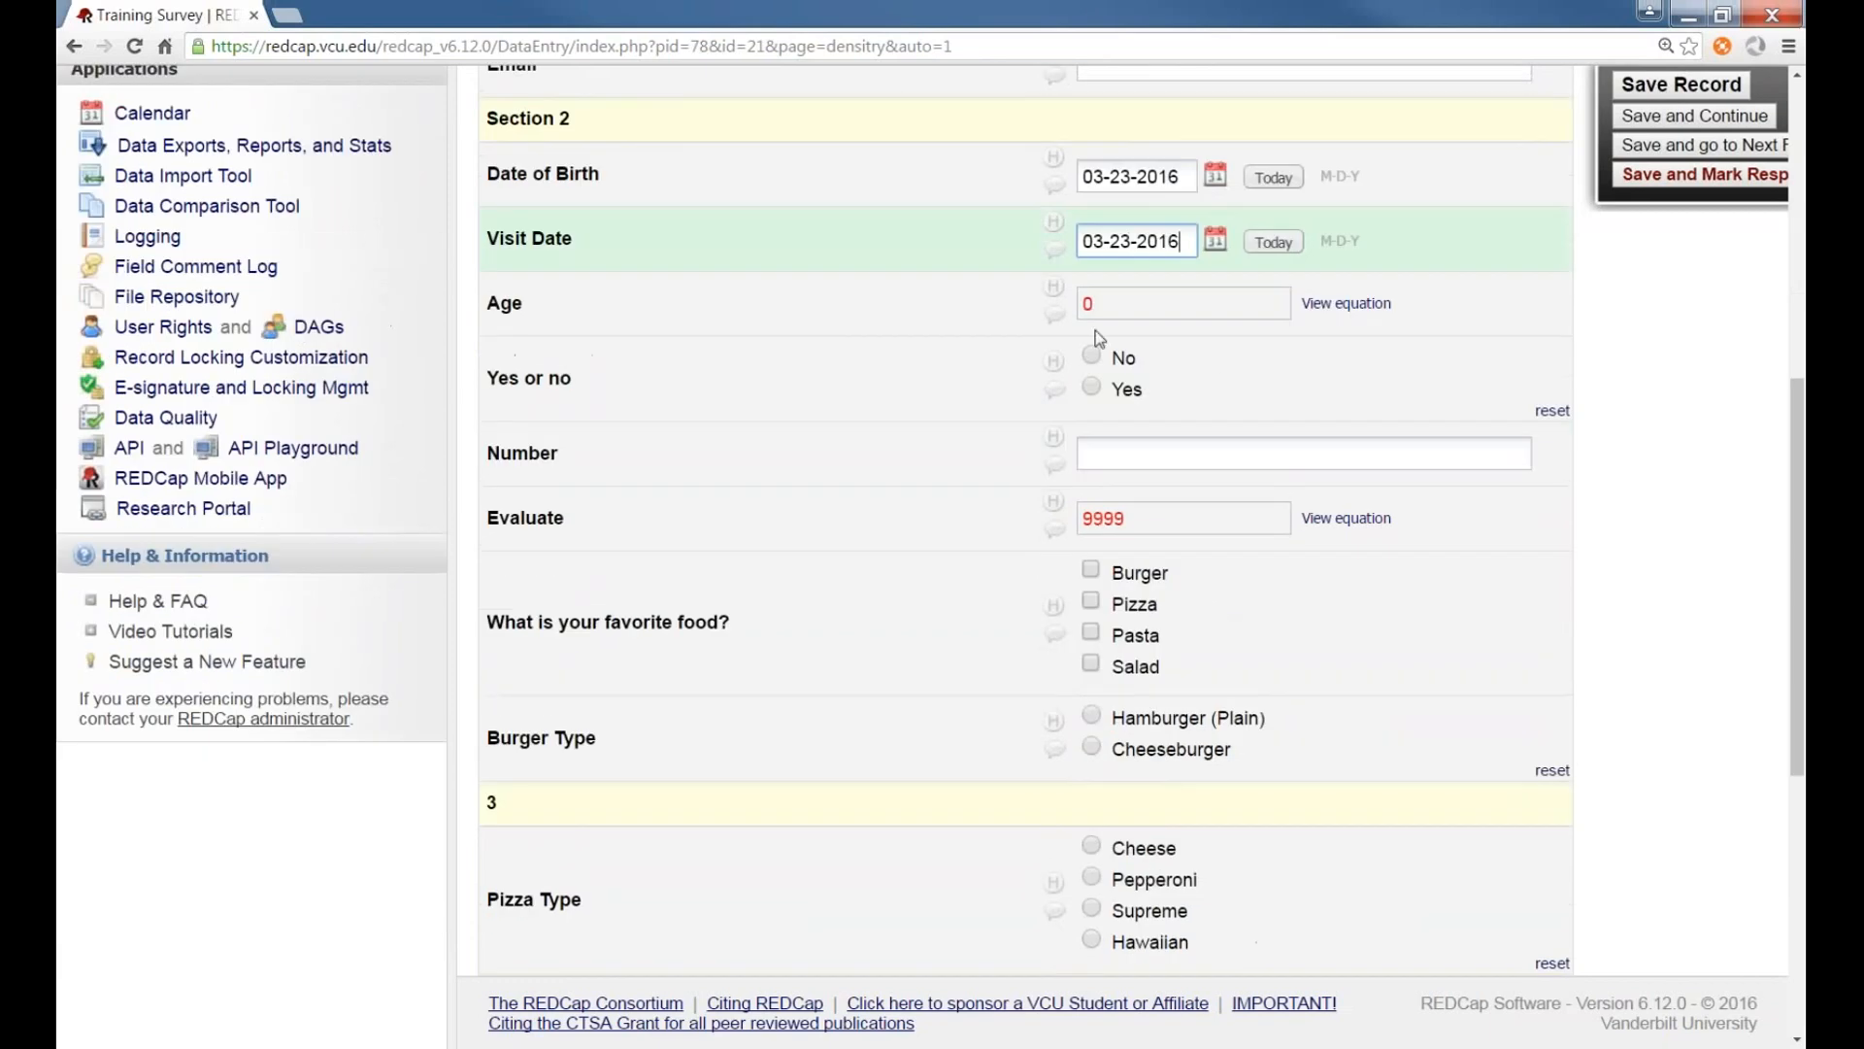
pyautogui.click(1165, 179)
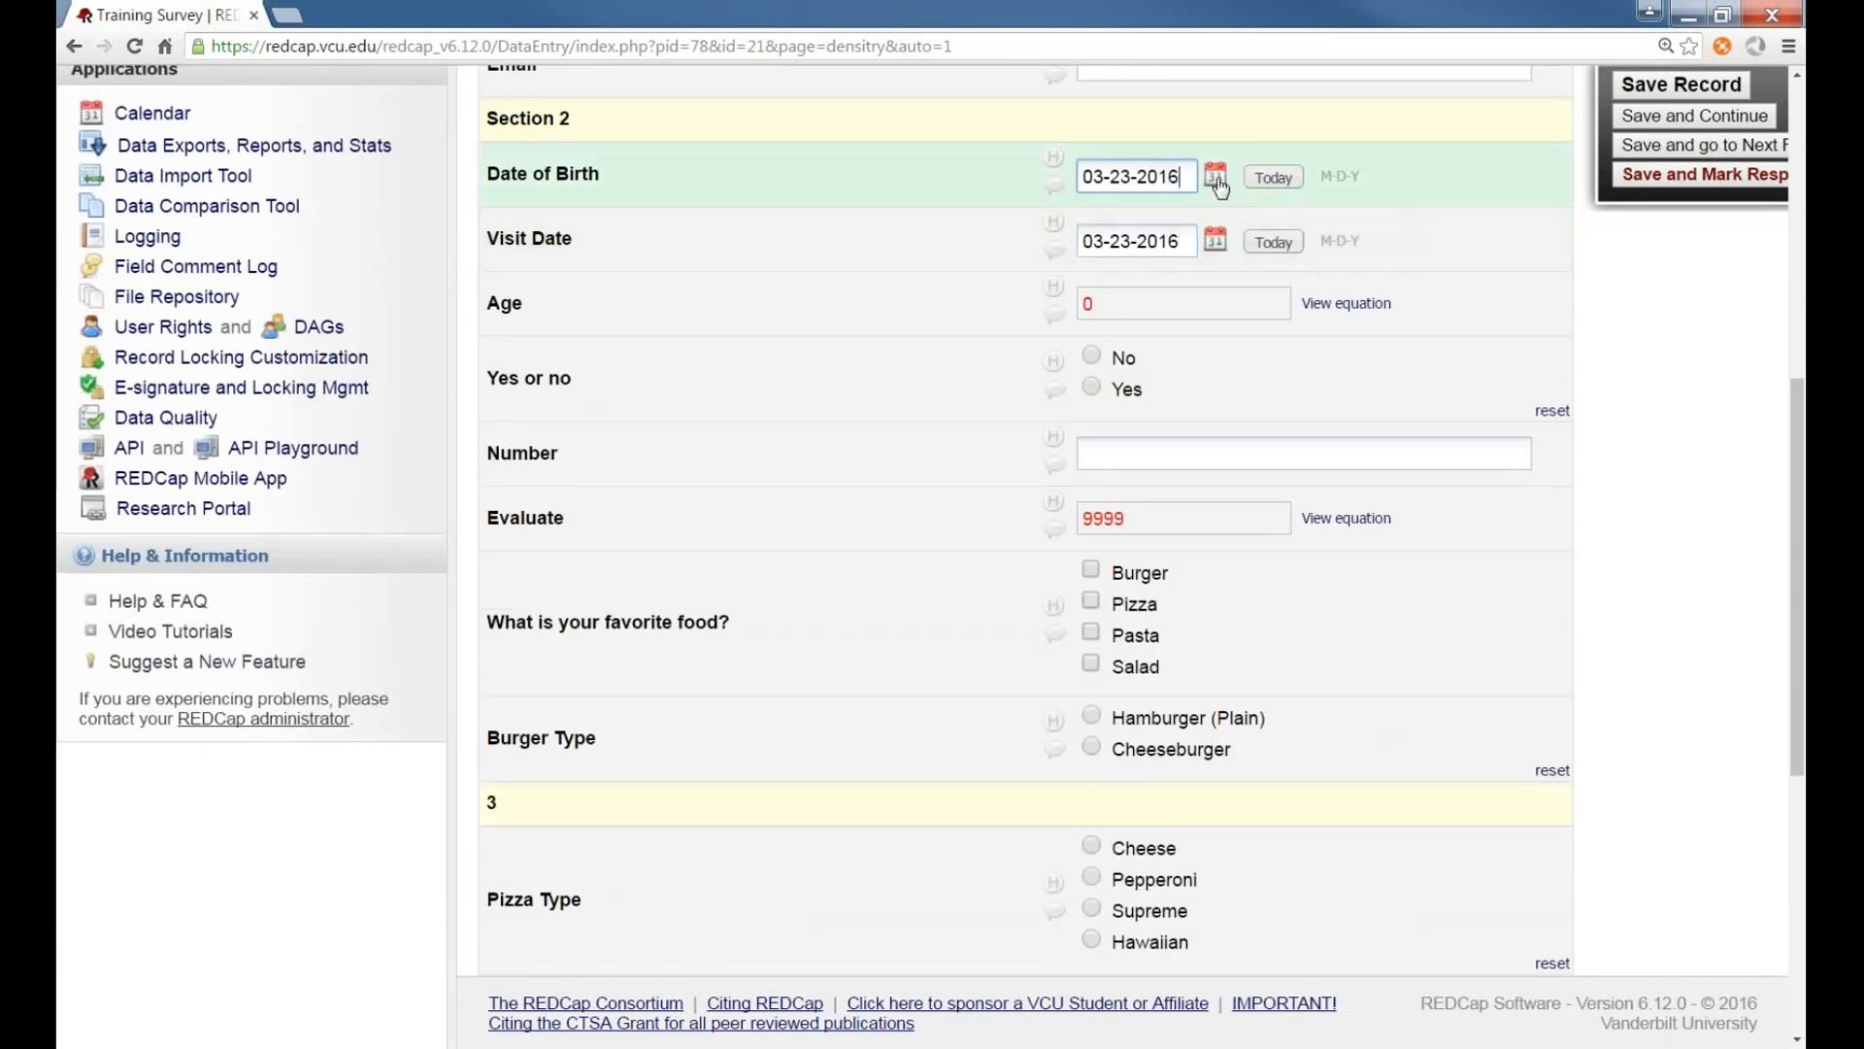
pyautogui.click(1311, 221)
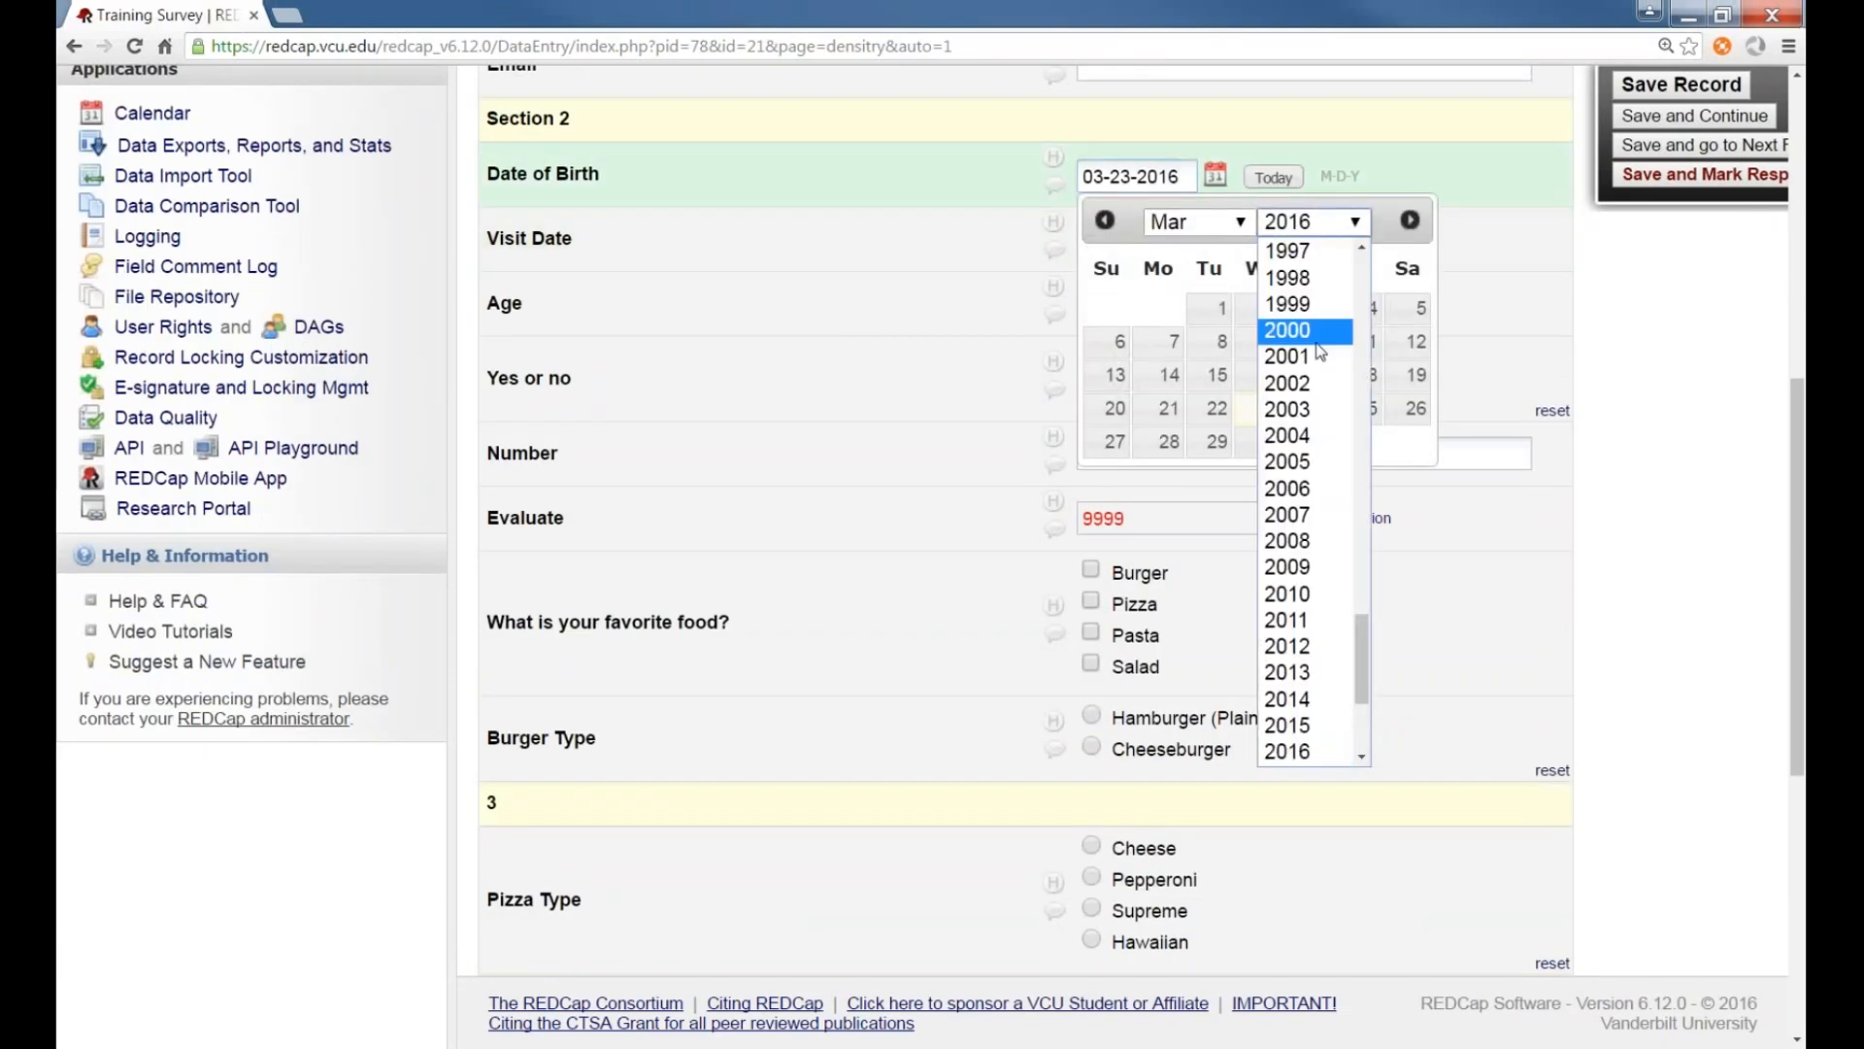
pyautogui.scroll(5, 1304, 330)
pyautogui.click(1304, 326)
pyautogui.click(1214, 341)
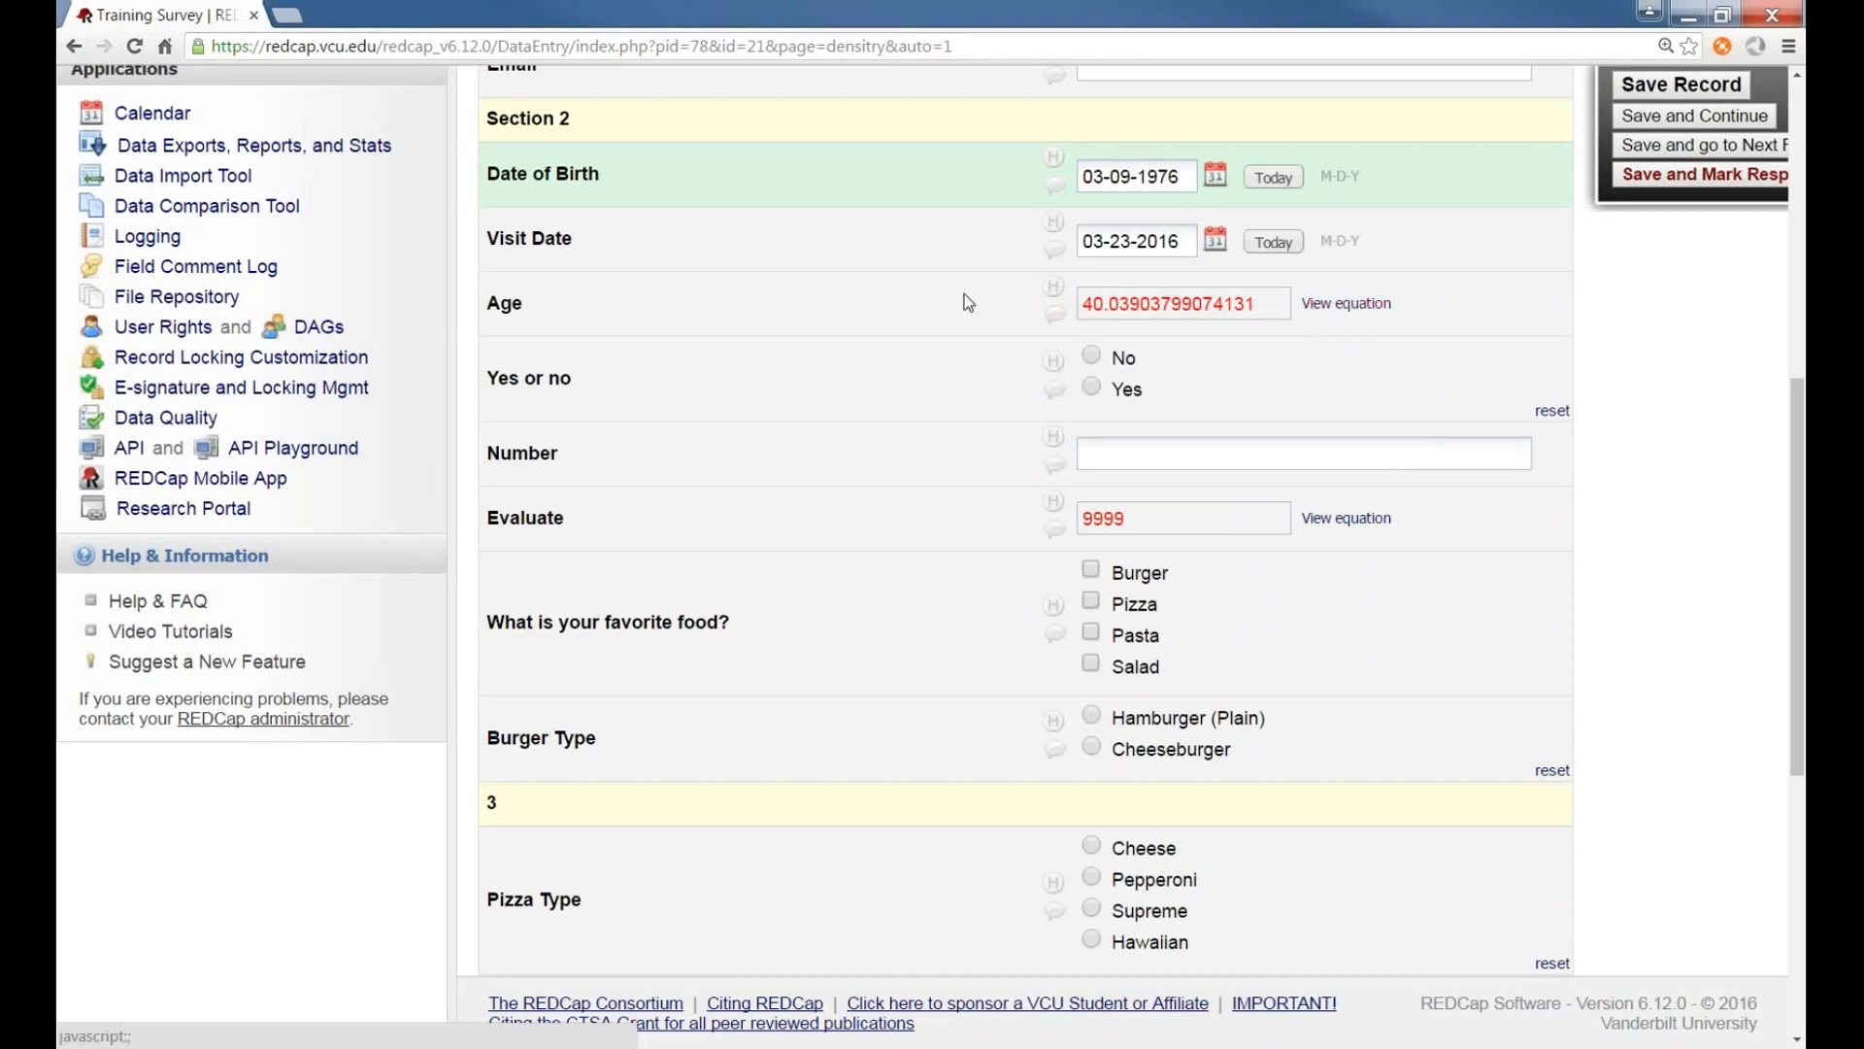
# Review the calculated Age, set the form status to Complete and save the new record
pyautogui.scroll(1, 1107, 460)
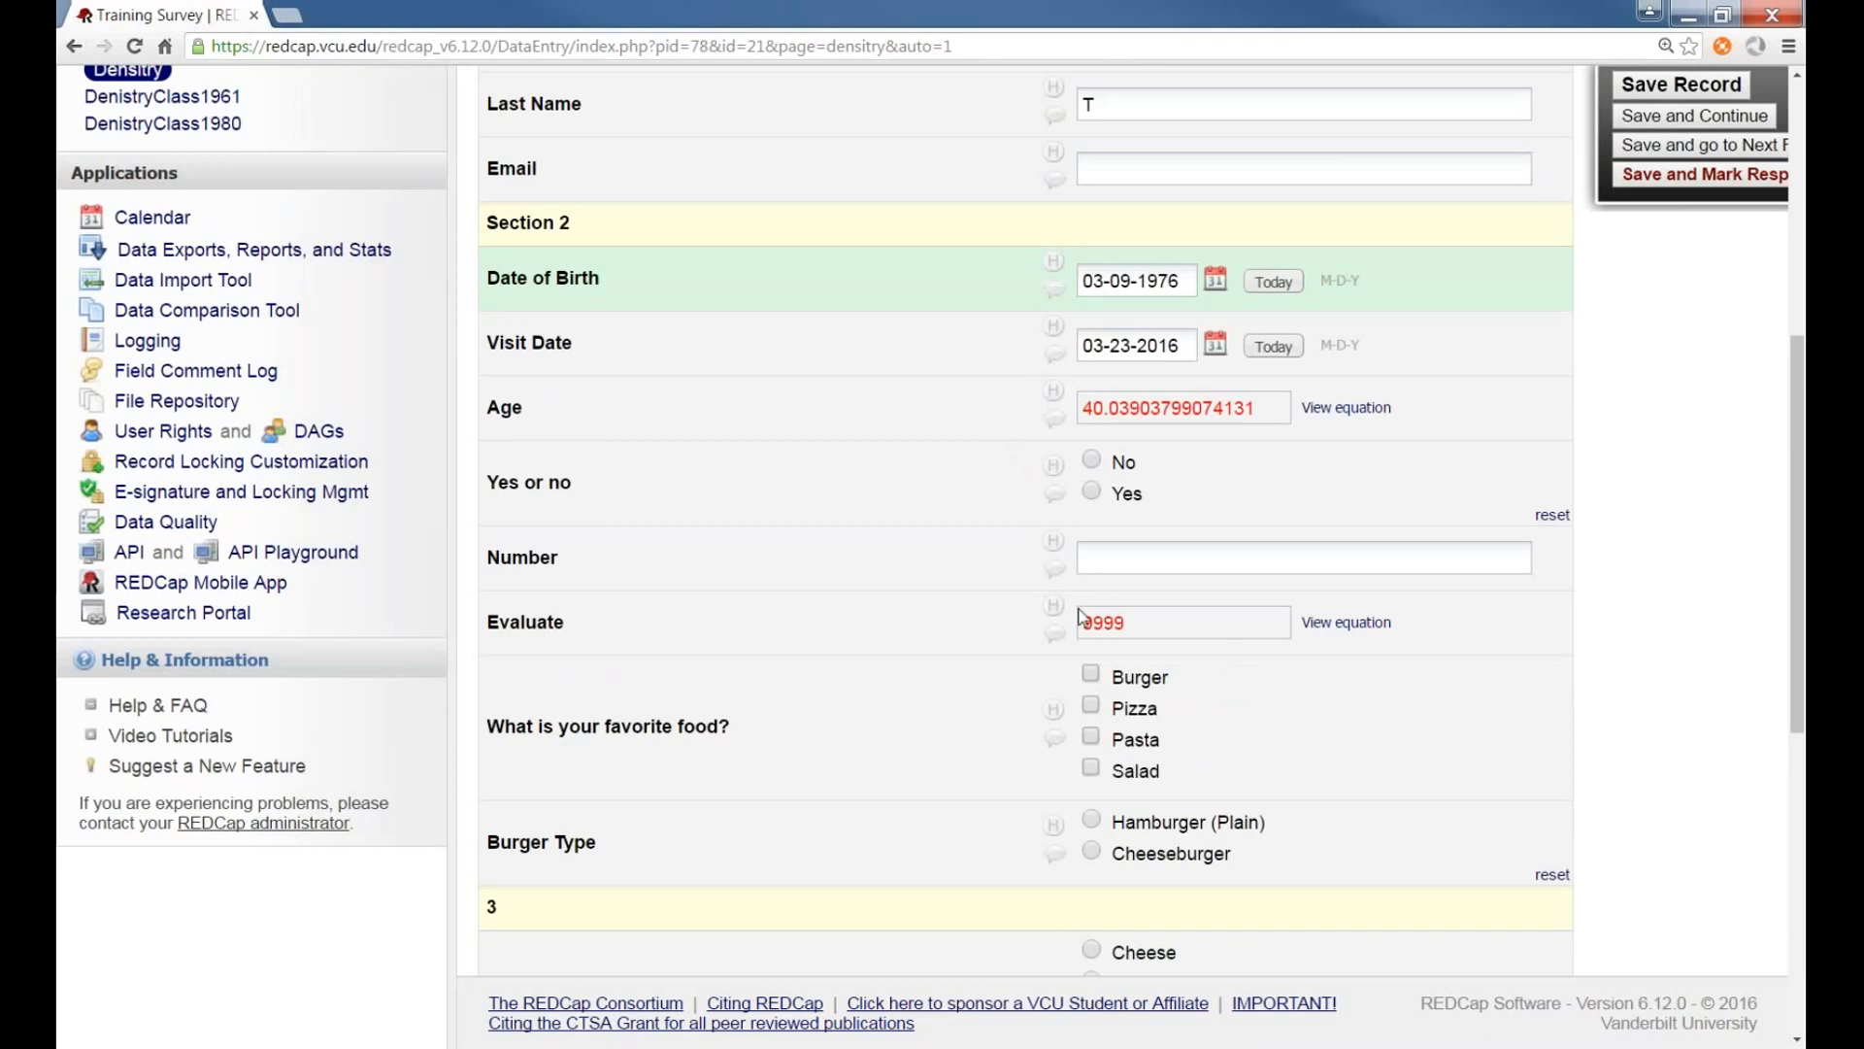
pyautogui.scroll(-2, 1213, 646)
pyautogui.scroll(-4, 1026, 519)
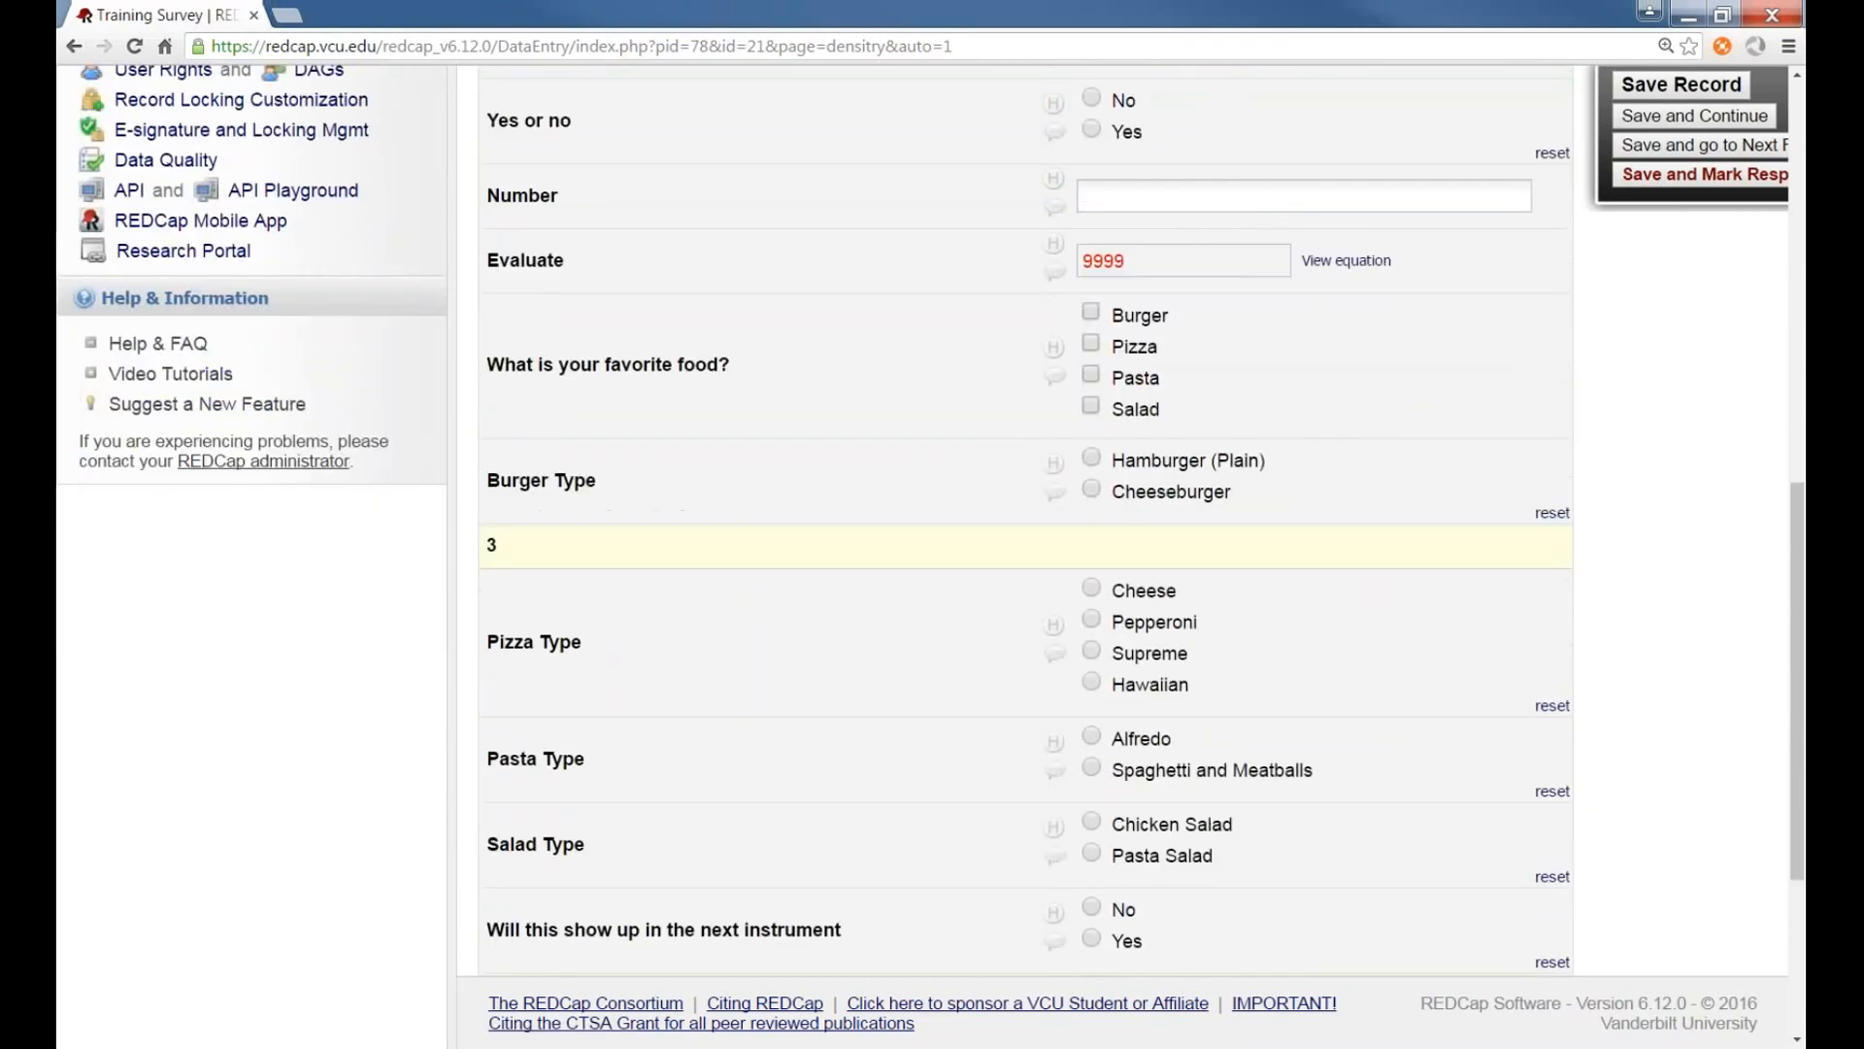
pyautogui.scroll(8, 1039, 621)
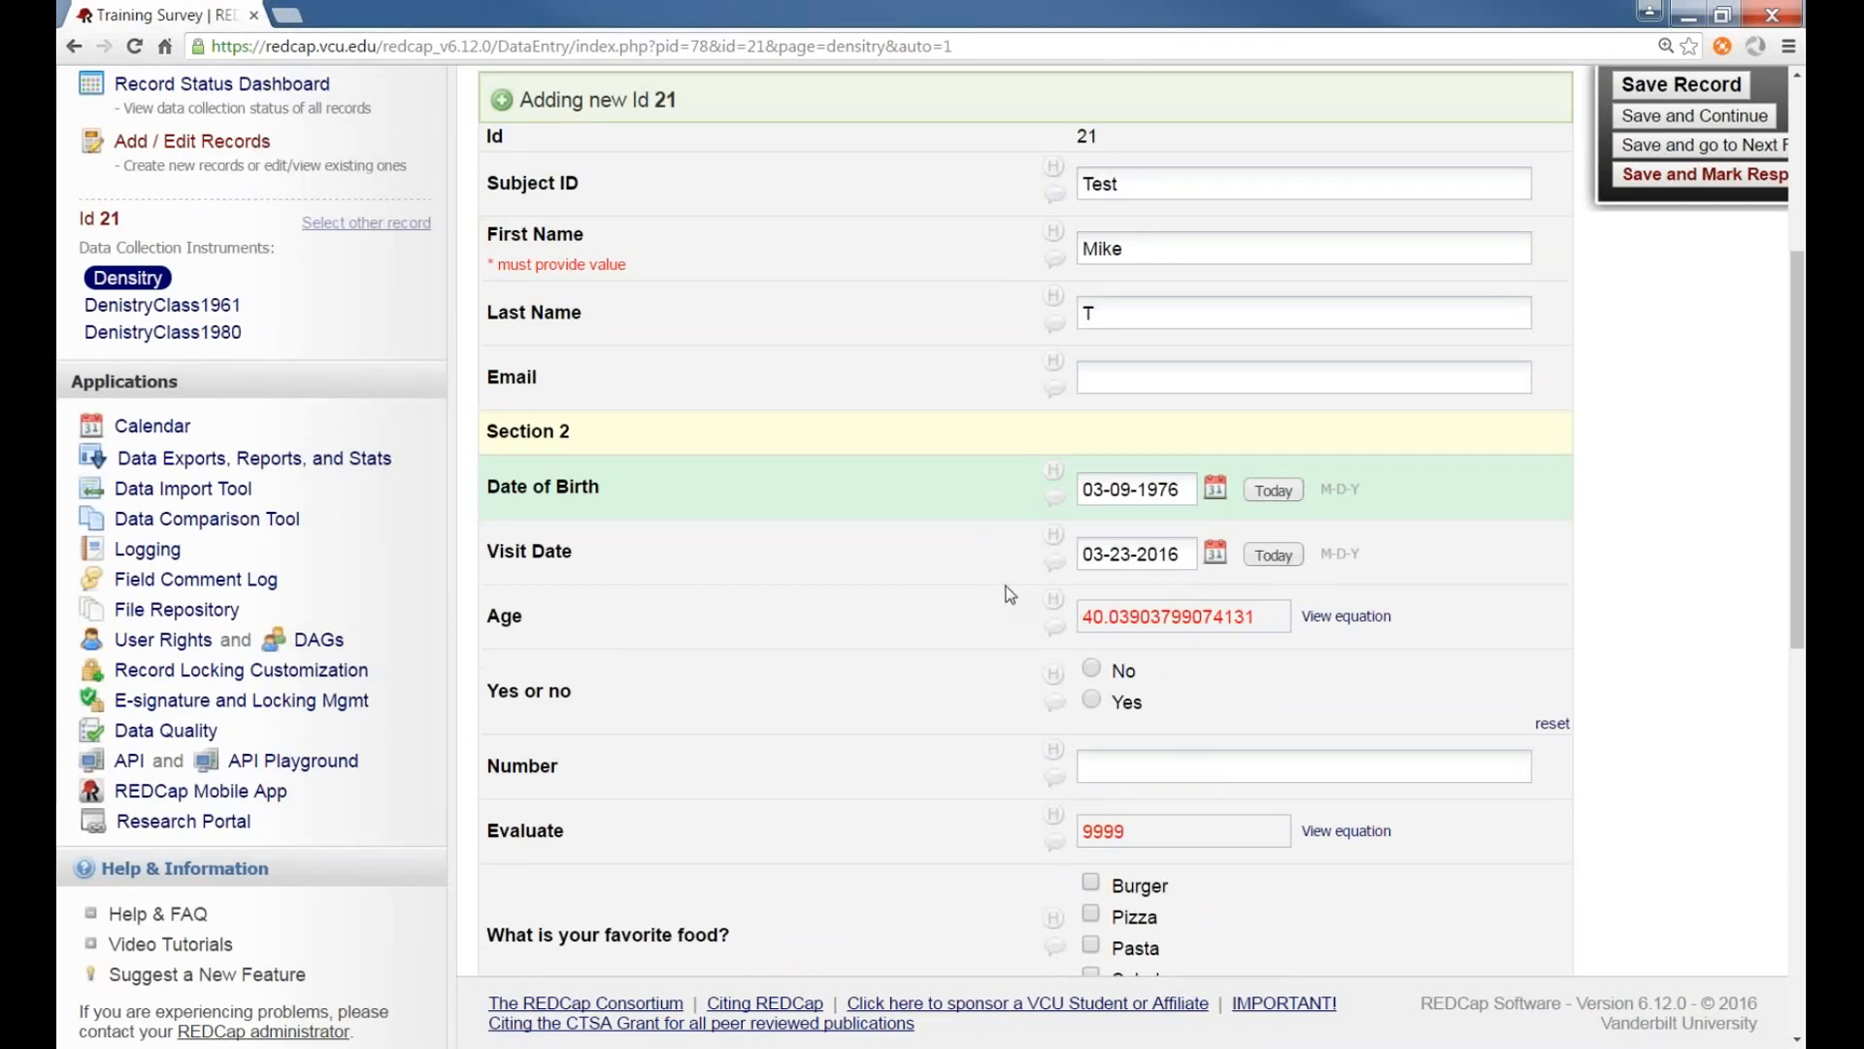
pyautogui.scroll(-5, 930, 571)
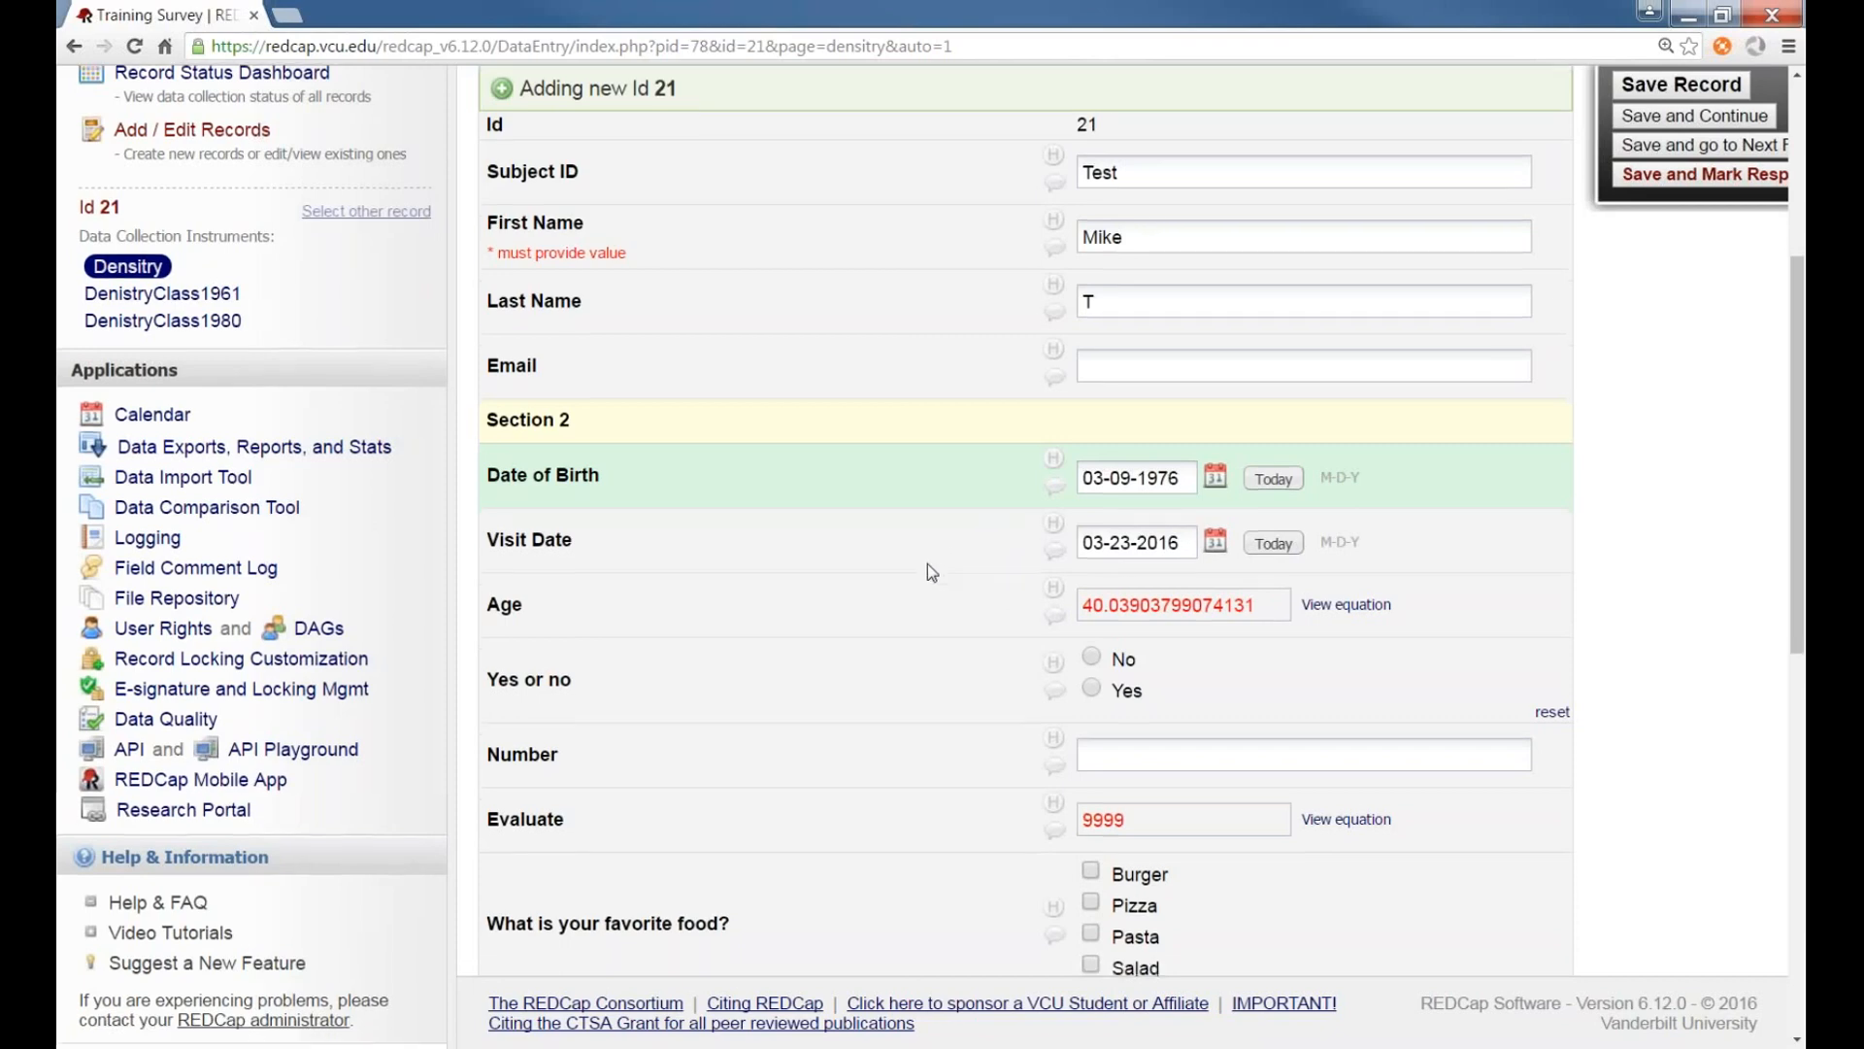
pyautogui.scroll(2, 928, 564)
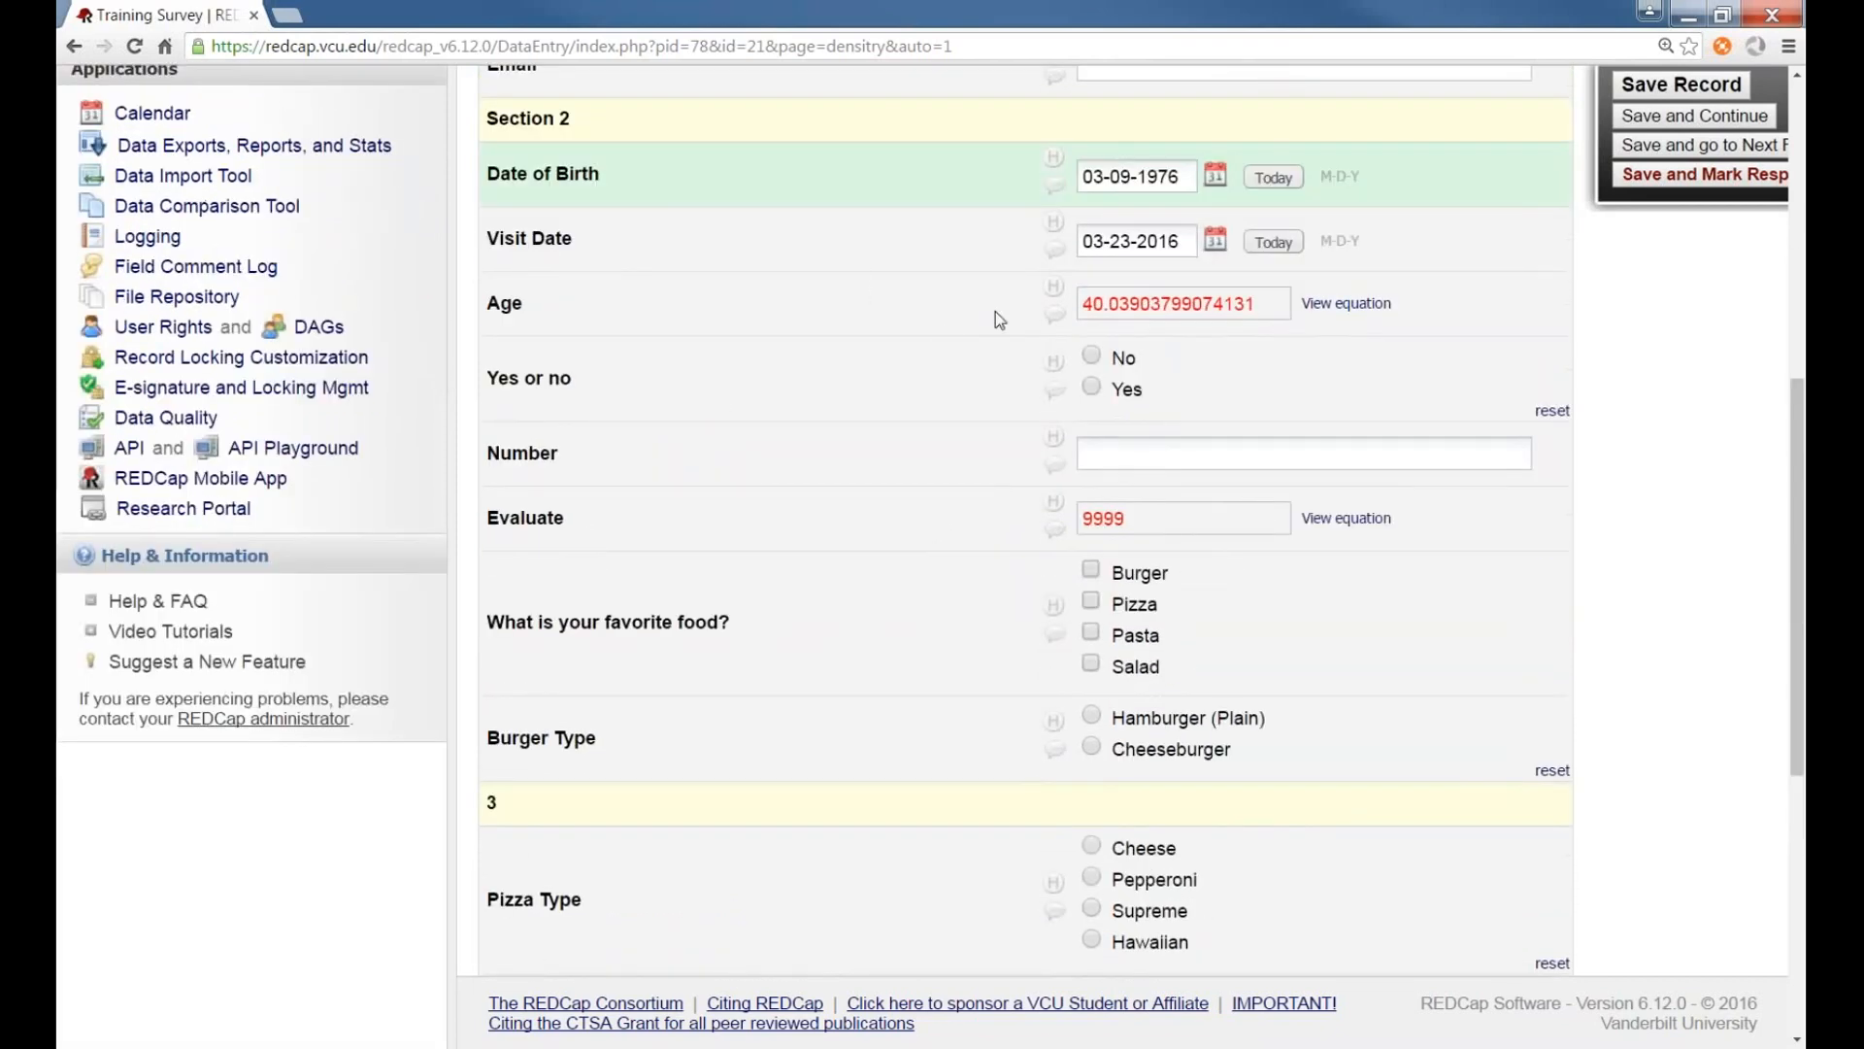
pyautogui.scroll(1, 940, 369)
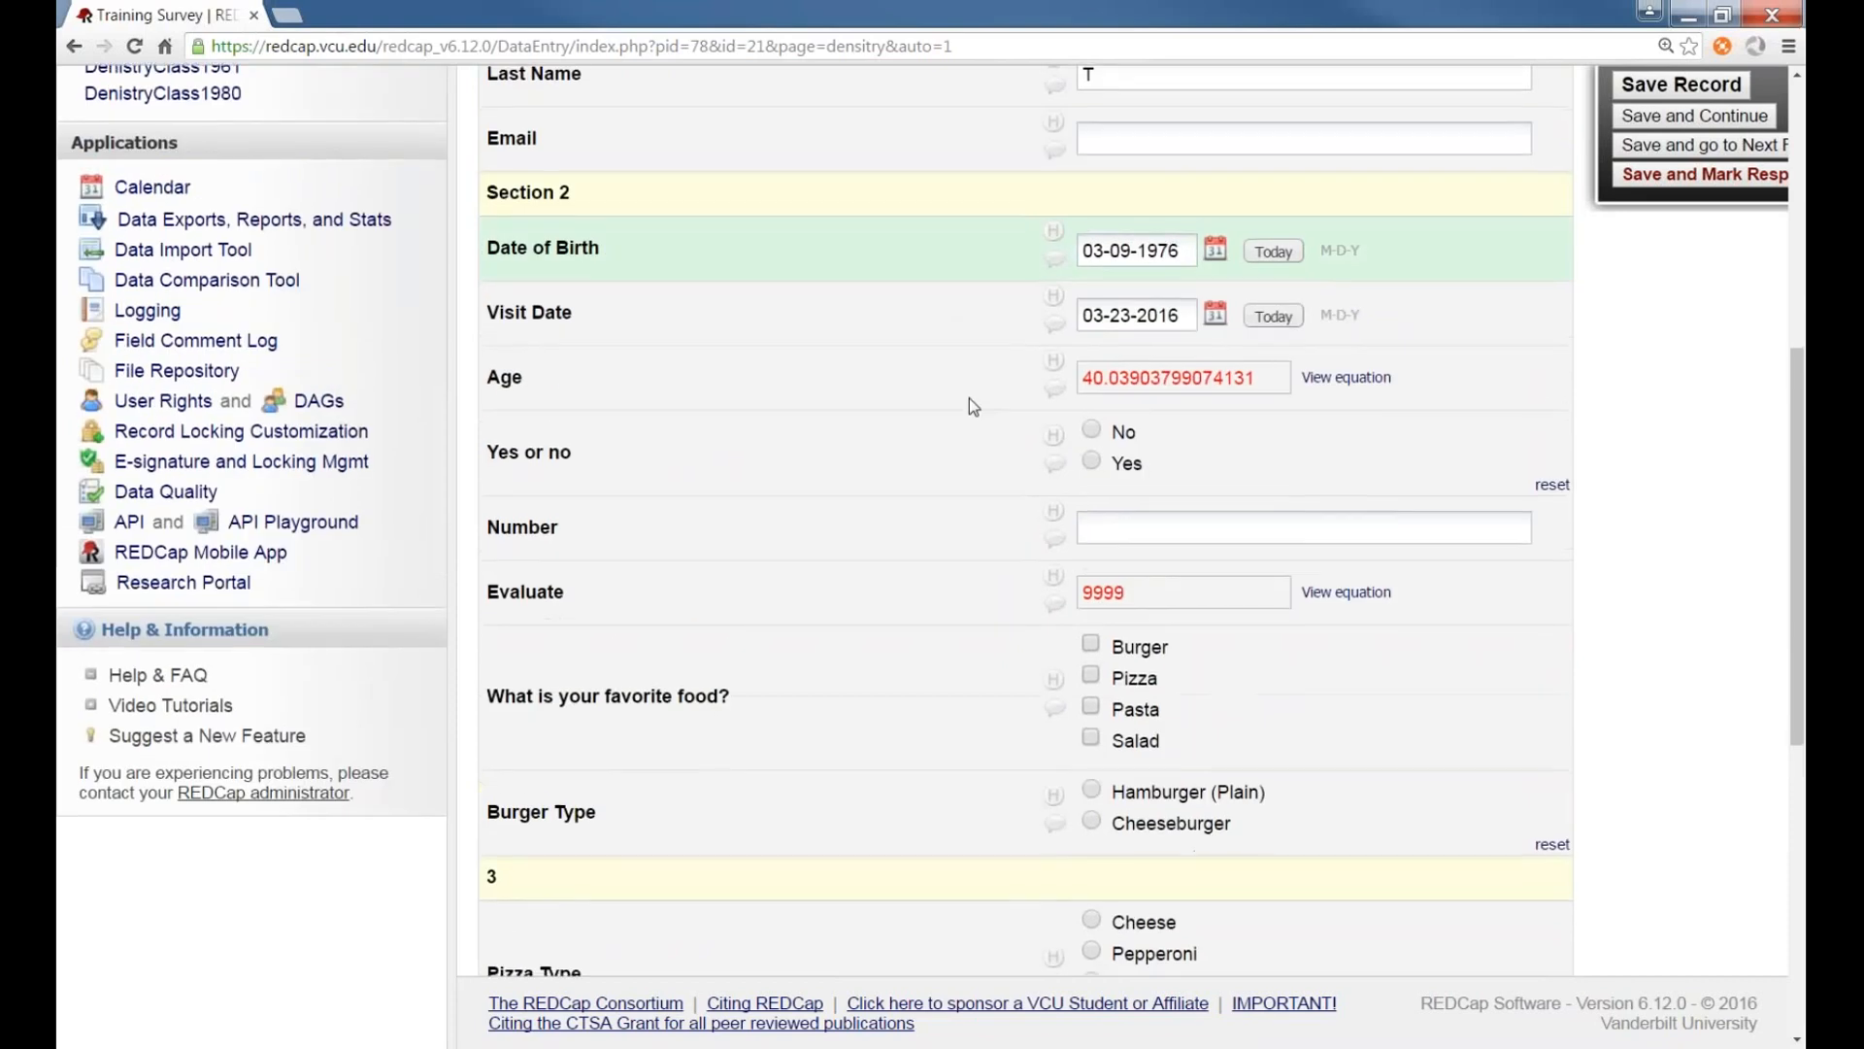
pyautogui.scroll(-7, 969, 398)
pyautogui.click(1163, 684)
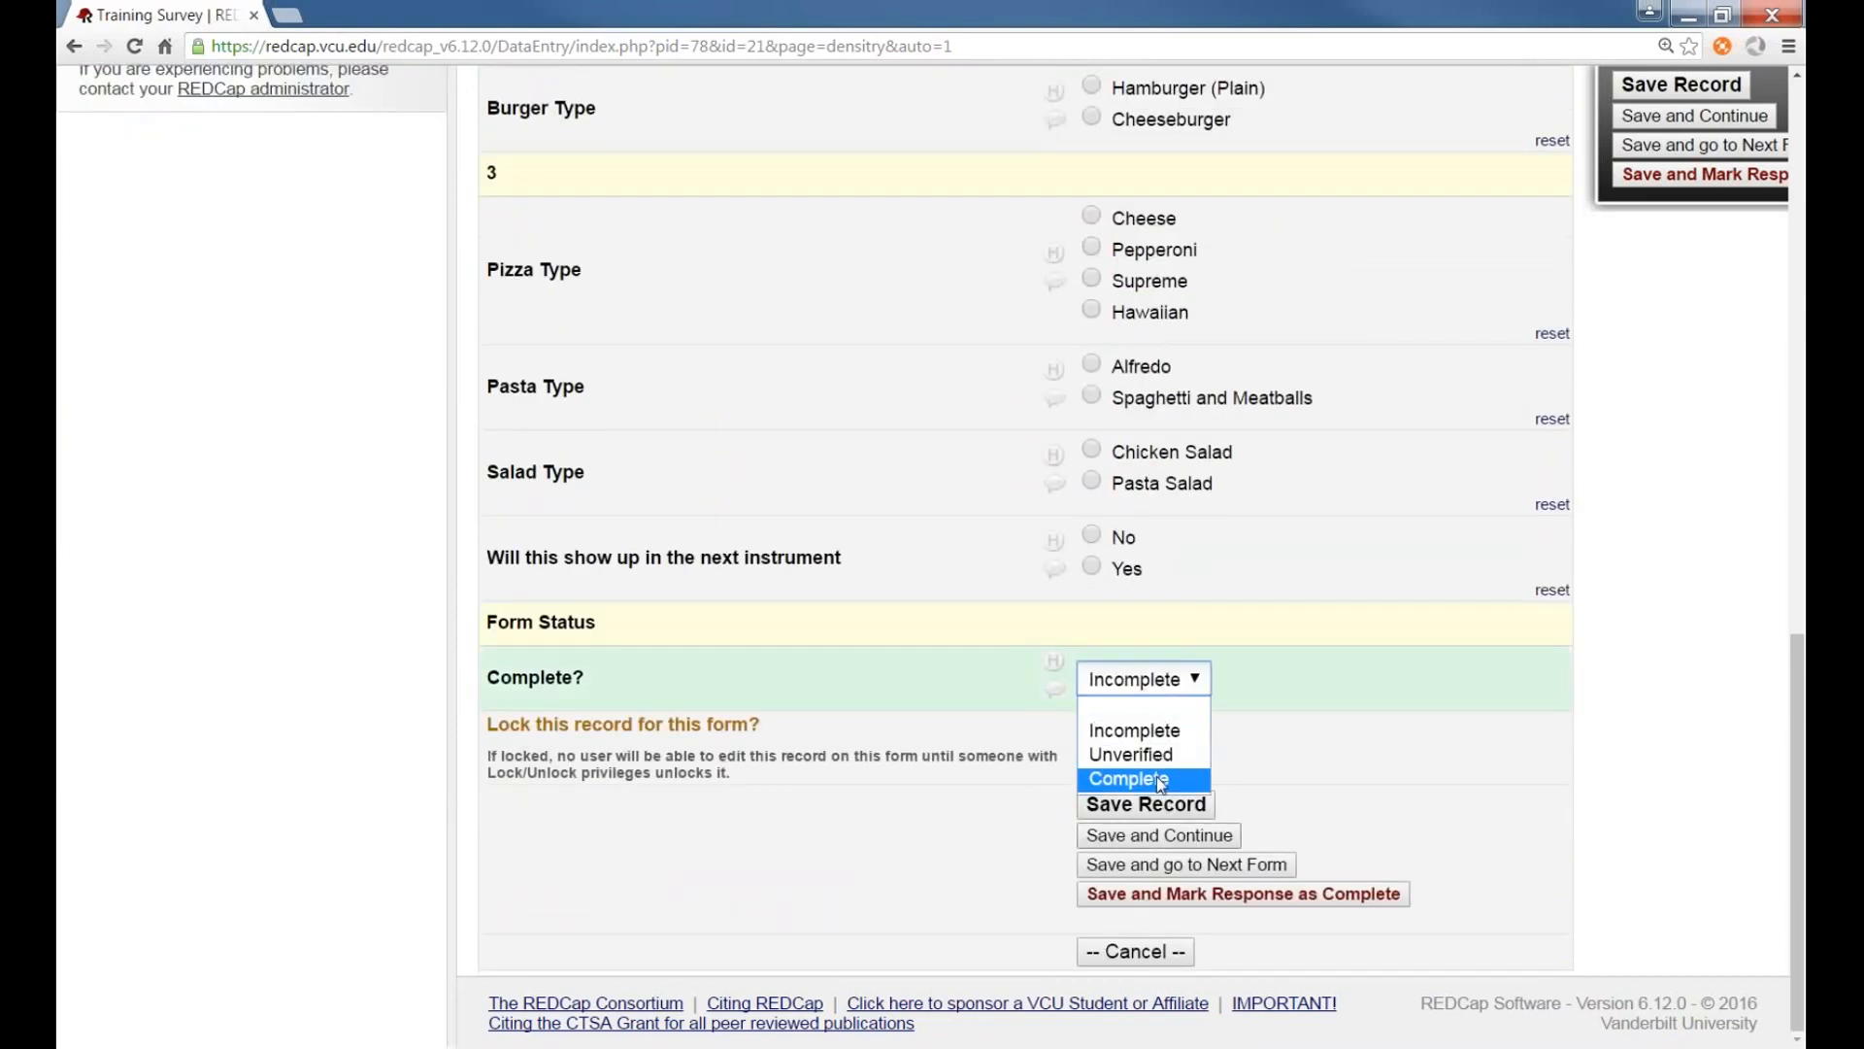
pyautogui.click(1156, 777)
pyautogui.click(1147, 805)
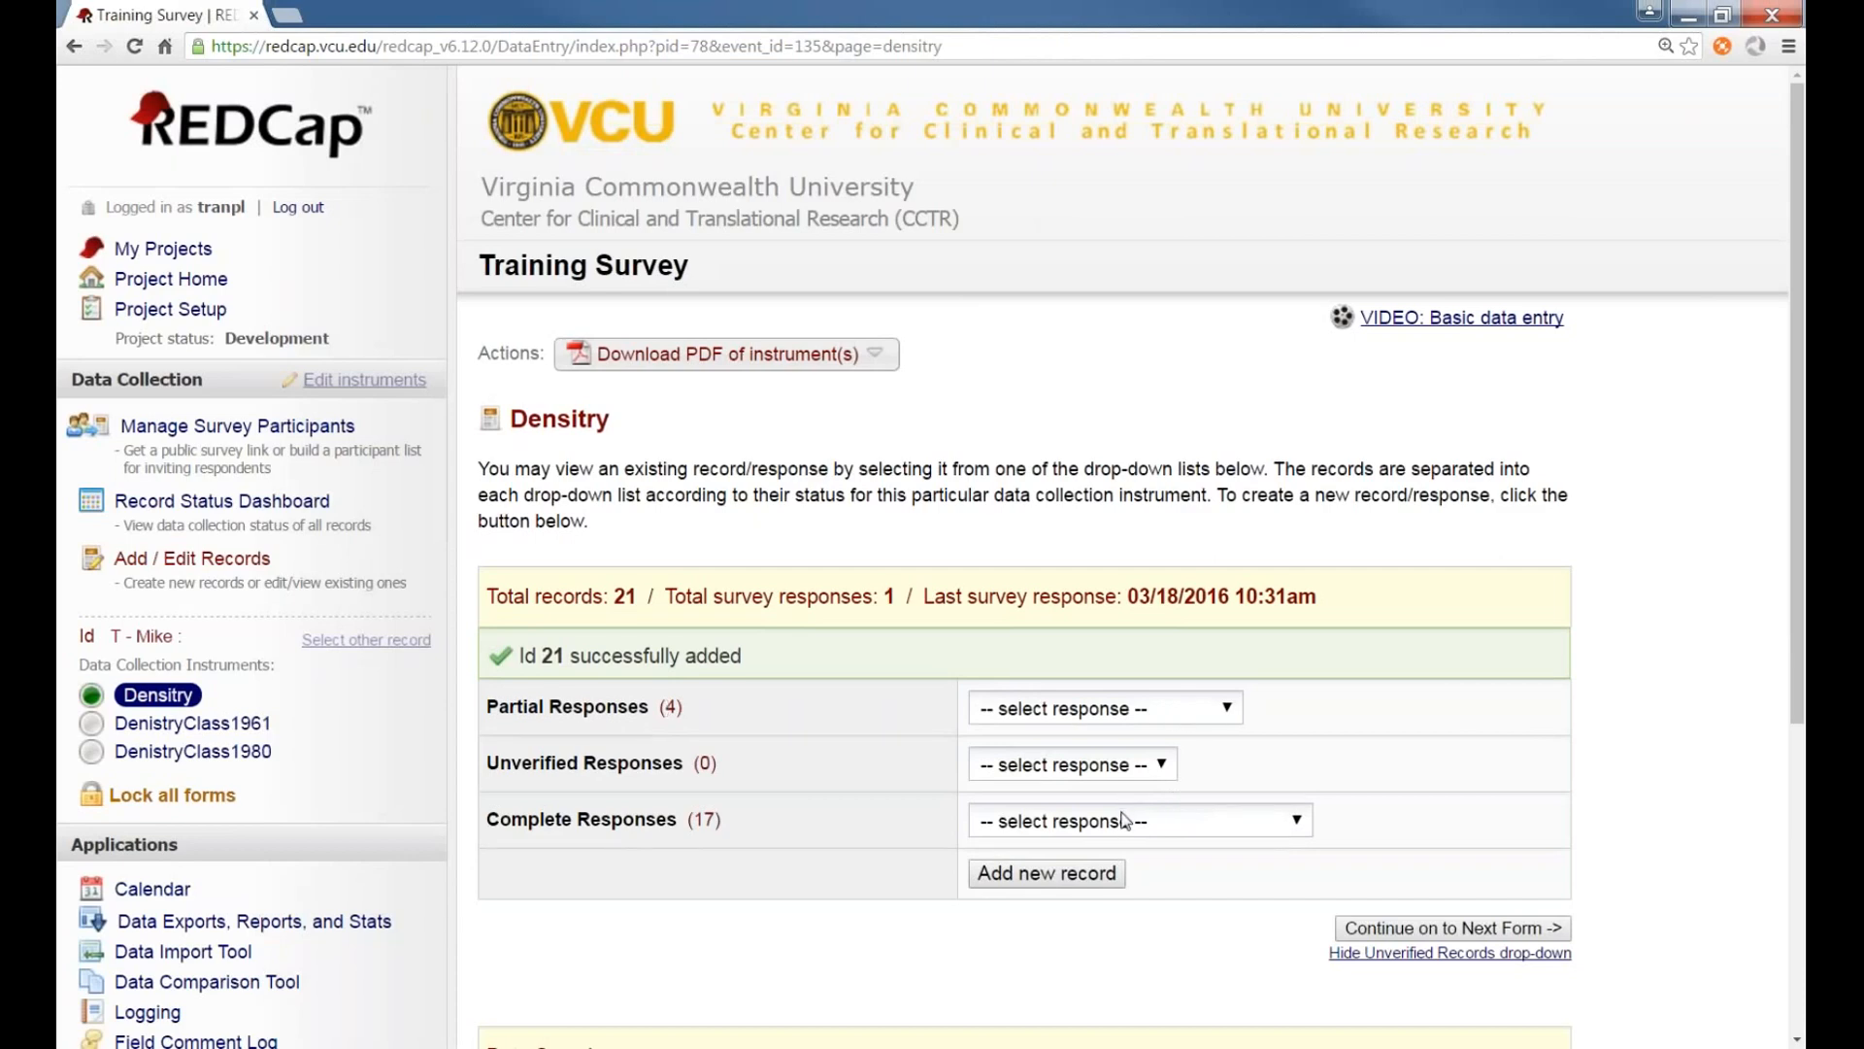
# Reopen record 21 from the complete responses list and change its Date of Birth with the calendar picker
pyautogui.click(1124, 821)
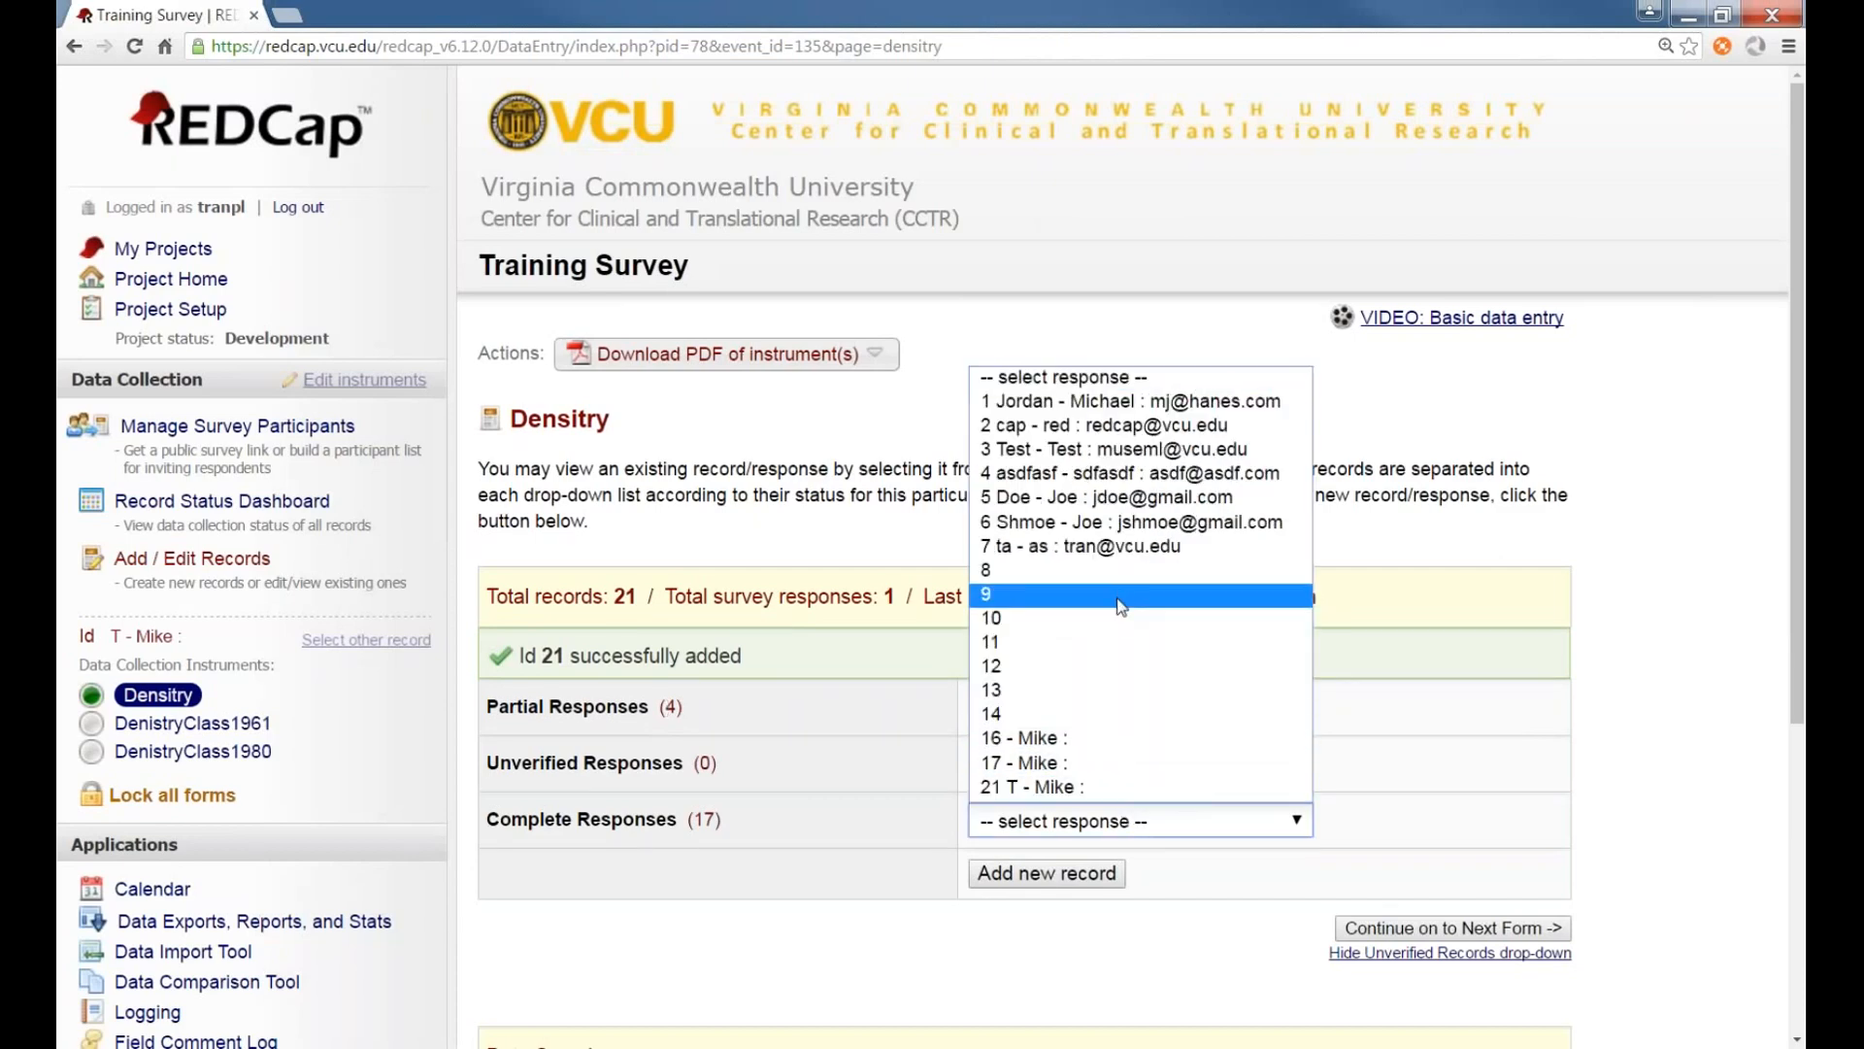
pyautogui.click(1104, 784)
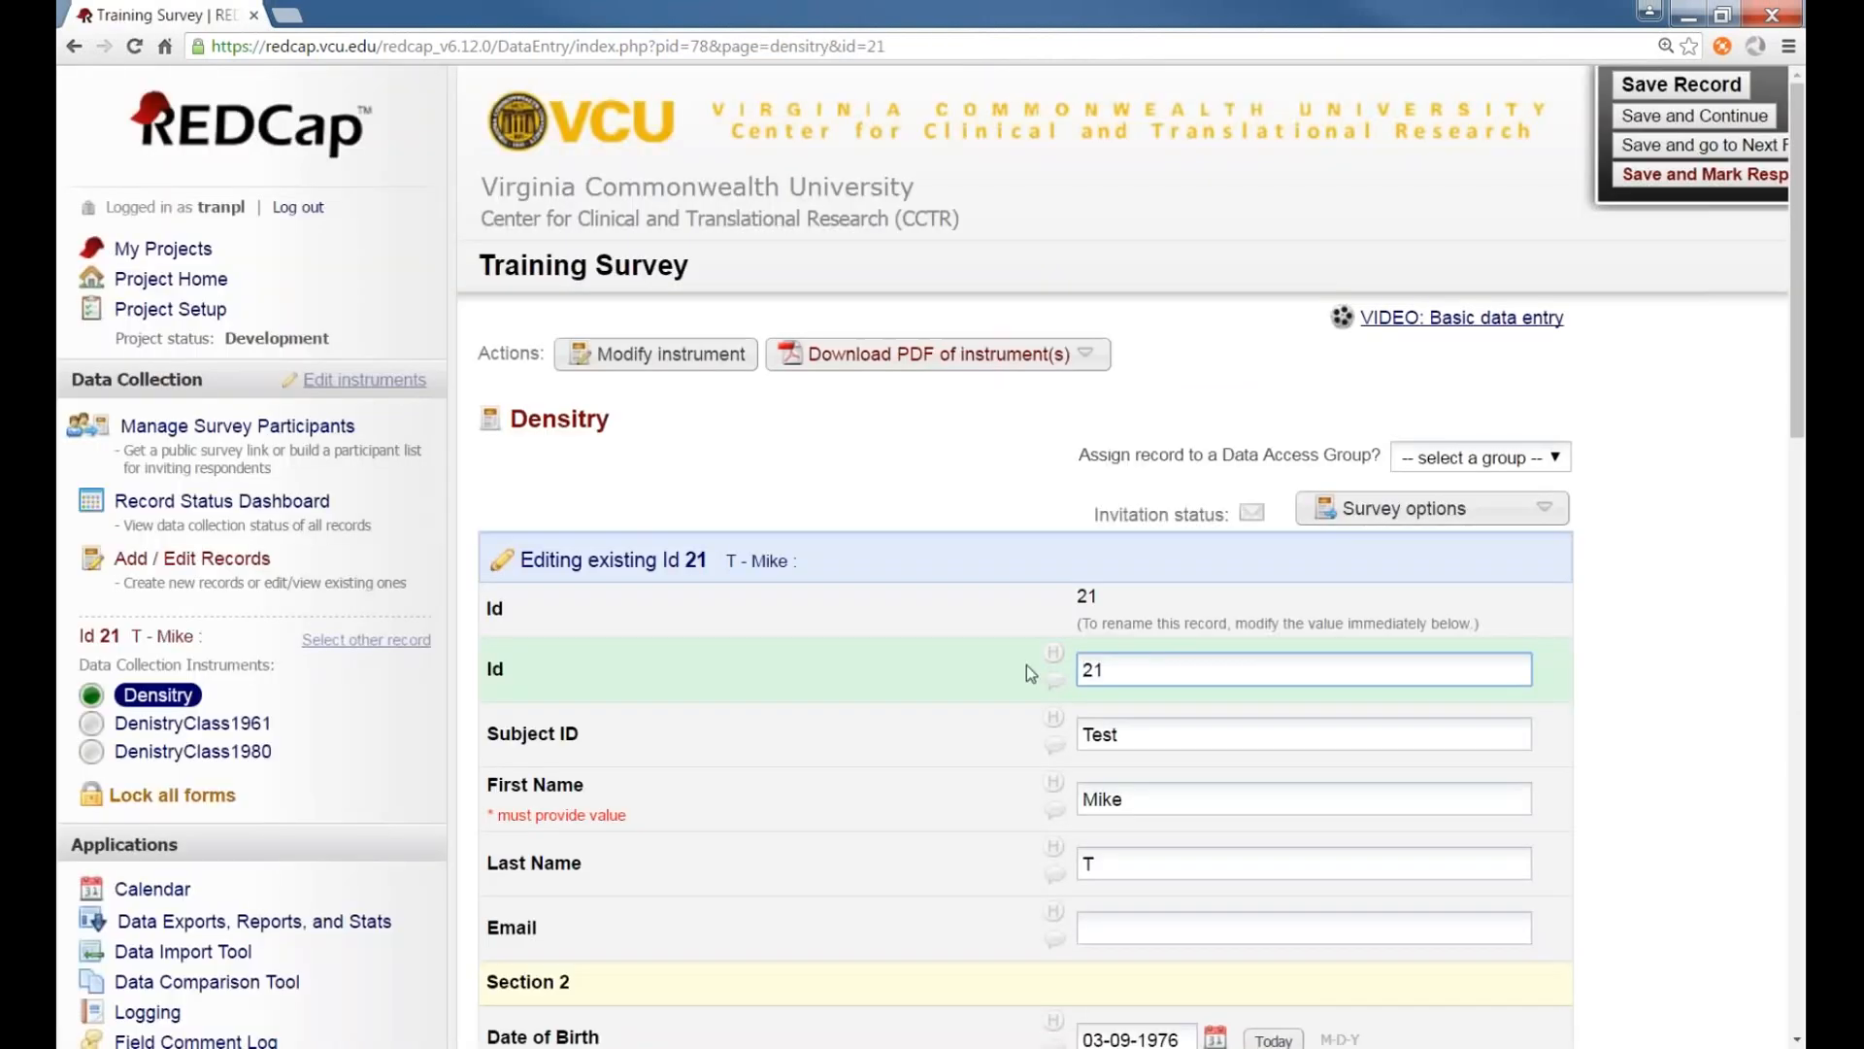
pyautogui.scroll(-5, 992, 651)
pyautogui.scroll(-1, 1000, 650)
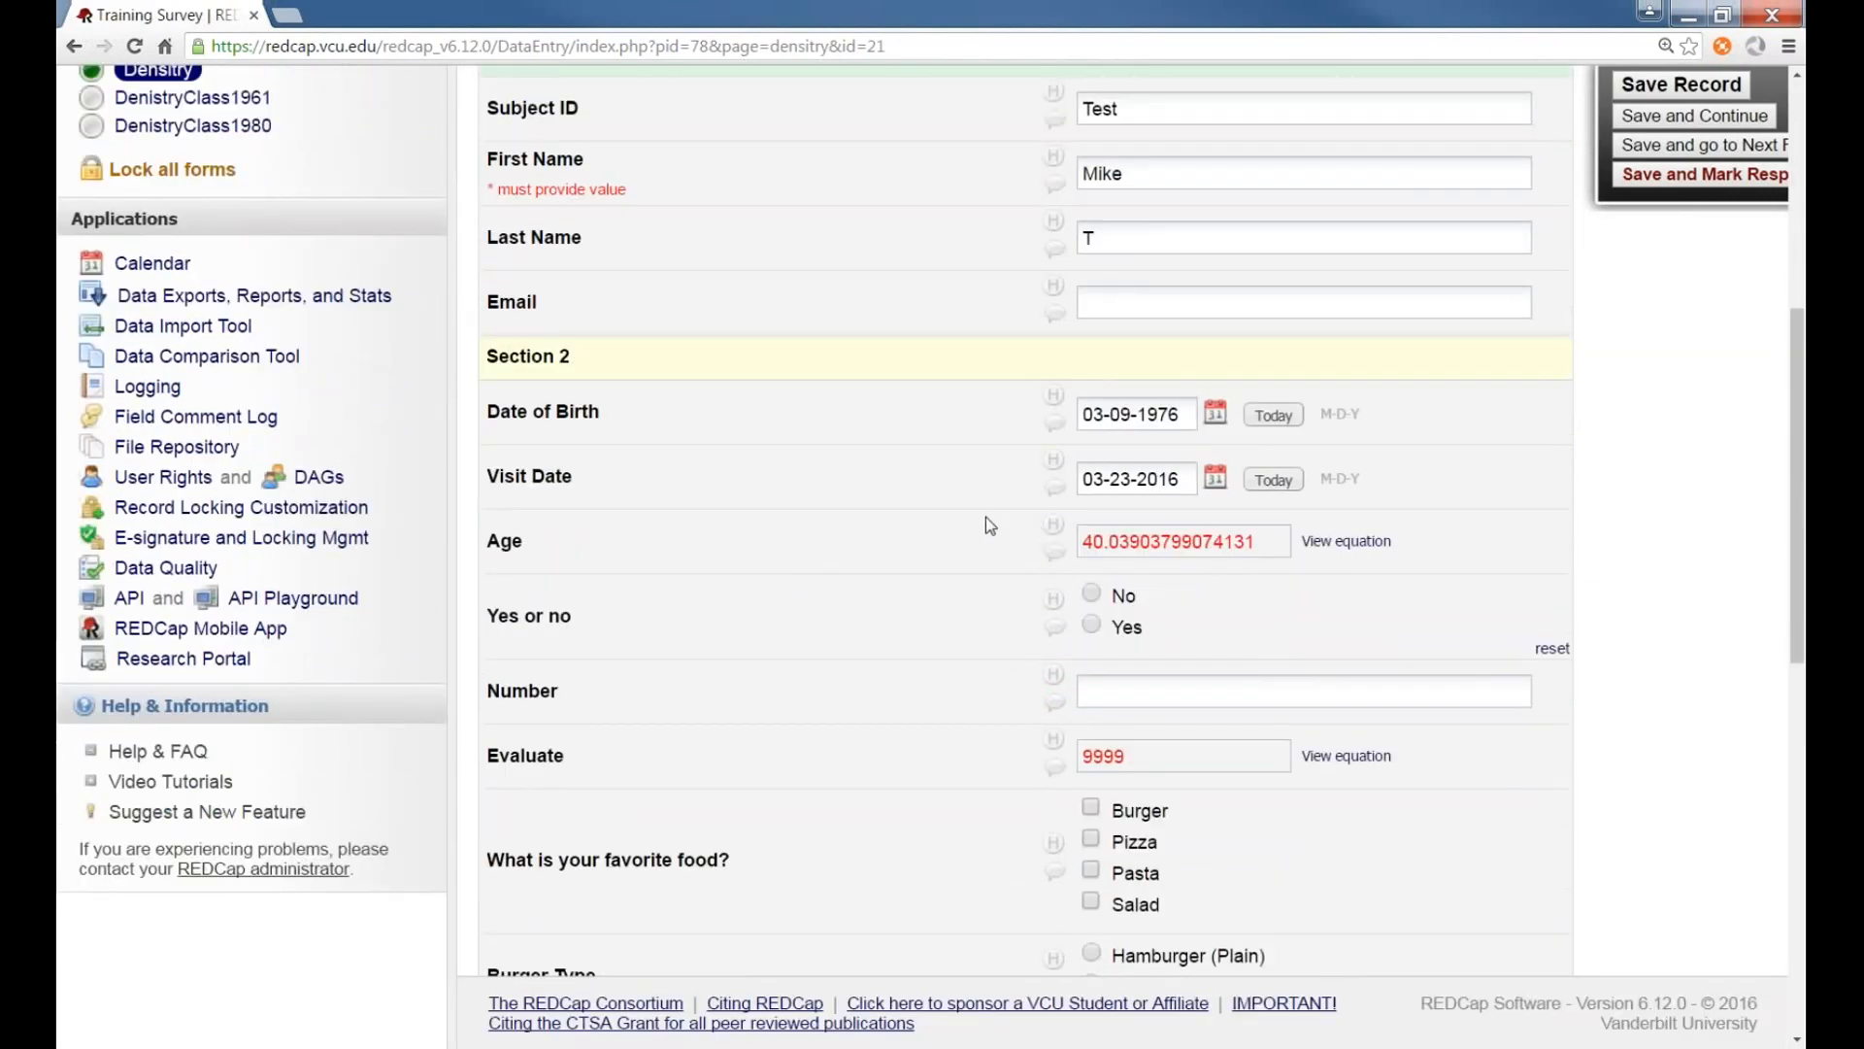
pyautogui.scroll(-1, 1000, 519)
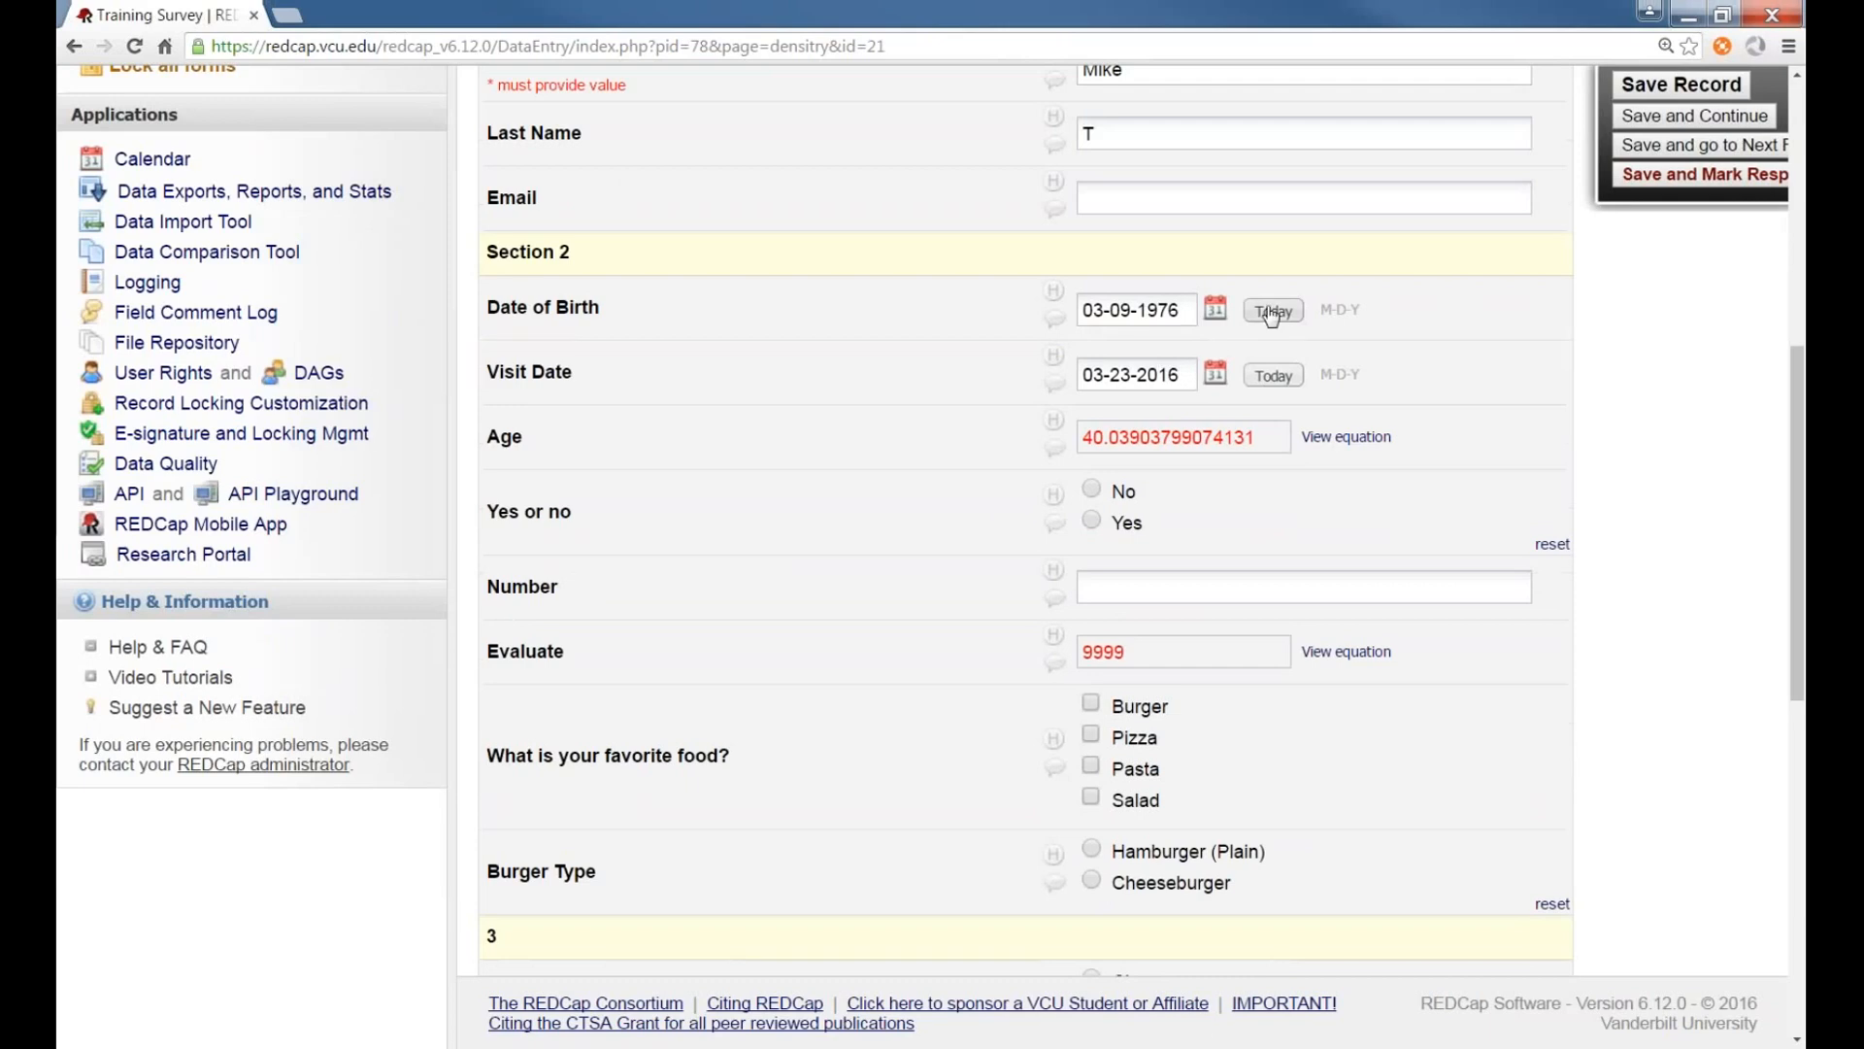
pyautogui.click(1215, 309)
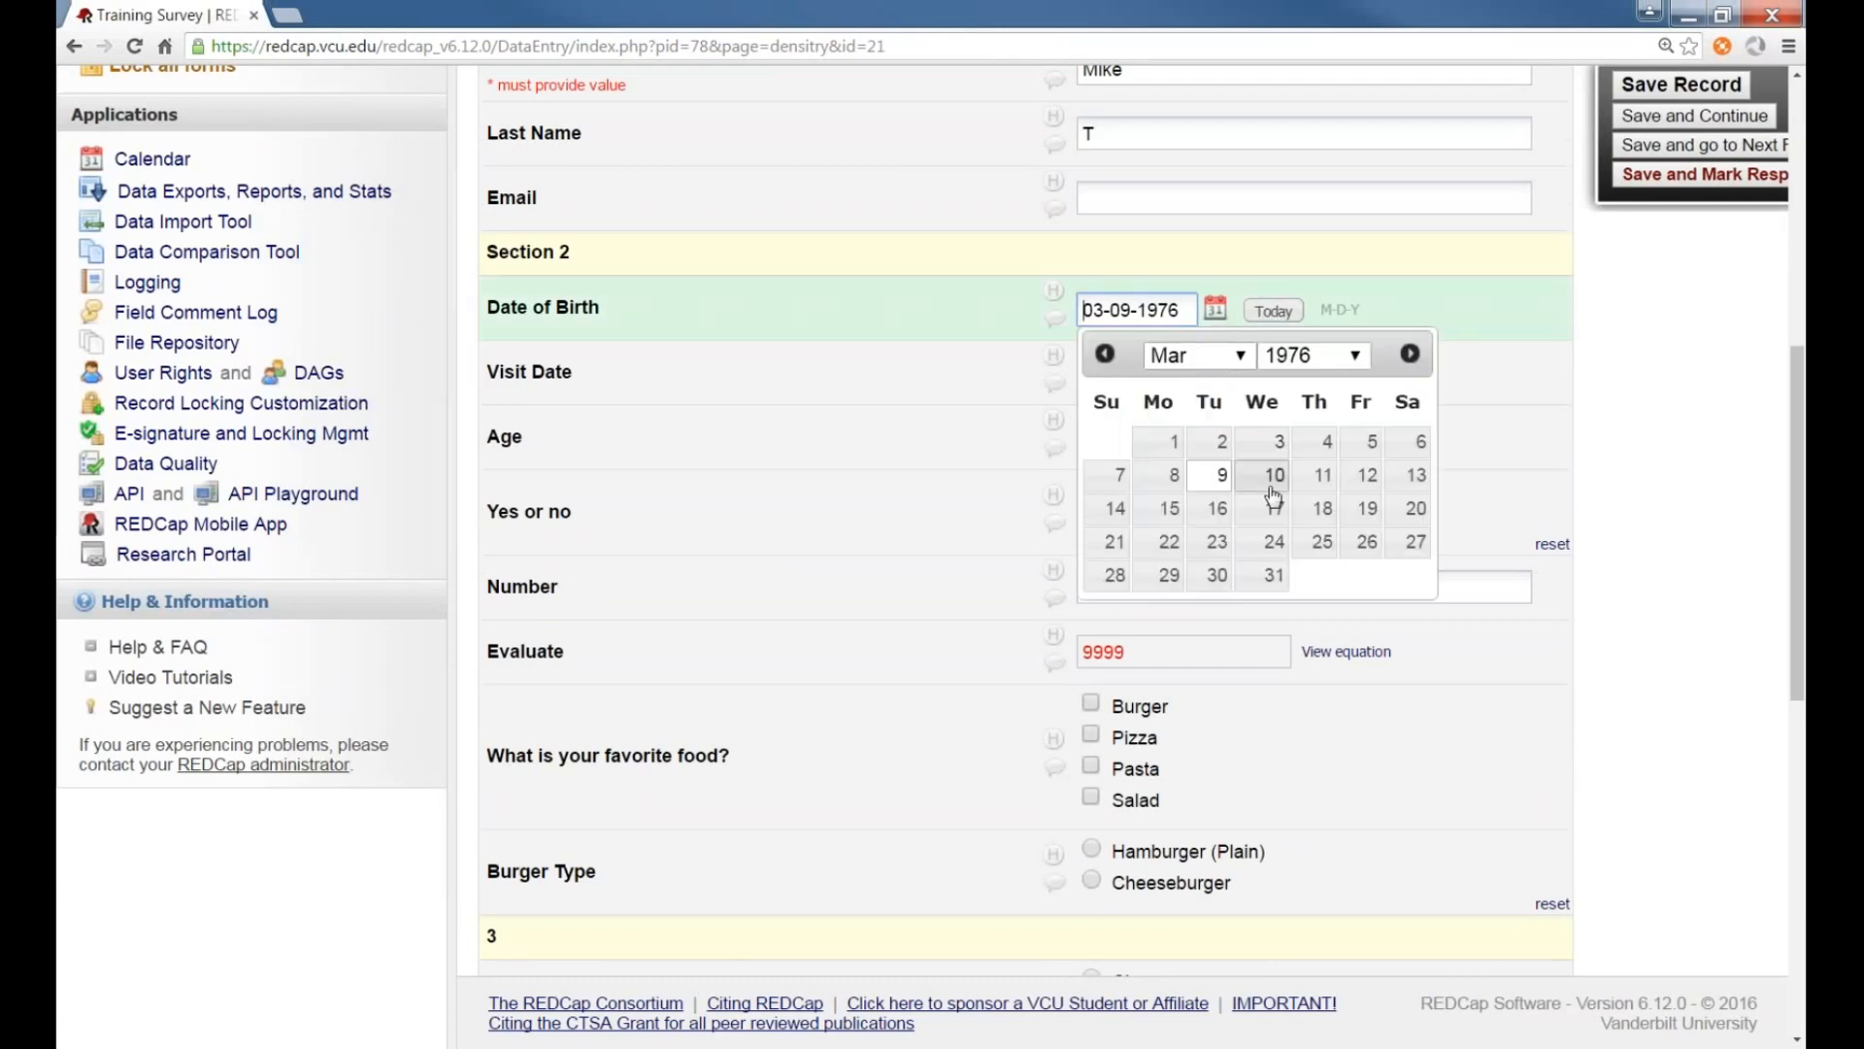
pyautogui.click(1345, 358)
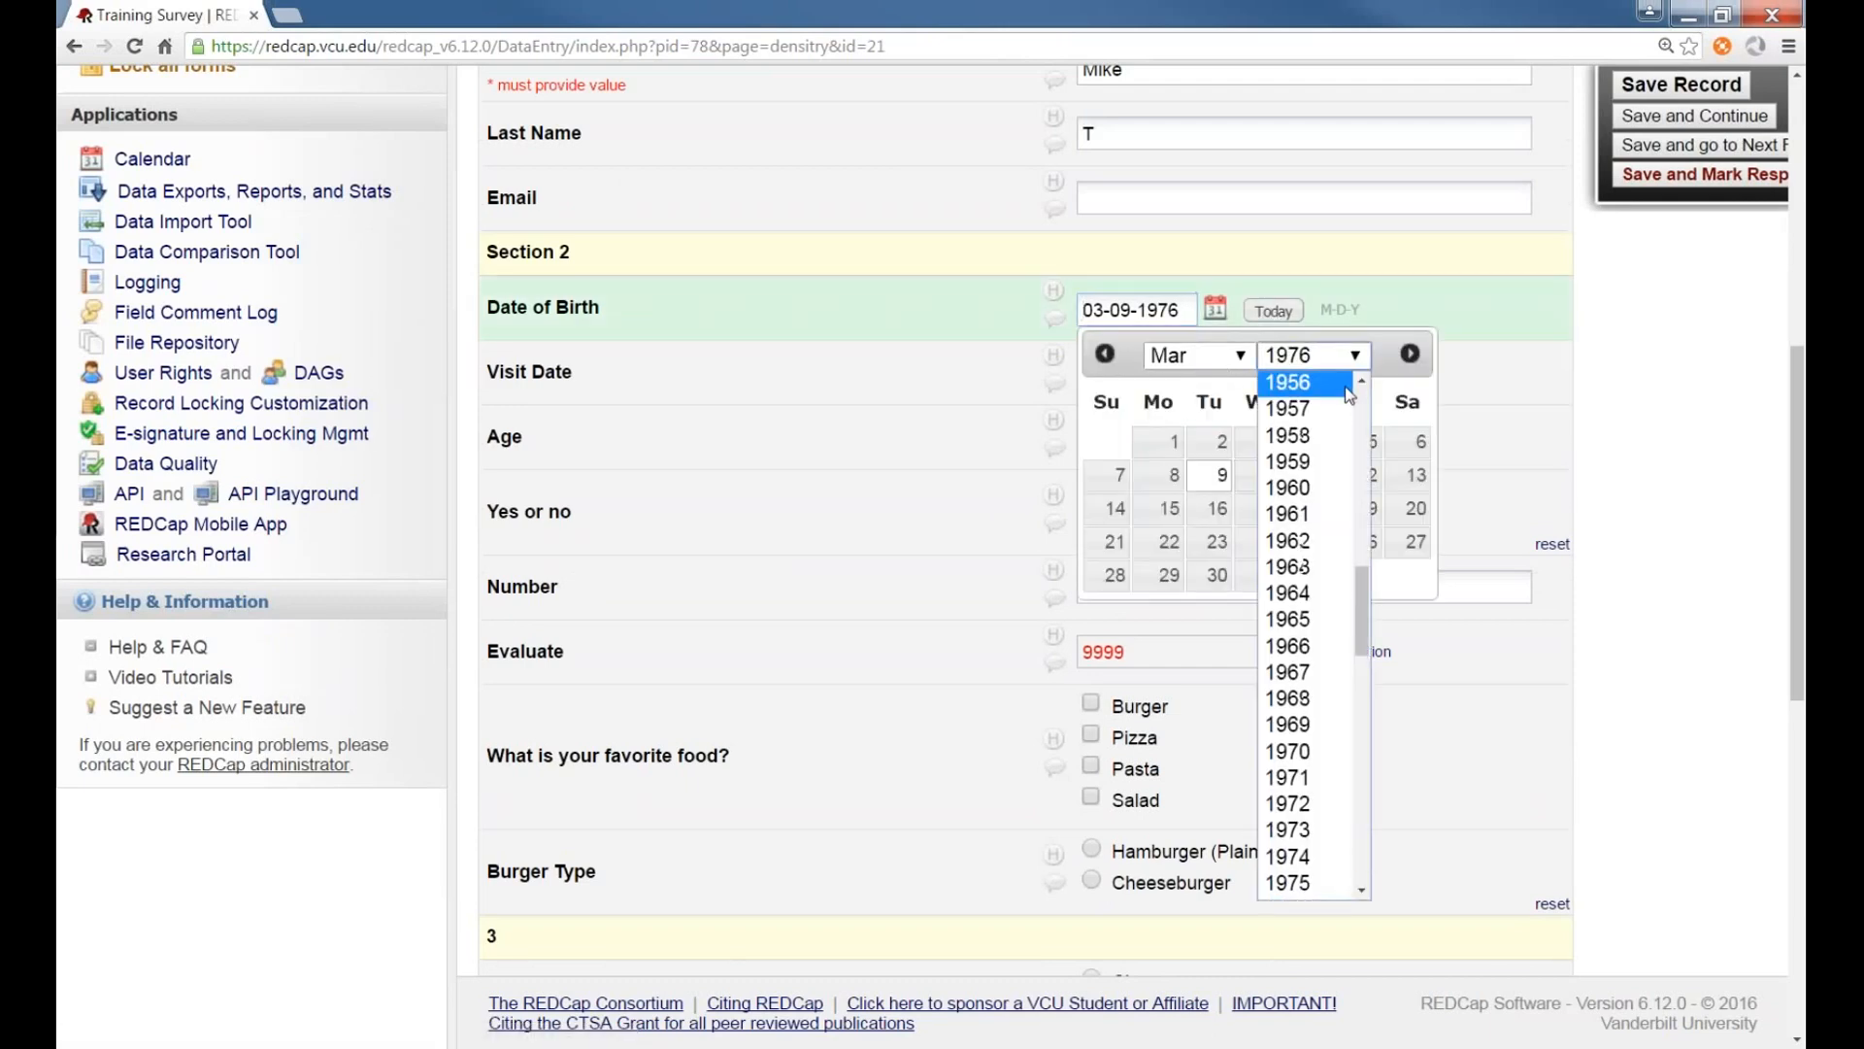
pyautogui.scroll(-8, 1311, 583)
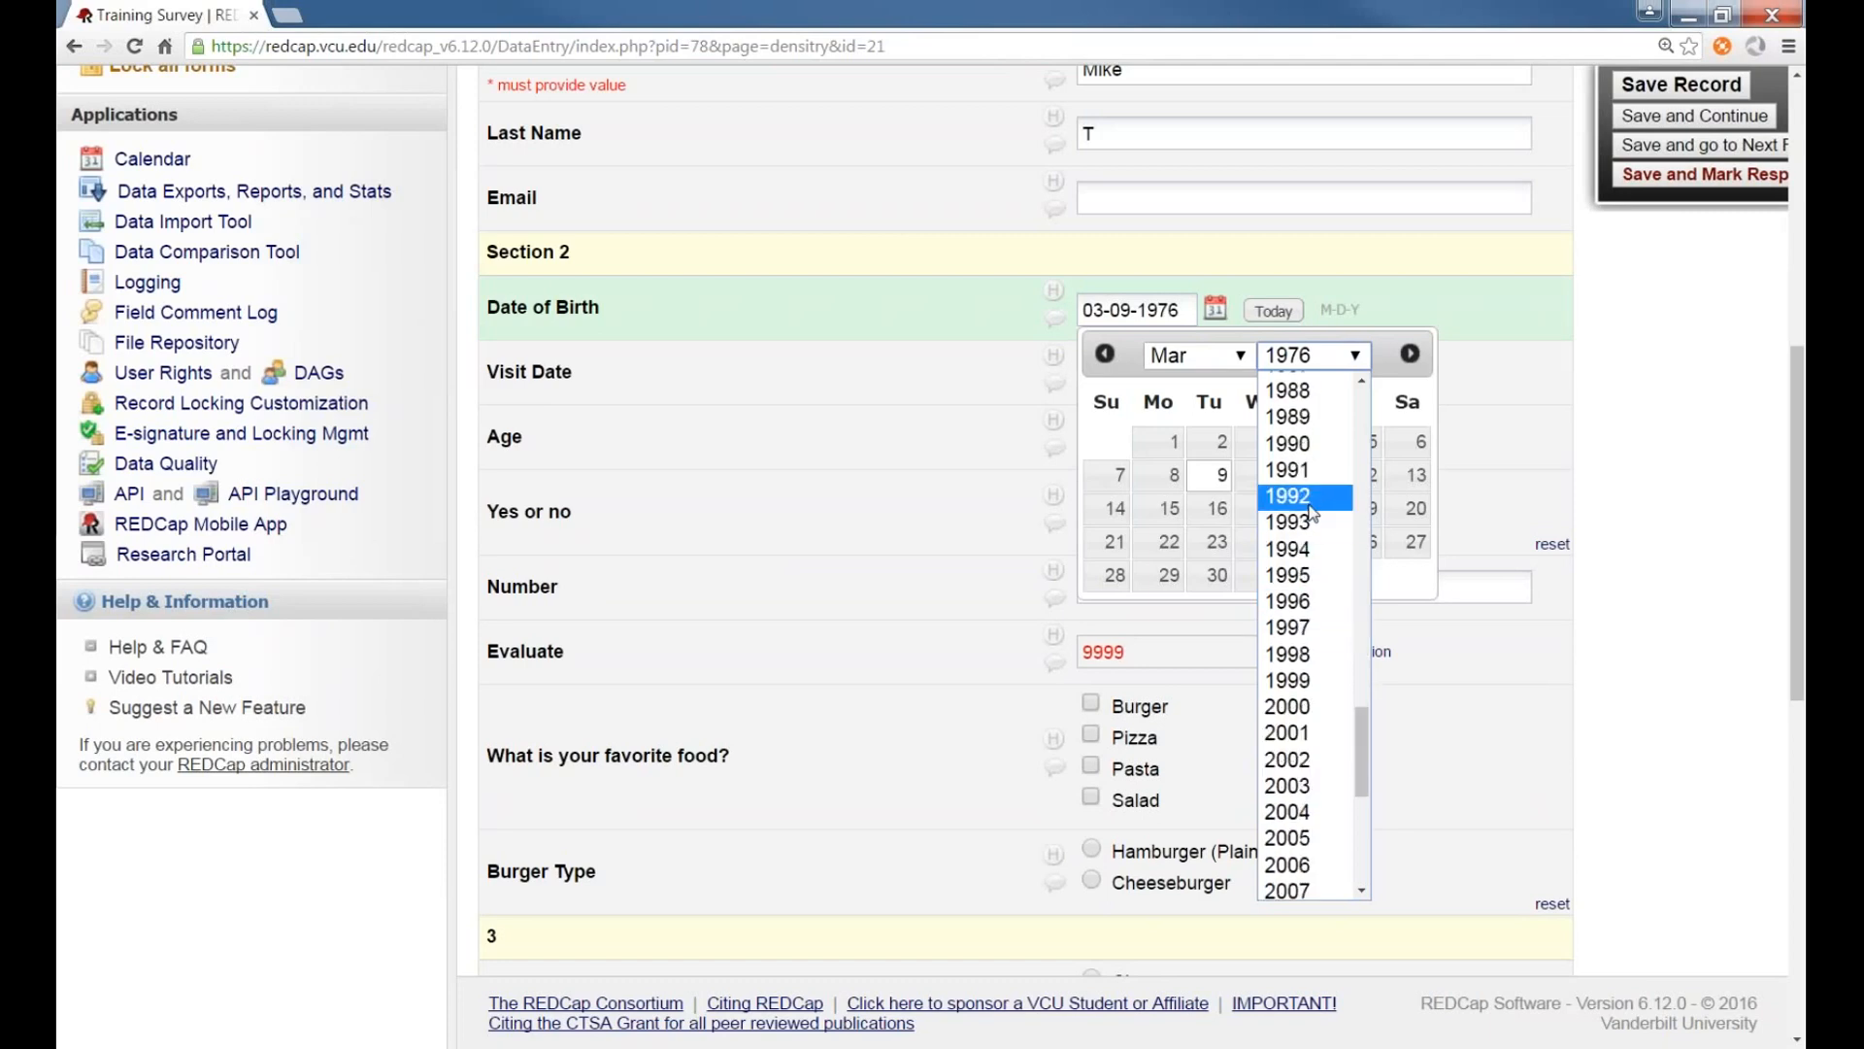
pyautogui.scroll(5, 1305, 495)
pyautogui.click(1320, 556)
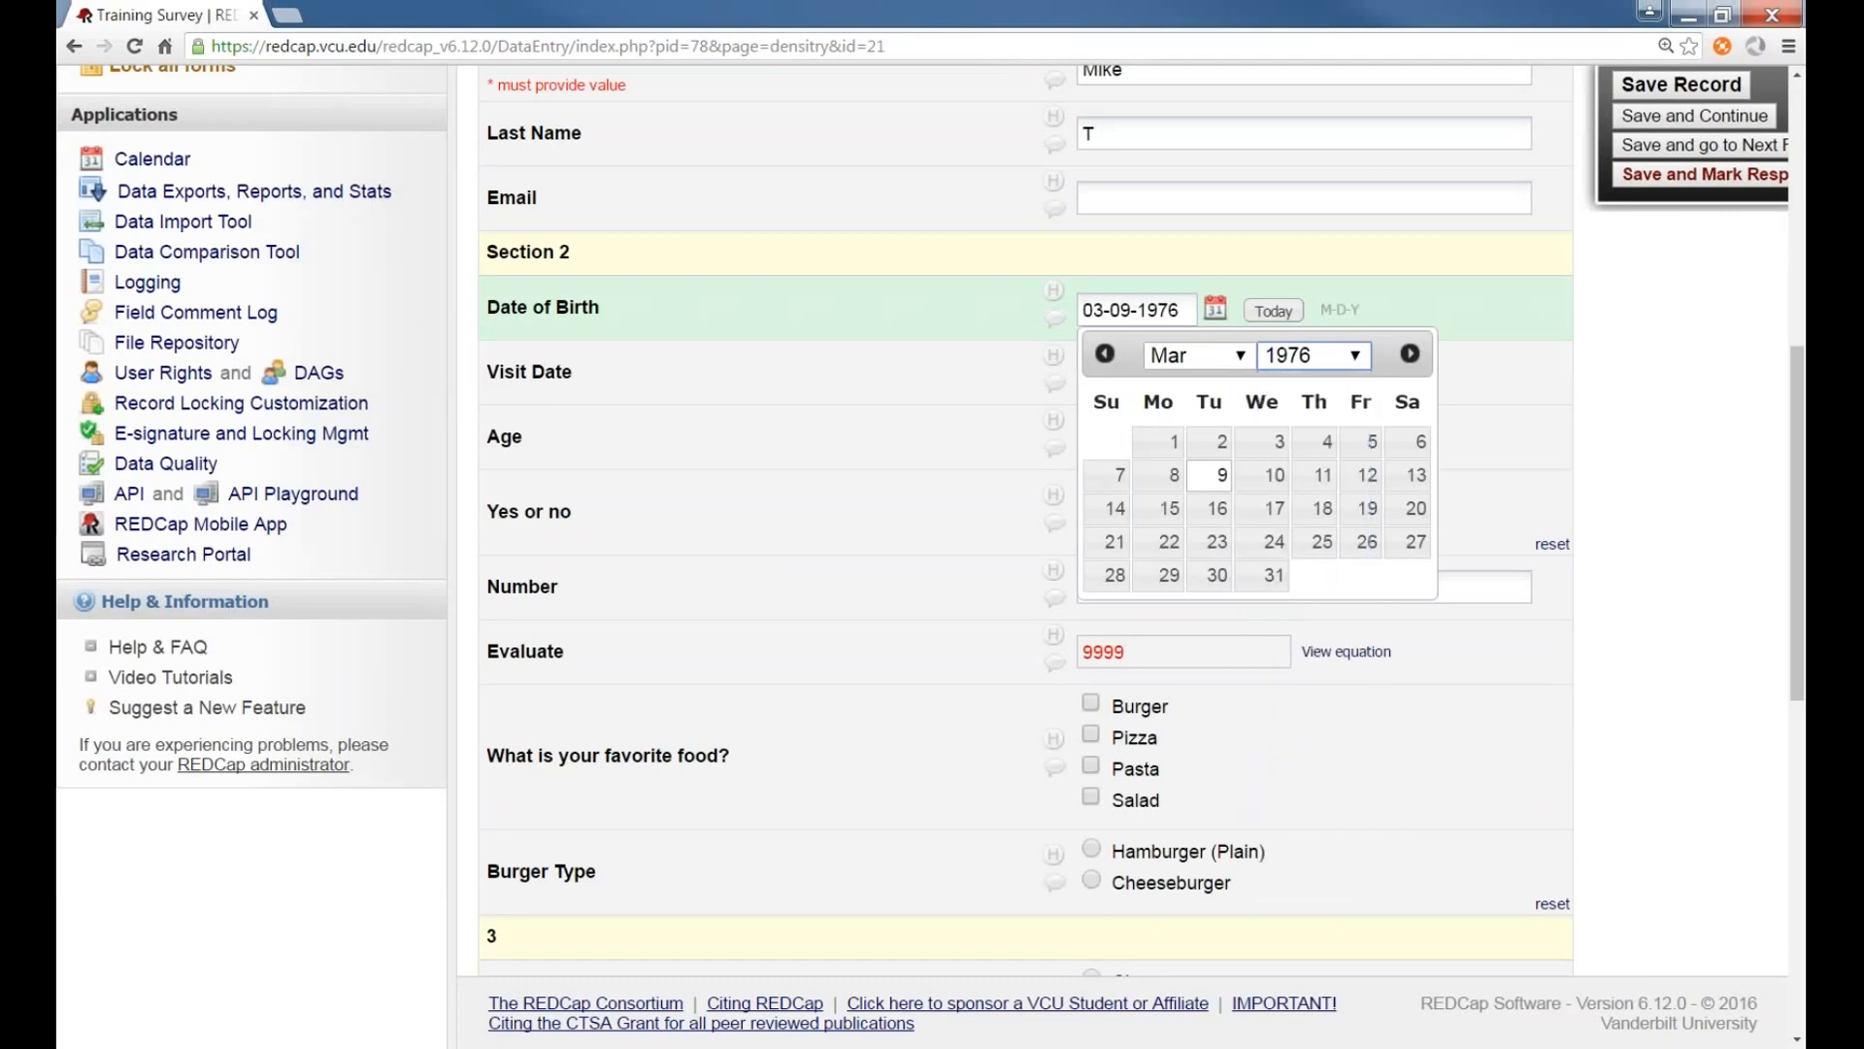
pyautogui.click(1276, 544)
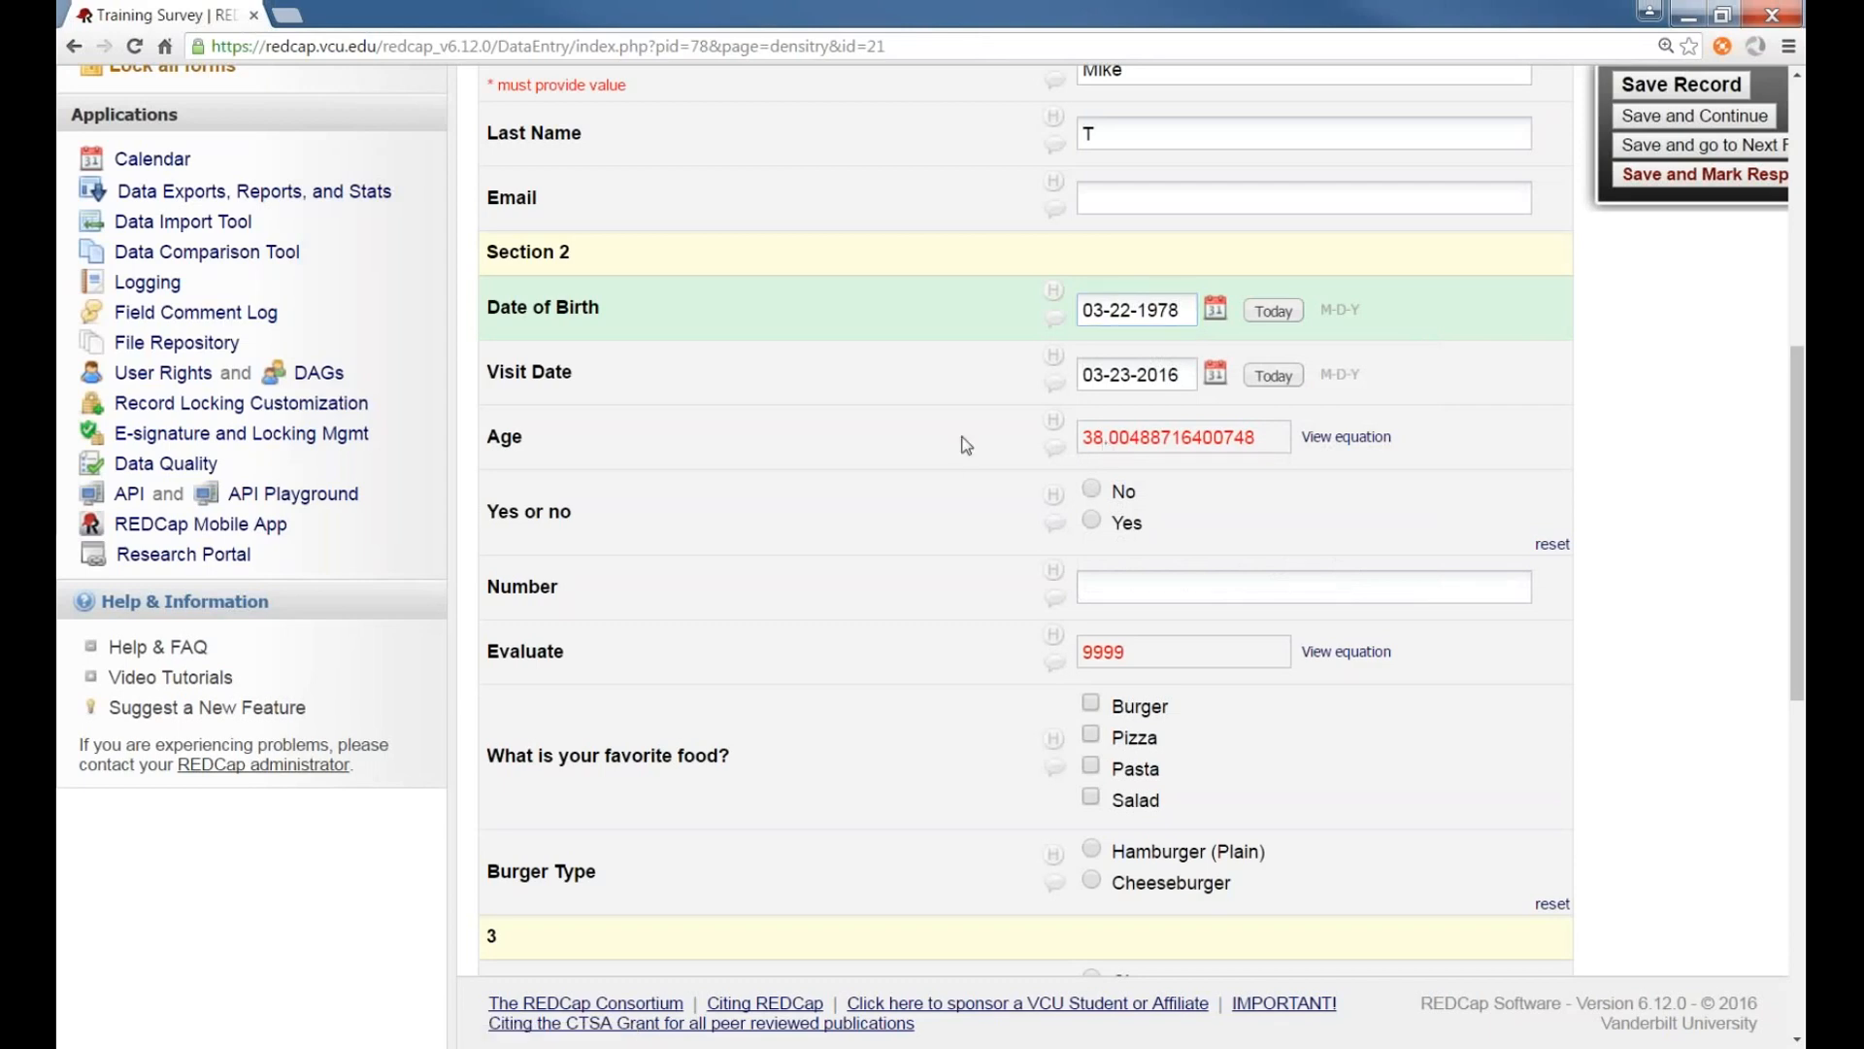
# Scroll through record 21's Densitry form to review its entered fields and calculated Age
pyautogui.scroll(-8, 967, 445)
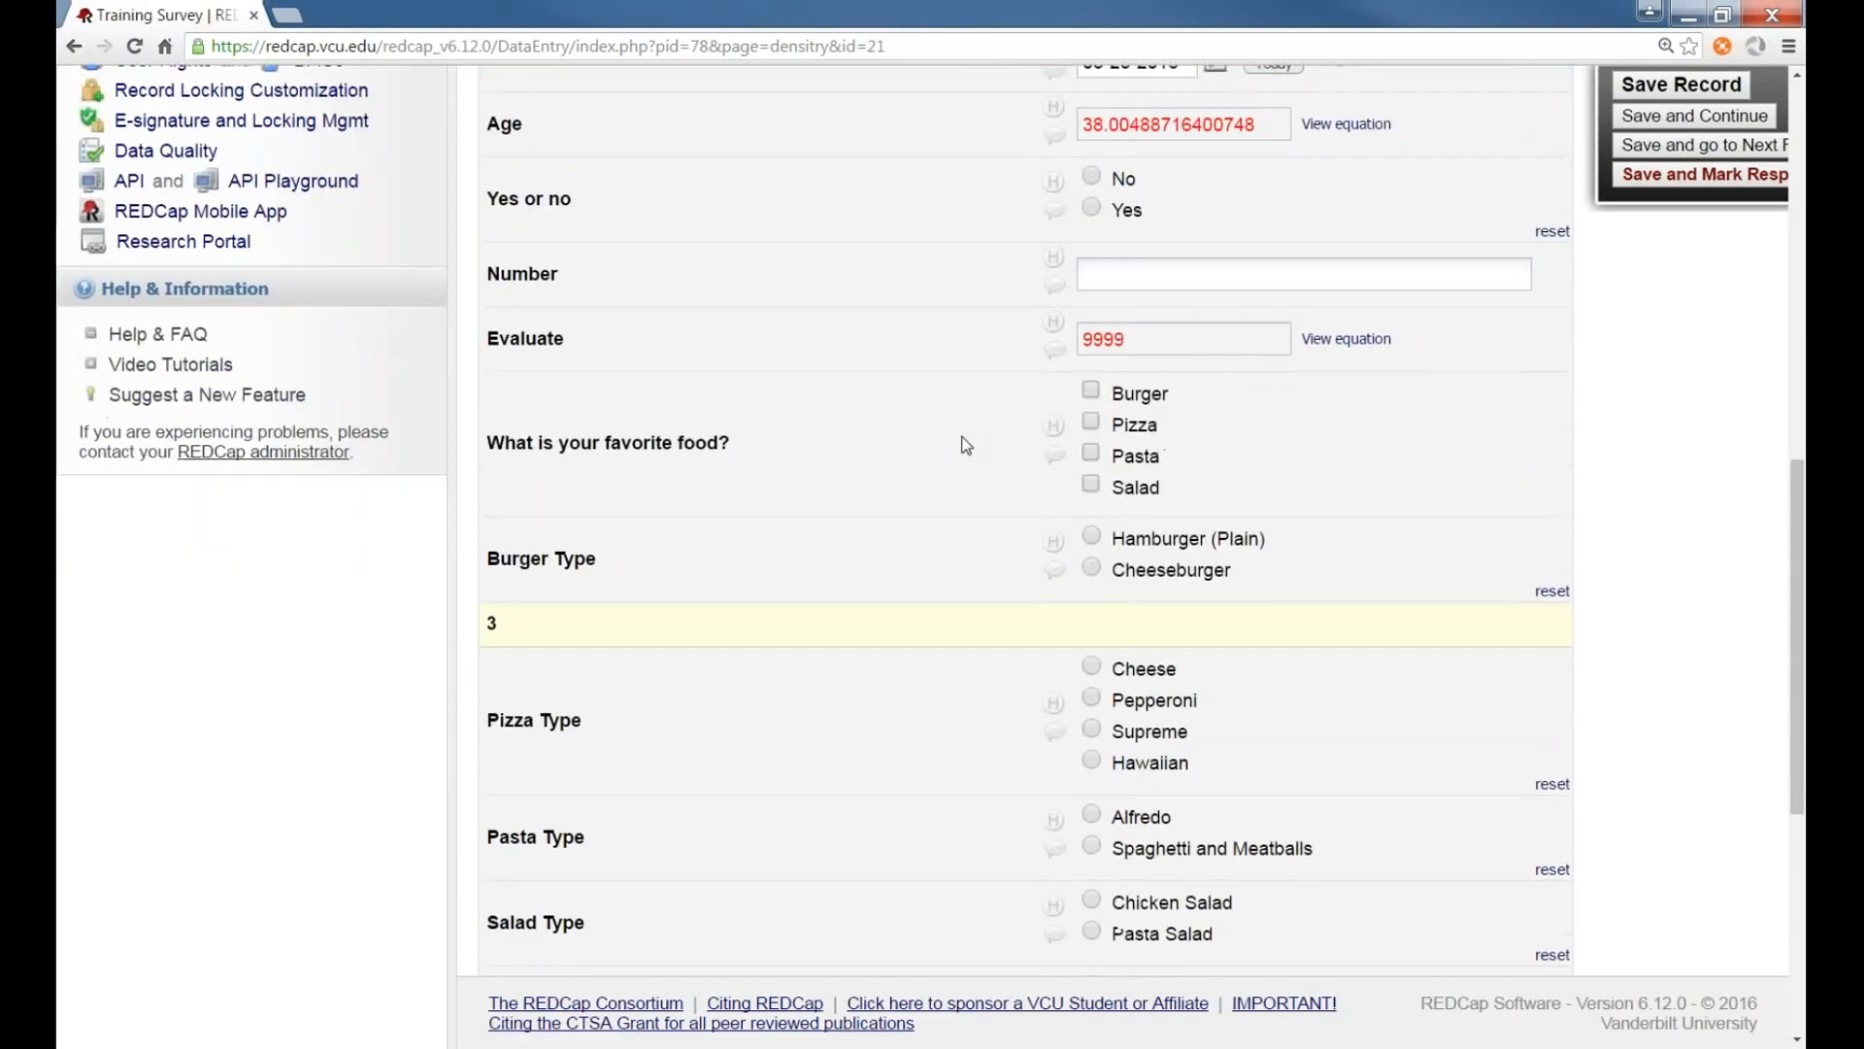
pyautogui.scroll(10, 966, 444)
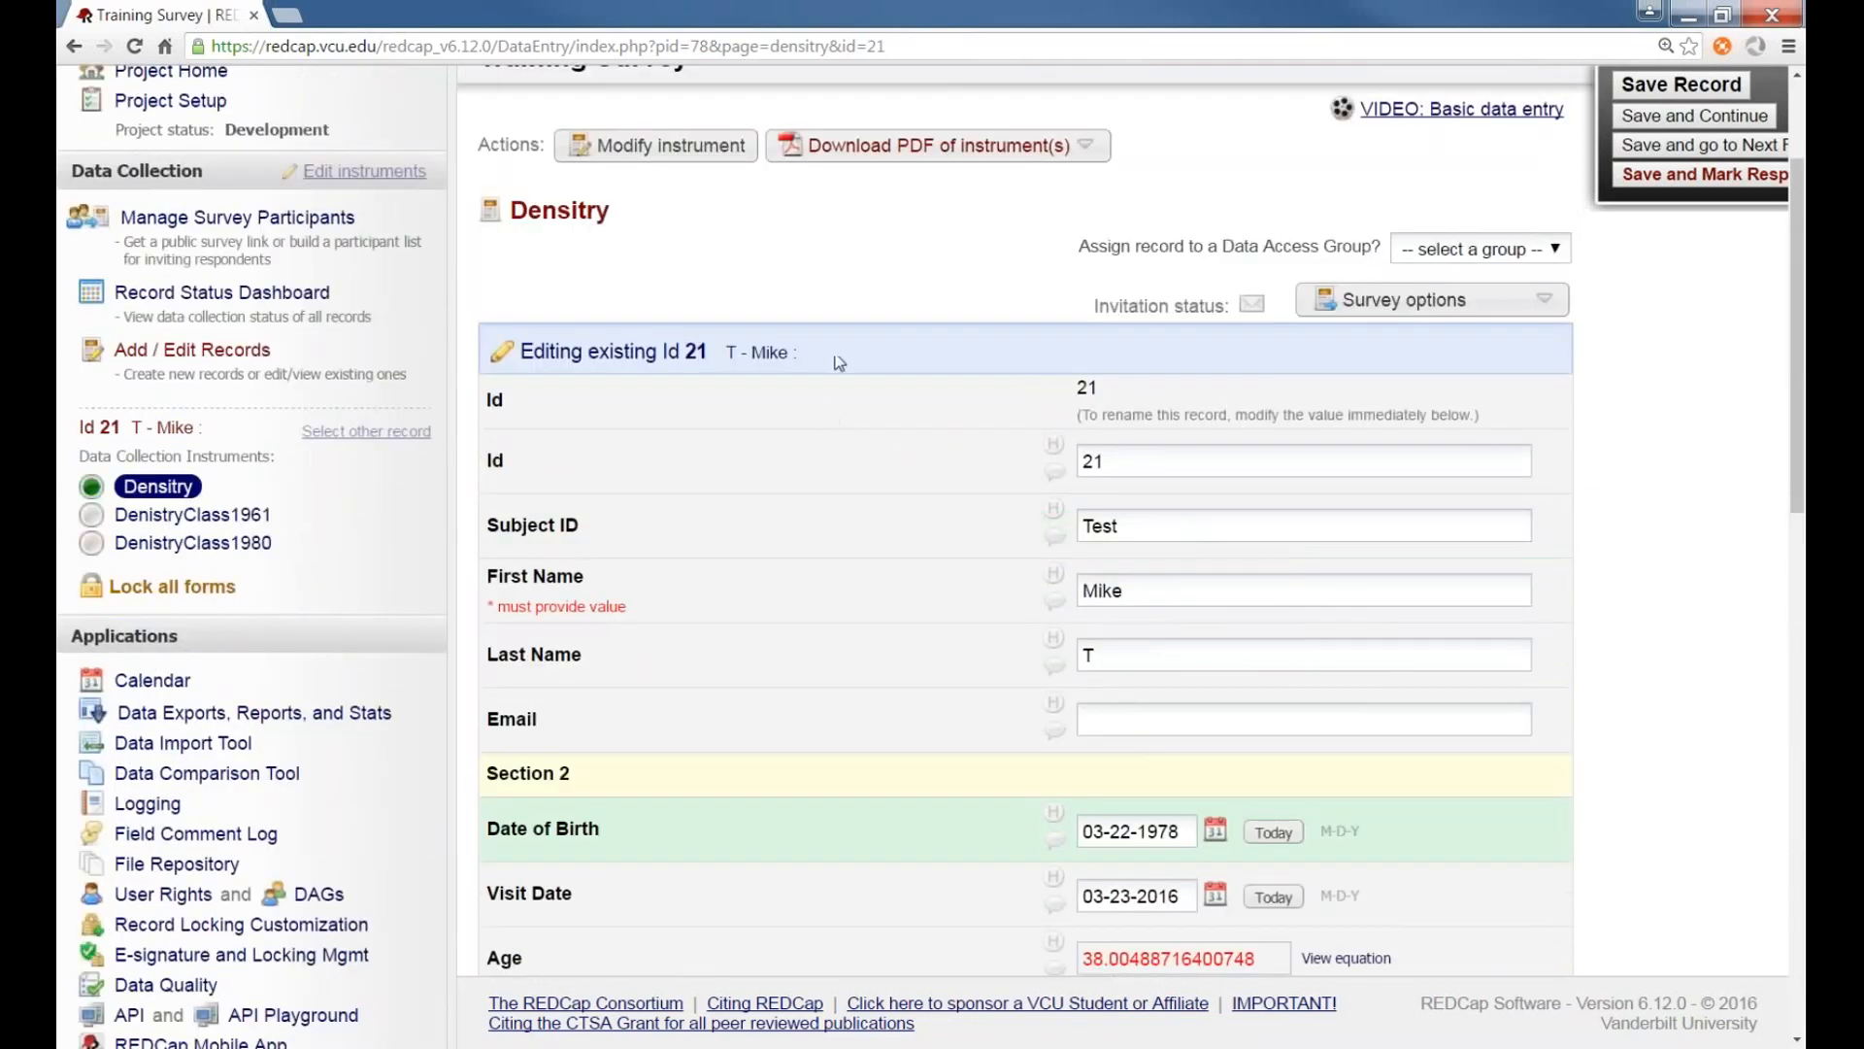
pyautogui.scroll(-4, 855, 354)
pyautogui.scroll(2, 862, 350)
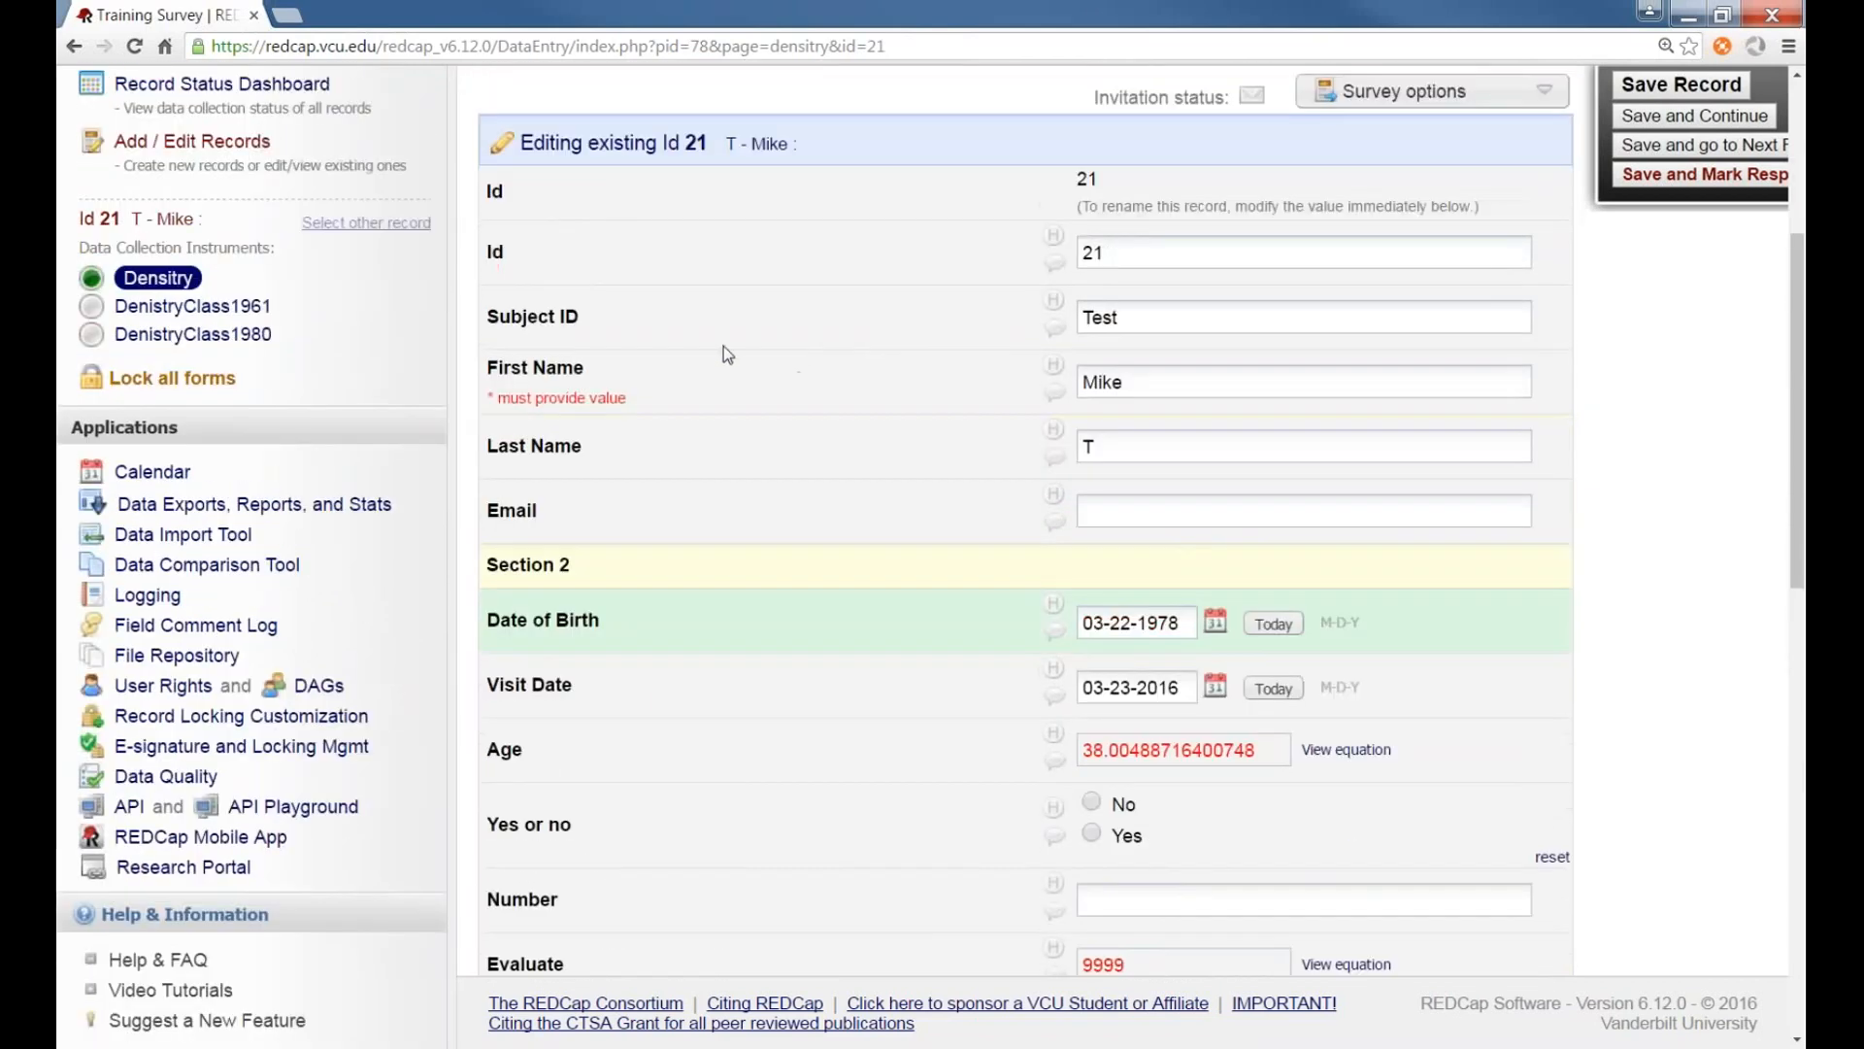
pyautogui.scroll(2, 680, 347)
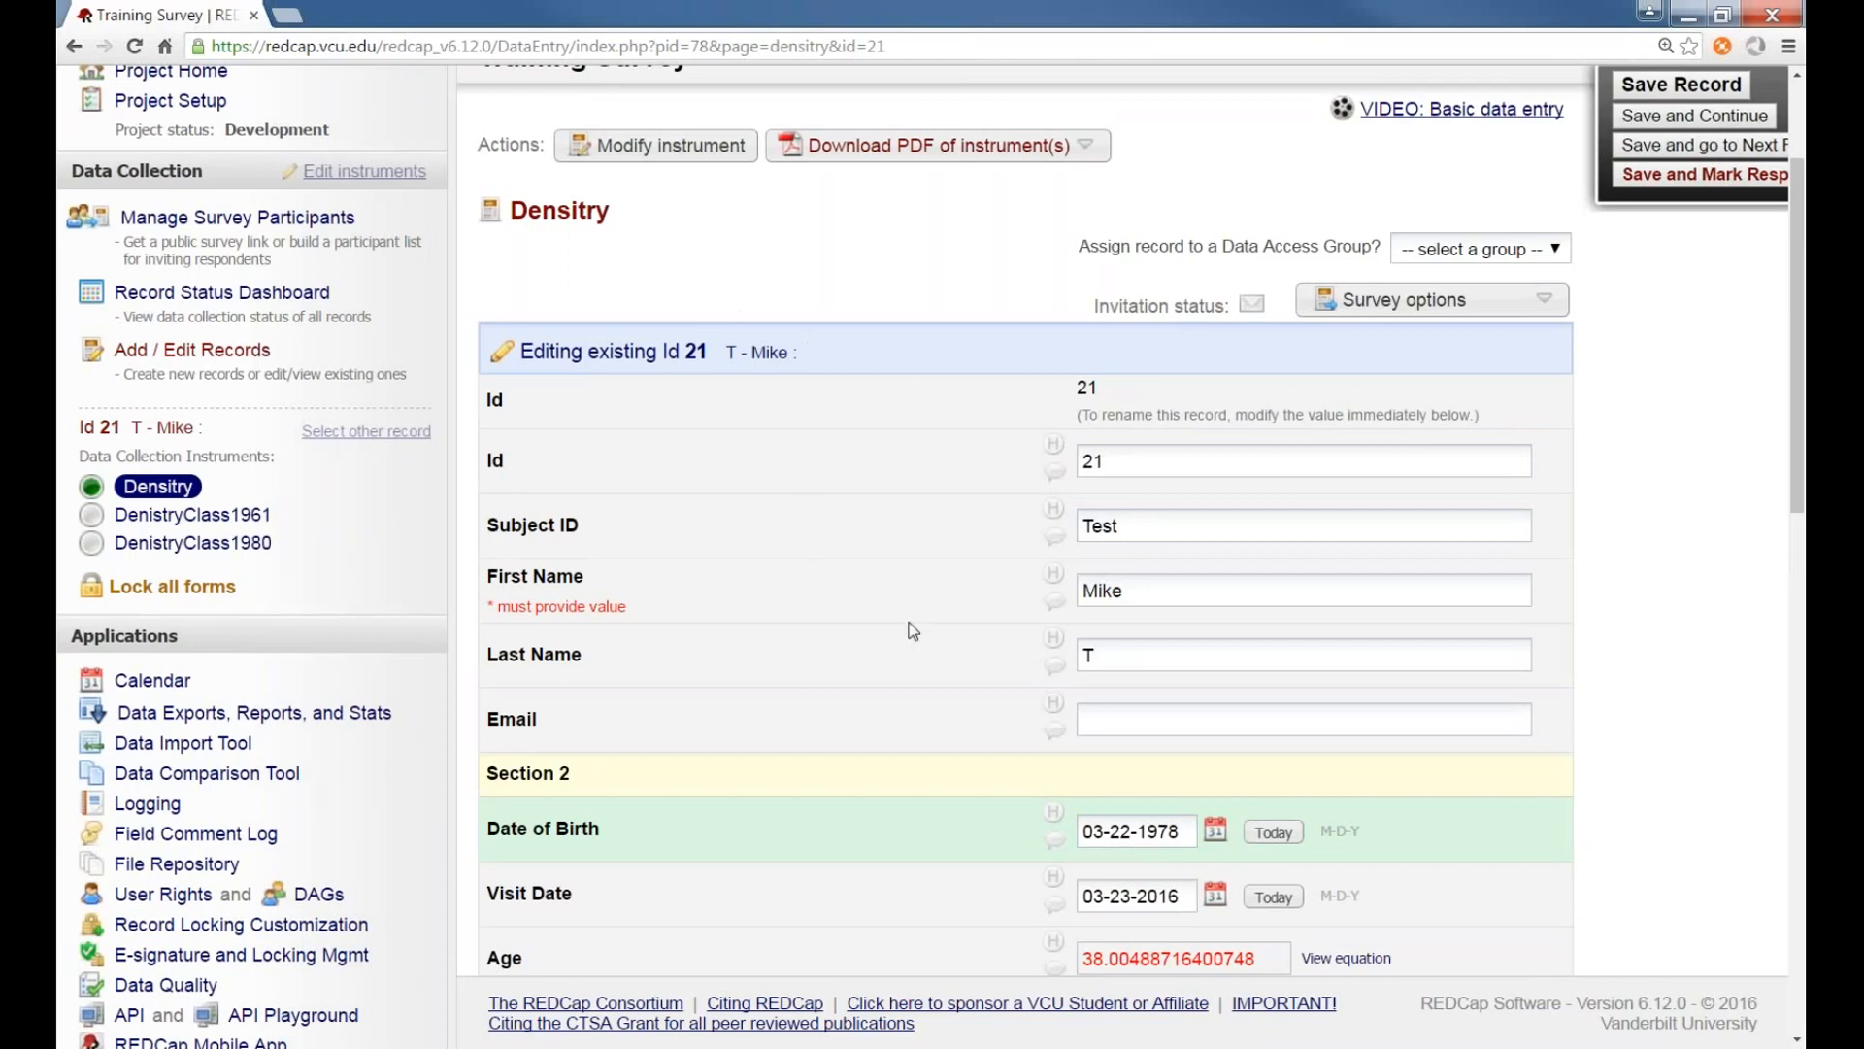
pyautogui.scroll(-2, 912, 631)
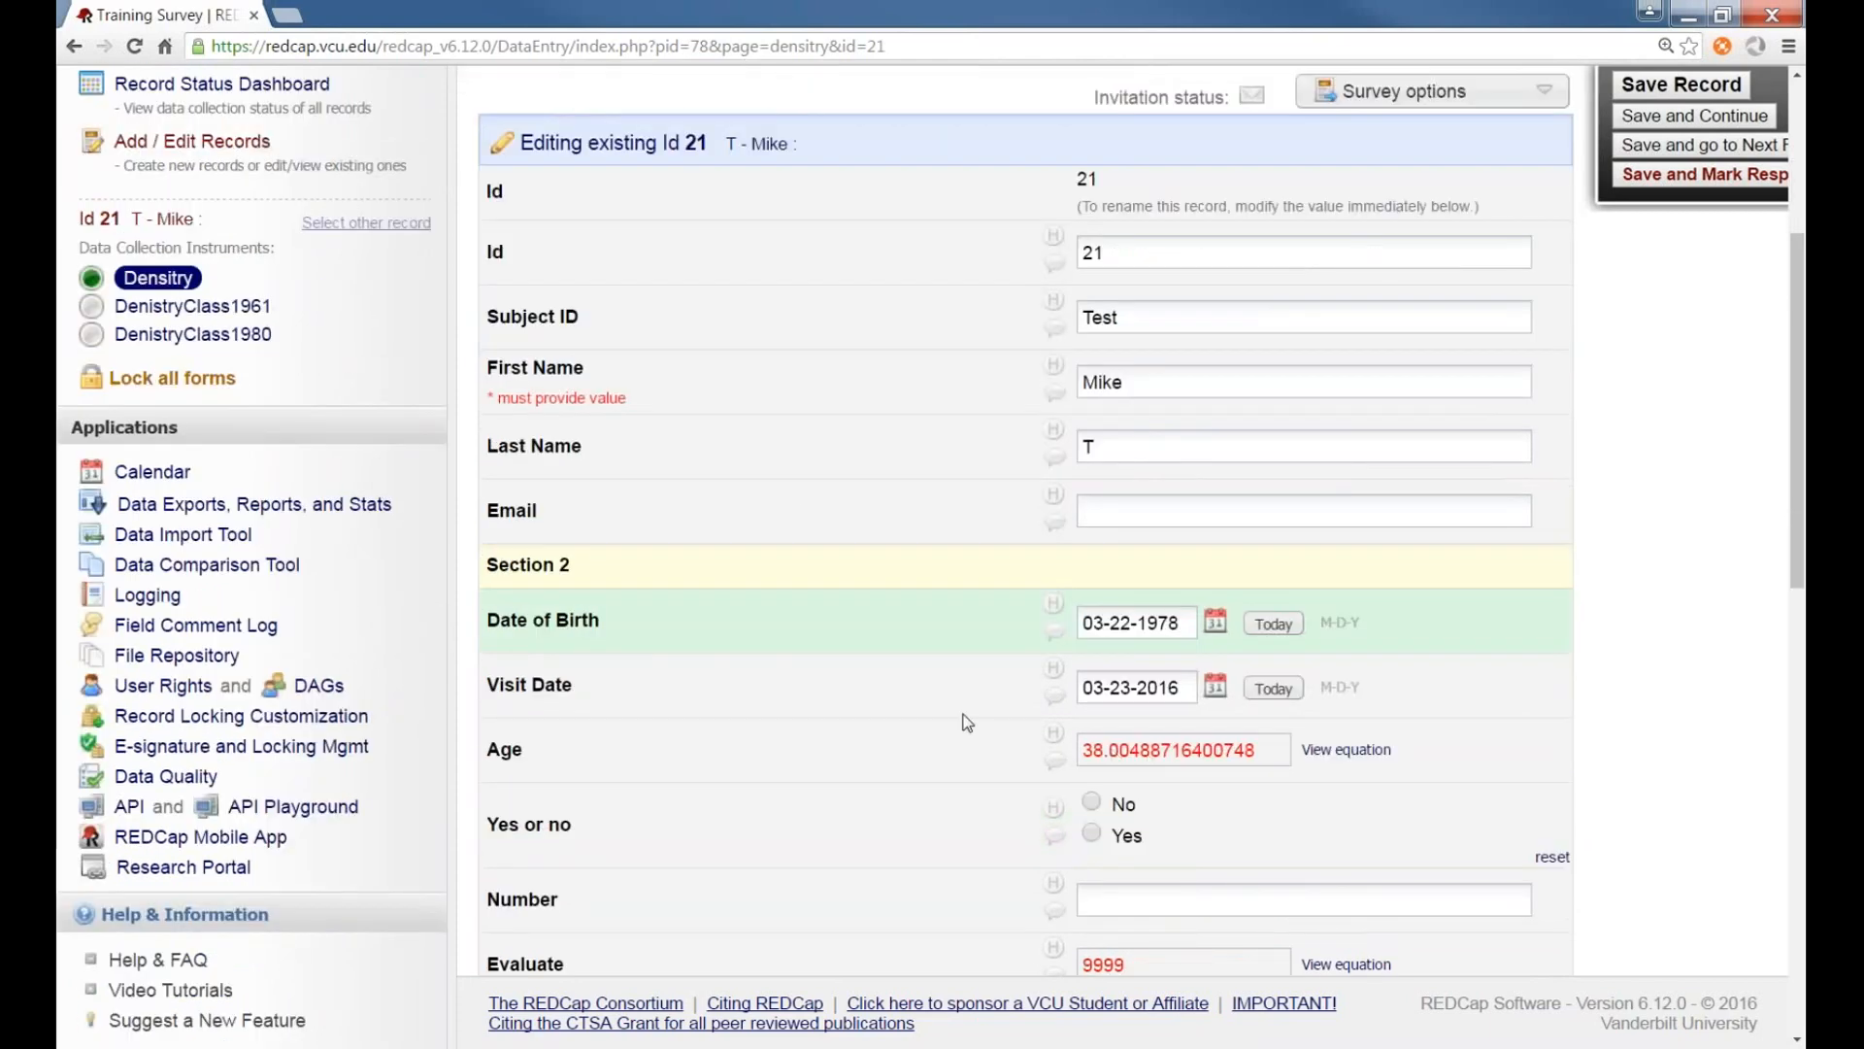
pyautogui.scroll(-1, 1009, 704)
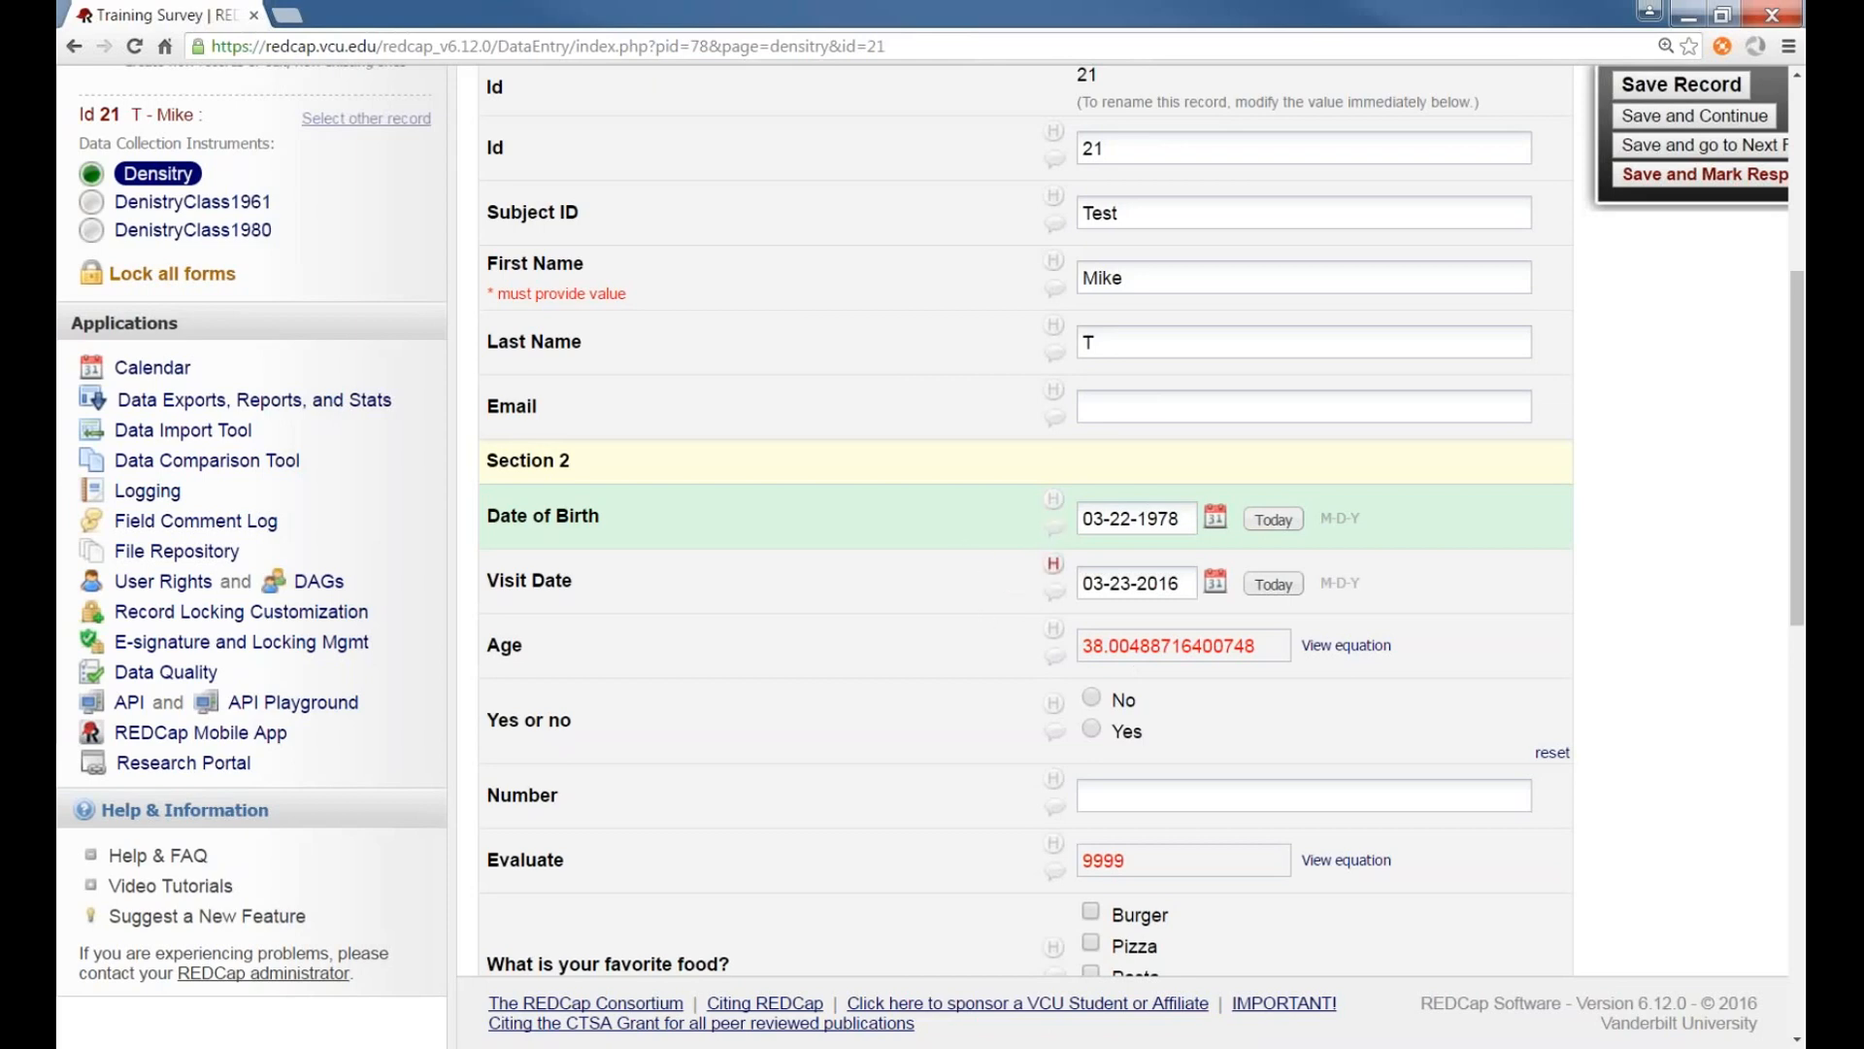
pyautogui.scroll(-1, 1010, 524)
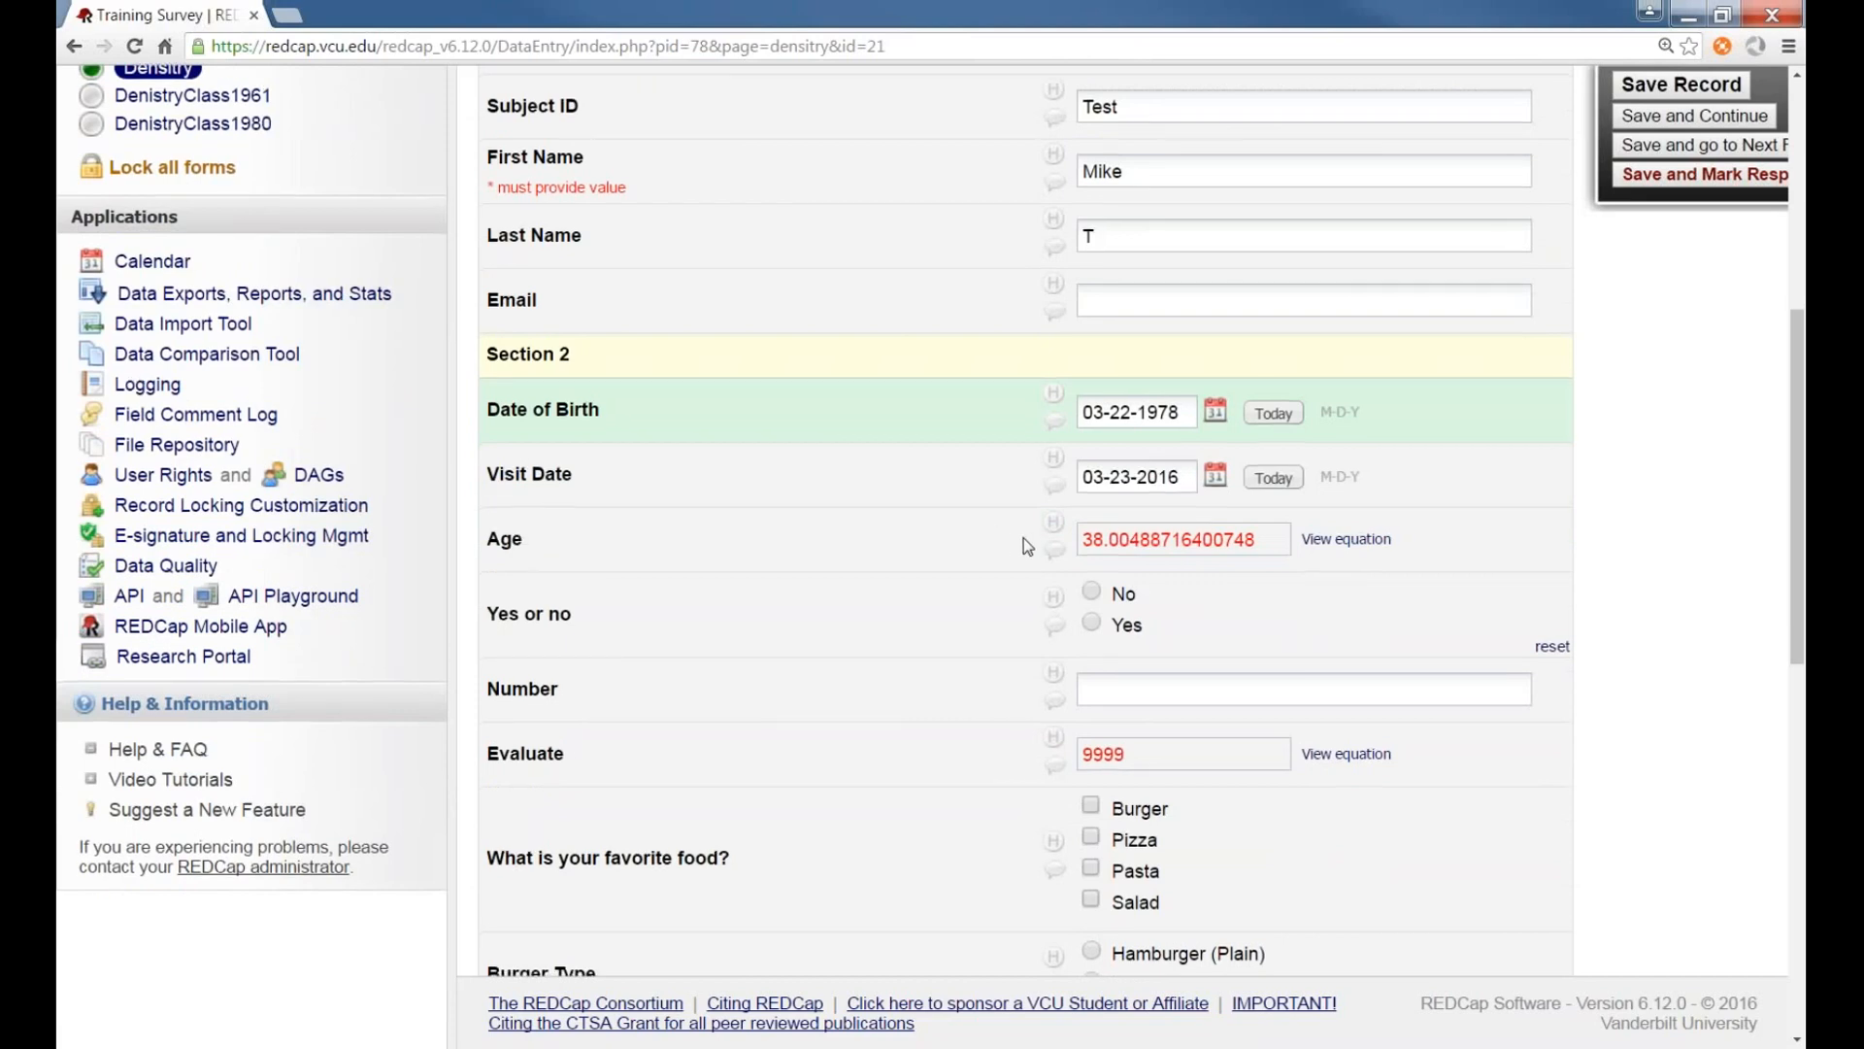
pyautogui.scroll(-4, 1025, 546)
pyautogui.scroll(-4, 984, 526)
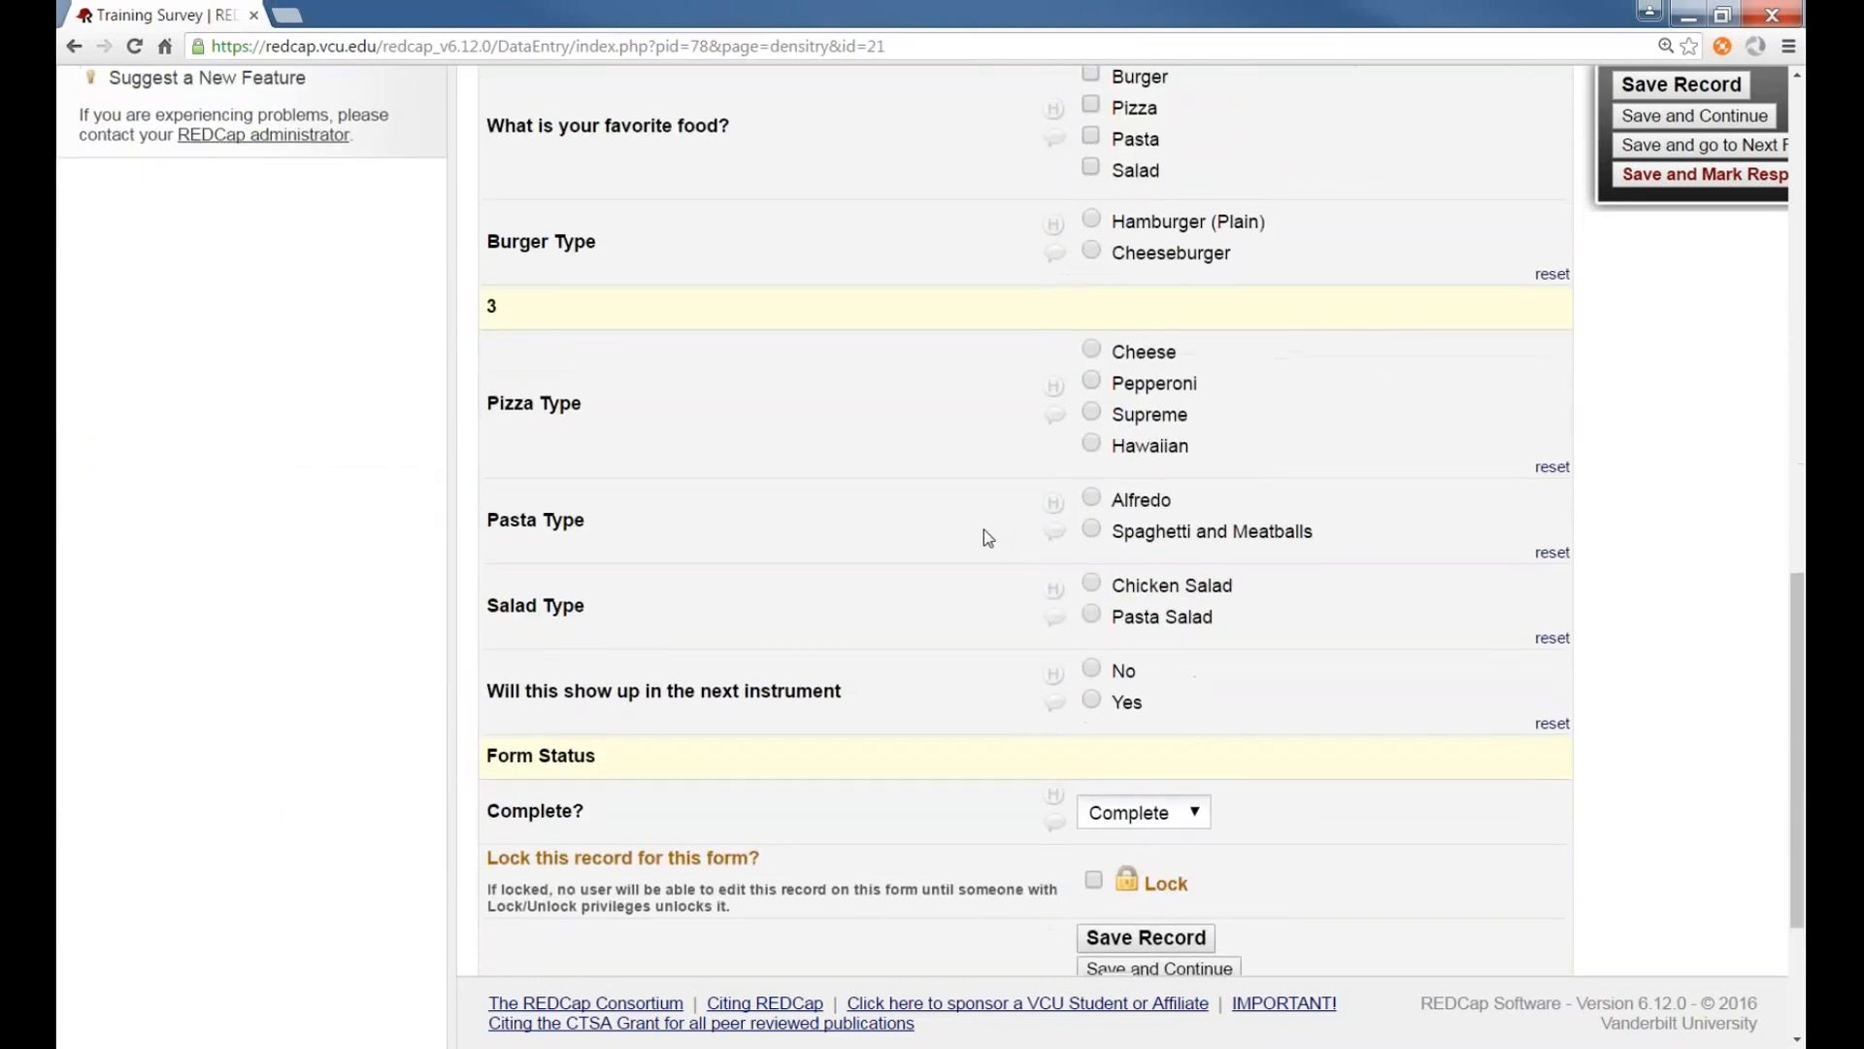
pyautogui.scroll(3, 983, 528)
pyautogui.scroll(5, 981, 527)
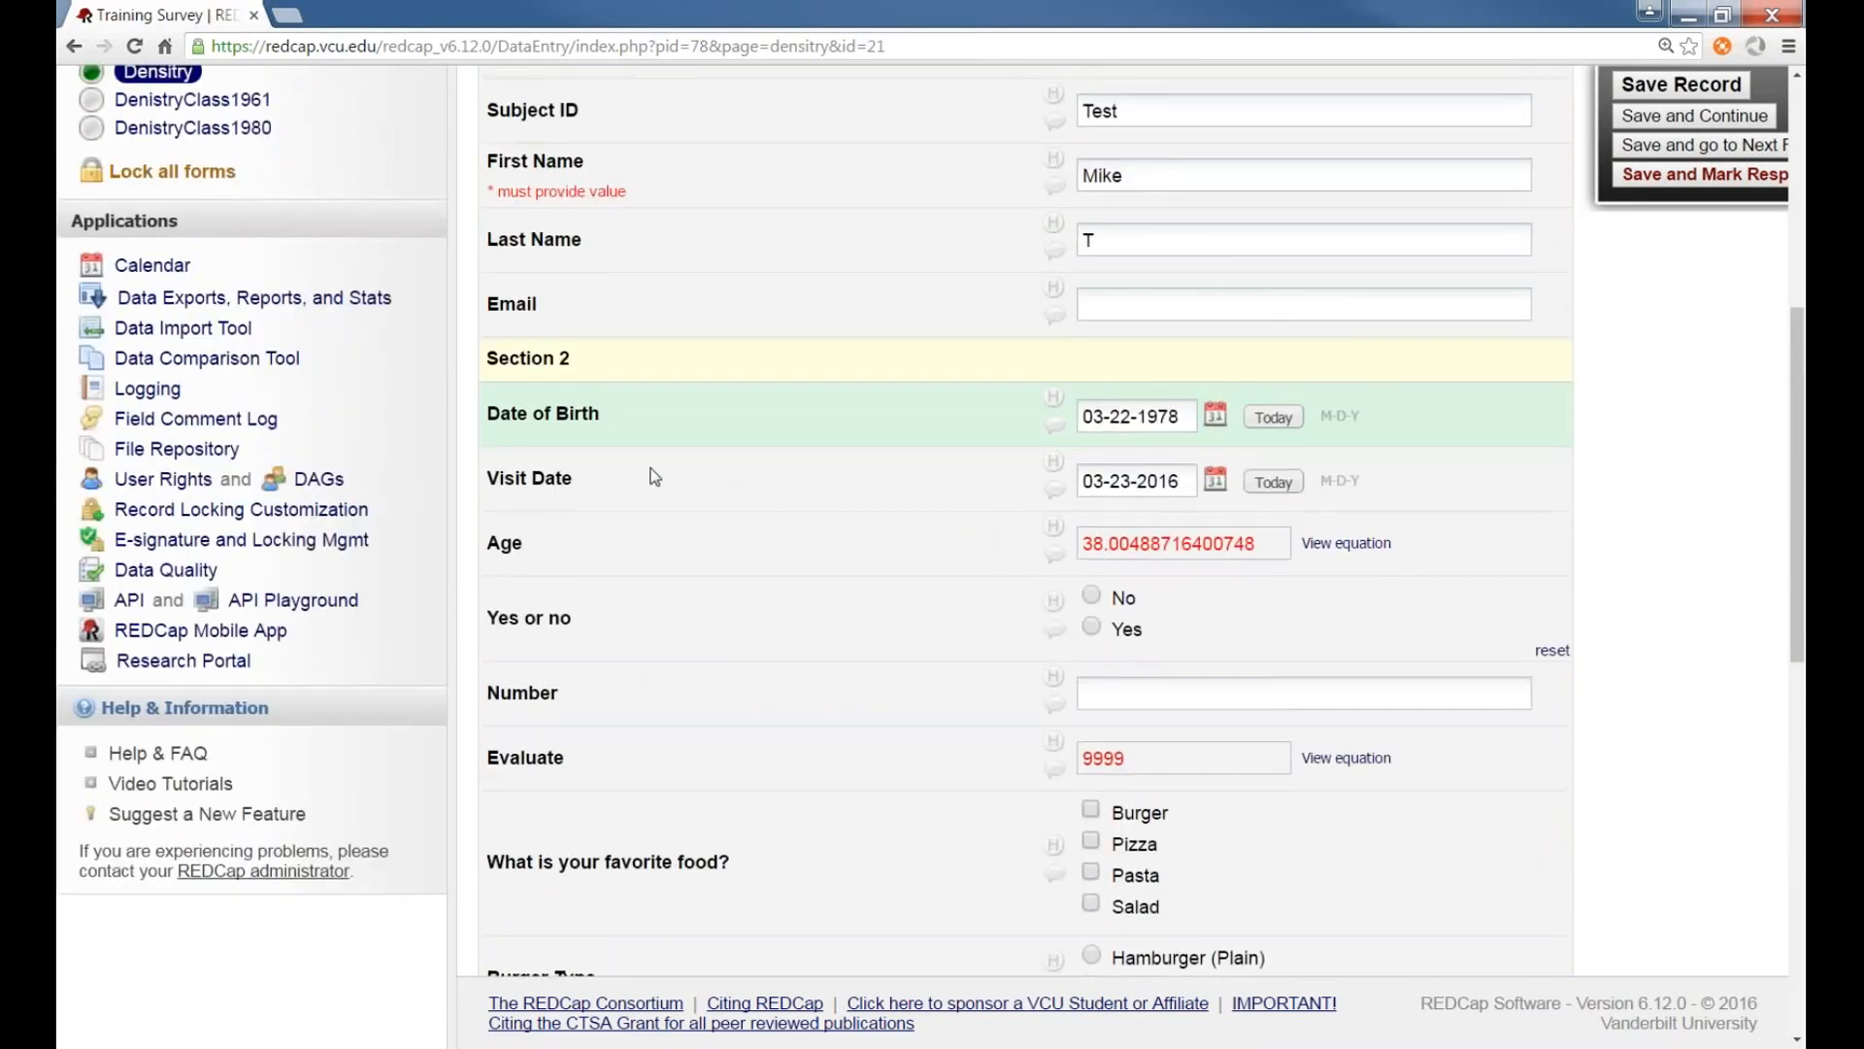
pyautogui.scroll(1, 661, 471)
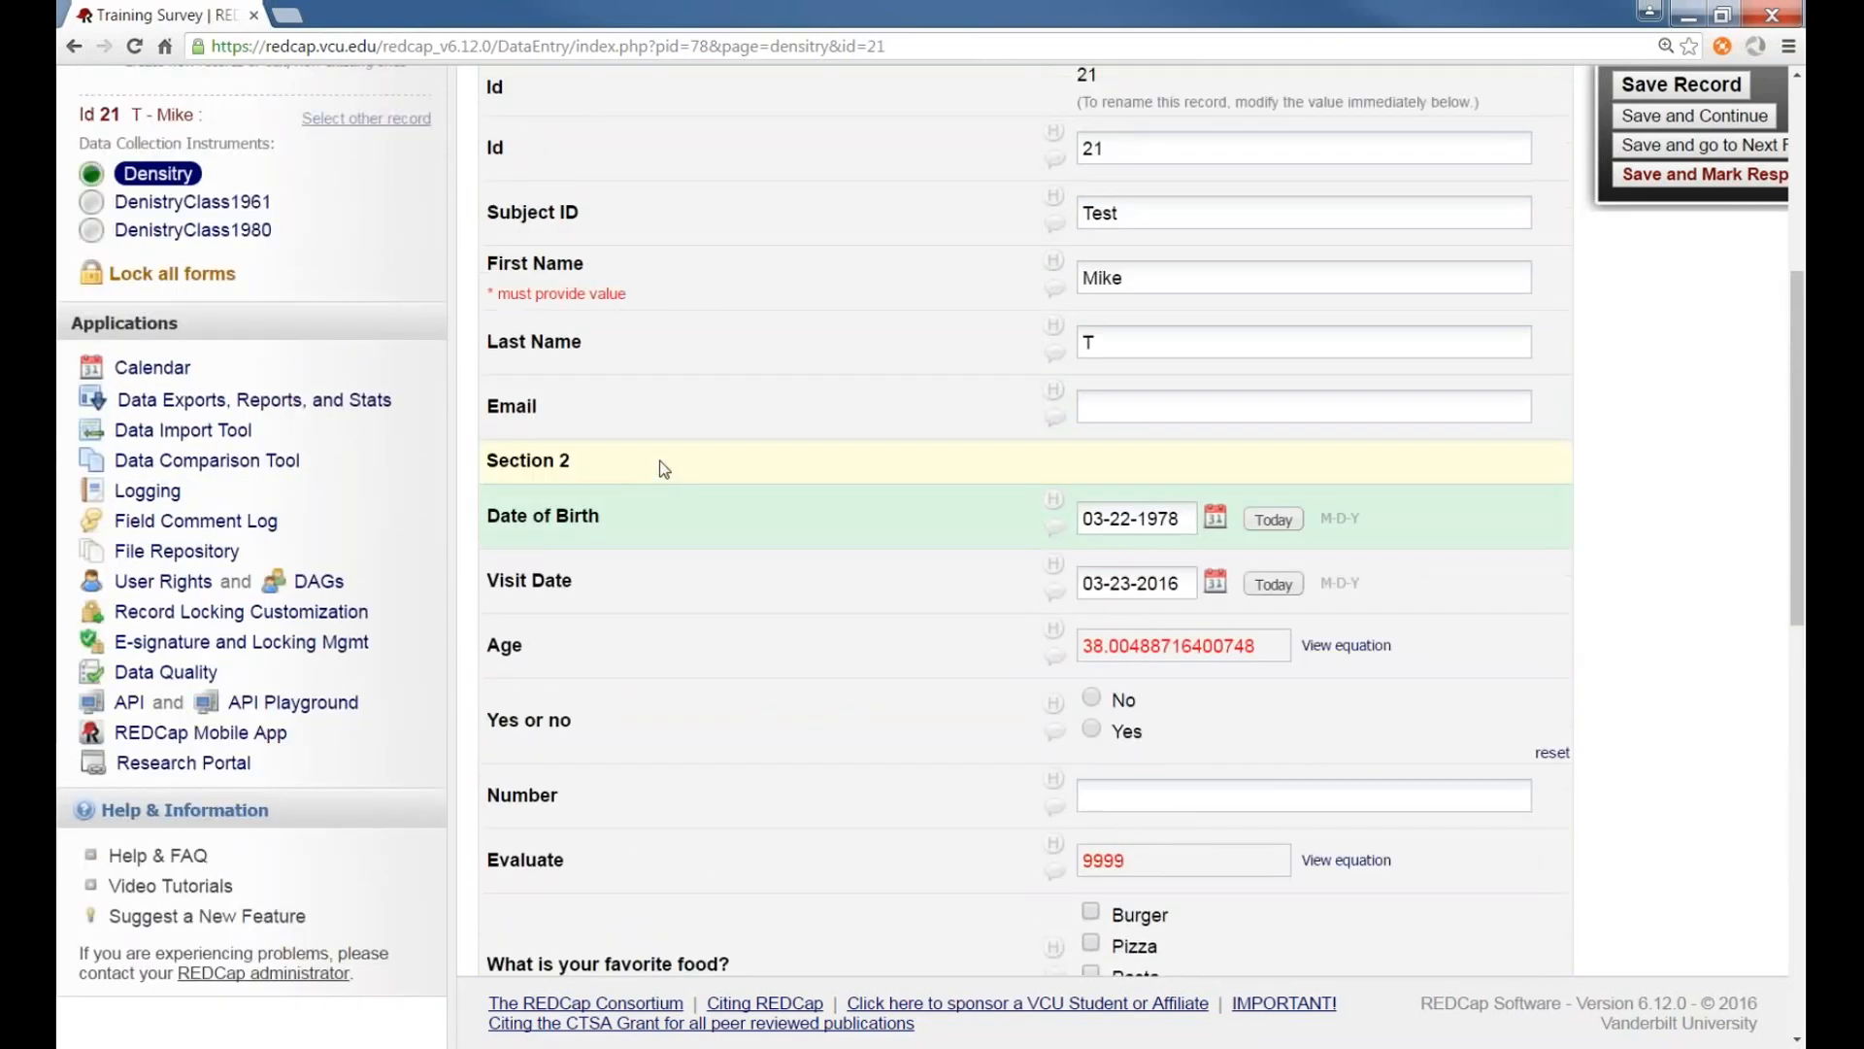
# Save record 21 and continue, submitting the reason-for-changes dialog
pyautogui.scroll(1, 680, 440)
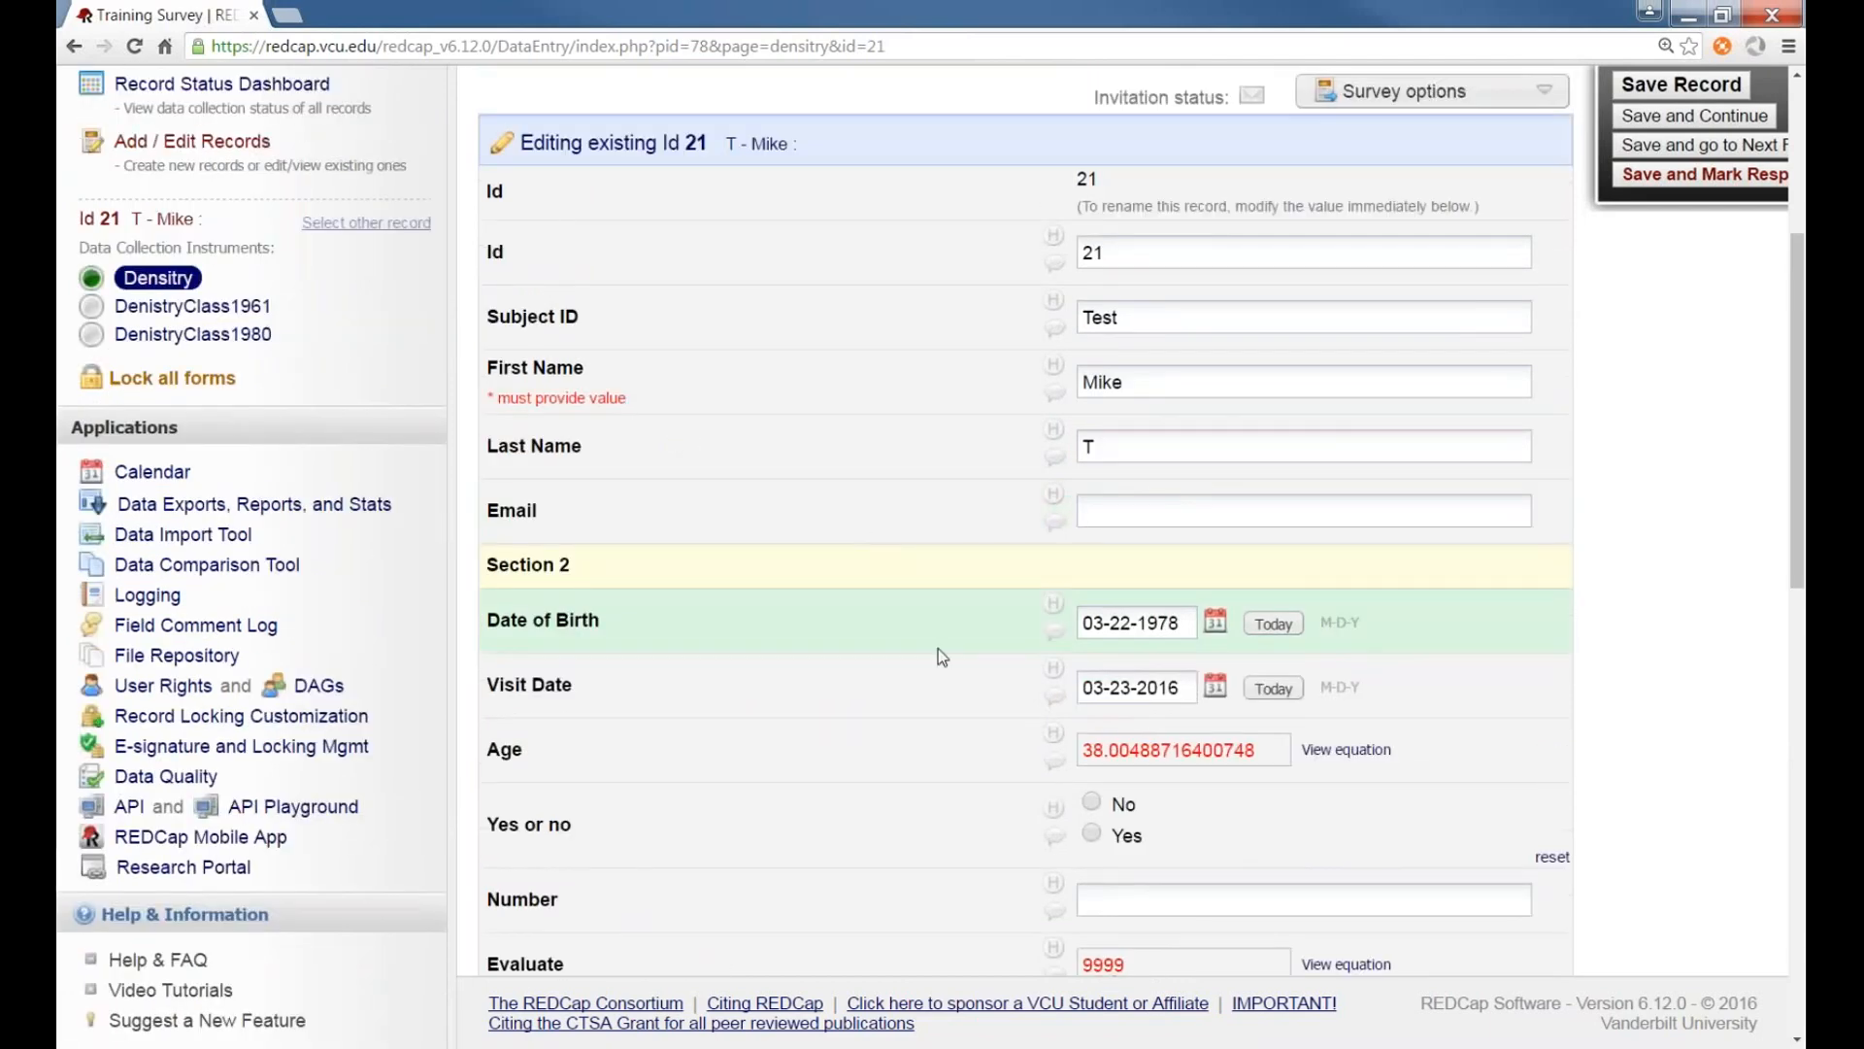
pyautogui.scroll(-9, 1315, 816)
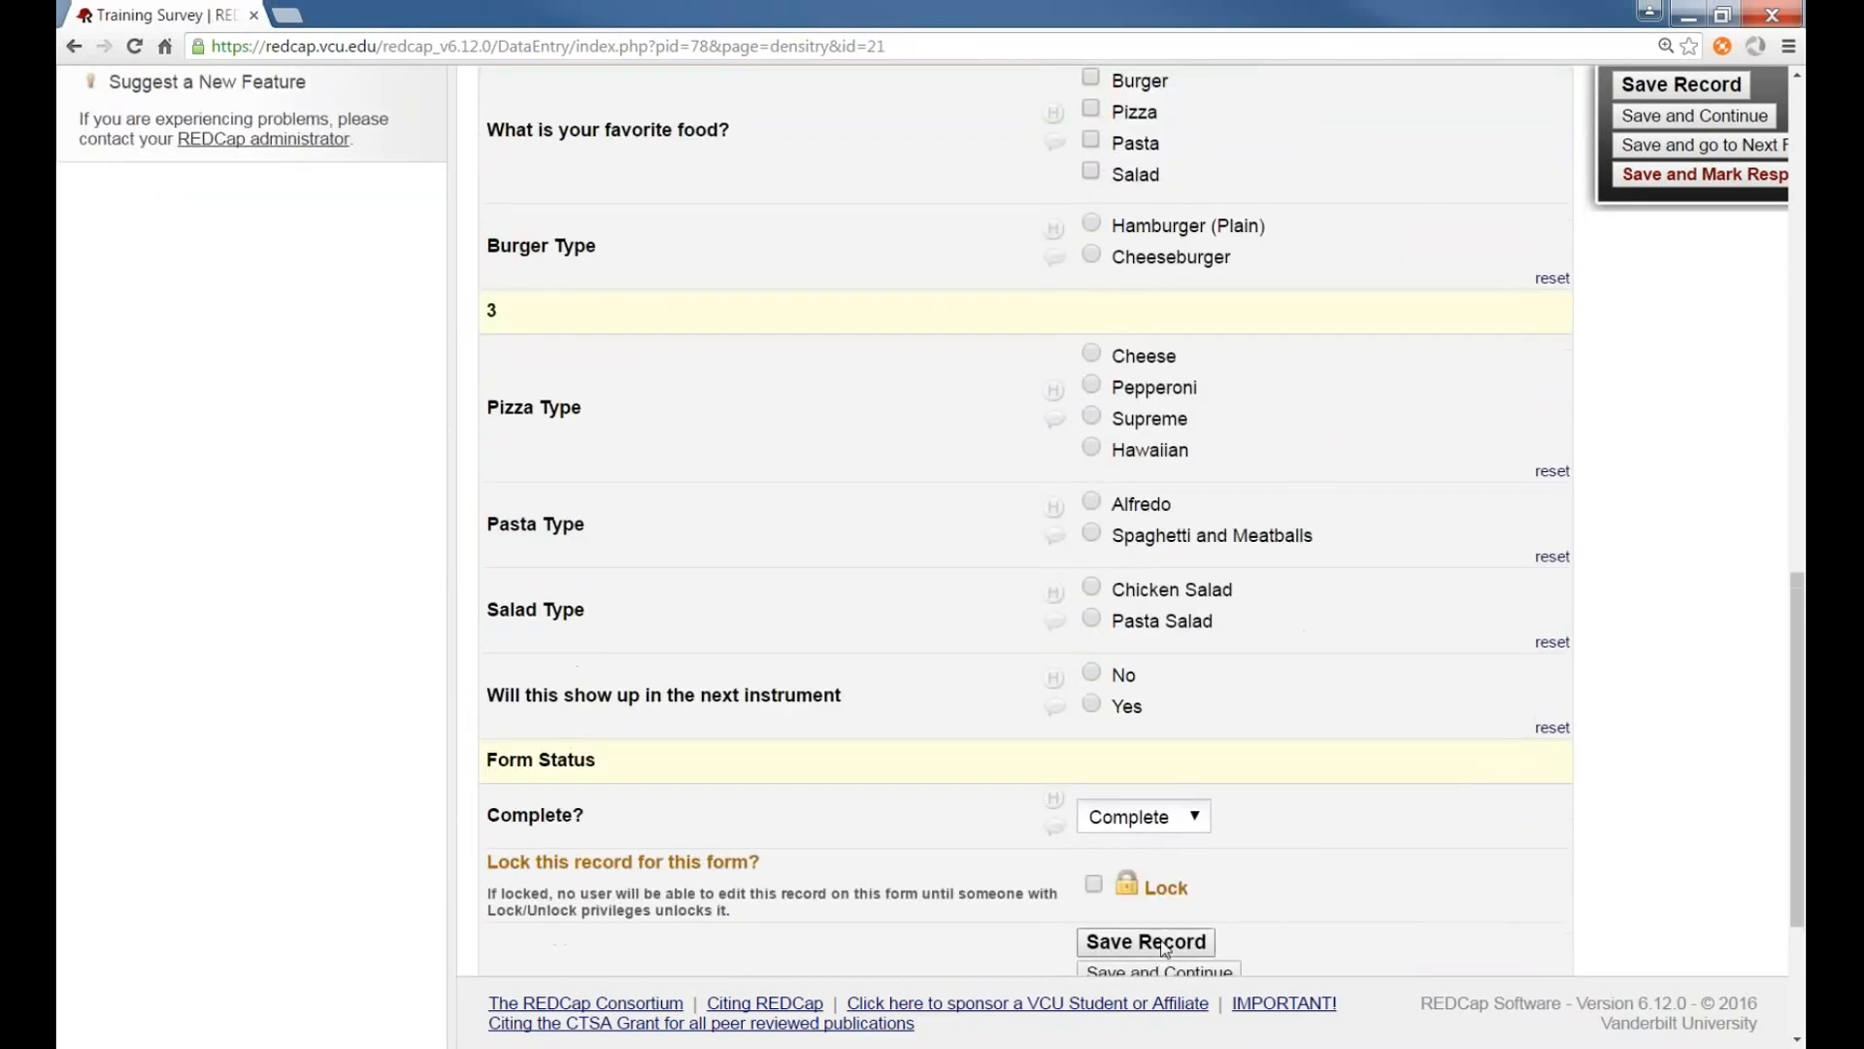
pyautogui.click(1651, 118)
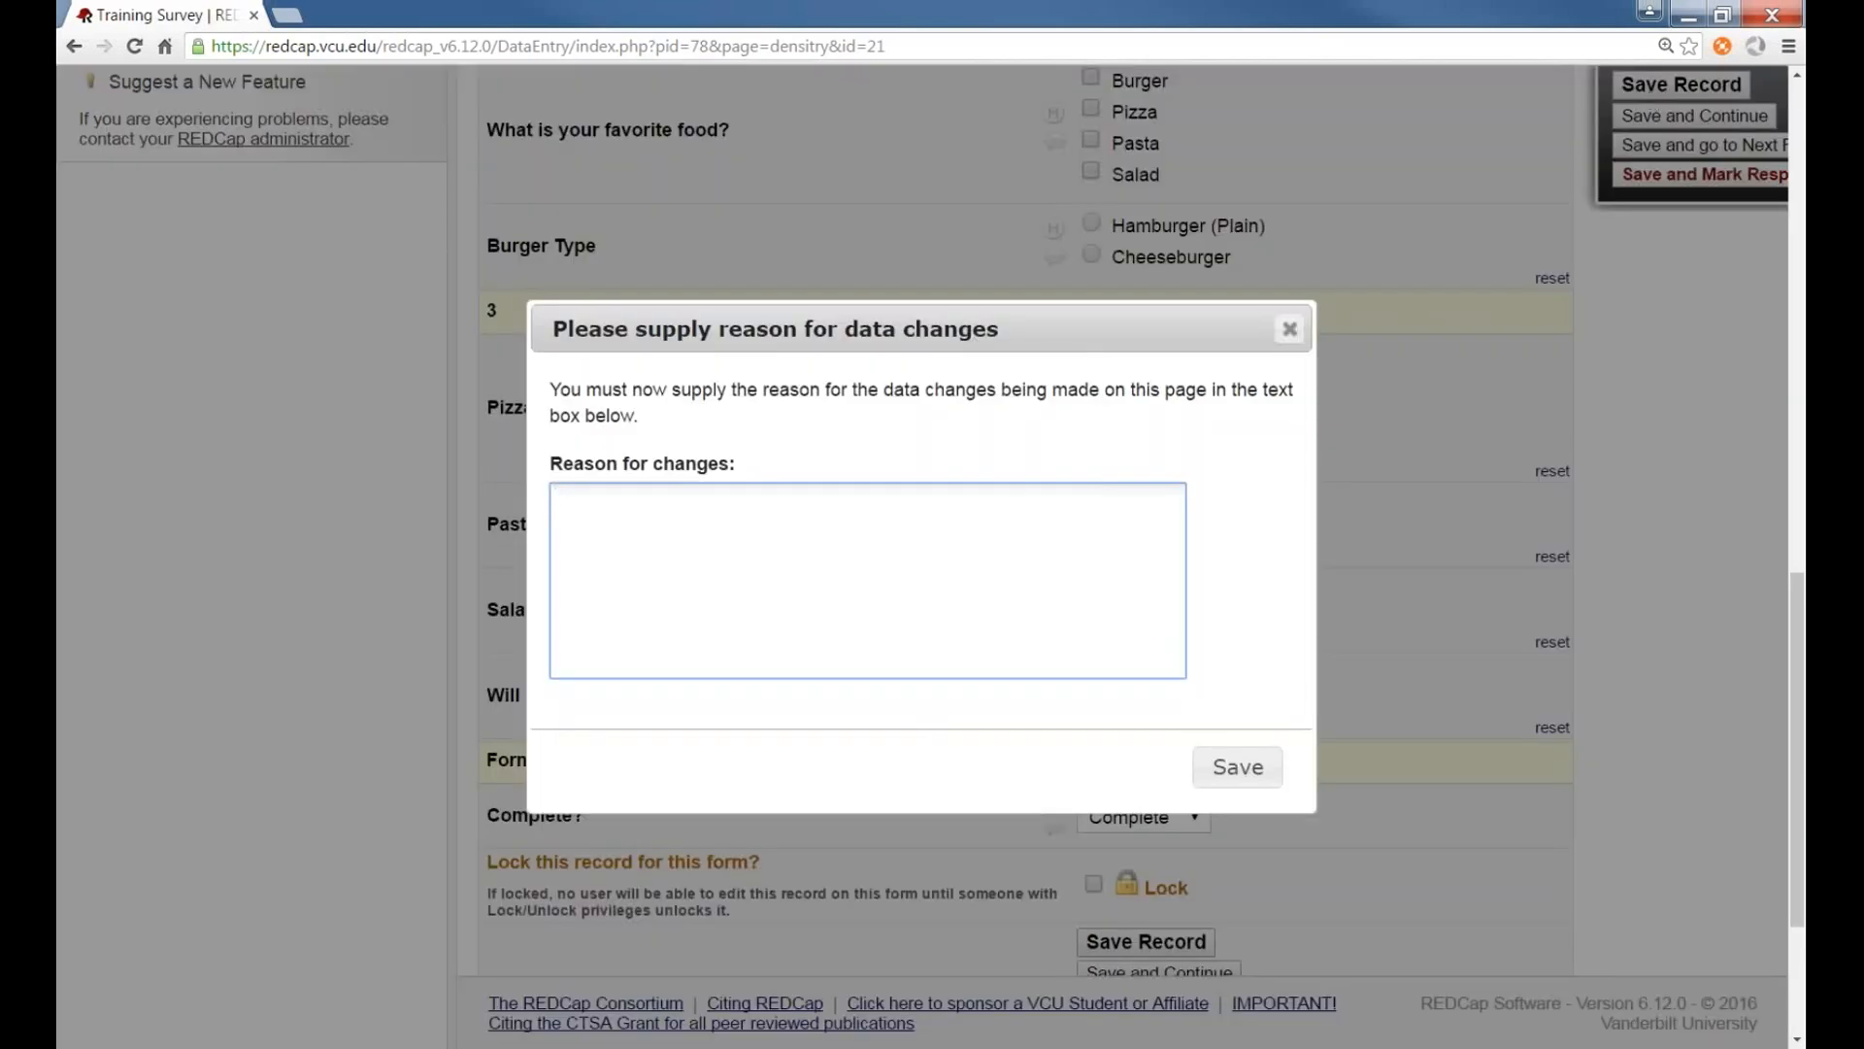
pyautogui.click(1225, 772)
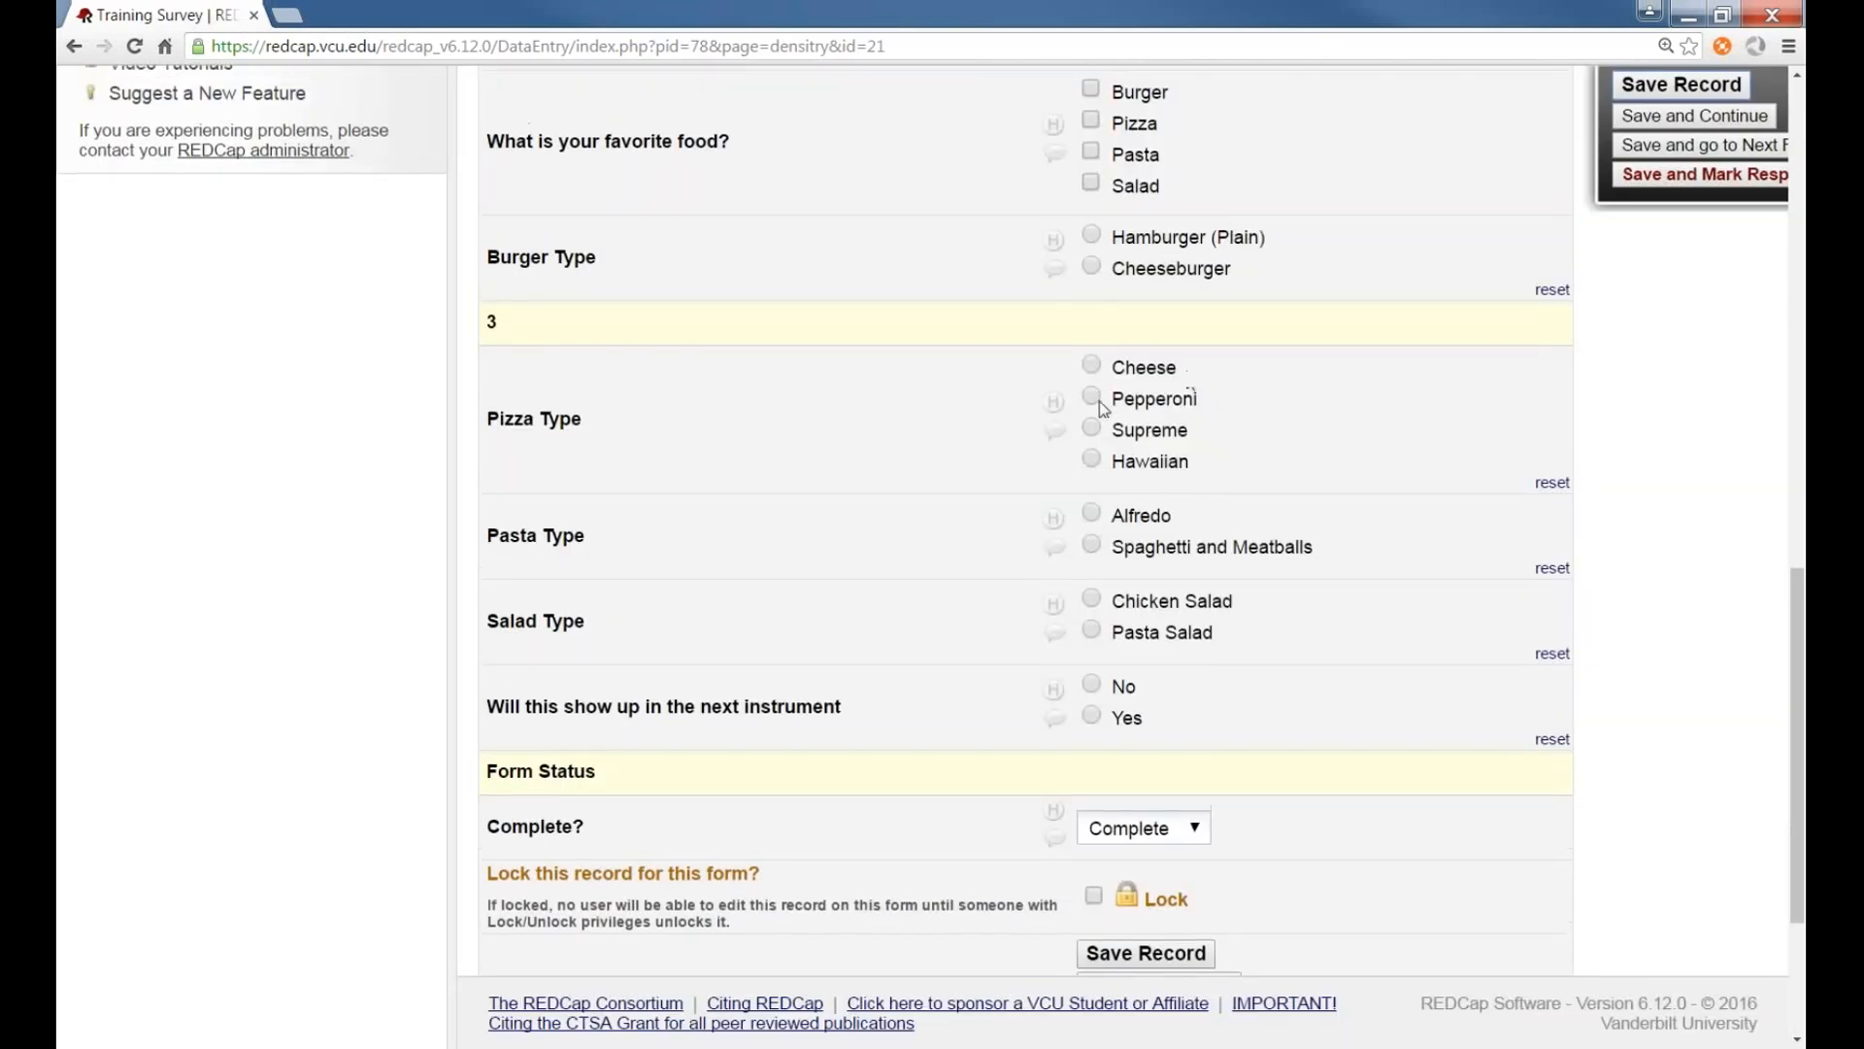
# In Data Quality, view the Incorrect values for calculated fields rule and fix all incorrect calculated values
pyautogui.scroll(9, 711, 438)
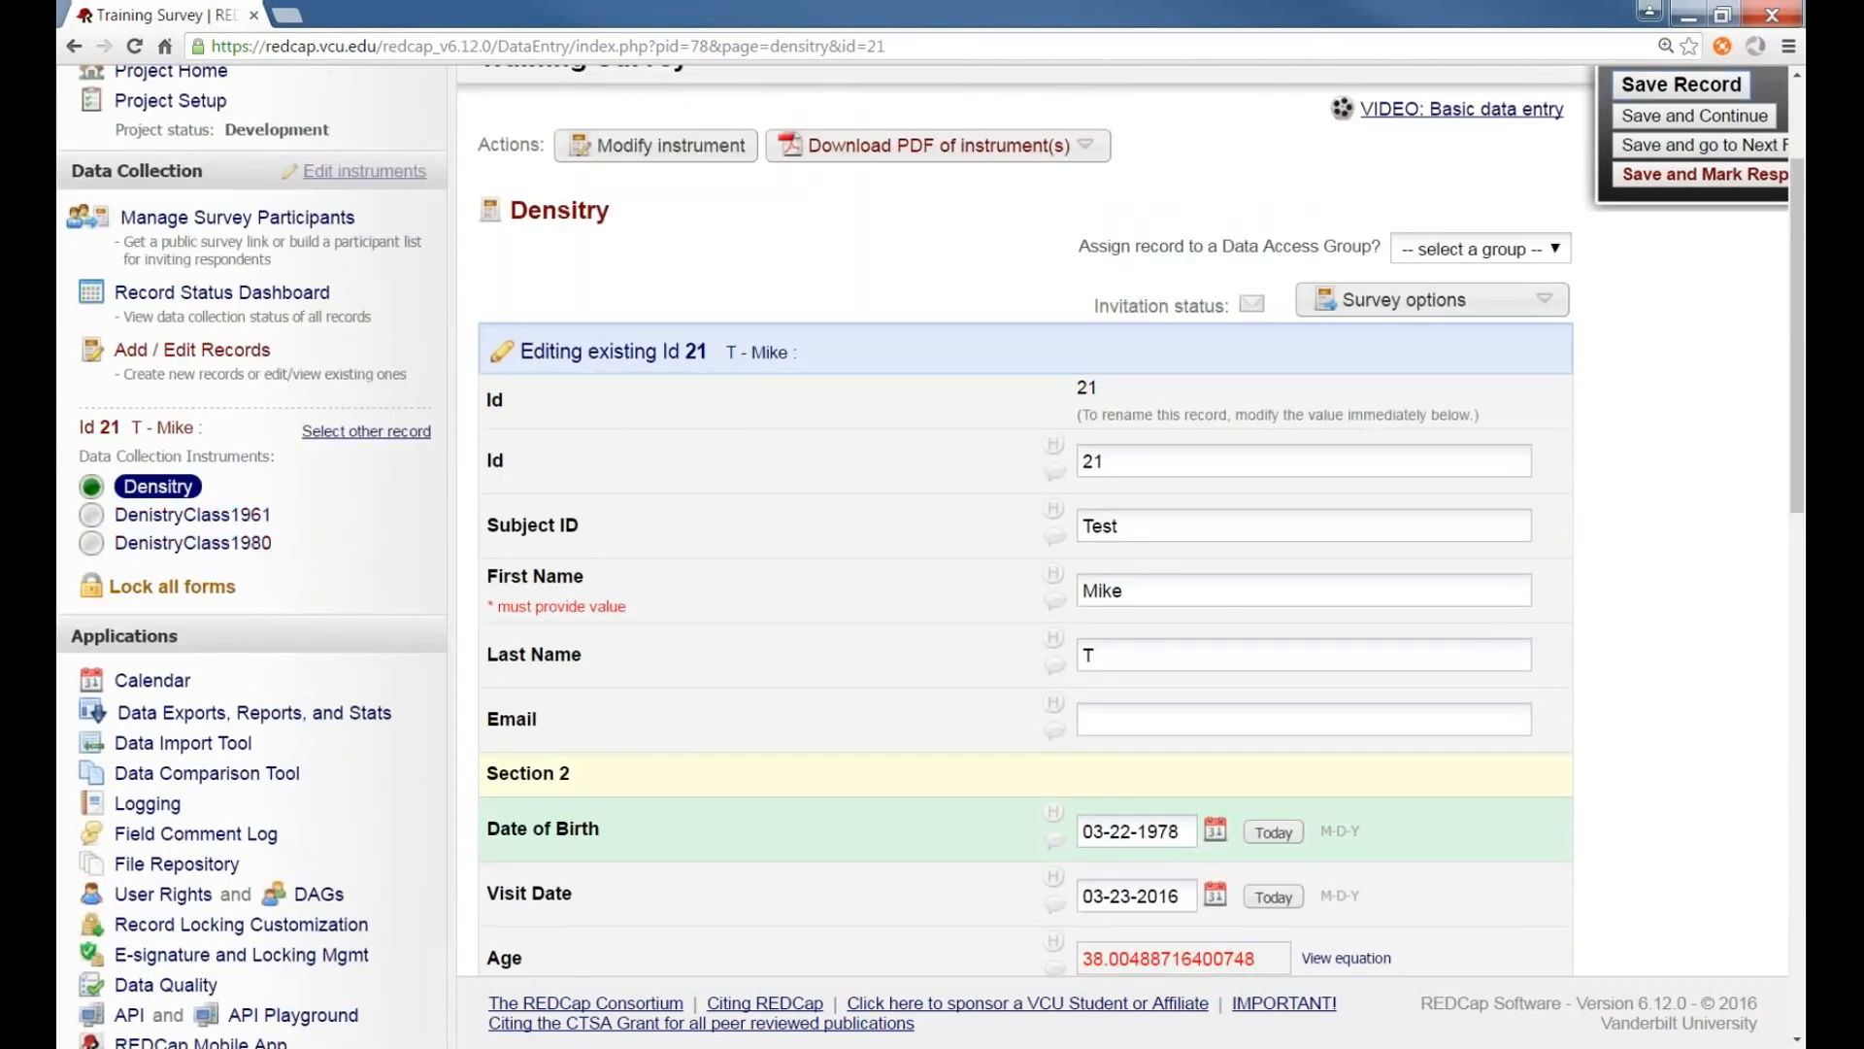
pyautogui.scroll(1, 282, 550)
pyautogui.scroll(-2, 282, 550)
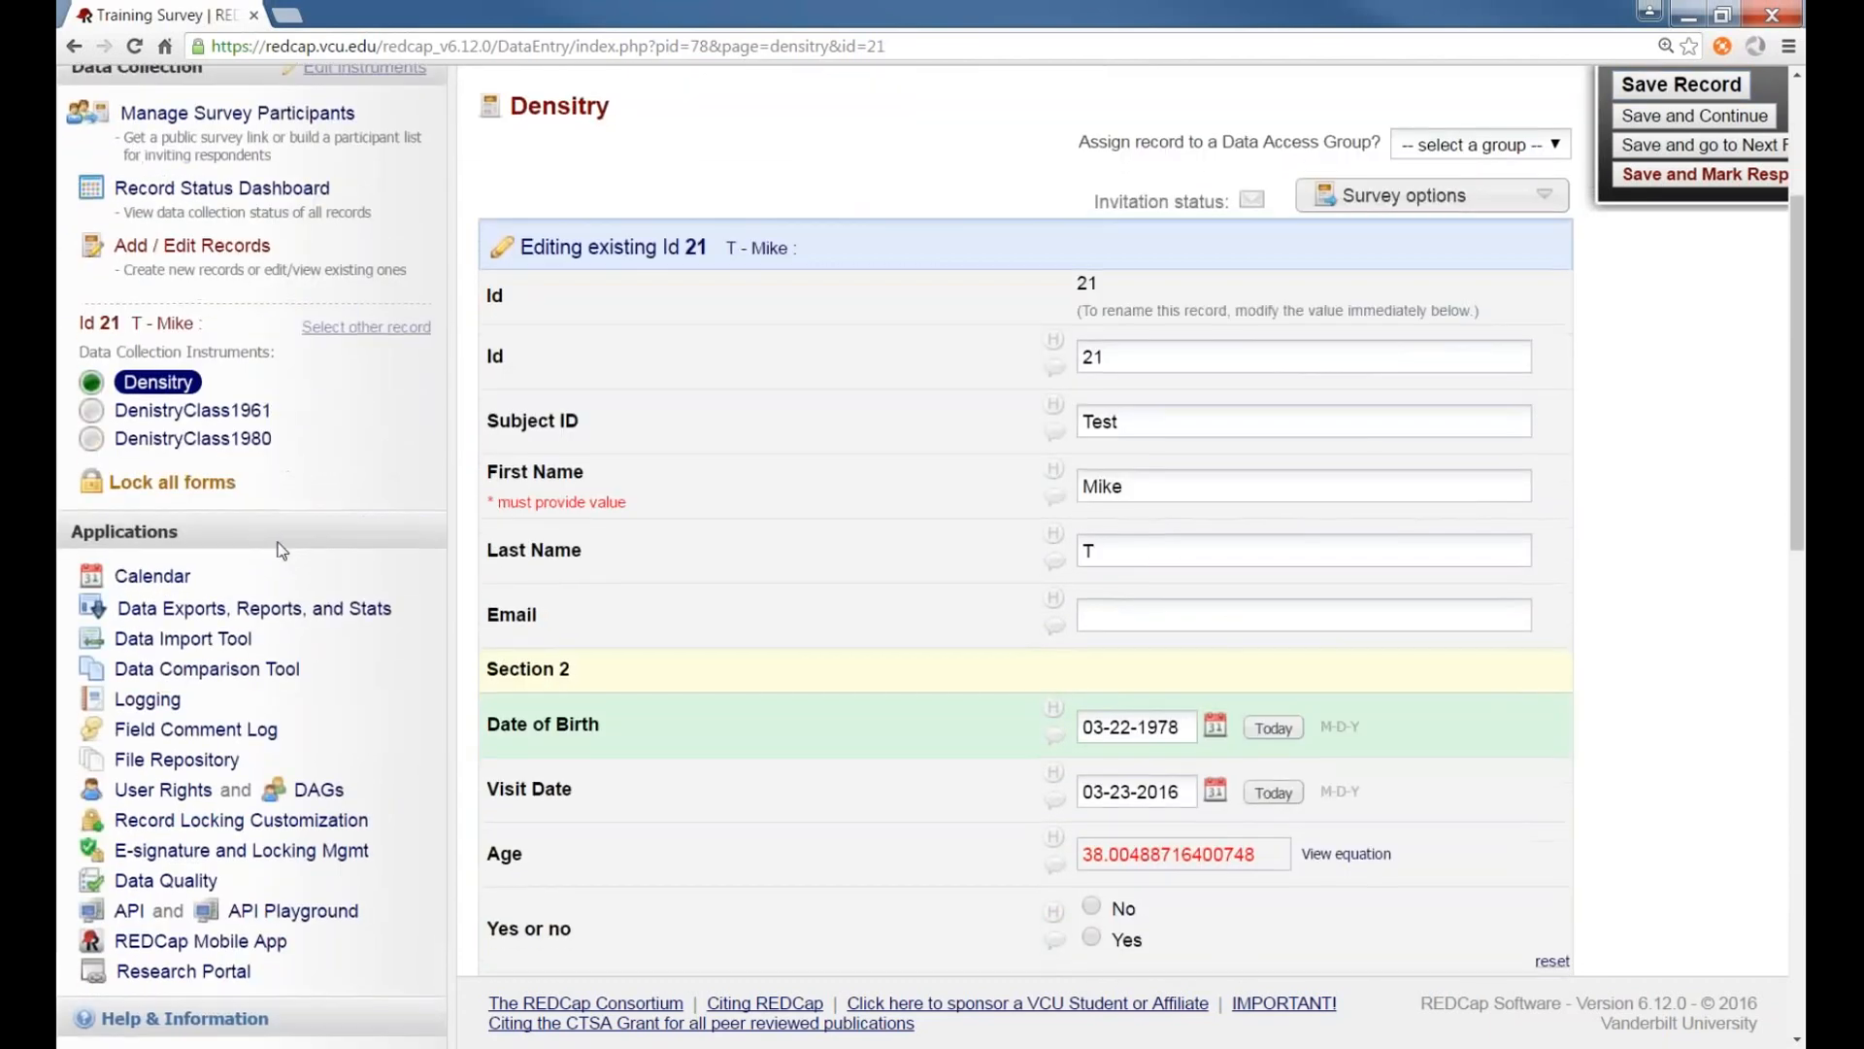
pyautogui.scroll(-1, 334, 679)
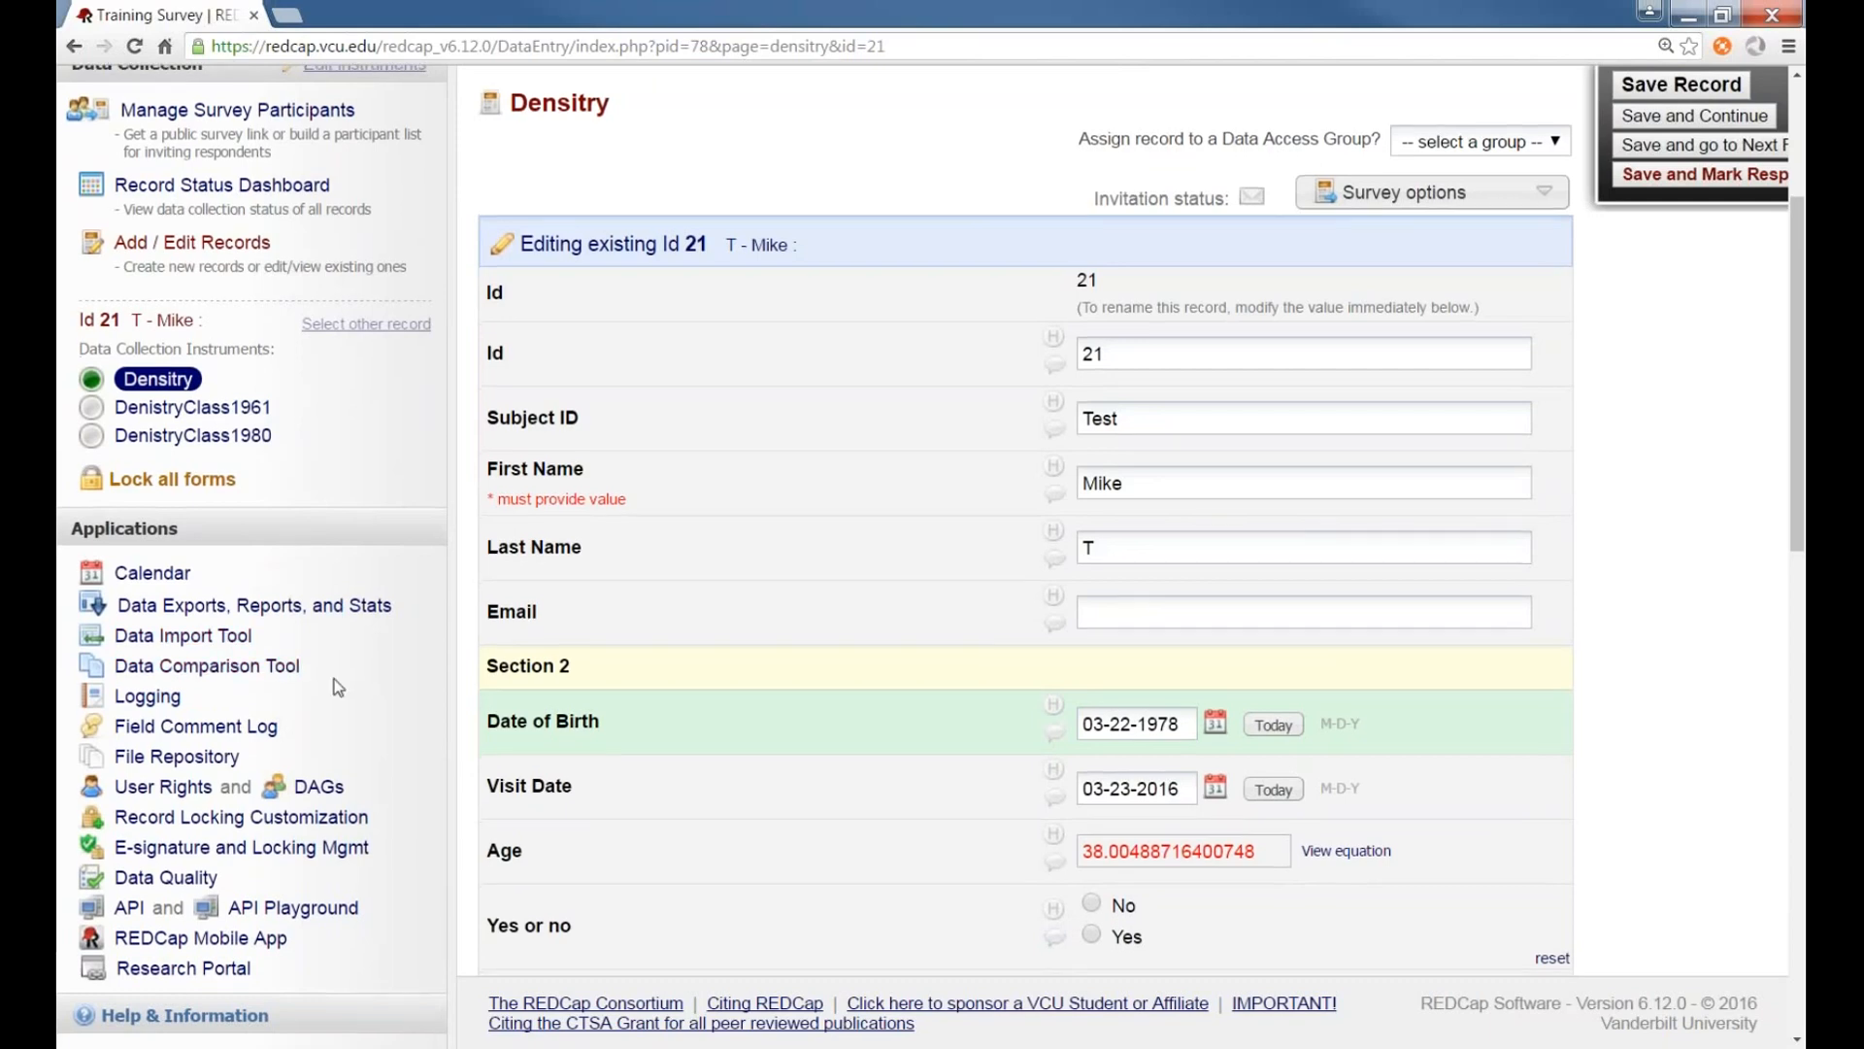
pyautogui.click(165, 776)
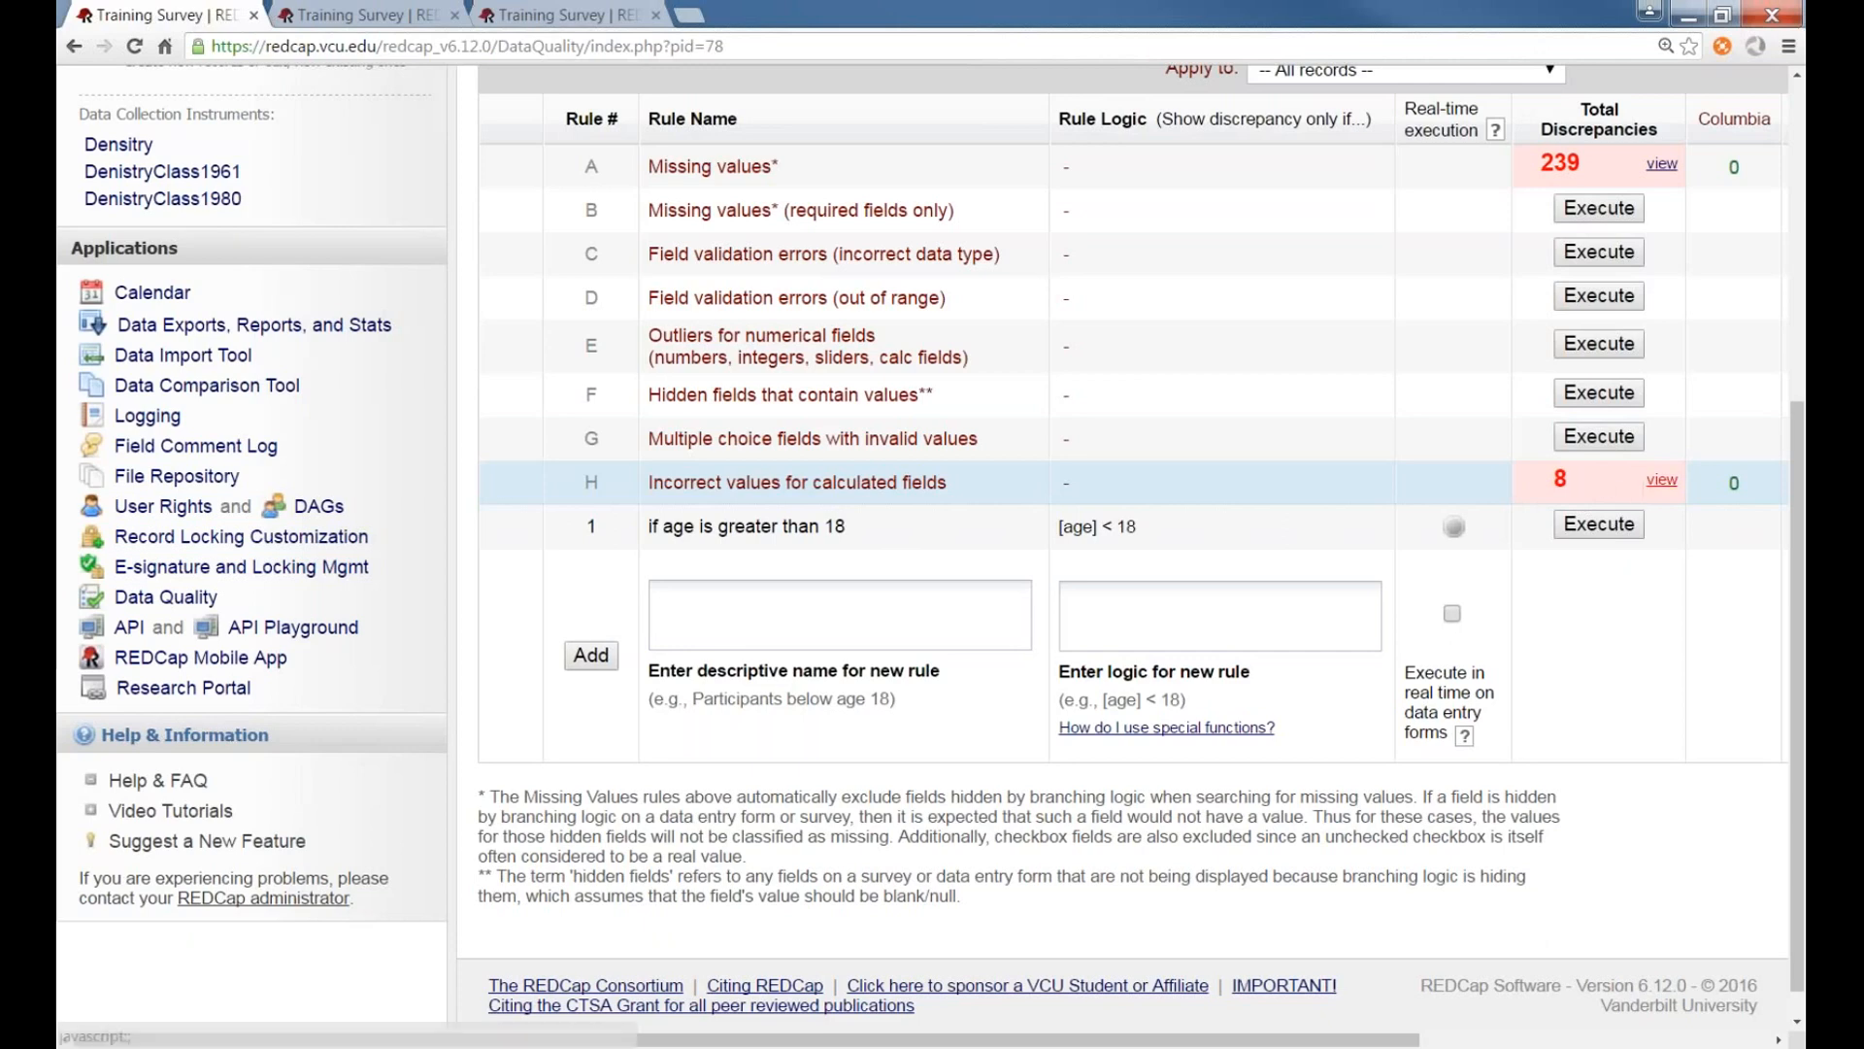
pyautogui.click(1661, 482)
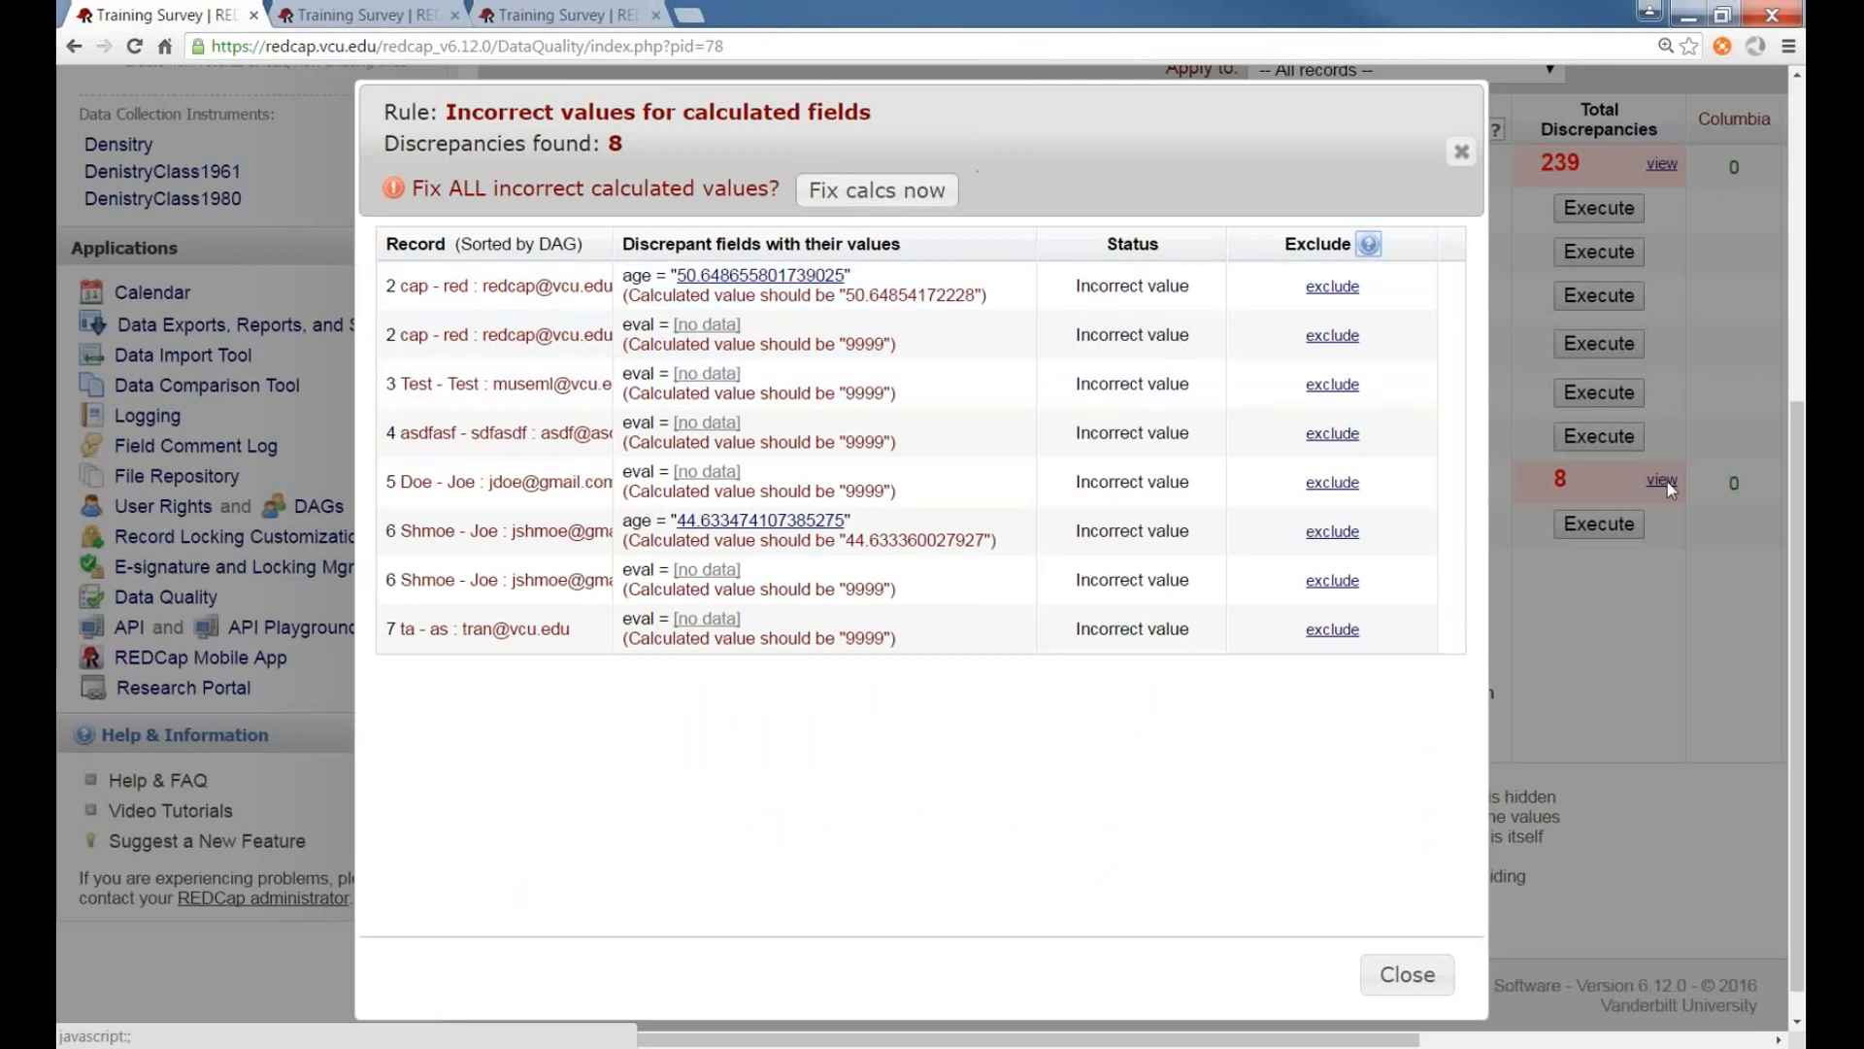
pyautogui.click(934, 198)
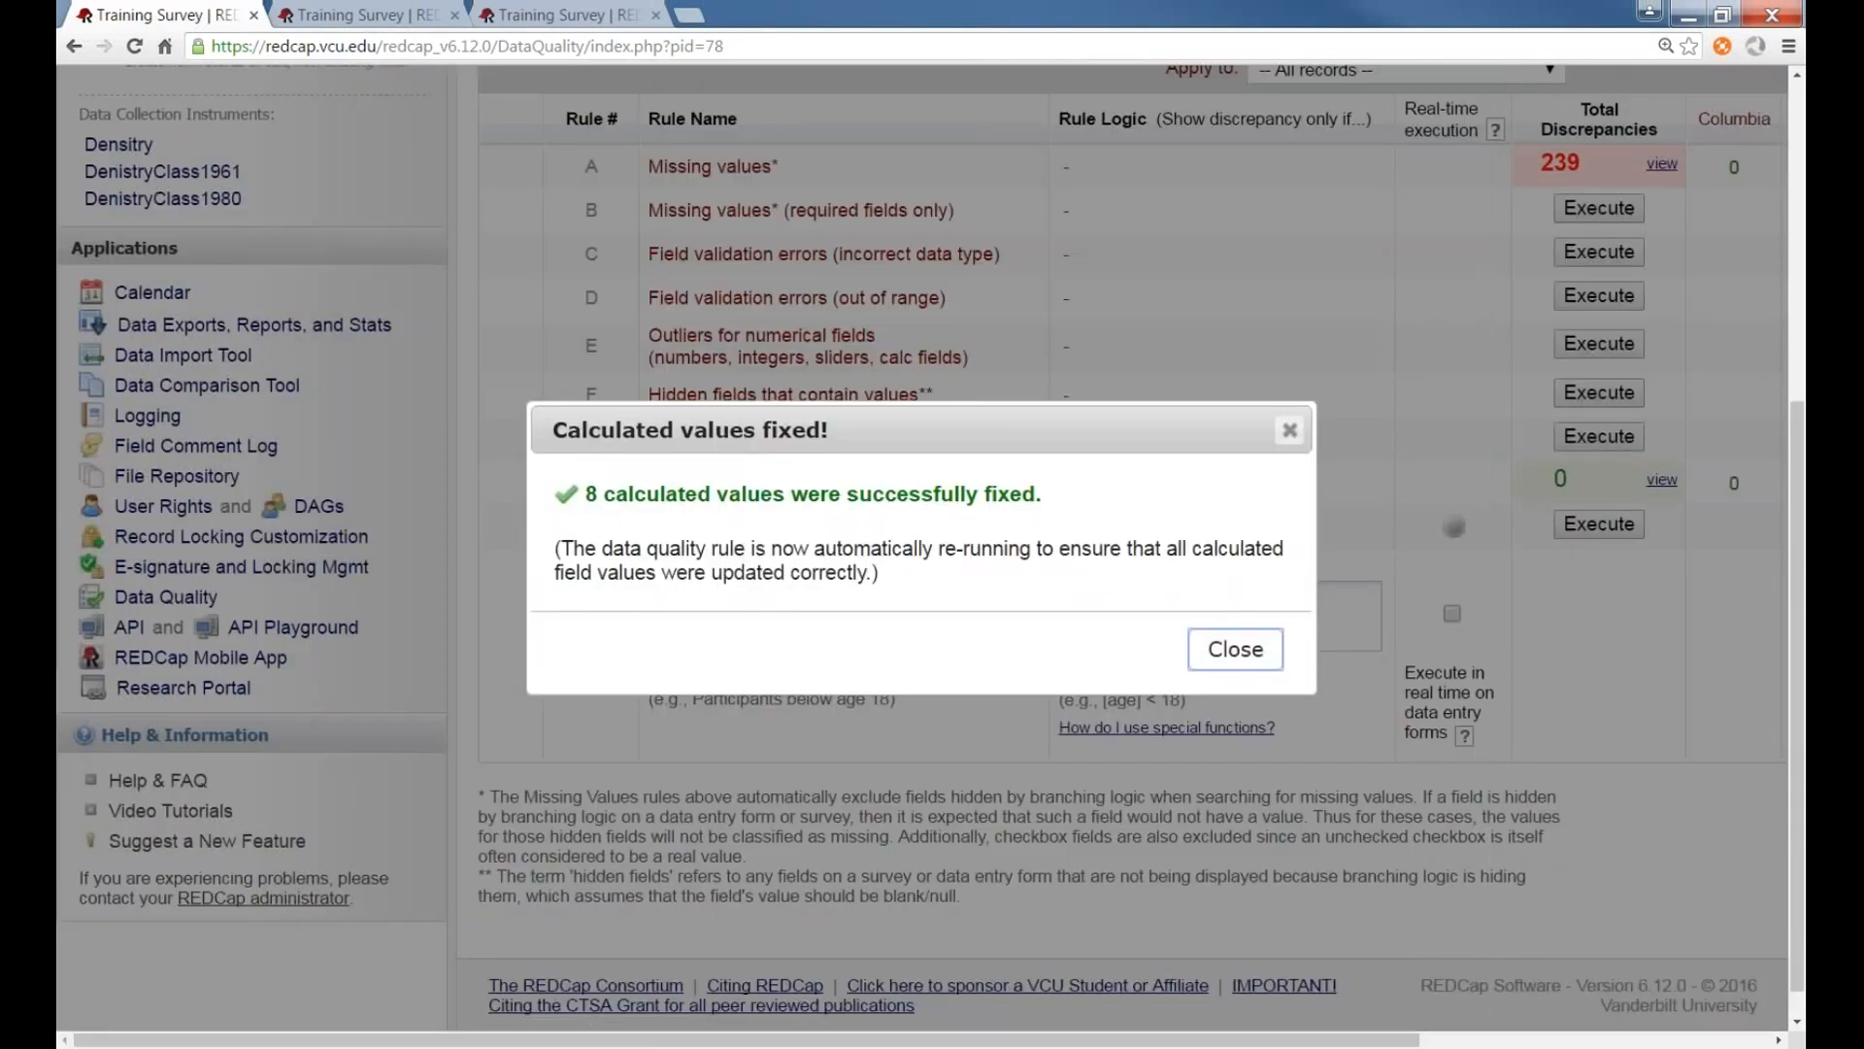
pyautogui.click(1225, 652)
# Reopen record 21 from the complete responses list in Add / Edit Records
pyautogui.scroll(5, 532, 555)
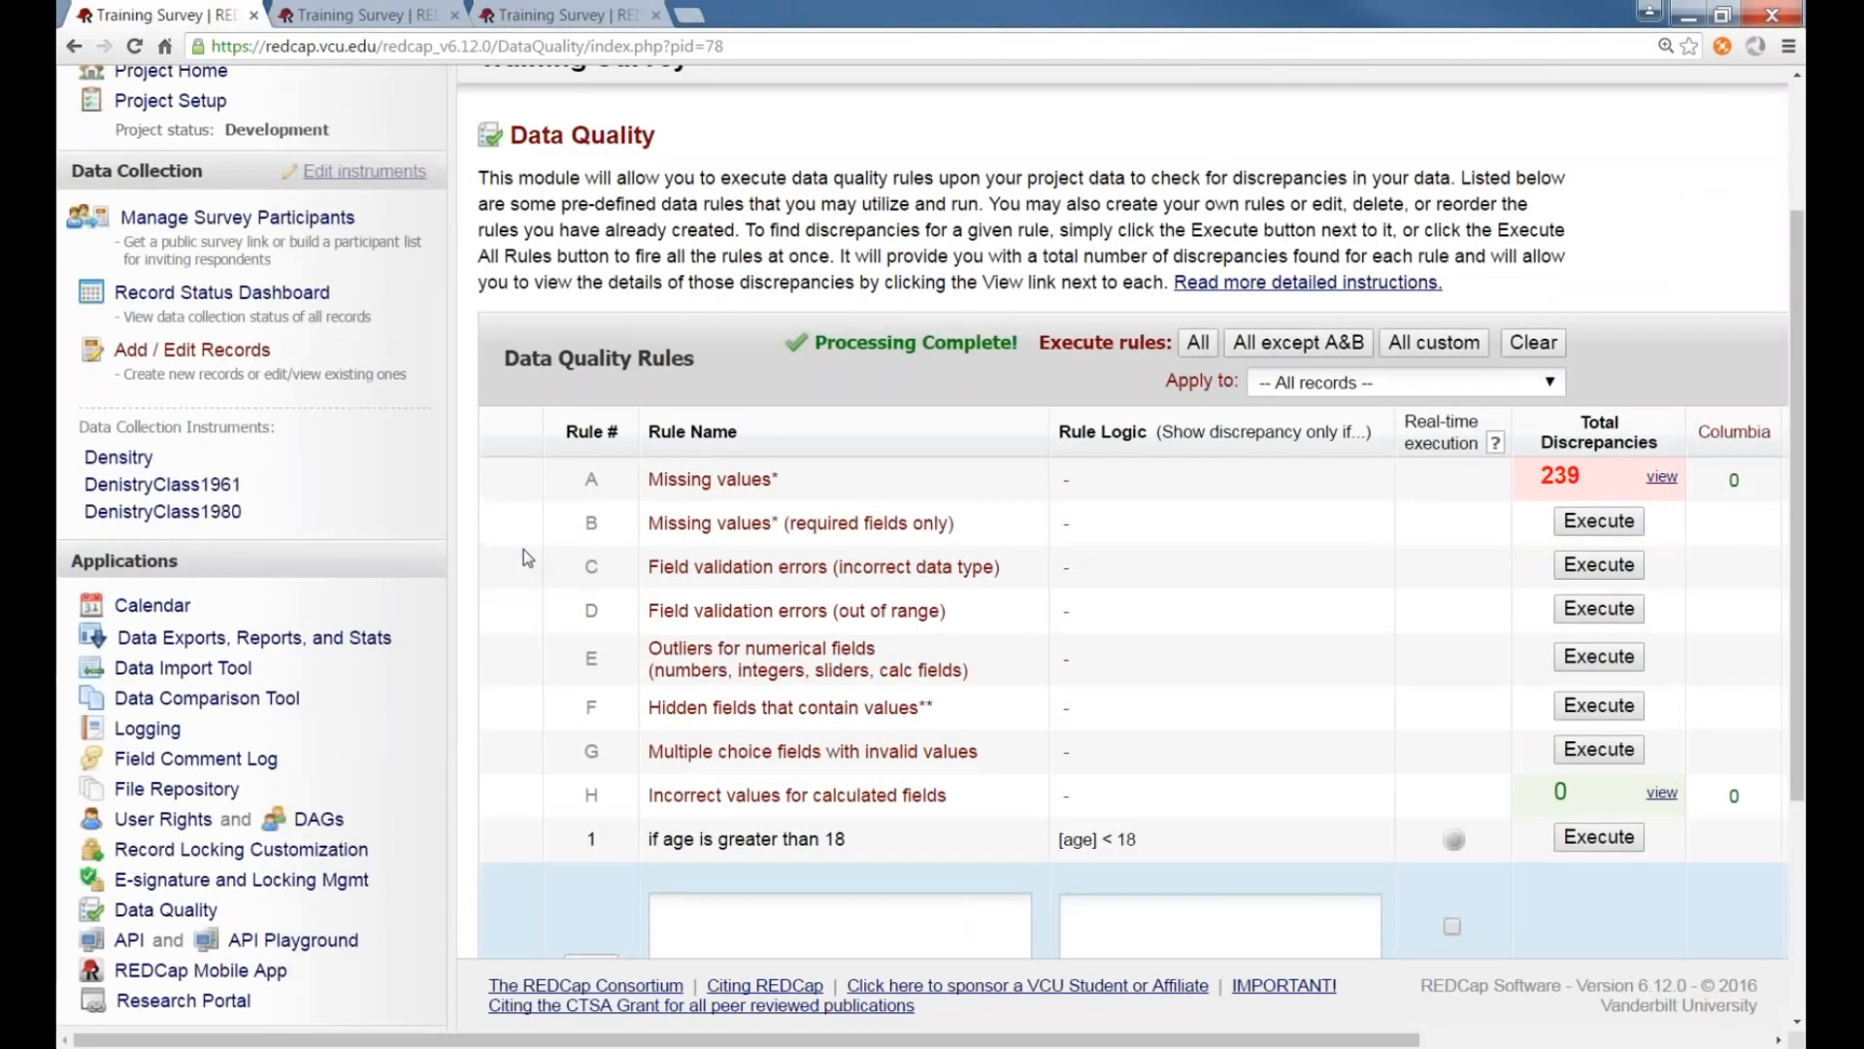
pyautogui.click(191, 558)
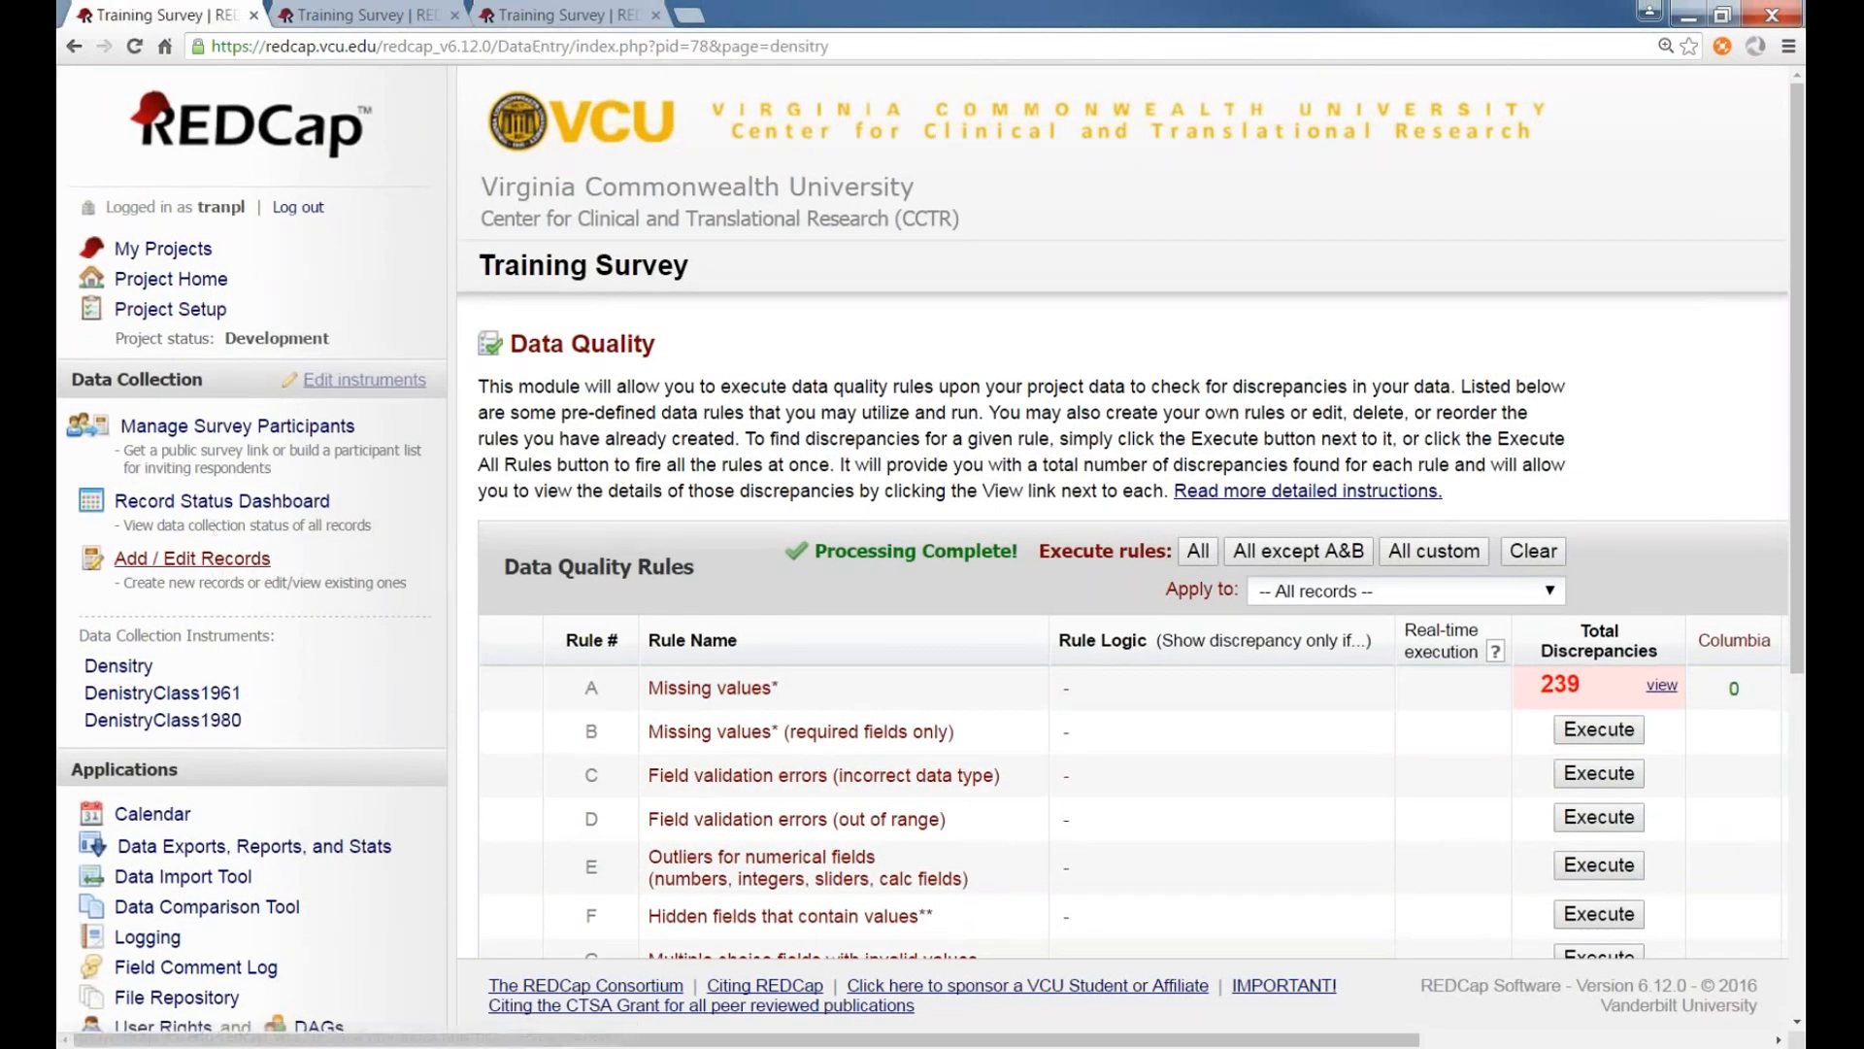
pyautogui.scroll(-2, 712, 573)
pyautogui.click(1301, 561)
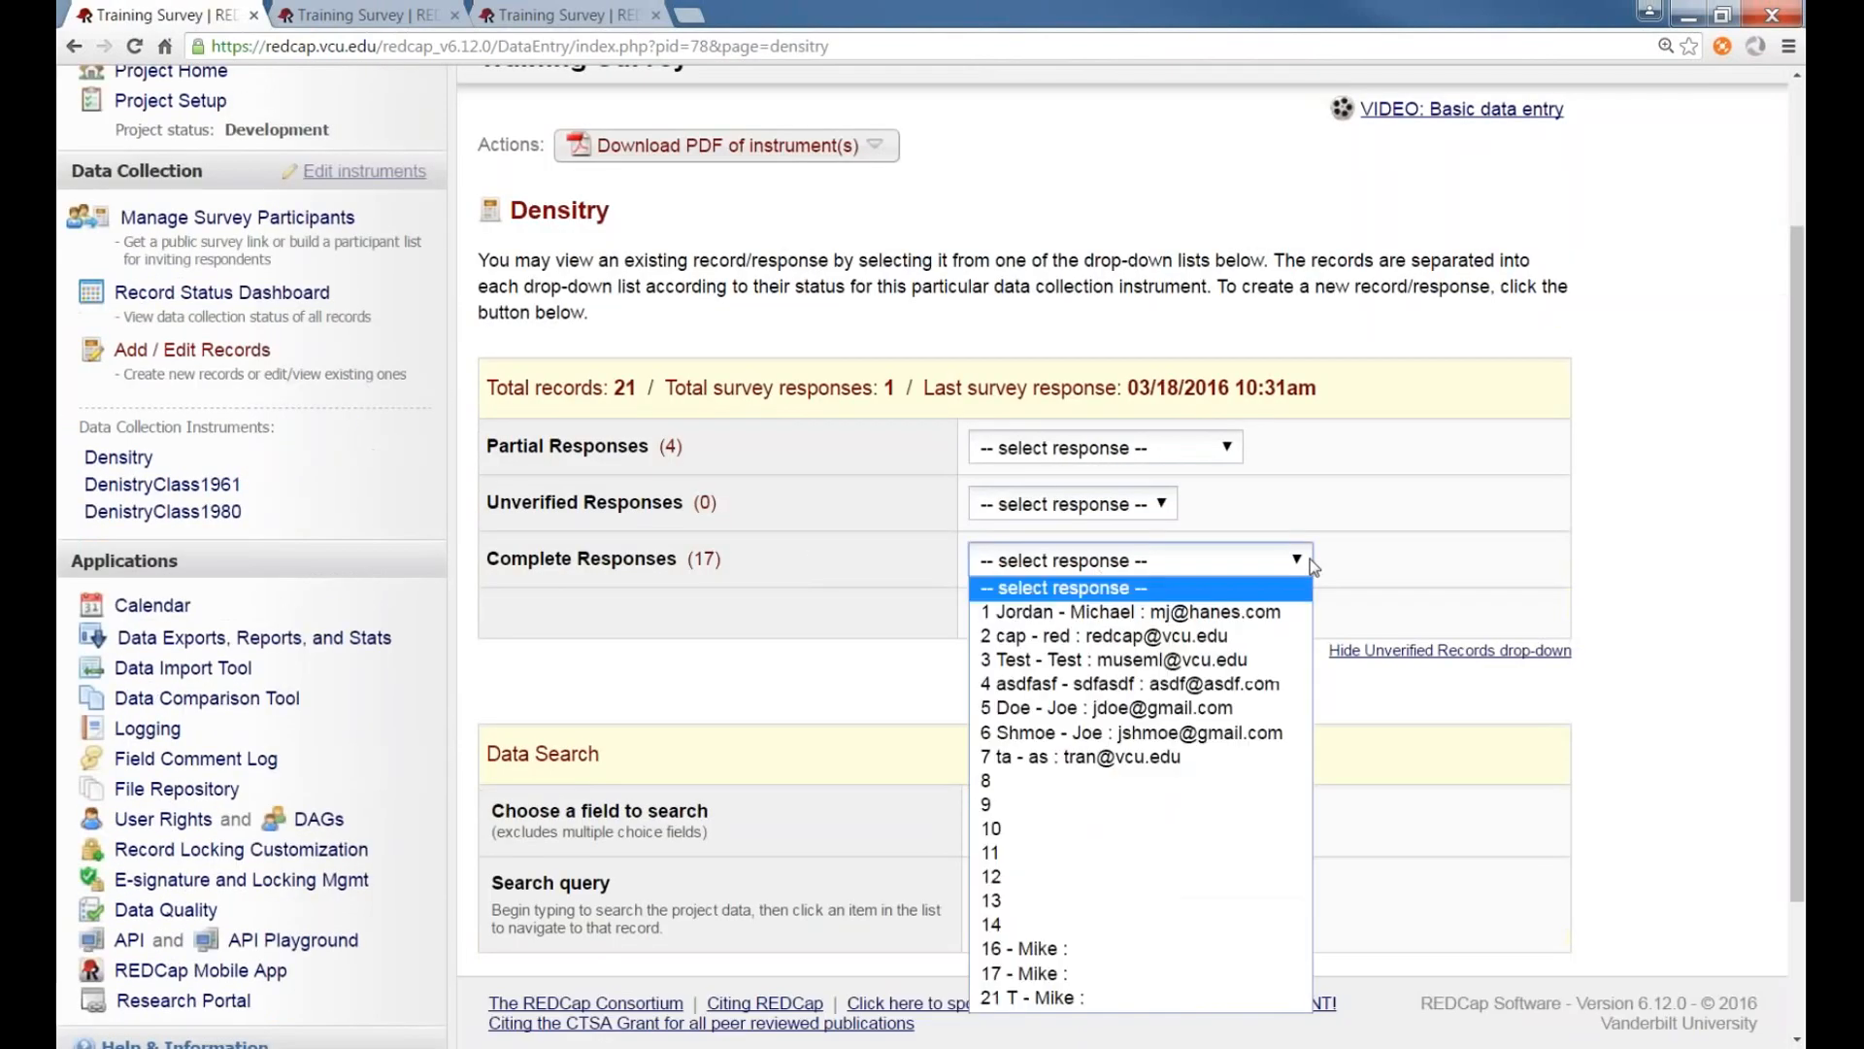
pyautogui.click(1068, 997)
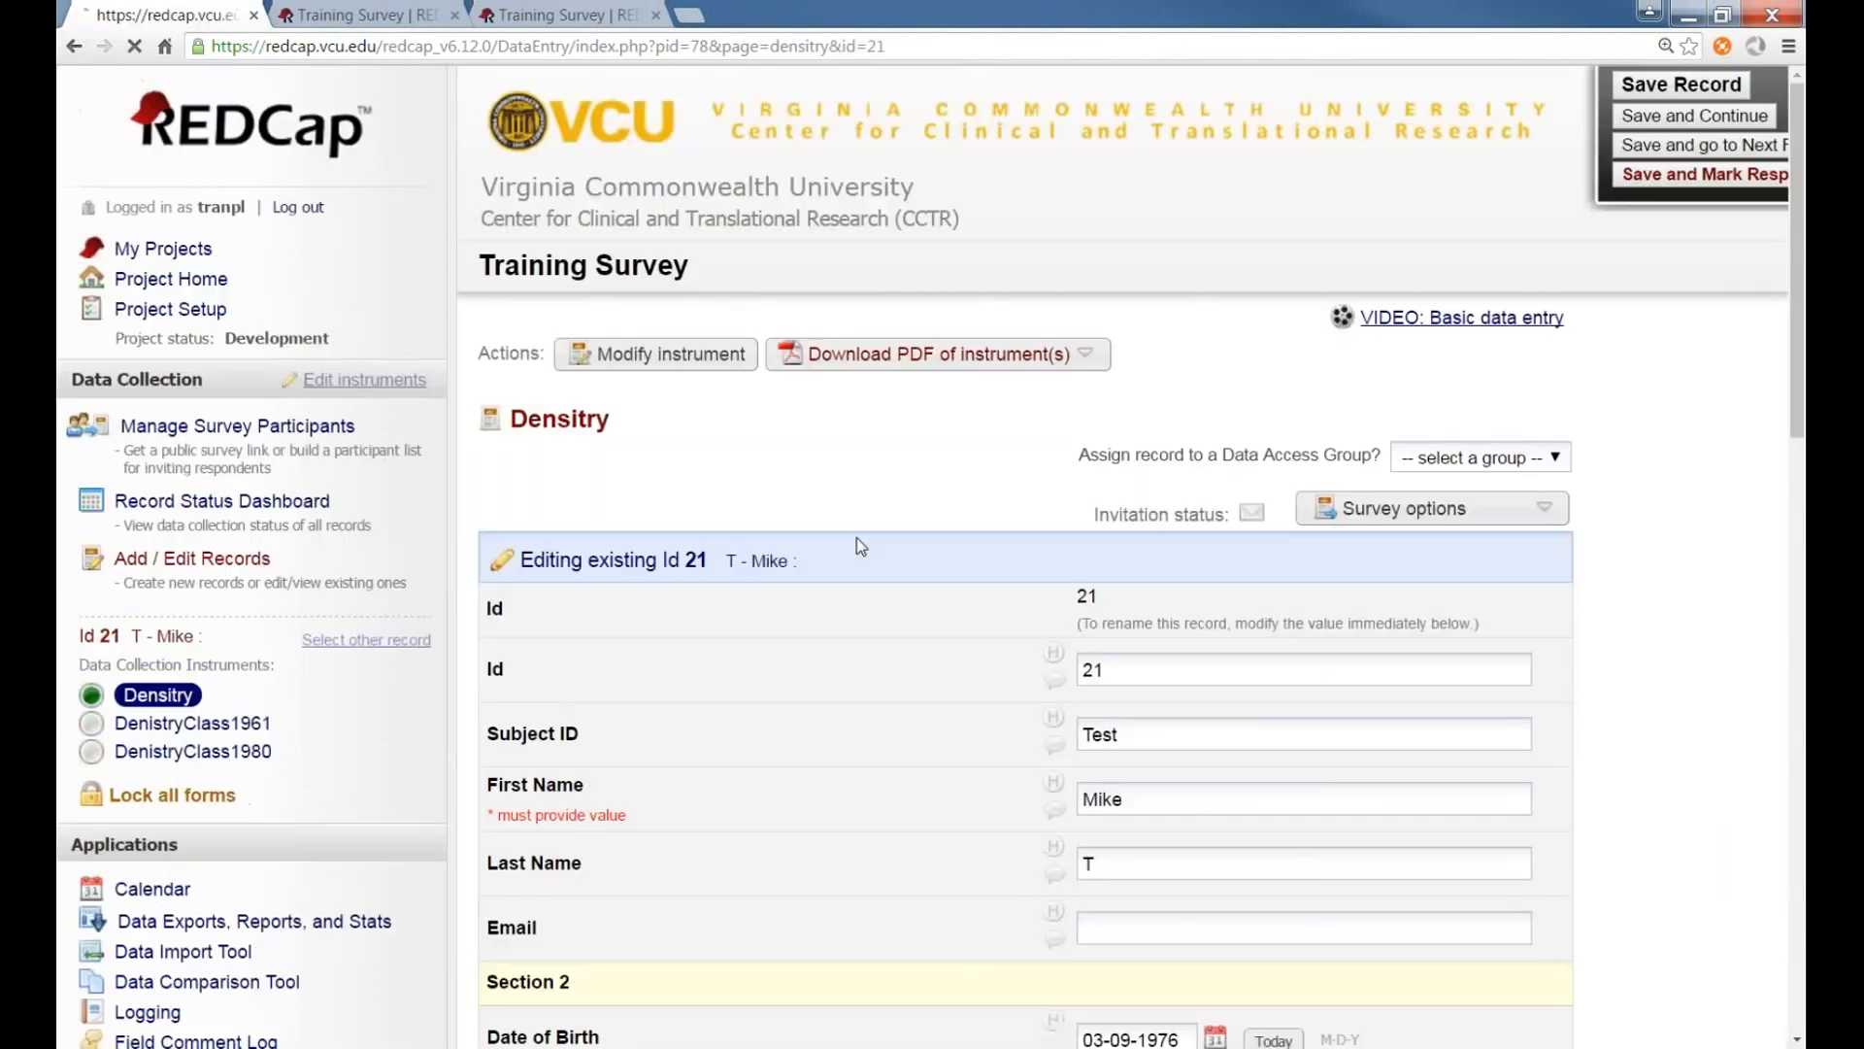
# Open and close the data history for record 21's Age field
pyautogui.scroll(-4, 856, 538)
pyautogui.scroll(-4, 862, 529)
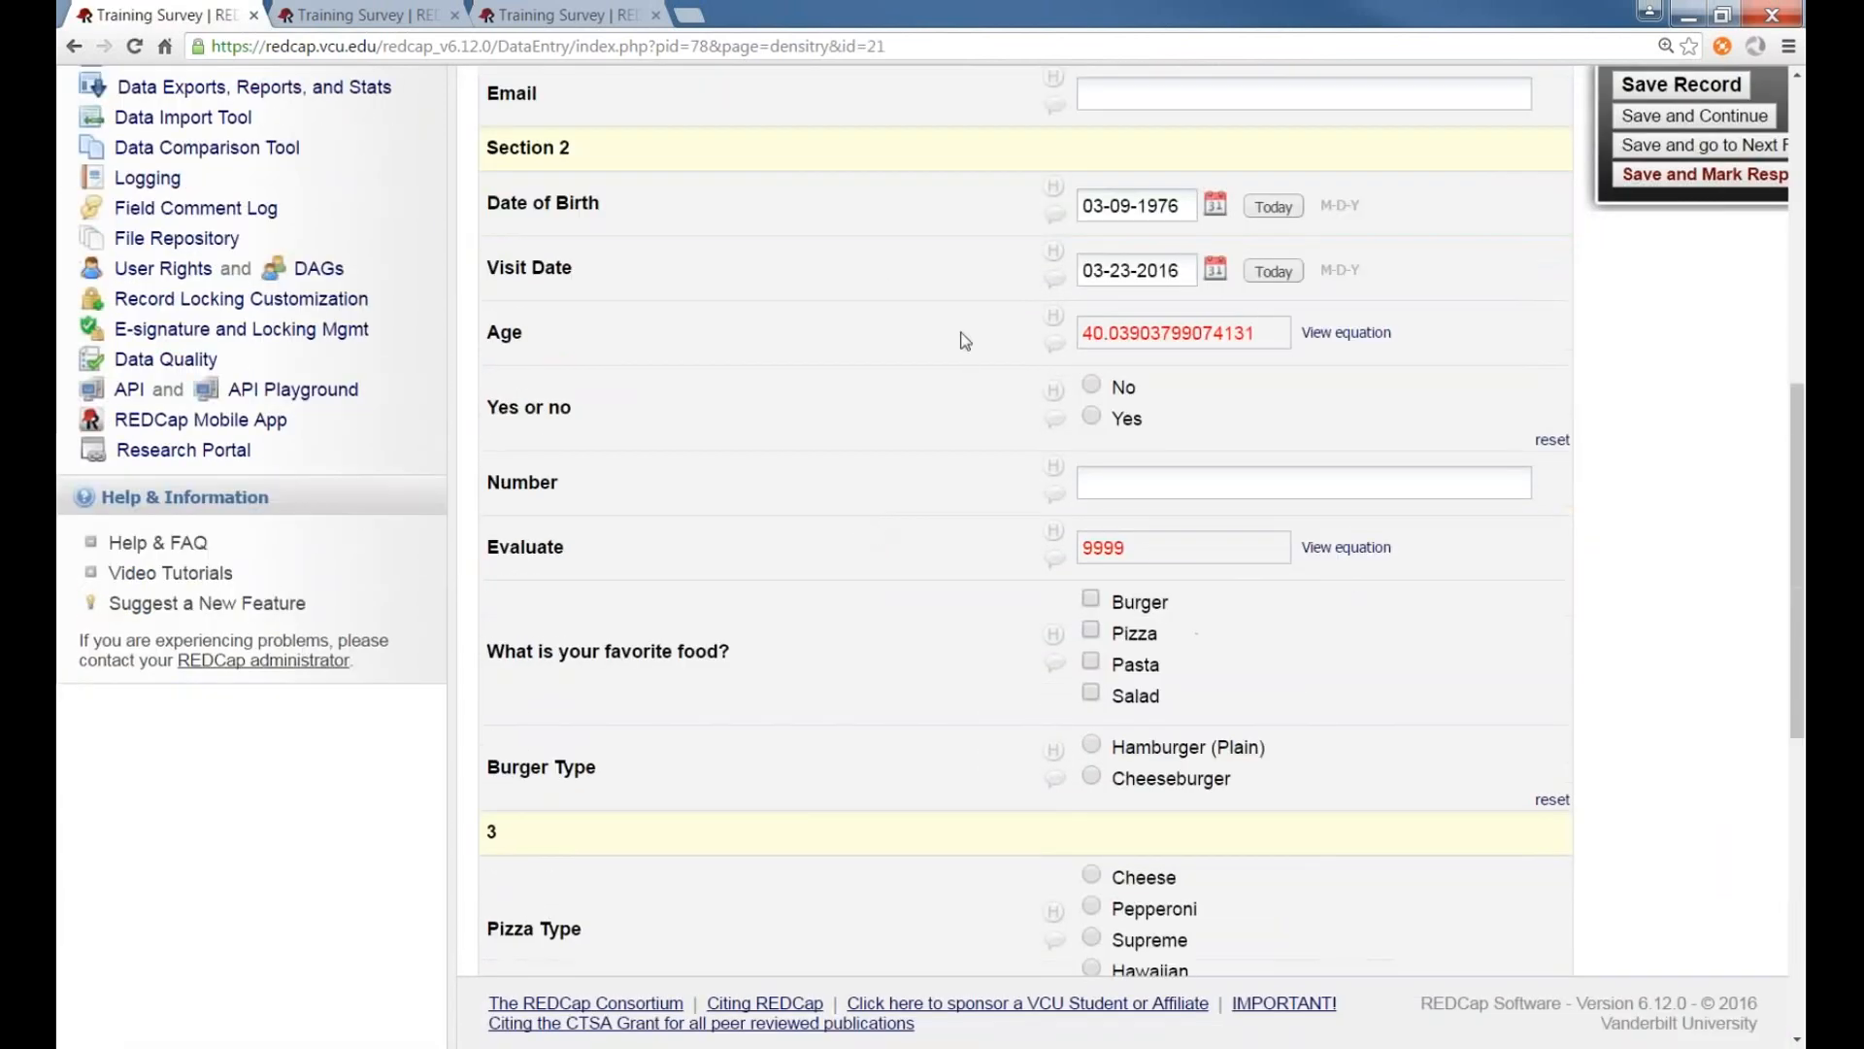
pyautogui.scroll(2, 1026, 458)
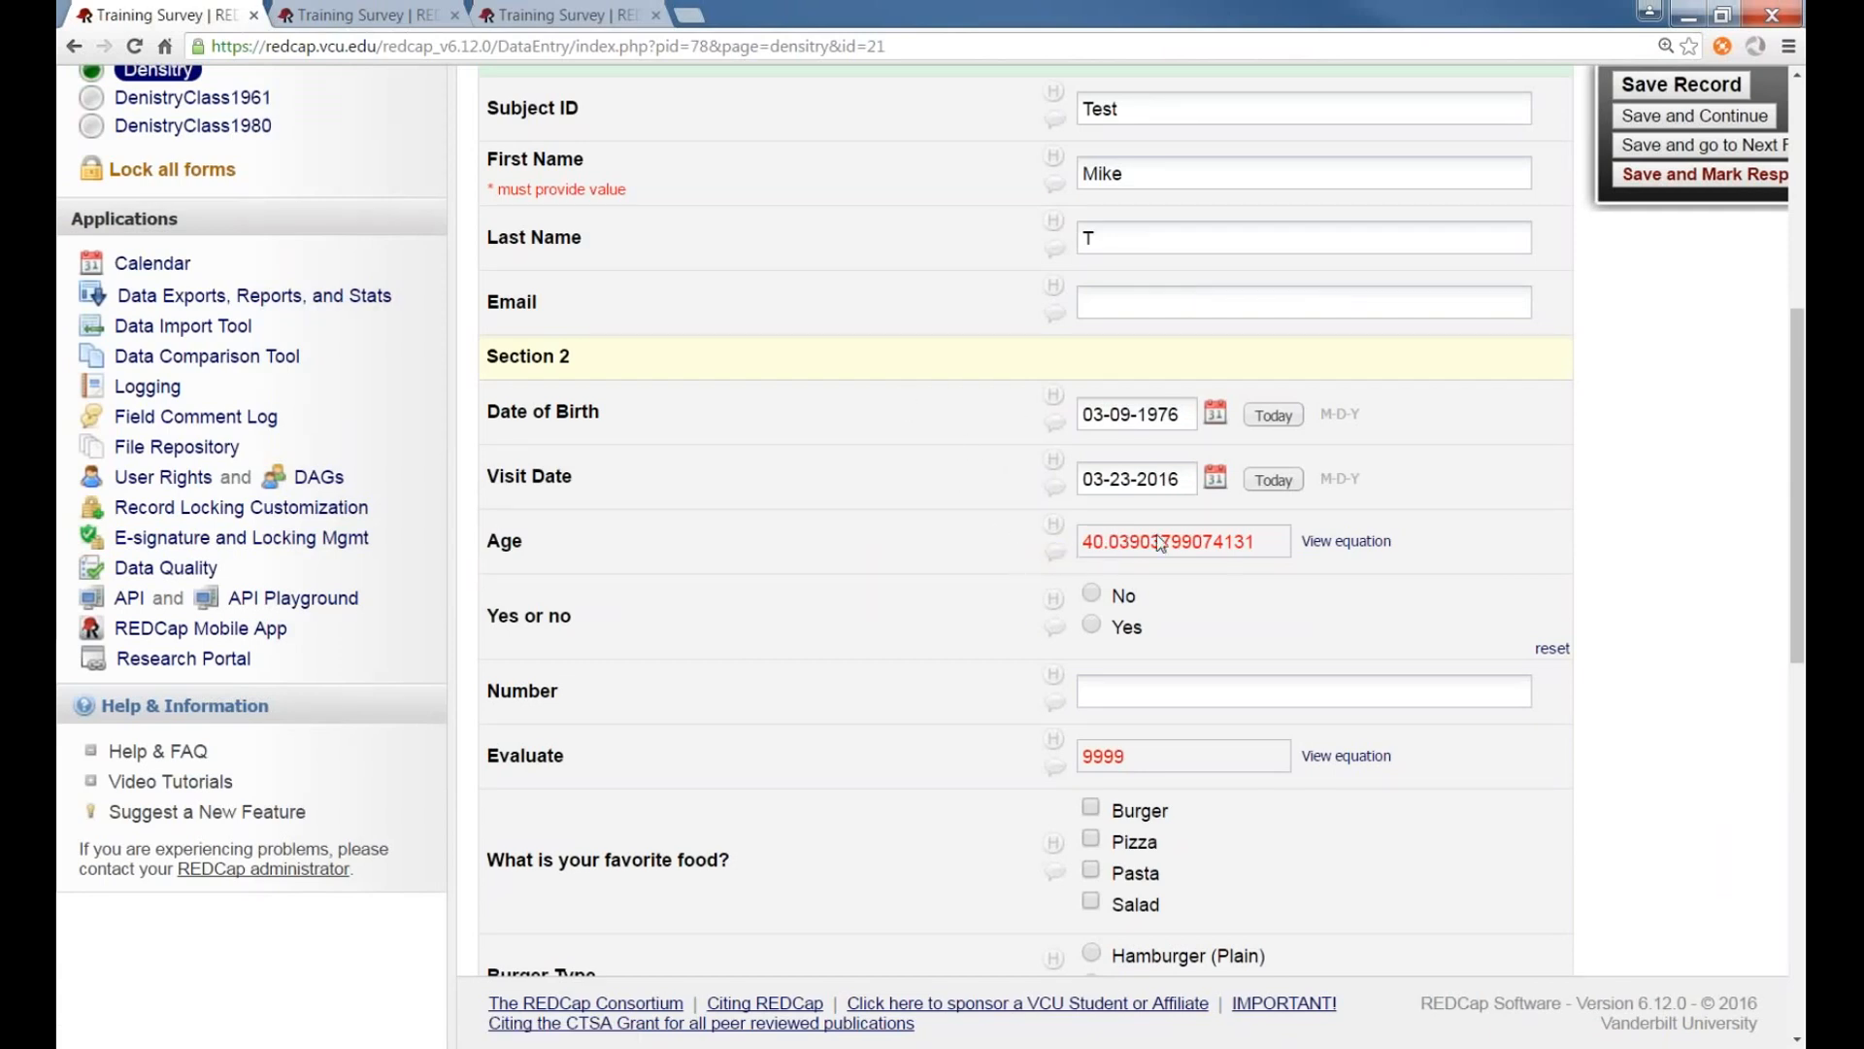
pyautogui.click(1053, 524)
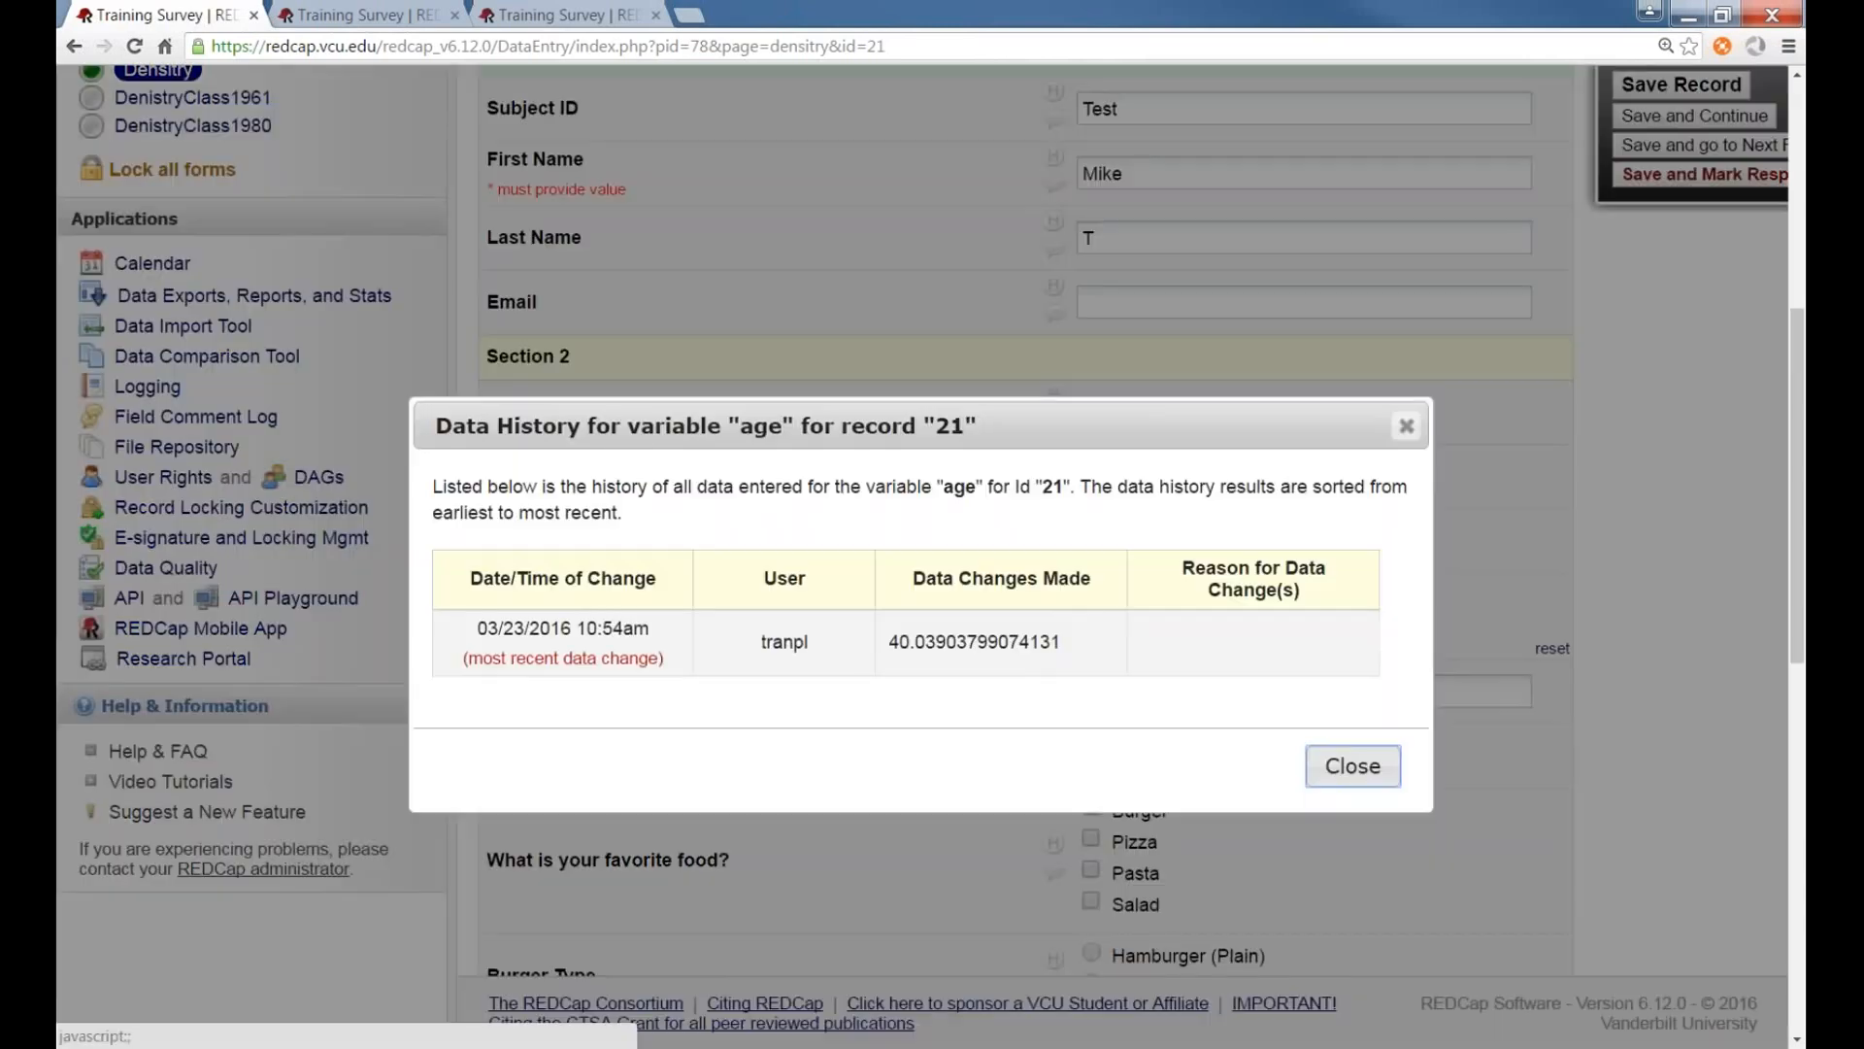
pyautogui.click(1352, 766)
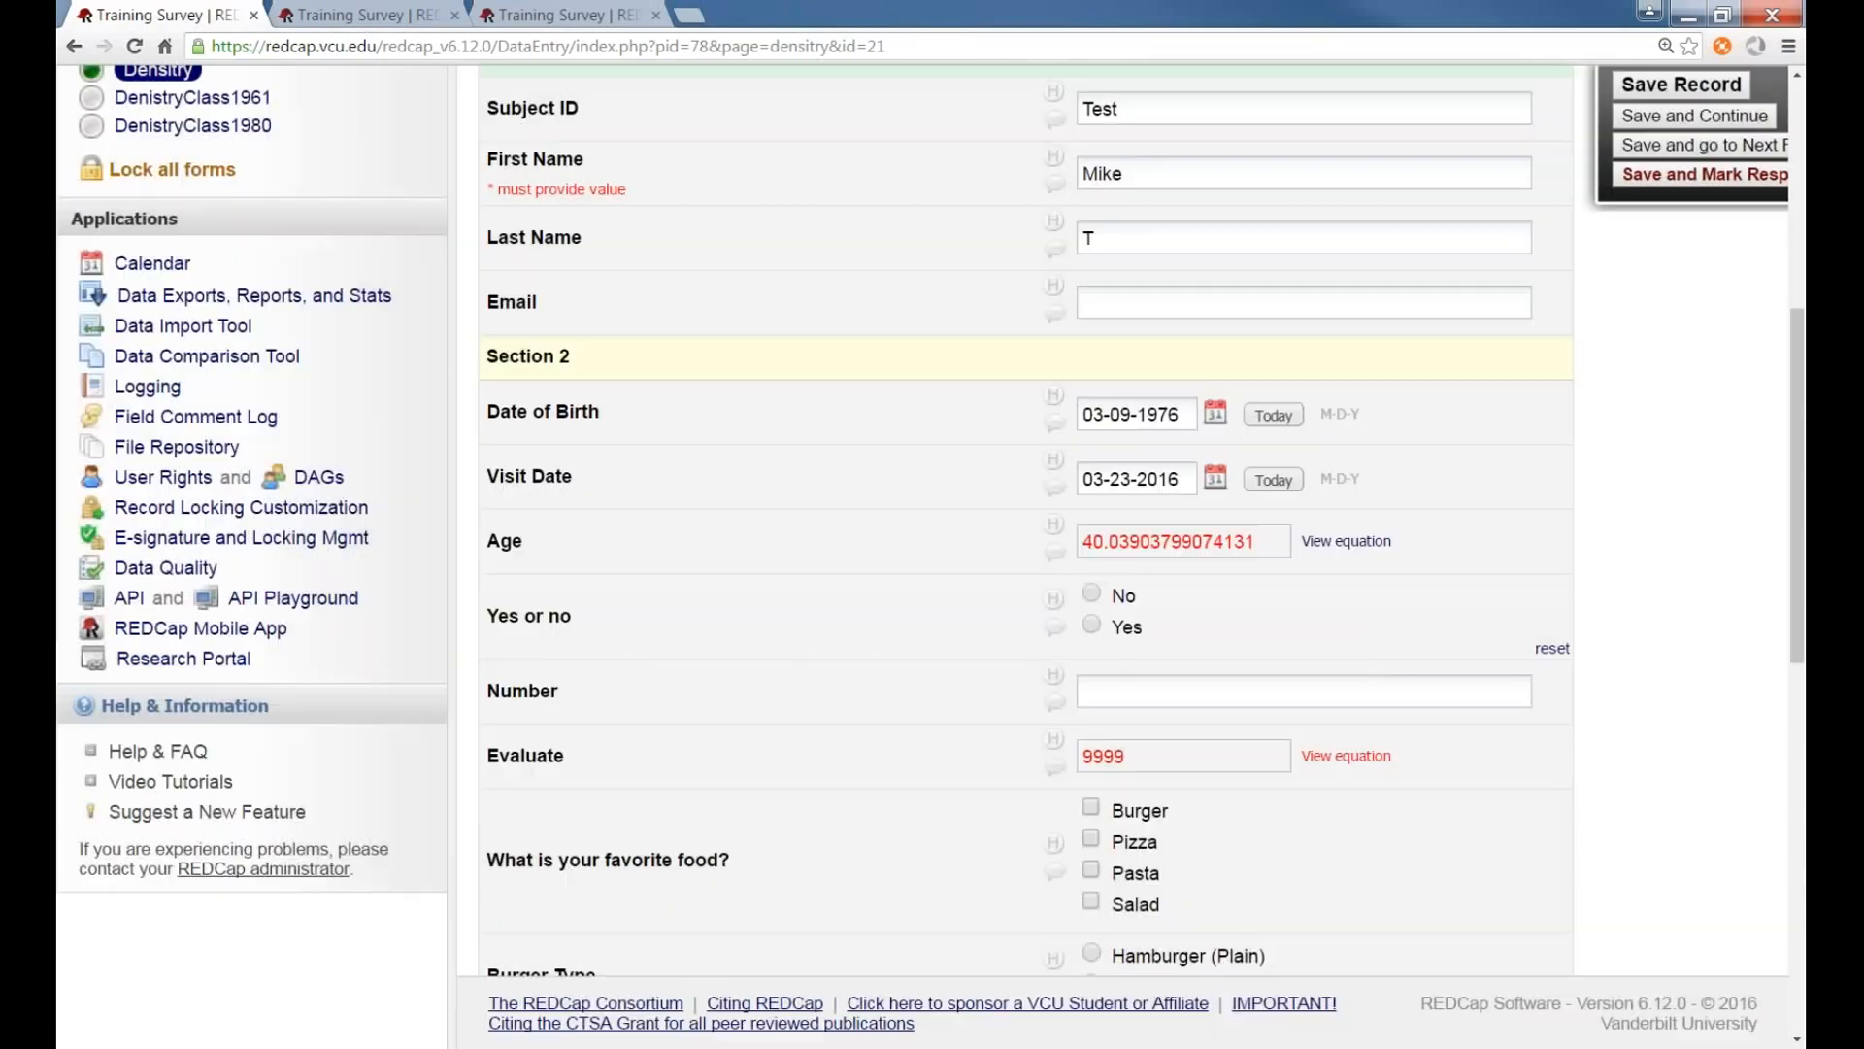
# Open Project Setup to review the optional modules and customizations, then go to User Rights
pyautogui.scroll(6, 1009, 534)
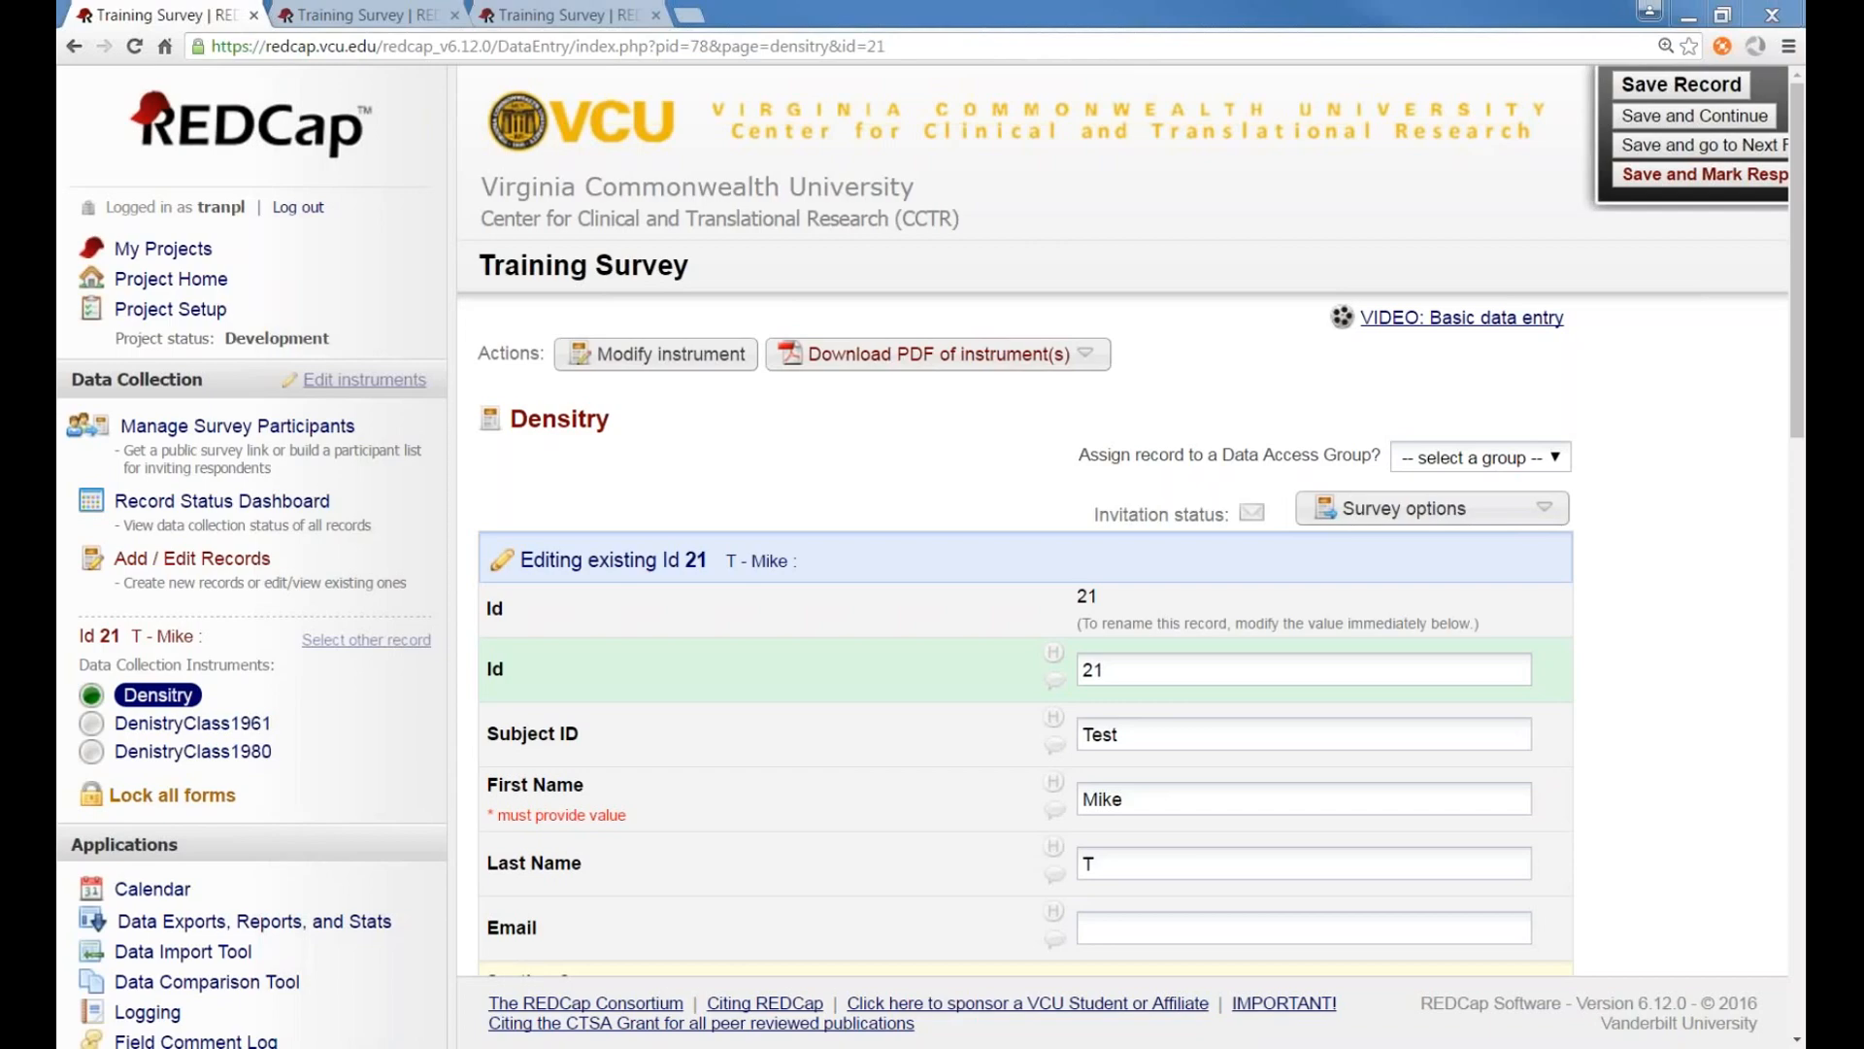
pyautogui.click(170, 309)
pyautogui.scroll(-4, 841, 497)
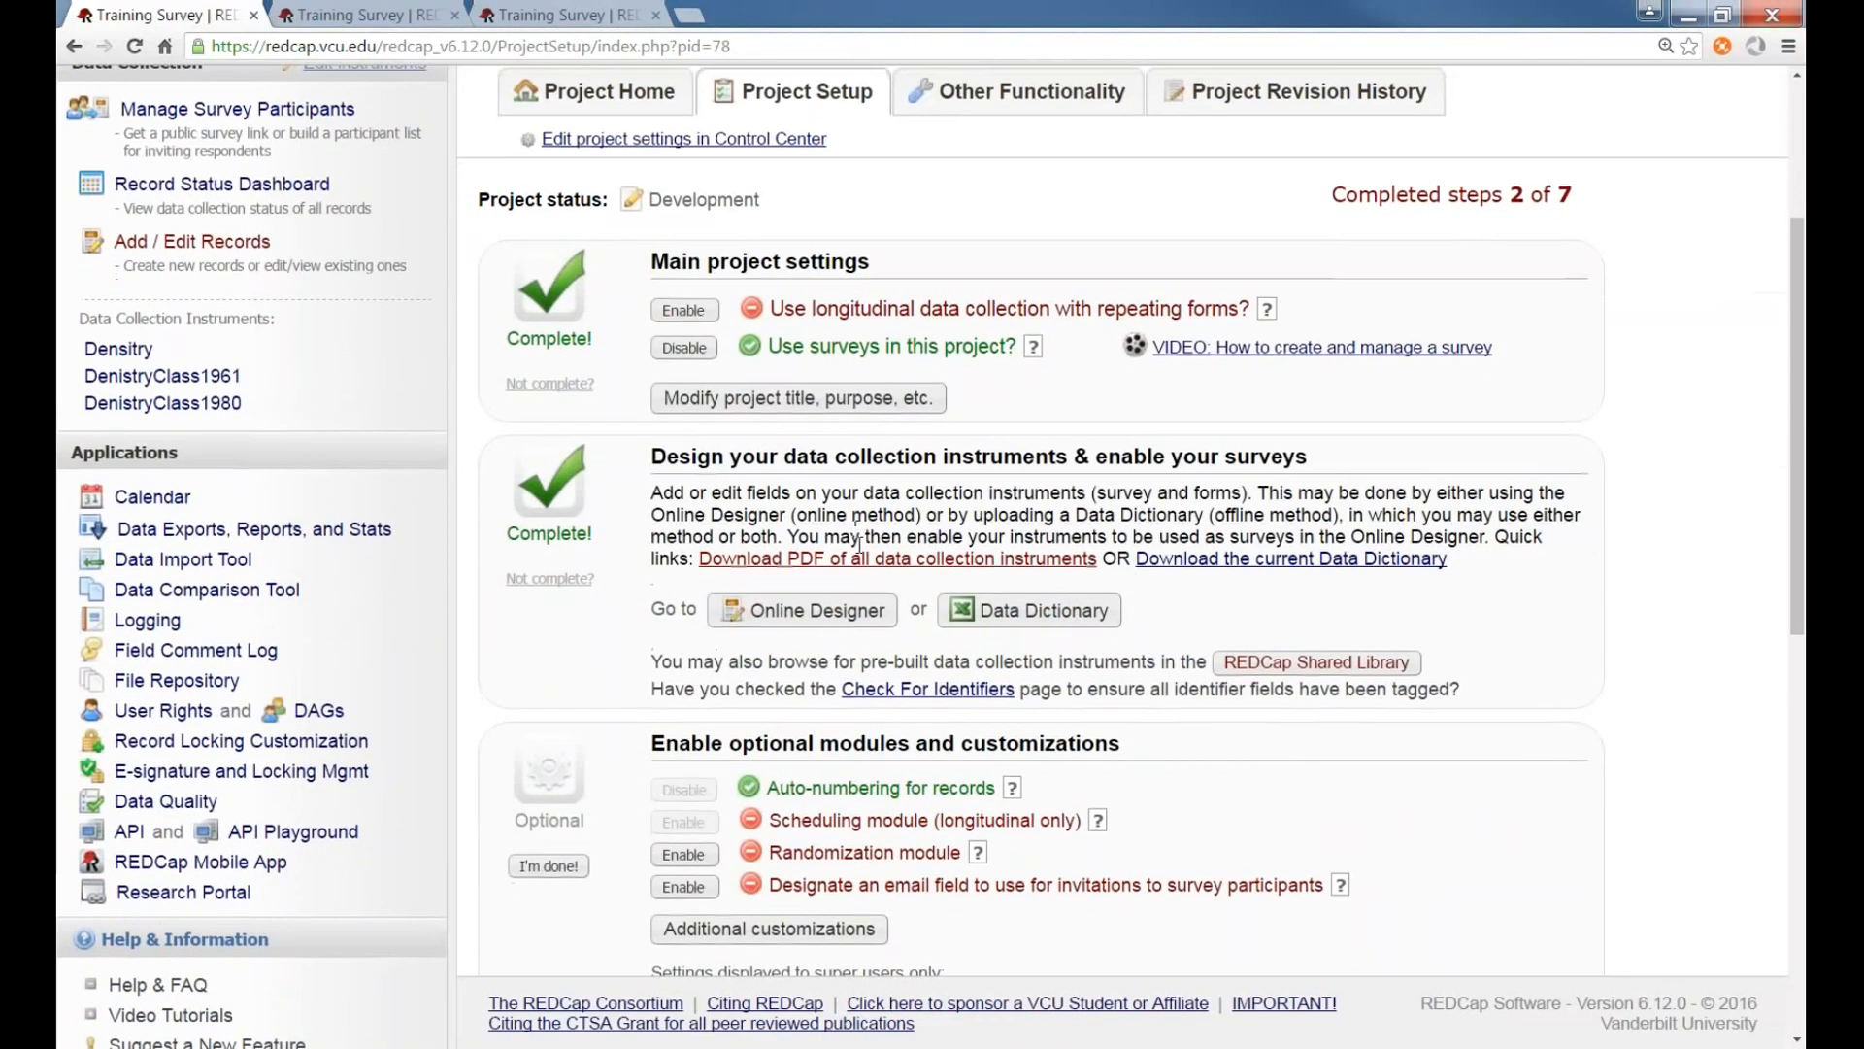
pyautogui.click(769, 829)
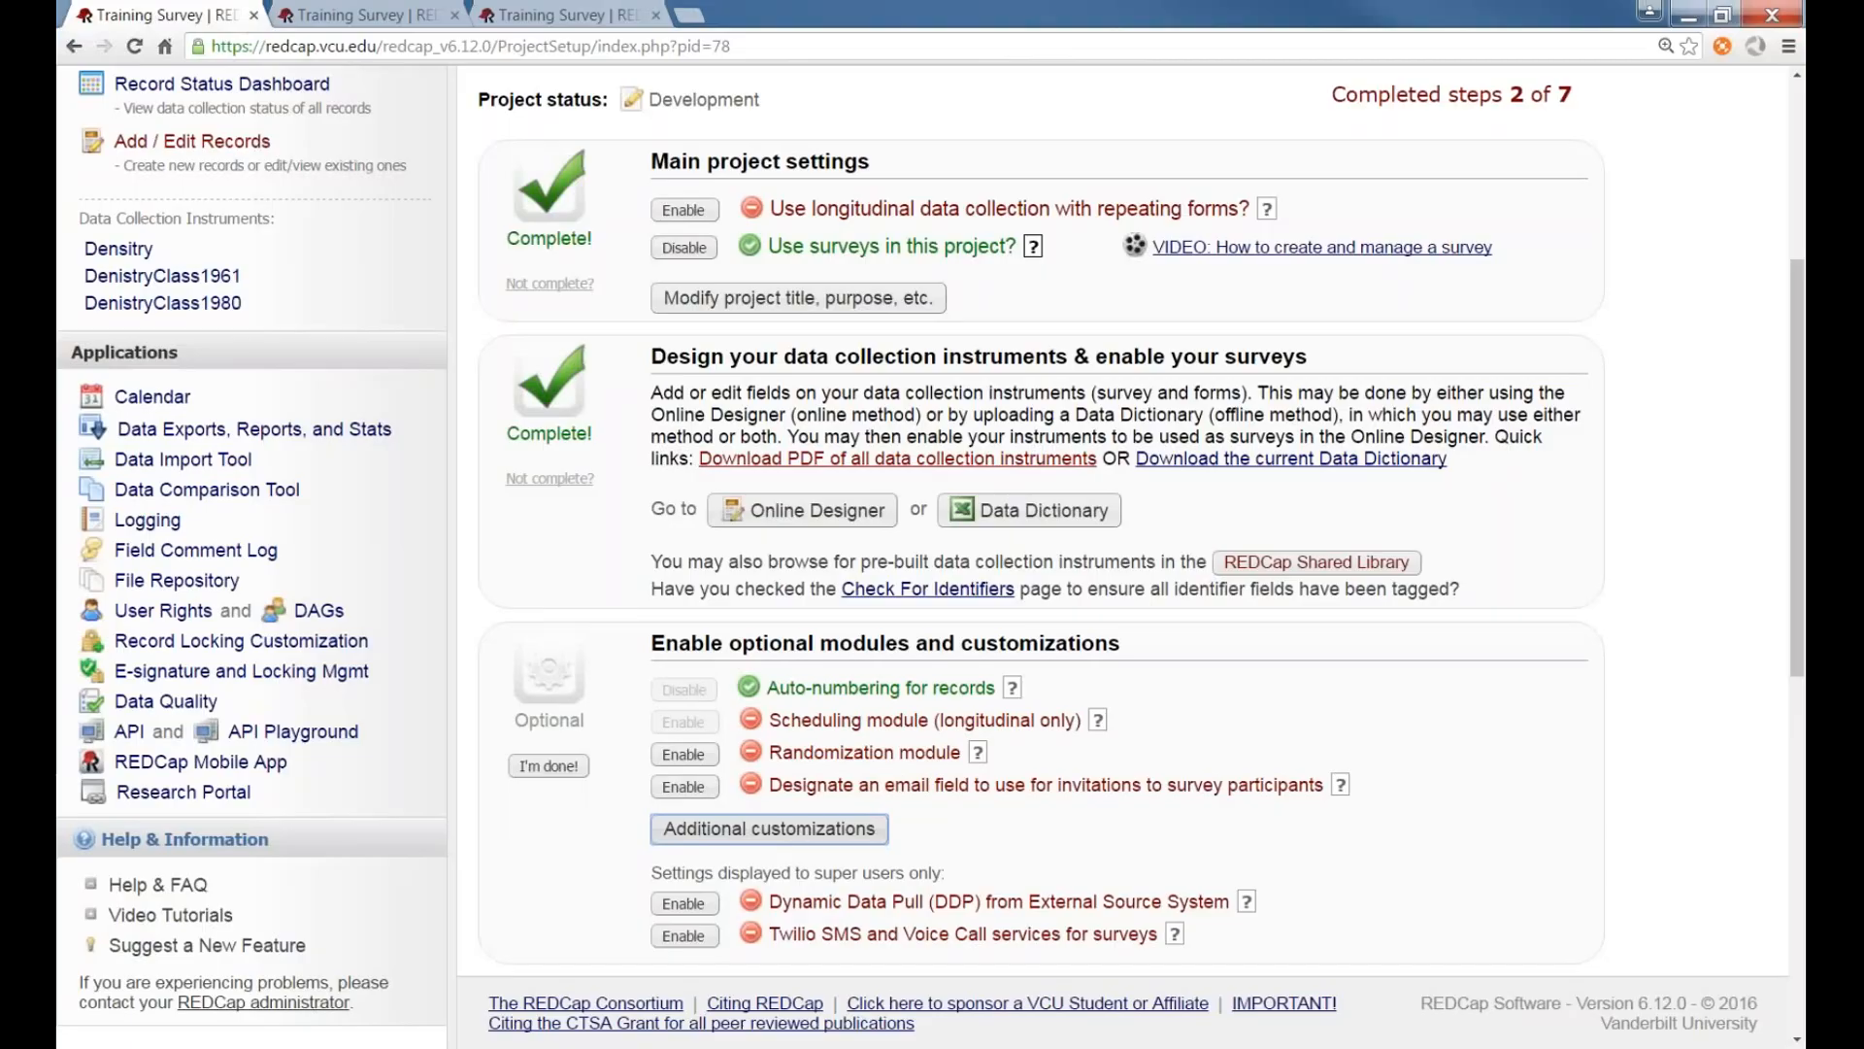
pyautogui.click(635, 494)
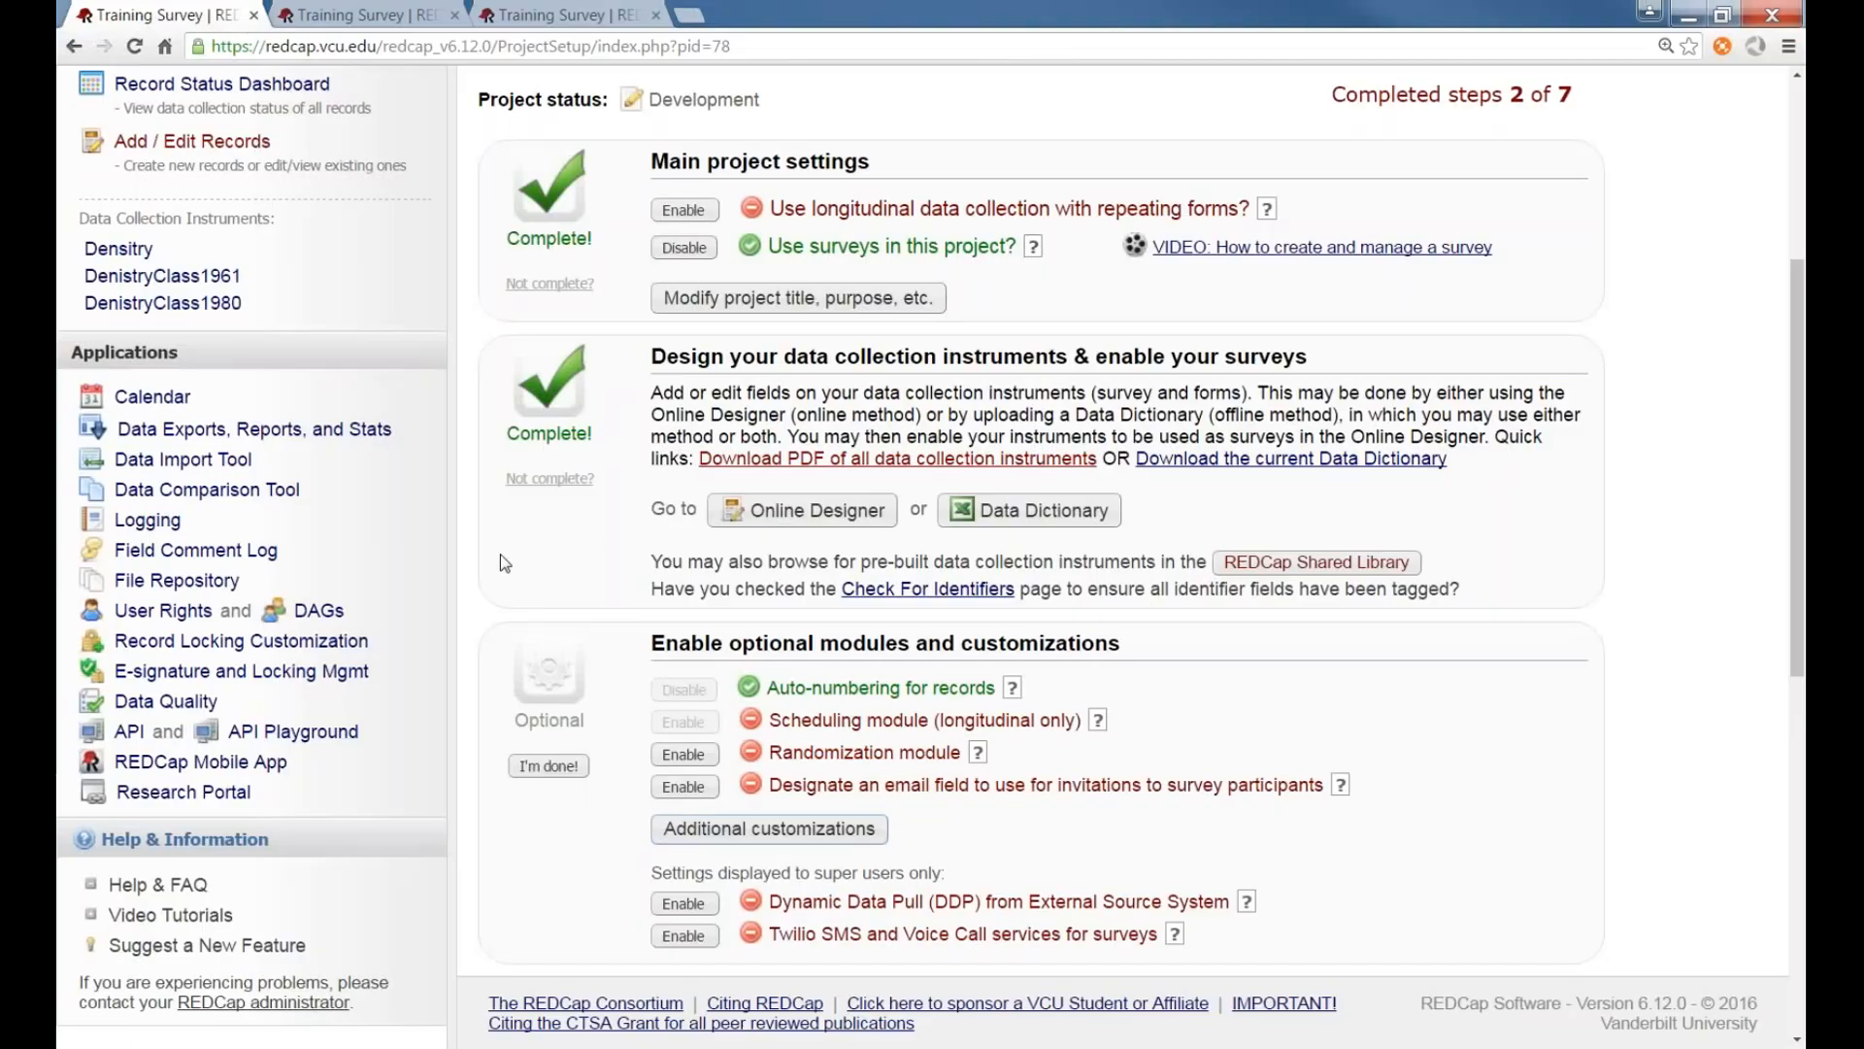
pyautogui.scroll(-1, 497, 555)
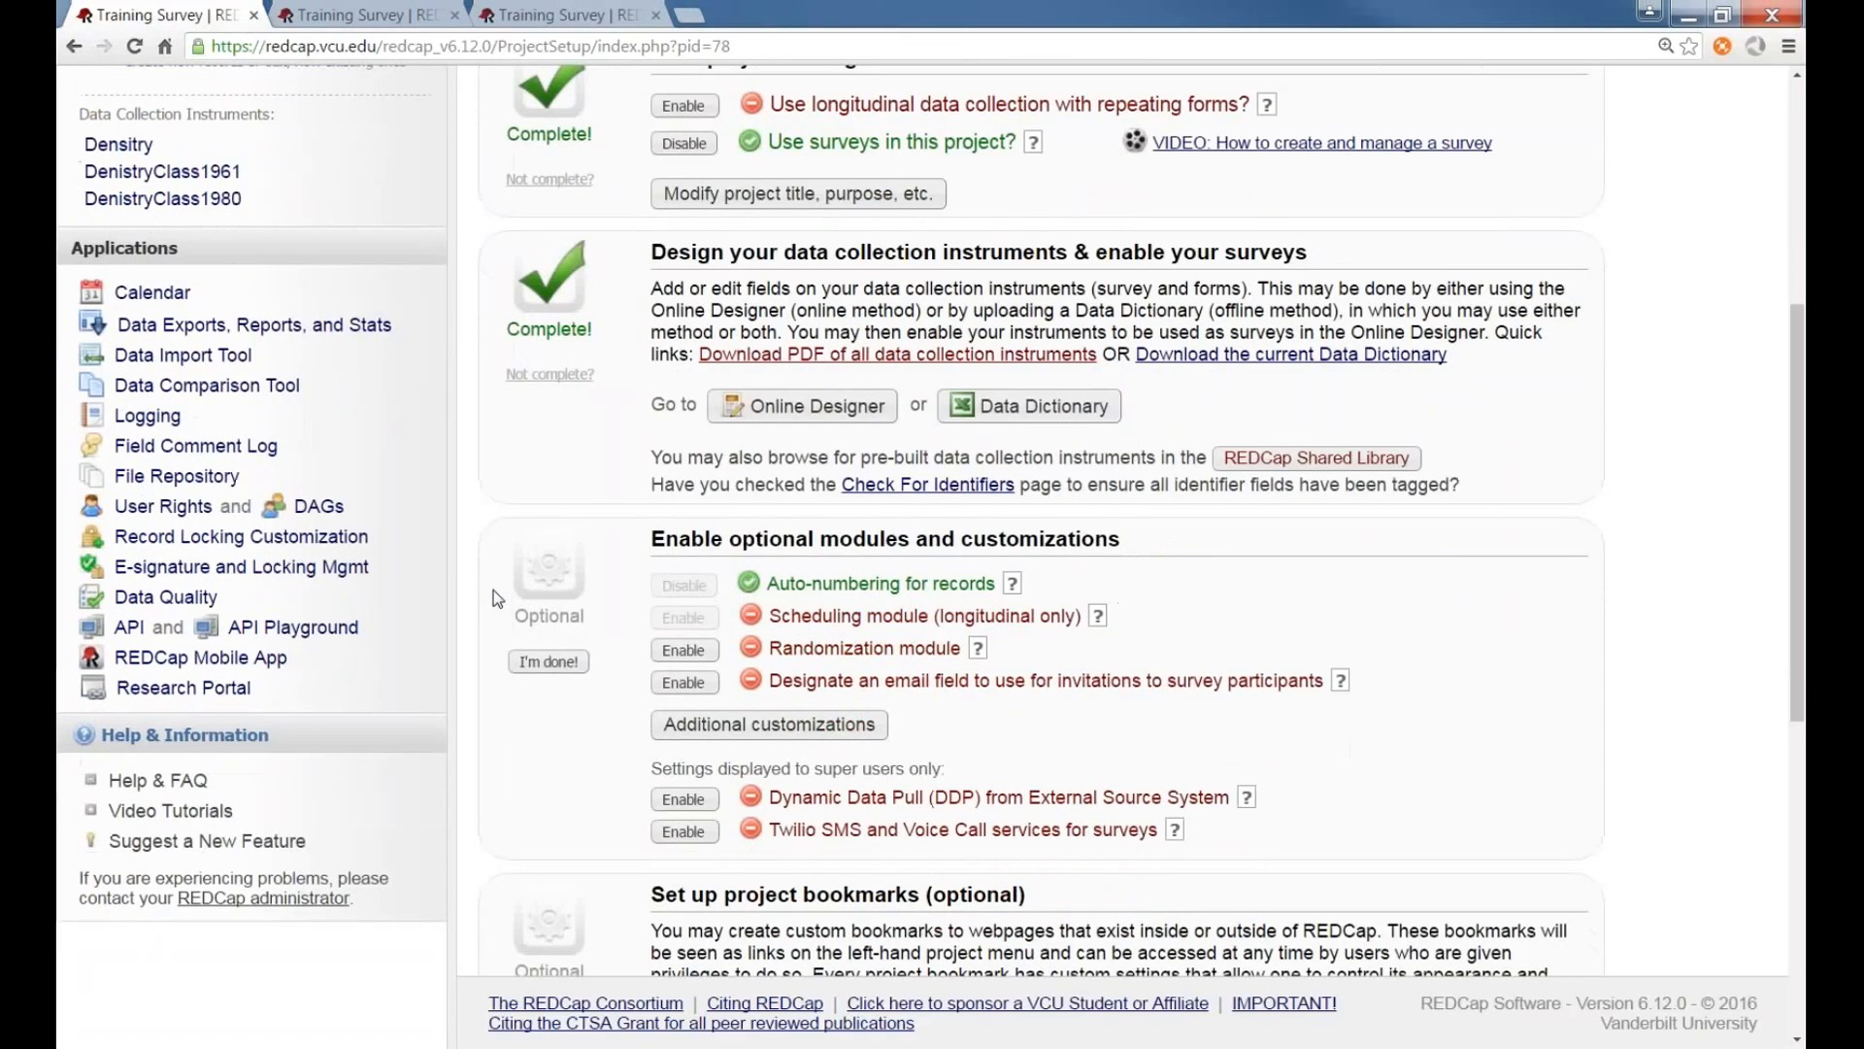
pyautogui.scroll(1, 497, 599)
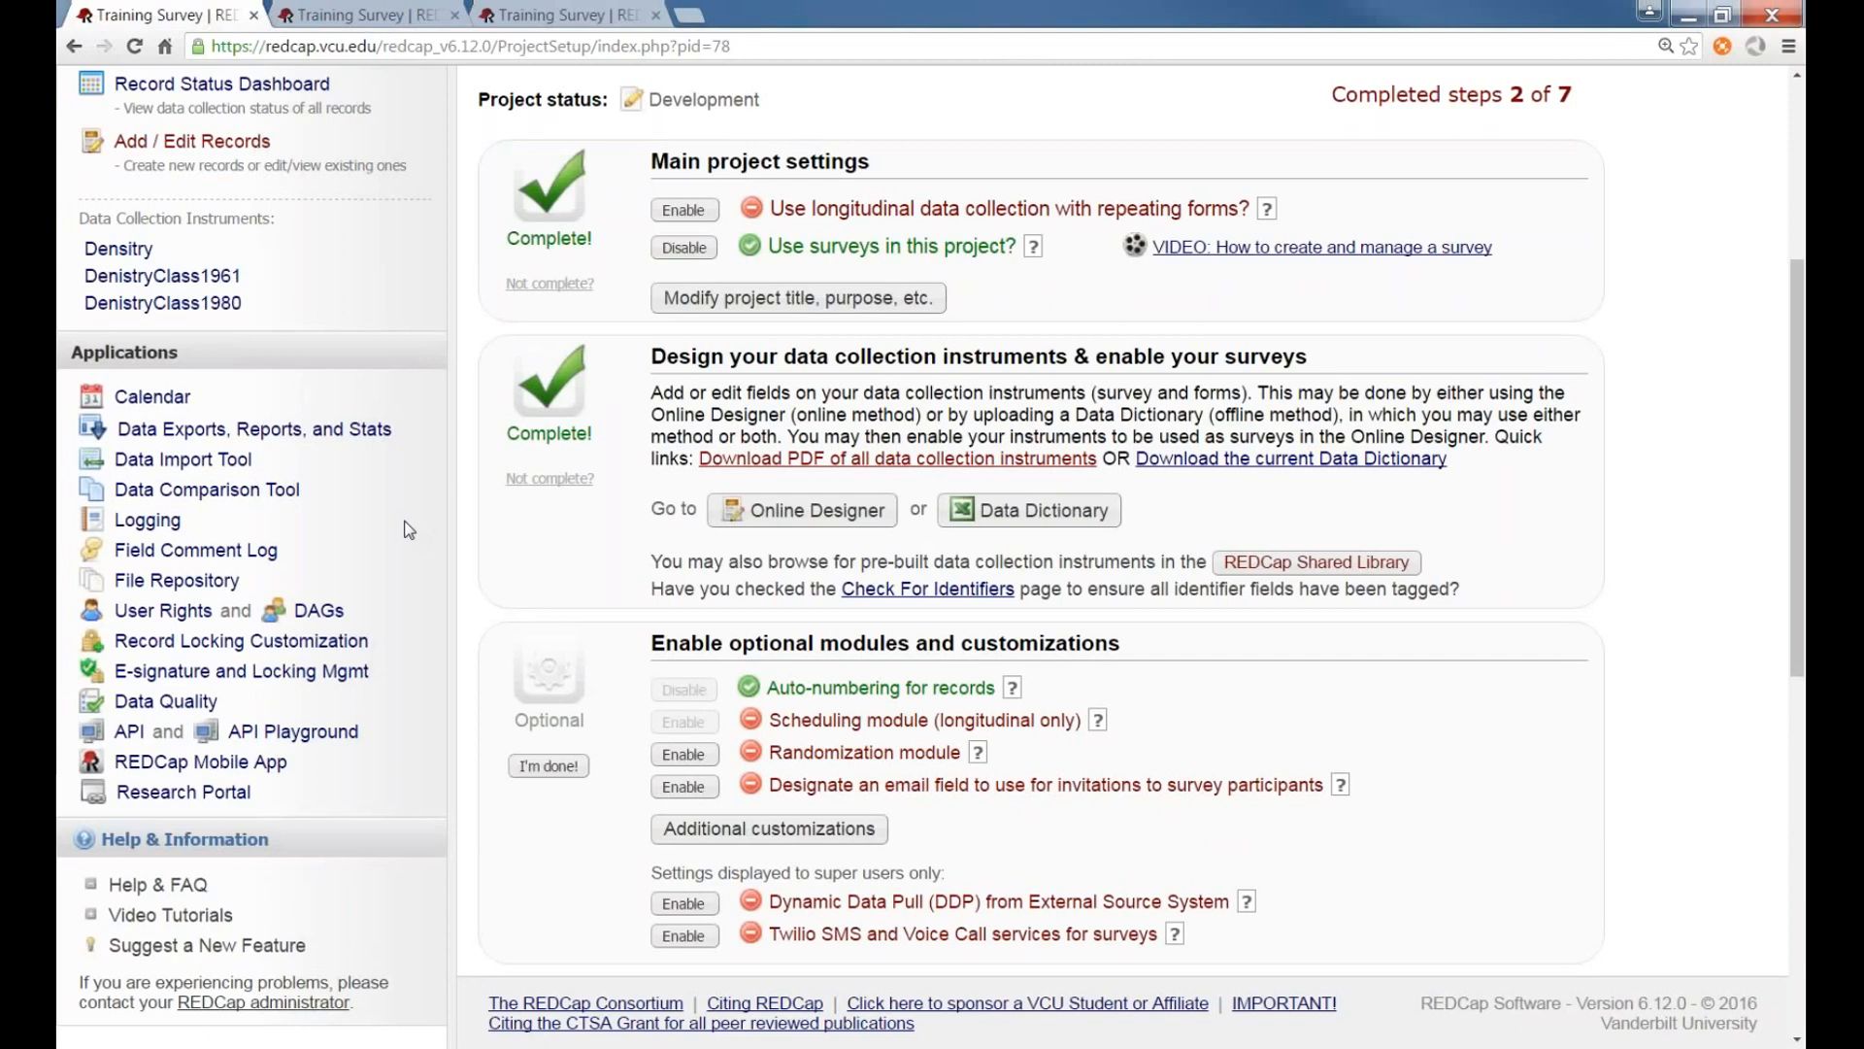
pyautogui.click(180, 612)
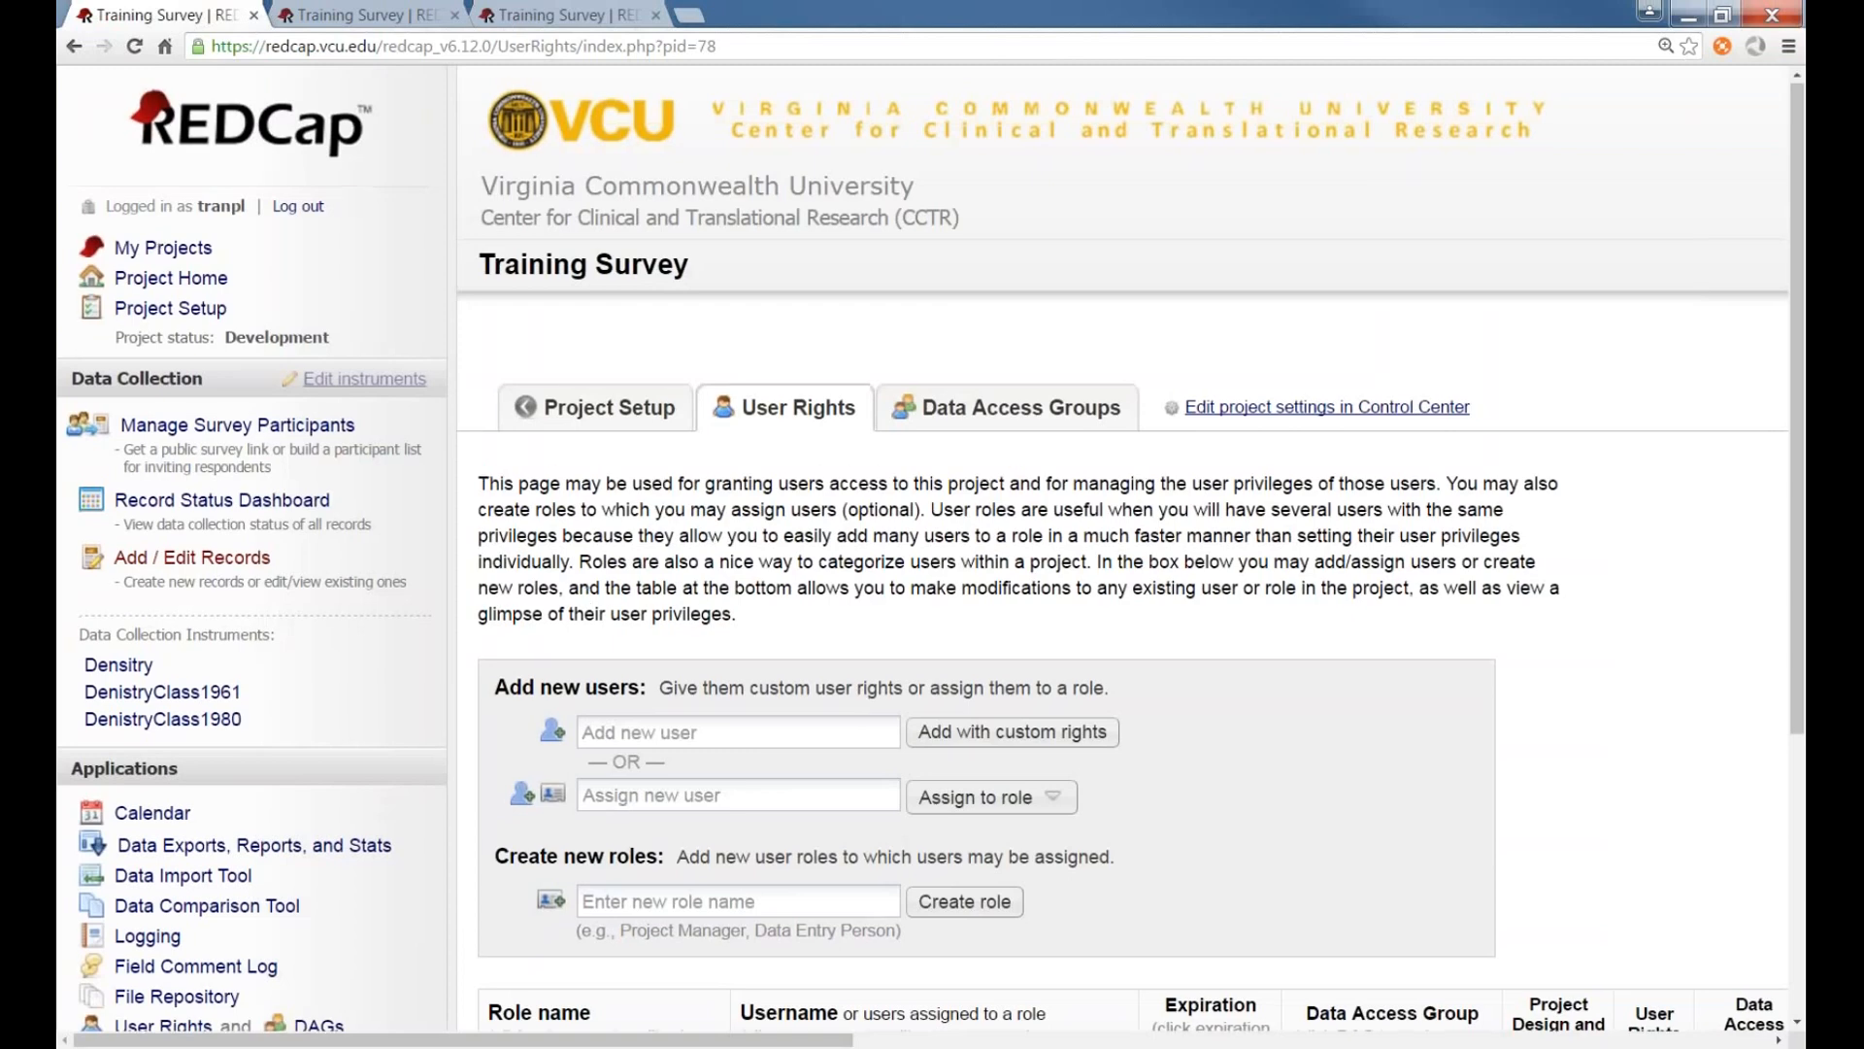
# Add a new project user by username with custom rights, keeping the default privileges
pyautogui.scroll(-3, 480, 629)
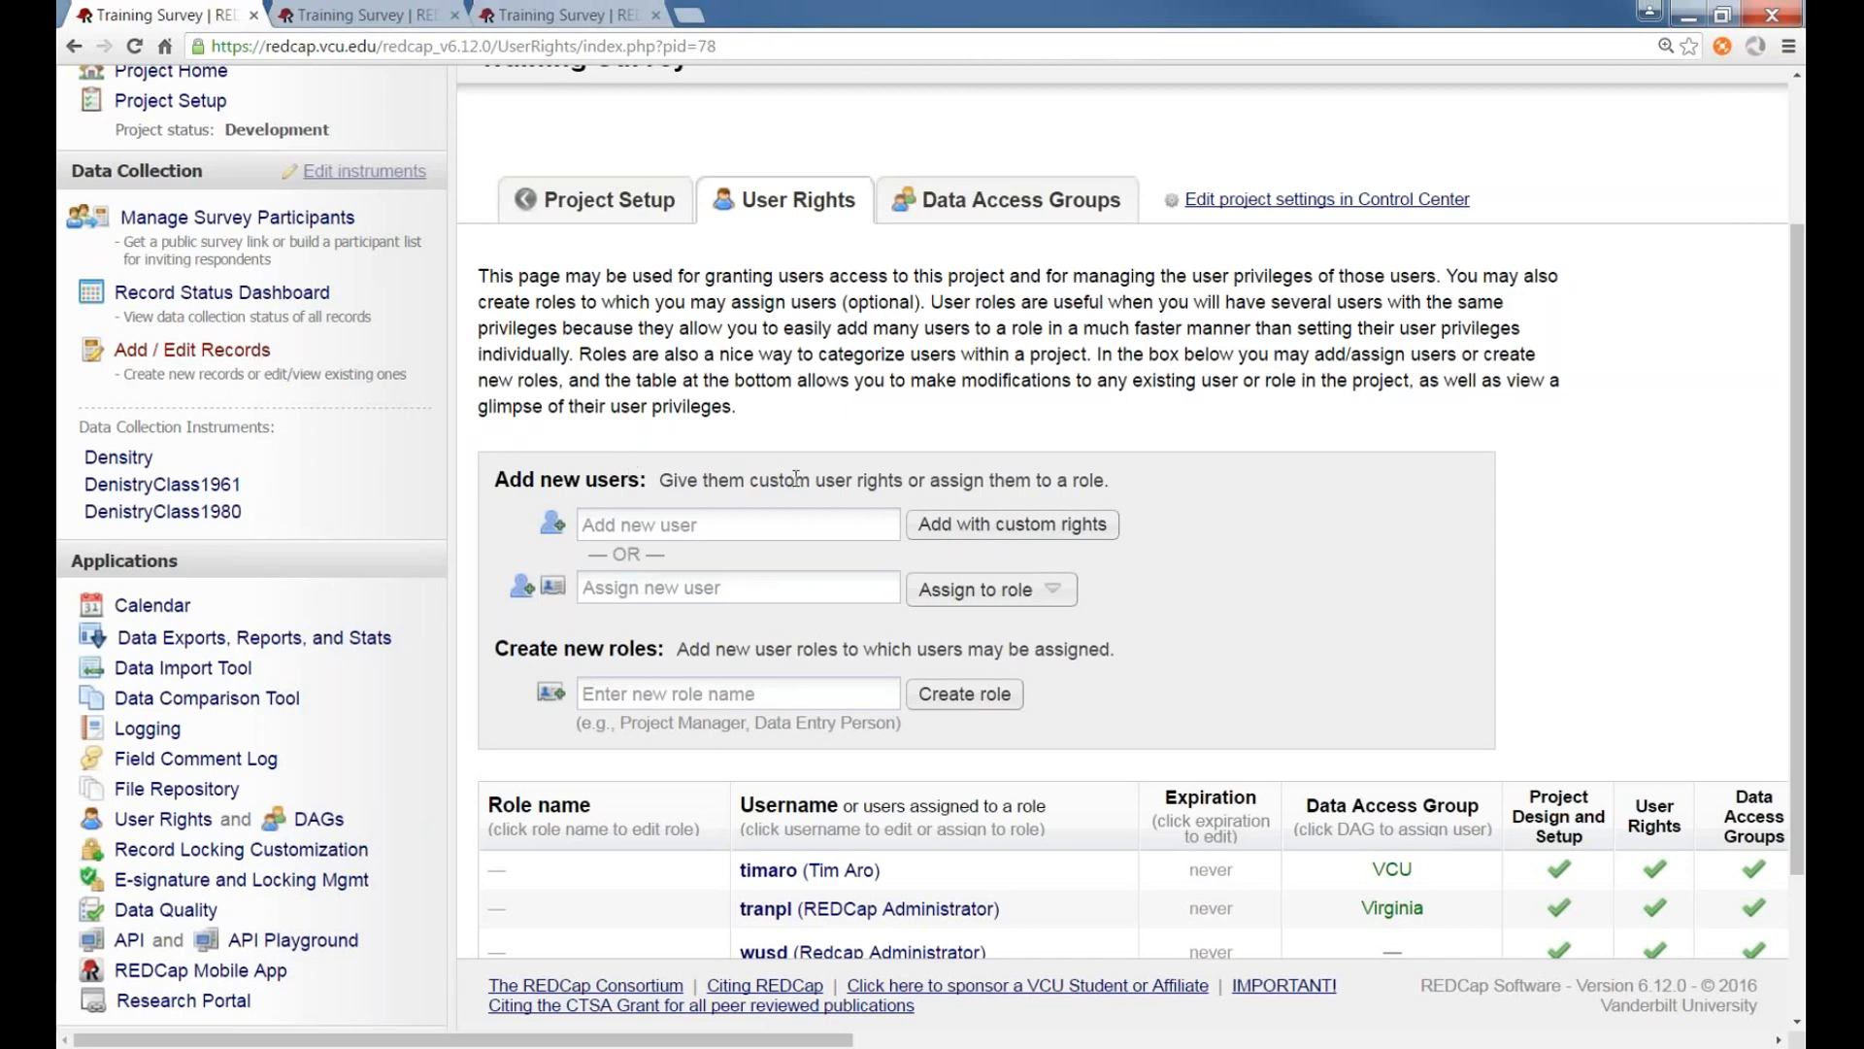
pyautogui.scroll(-2, 798, 456)
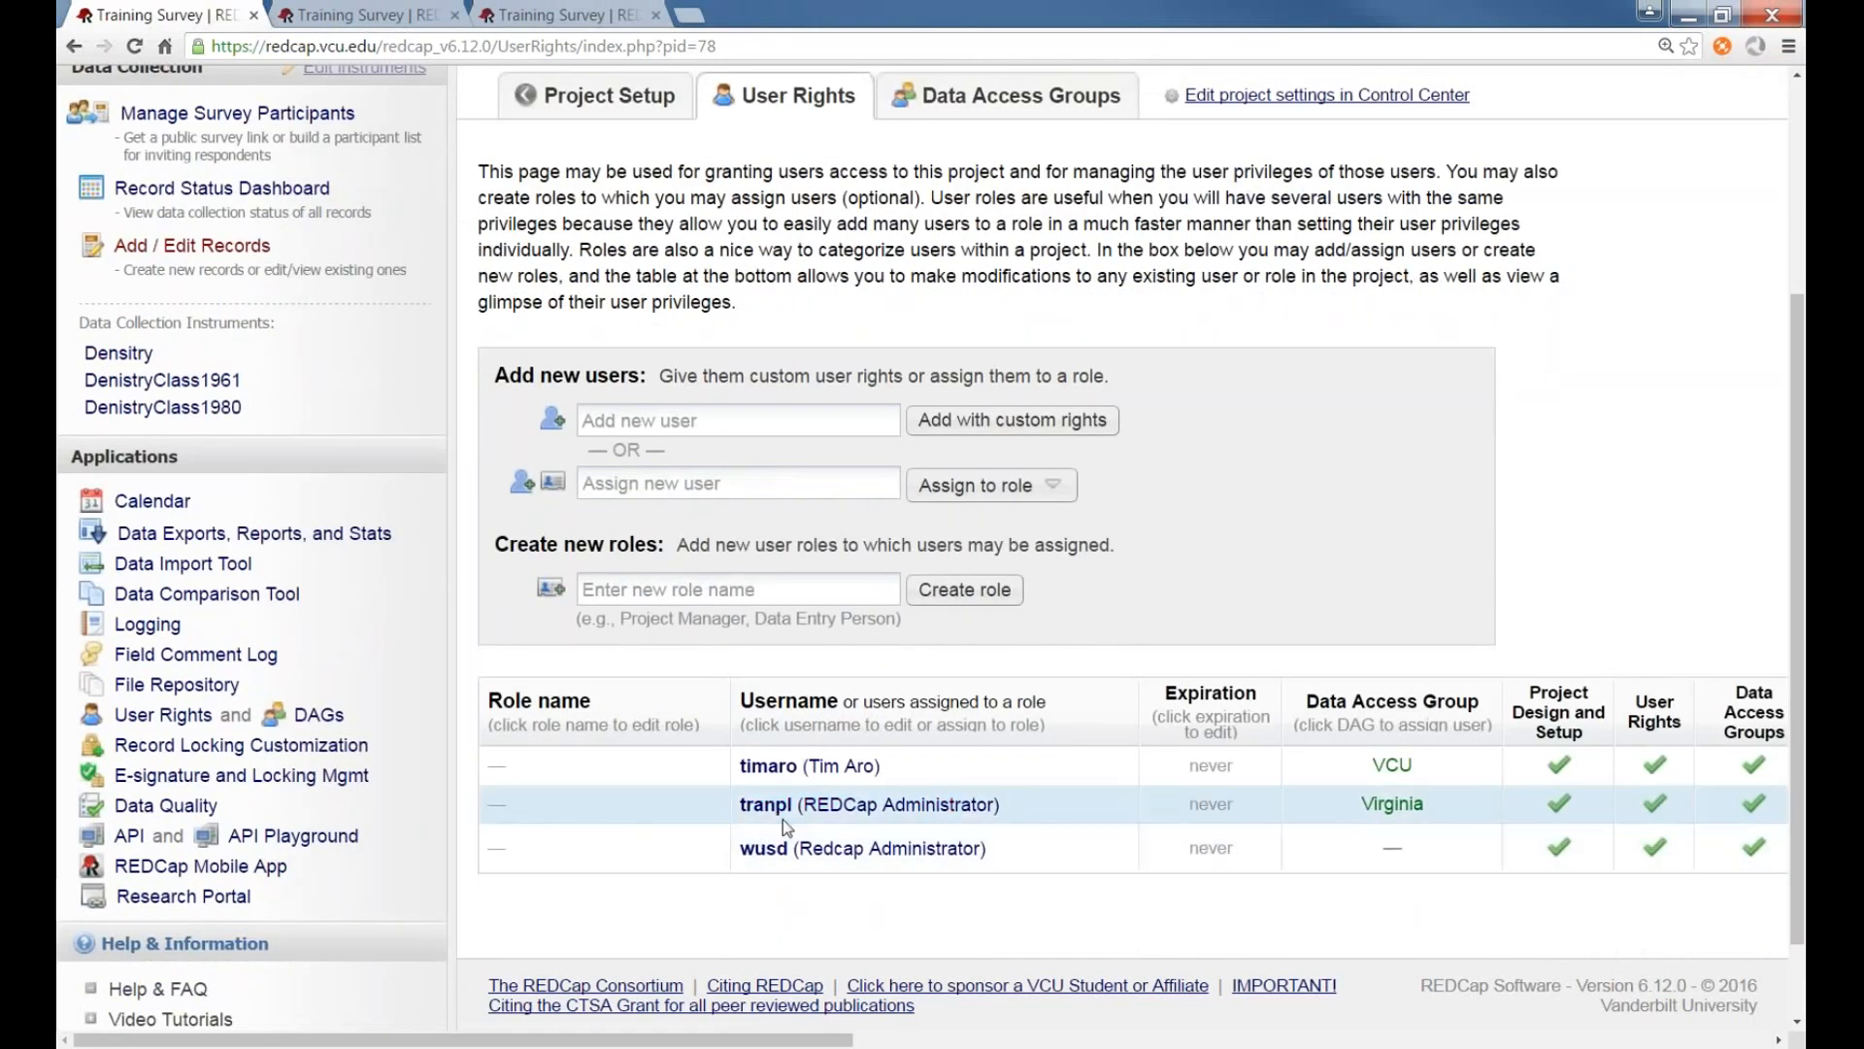
pyautogui.scroll(1, 719, 651)
pyautogui.click(680, 526)
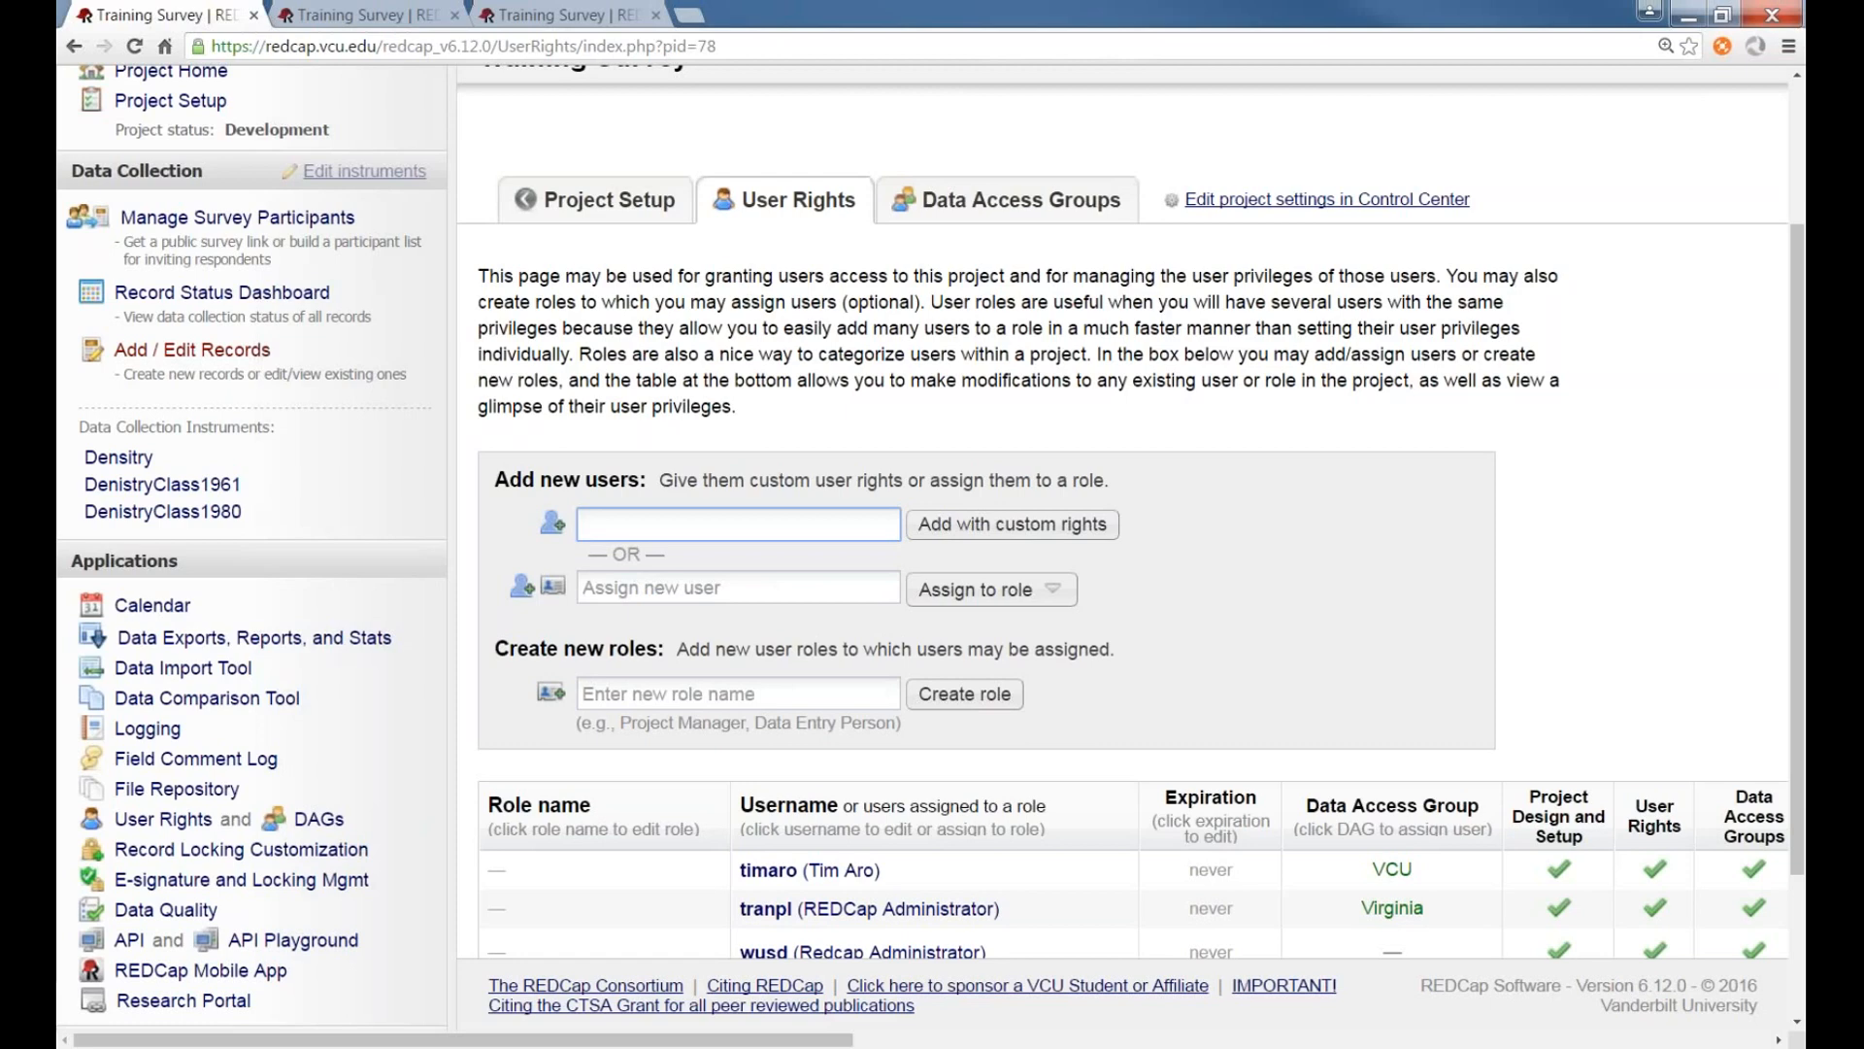
pyautogui.click(990, 524)
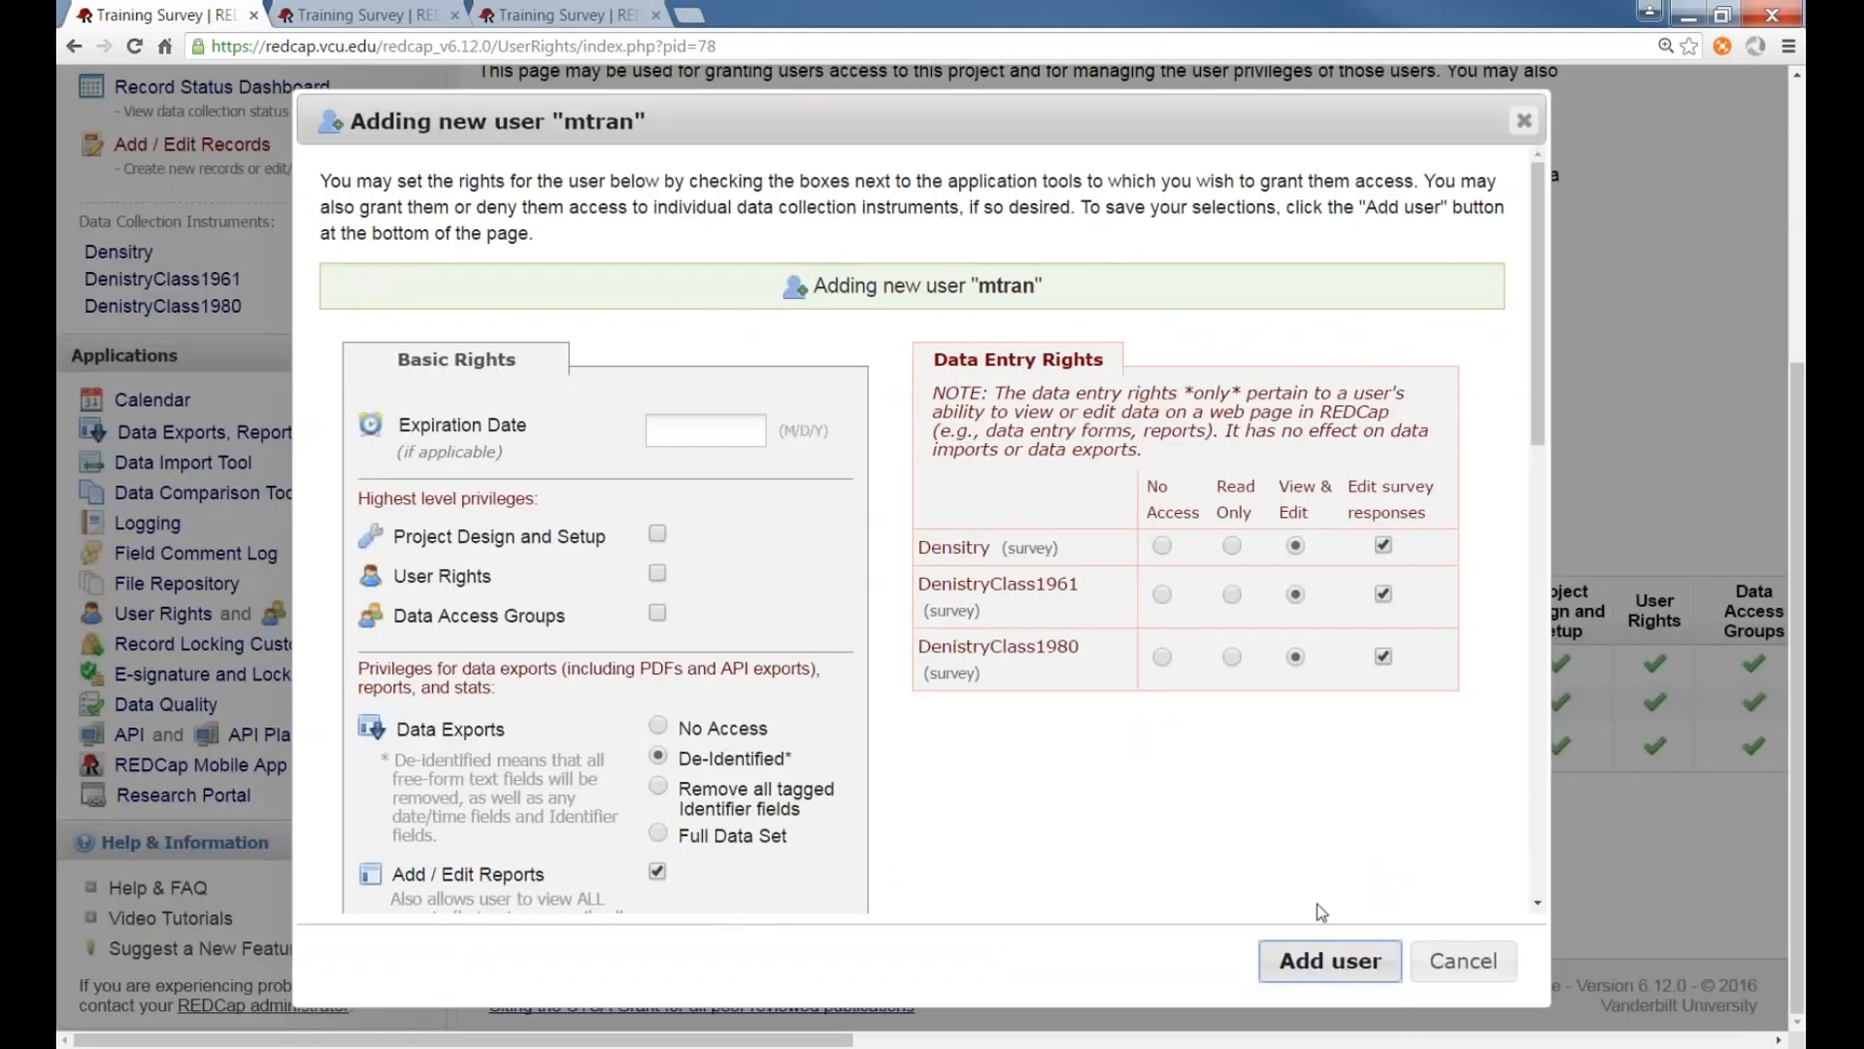
pyautogui.click(1318, 963)
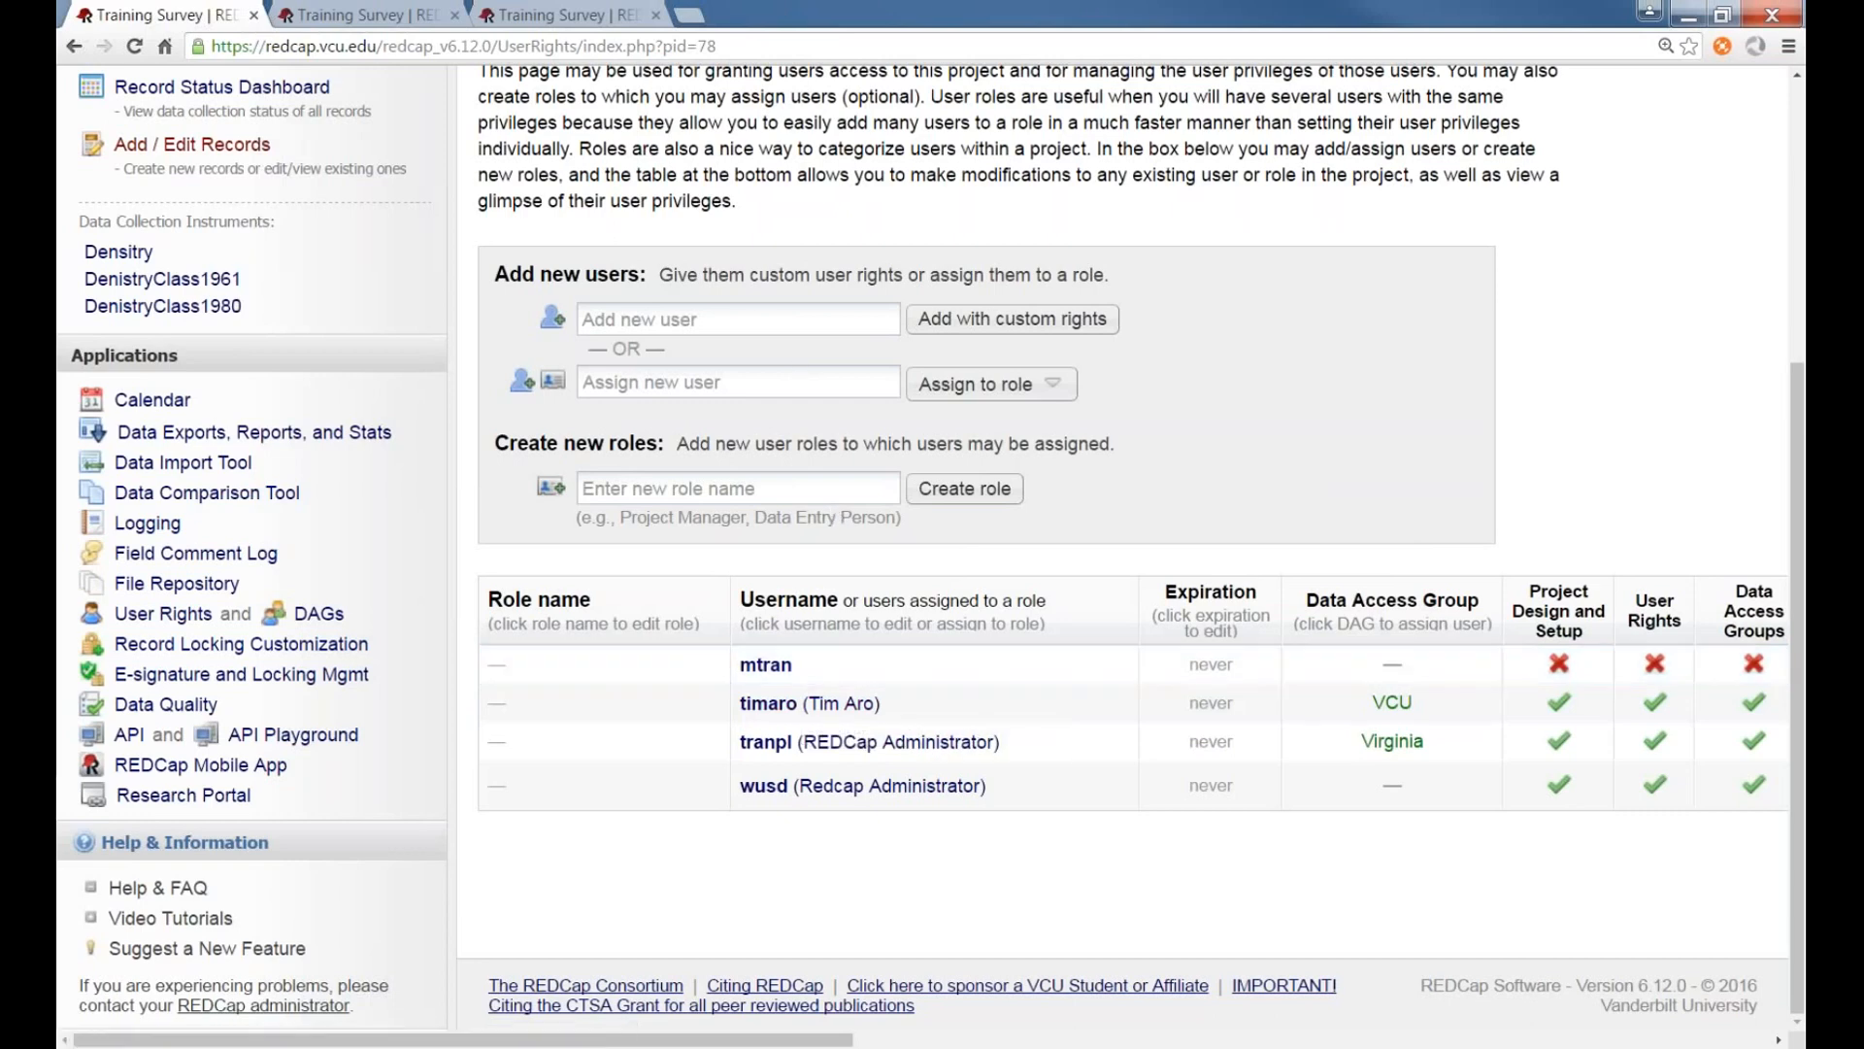
# Add another project user by e-mail address with custom rights and the default privileges
pyautogui.click(760, 320)
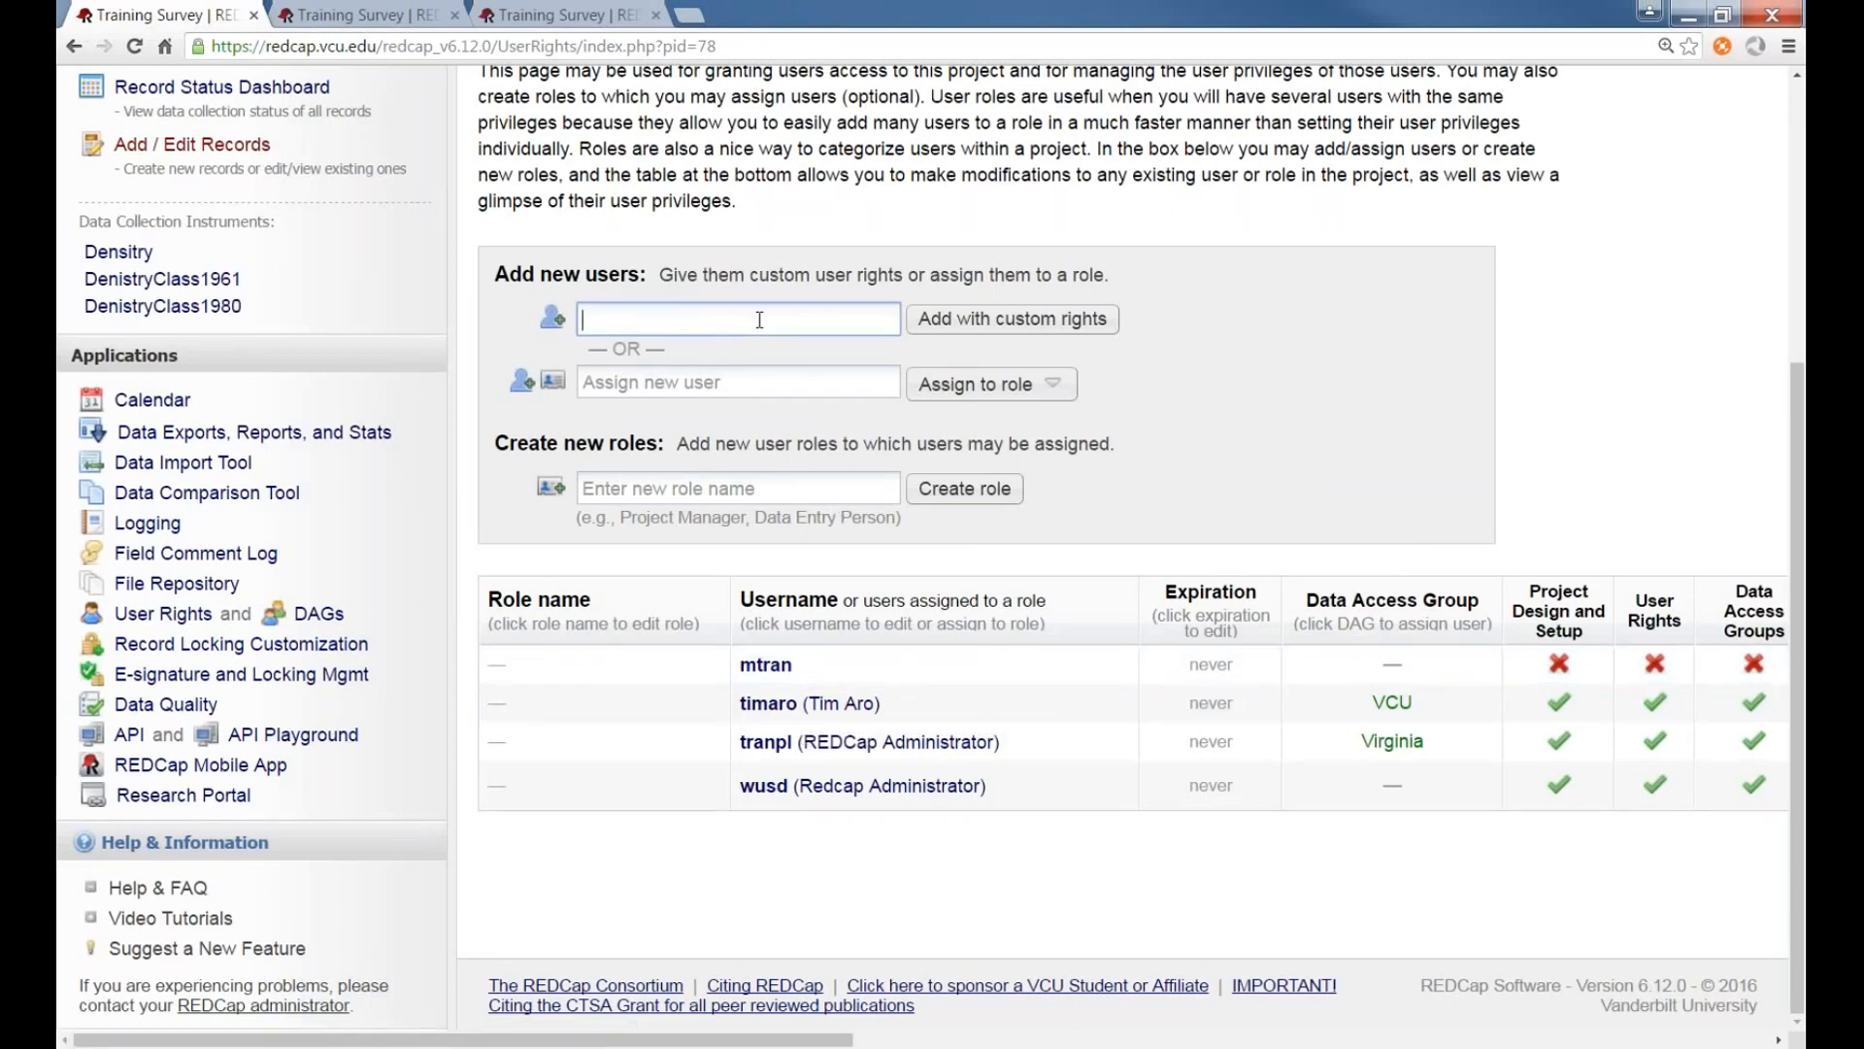
pyautogui.click(1011, 319)
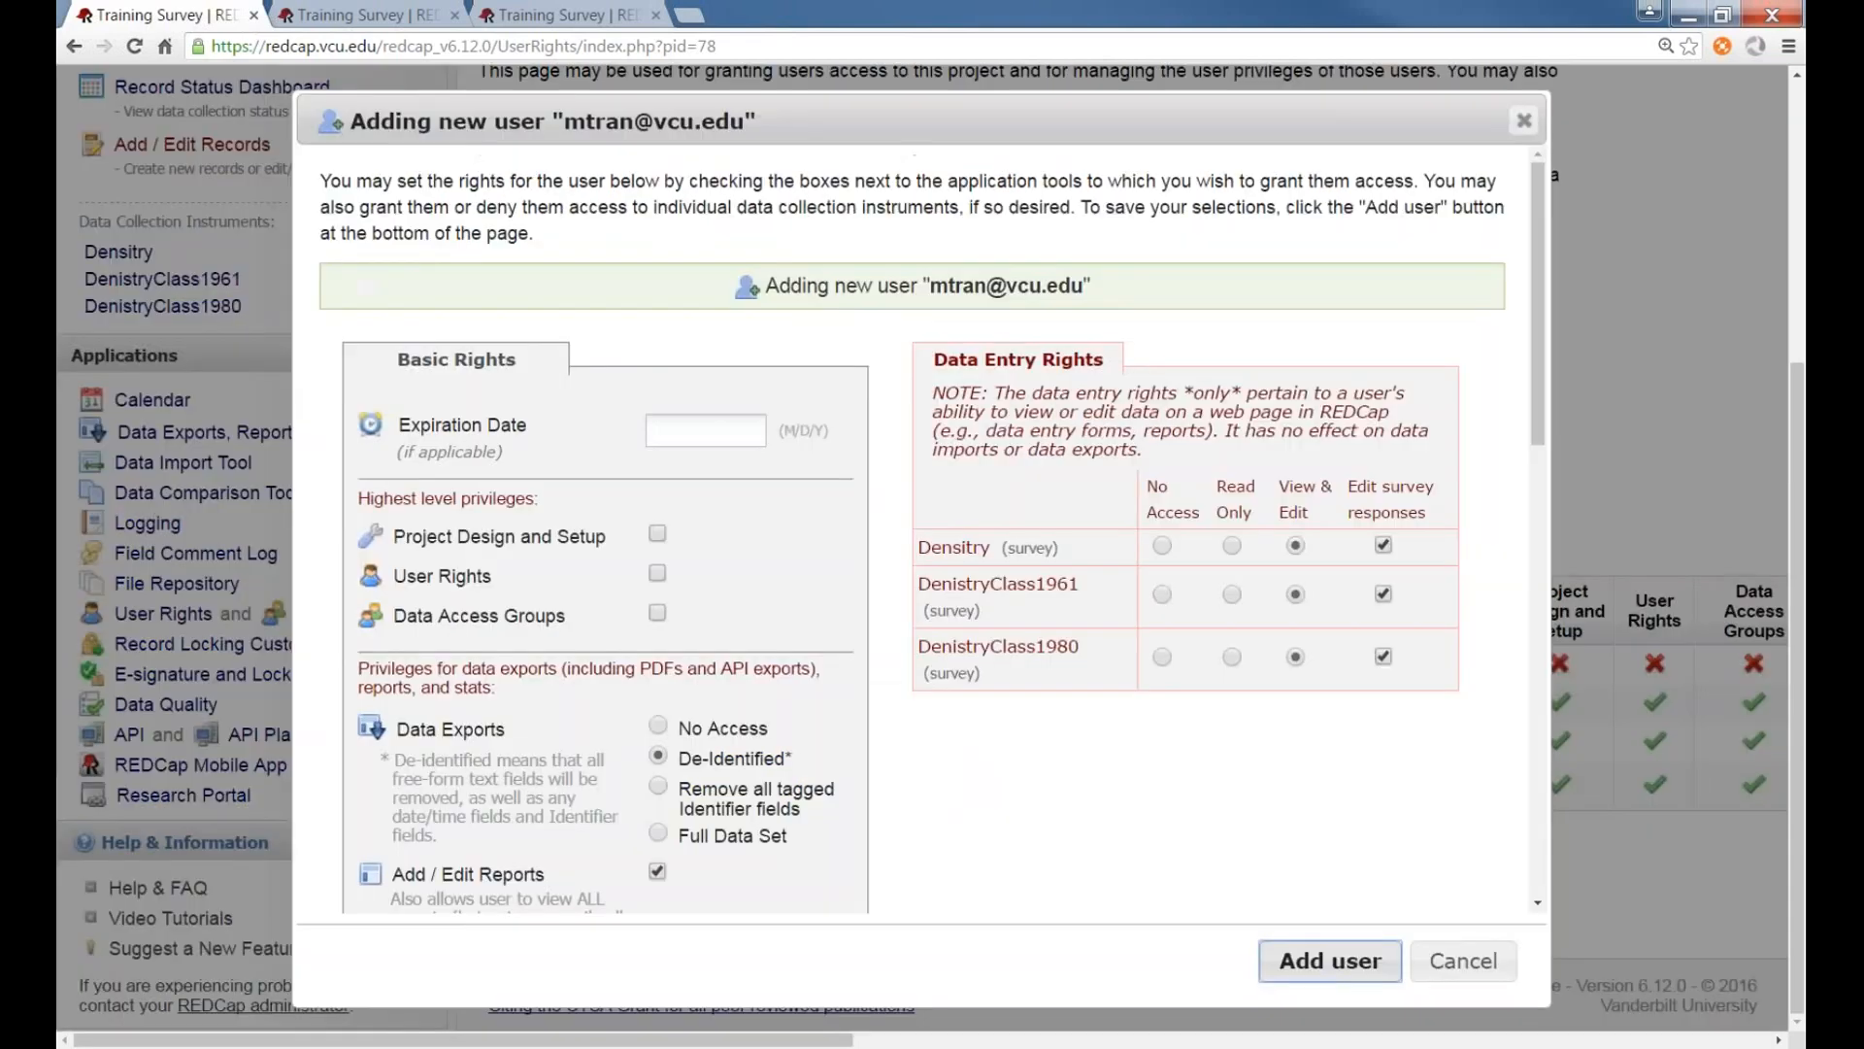
pyautogui.click(1358, 960)
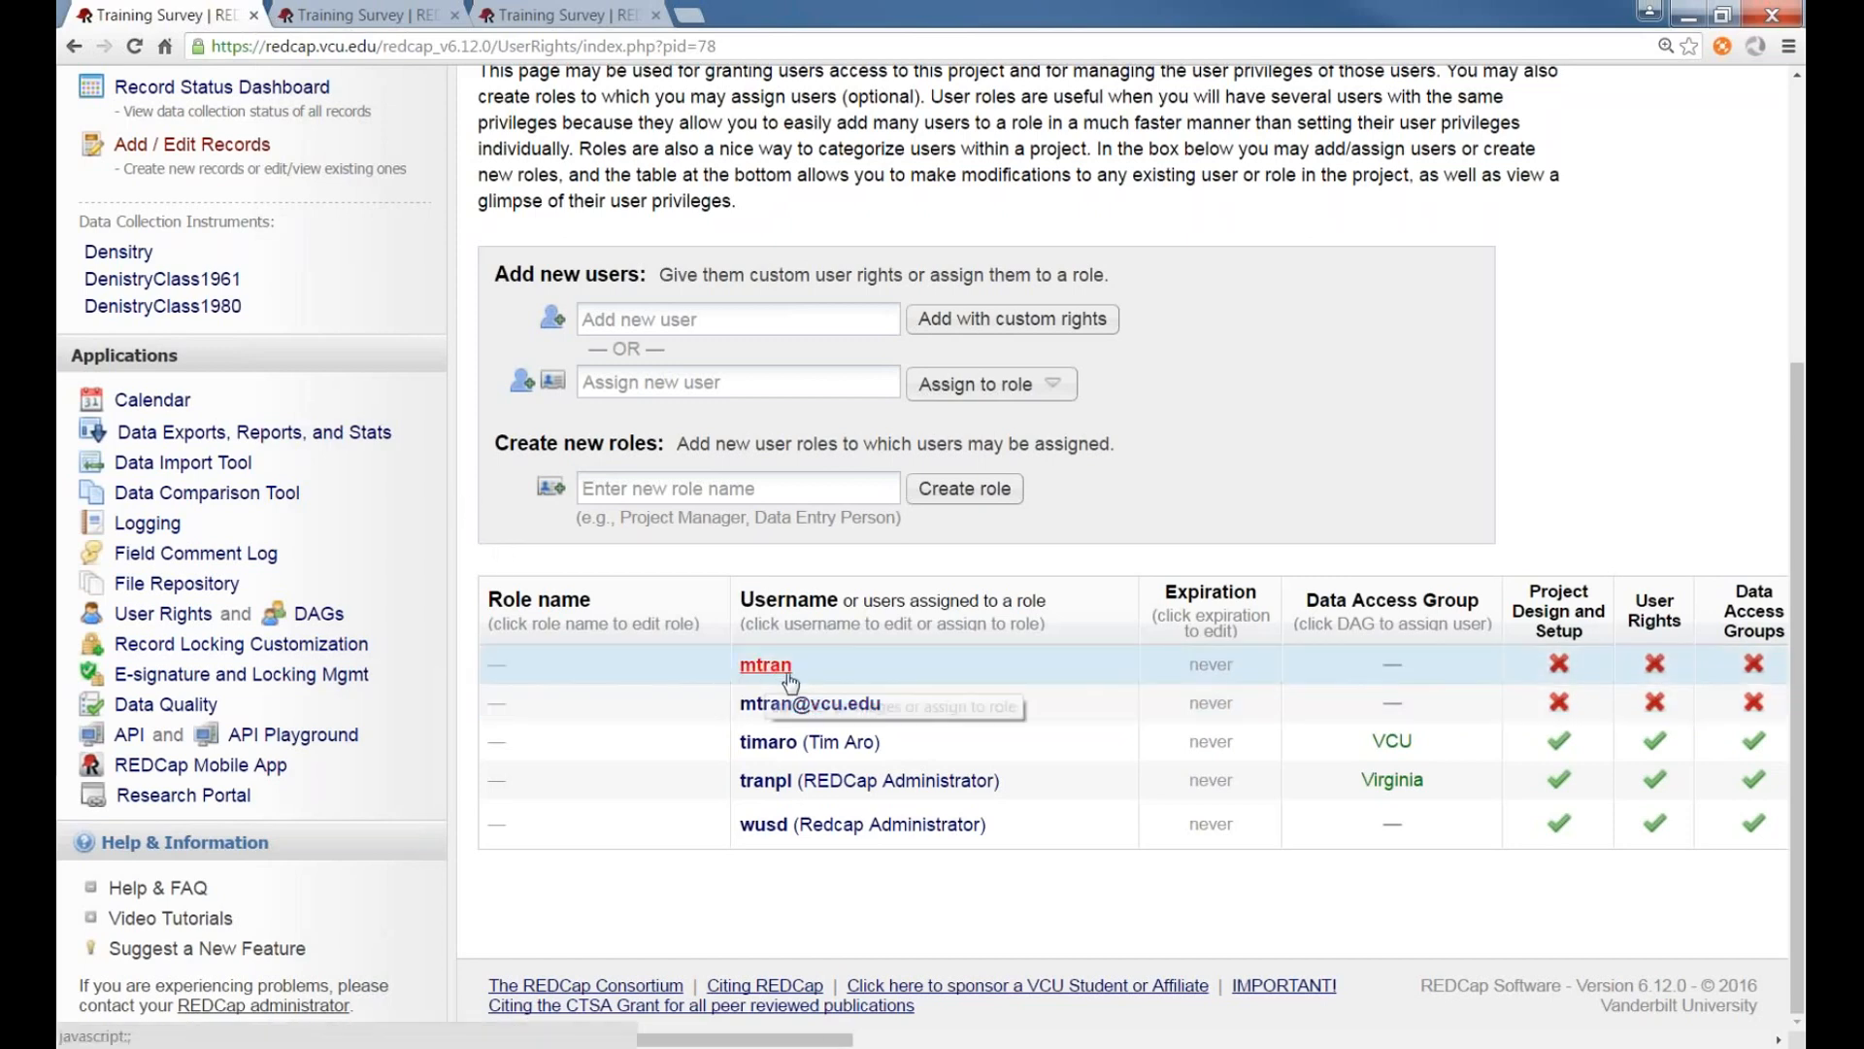
# Open the user actions for the e-mail-address user, then close them without changes
pyautogui.moveTo(820, 1040); pyautogui.dragTo(588, 1000)
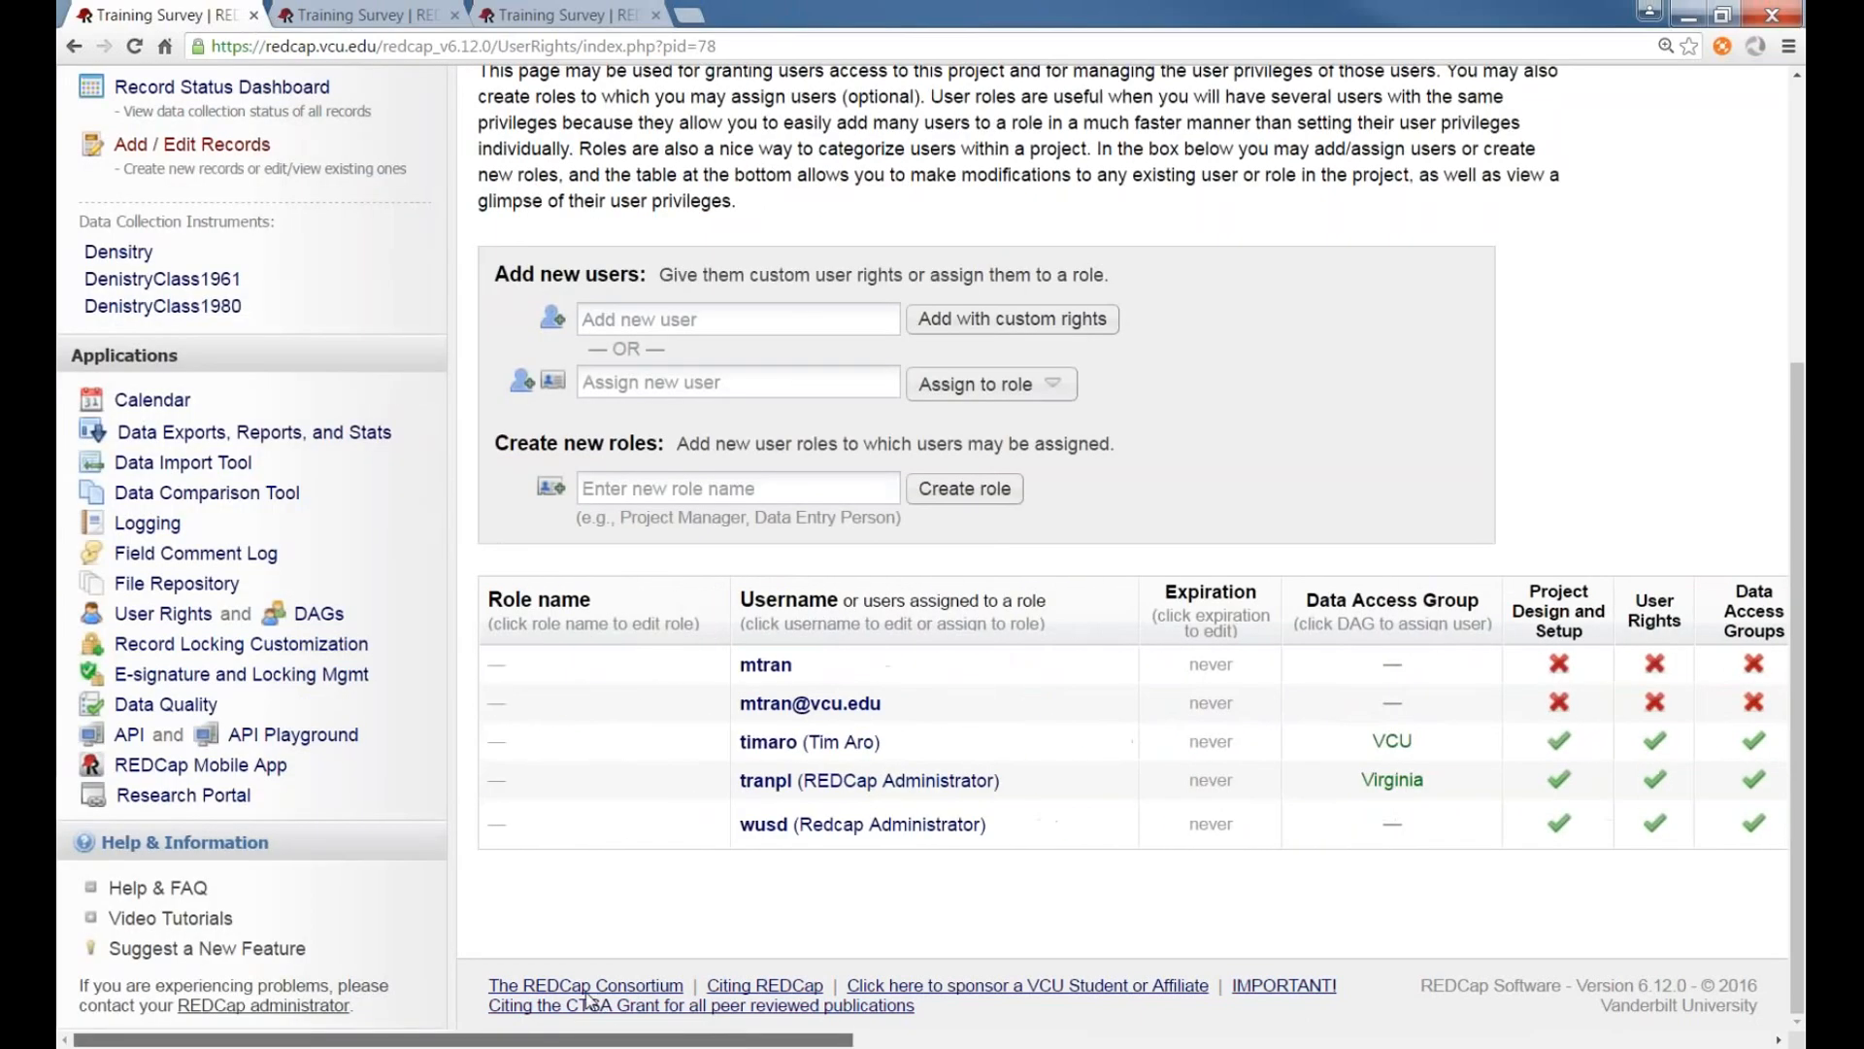
pyautogui.click(841, 705)
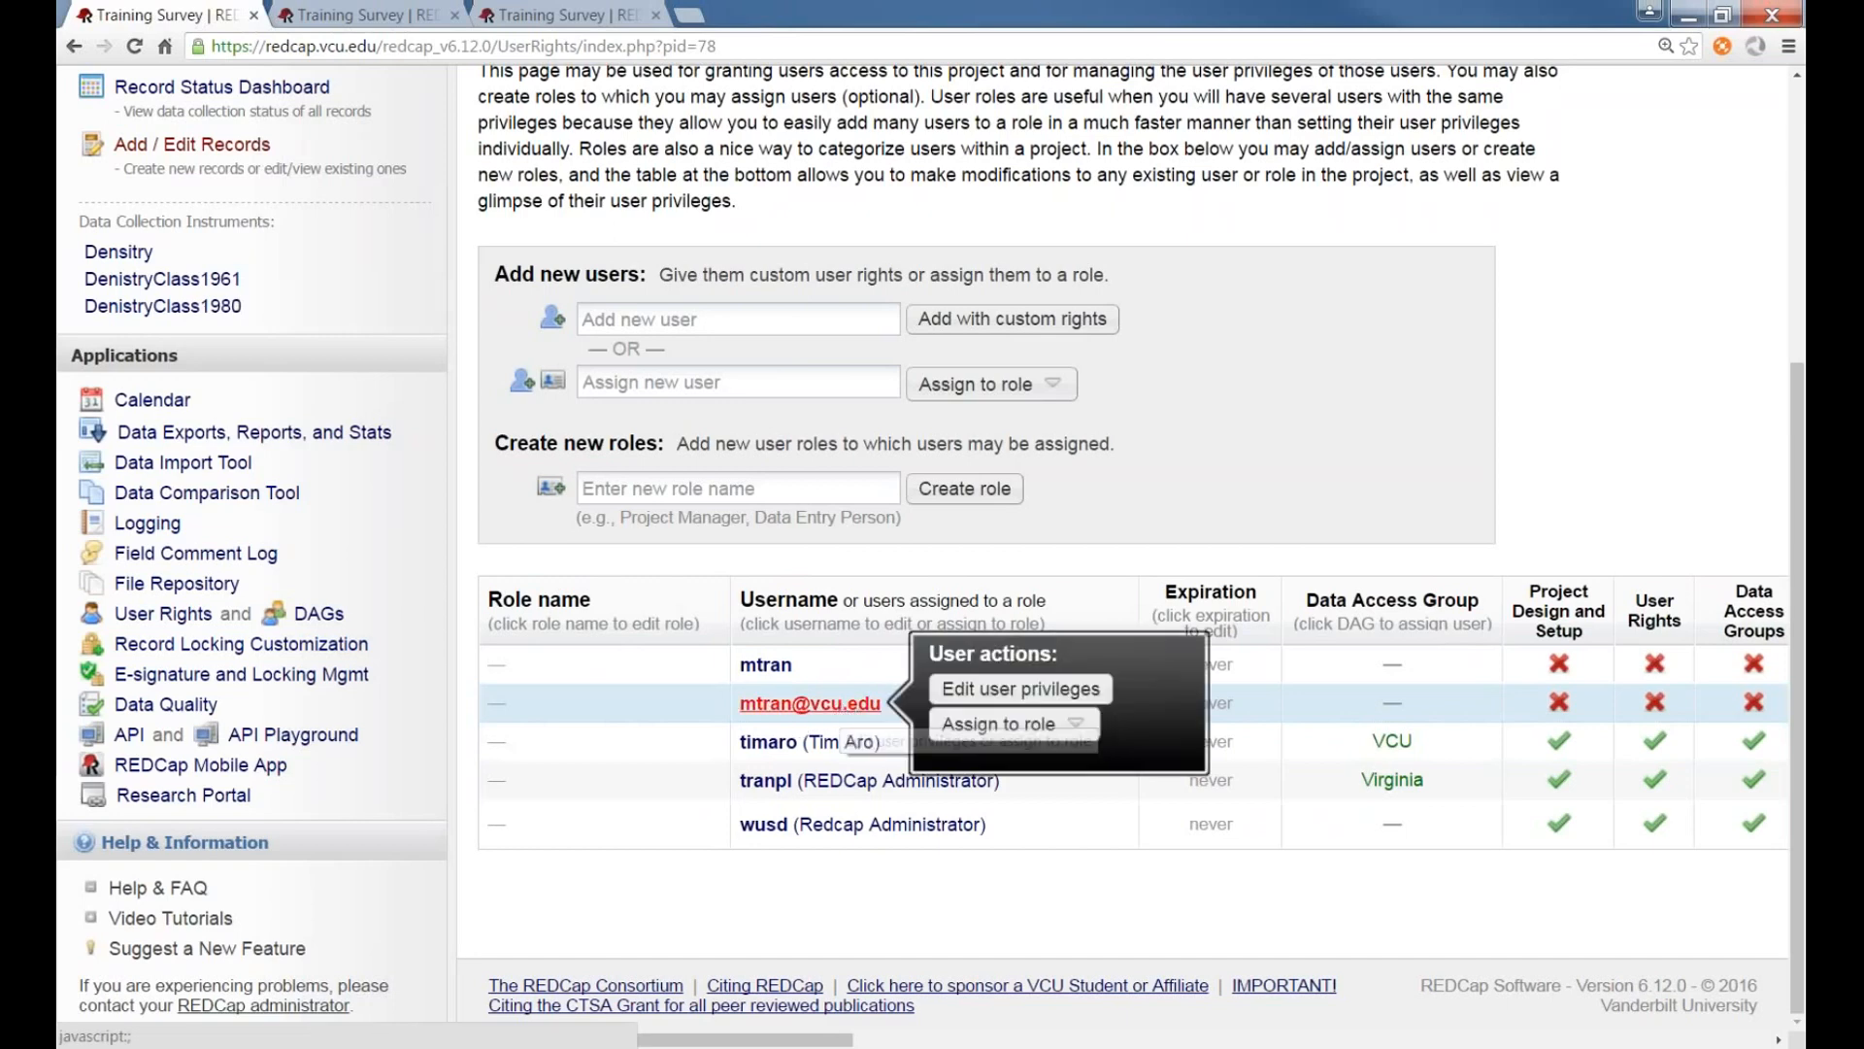
pyautogui.click(1112, 503)
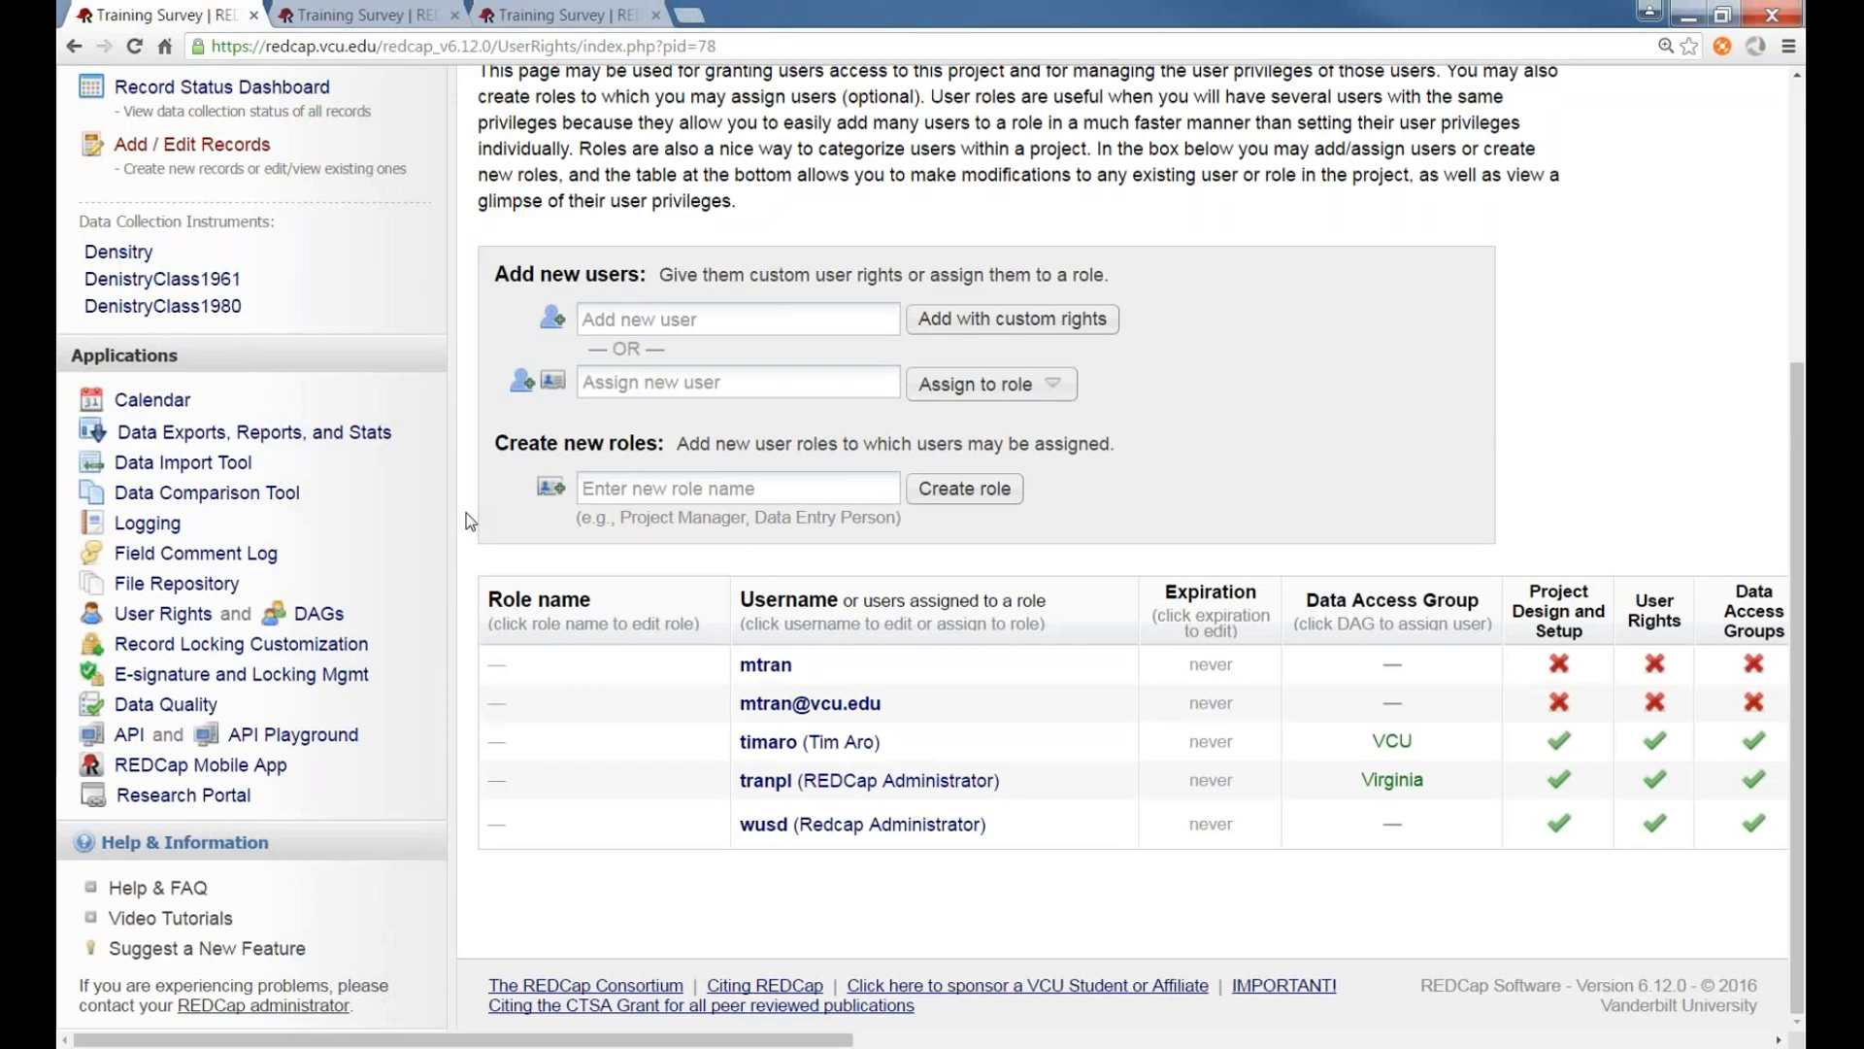
pyautogui.scroll(4, 466, 513)
pyautogui.scroll(1, 468, 510)
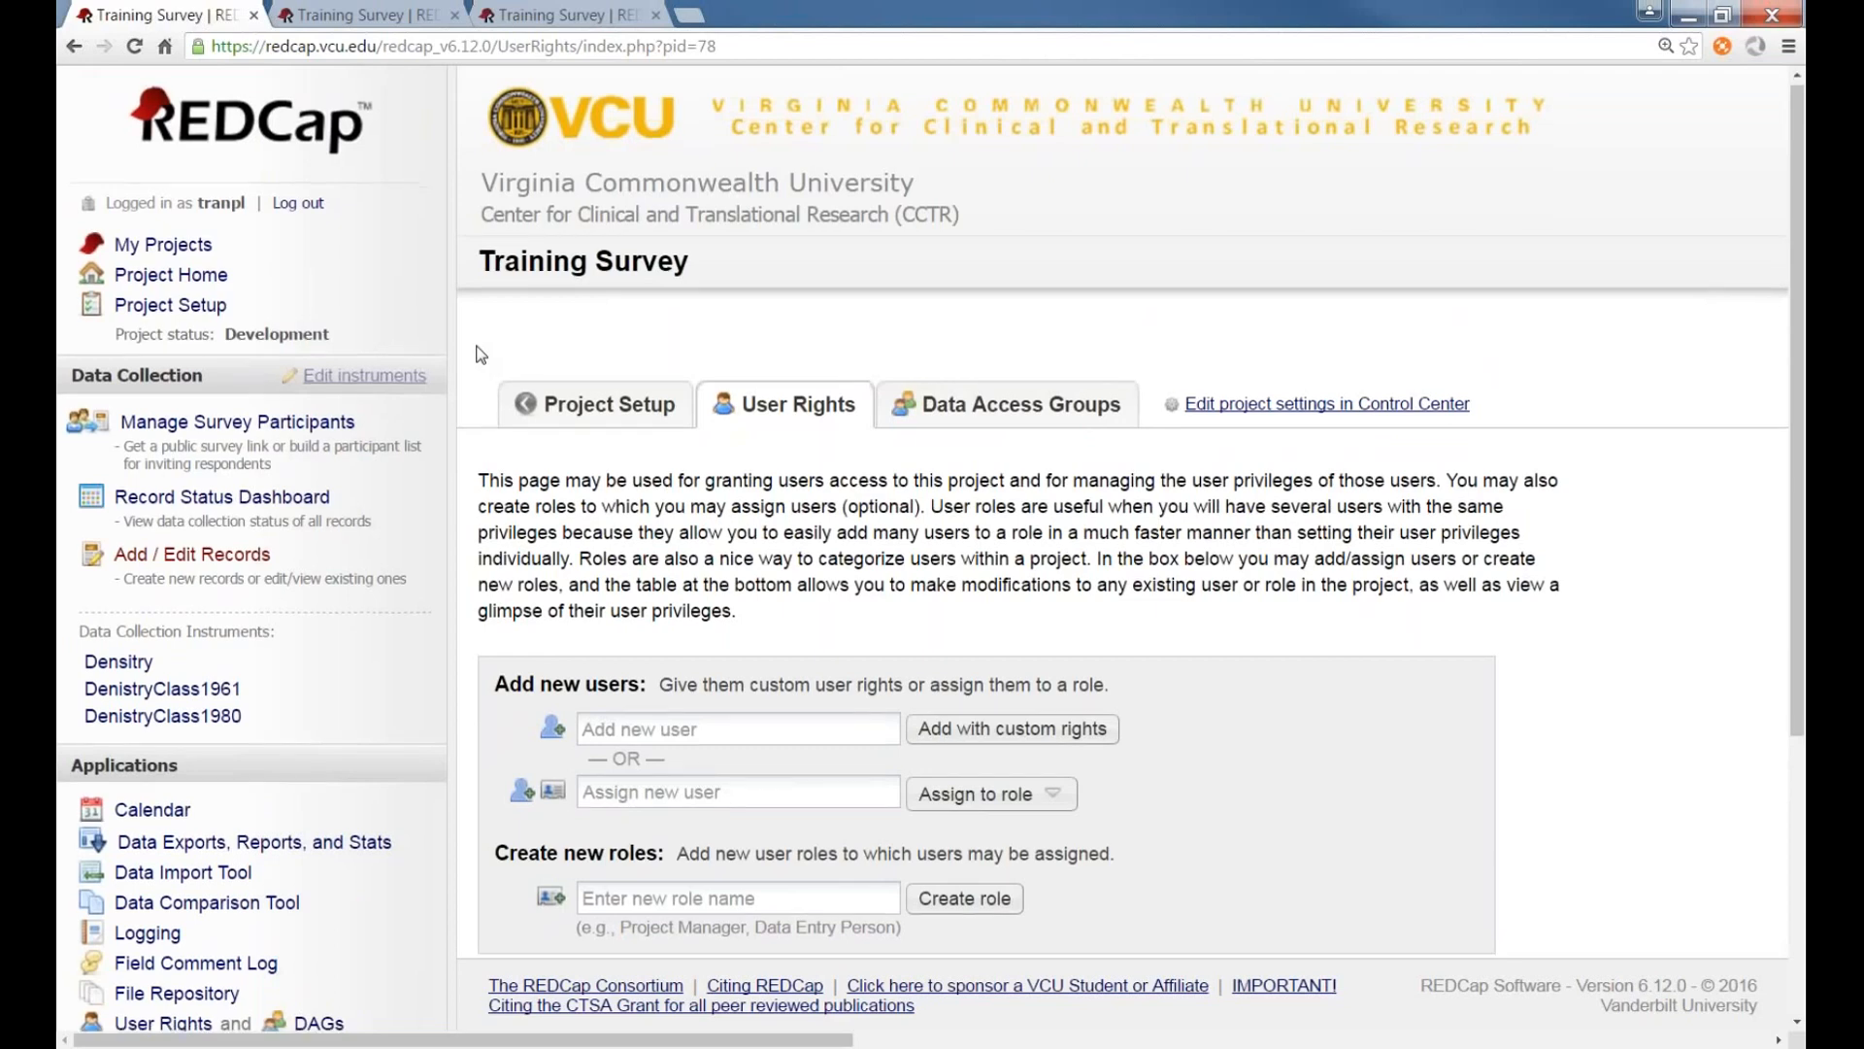
pyautogui.scroll(-1, 476, 354)
pyautogui.scroll(1, 476, 355)
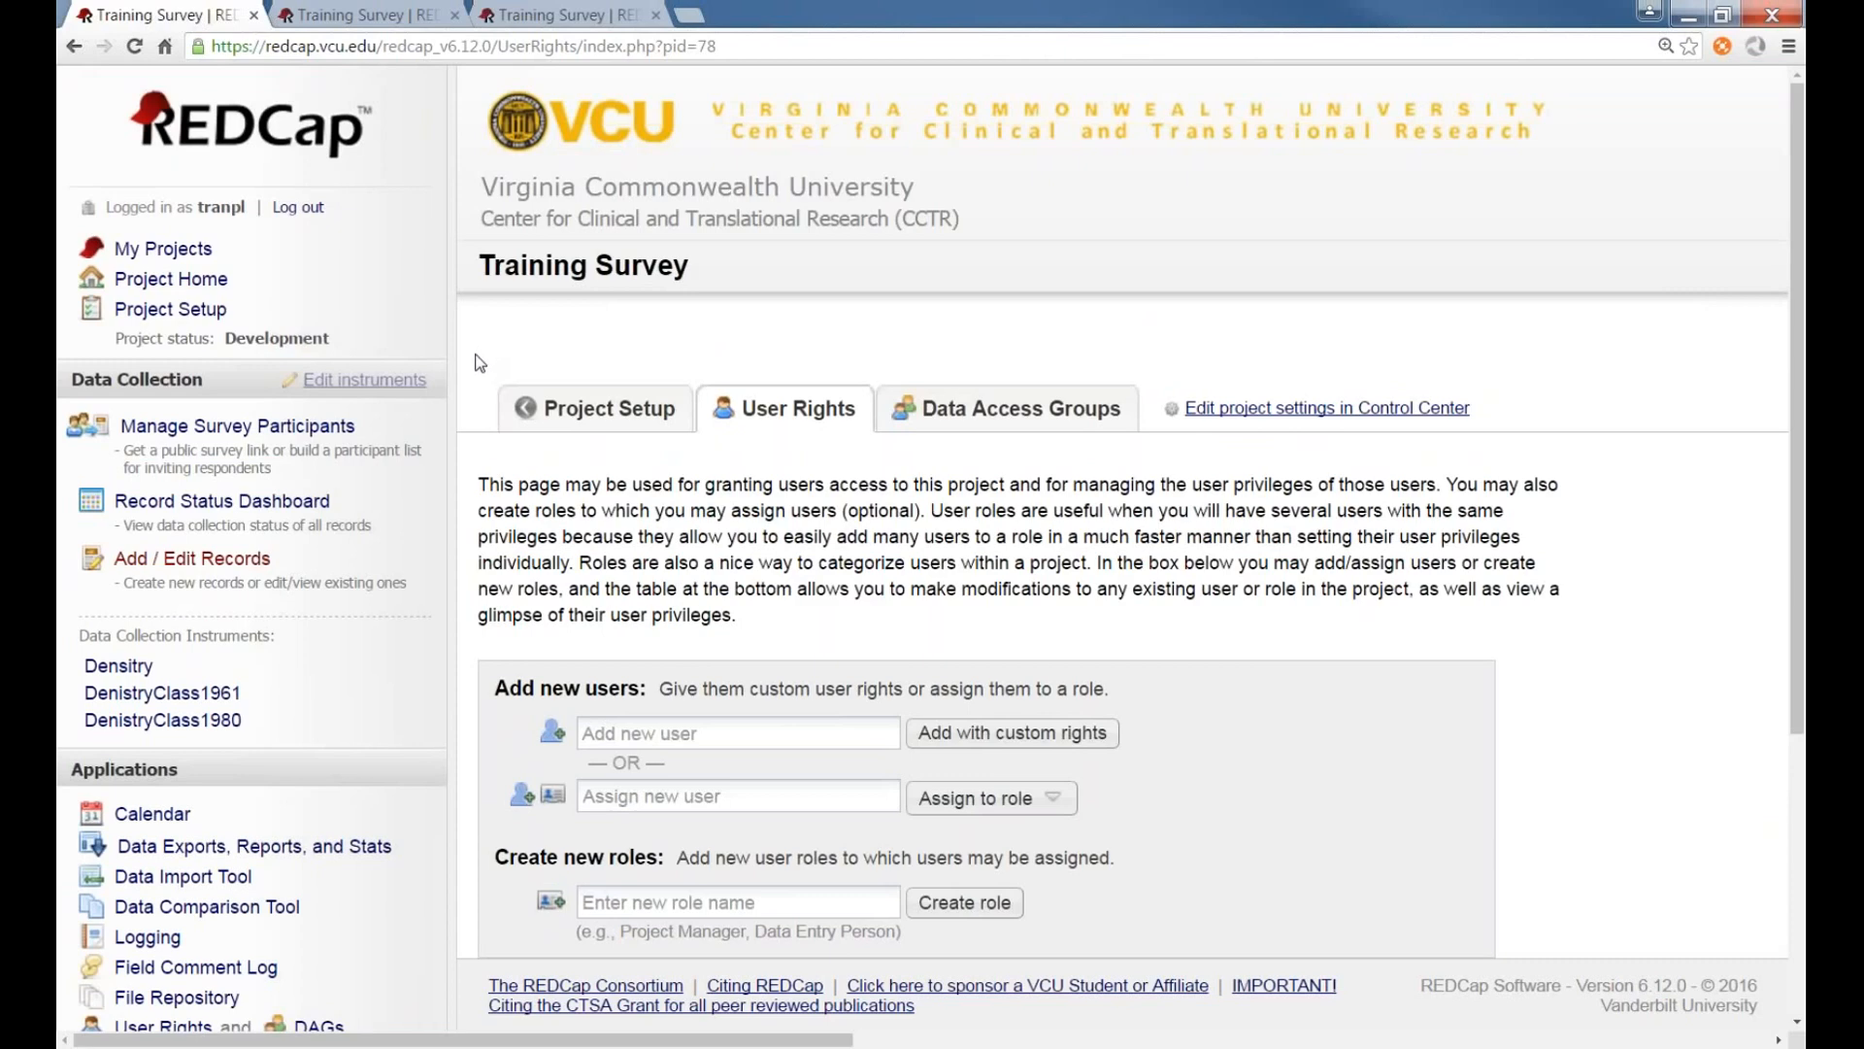
pyautogui.scroll(-1, 480, 363)
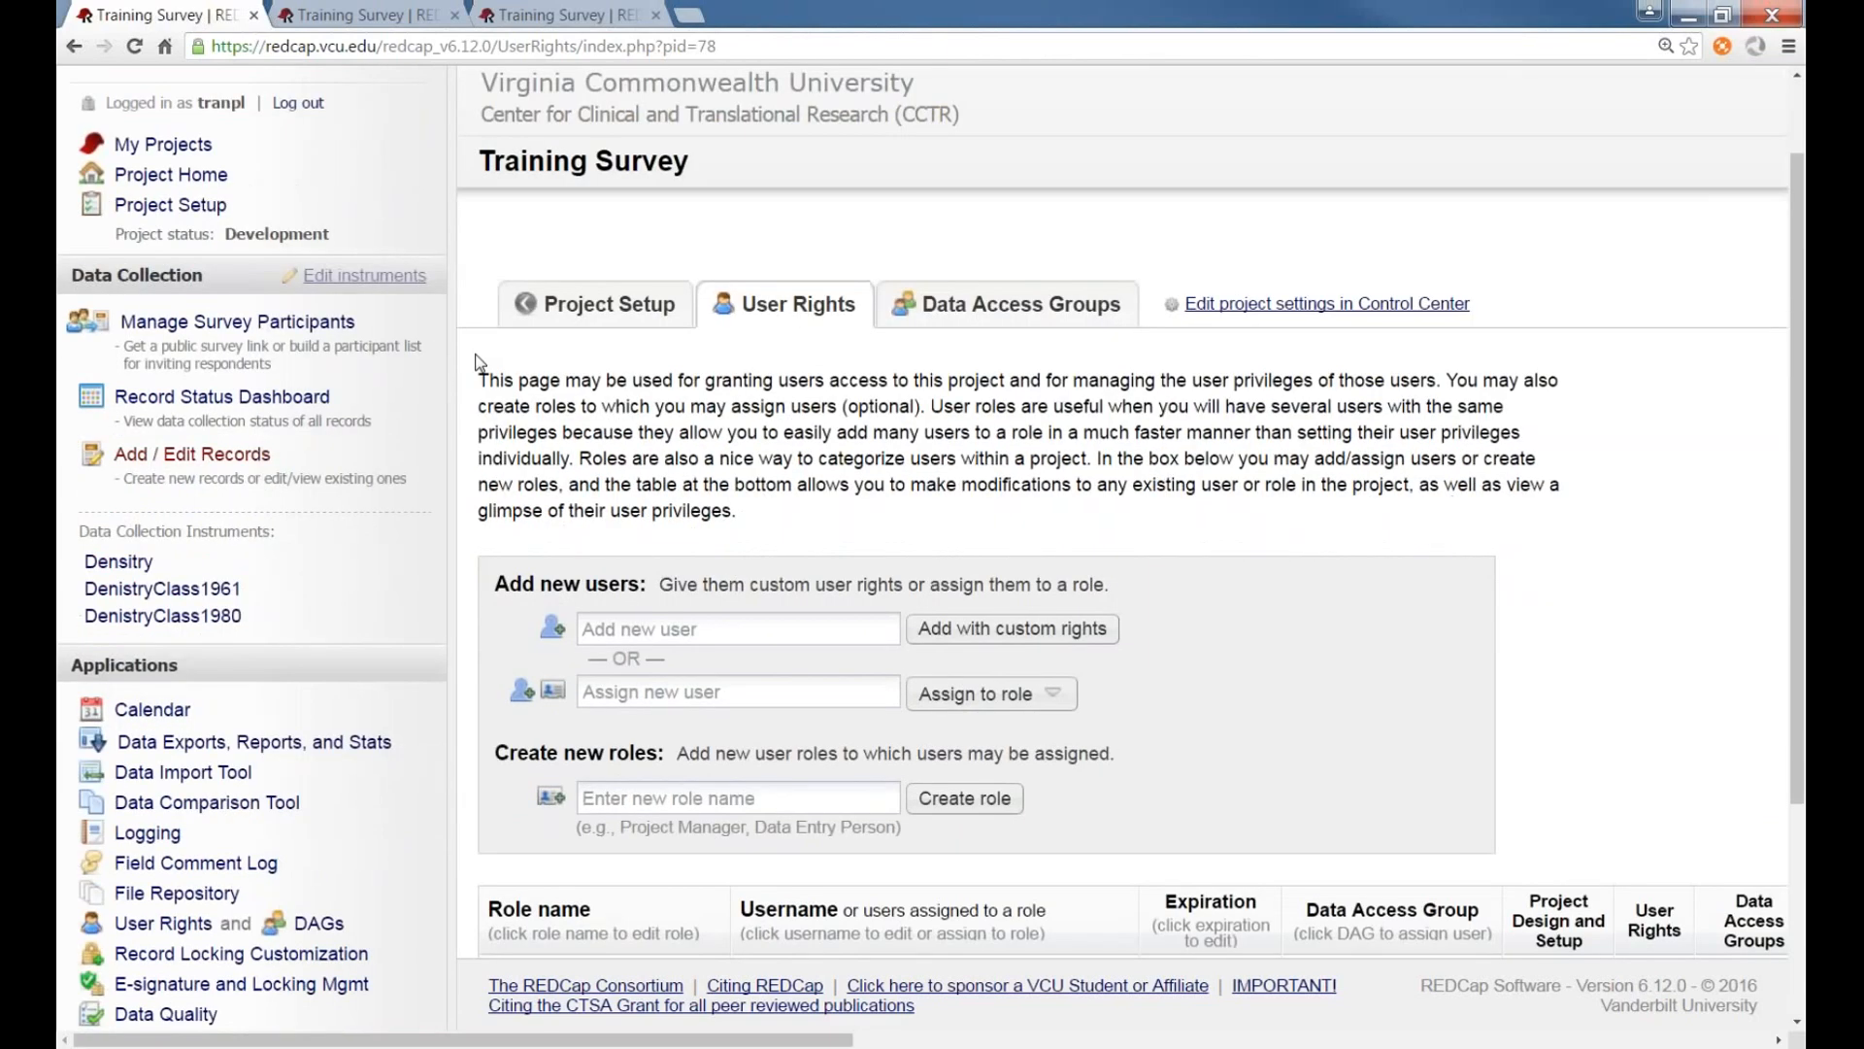
pyautogui.scroll(1, 480, 363)
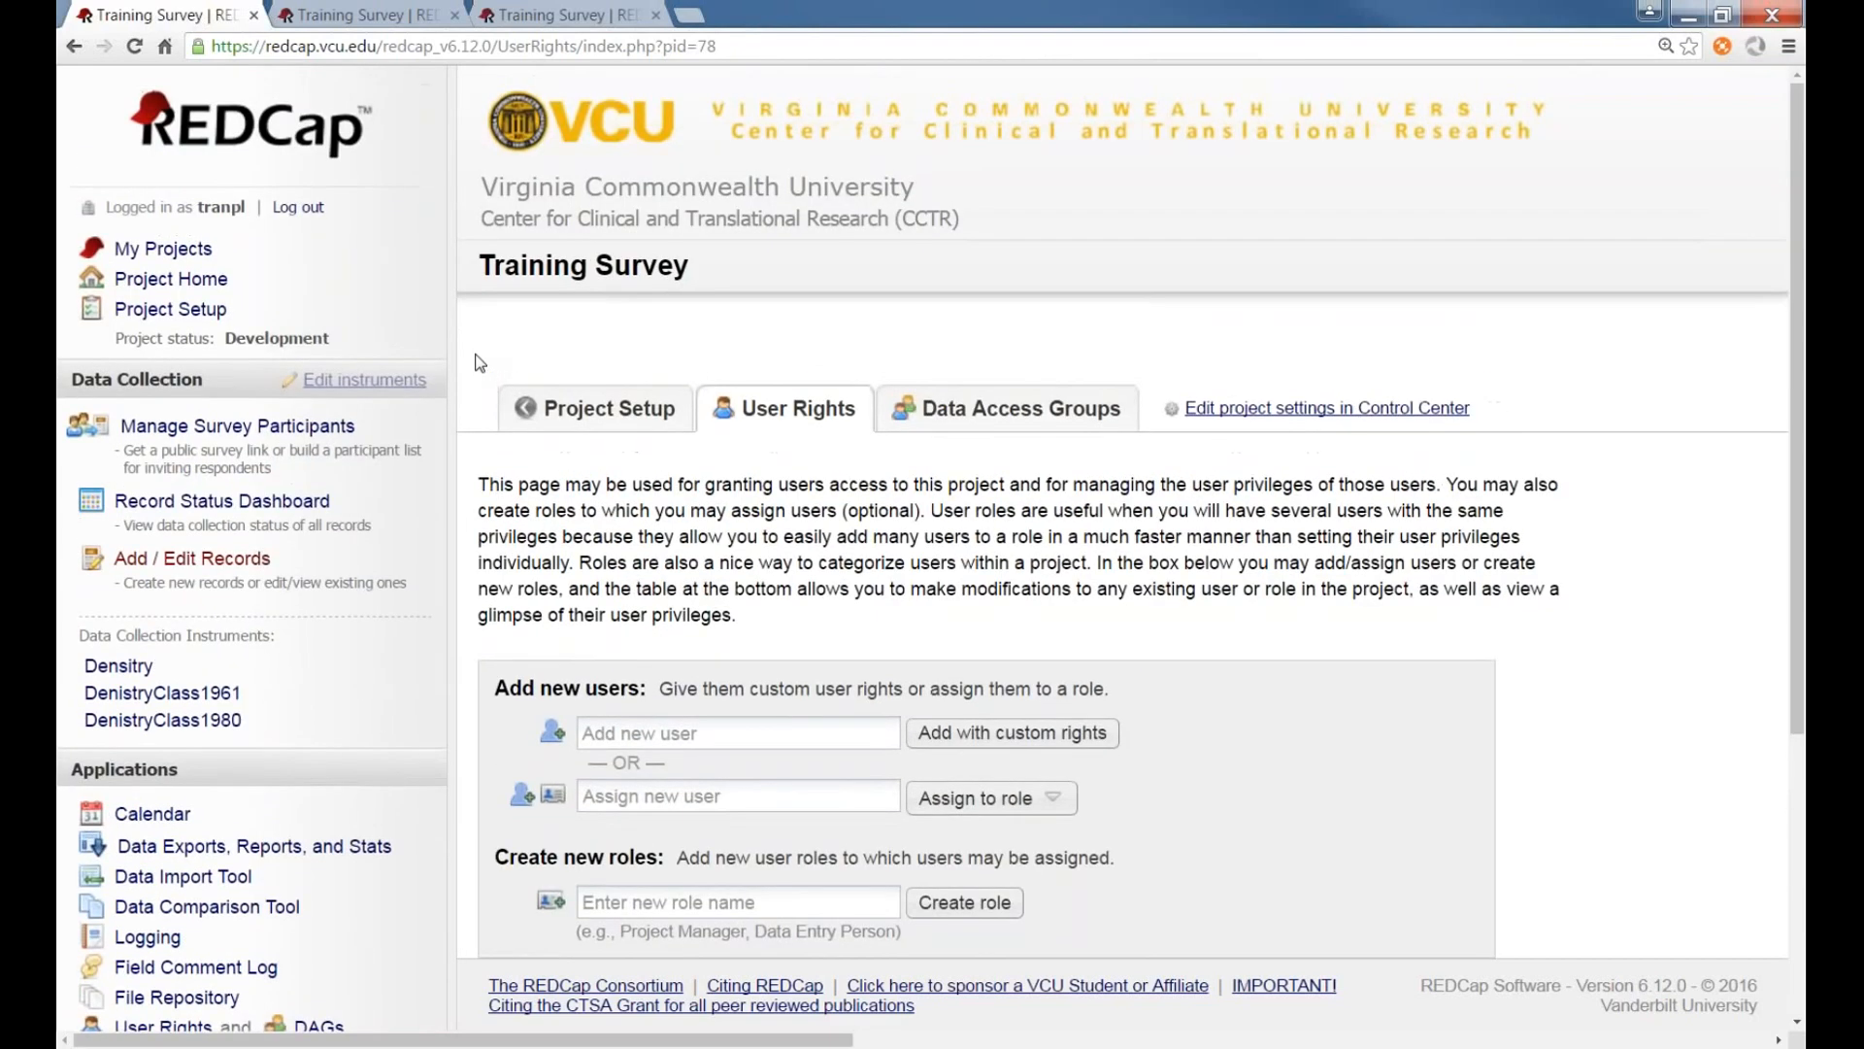